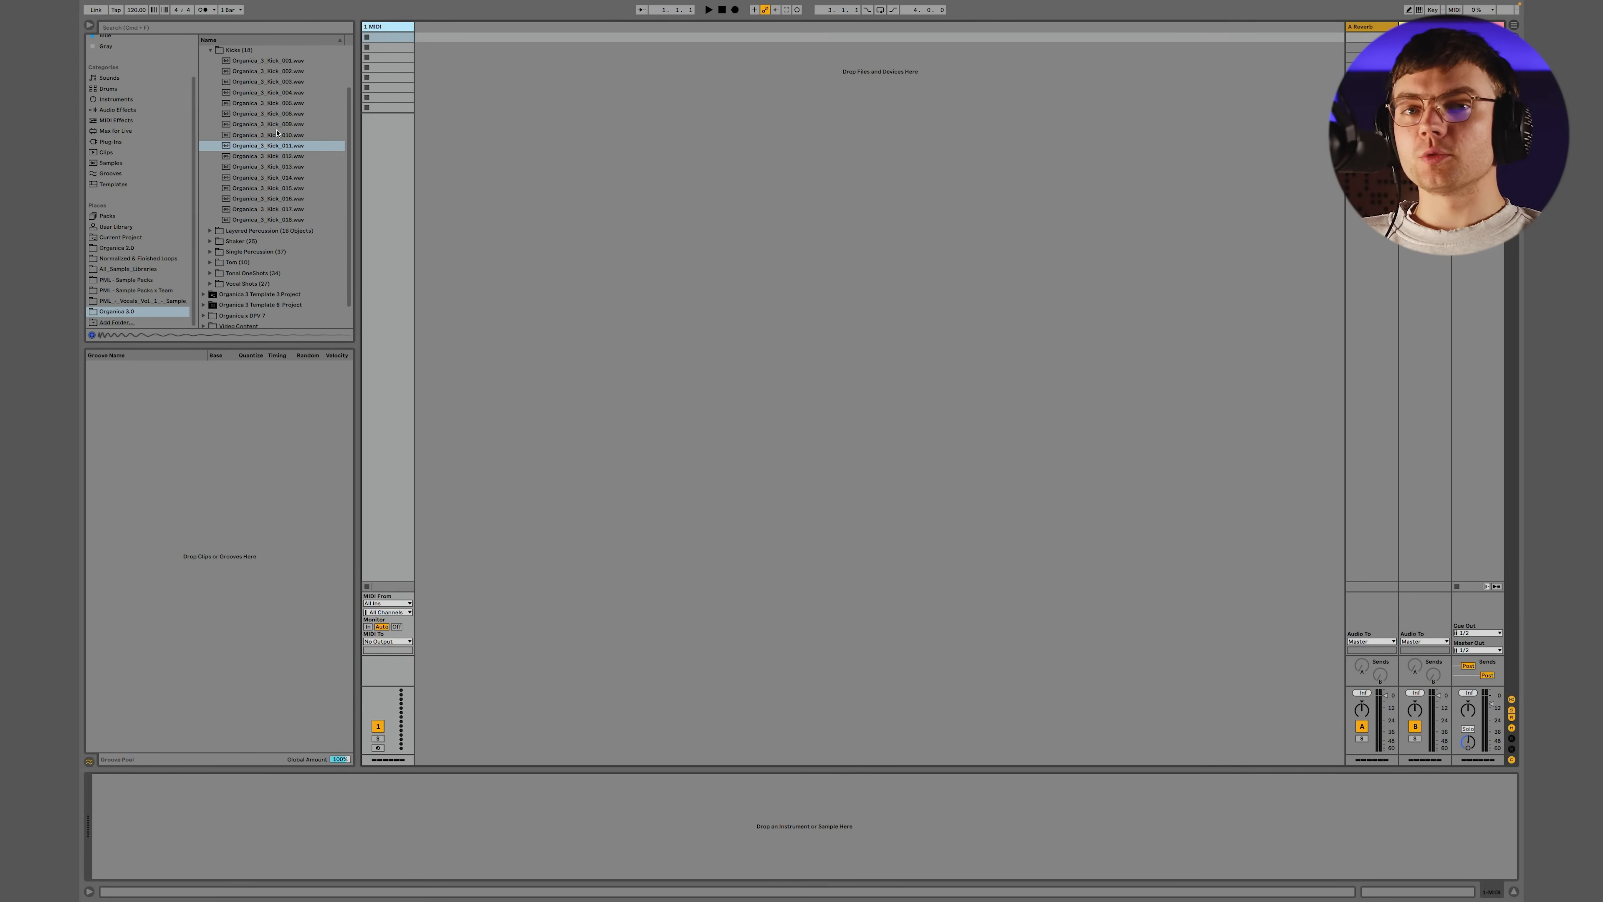
# Audition the kick samples in the Kicks folder of the Organica 3.0 one-shots
pyautogui.click(290, 102)
pyautogui.press('Down')
pyautogui.press('Down')
pyautogui.press('Down')
pyautogui.press('Down')
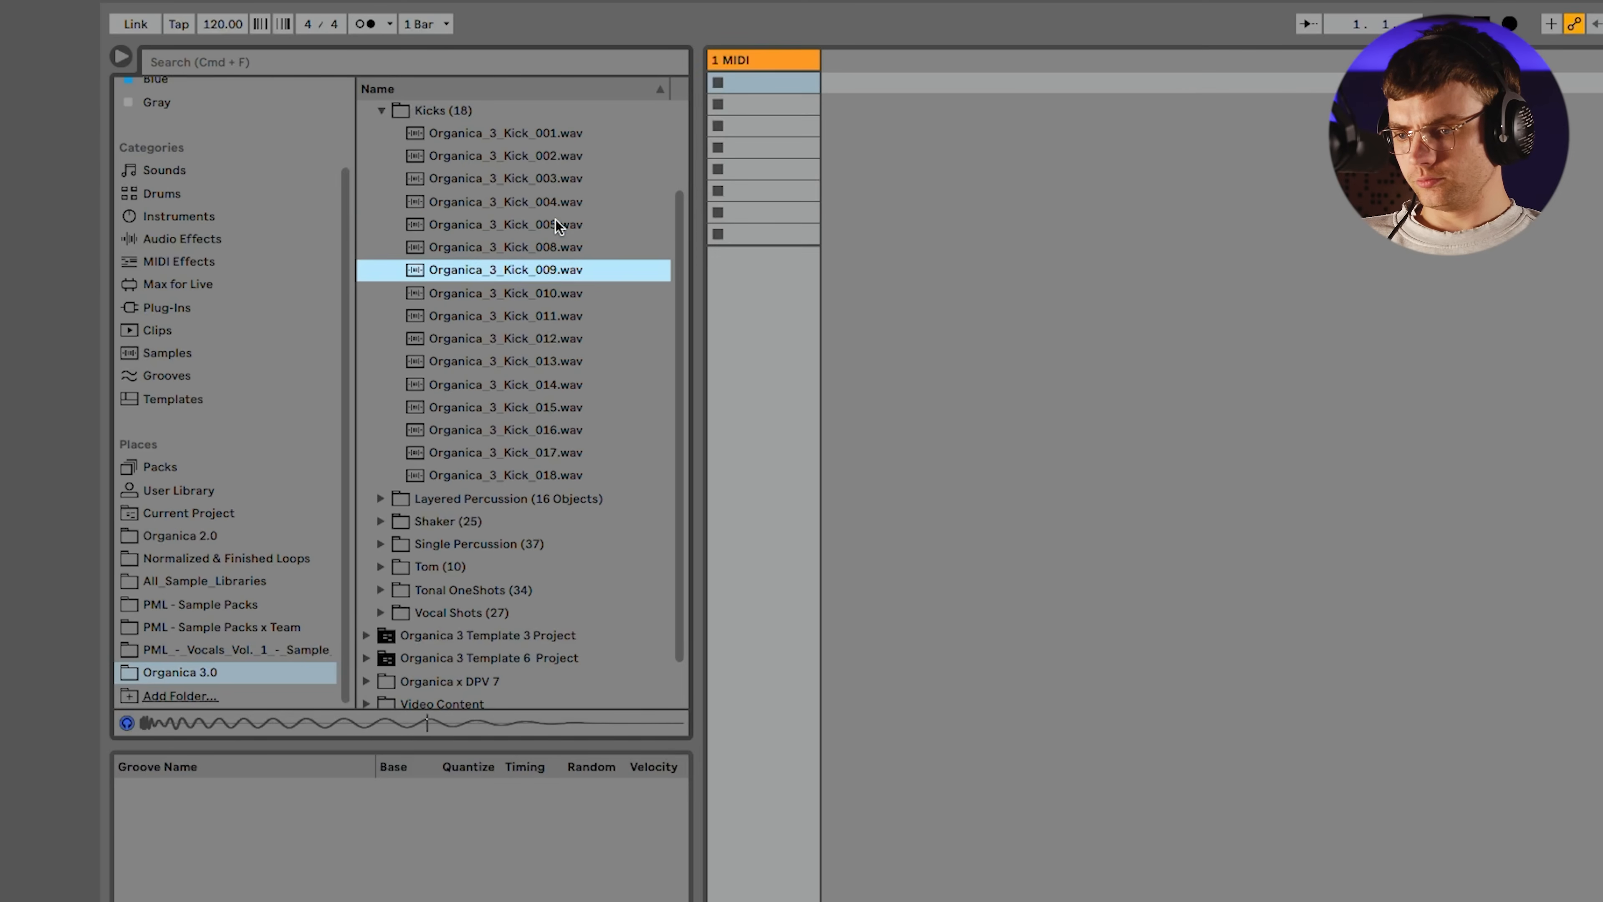
pyautogui.press('Down')
pyautogui.press('Down')
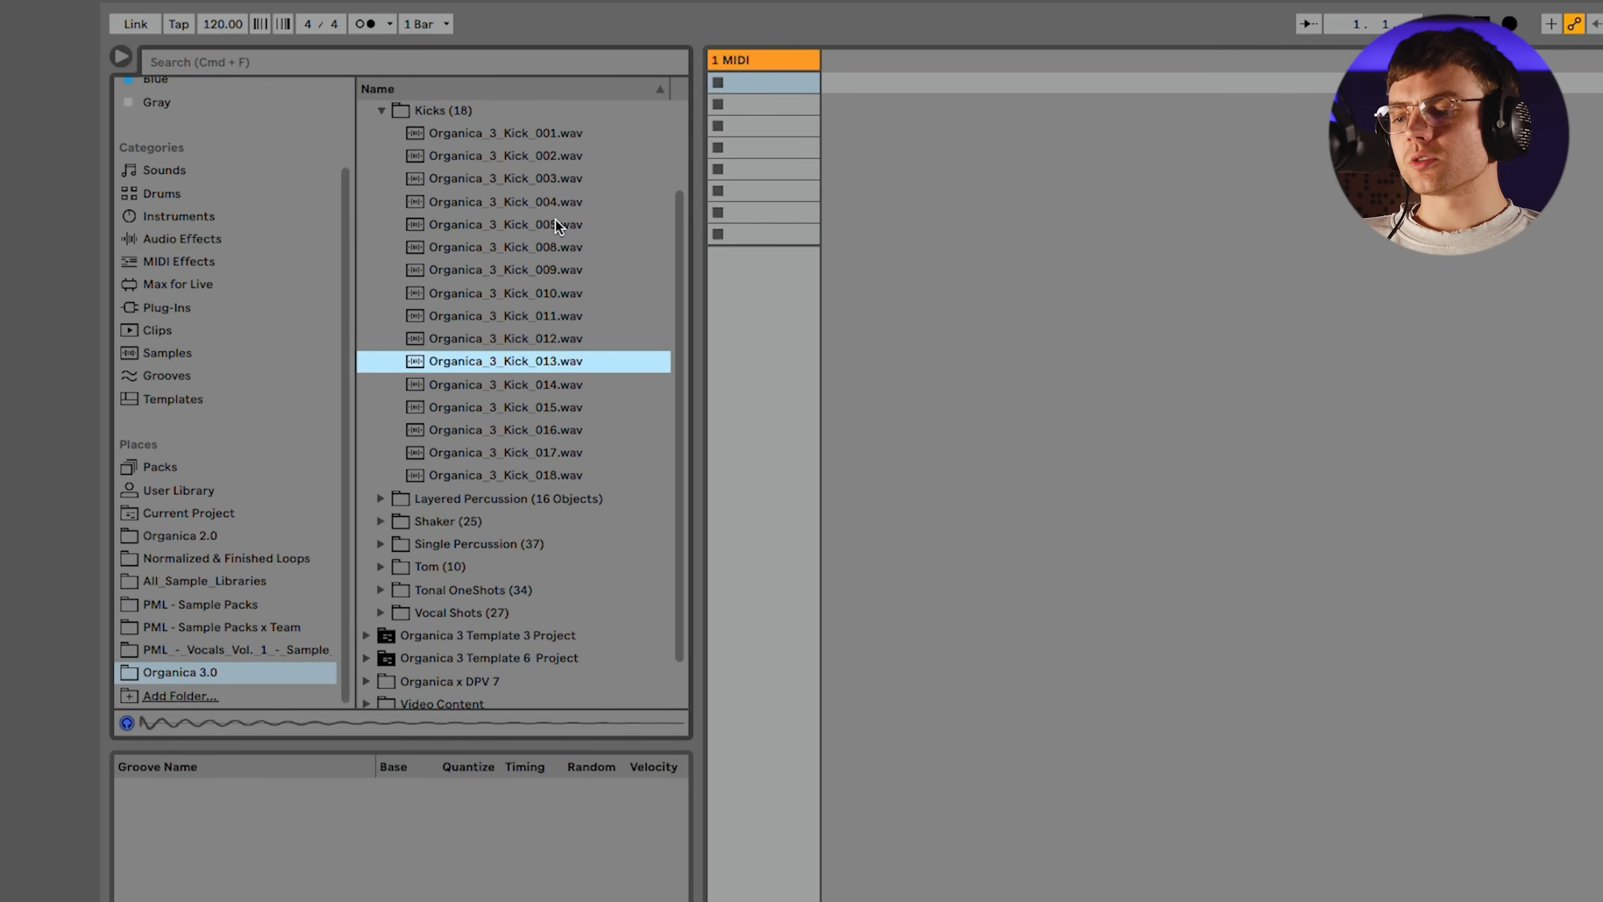
pyautogui.press('Down')
pyautogui.press('Down')
pyautogui.press('Down')
pyautogui.press('Down')
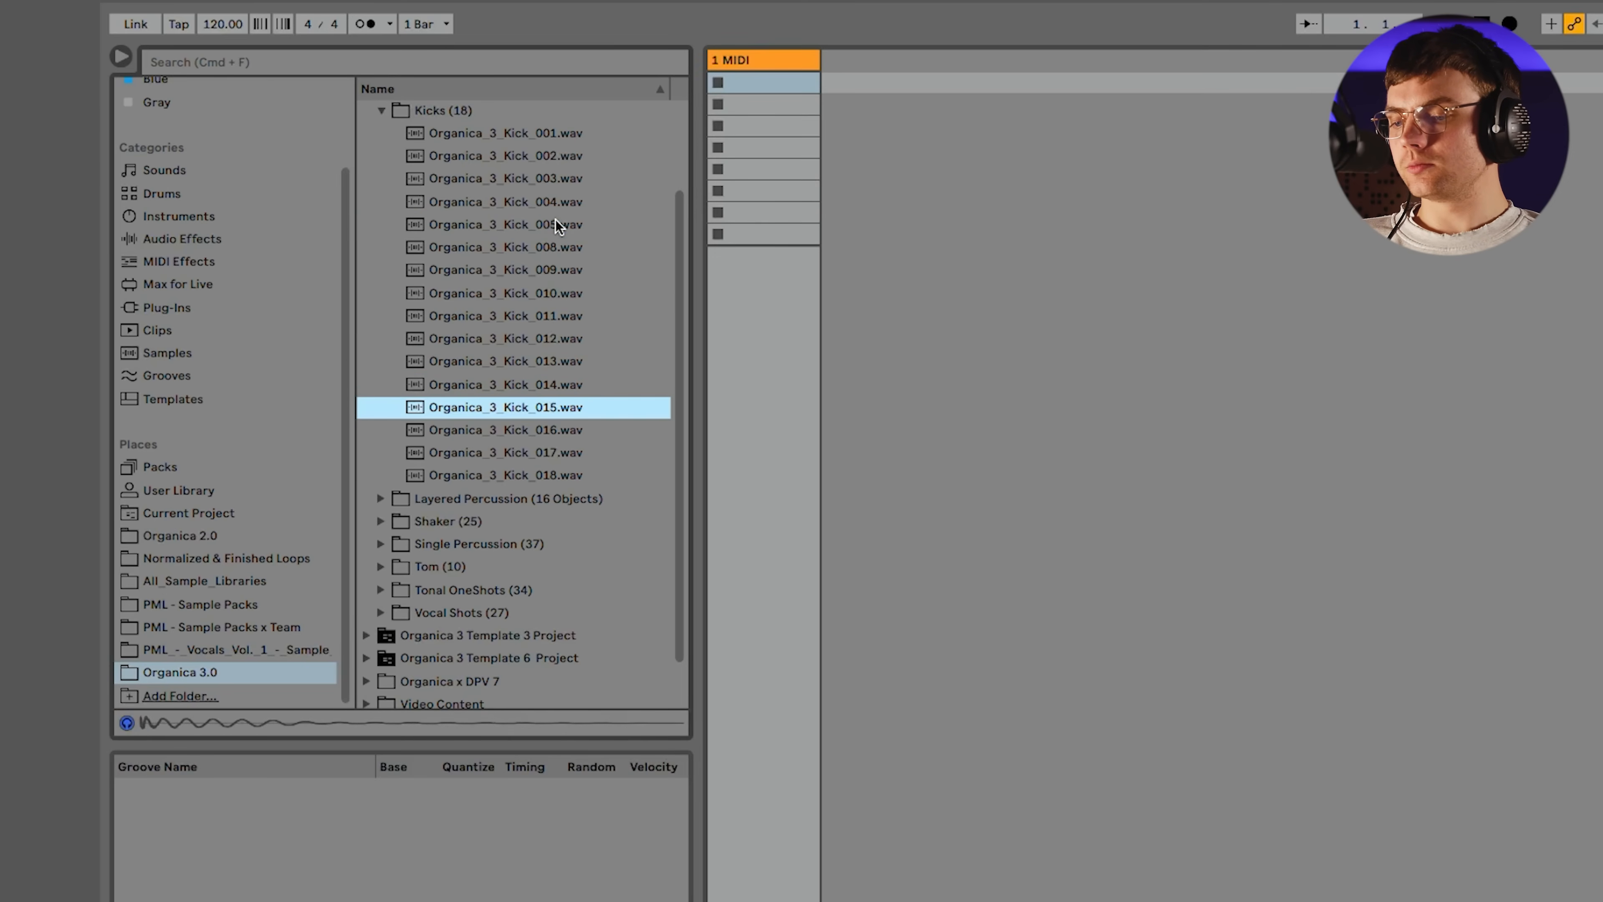
# Compare a few more kick samples and load Organica_3_Kick_011.wav onto the MIDI track
pyautogui.click(555, 221)
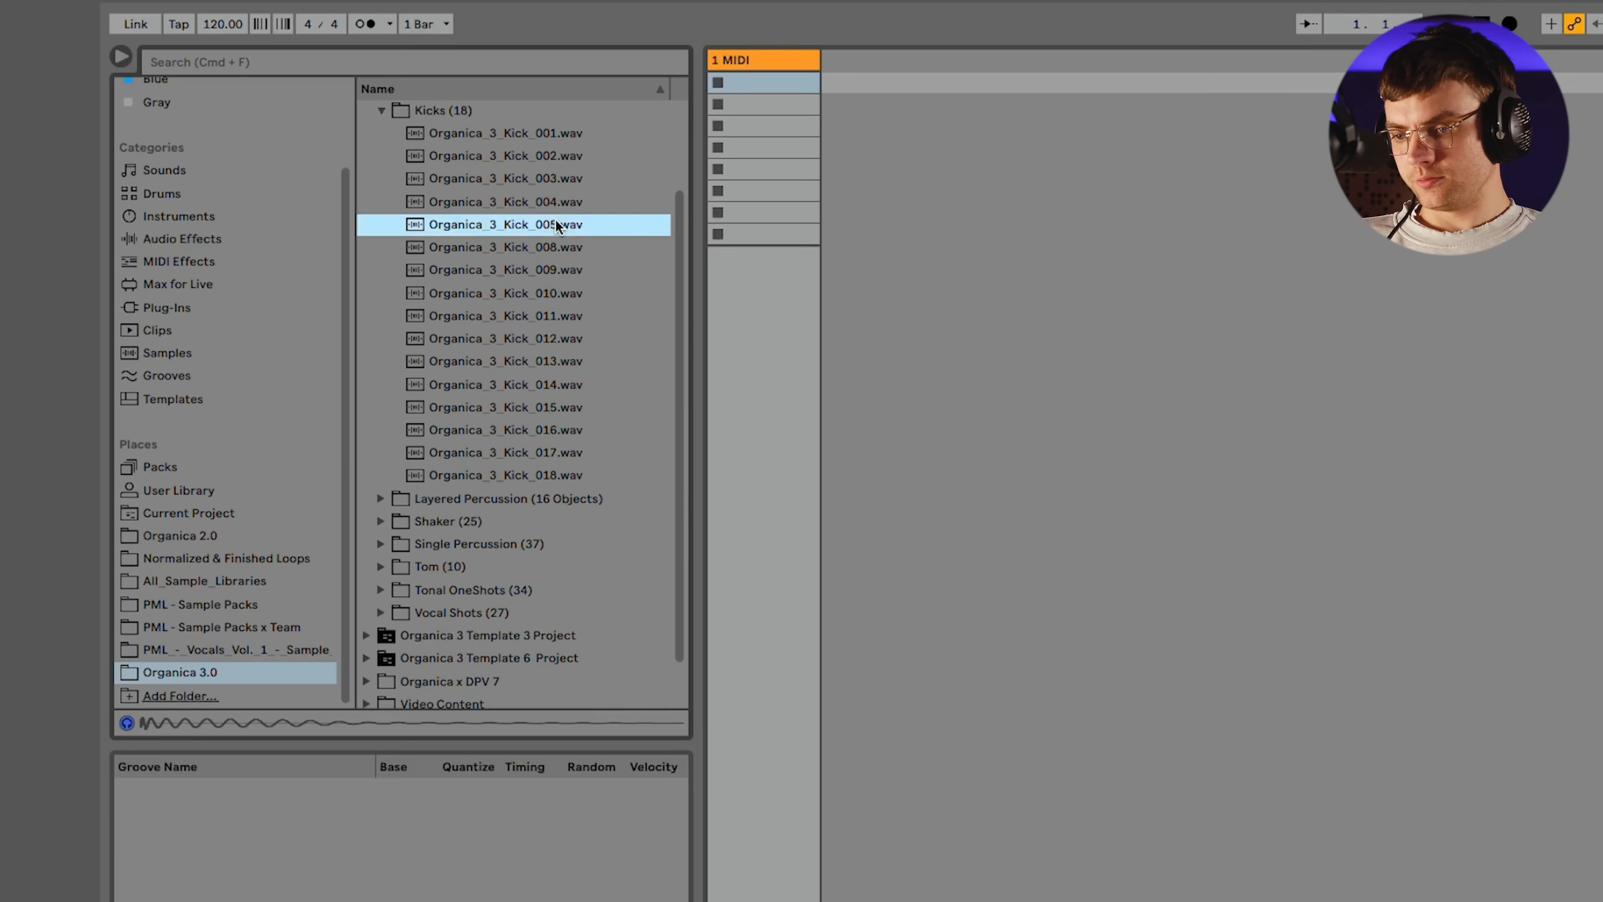
pyautogui.click(554, 292)
pyautogui.click(553, 319)
pyautogui.moveTo(554, 319); pyautogui.dragTo(772, 147)
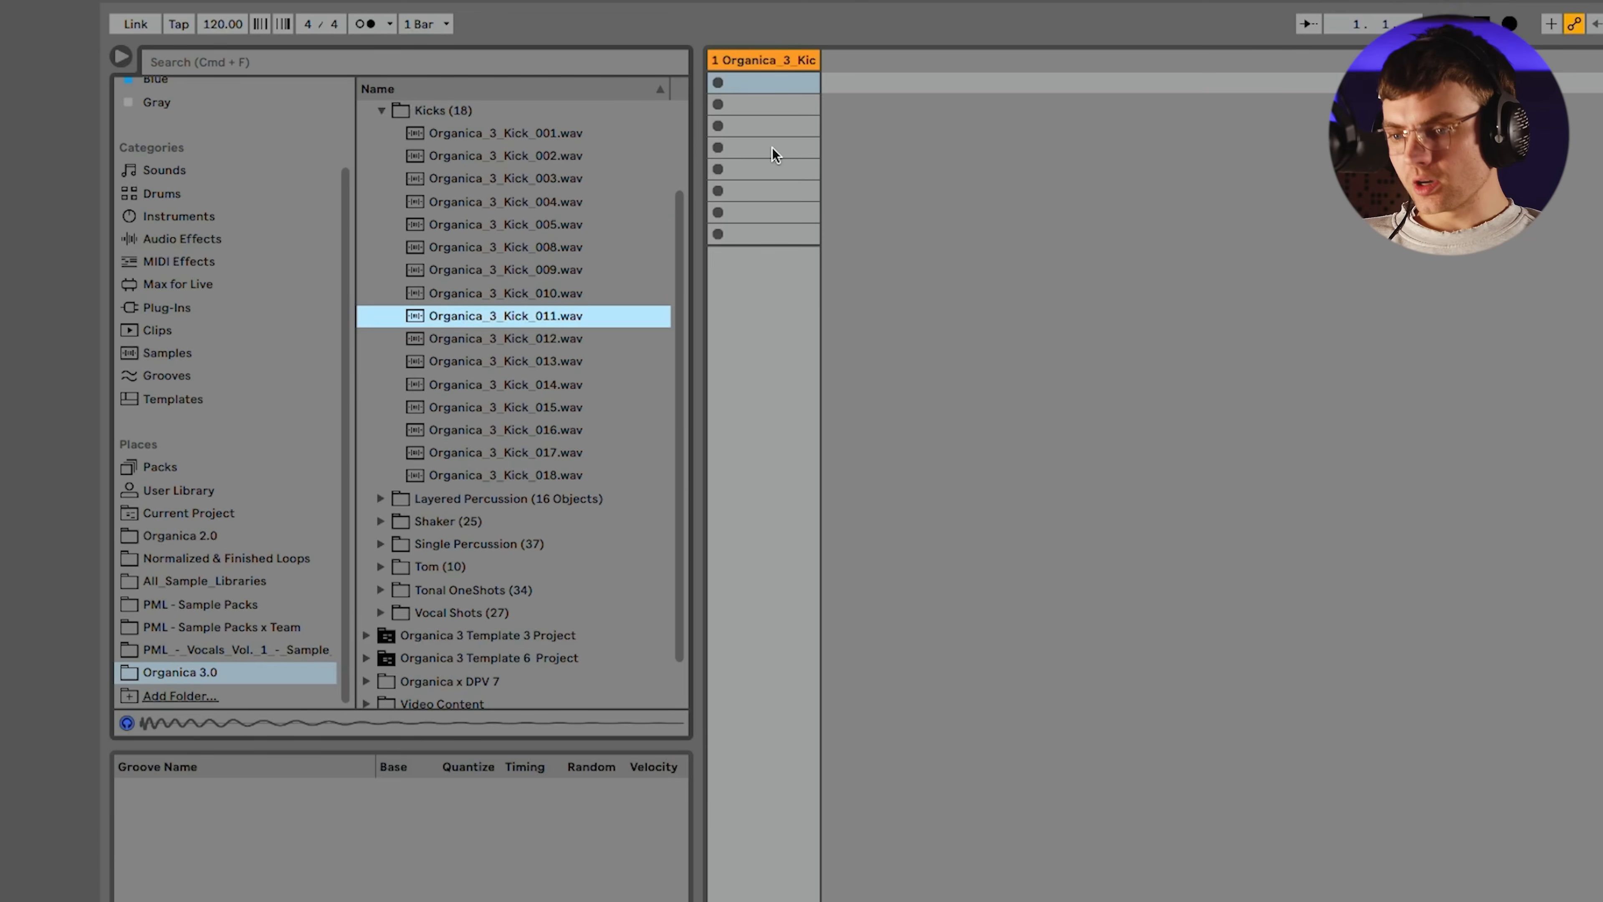
# In the Arrangement view, loop bars 1 to 4 and create an empty four-bar MIDI clip there on the kick track
pyautogui.press('Tab')
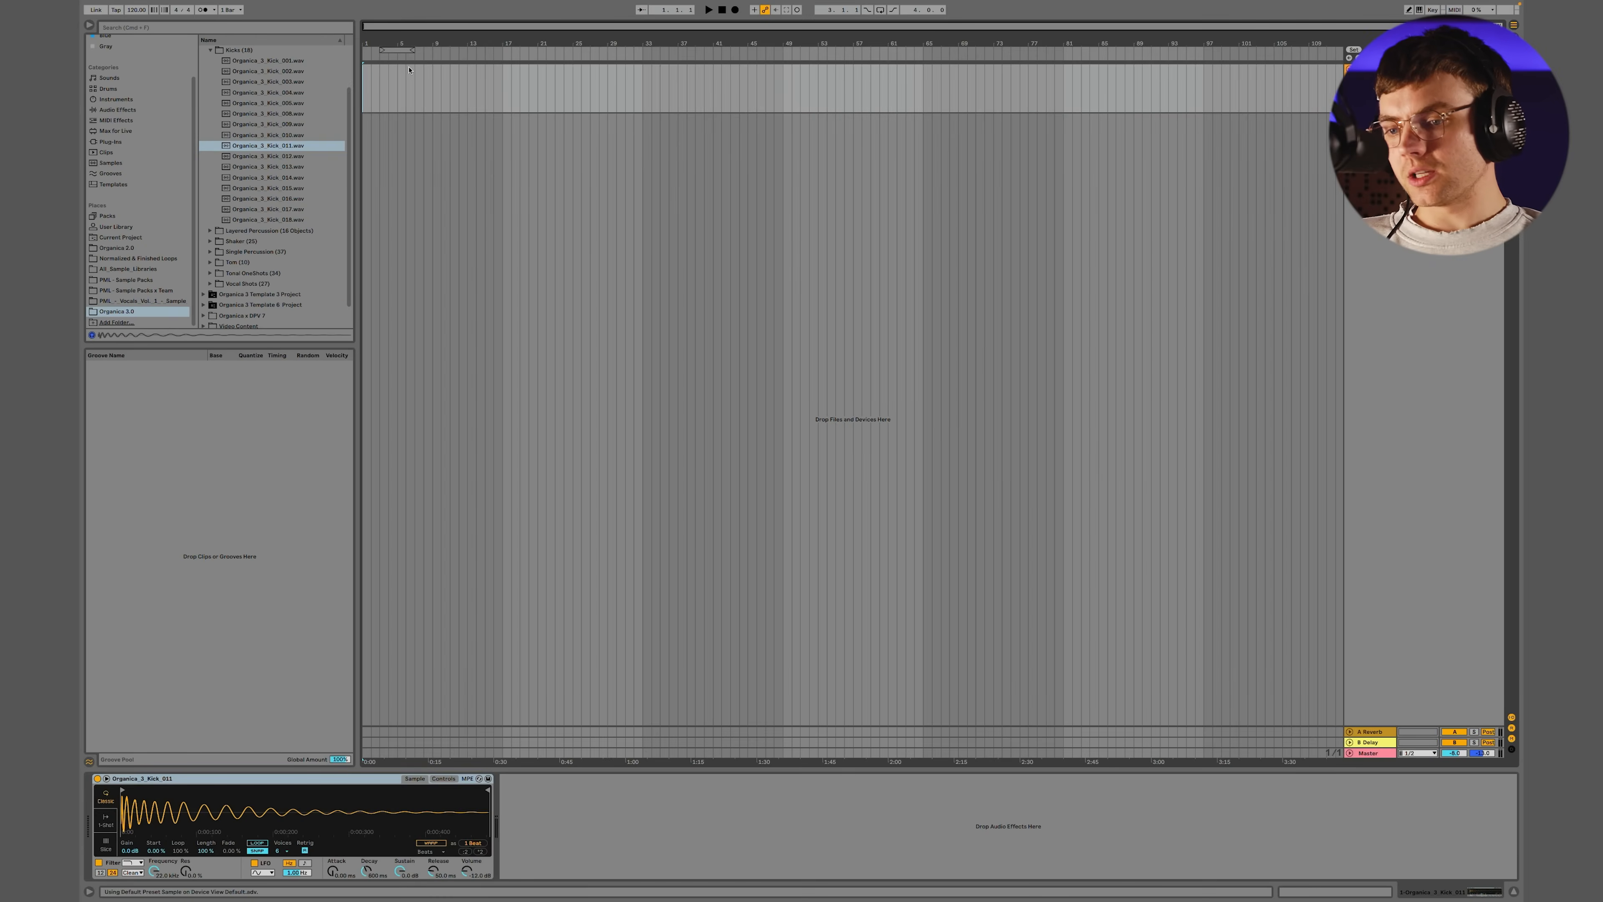
pyautogui.moveTo(398, 49); pyautogui.dragTo(330, 93)
pyautogui.press('super+l')
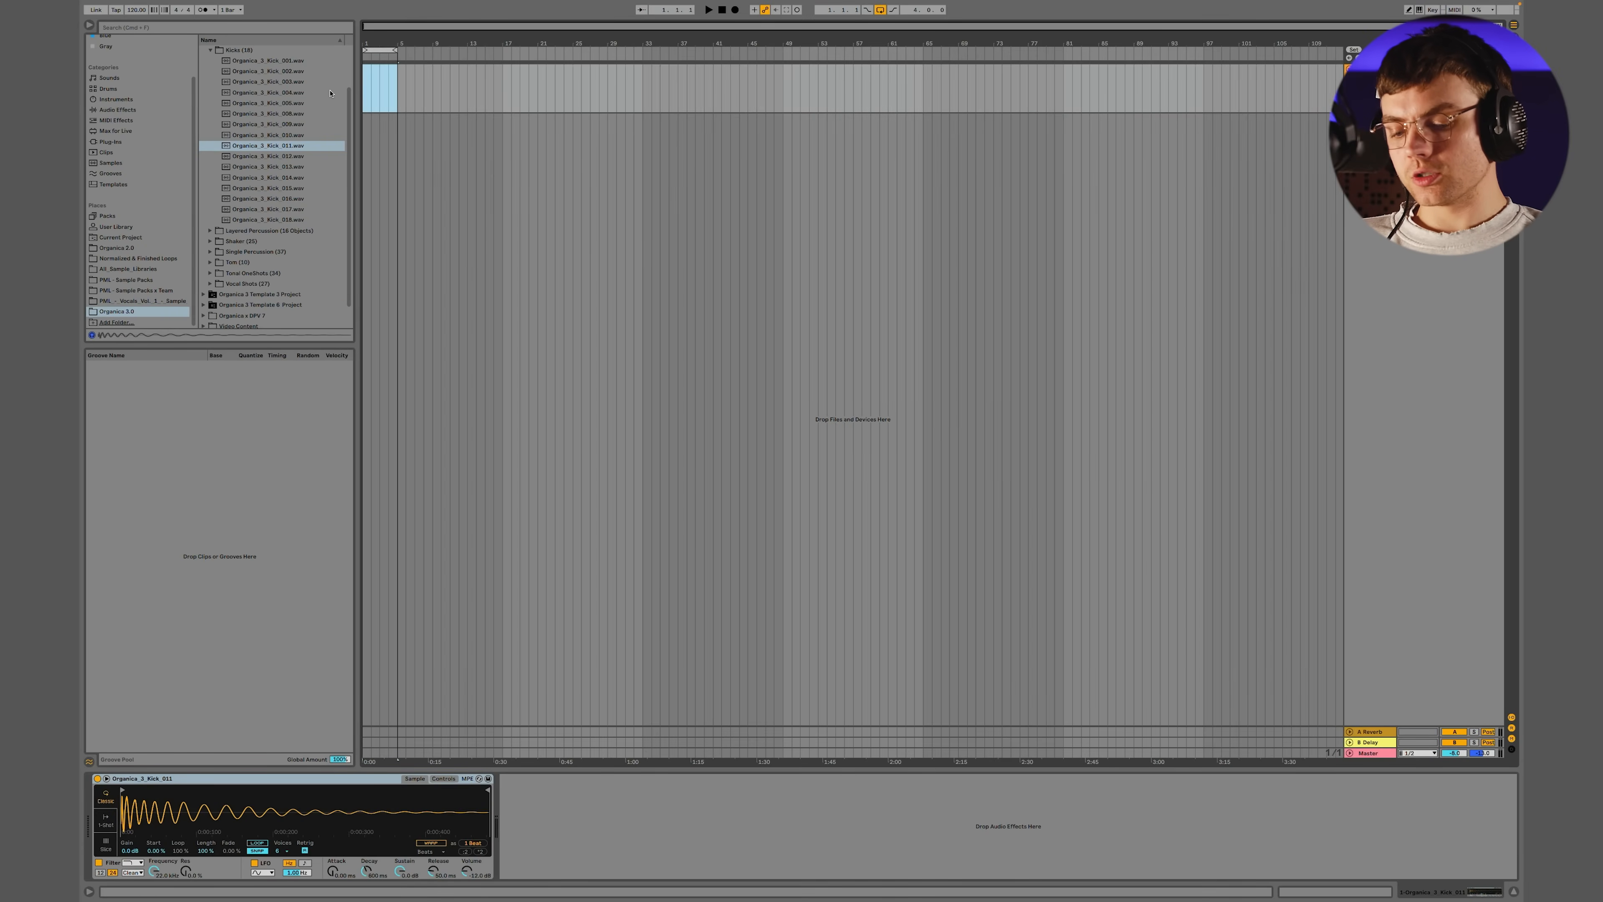
pyautogui.press('shift+super+m')
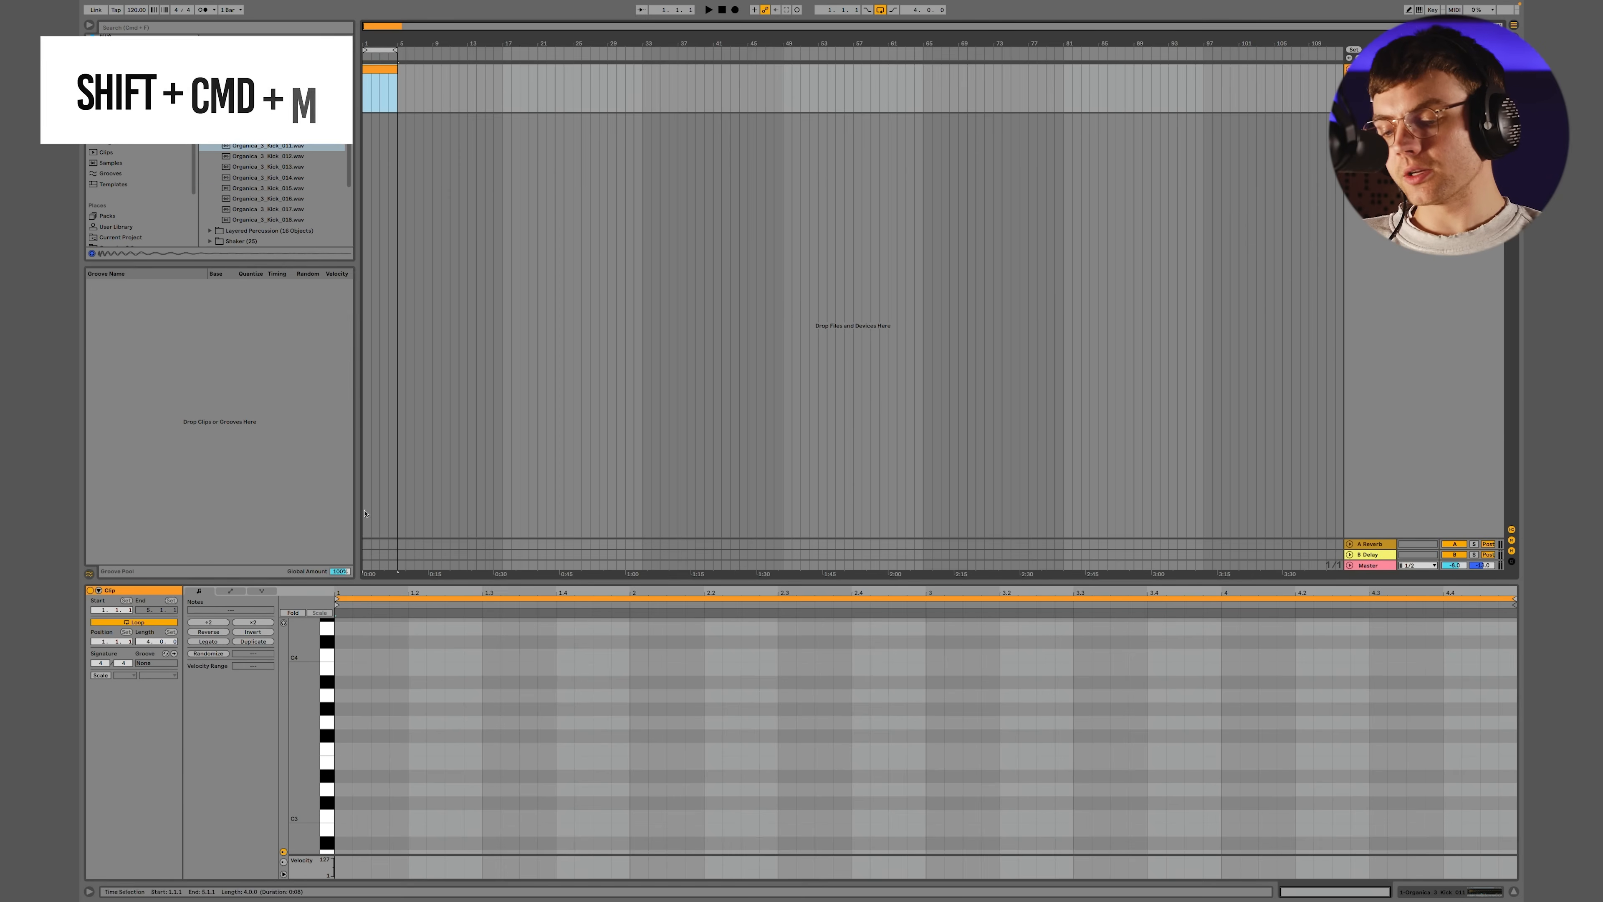
# Add a C3 note at the start of the kick clip and set the clip loop to its first beat
pyautogui.doubleClick(350, 816)
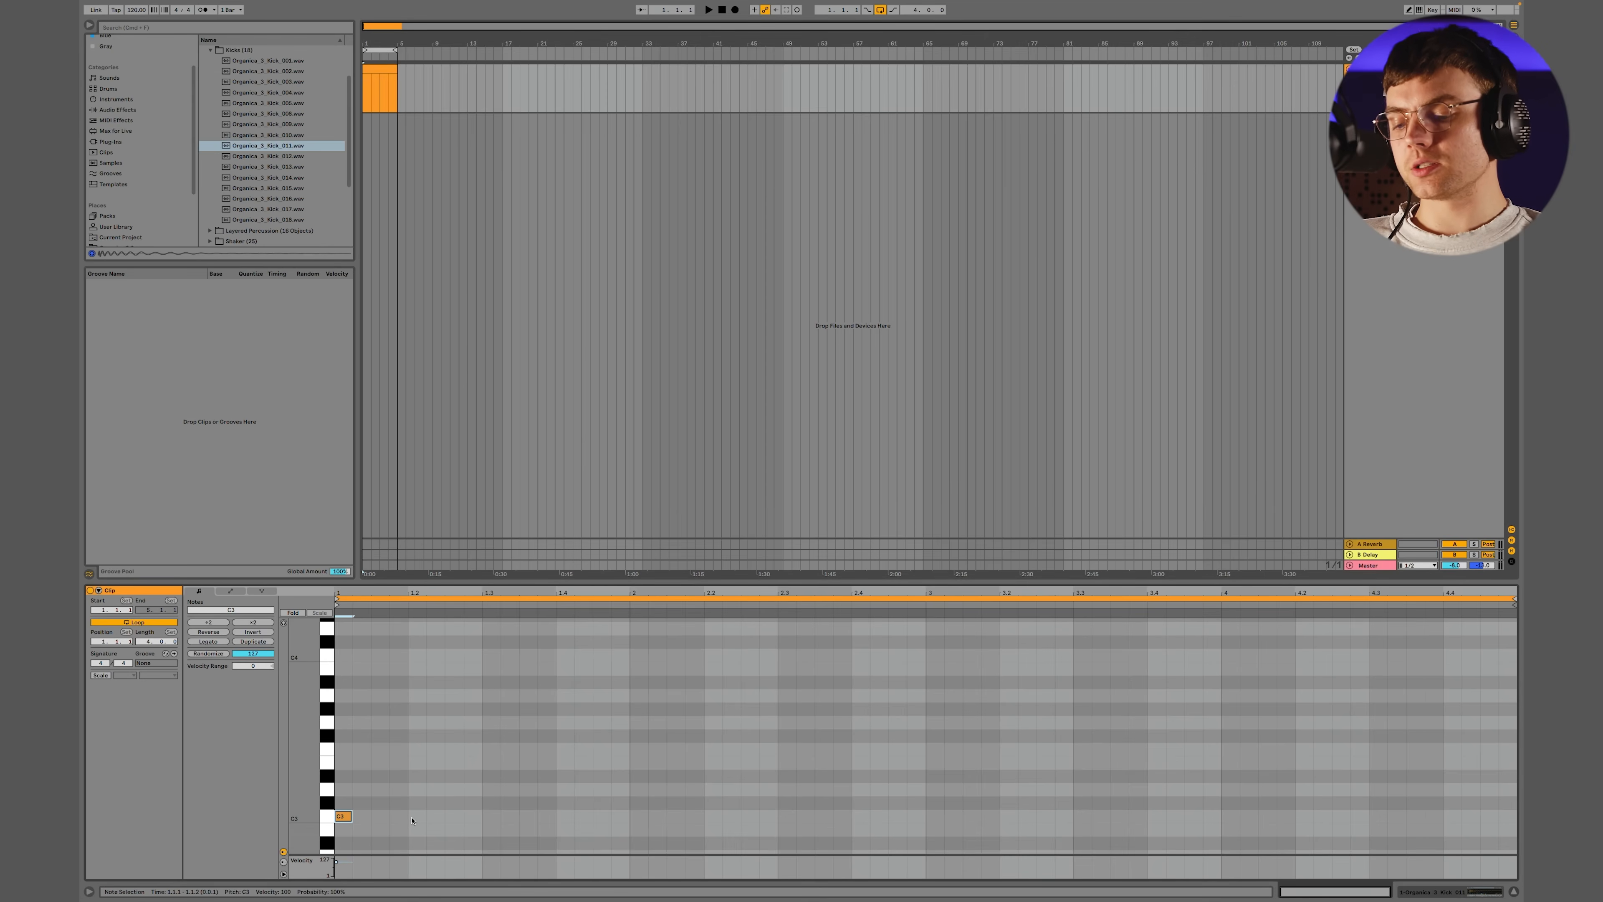
pyautogui.moveTo(412, 819); pyautogui.dragTo(338, 816)
pyautogui.press('super+l')
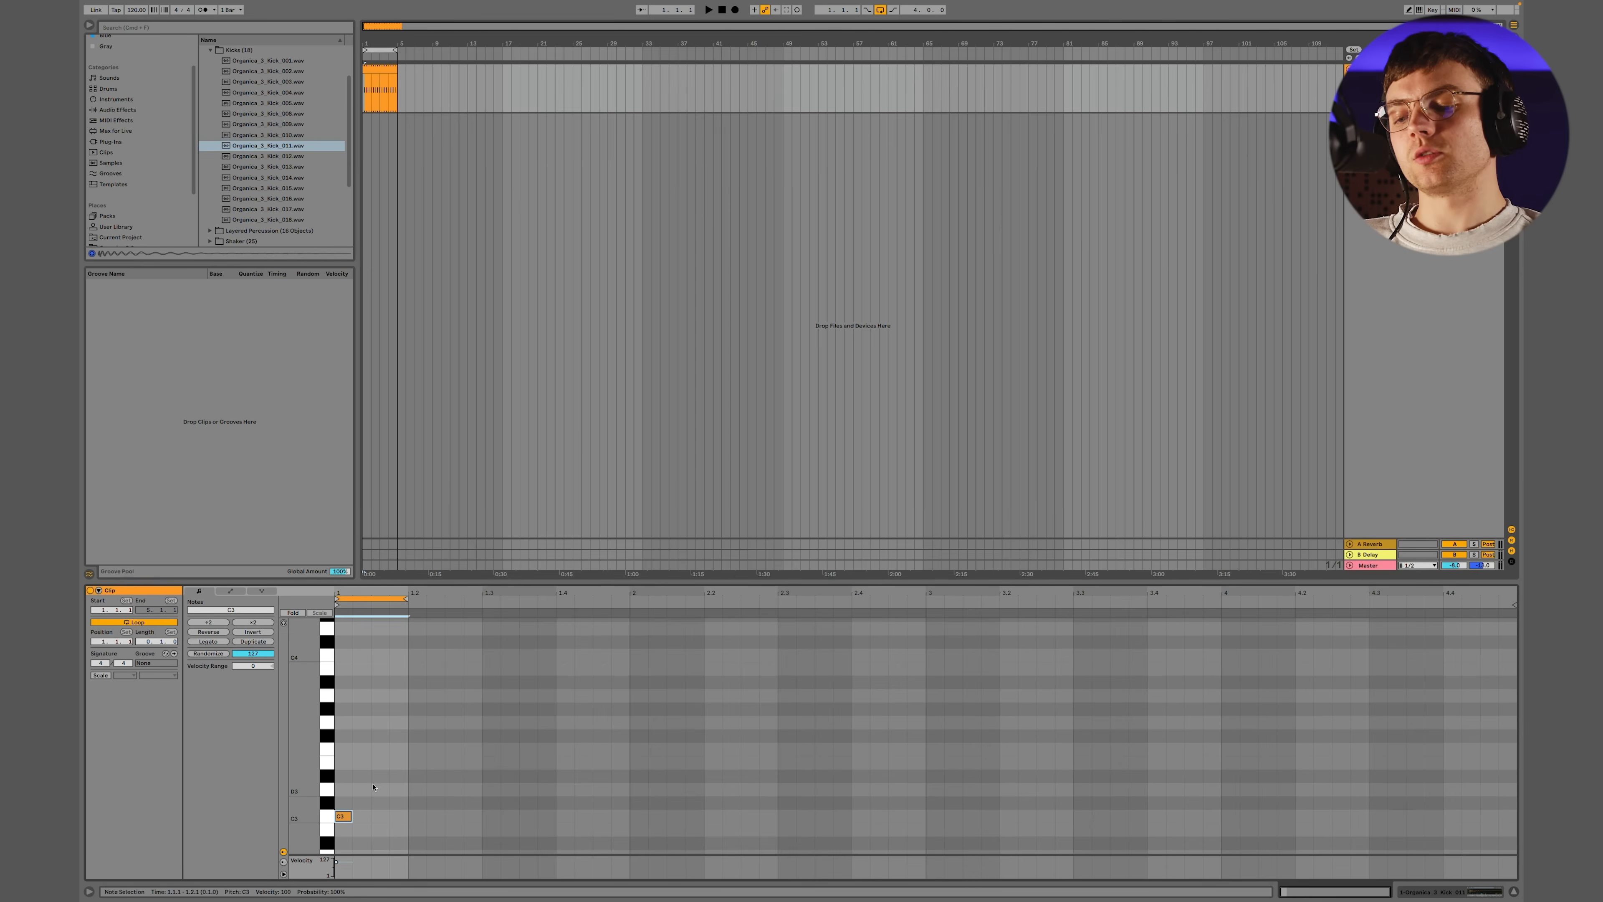
# Play back the looped kick pattern from the start of the arrangement
pyautogui.click(375, 72)
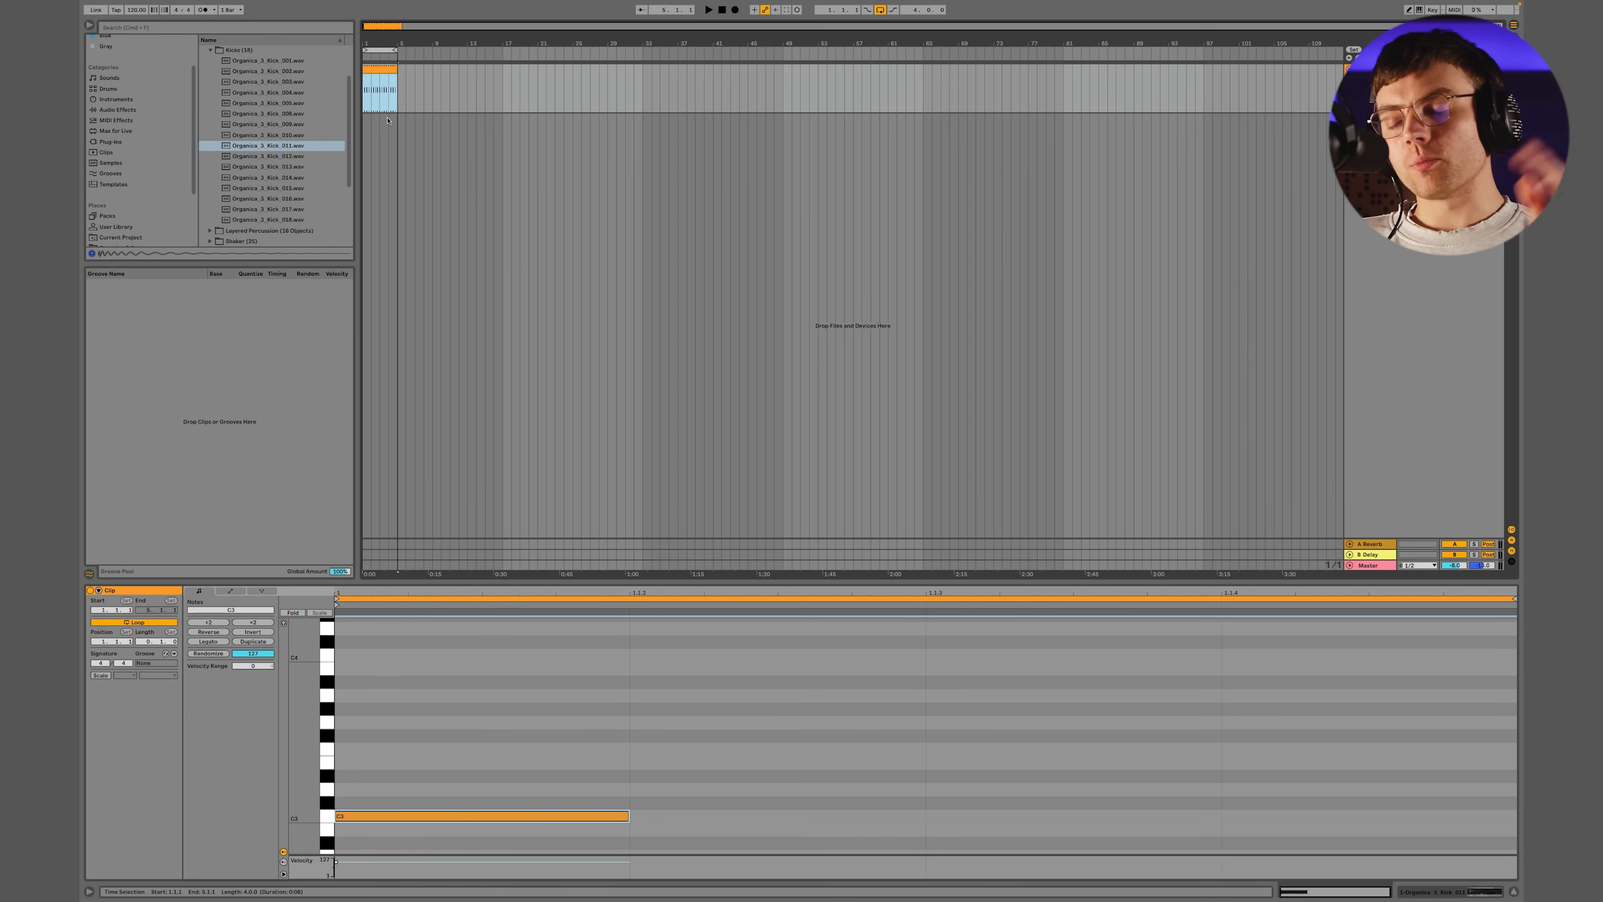
pyautogui.press('space')
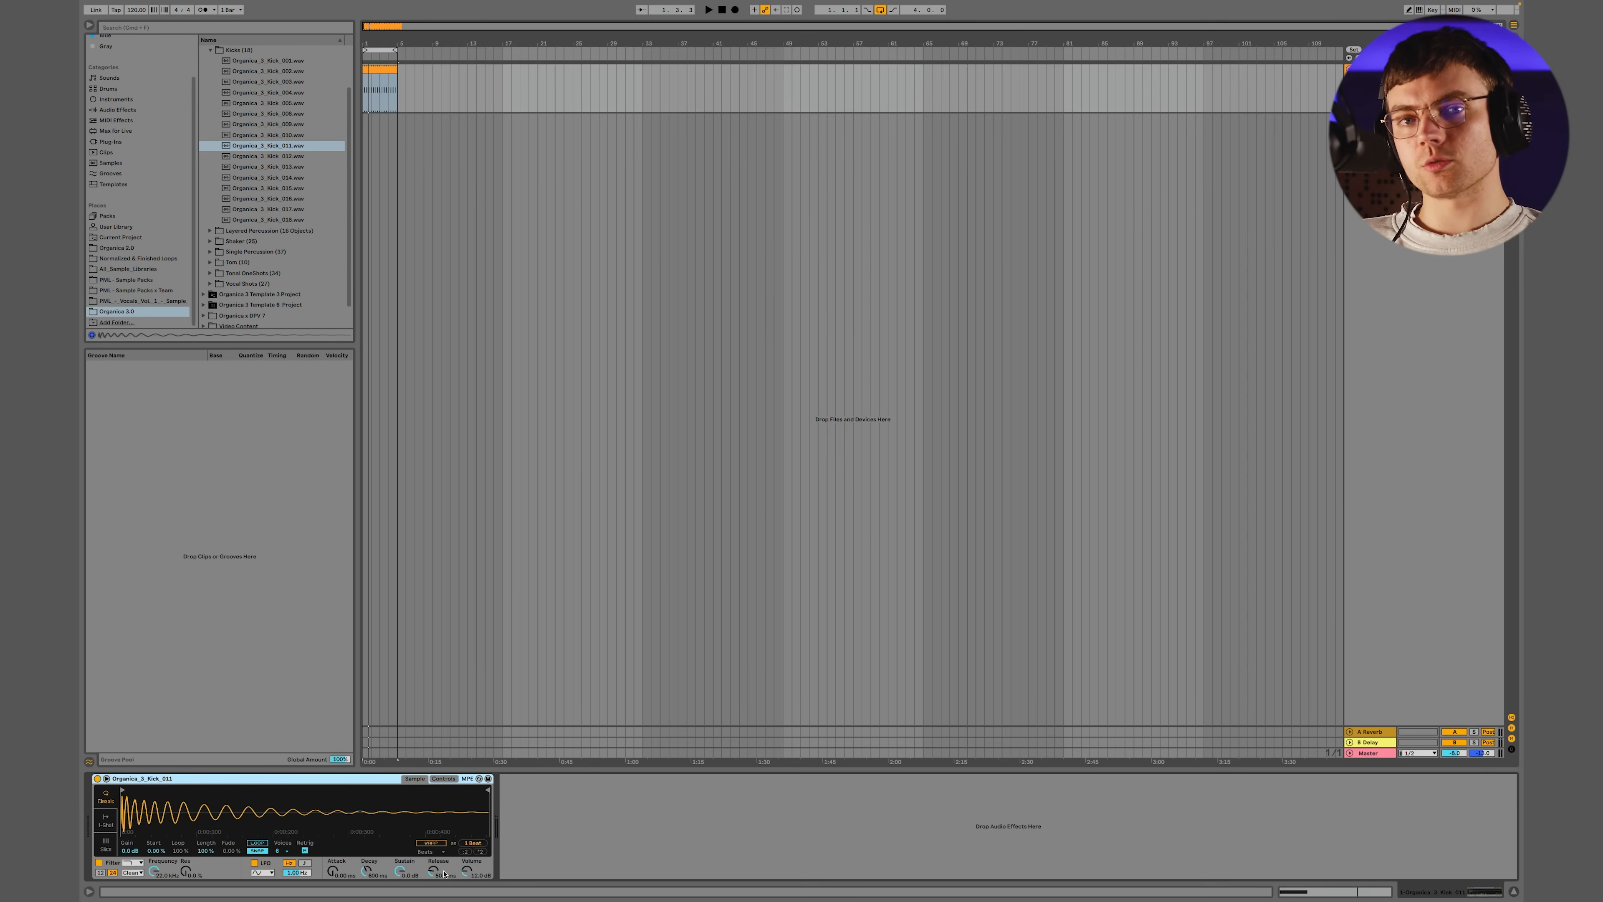
pyautogui.press('space')
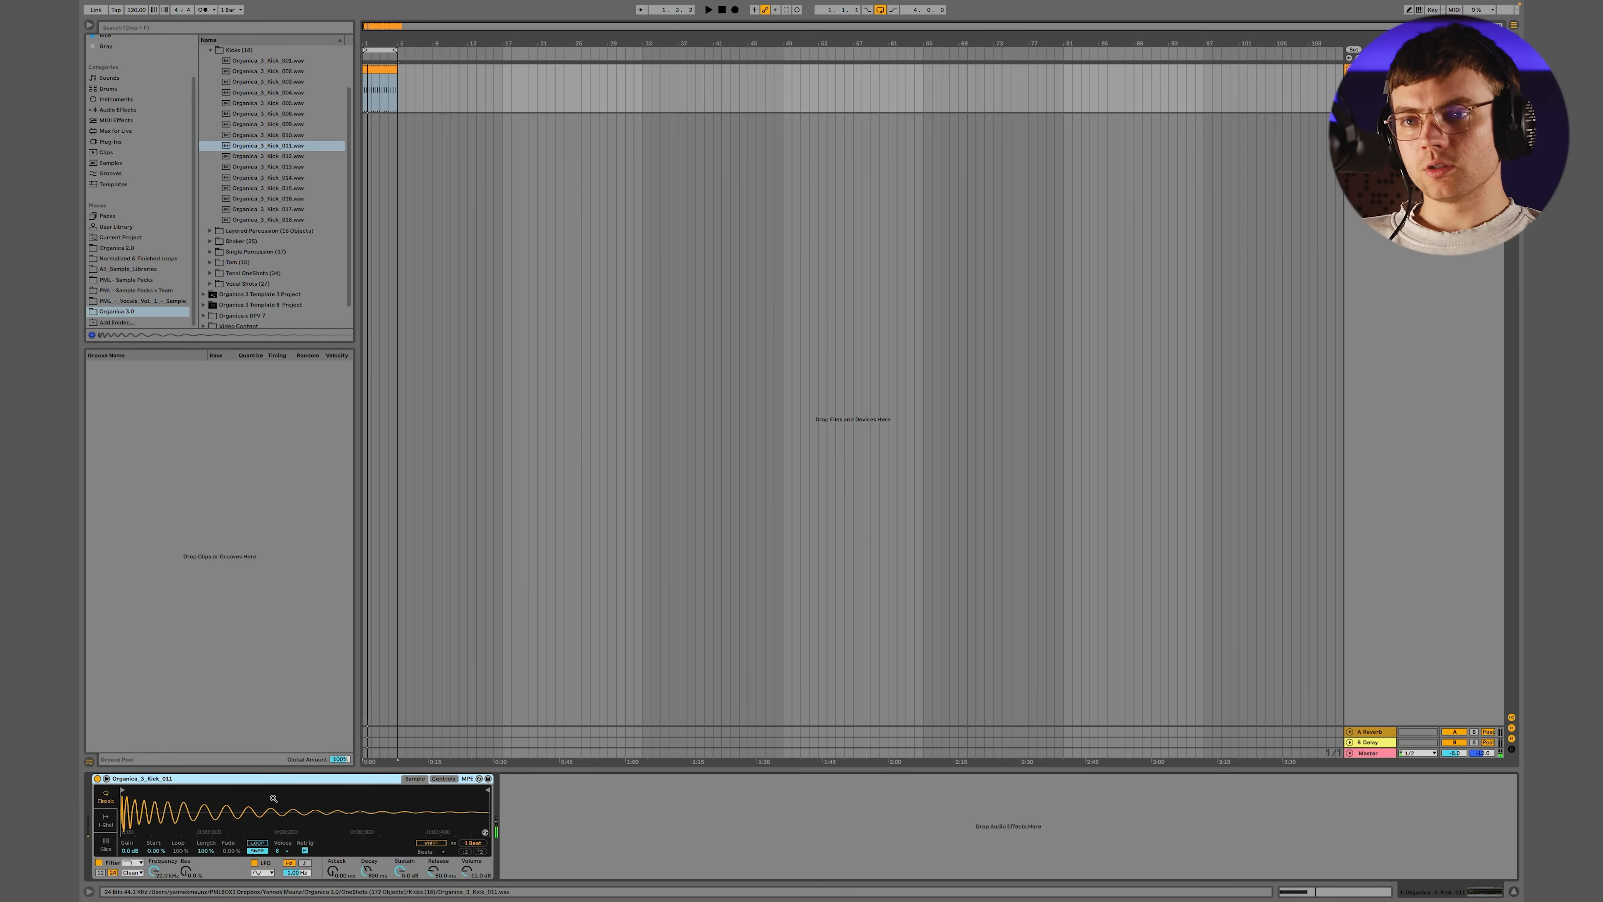
pyautogui.press('space')
pyautogui.press('space')
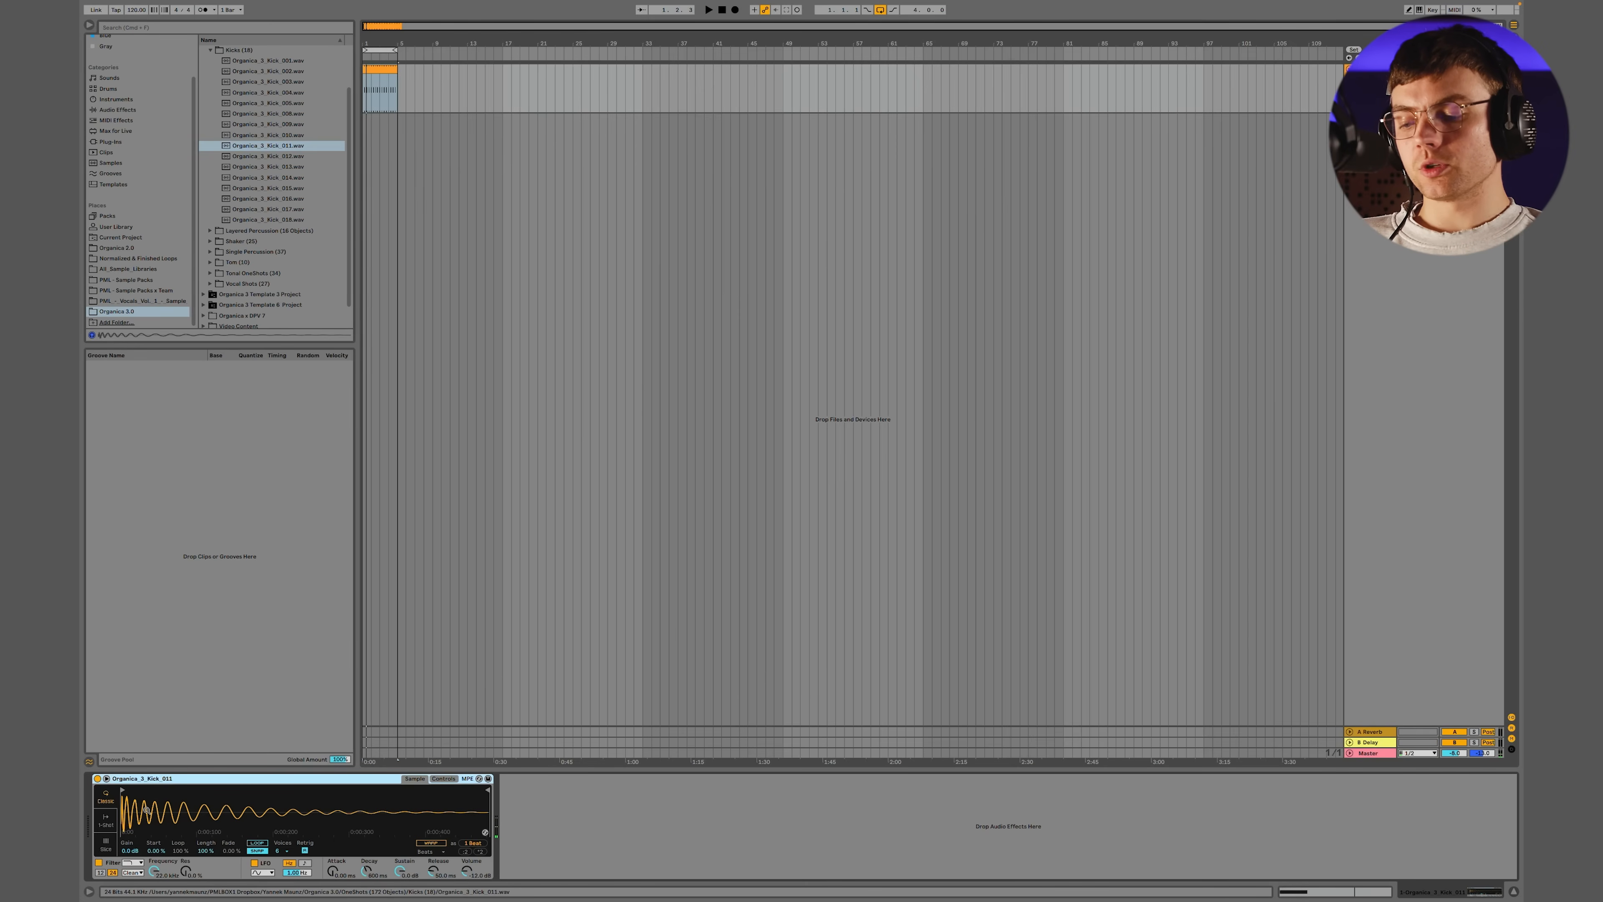
# Switch the kick's Simpler to One-Shot mode and listen to the kick loop
pyautogui.press('space')
pyautogui.click(106, 819)
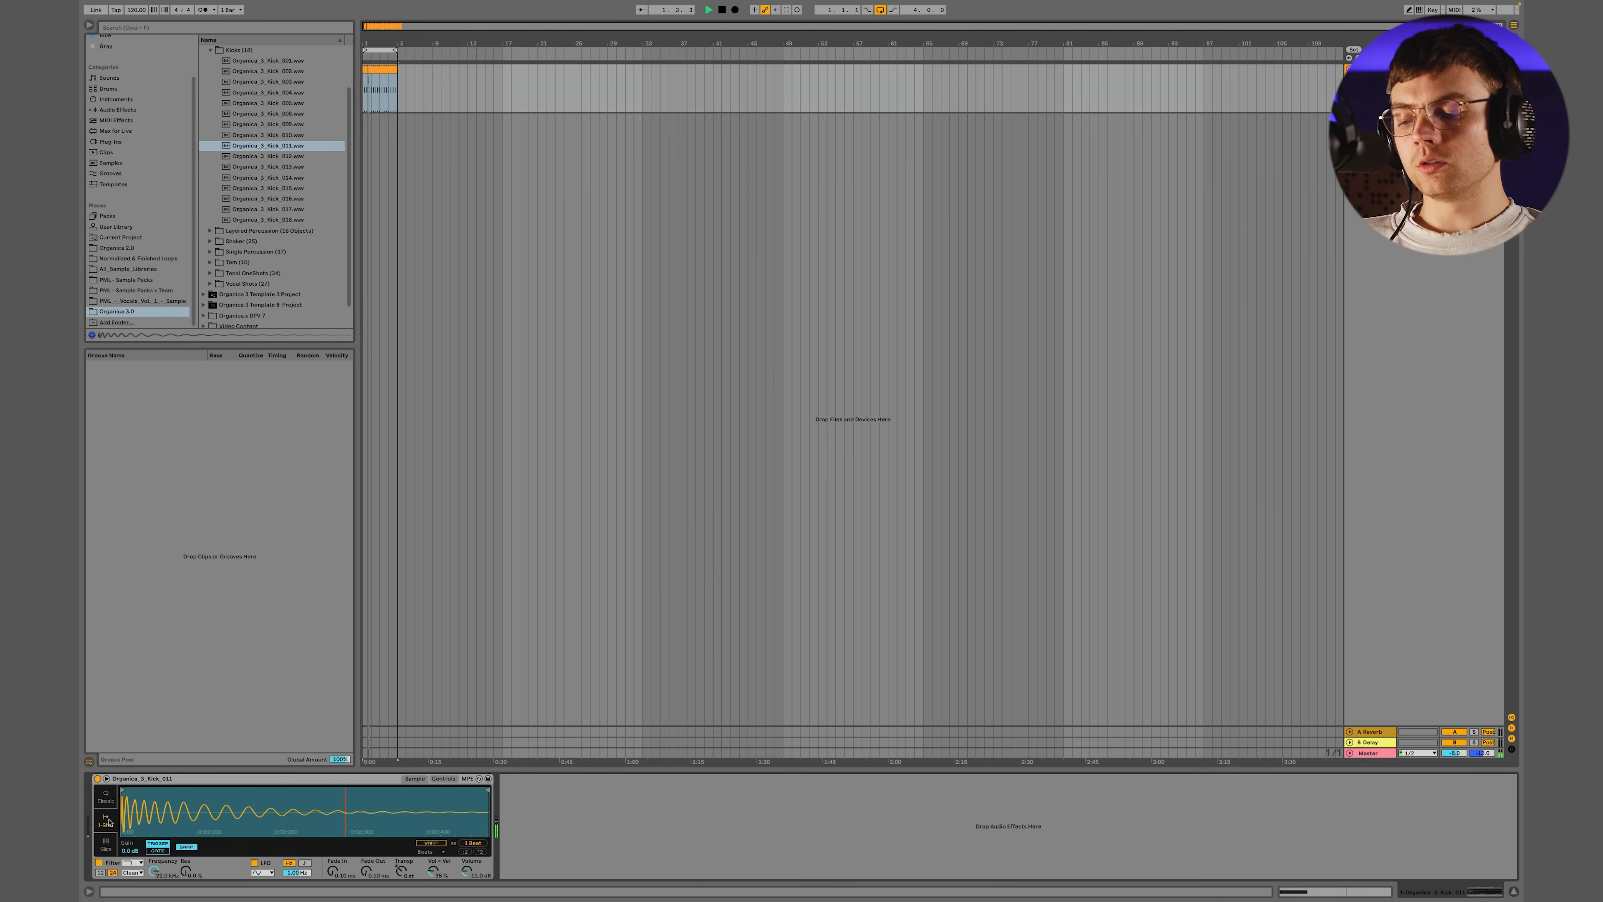
pyautogui.press('space')
# Tighten the kick by raising its fade-out and moving the sample end to just over half of the waveform, checking by playback
pyautogui.press('space')
pyautogui.moveTo(366, 871); pyautogui.dragTo(366, 849)
pyautogui.moveTo(486, 790); pyautogui.dragTo(377, 789)
pyautogui.press('space')
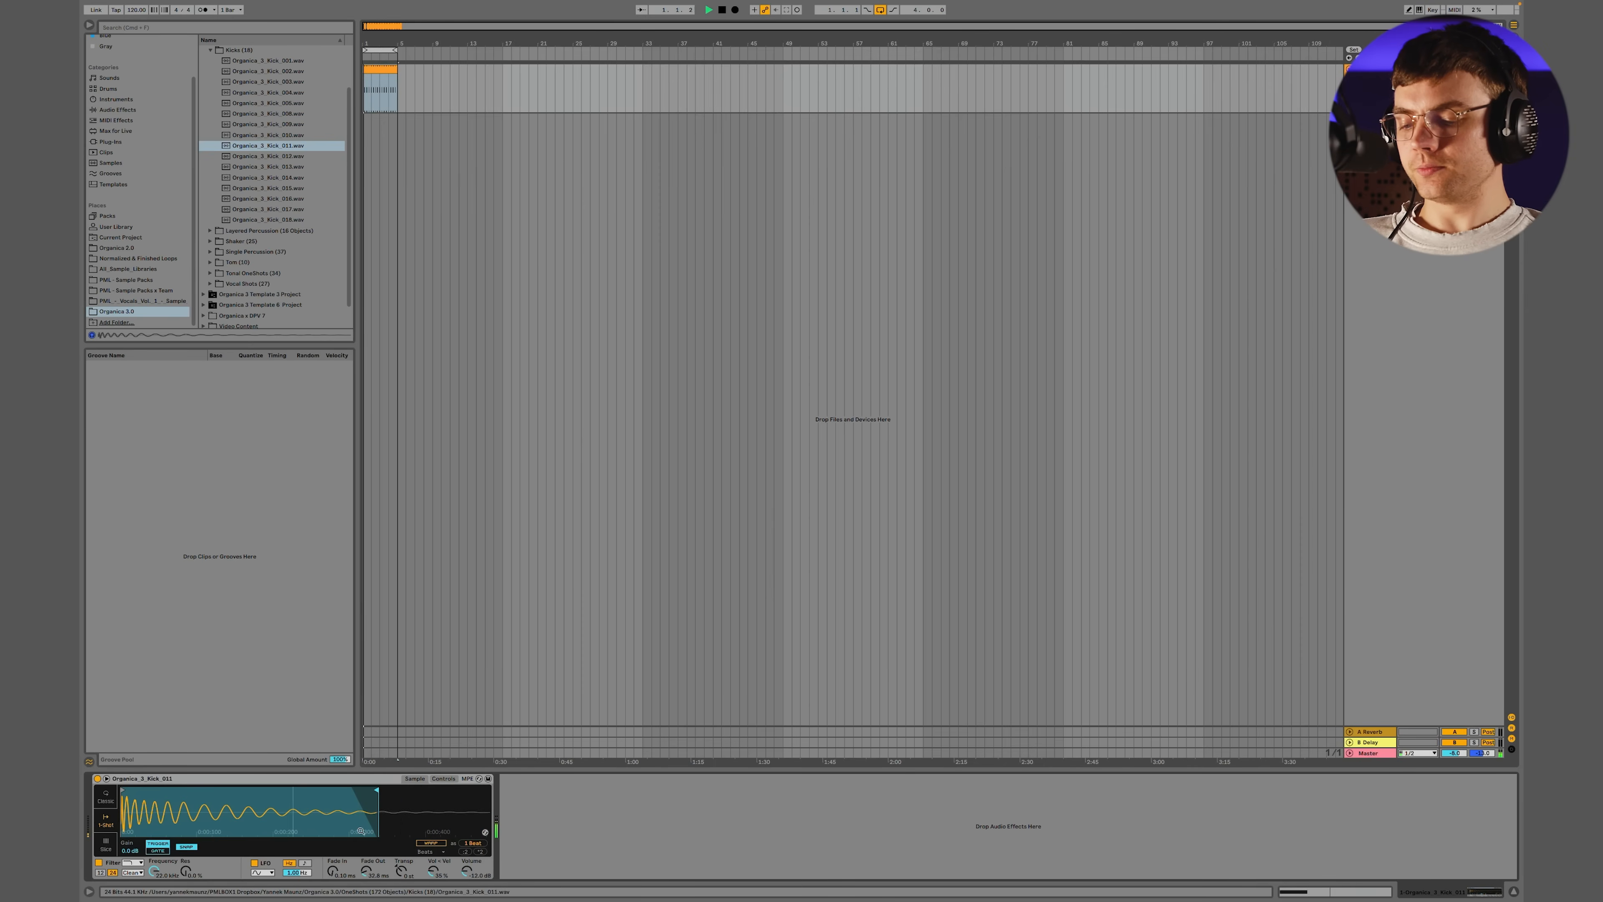
pyautogui.press('space')
pyautogui.moveTo(377, 790)
pyautogui.mouseDown()
pyautogui.moveTo(305, 790)
pyautogui.moveTo(326, 795)
pyautogui.mouseUp()
pyautogui.press('space')
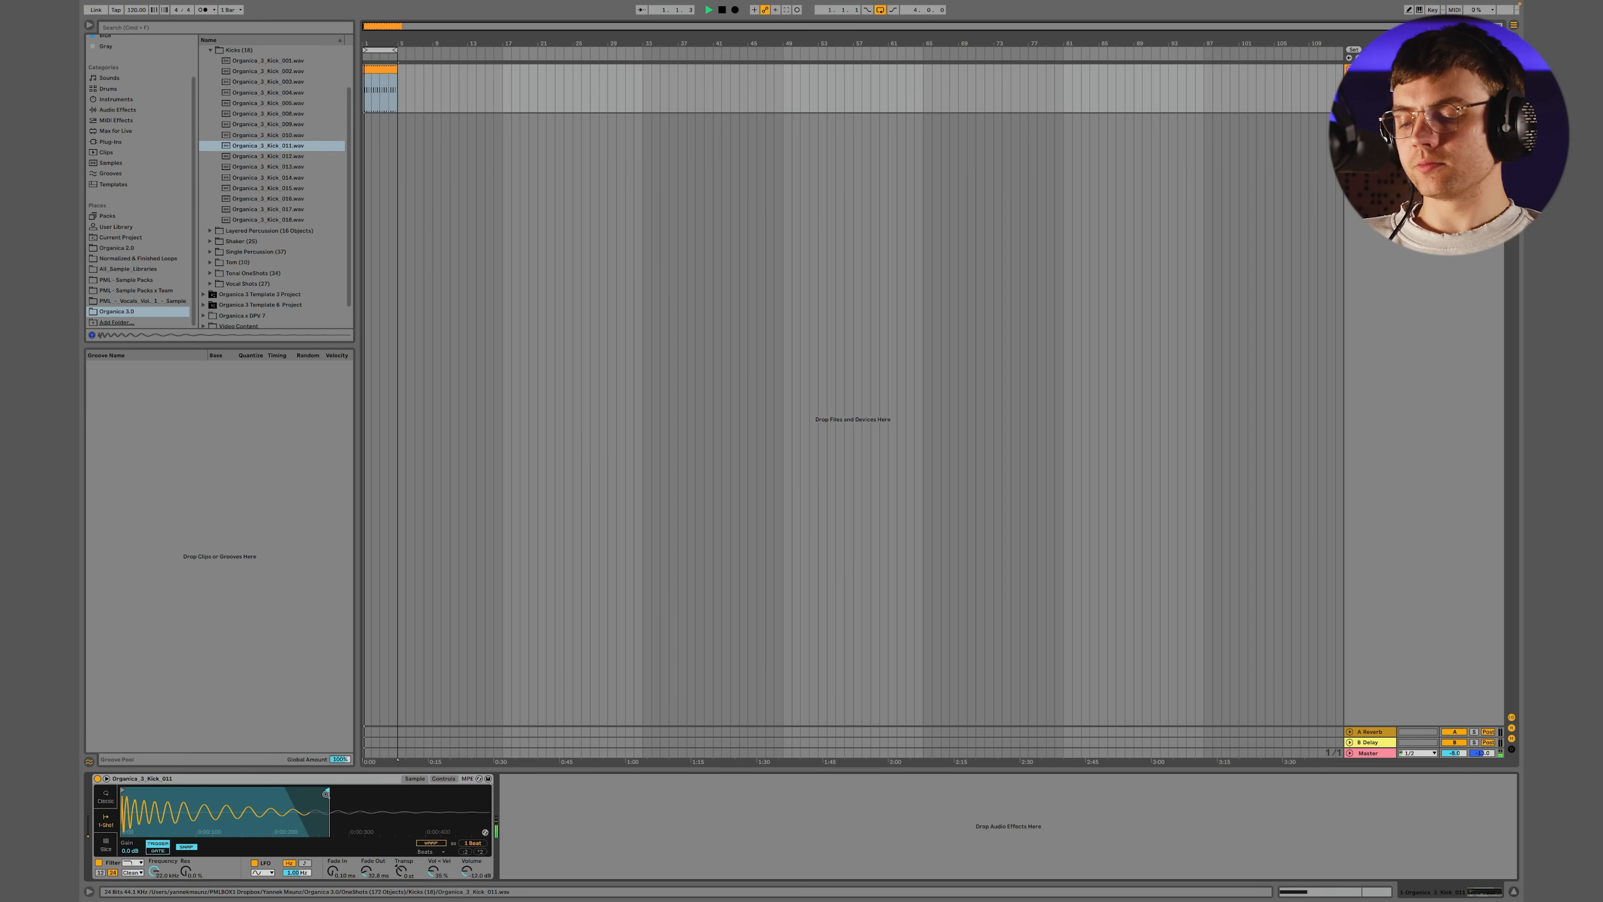
pyautogui.press('space')
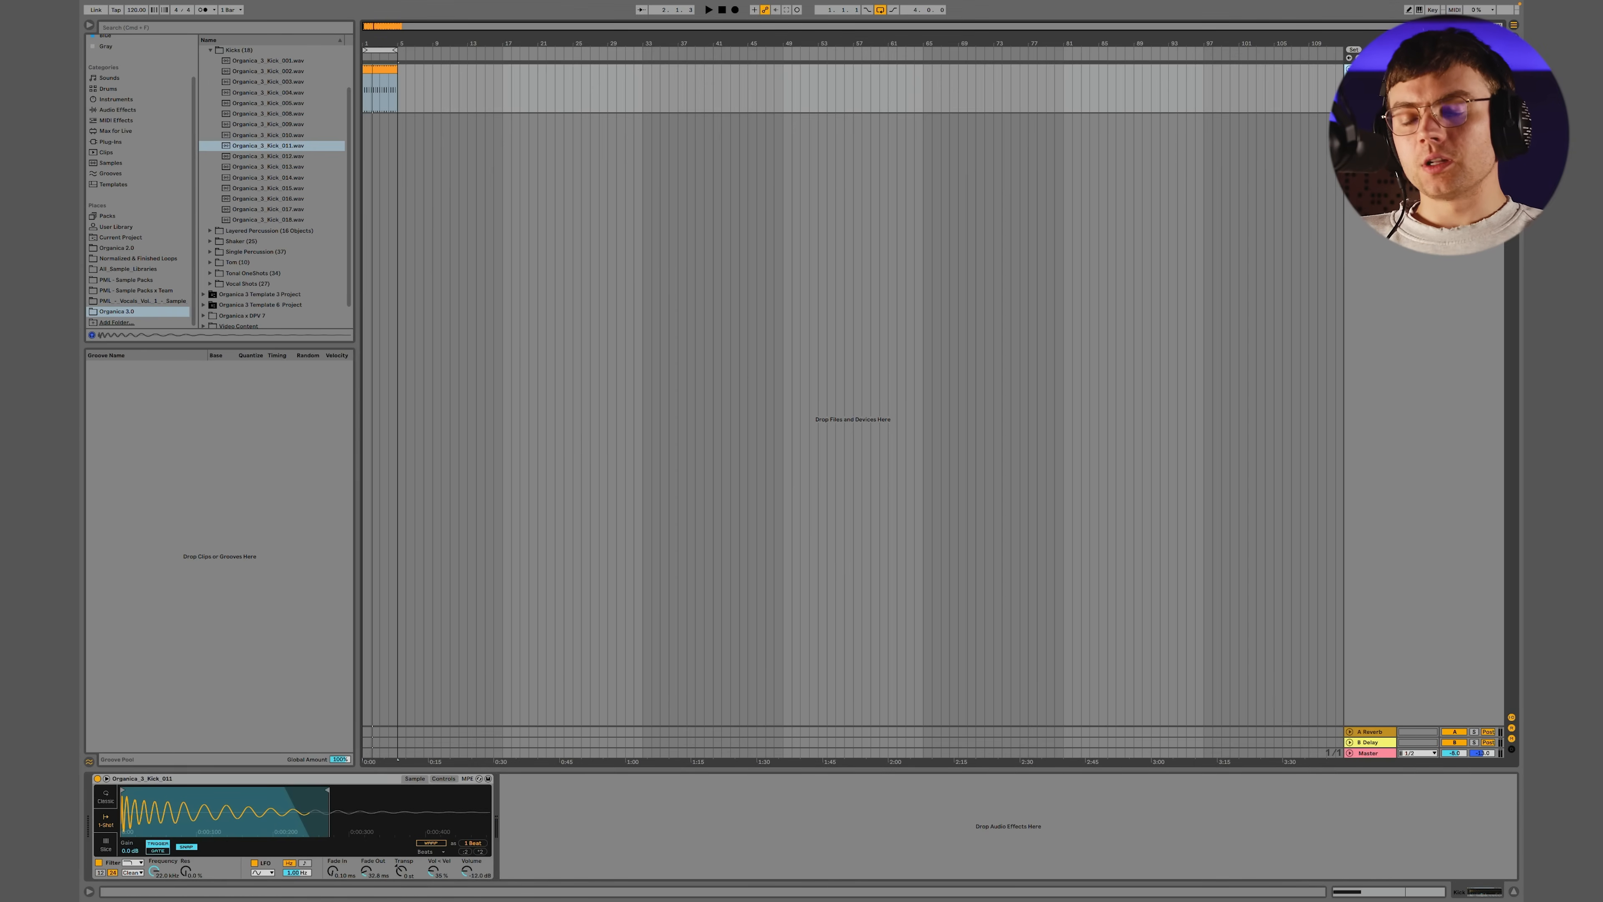
# Insert a new MIDI track below the kick and open the Claps folder in the one-shot samples
pyautogui.press('super+shift+t')
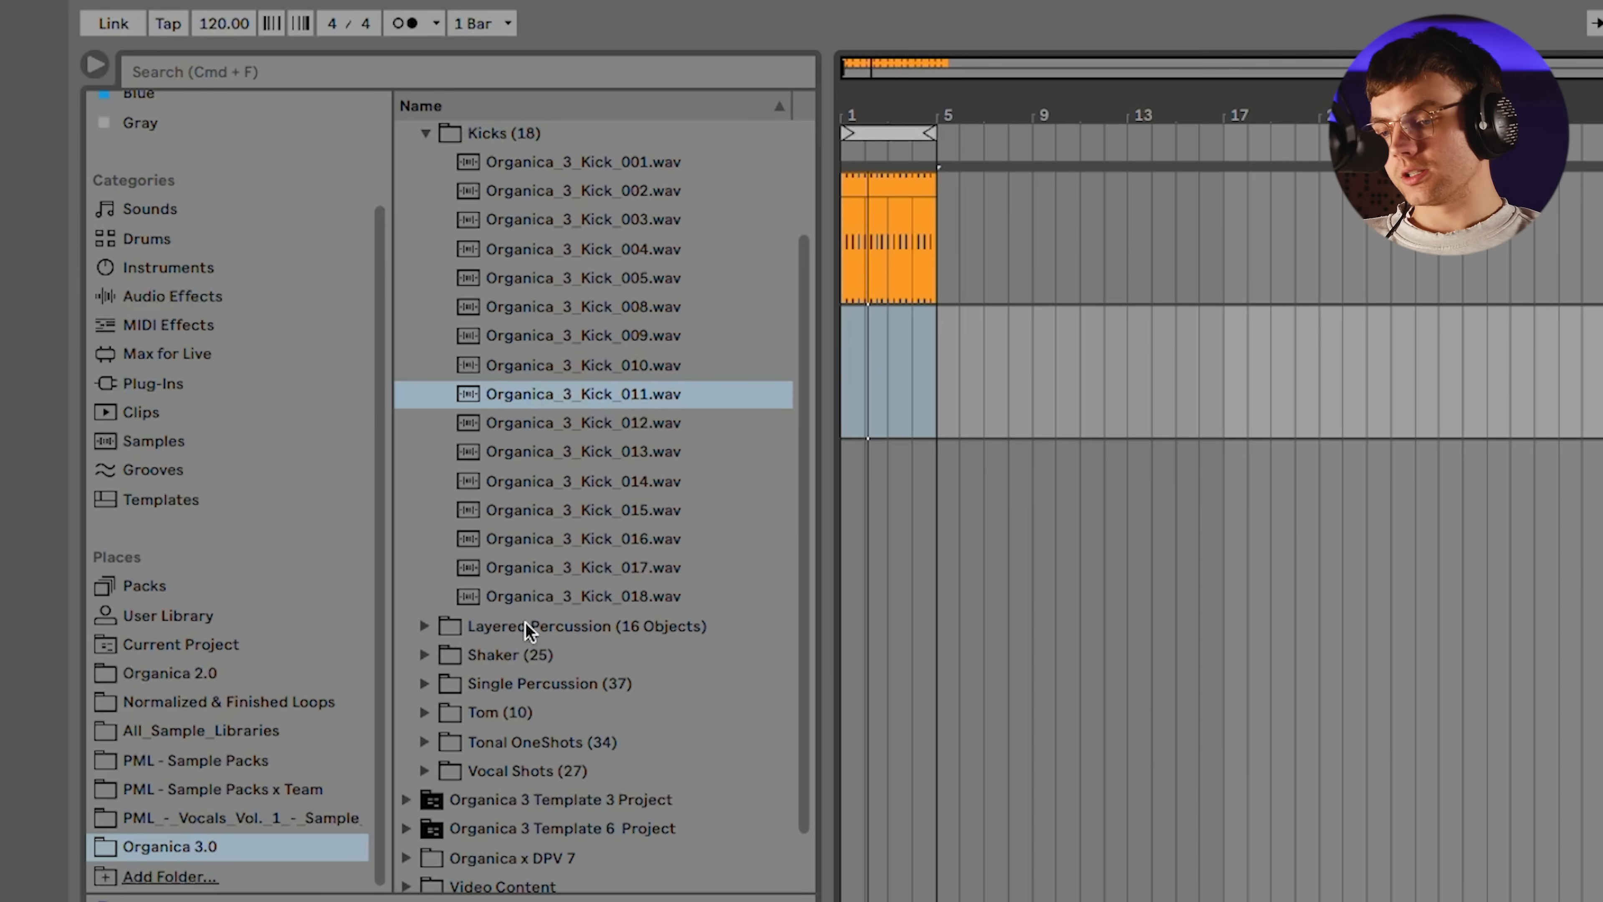
pyautogui.scroll(5, 525, 623)
pyautogui.click(424, 278)
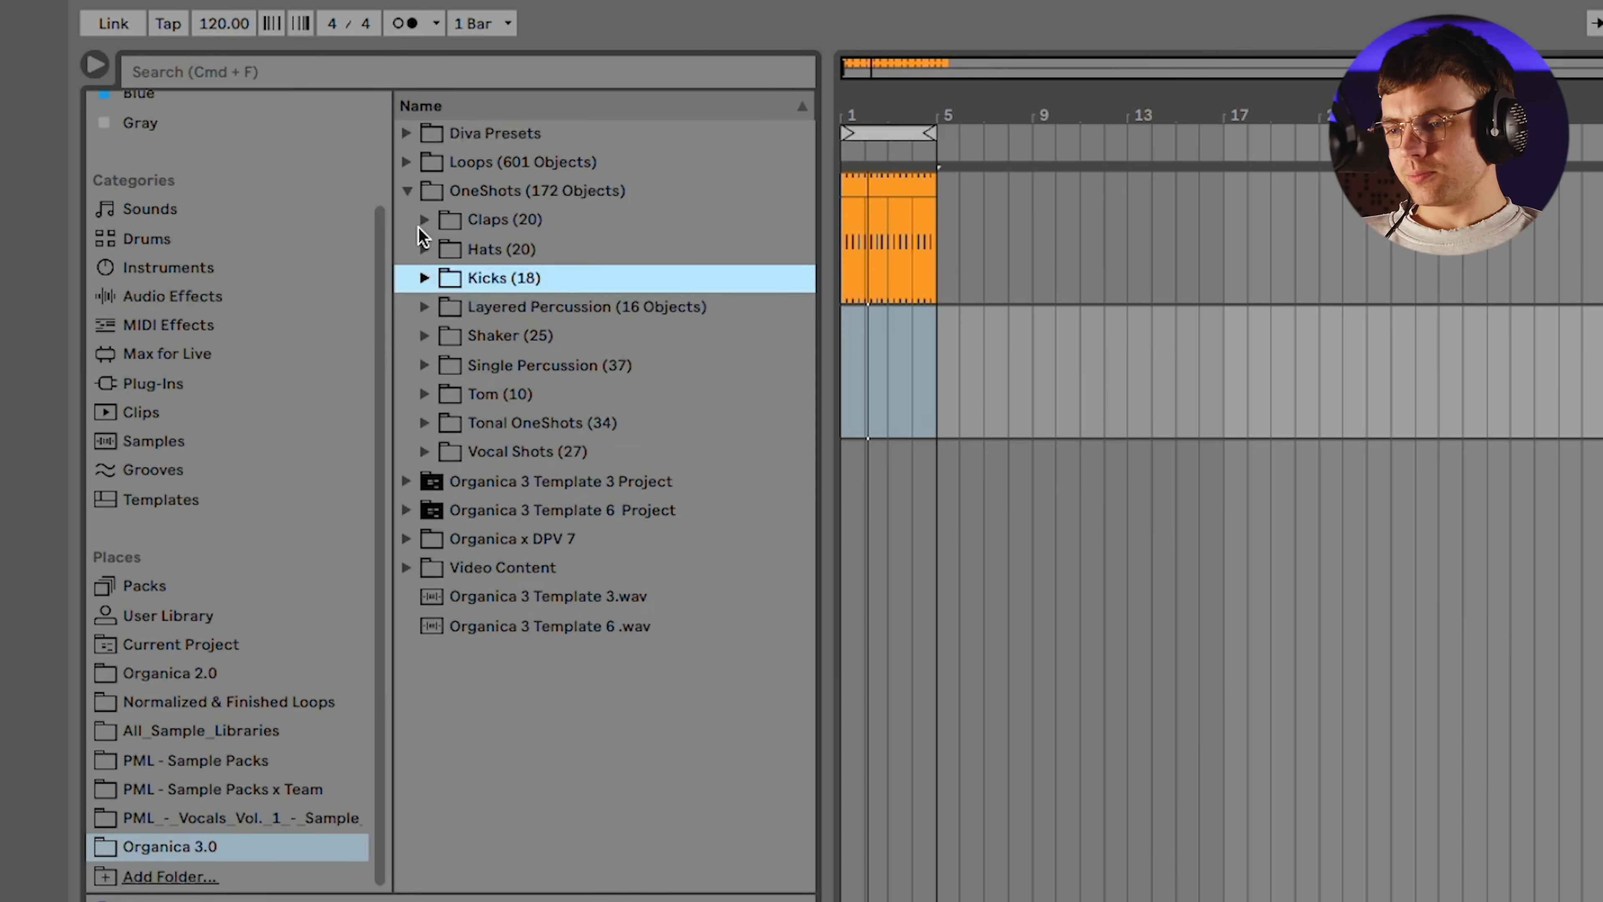
pyautogui.click(420, 223)
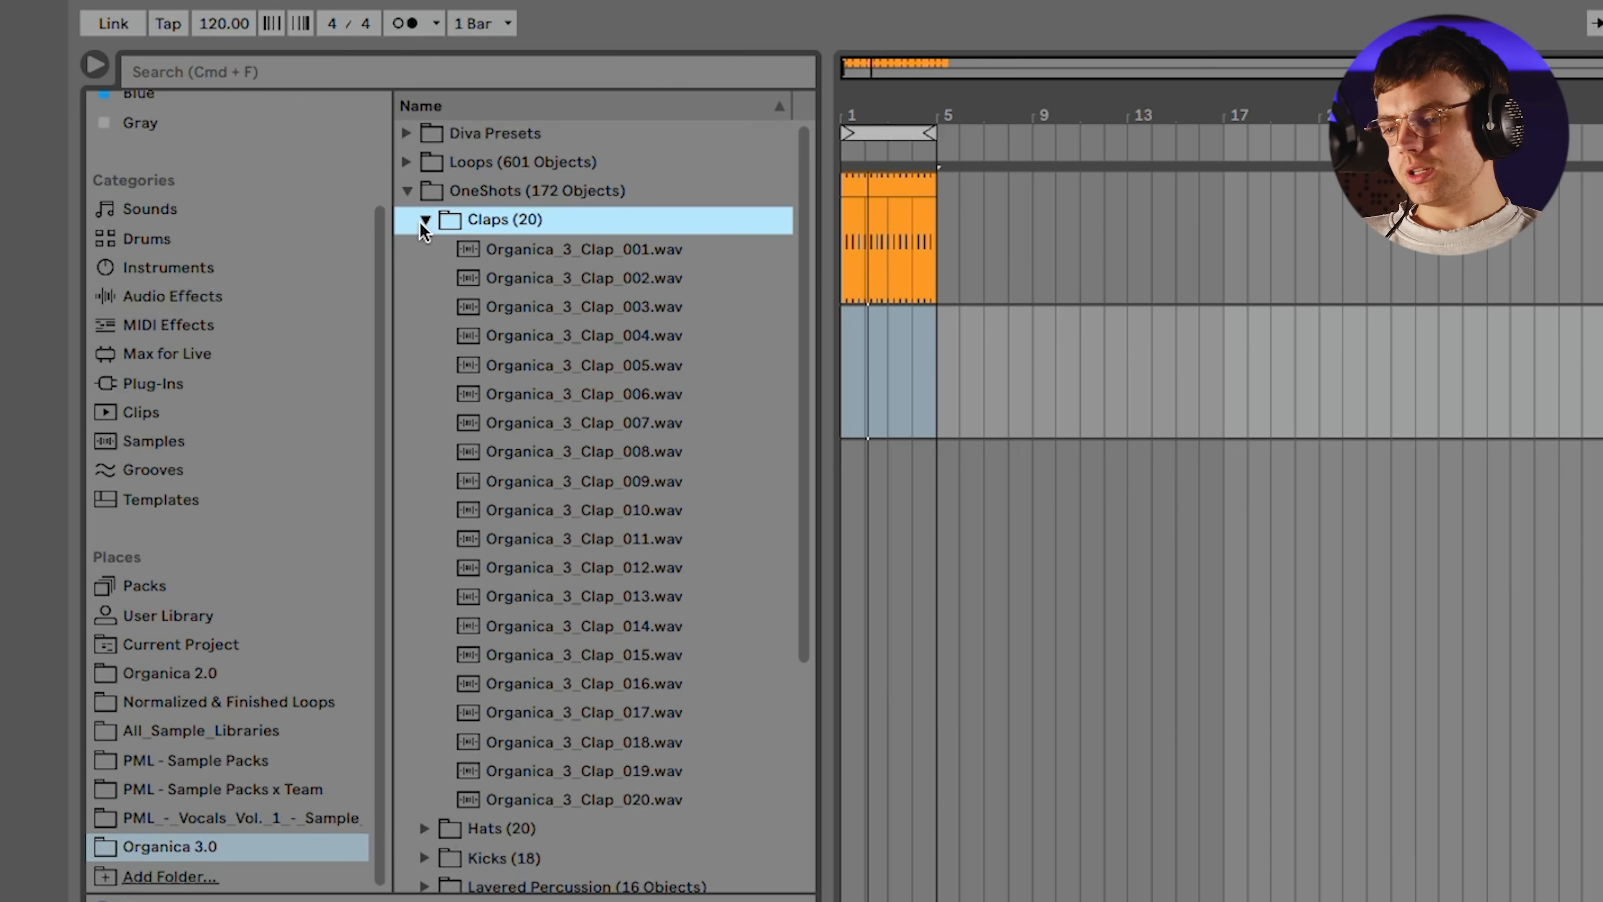
# Audition the clap samples in the Claps folder, from Organica_3_Clap_005.wav through 020, and revisit the earlier ones
pyautogui.click(612, 372)
pyautogui.press('Down')
pyautogui.press('Down')
pyautogui.press('Down')
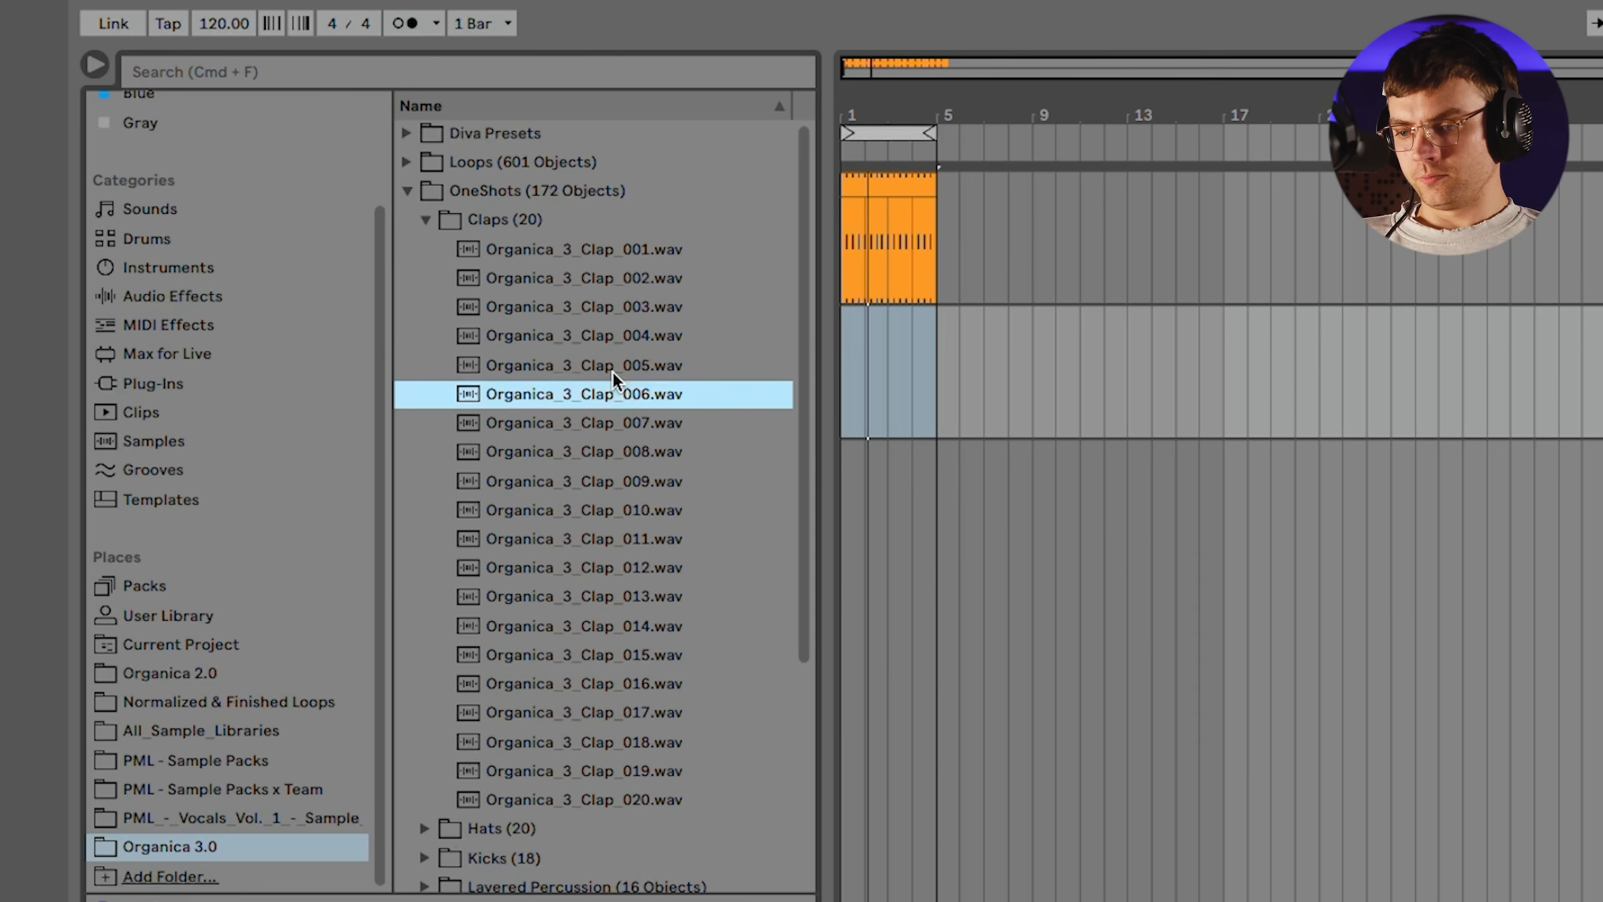
pyautogui.press('Up')
pyautogui.press('Down')
pyautogui.press('Down')
pyautogui.press('Down')
pyautogui.press('Down')
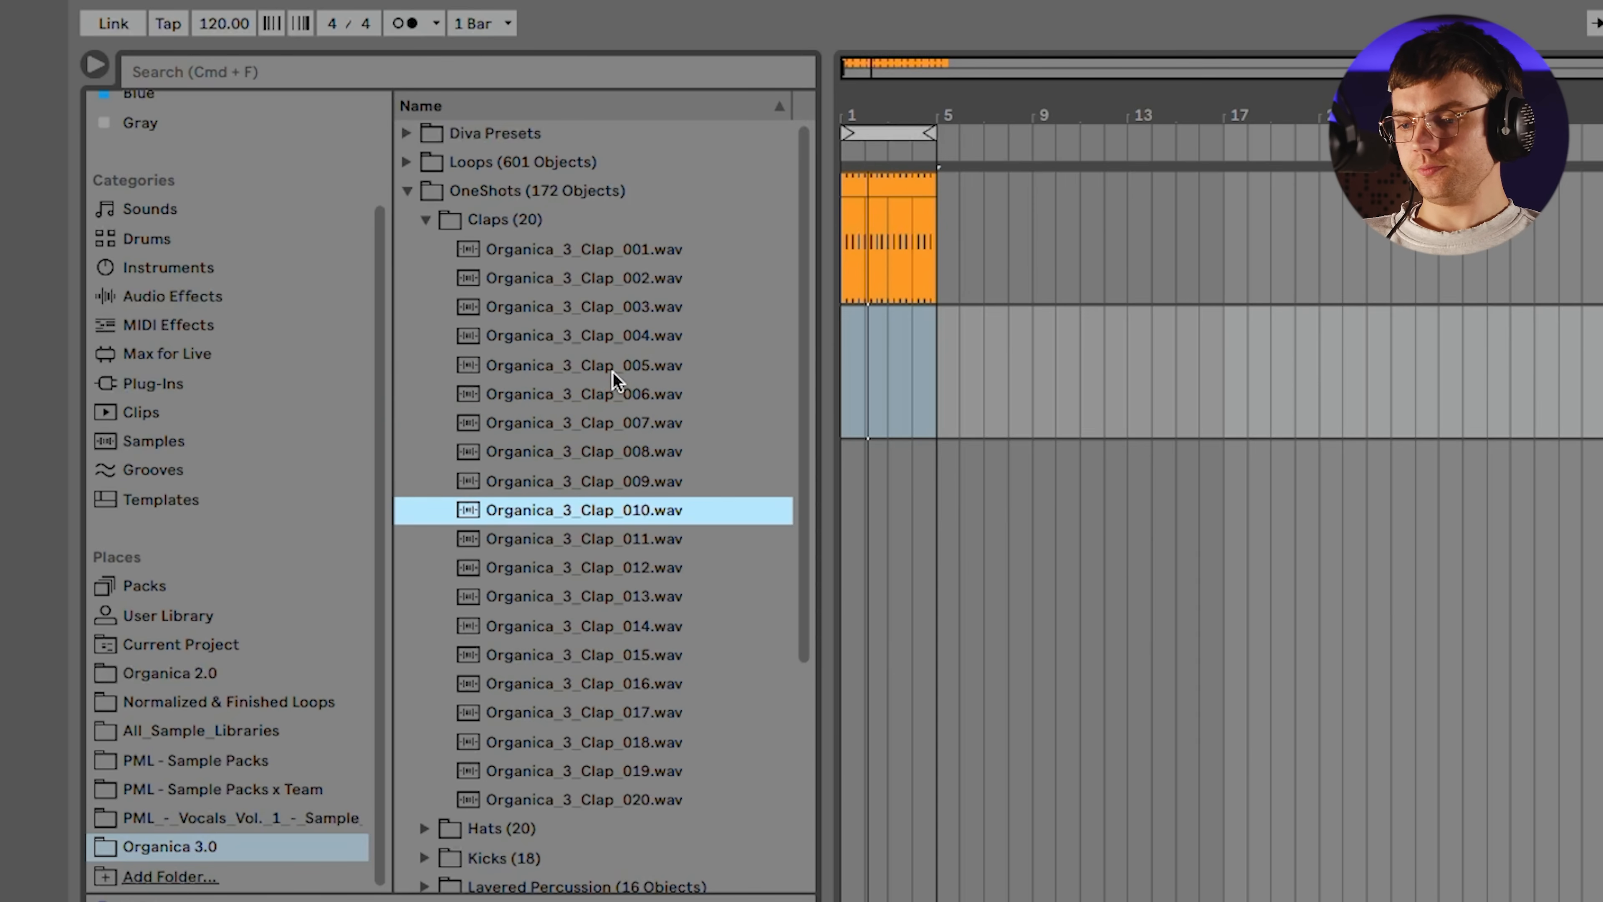
pyautogui.press('Down')
pyautogui.press('Down')
pyautogui.press('Down')
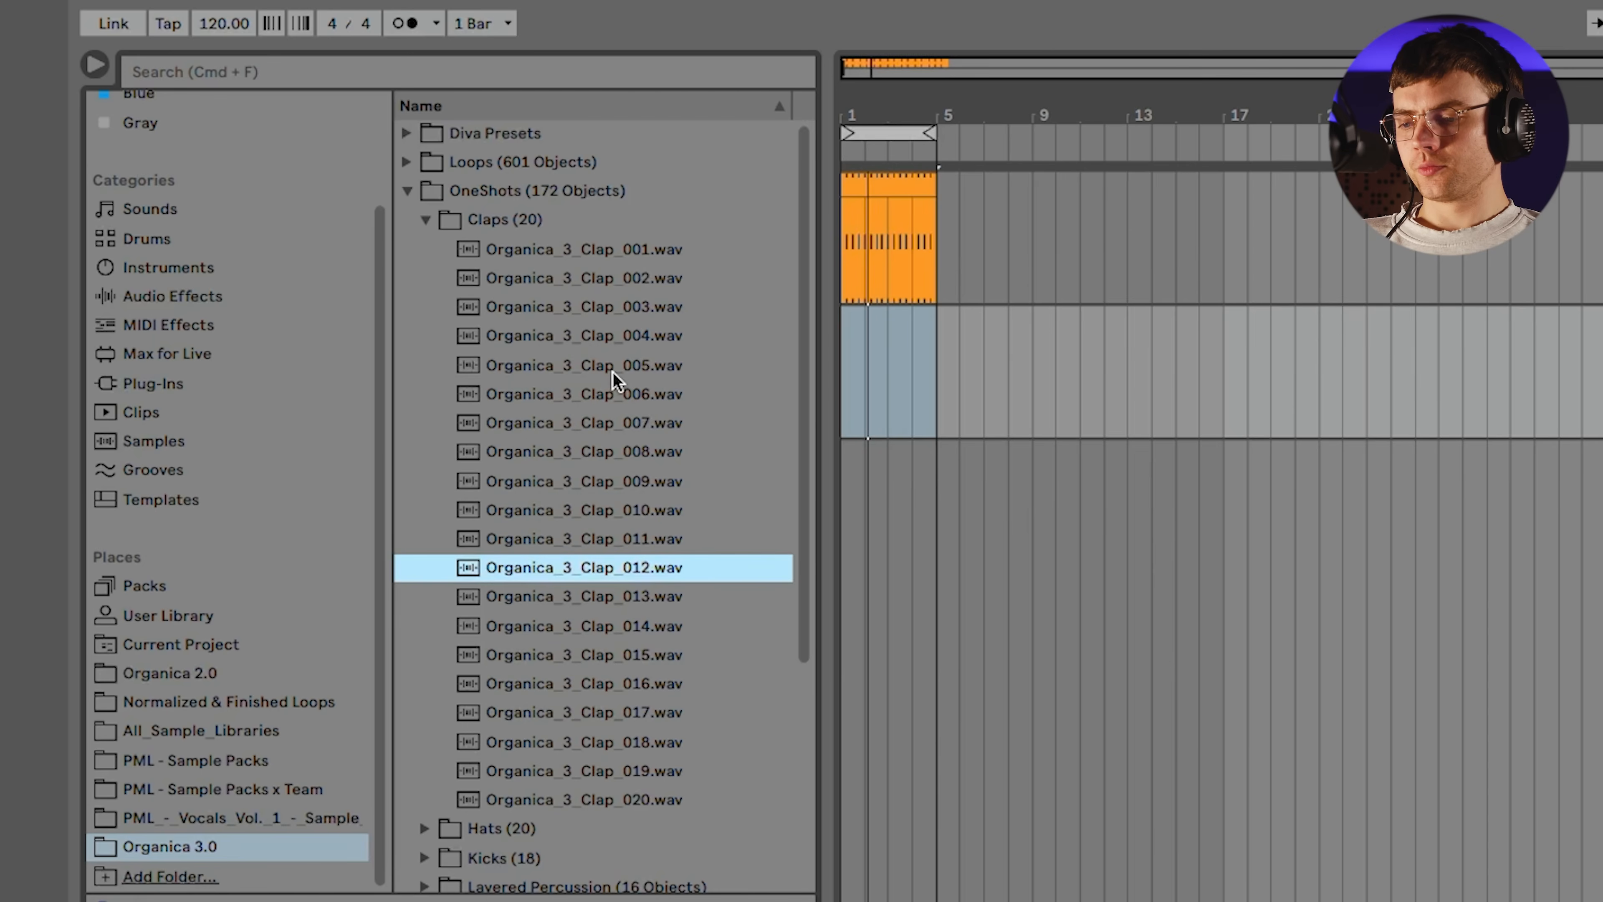
pyautogui.press('Down')
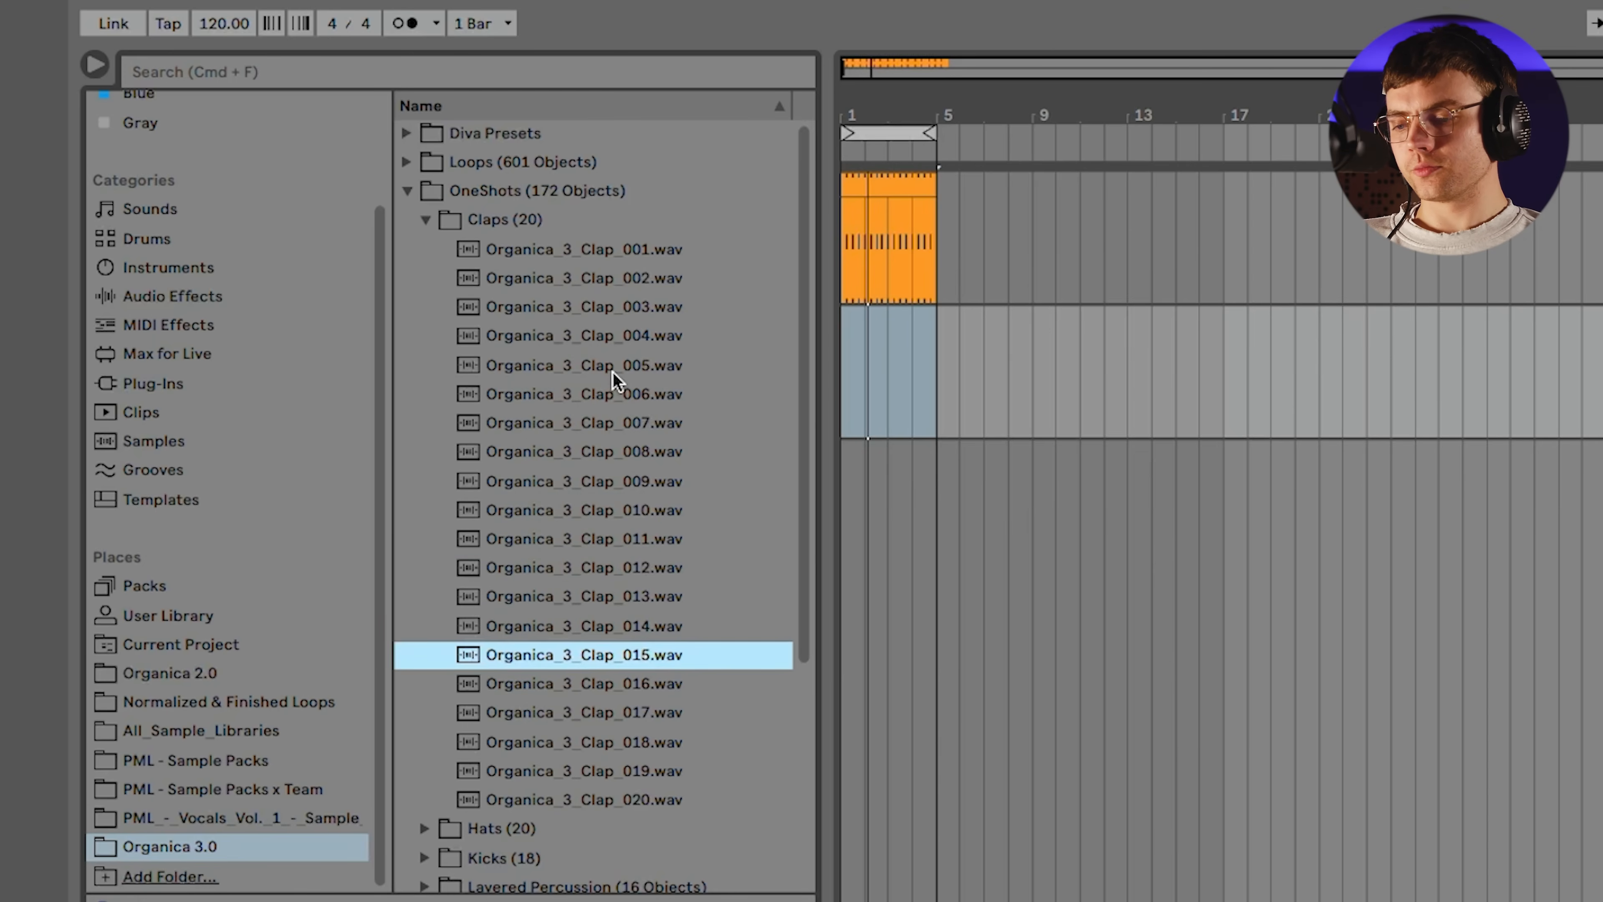
pyautogui.press('Down')
pyautogui.press('Down')
pyautogui.press('Down')
pyautogui.press('Down')
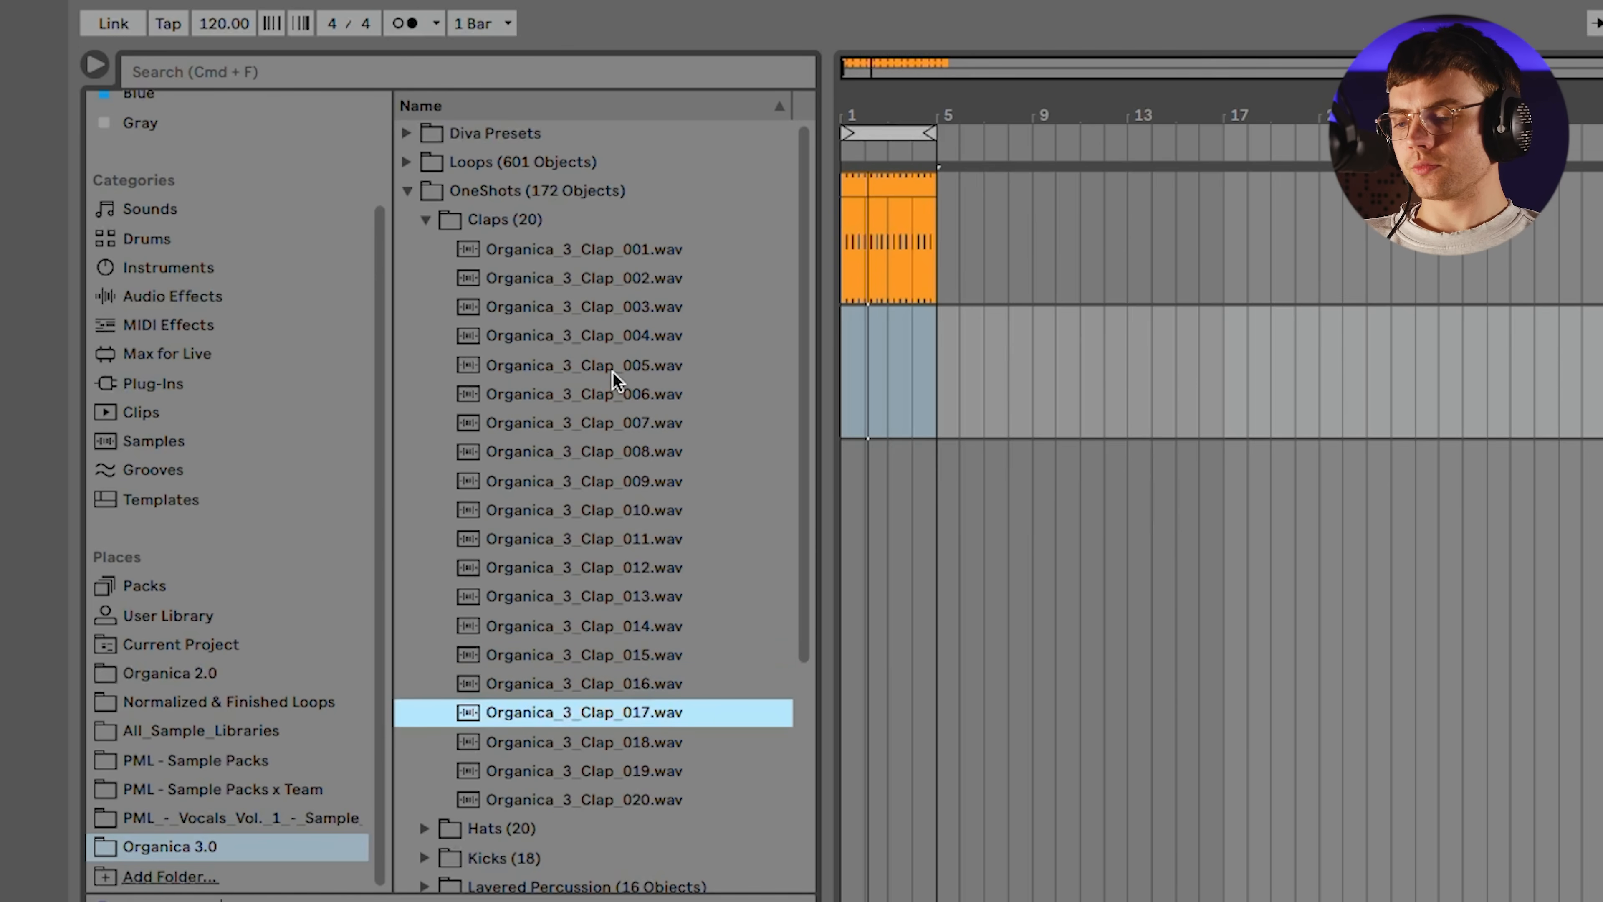
pyautogui.press('Down')
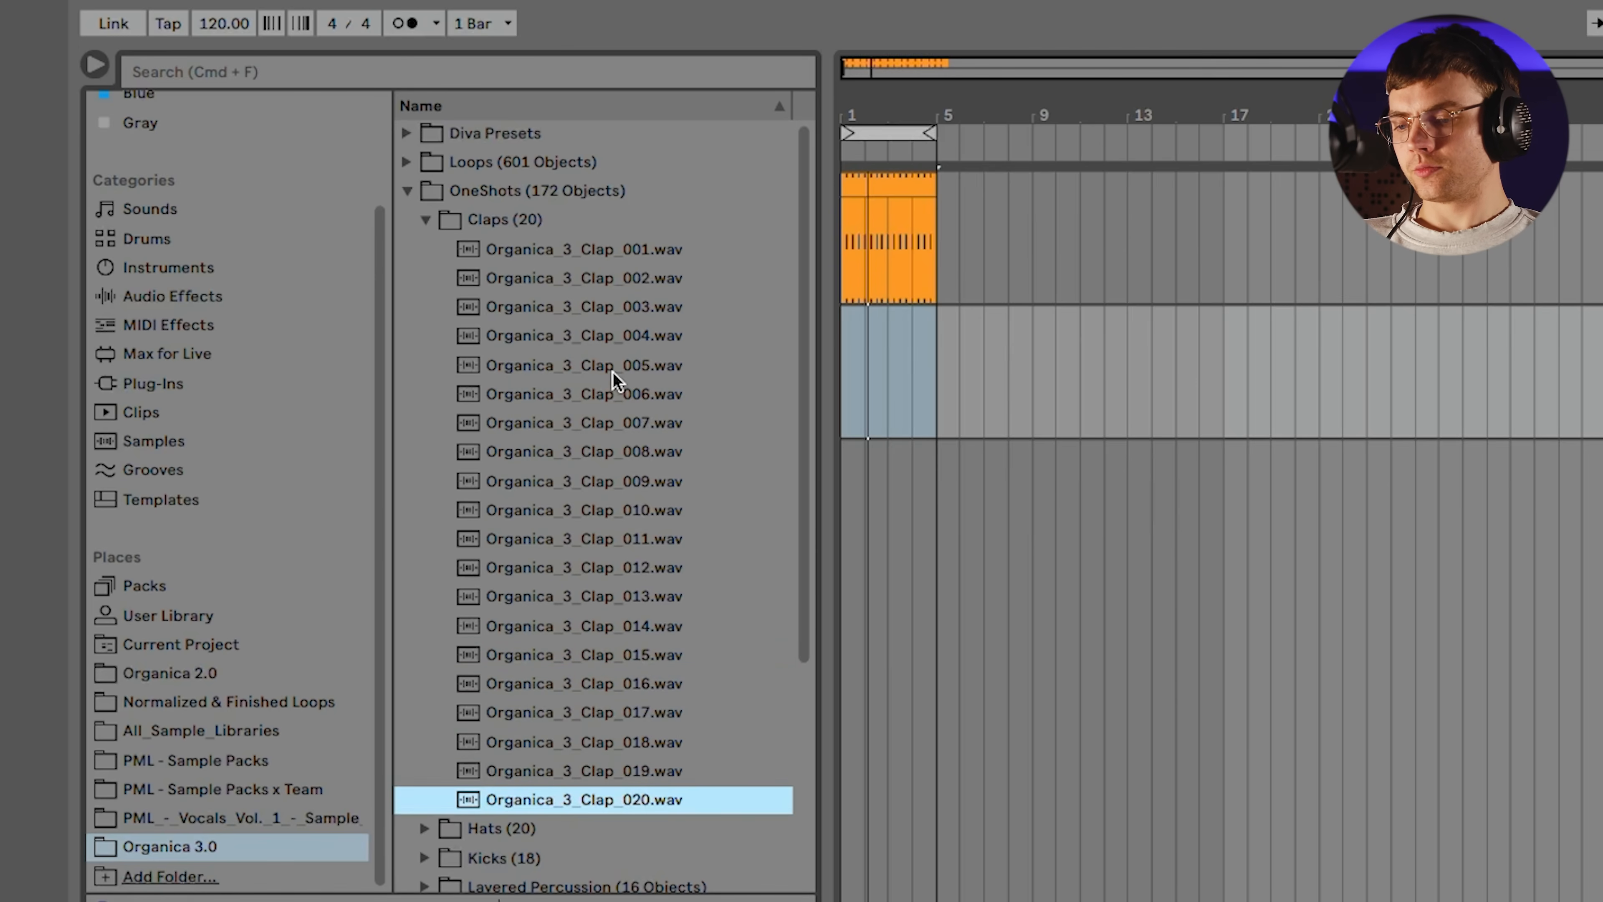
pyautogui.click(666, 305)
pyautogui.click(630, 277)
pyautogui.click(613, 394)
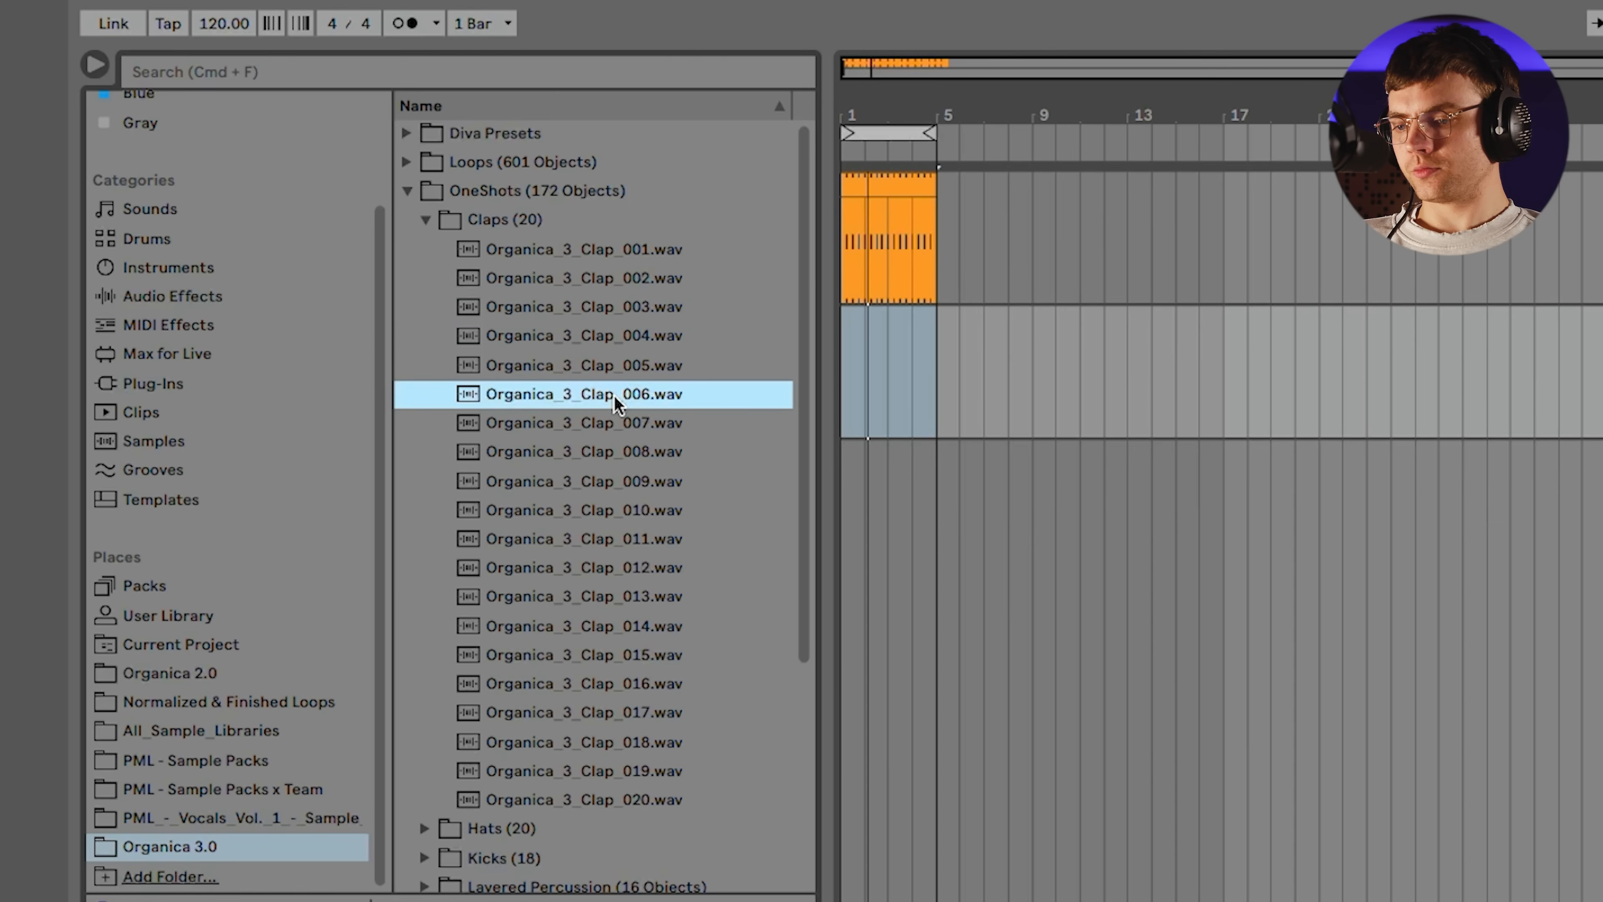
pyautogui.click(609, 423)
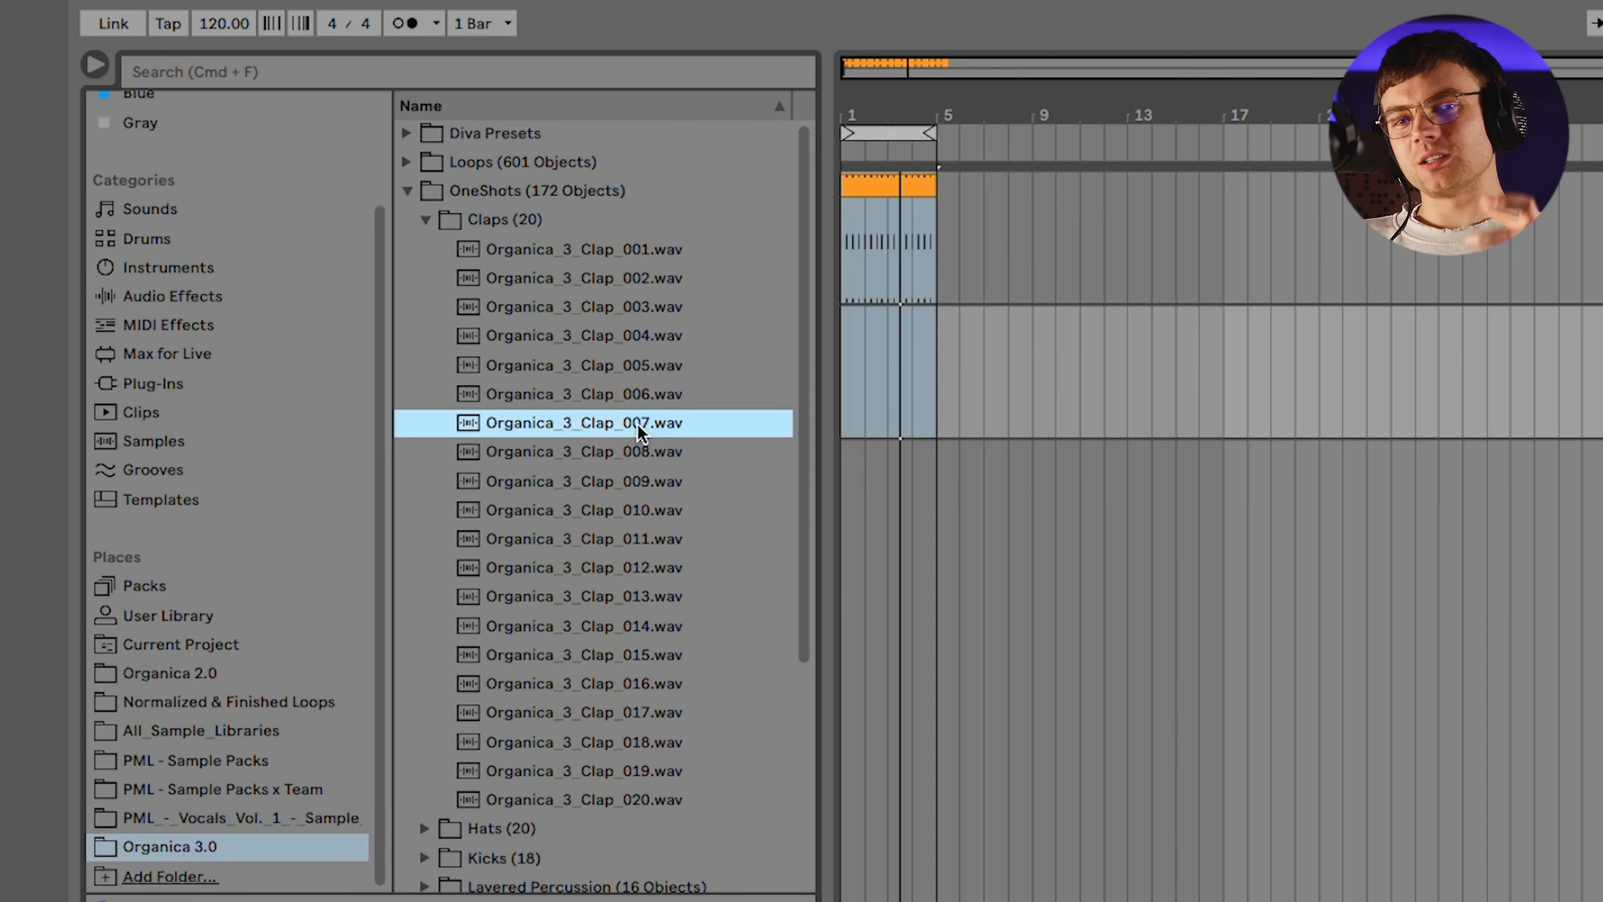
# Audition claps 007 to 011 against the playing kick loop
pyautogui.press('space')
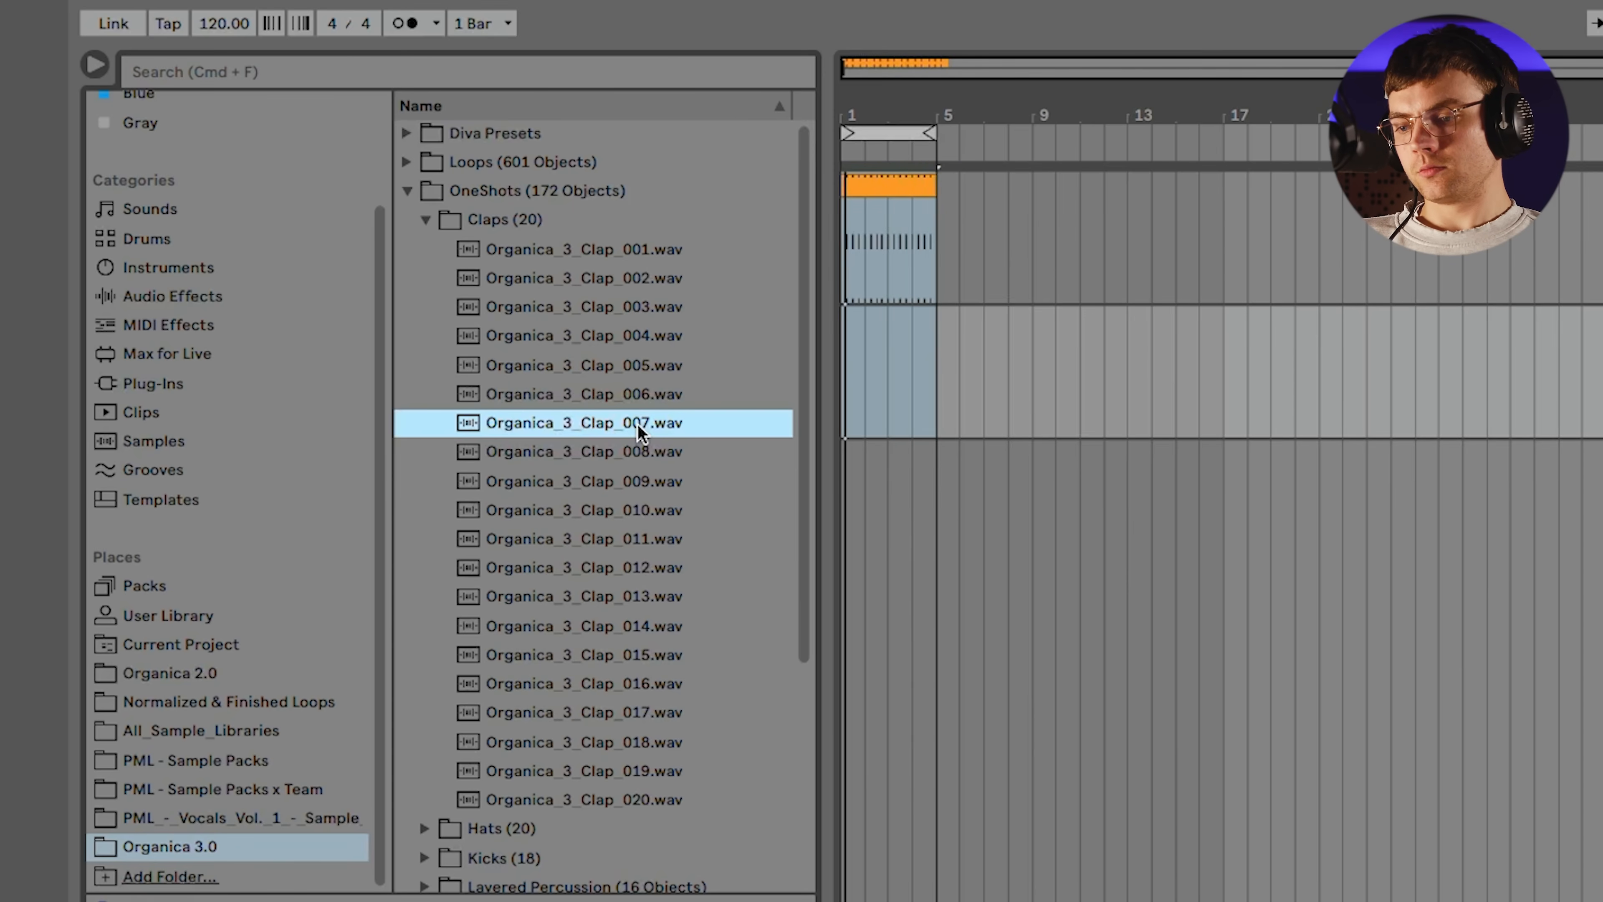
pyautogui.press('Down')
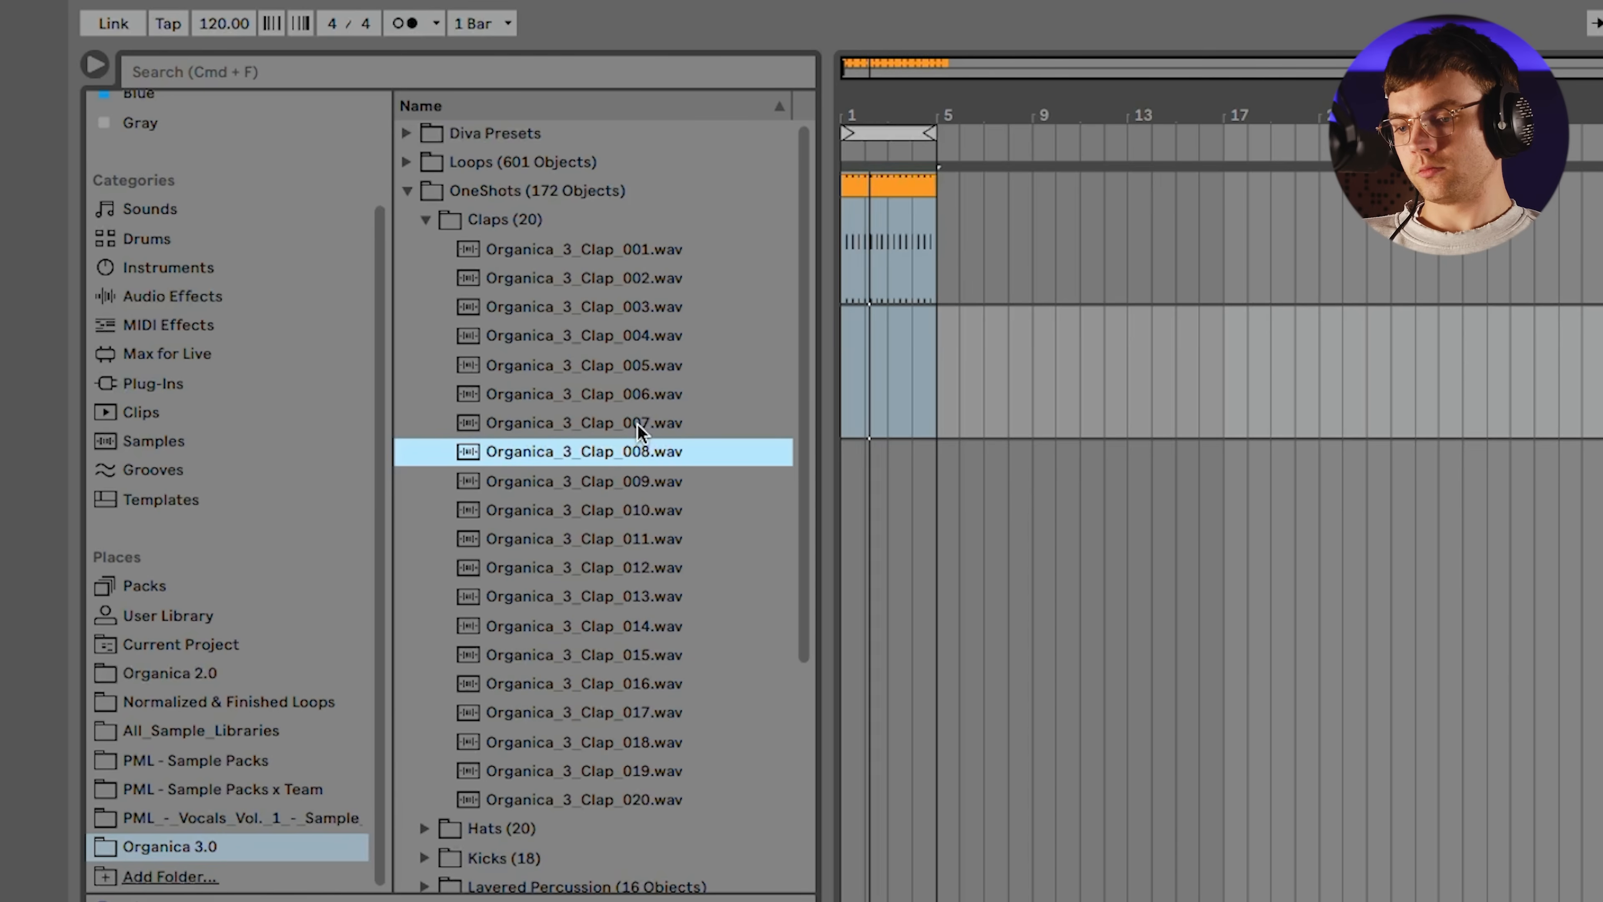
pyautogui.press('Down')
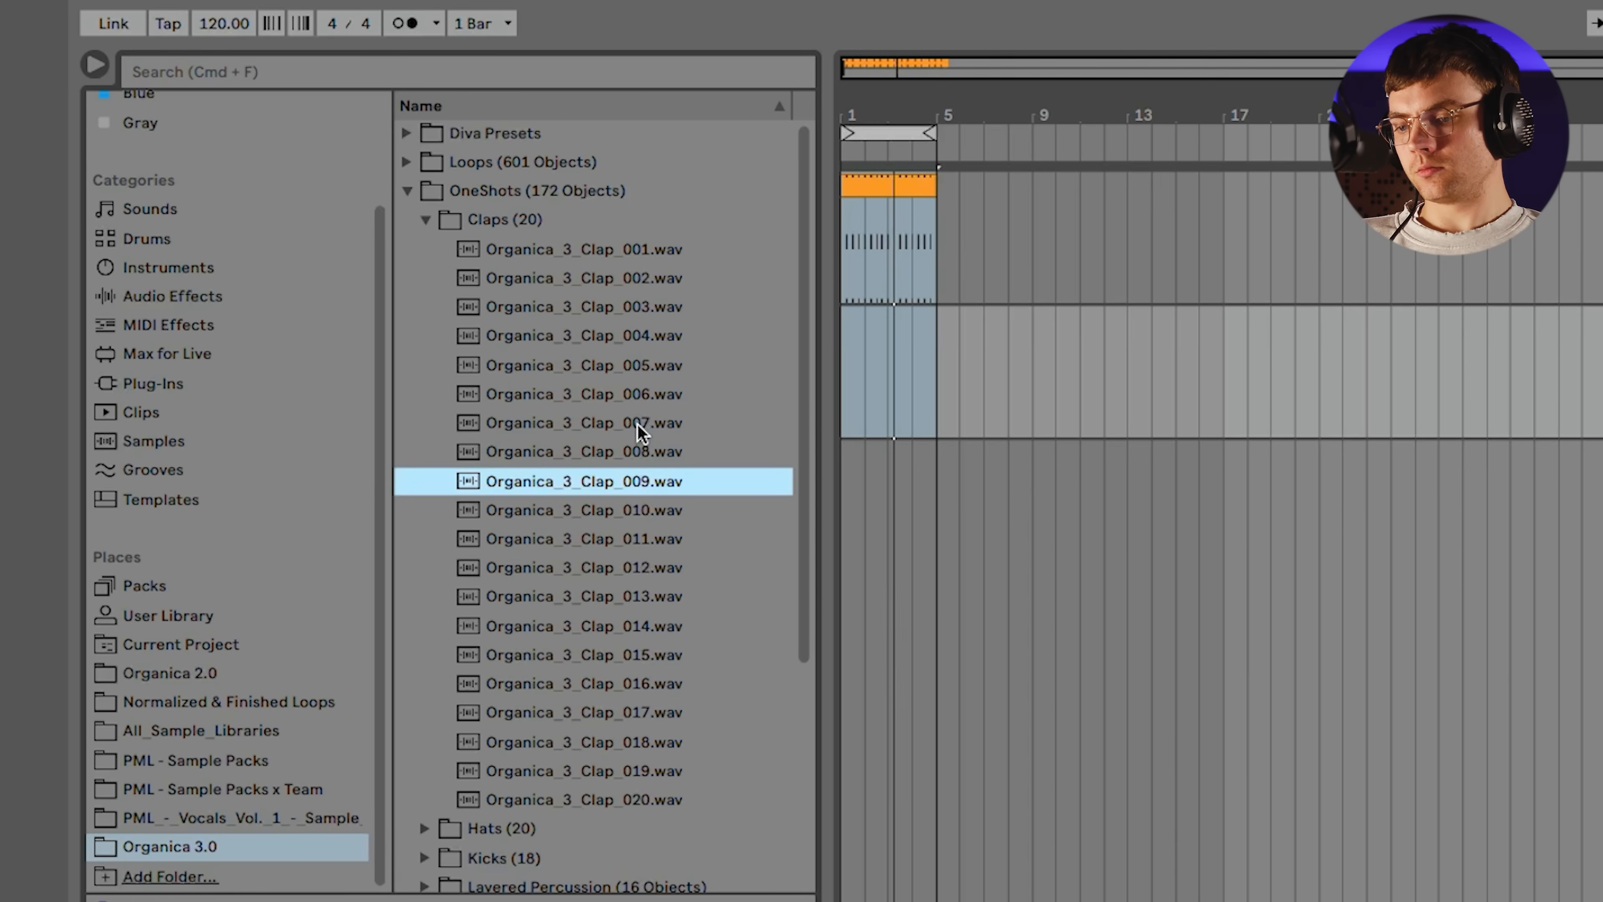
pyautogui.press('Down')
pyautogui.press('Down')
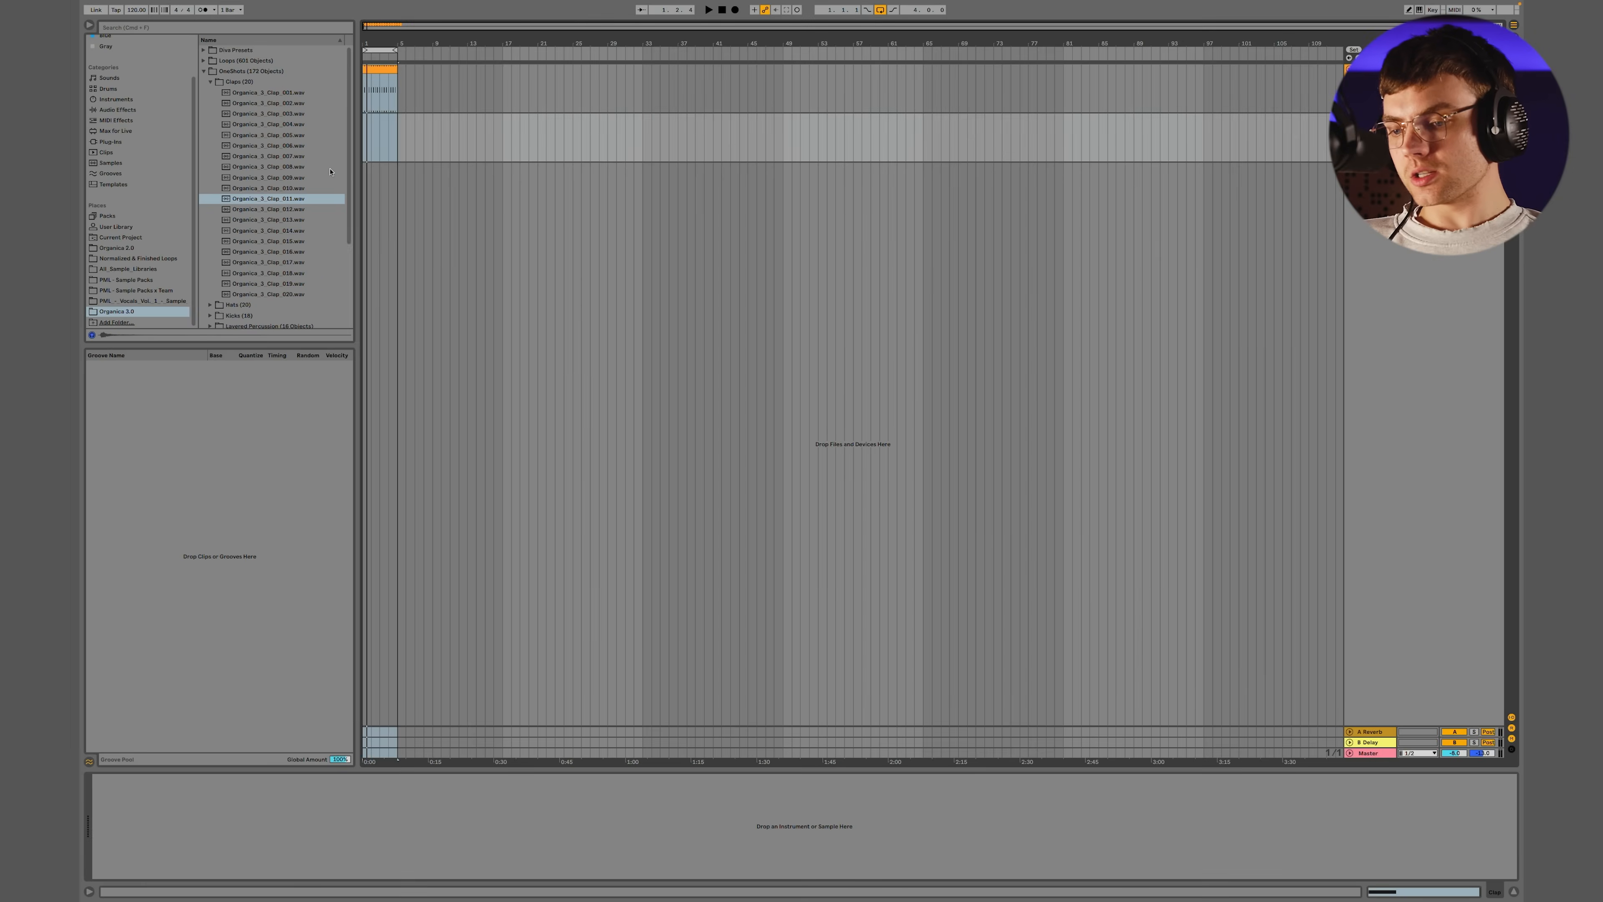
# Load Organica_3_Clap_011.wav onto the new MIDI track and switch its Simpler to One-Shot mode
pyautogui.doubleClick(287, 198)
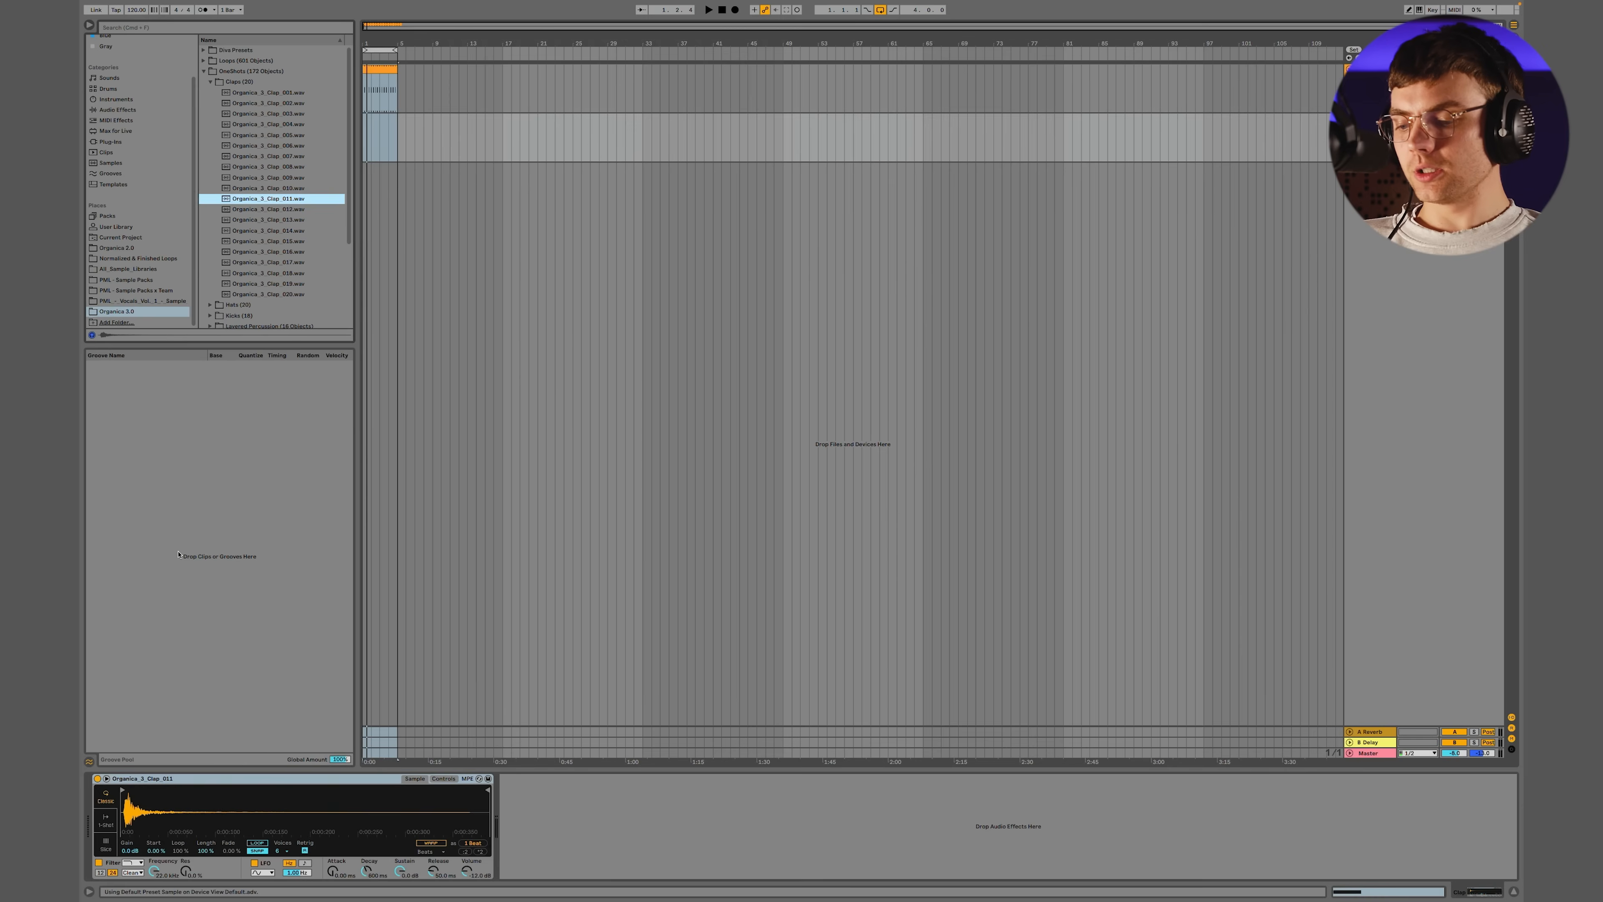
pyautogui.click(106, 822)
pyautogui.click(384, 102)
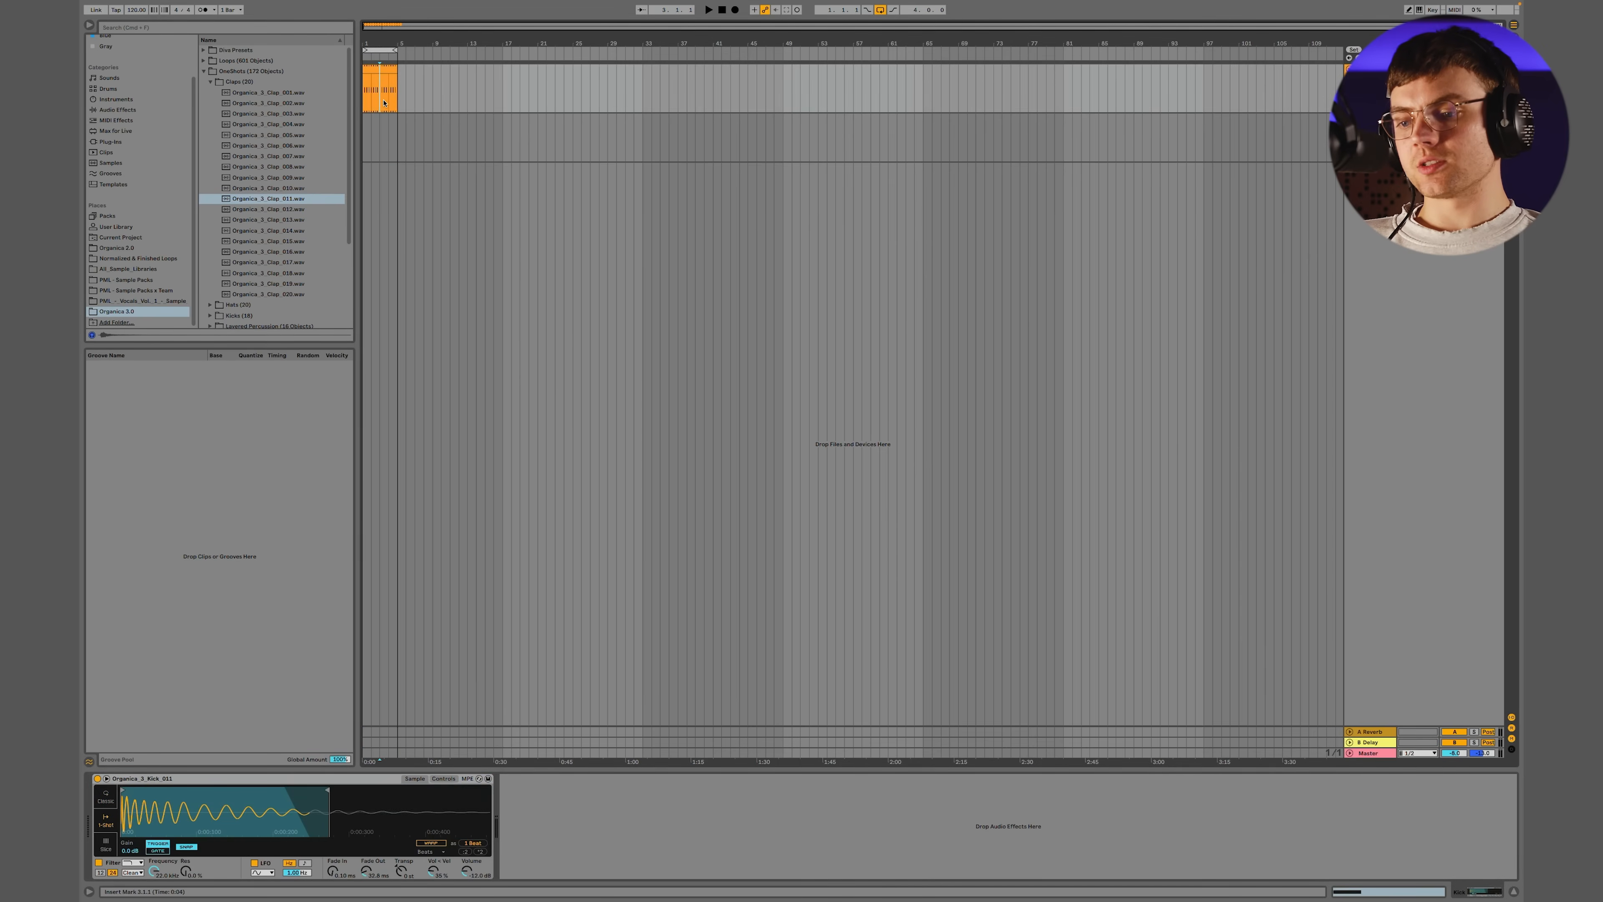
# Copy the kick clip onto the clap track, duplicate its loop, and delete the first note so the clap hits on beat 2
pyautogui.moveTo(376, 69); pyautogui.dragTo(377, 120)
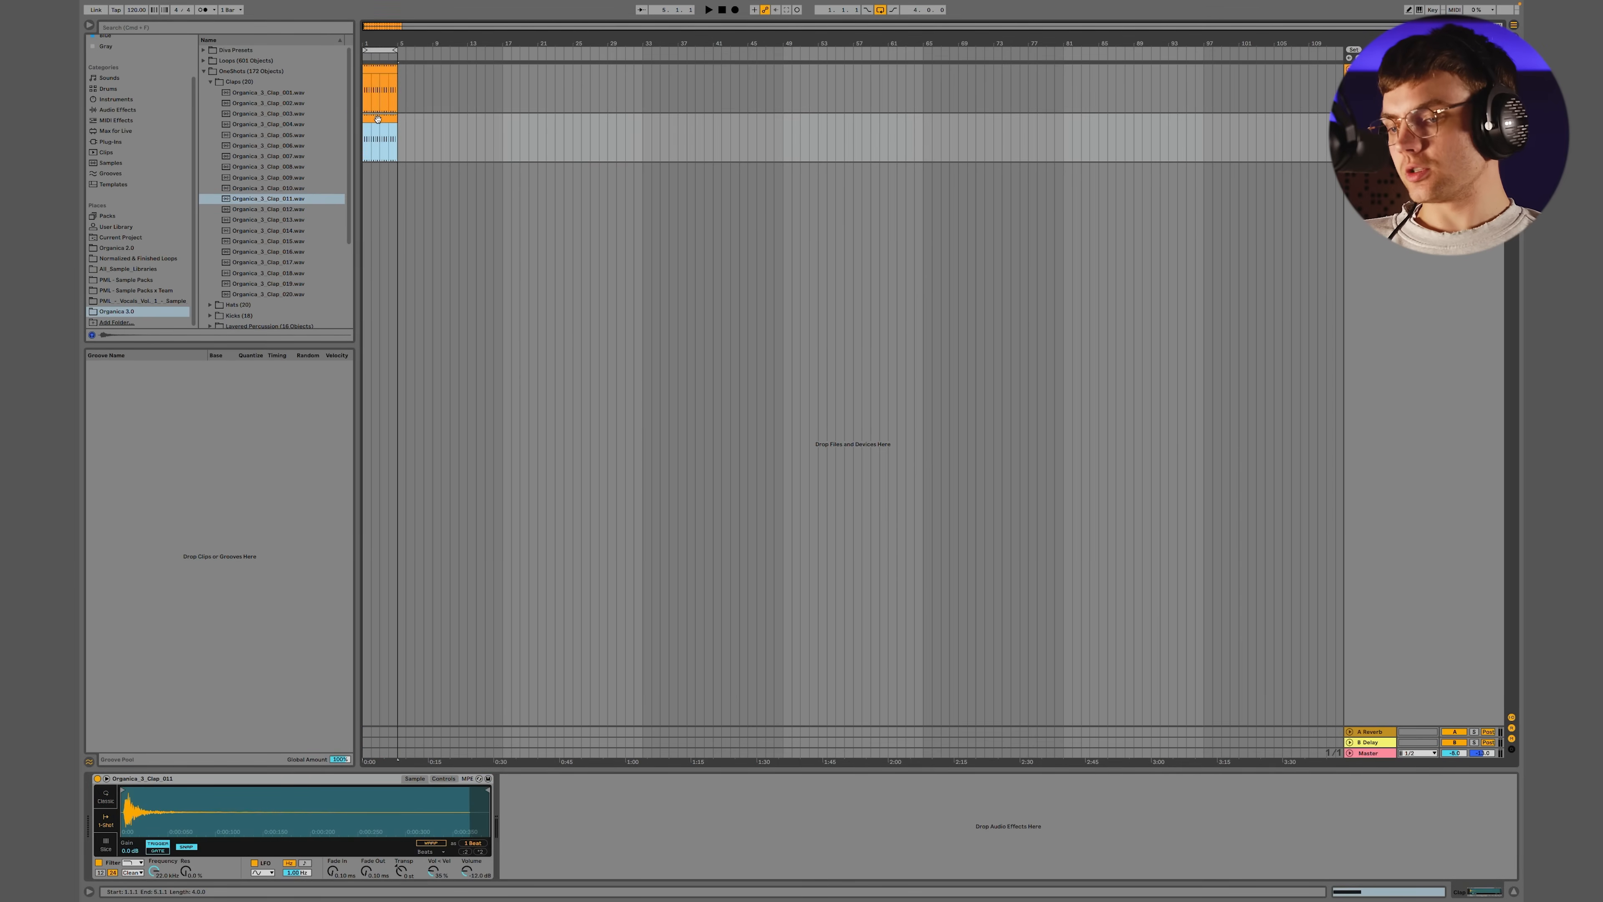
pyautogui.doubleClick(378, 119)
pyautogui.click(256, 641)
pyautogui.moveTo(495, 695); pyautogui.dragTo(382, 882)
pyautogui.press('Delete')
pyautogui.press('space')
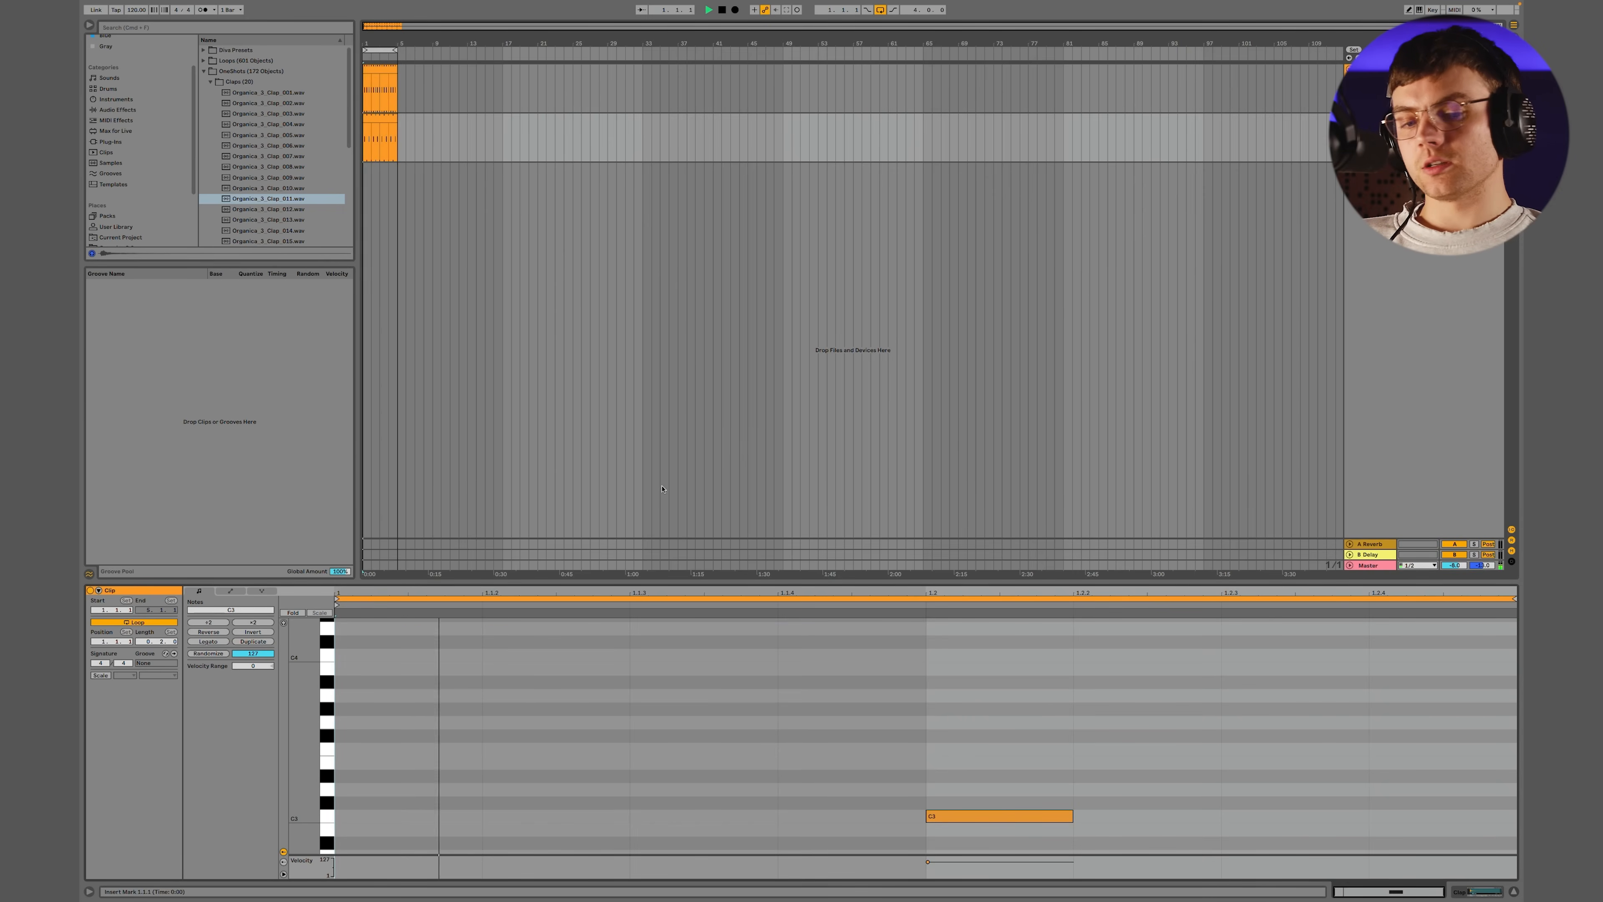
pyautogui.hotkey('shift', 'Tab')
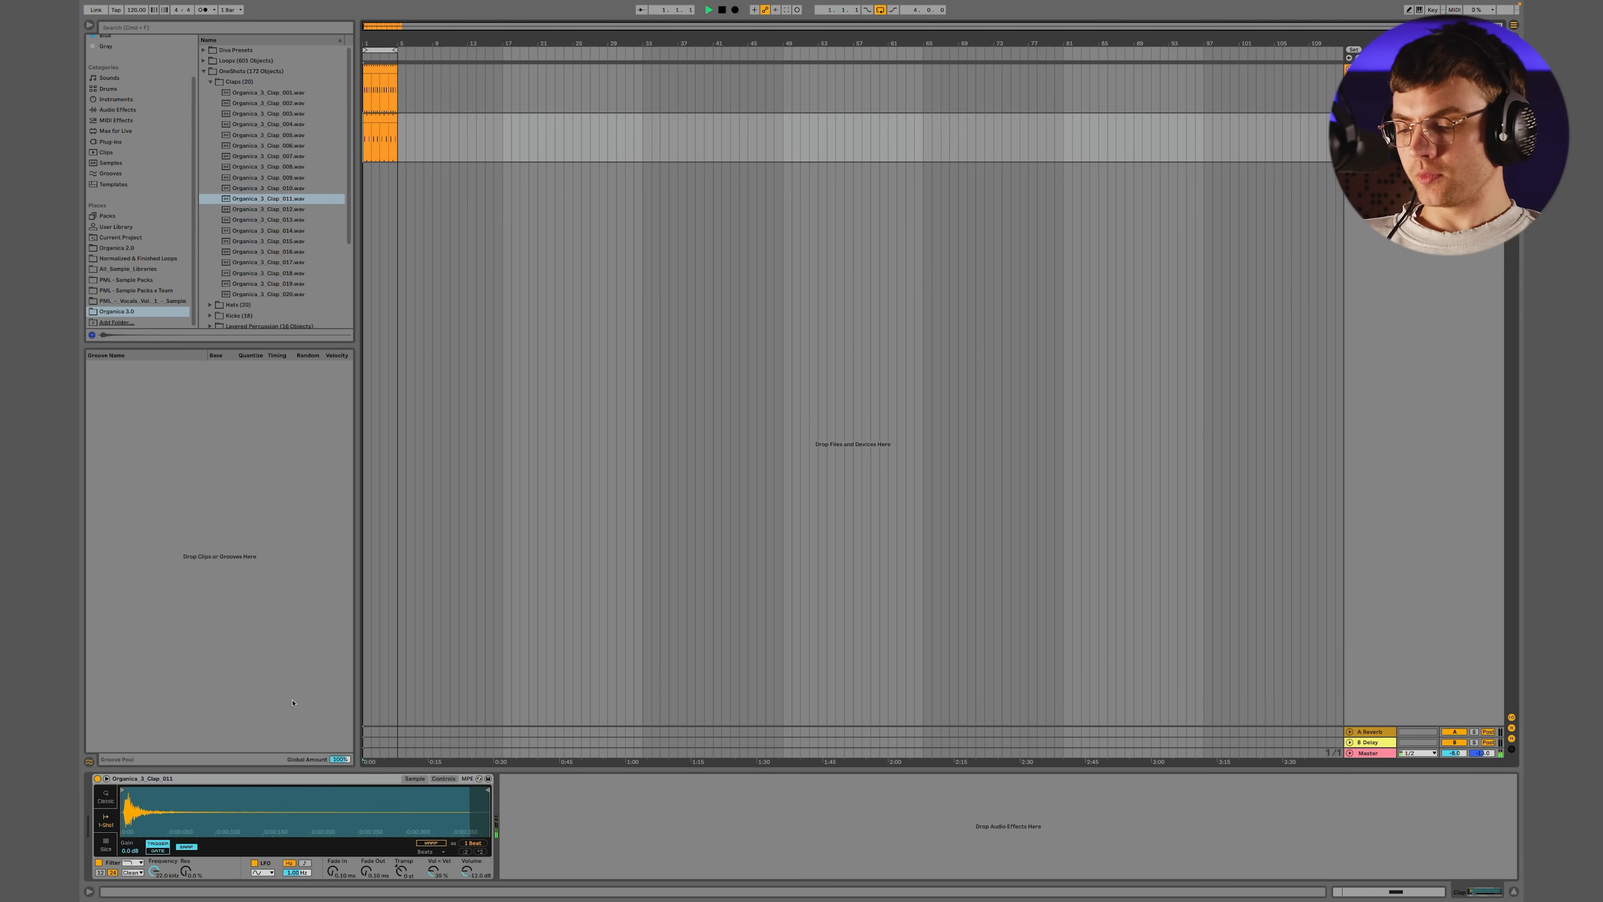
pyautogui.press('space')
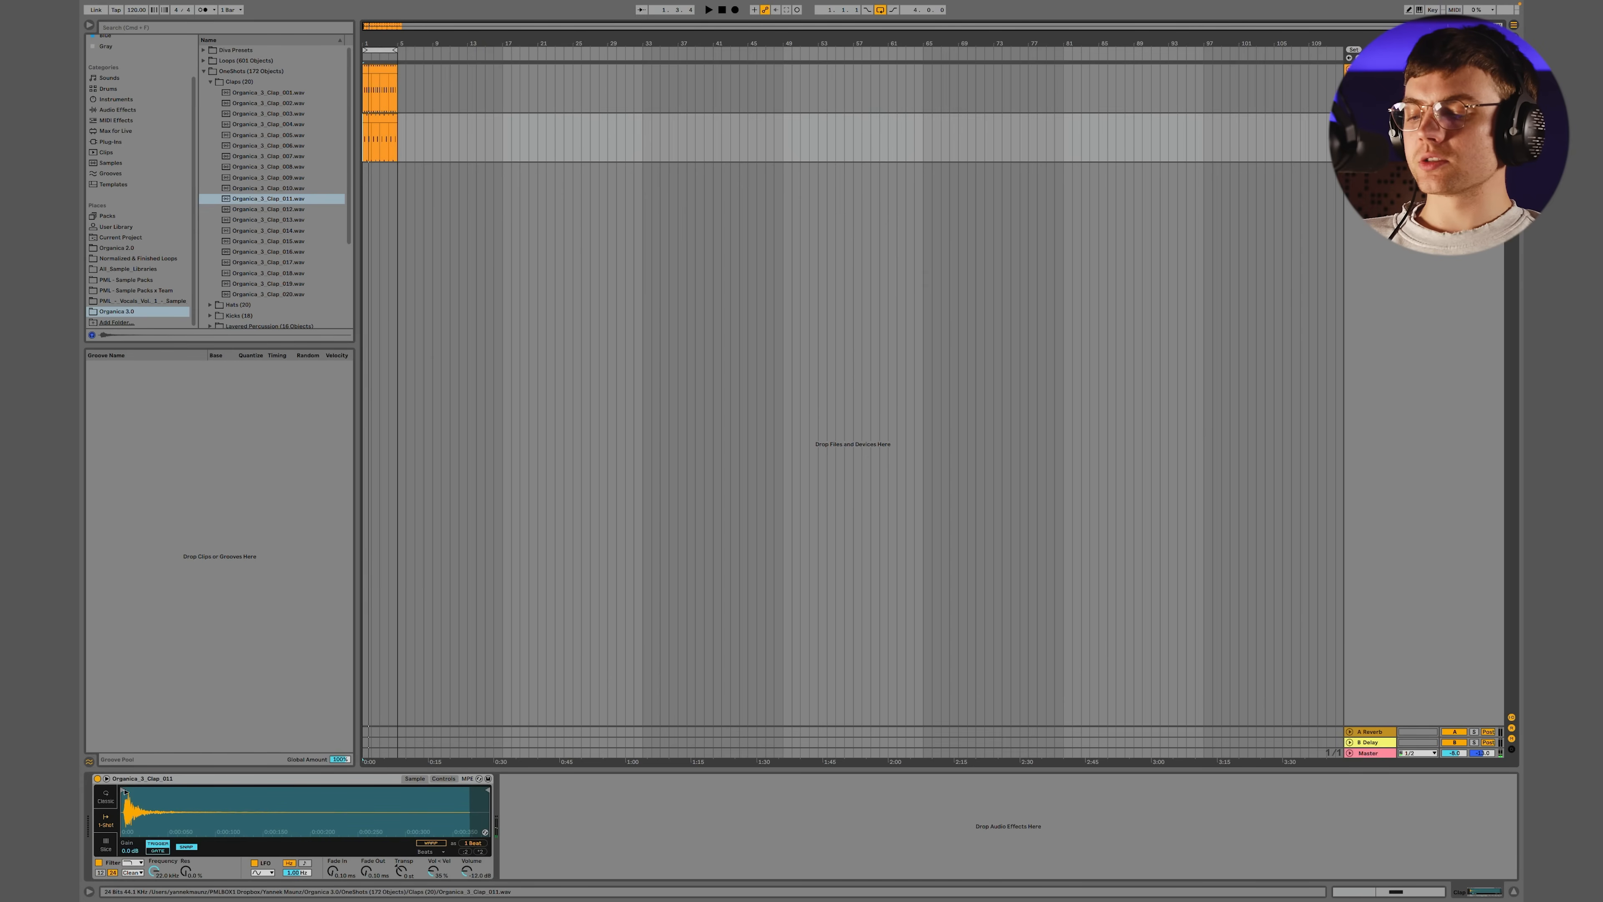
# Trim the clap sample's start in Simpler up to its transient and listen to the loop
pyautogui.moveTo(131, 812); pyautogui.dragTo(131, 849)
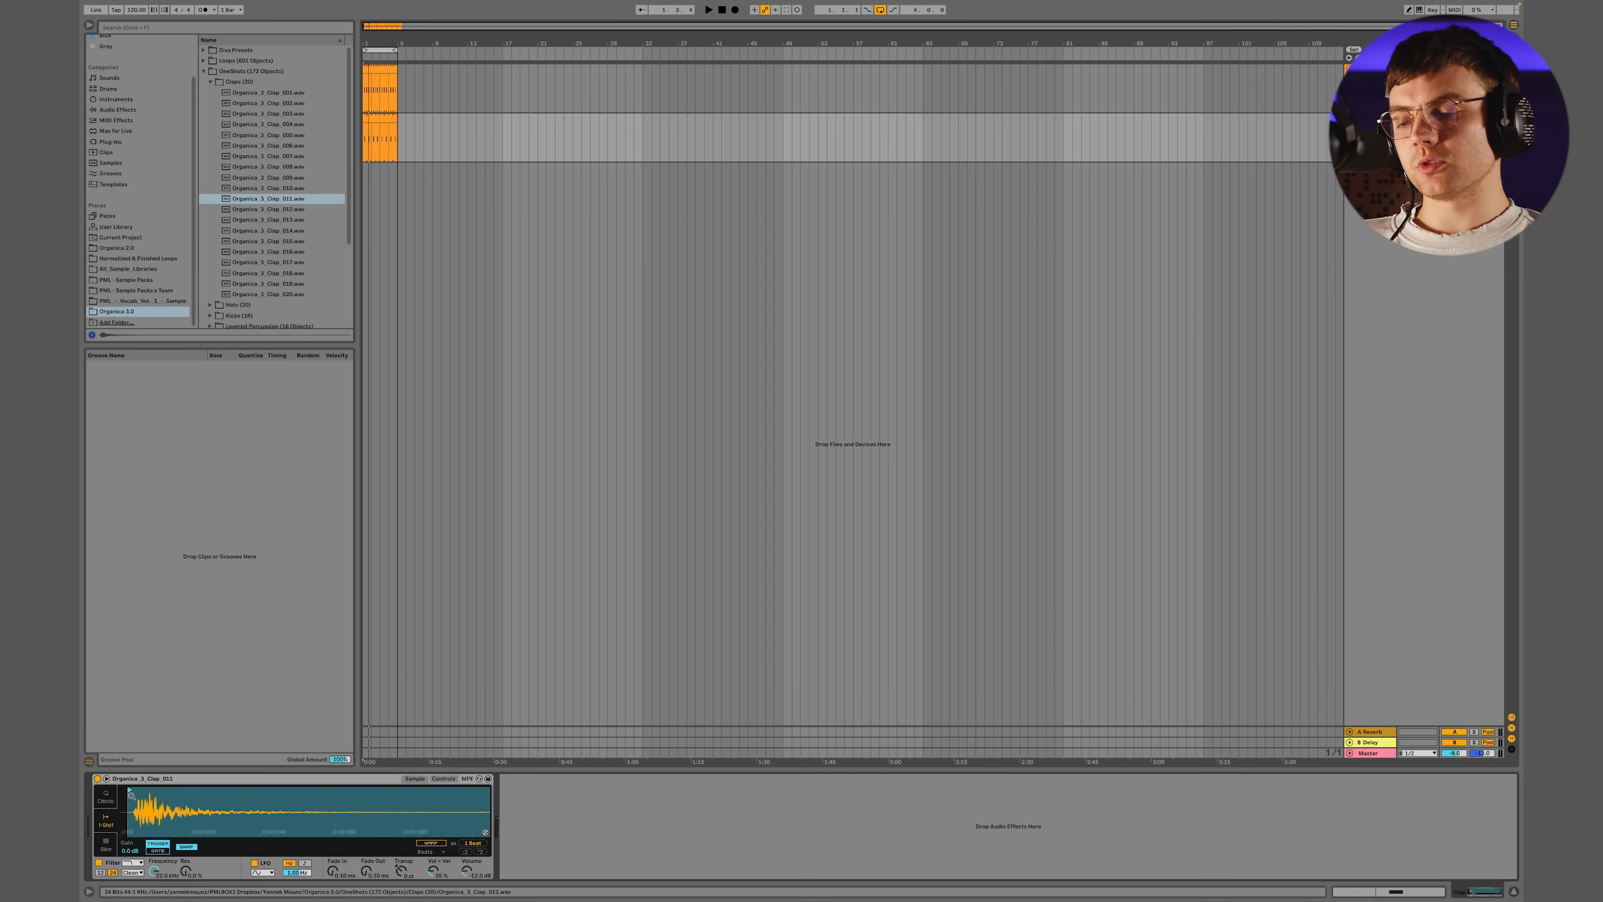
pyautogui.press('space')
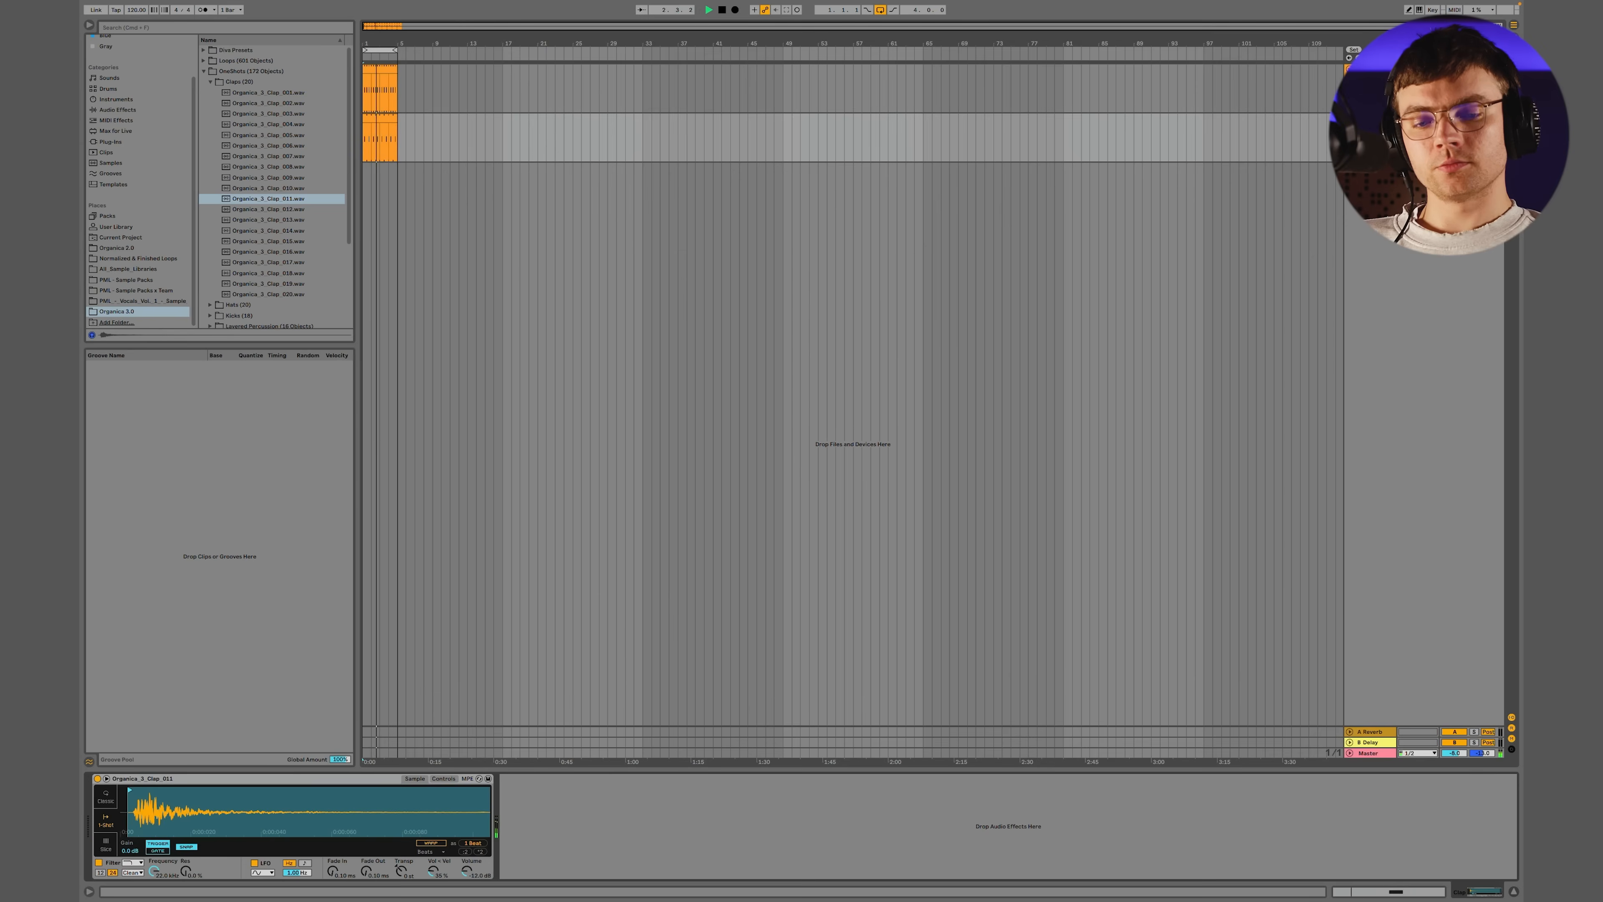
pyautogui.press('space')
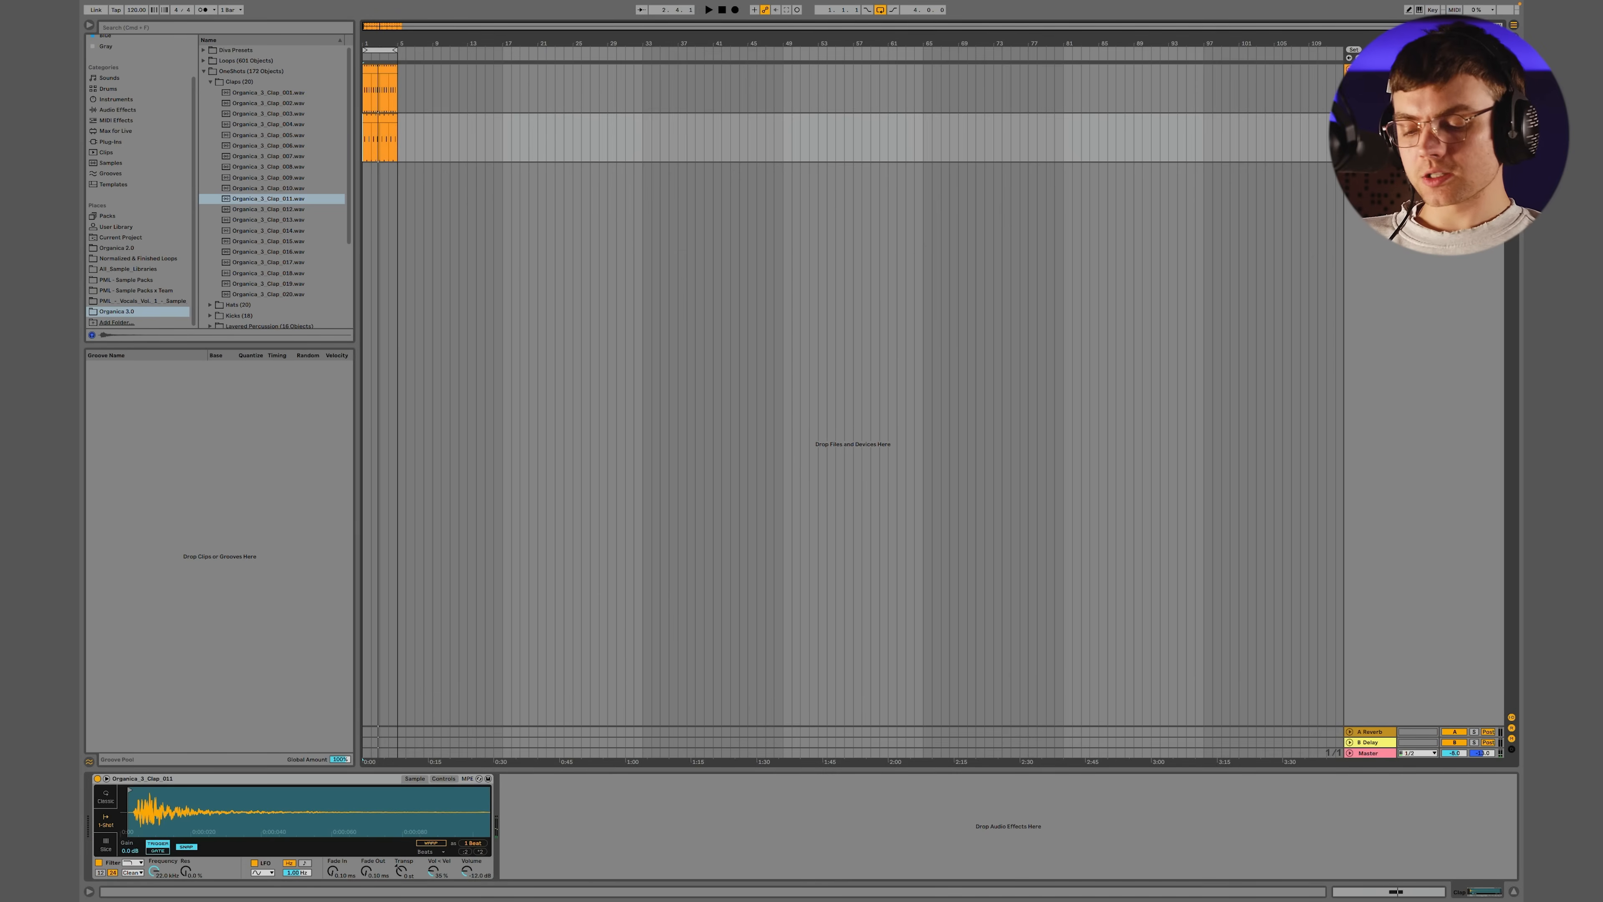
# Insert a MIDI track named HiHat below the clap and open the Hats folder in the one-shot samples
pyautogui.press('super+shift+t')
pyautogui.press('super+r')
pyautogui.write('HiHat')
pyautogui.press('Return')
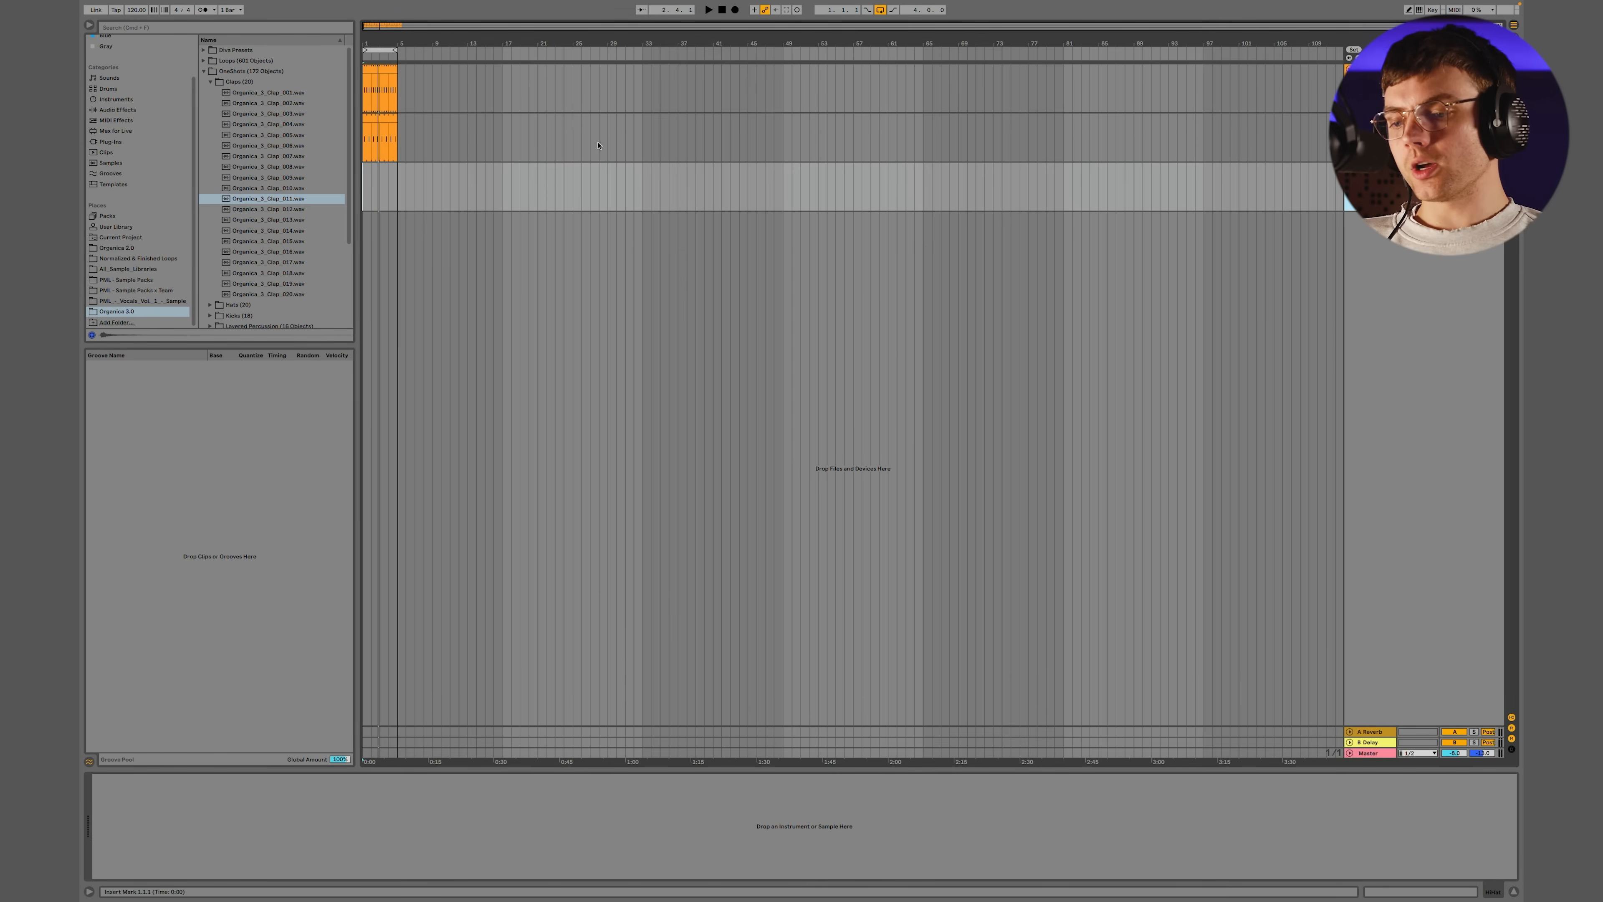
pyautogui.click(210, 82)
pyautogui.click(210, 92)
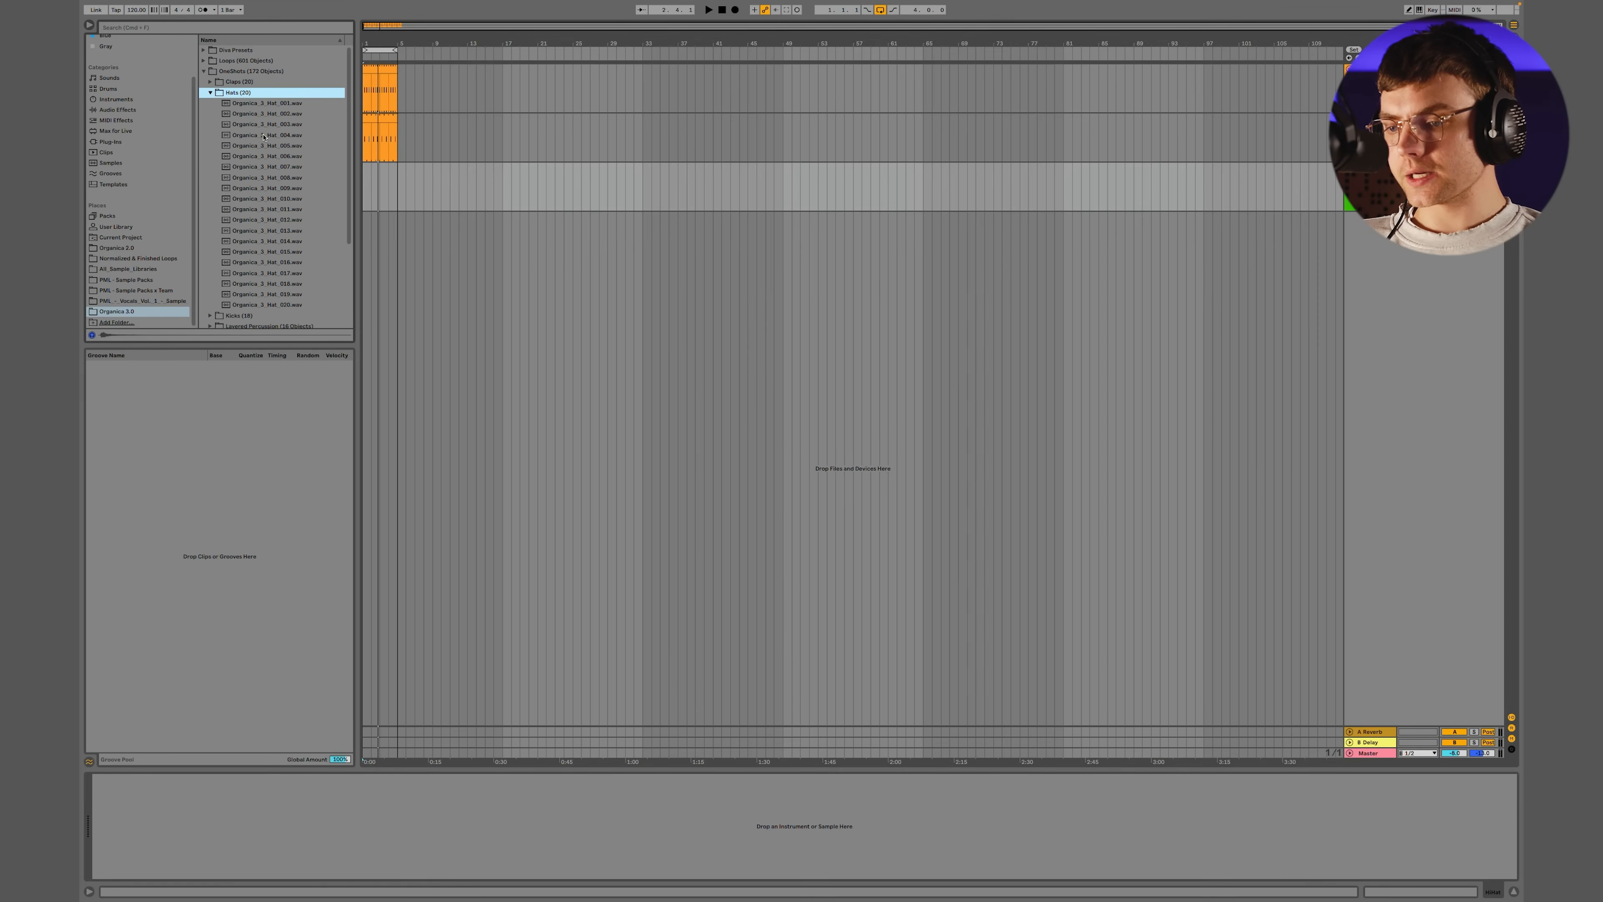
# Select the four-bar loop and audition Organica_3_Hat_005.wav and 006 against the kick and clap, adjusting the preview volume
pyautogui.click(378, 51)
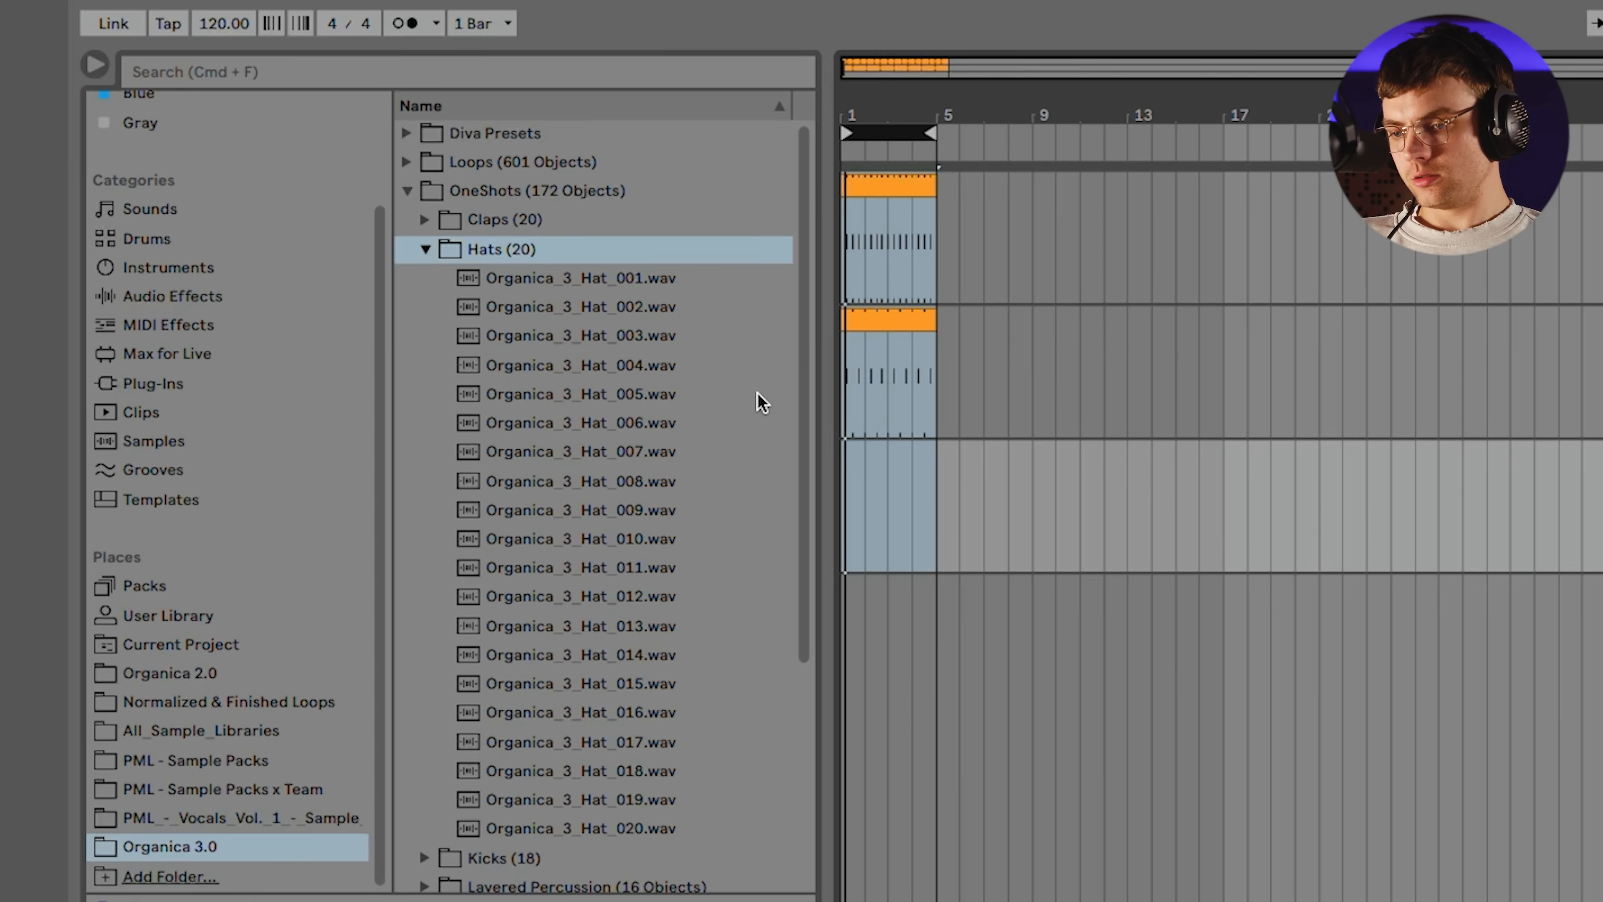
pyautogui.click(307, 148)
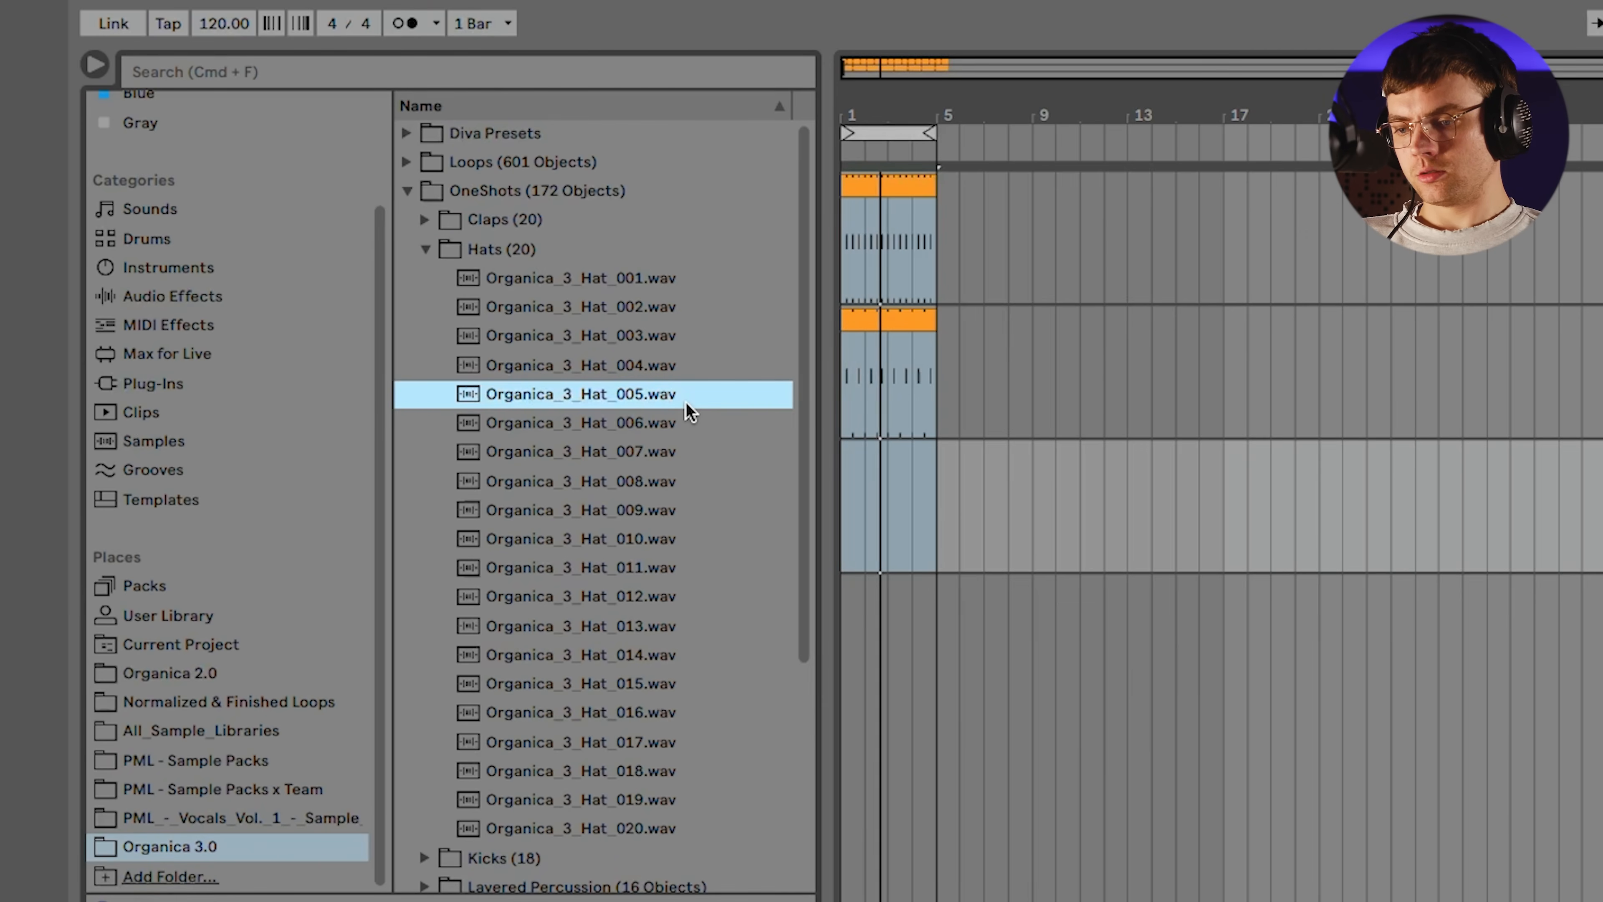
pyautogui.press('Down')
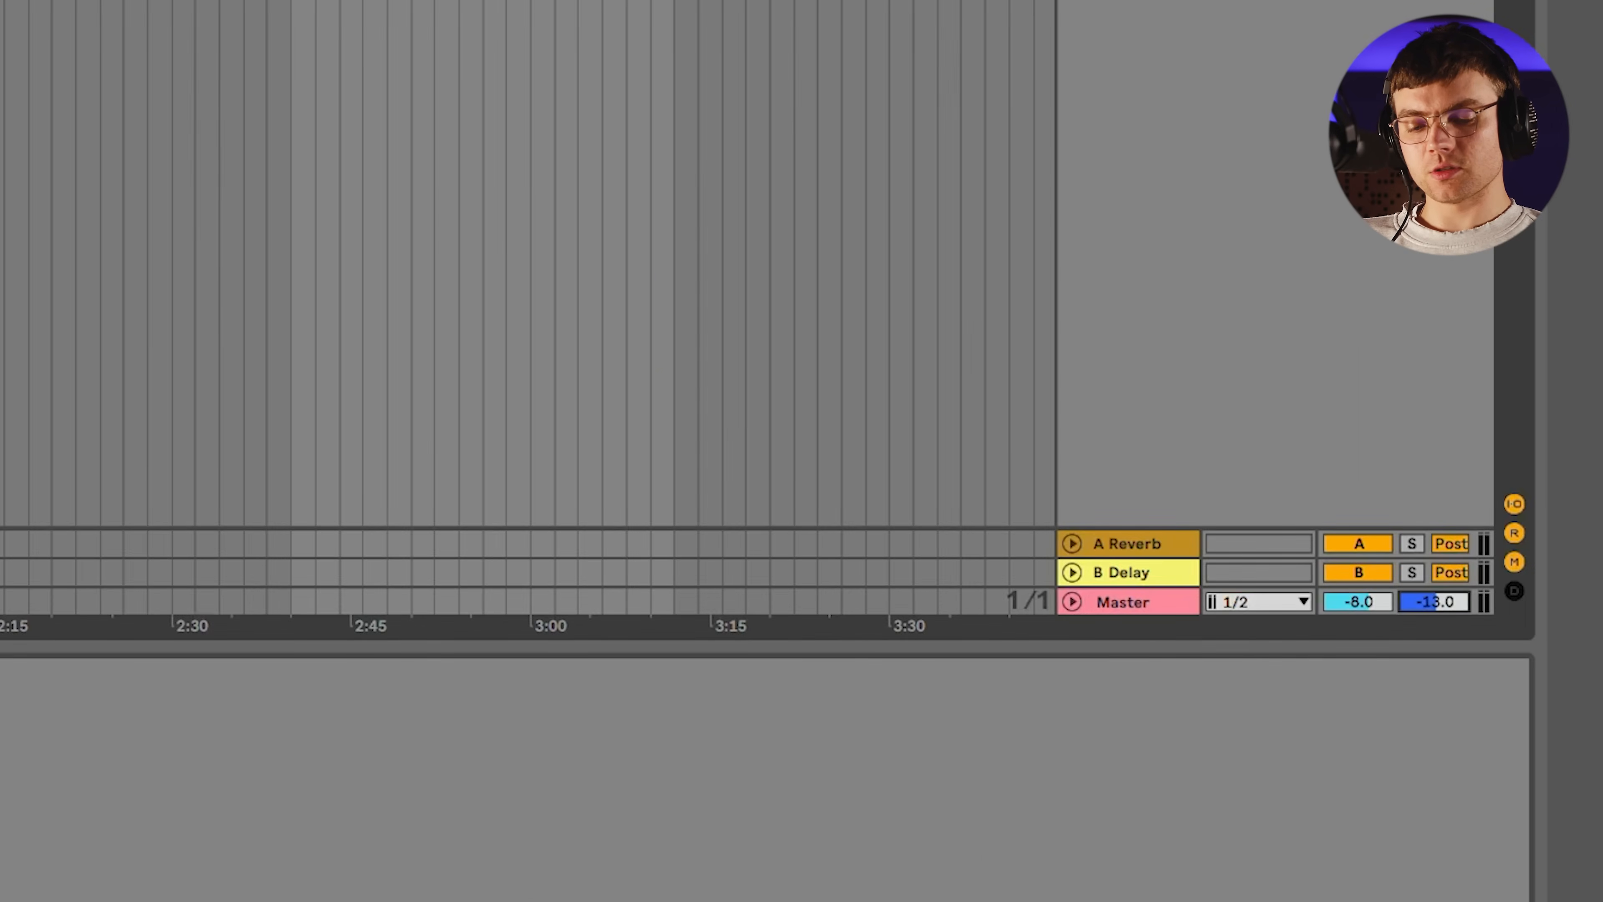
pyautogui.moveTo(1434, 602); pyautogui.dragTo(1433, 611)
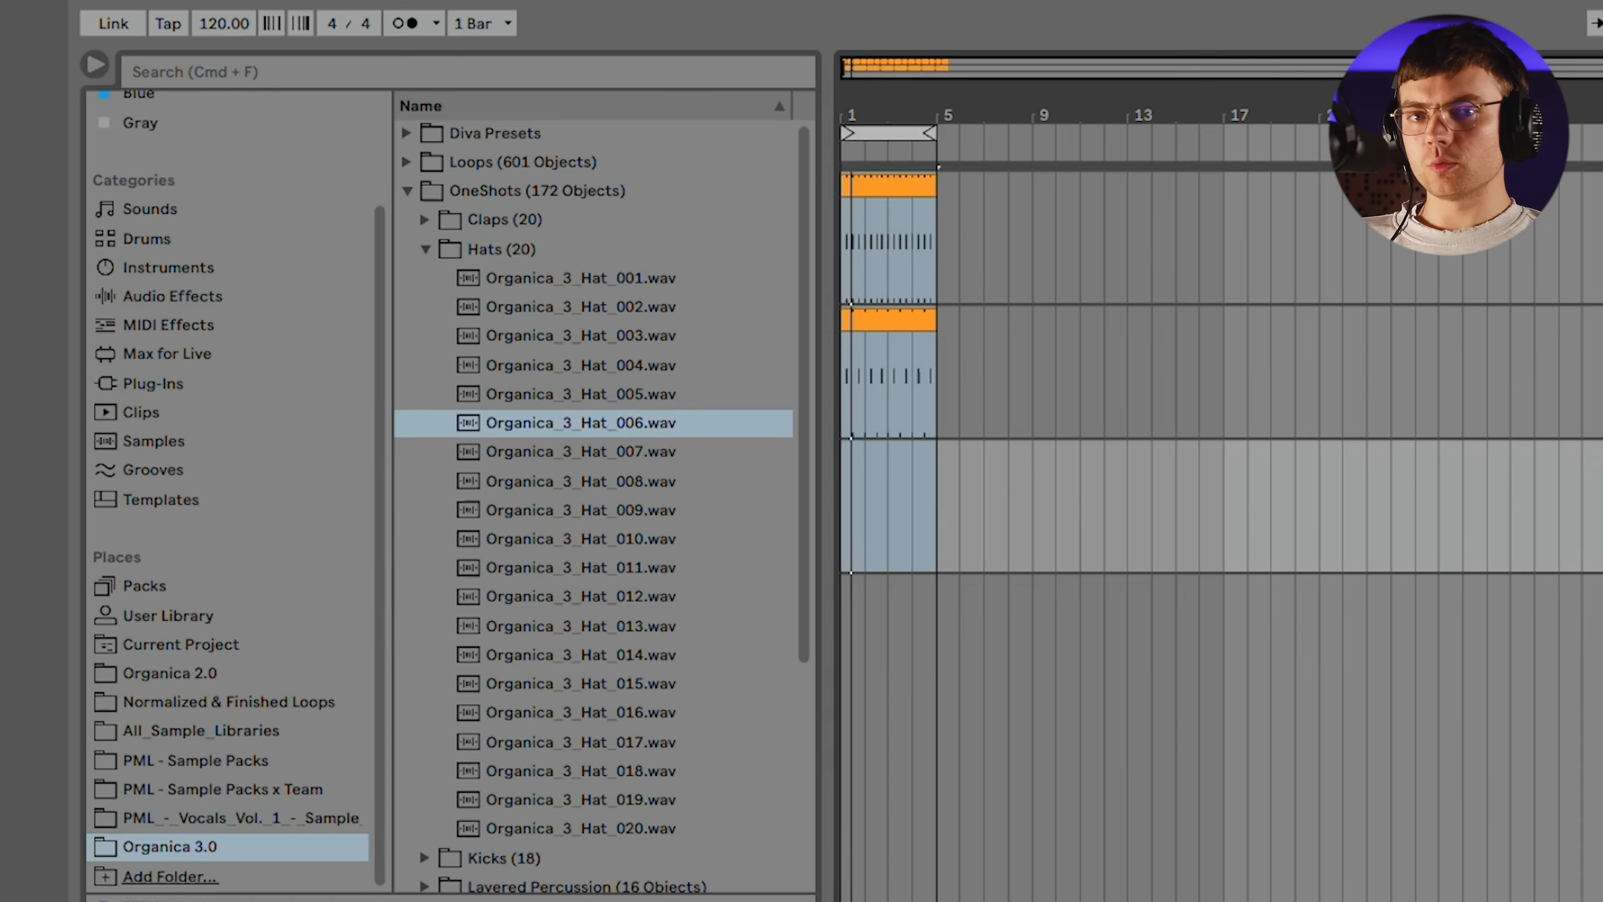
# Audition hats 010 to 012 against the loop and go back through the earlier ones to Organica_3_Hat_005.wav
pyautogui.click(666, 540)
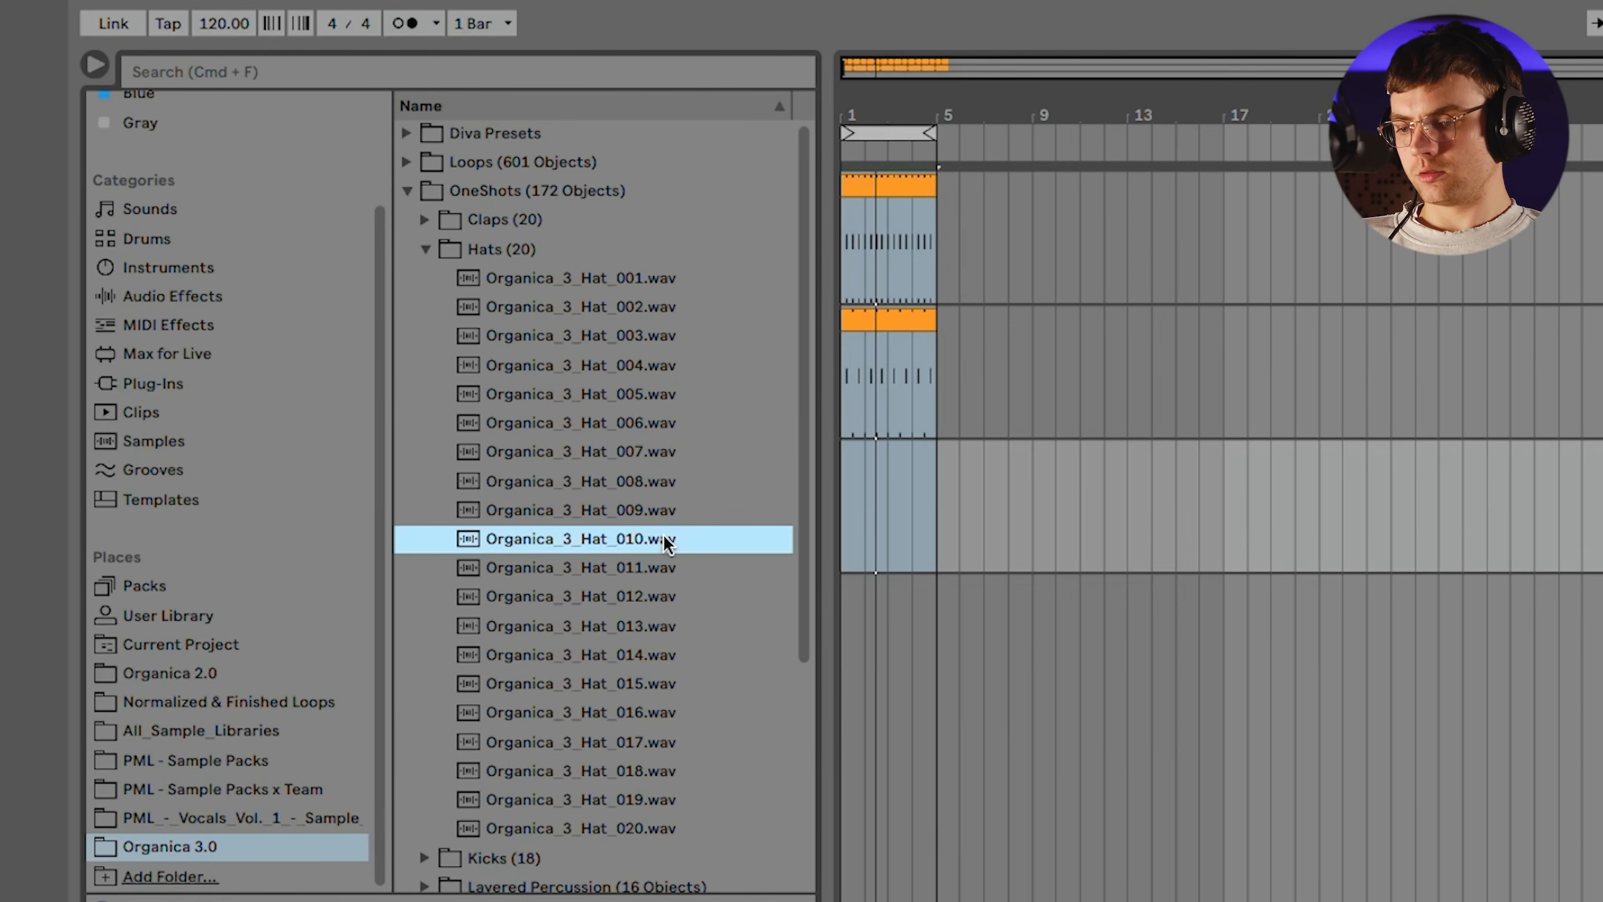
pyautogui.press('Down')
pyautogui.press('Down')
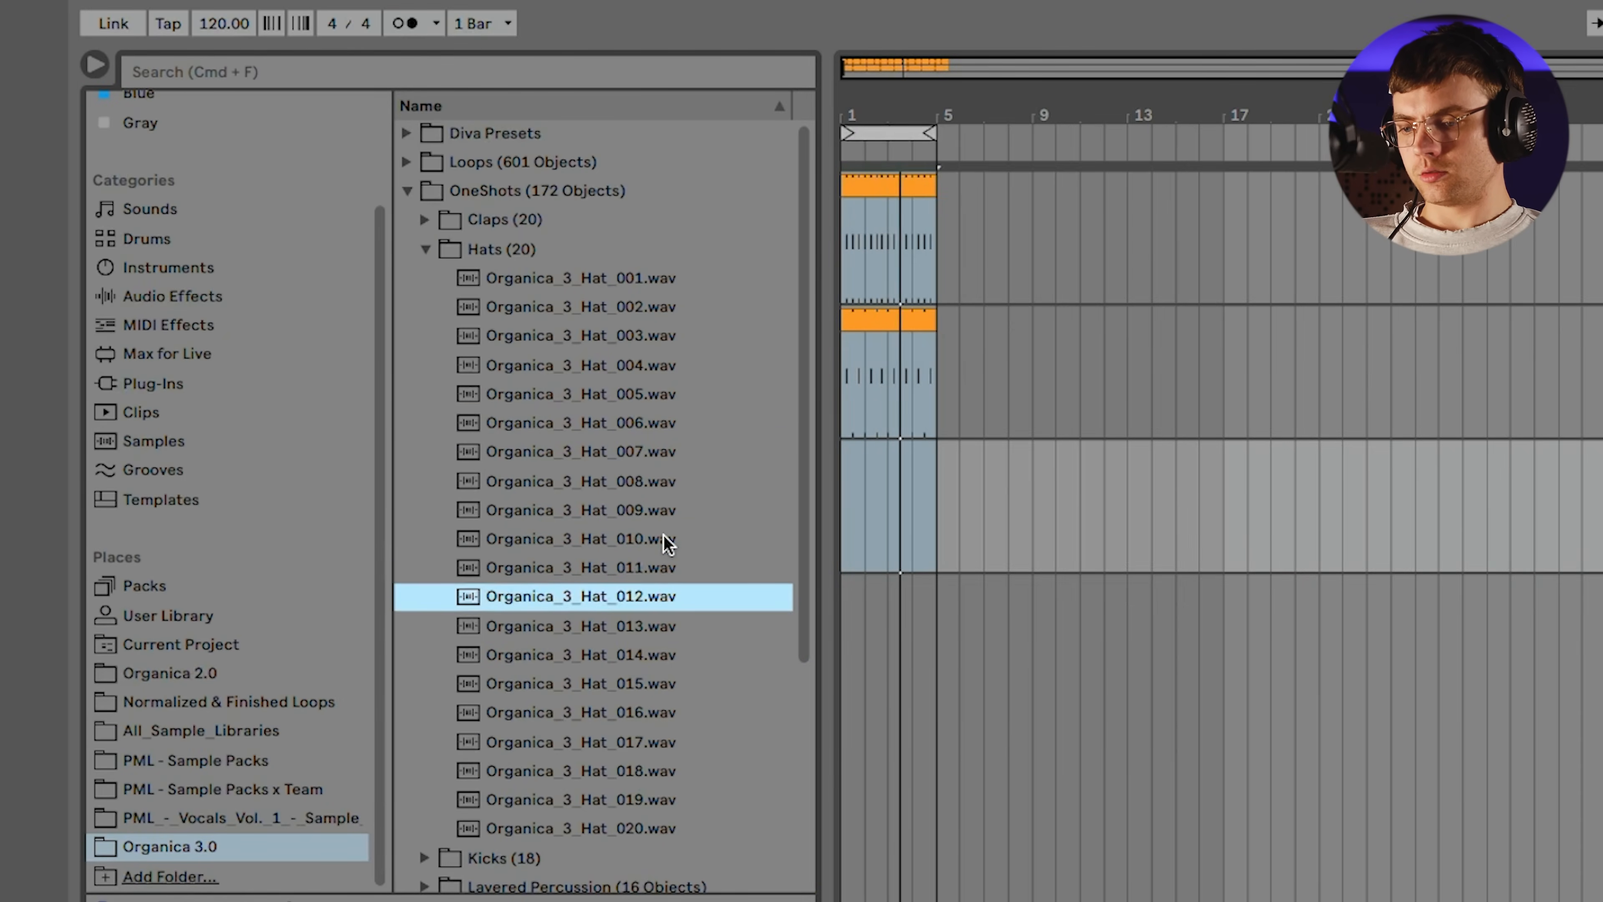
pyautogui.press('Up')
pyautogui.press('Up')
pyautogui.press('Up')
pyautogui.press('Up')
pyautogui.press('Up')
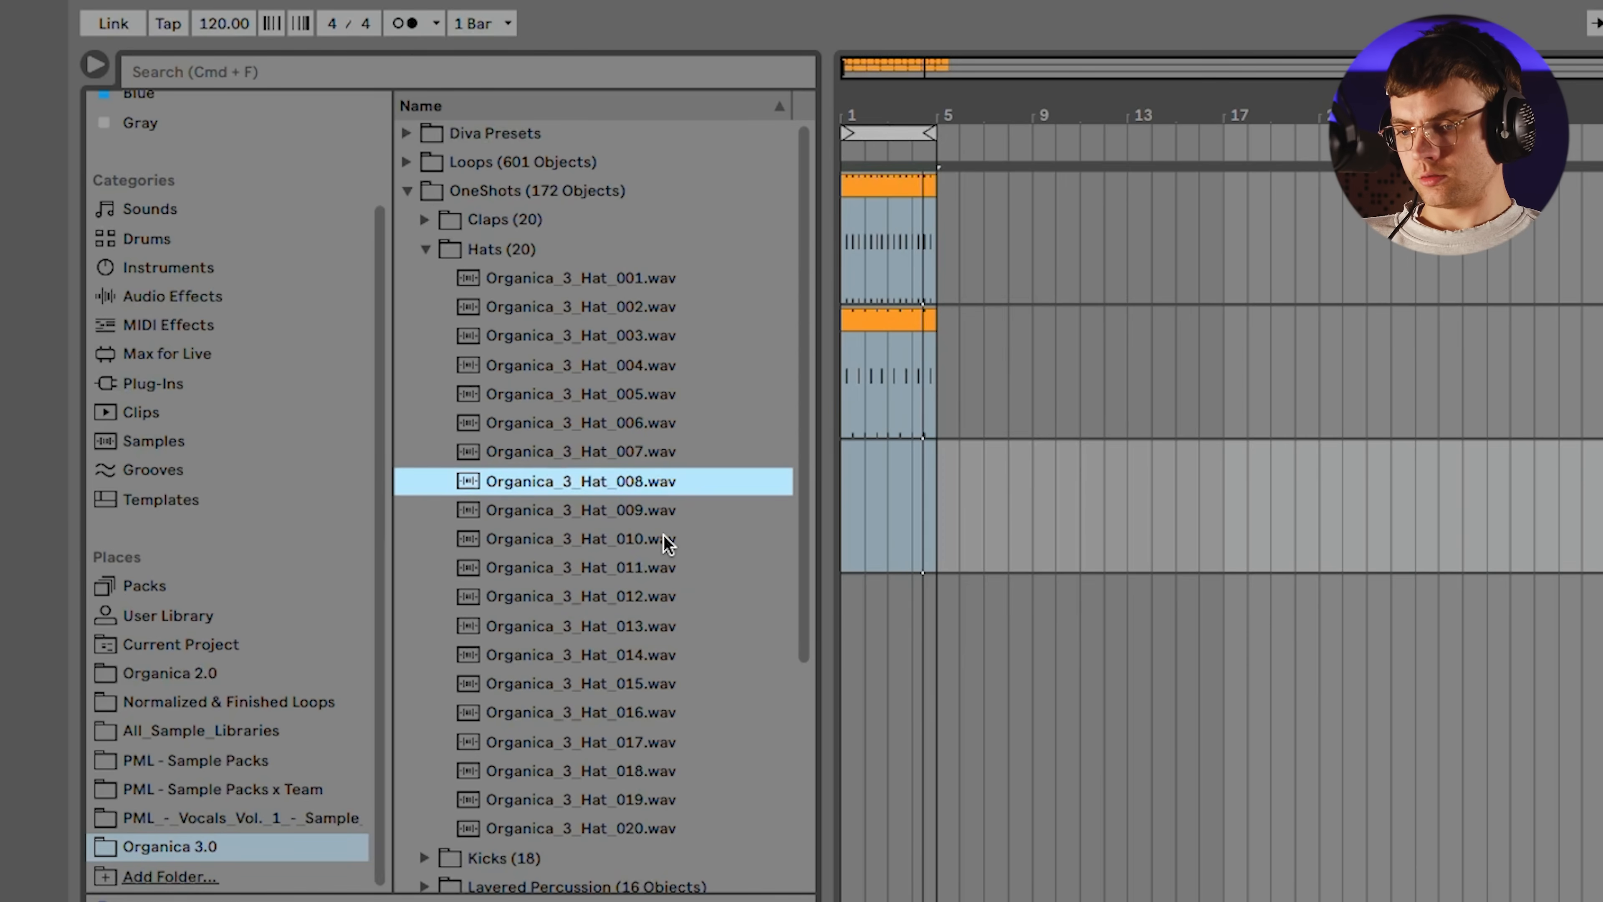
pyautogui.press('Up')
pyautogui.press('Up')
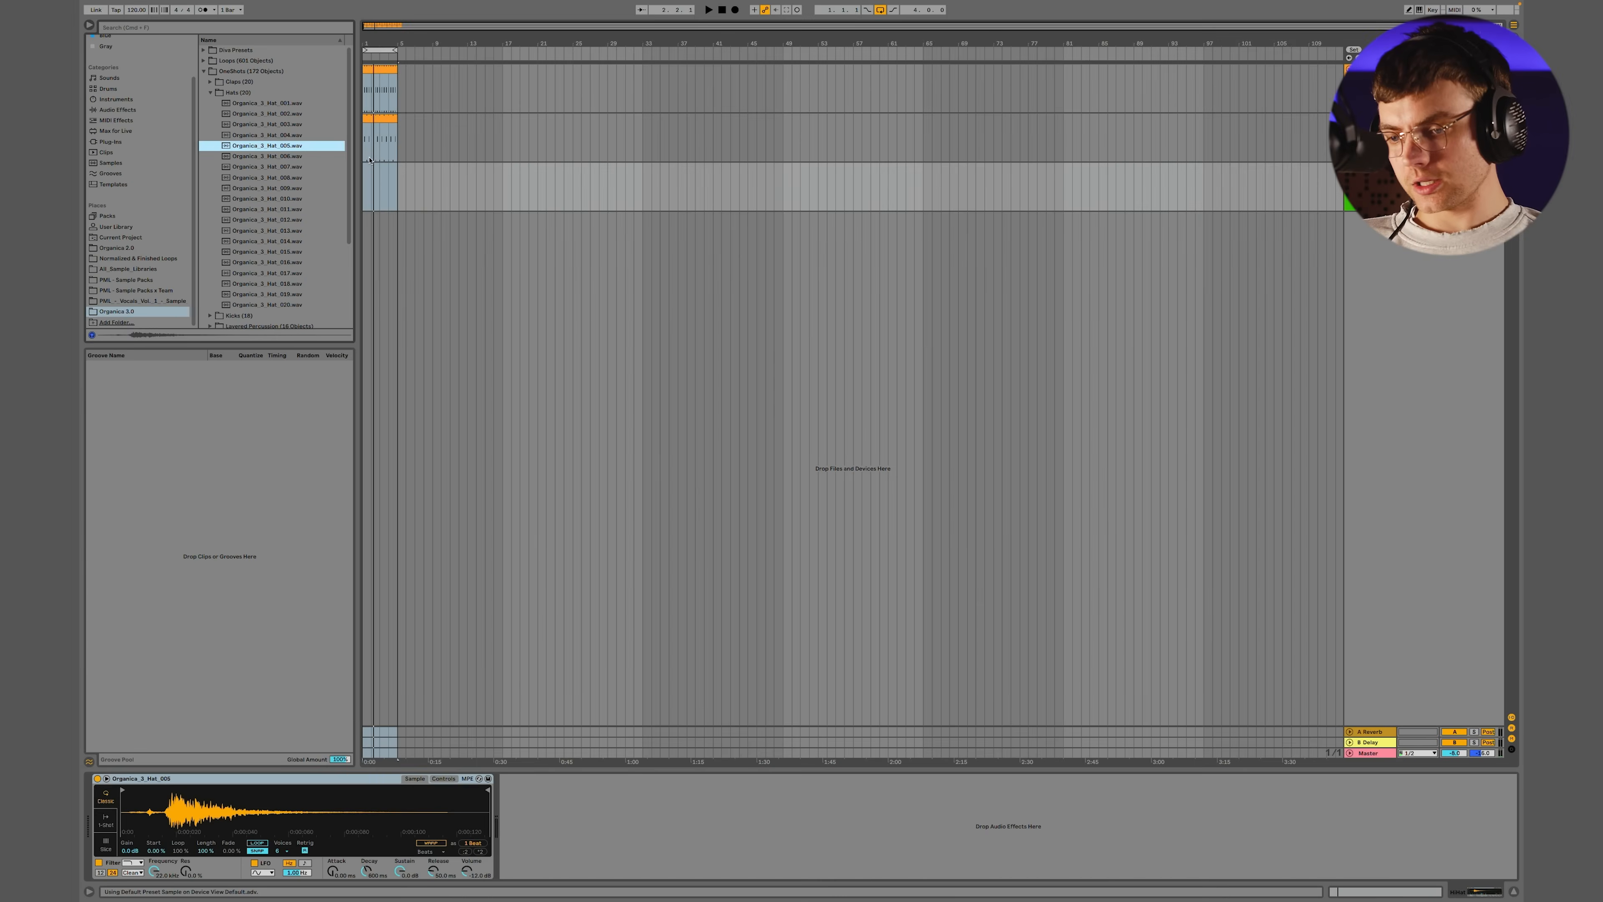
# Set the Simpler holding Organica_3_Hat_005 to One-Shot mode and copy the kick clip onto the HiHat track
pyautogui.click(105, 820)
pyautogui.click(381, 145)
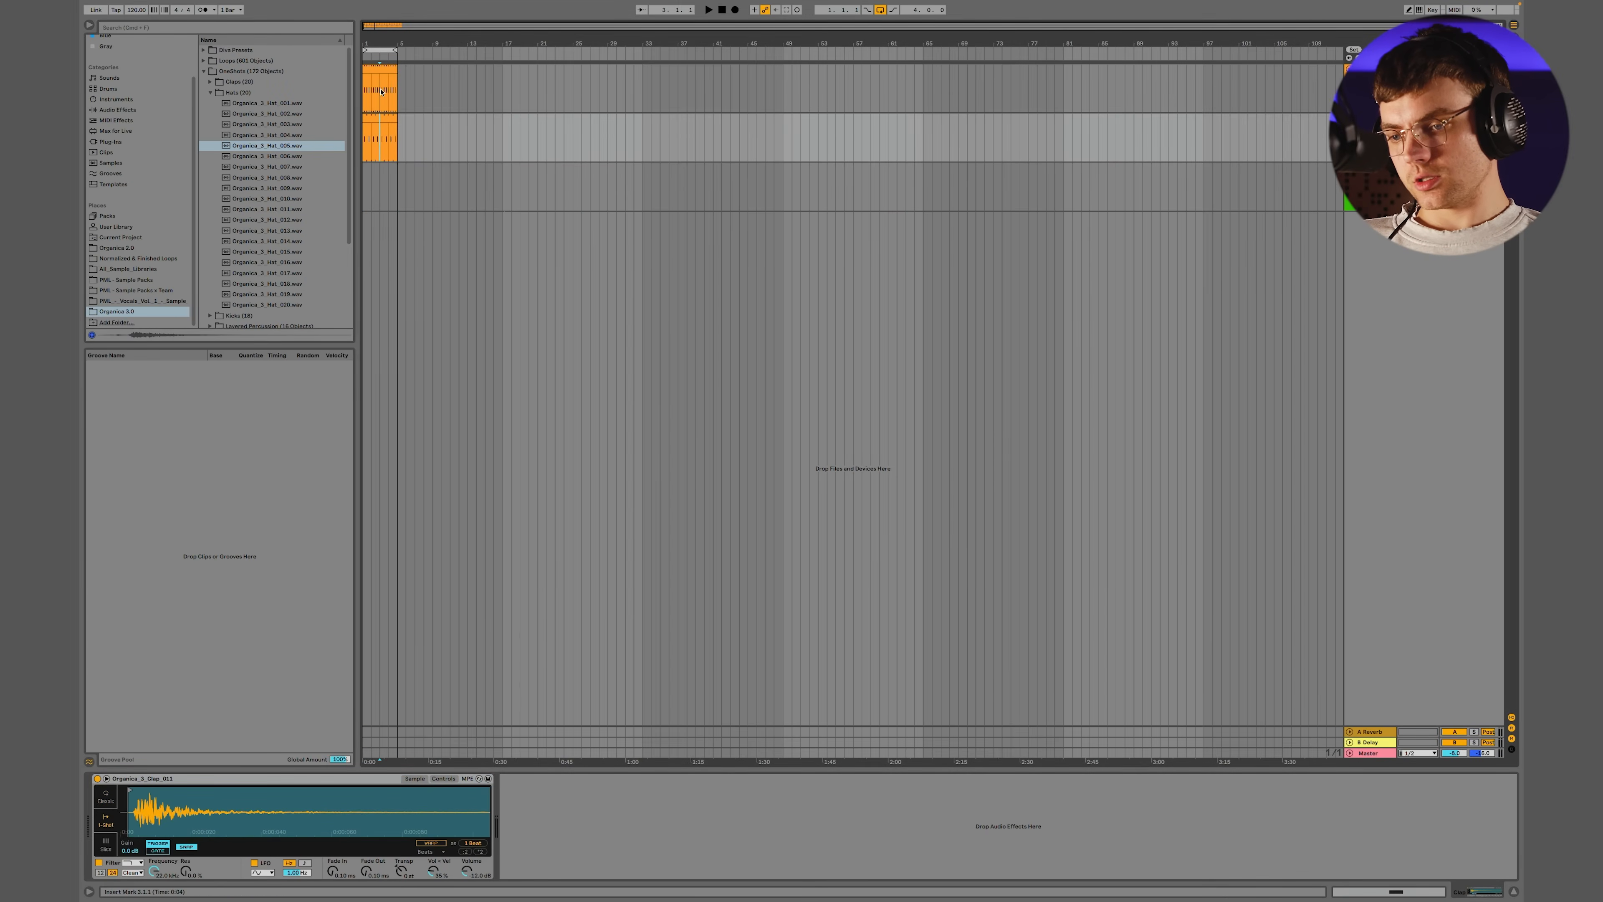
pyautogui.moveTo(378, 78); pyautogui.dragTo(377, 190)
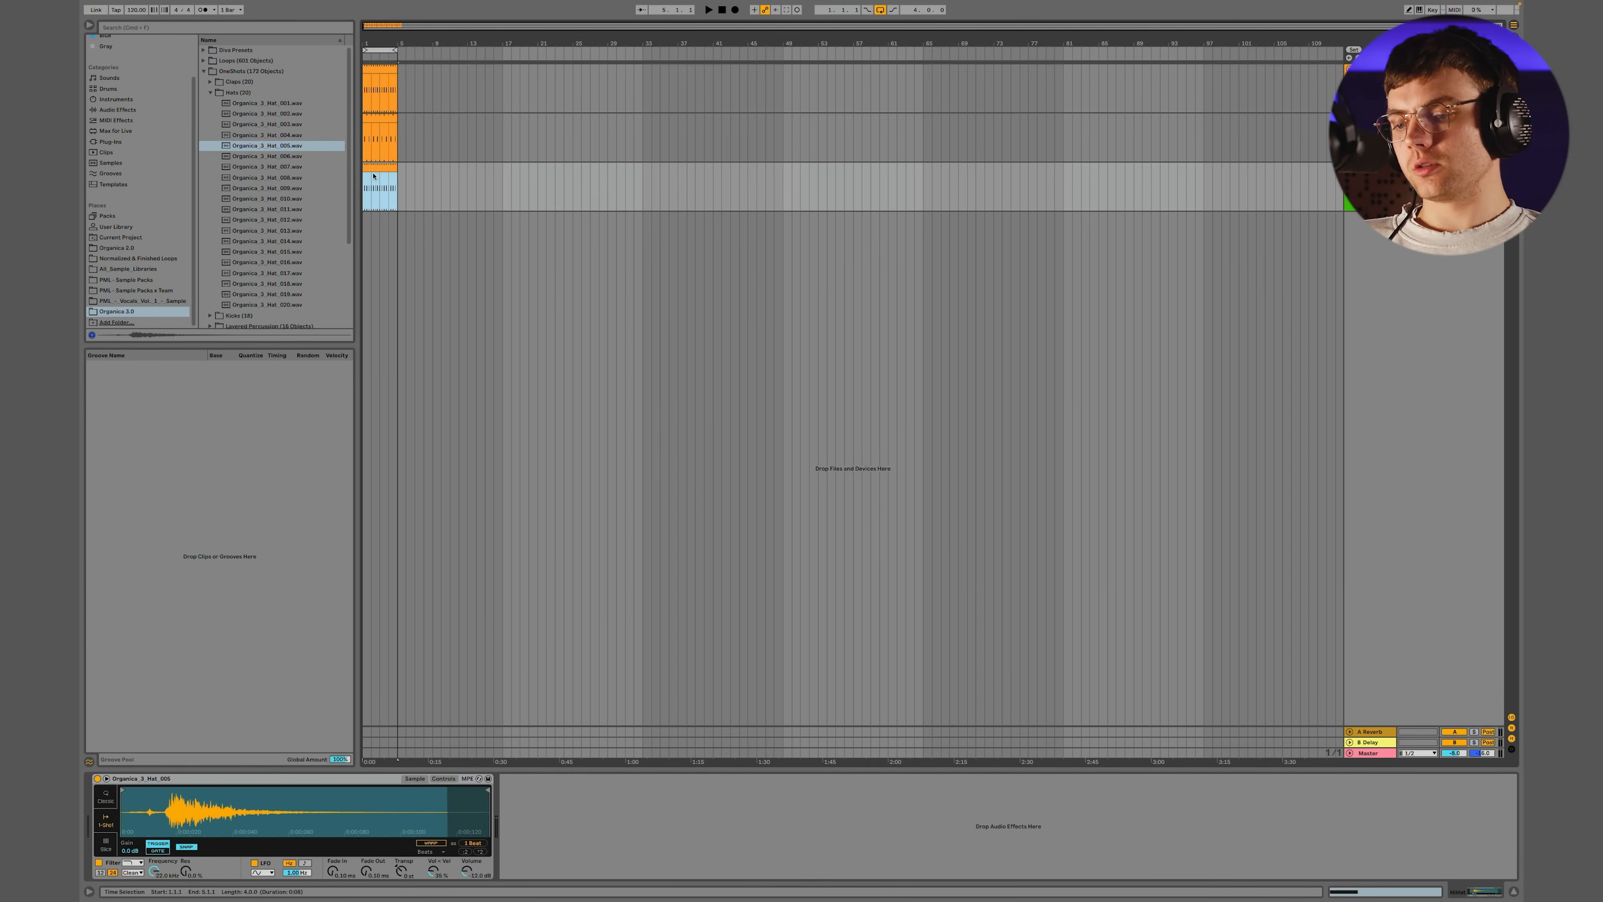
# Shift the hat clip's note to the offbeat at 1.1.3 and play the loop
pyautogui.click(499, 669)
pyautogui.press('super+a')
pyautogui.press('Right')
pyautogui.press('Right')
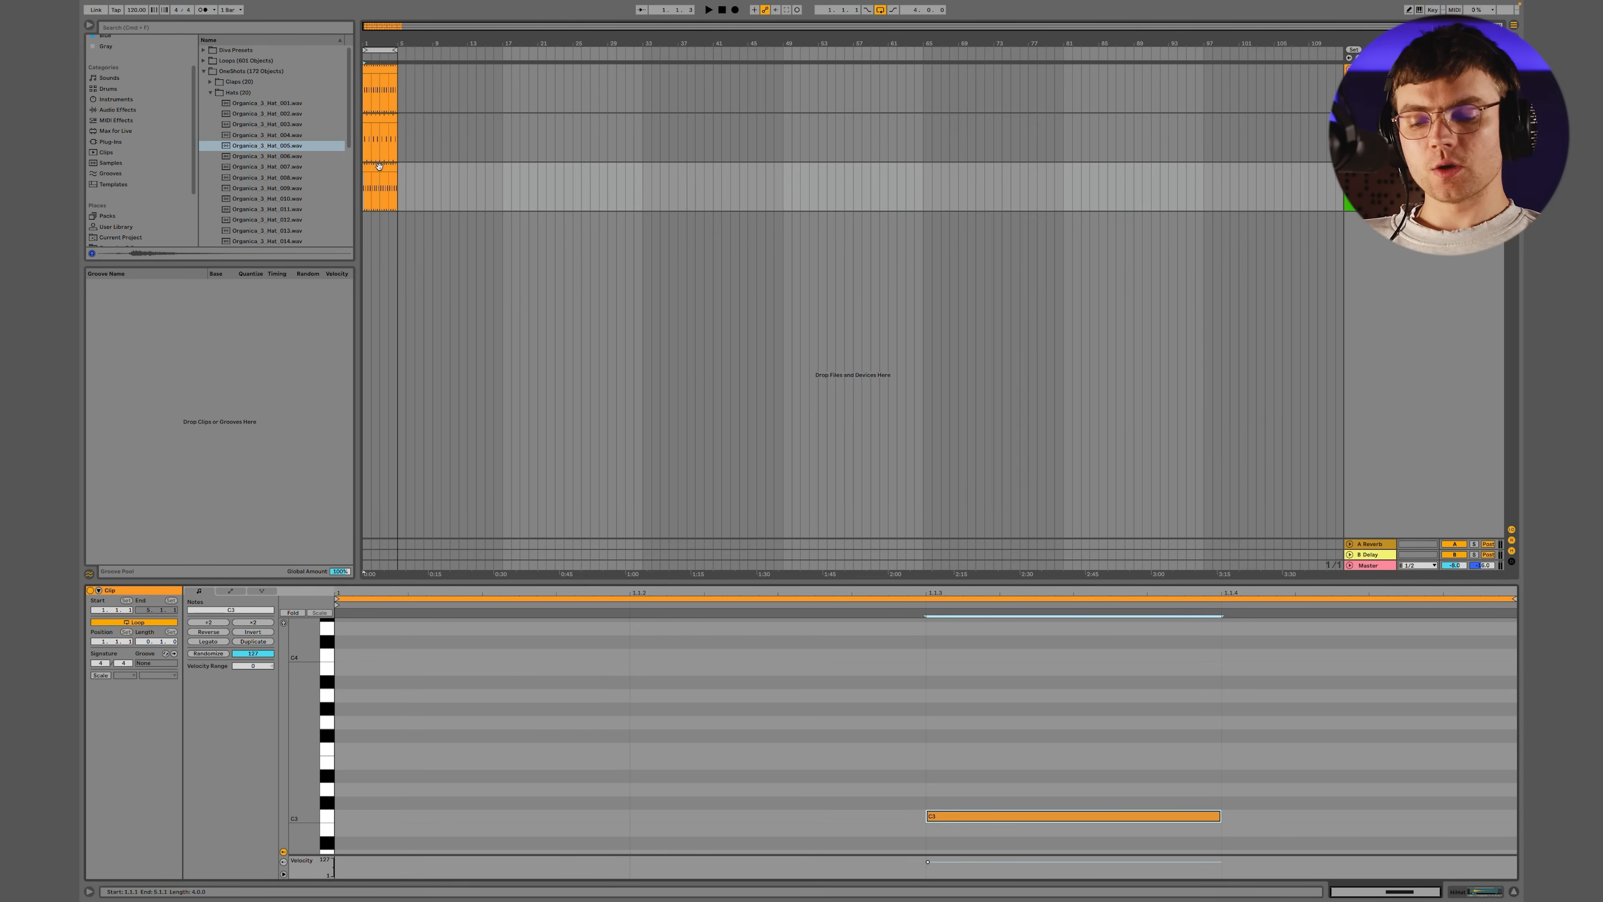
pyautogui.press('space')
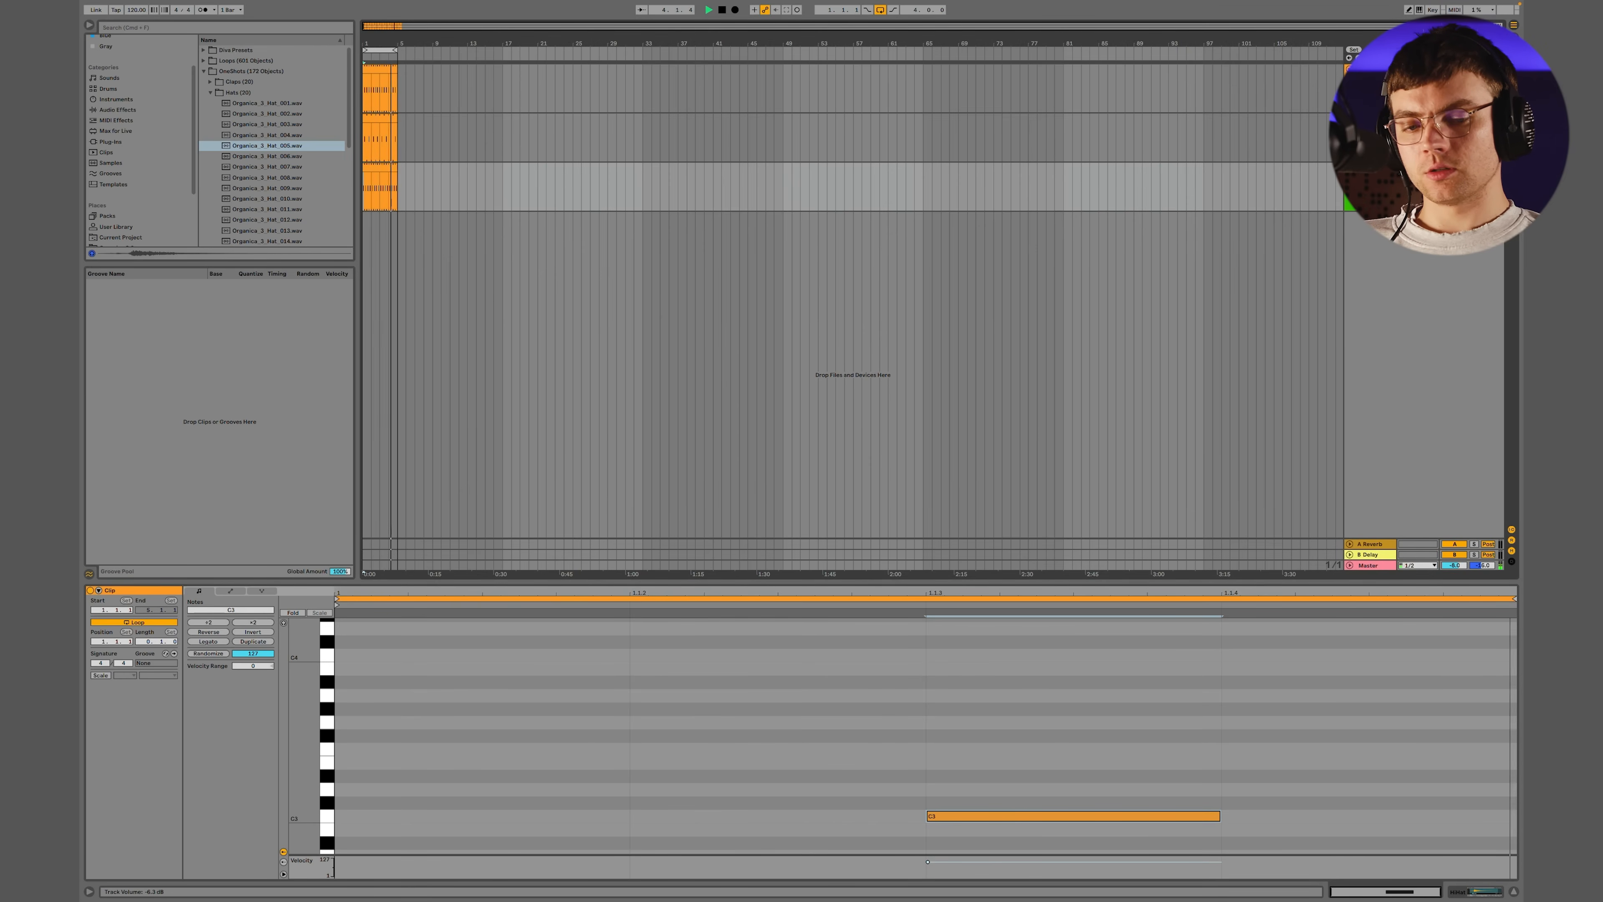
# Trim the hat sample's start in Simpler past its quiet lead-in to the main transient and listen to the loop
pyautogui.hotkey('shift', 'Tab')
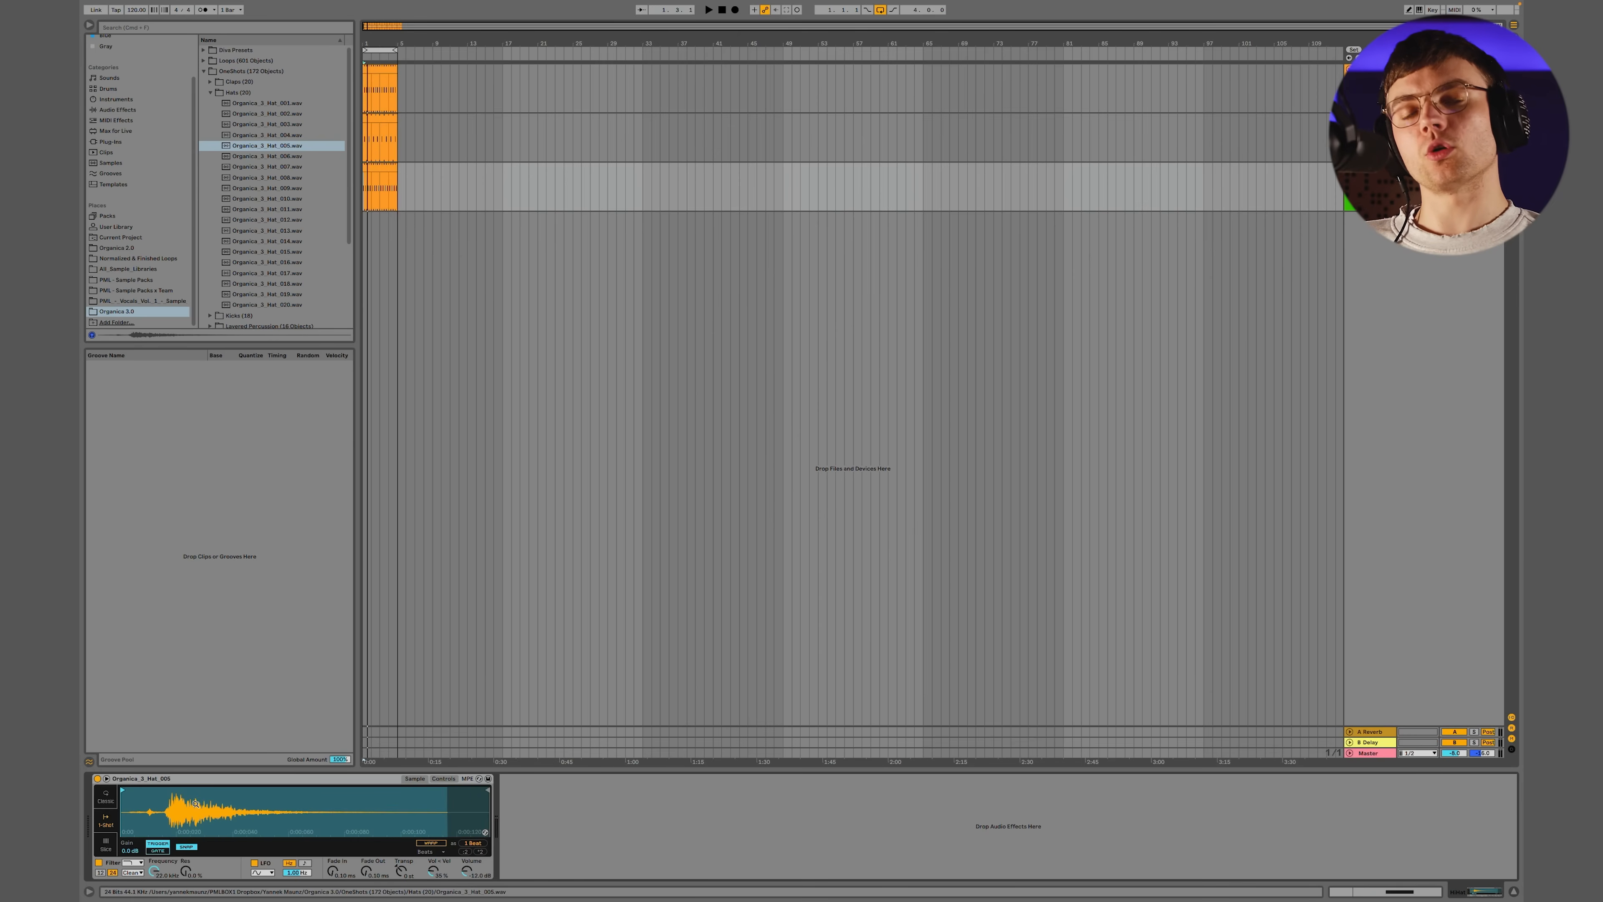
pyautogui.press('space')
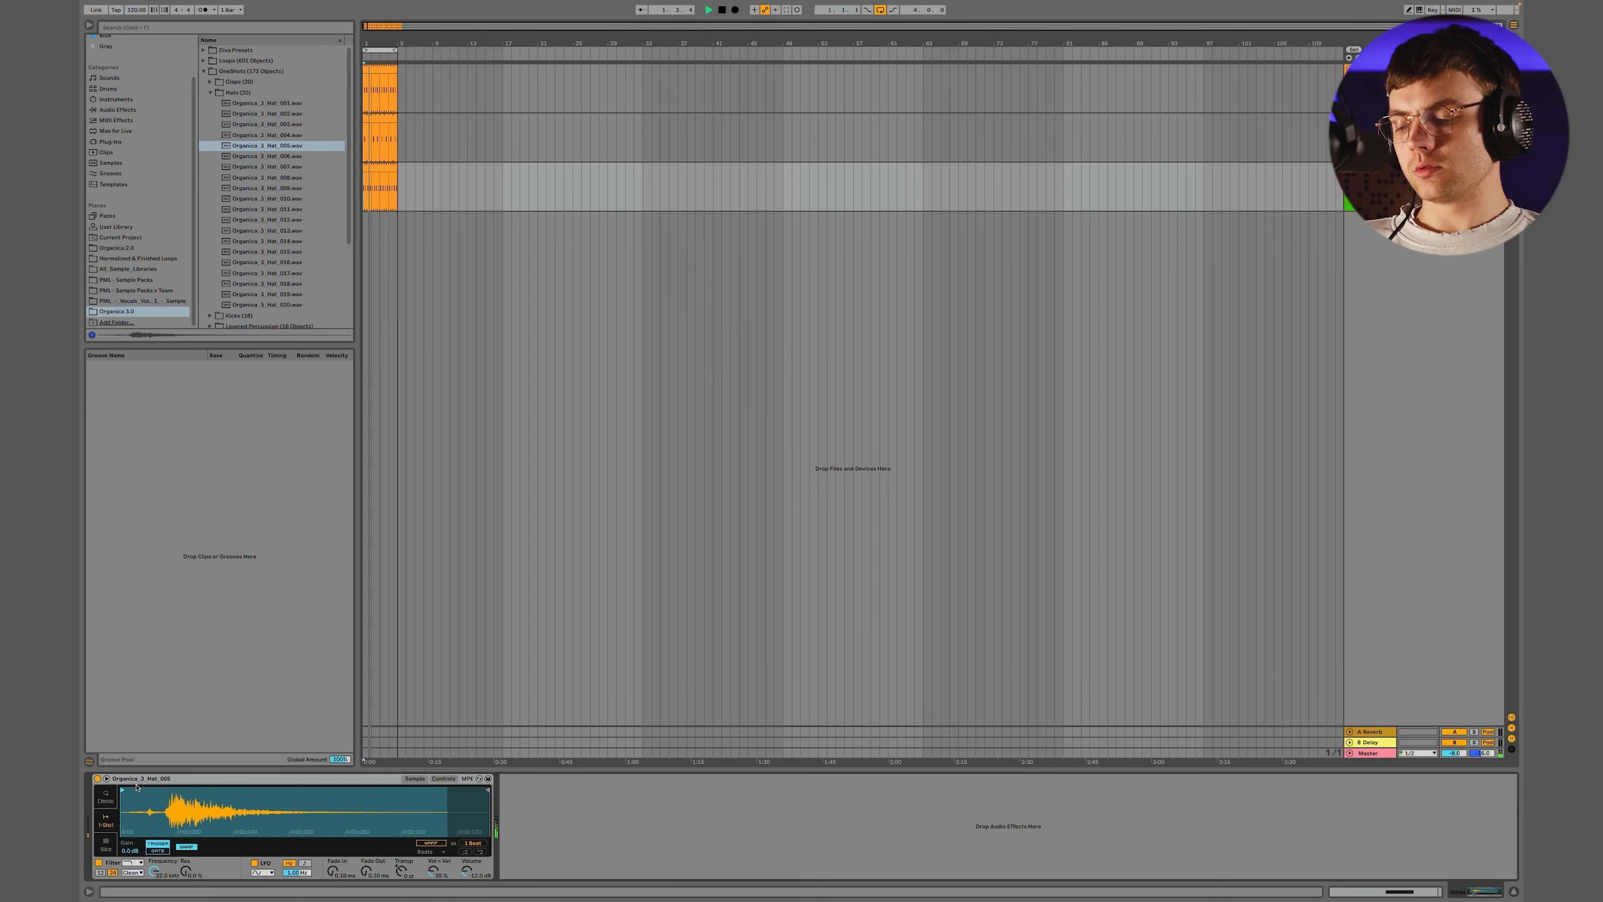
pyautogui.moveTo(125, 789); pyautogui.dragTo(162, 790)
pyautogui.press('space')
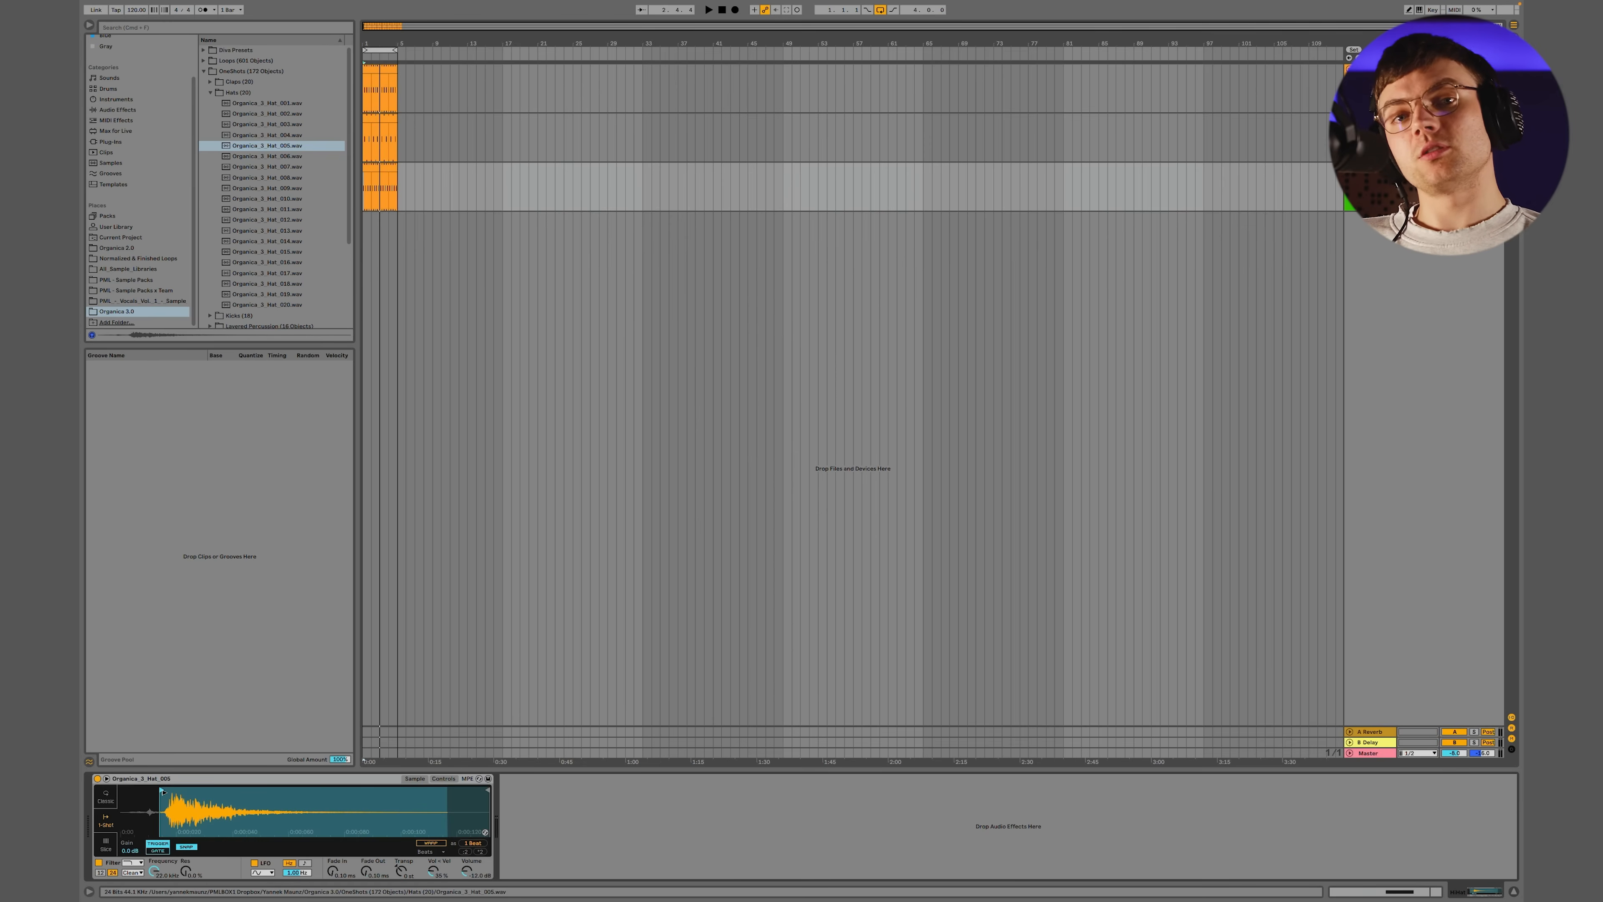
pyautogui.press('space')
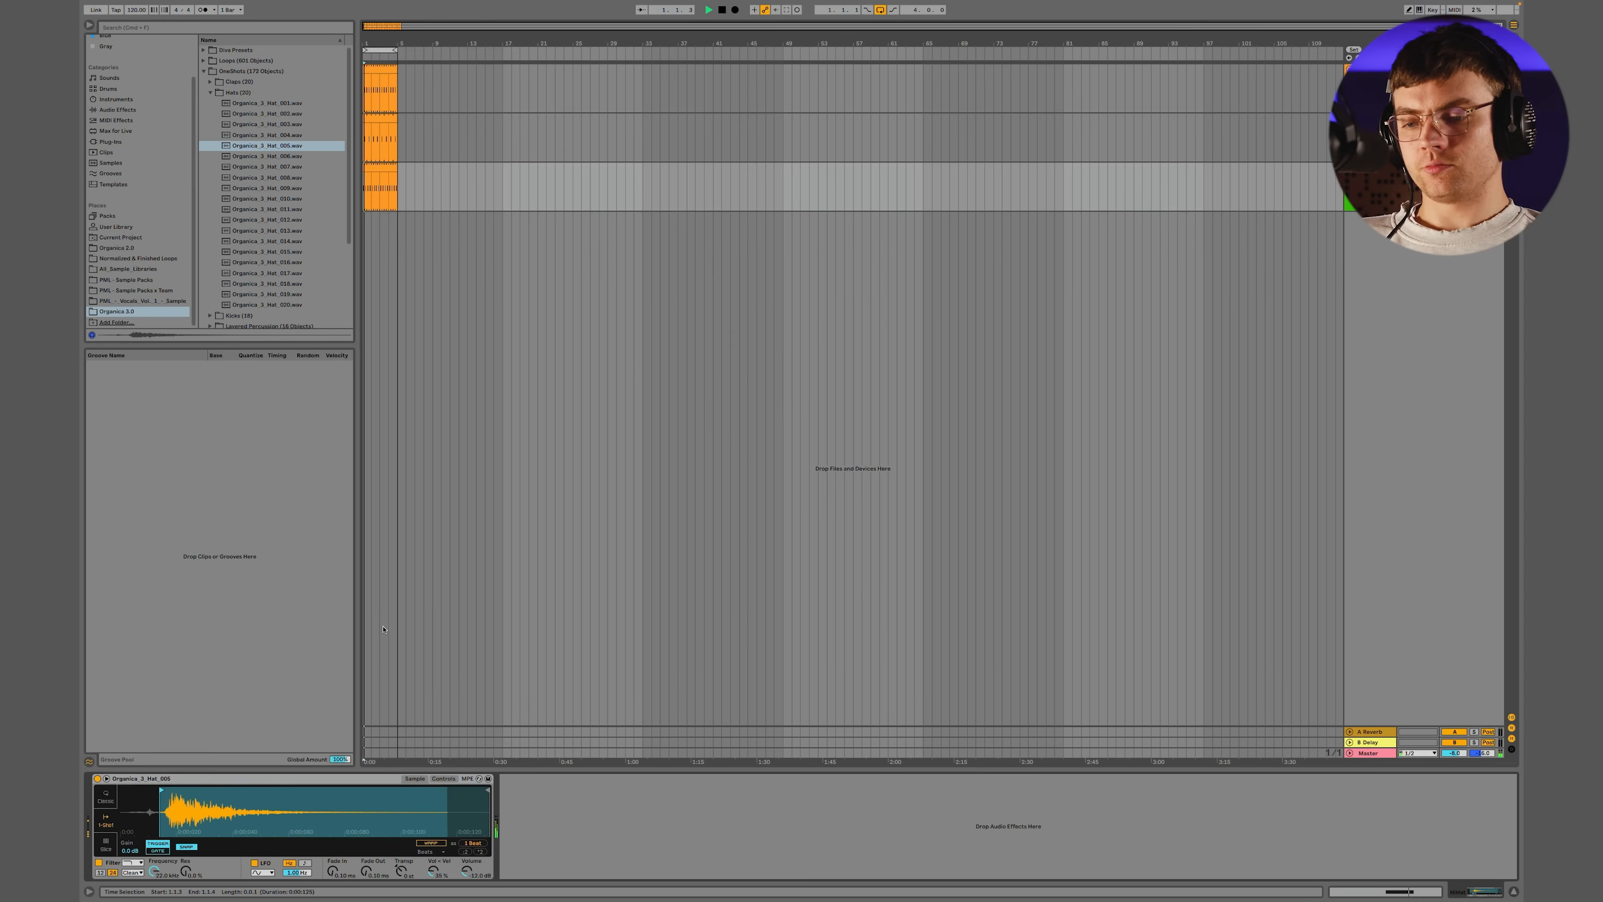
pyautogui.press('space')
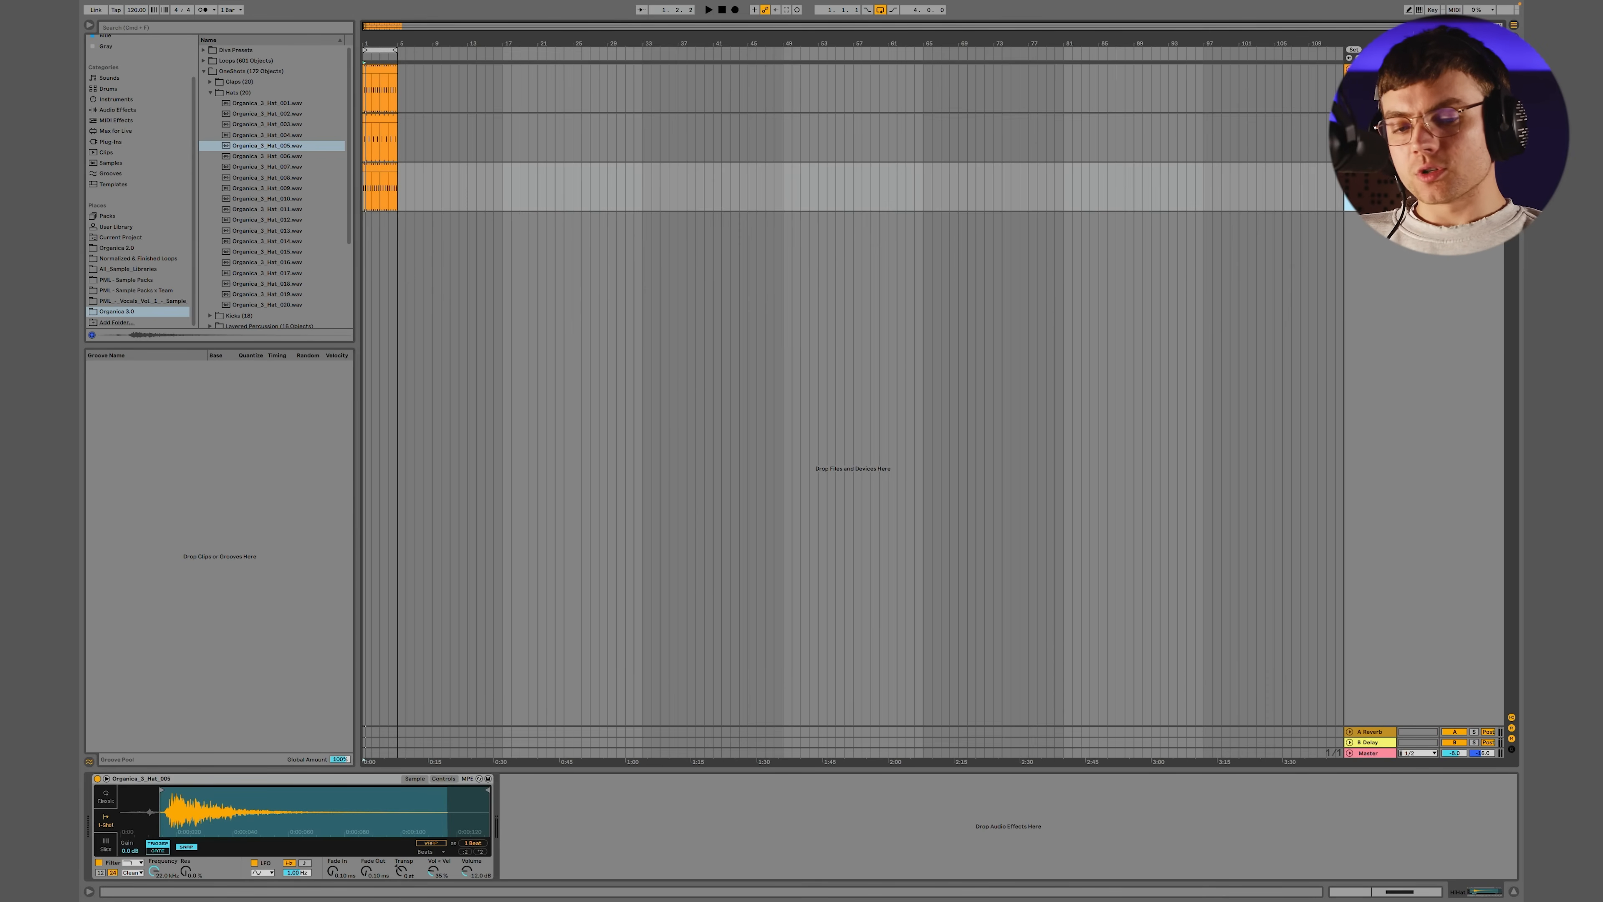
# Insert an audio track named Bongo below the hi-hat and open the Bongo folder inside the Organica 3.0 Loops
pyautogui.press('super+t')
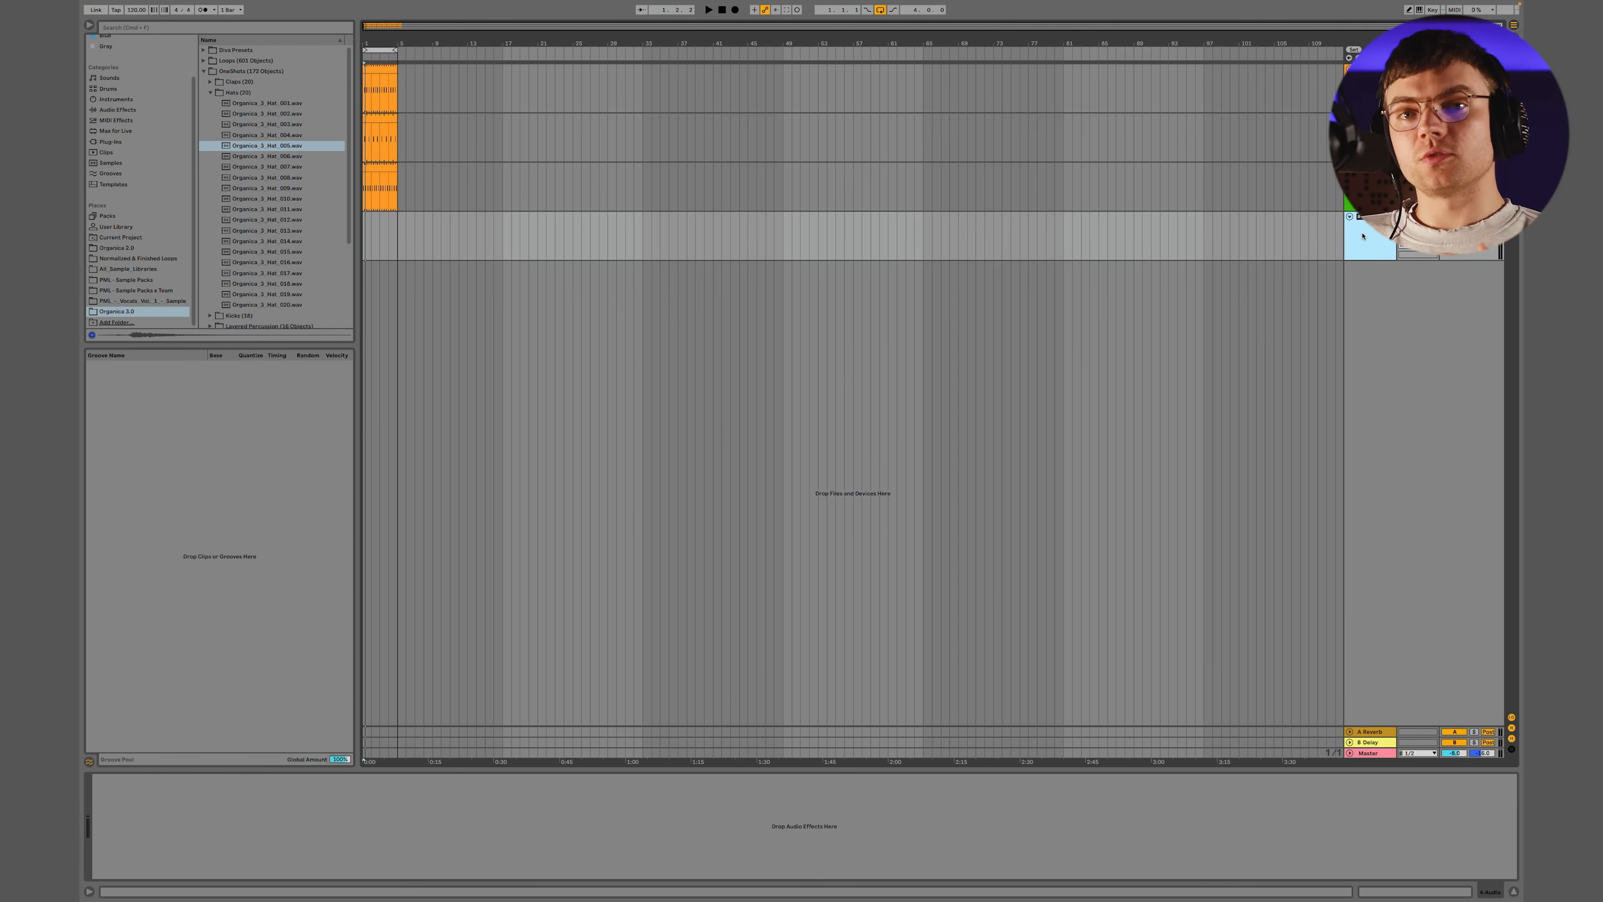
pyautogui.write('Bongo')
pyautogui.press('Return')
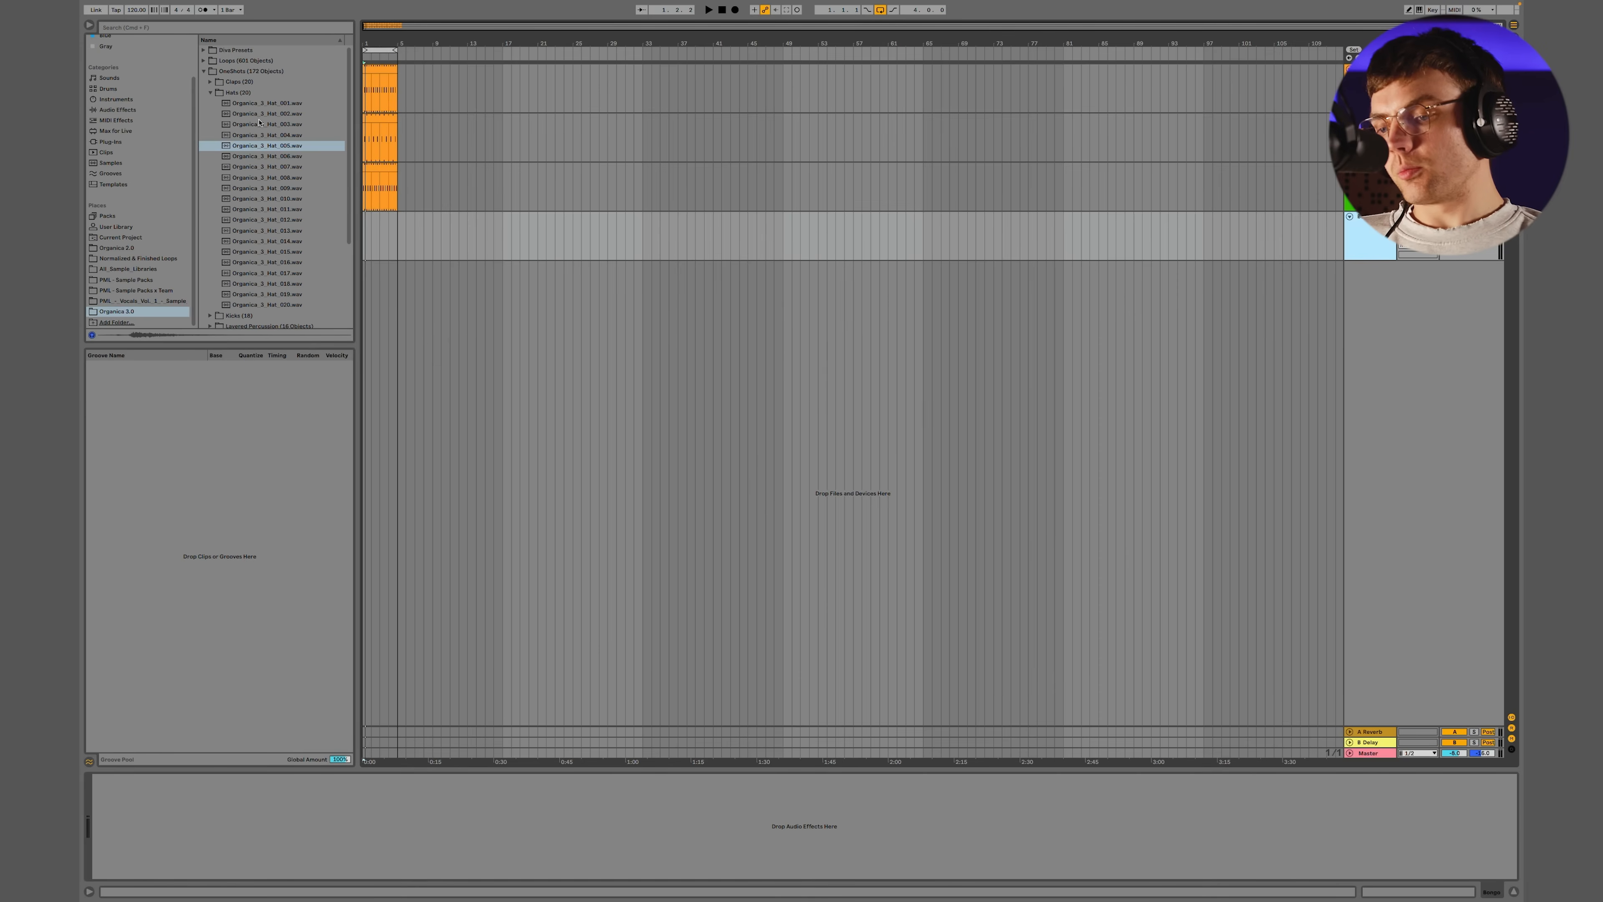
pyautogui.click(211, 92)
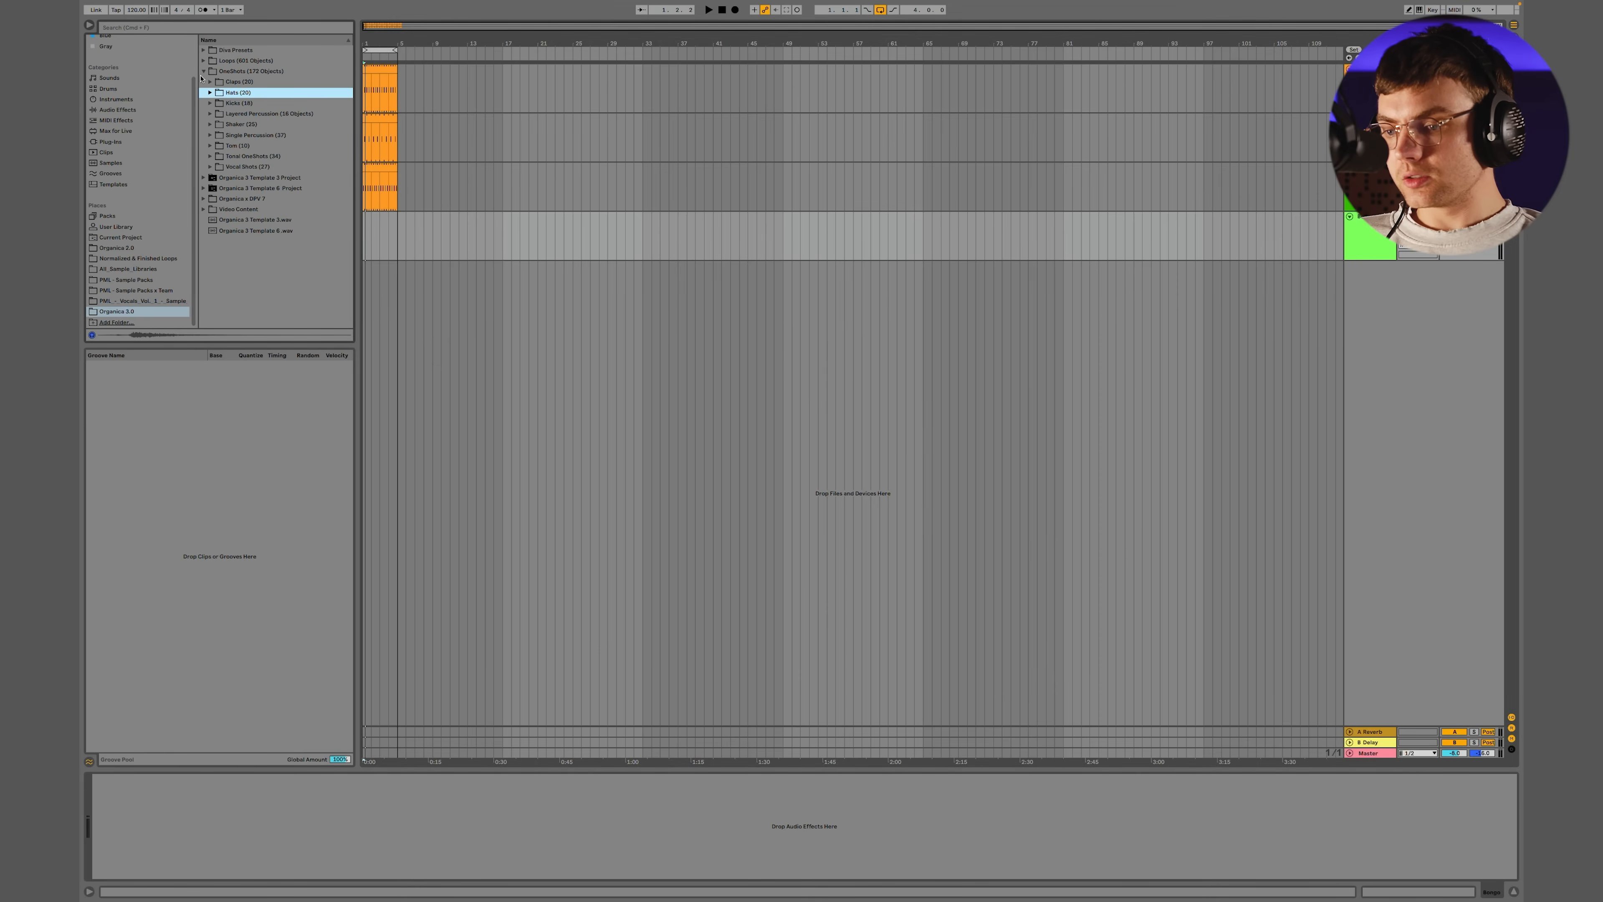
pyautogui.click(204, 70)
pyautogui.click(203, 61)
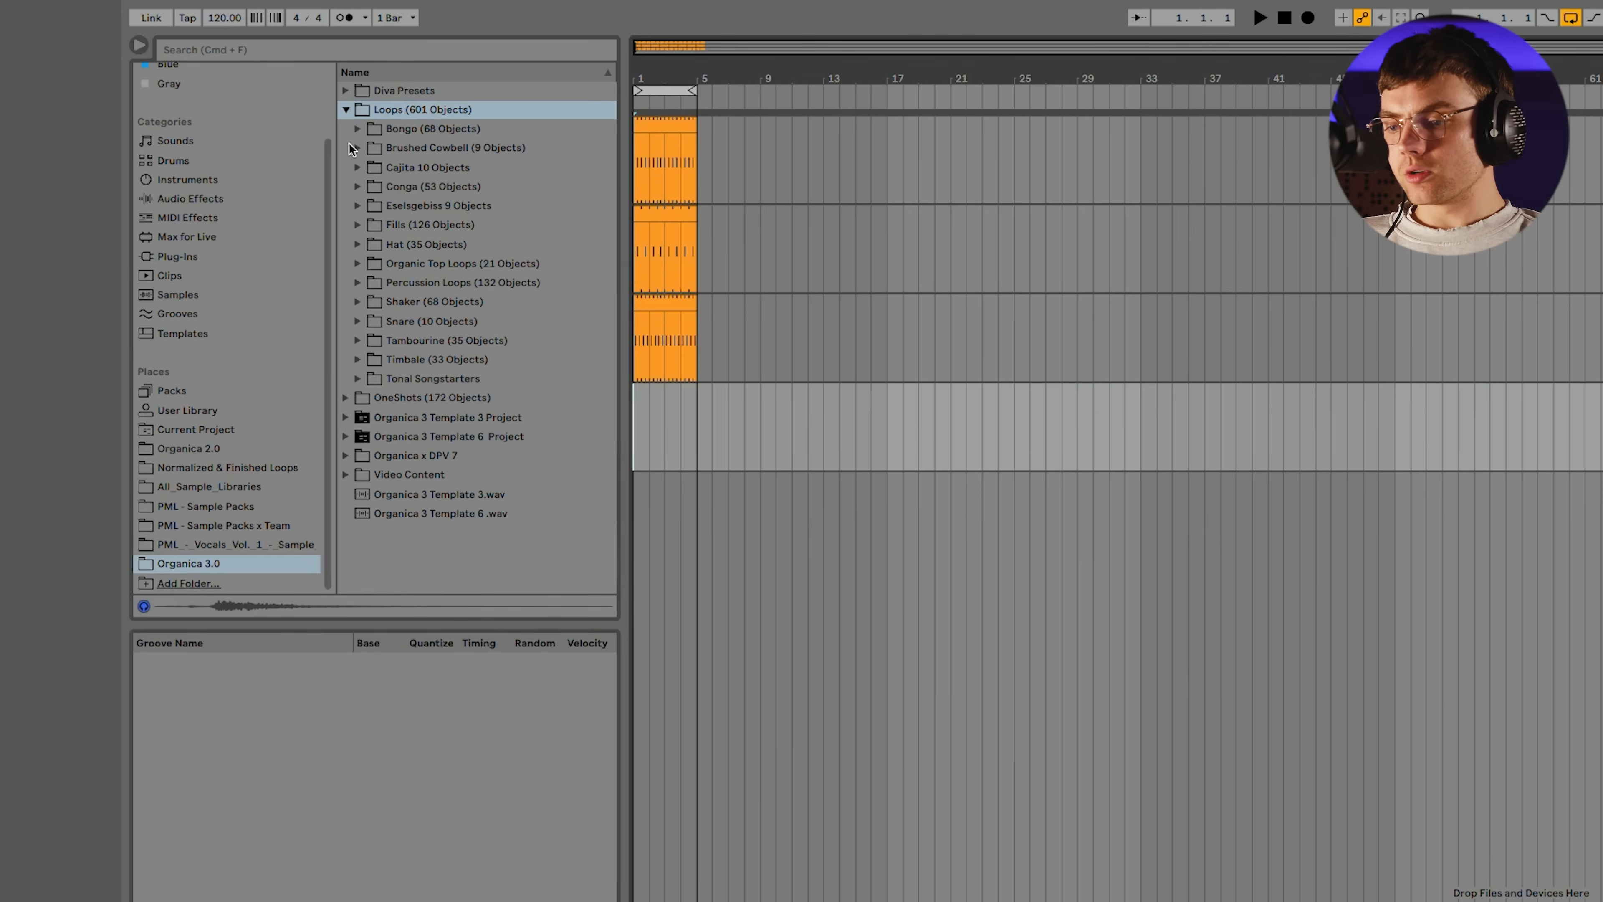
pyautogui.click(357, 129)
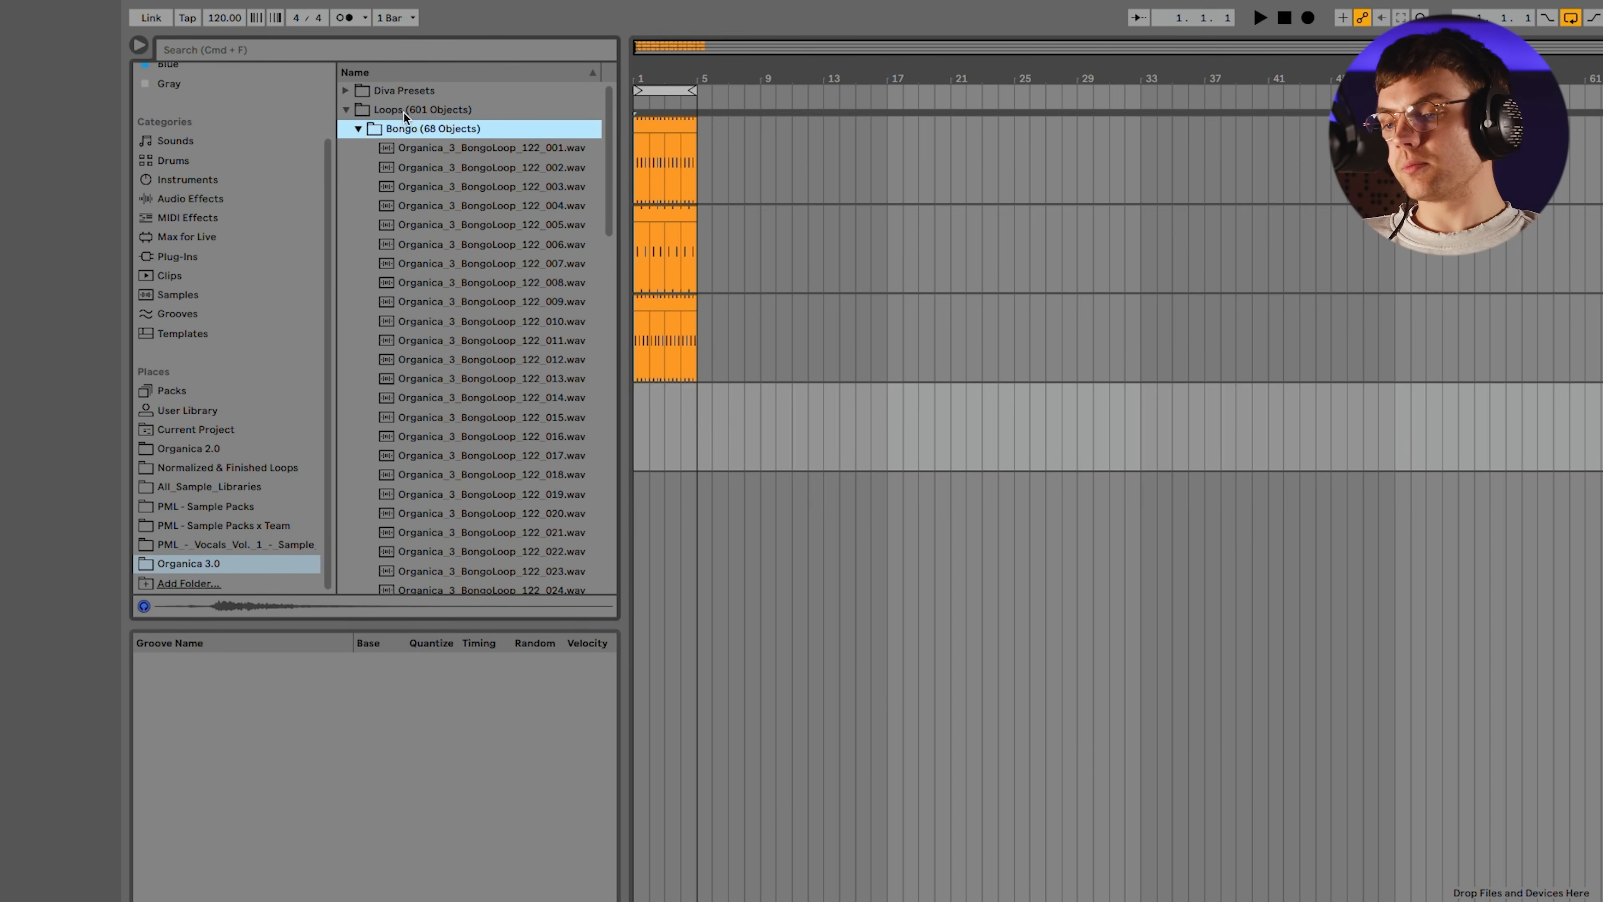
# Set the project tempo to 122 BPM and select the four-bar loop range
pyautogui.click(236, 17)
pyautogui.write('122')
pyautogui.press('Return')
pyautogui.click(634, 421)
pyautogui.moveTo(659, 76); pyautogui.dragTo(658, 139)
pyautogui.click(658, 90)
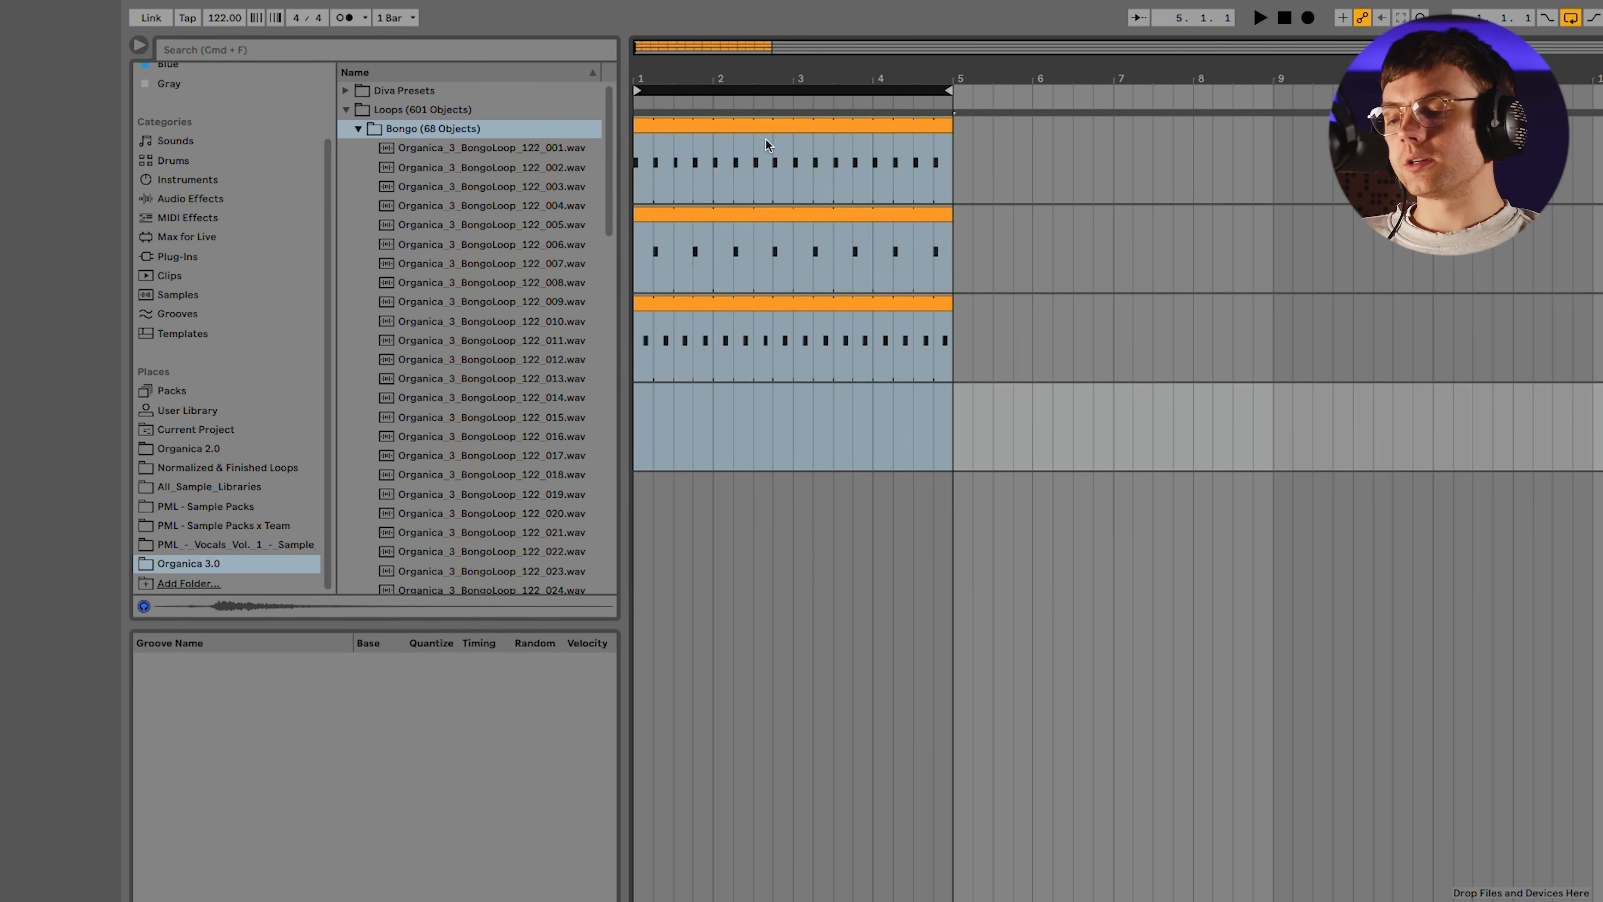
# Play the drum loop and audition several Organica 3.0 bongo loops against it, including 014, 017, 020, 024 and 026
pyautogui.press('space')
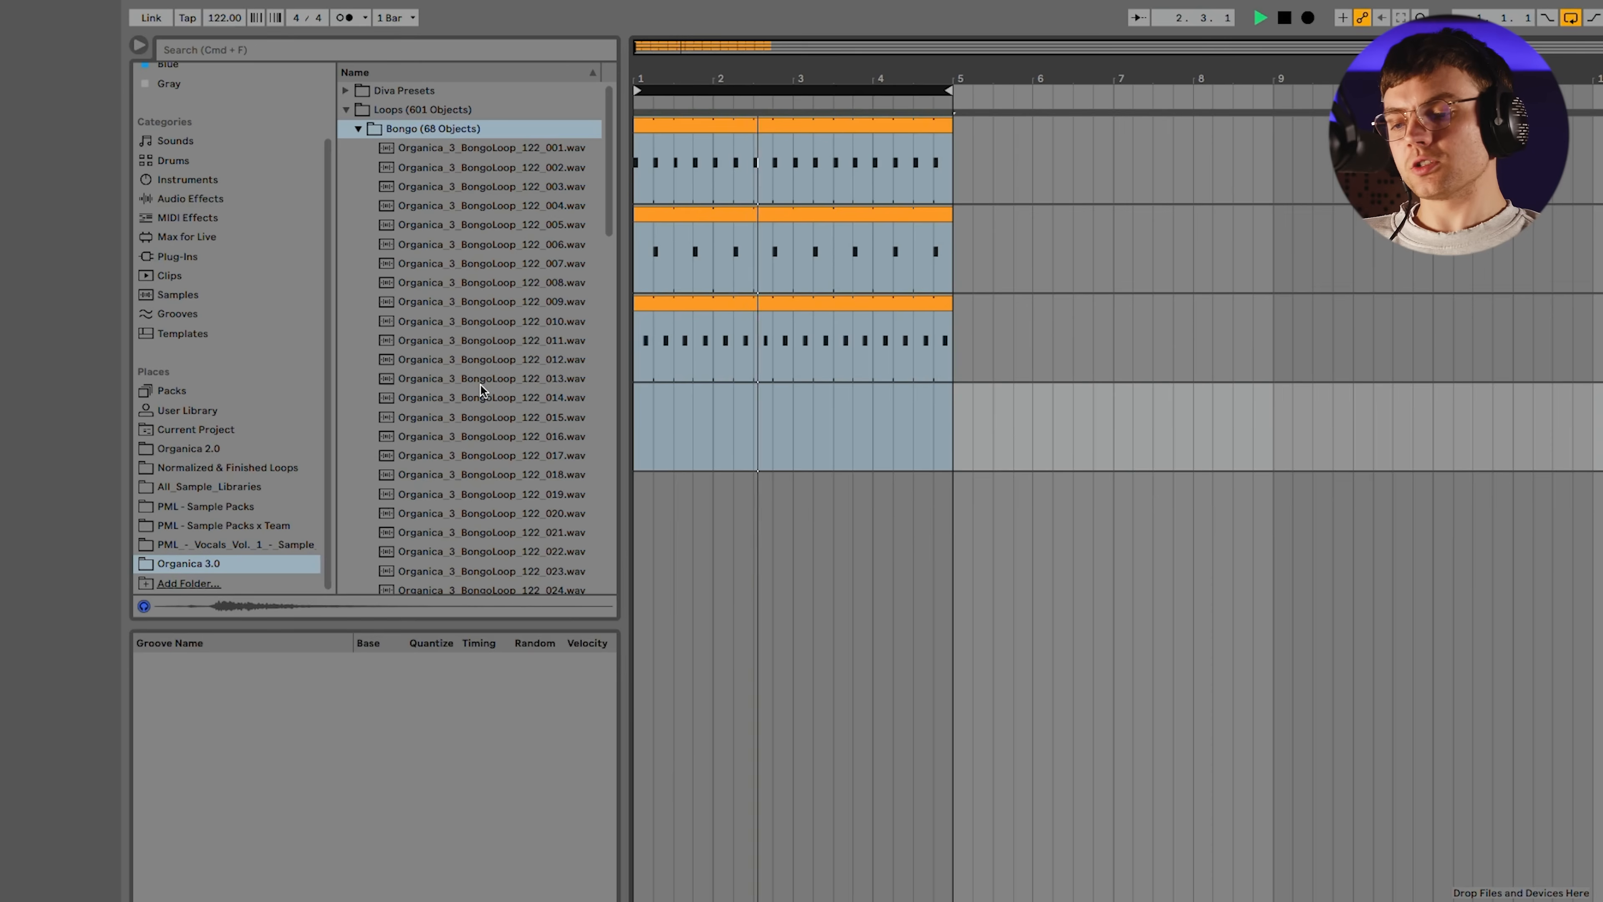
pyautogui.click(488, 397)
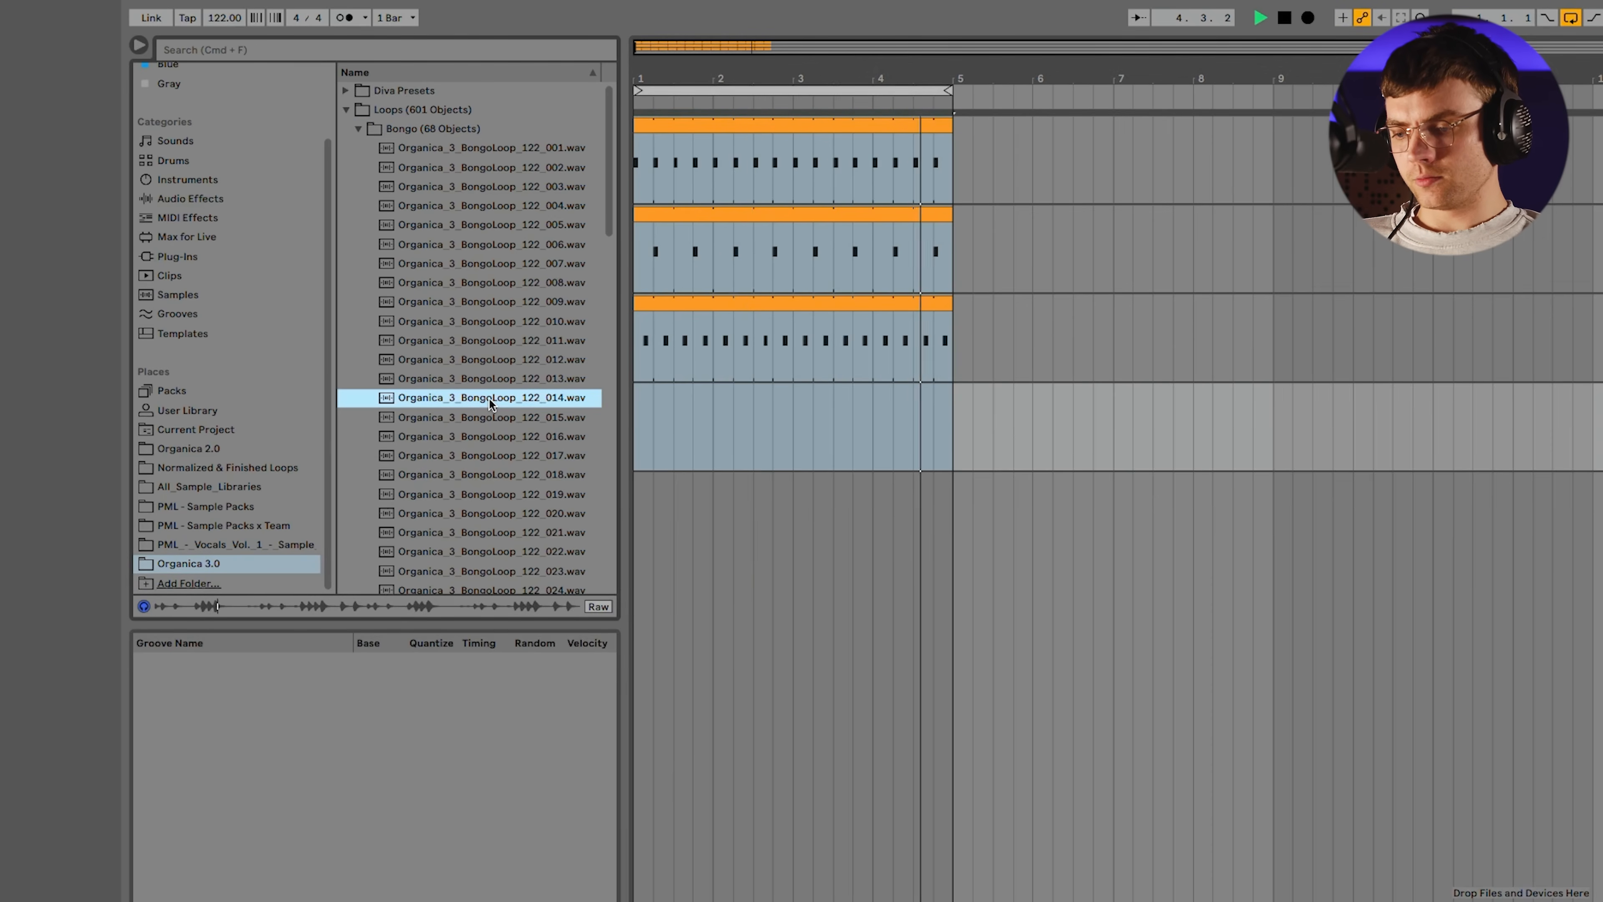
pyautogui.click(484, 448)
pyautogui.scroll(-2, 483, 449)
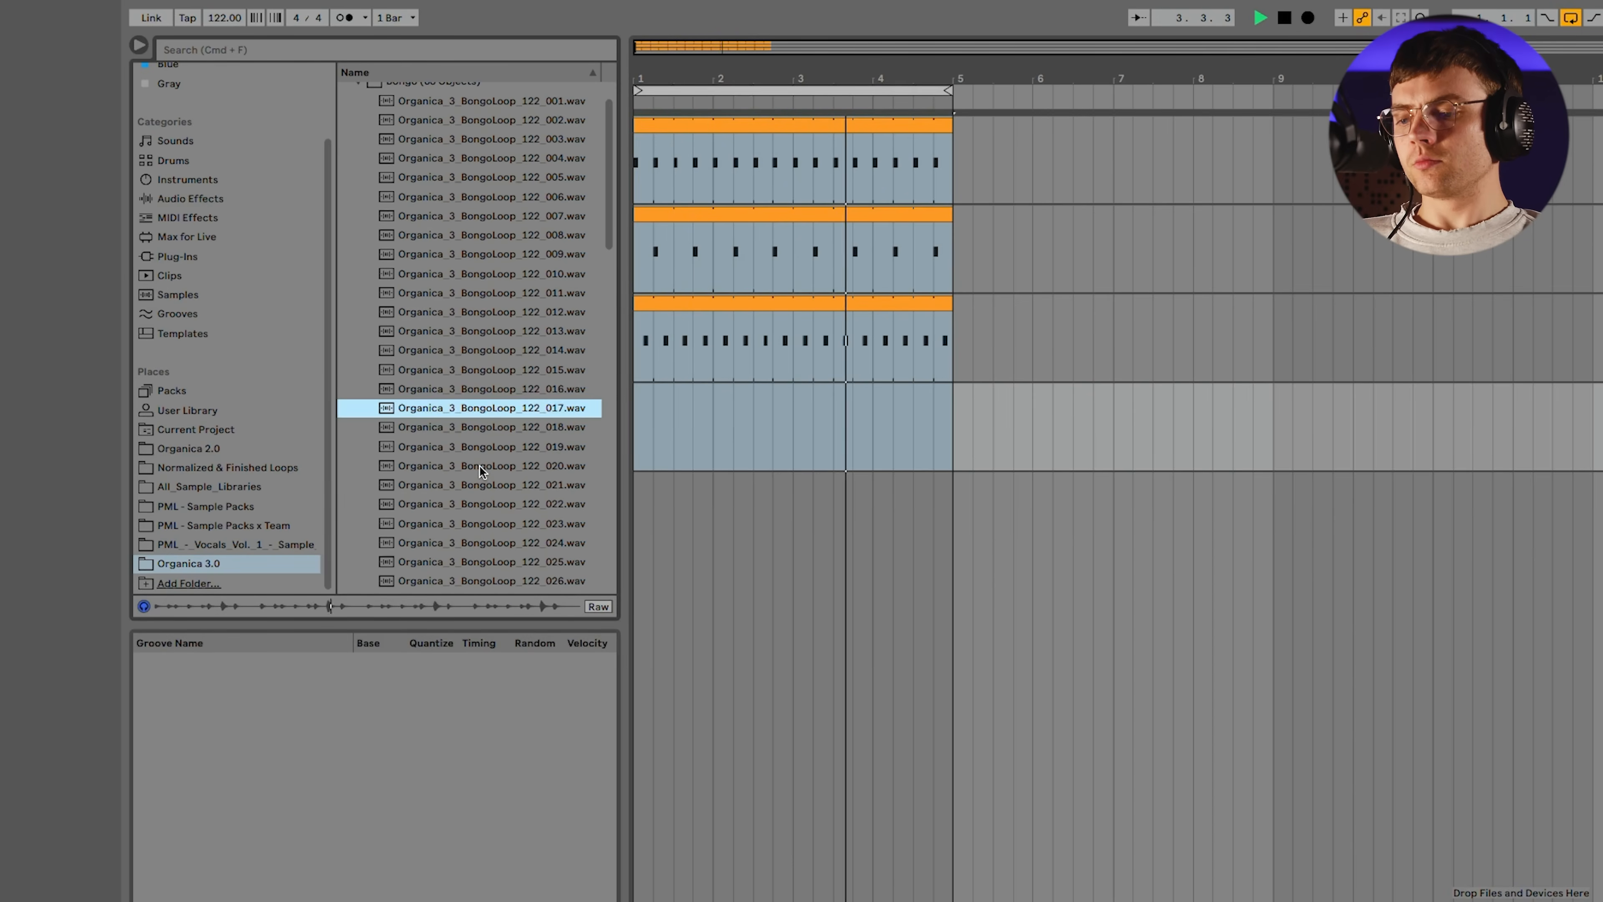
pyautogui.click(479, 464)
pyautogui.scroll(-5, 489, 459)
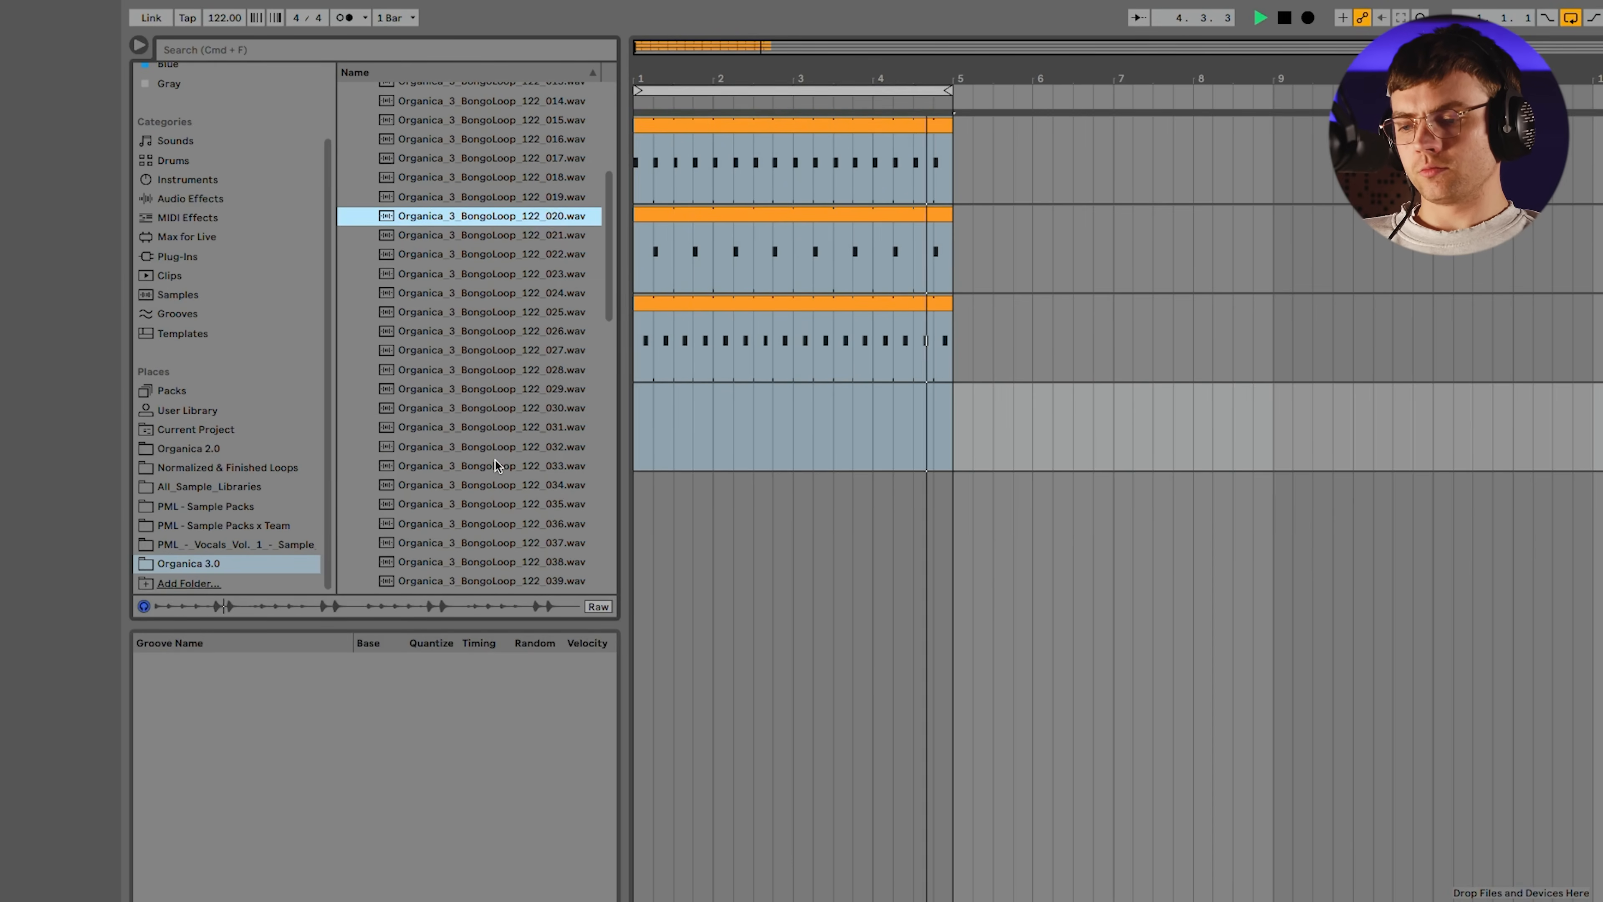
pyautogui.scroll(3, 496, 461)
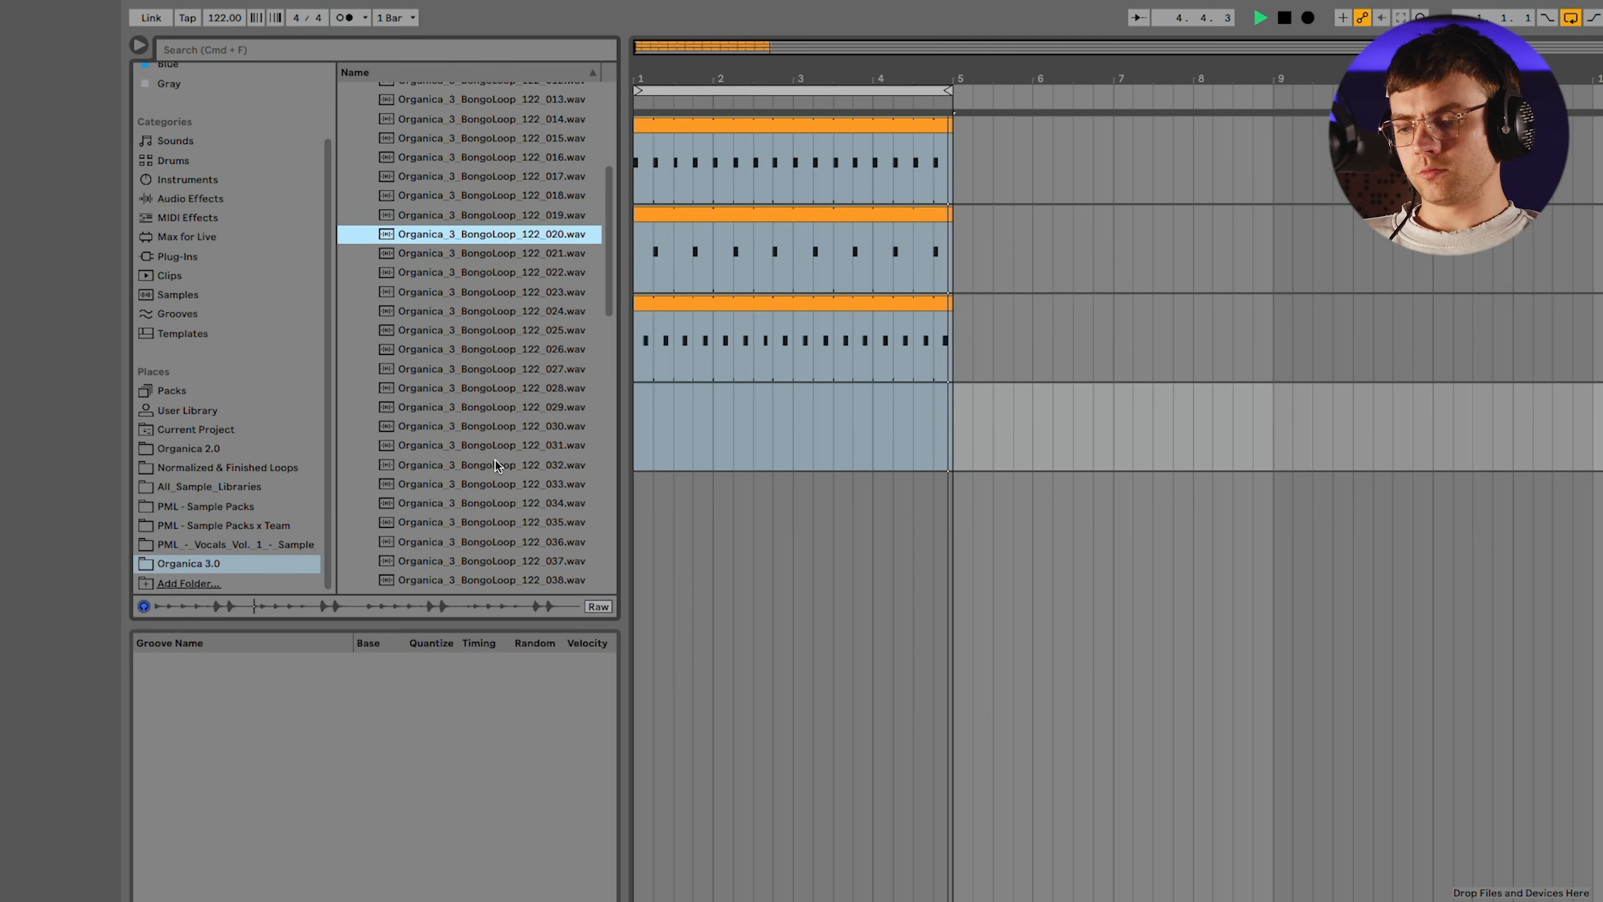
pyautogui.click(480, 397)
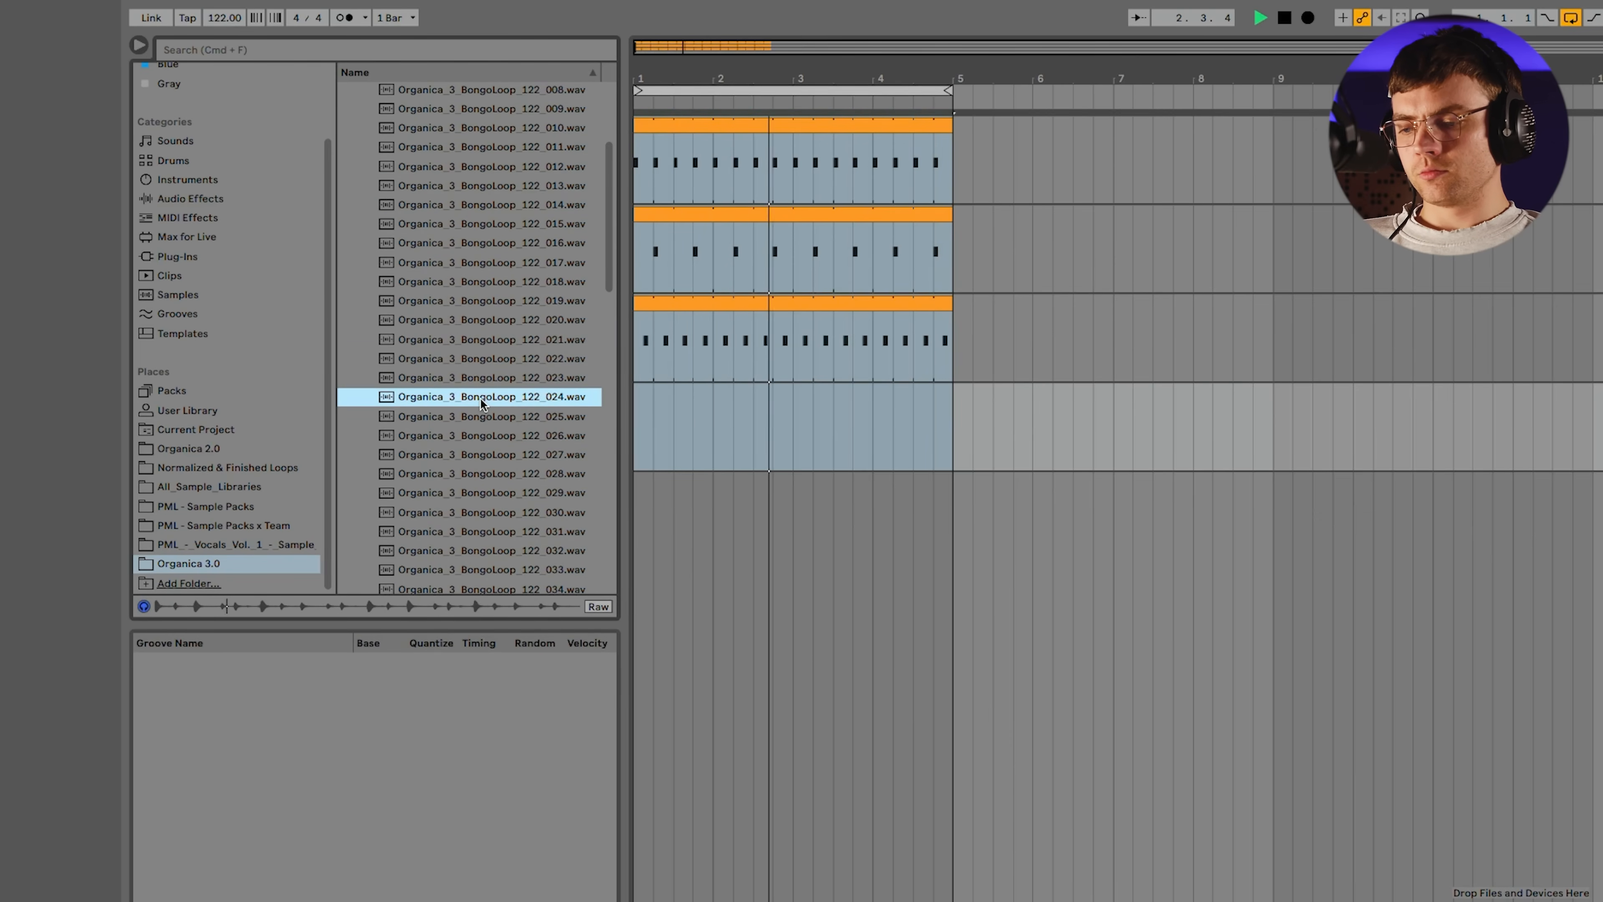
pyautogui.click(481, 436)
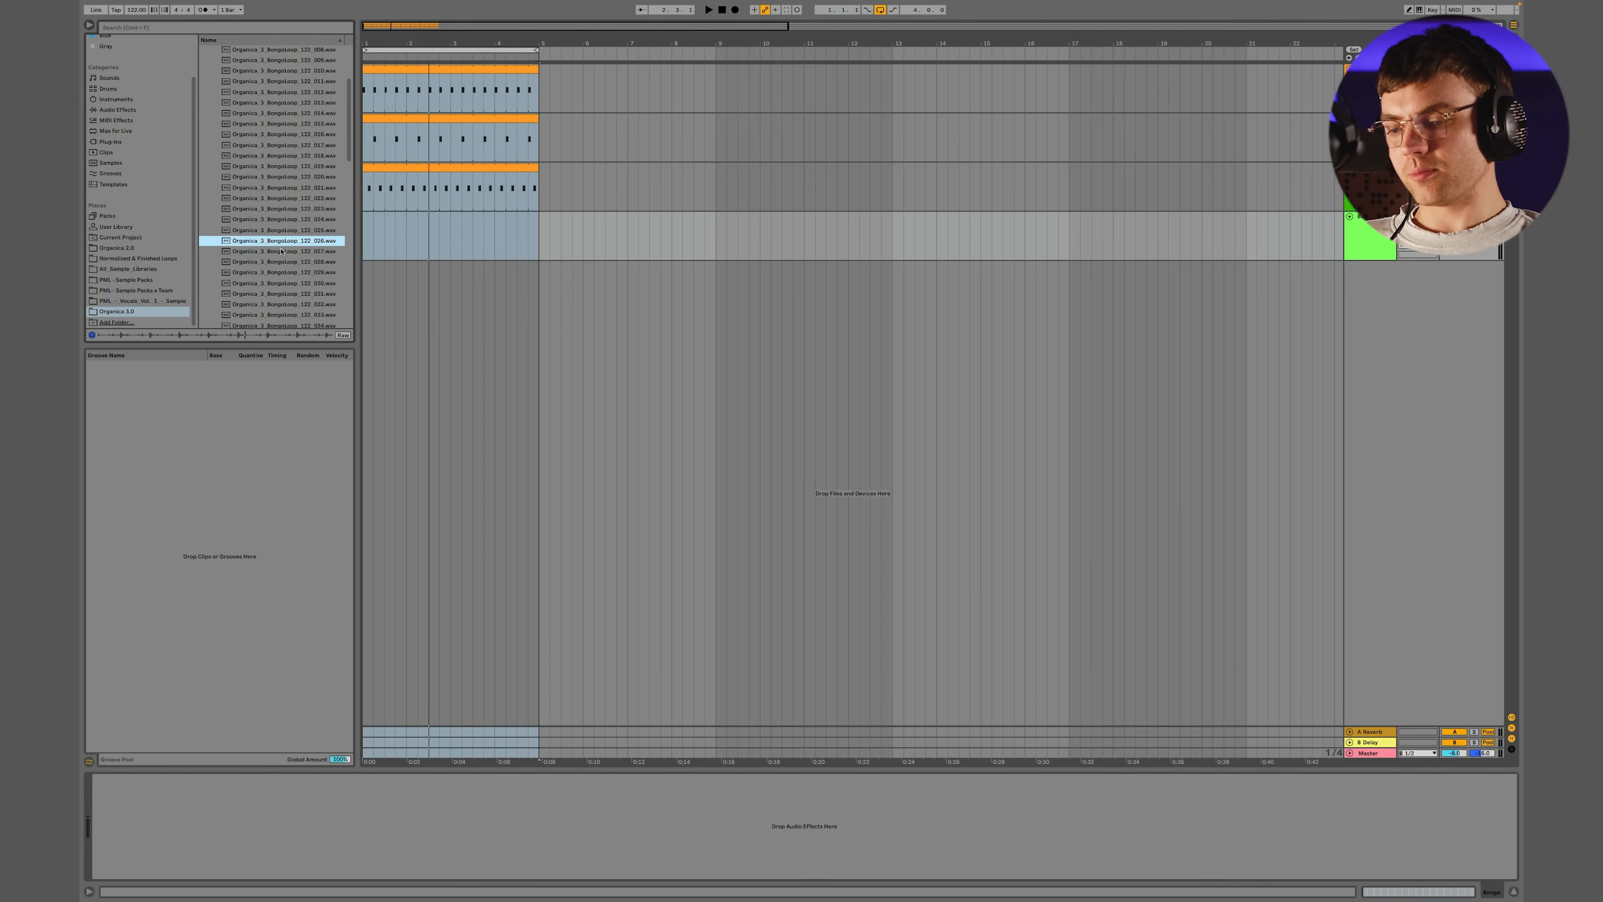
# Place Organica_3_BongoLoop_122_026 at bar 1 of the Bongo track and lower the track's volume while listening to the groove
pyautogui.moveTo(270, 243); pyautogui.dragTo(379, 238)
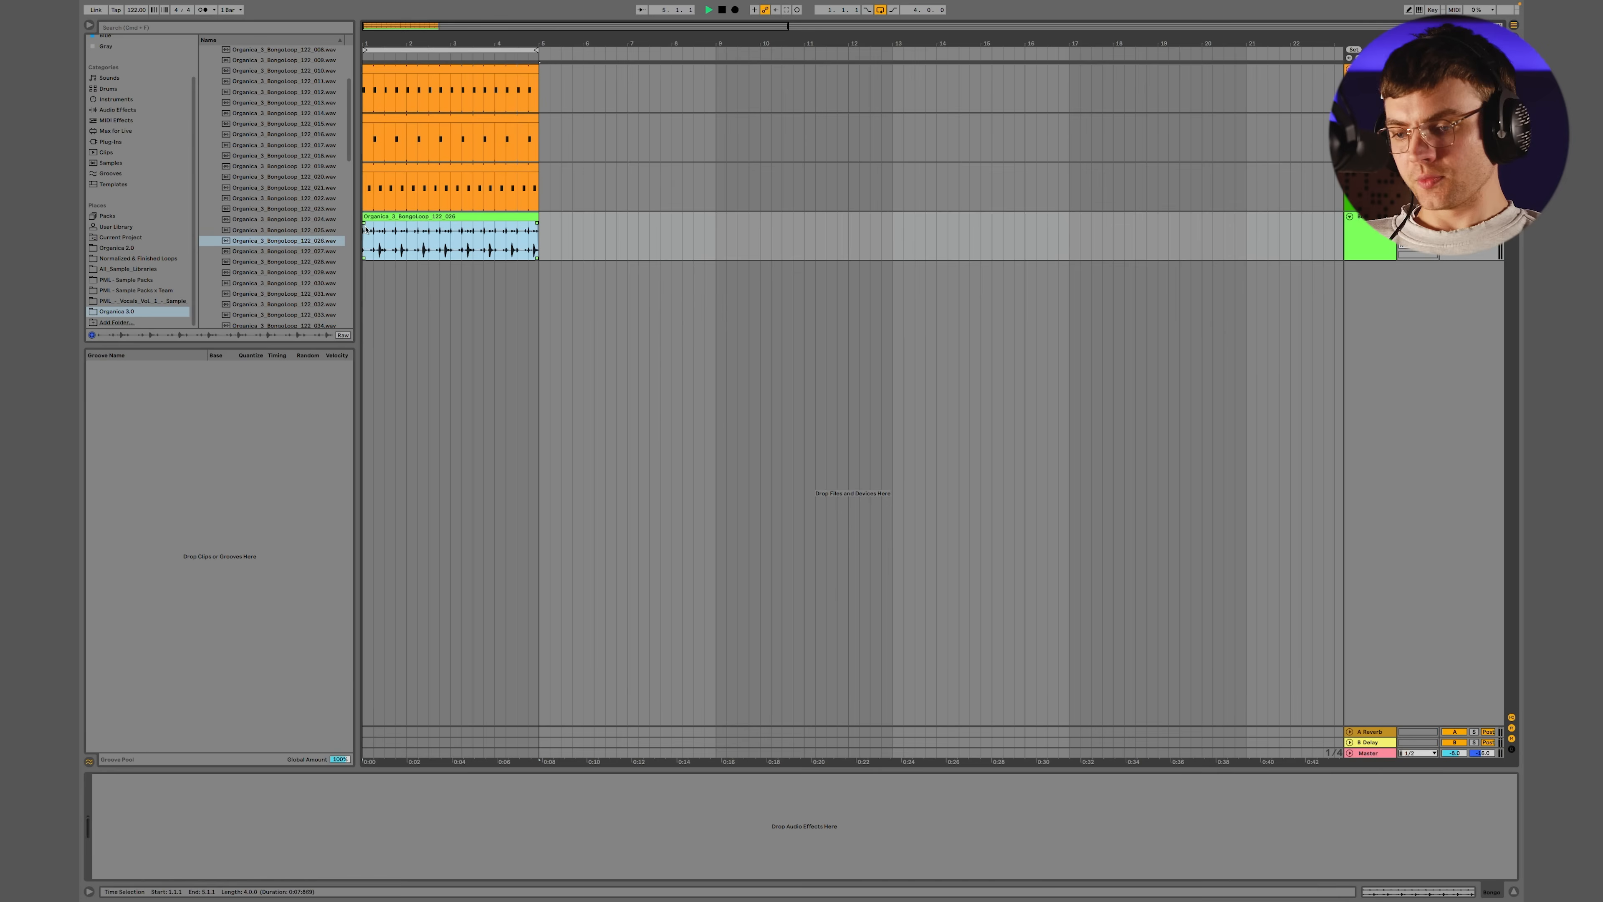
pyautogui.press('space')
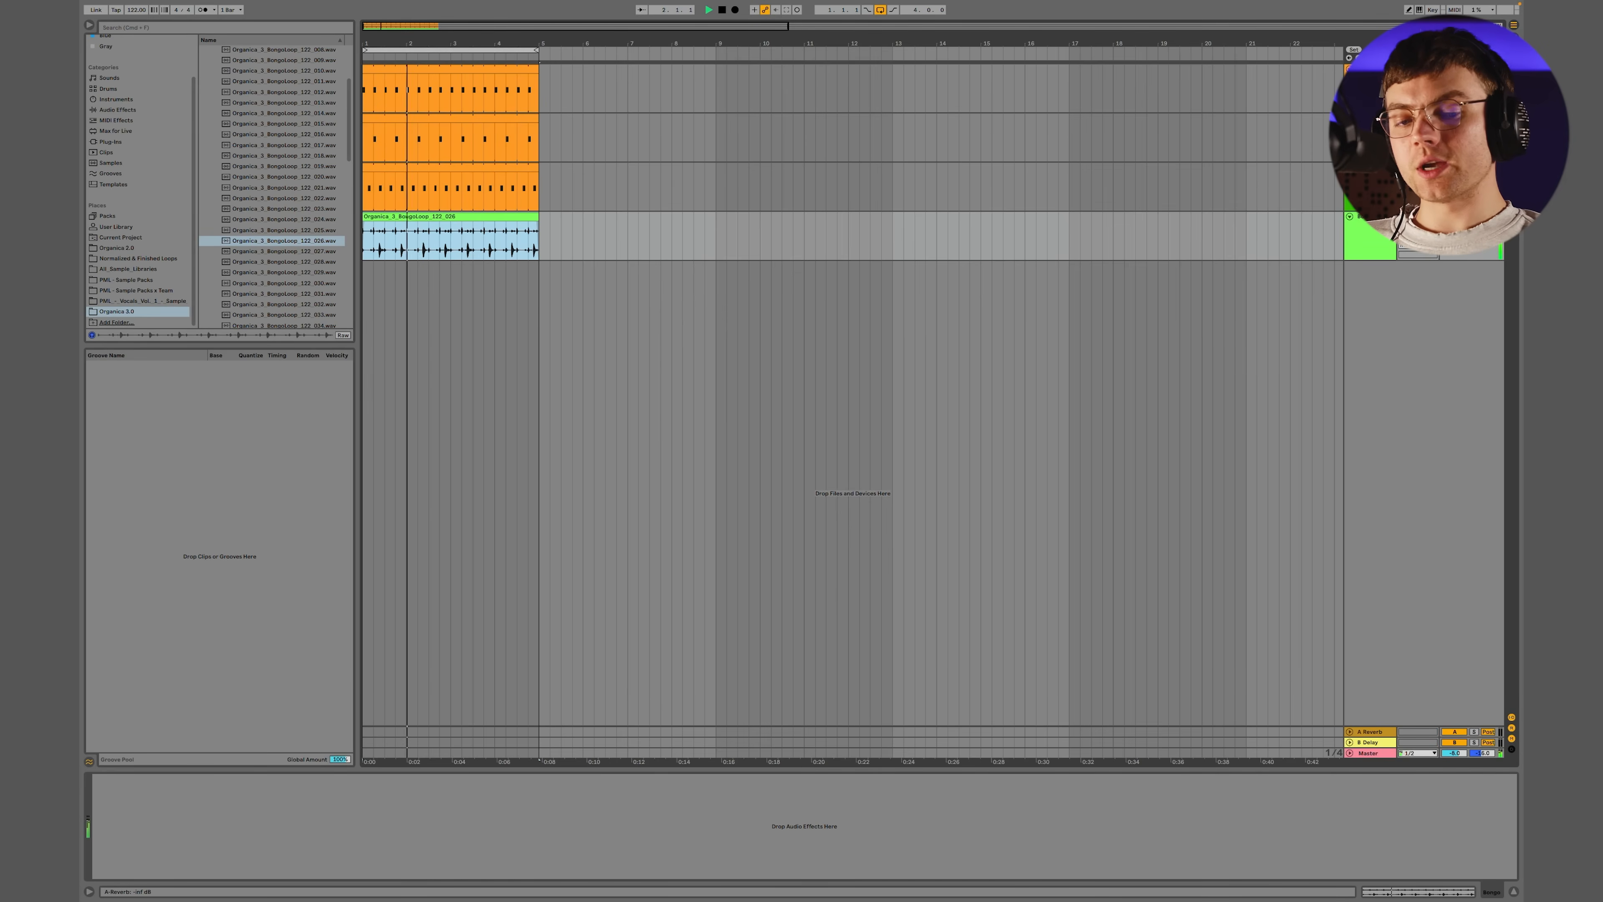
pyautogui.moveTo(1454, 227); pyautogui.dragTo(1454, 279)
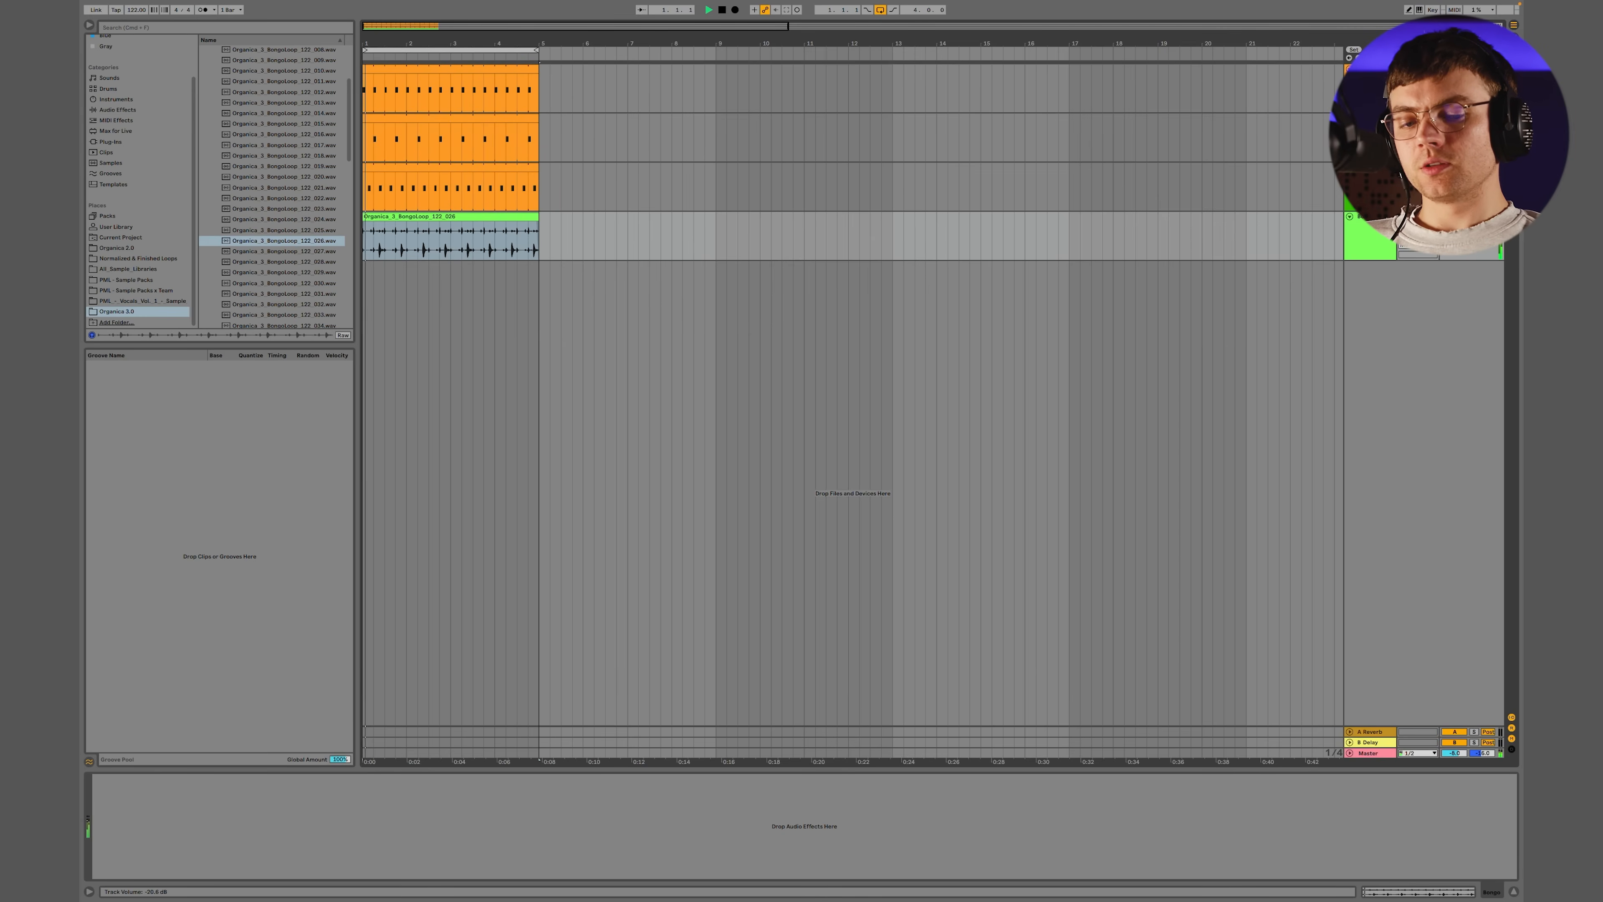
pyautogui.press('space')
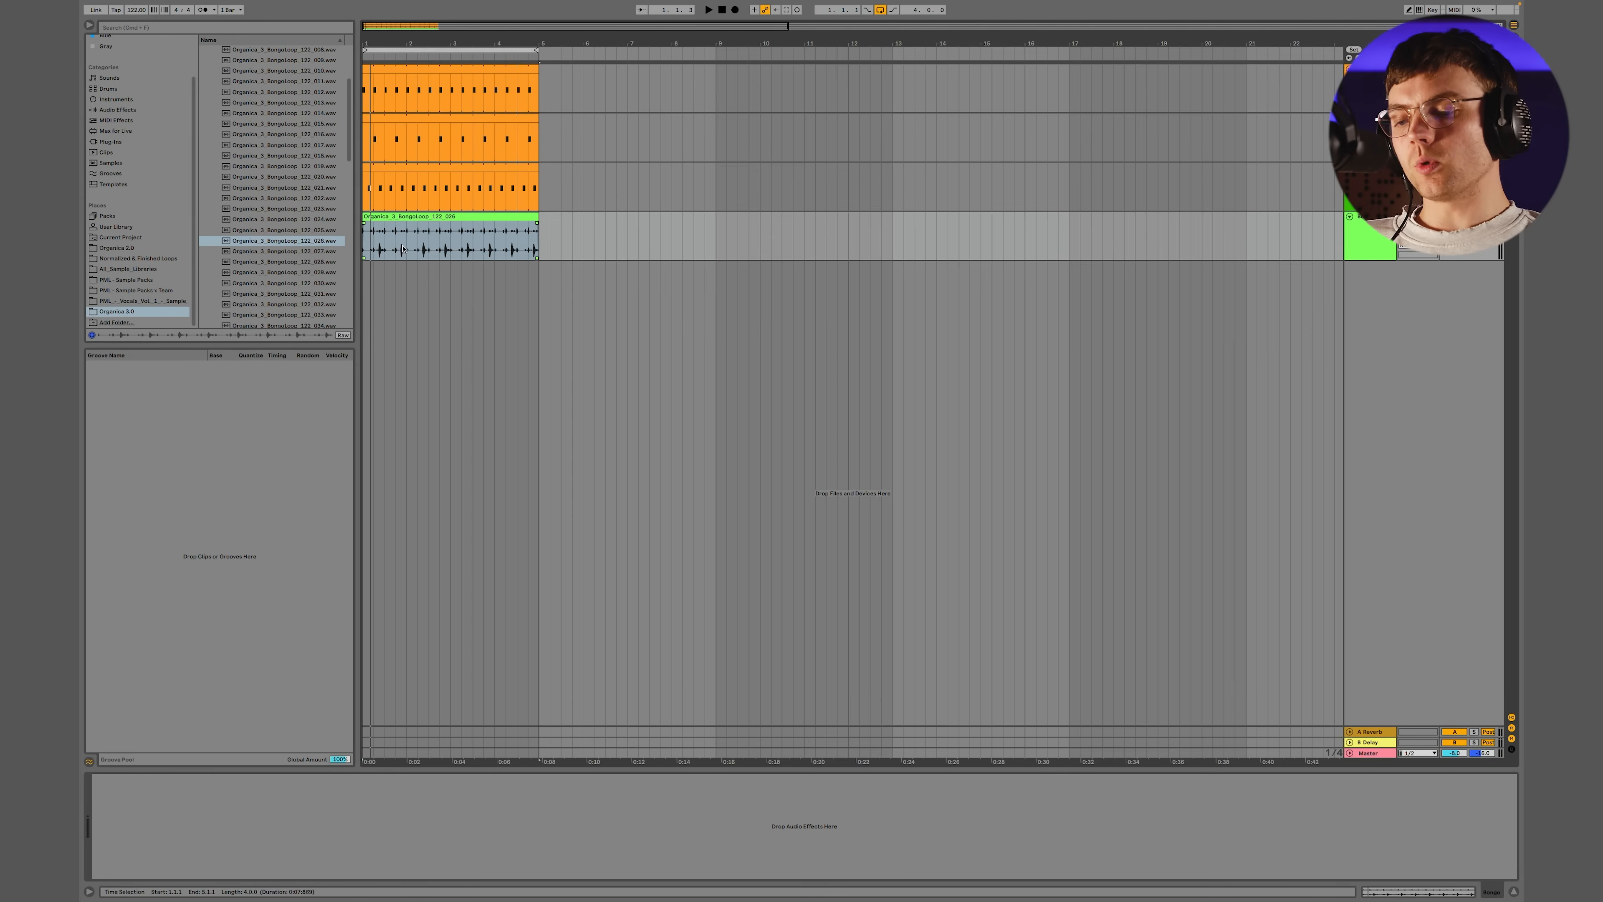
# Mark the second beat of the bongo clip, from 1.2.1 to 1.3.1, and select the whole clip
pyautogui.moveTo(373, 249); pyautogui.dragTo(384, 249)
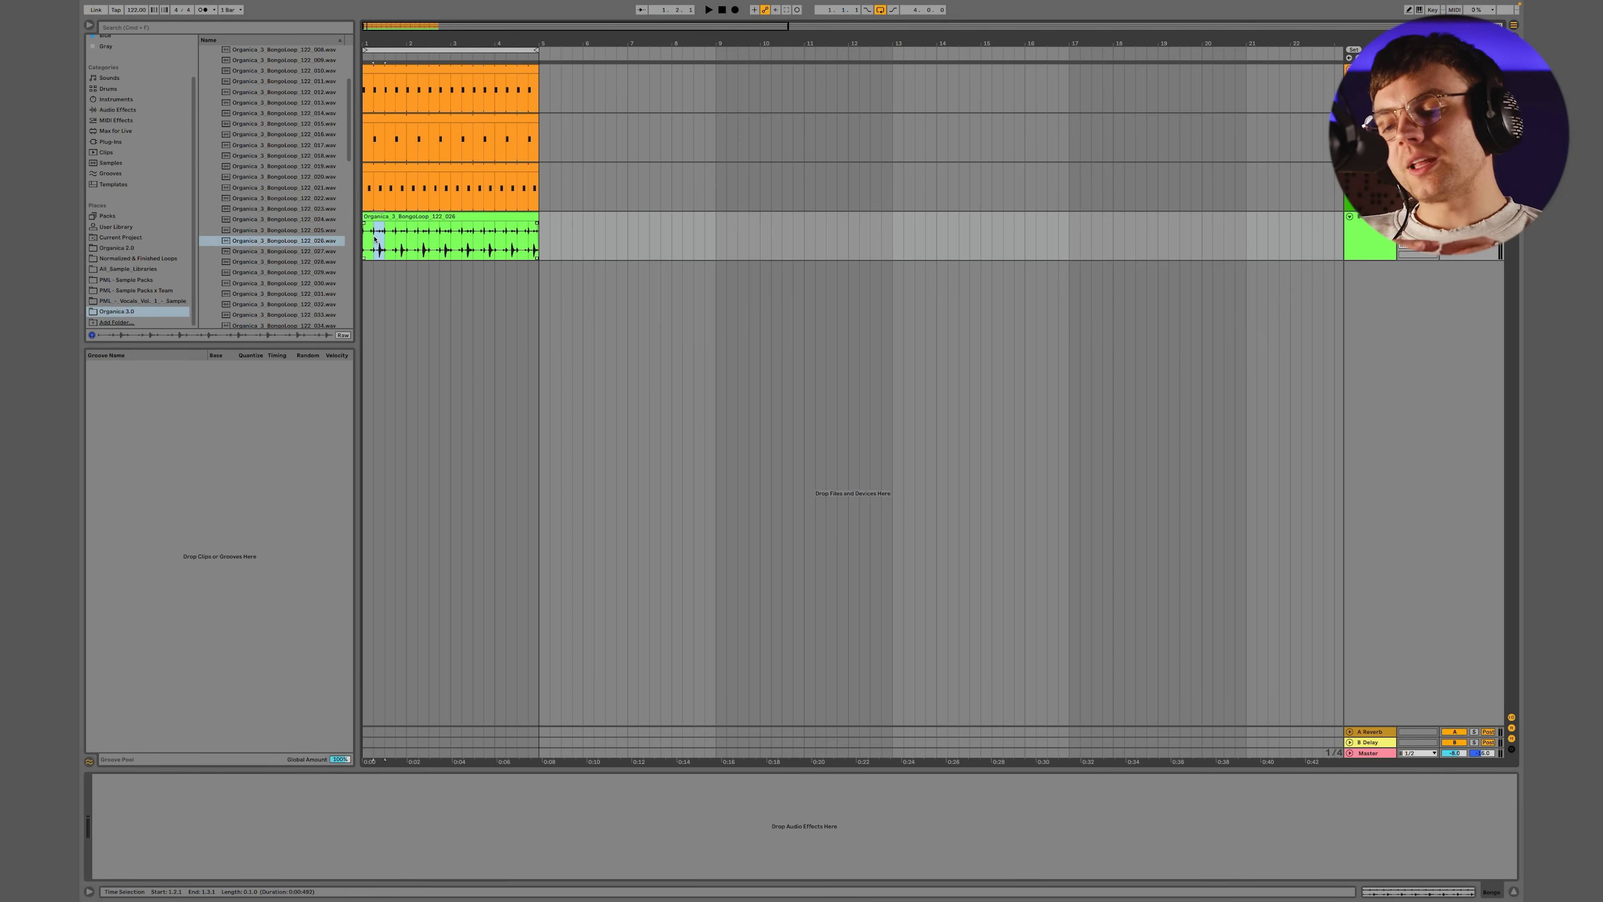
pyautogui.click(398, 216)
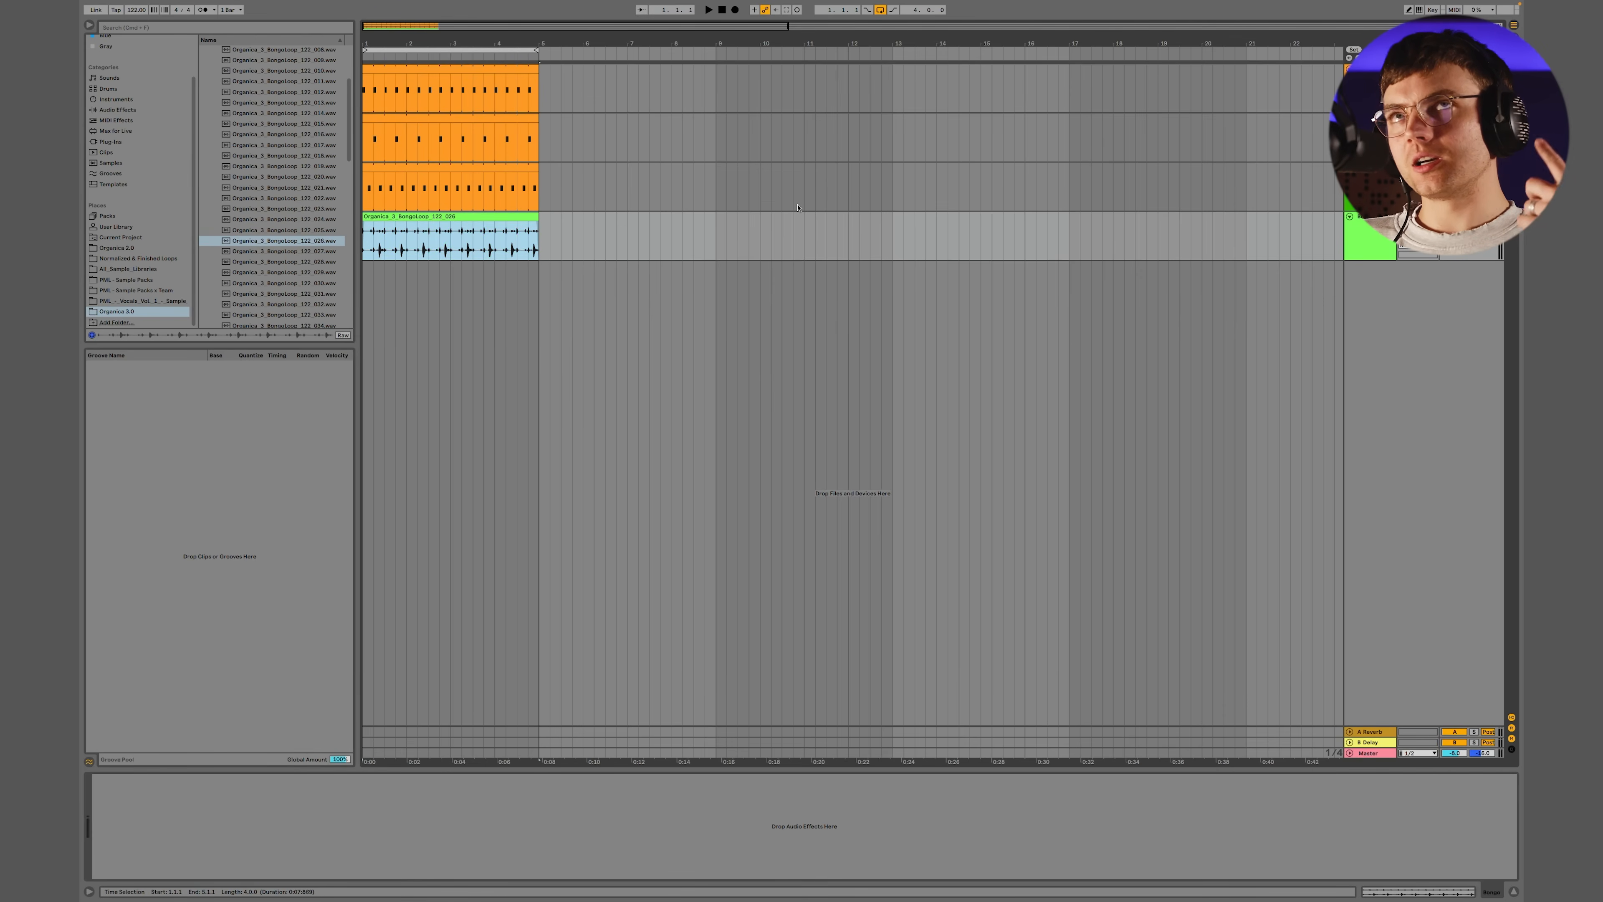
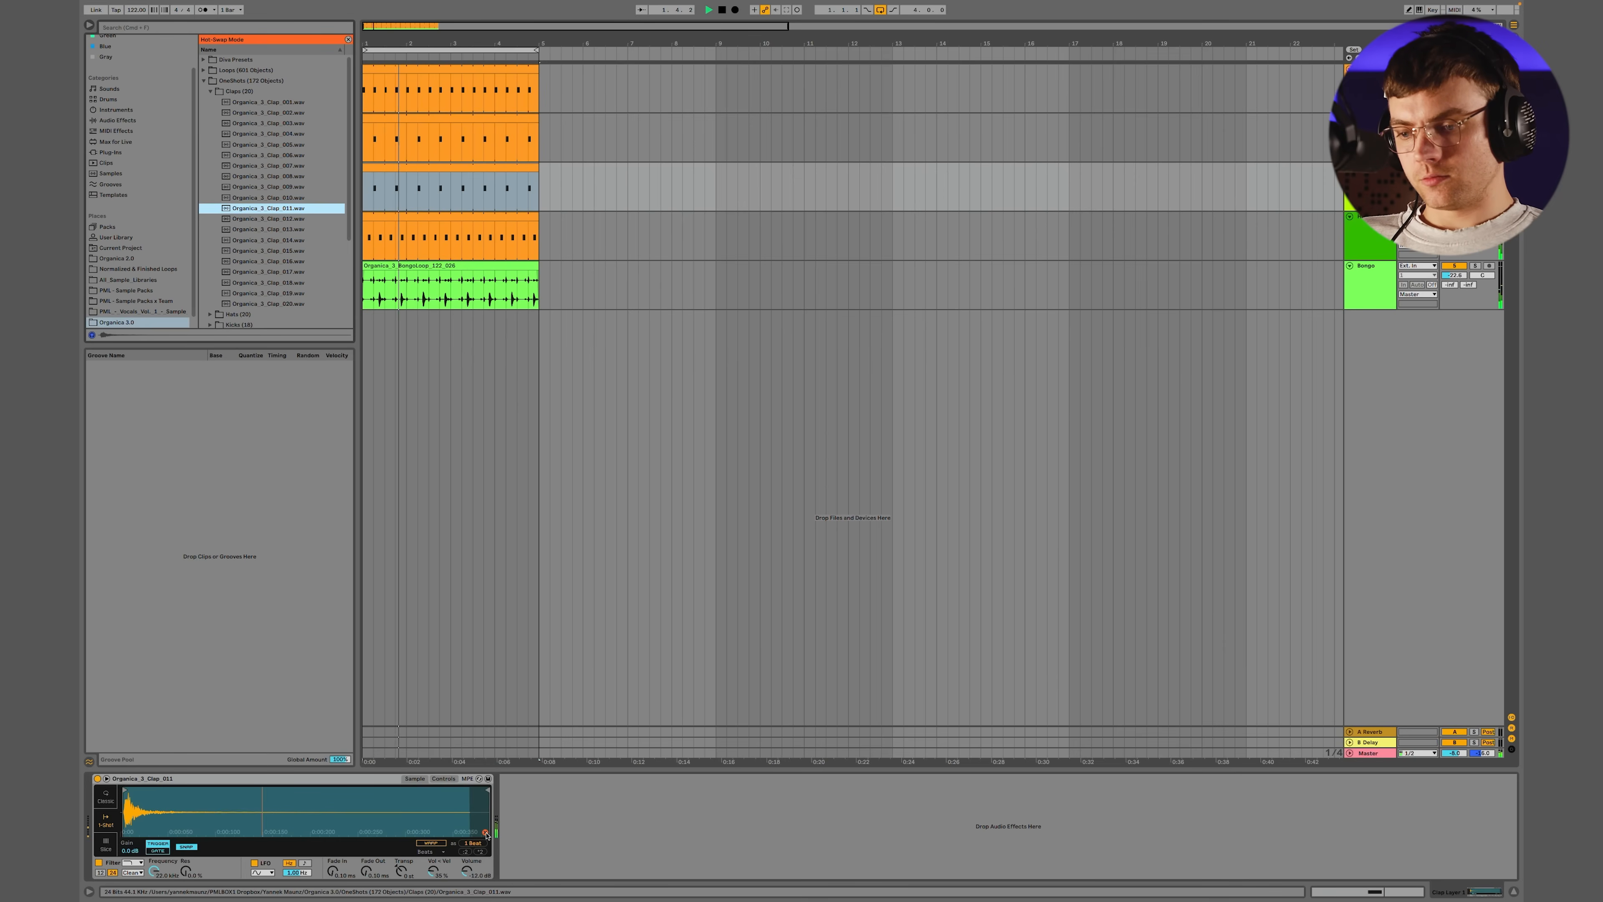
# Audition Organica_3_Clap_012 and 013 as the second clap layer's sample during playback and swap in Organica_3_Clap_014
pyautogui.press('Down')
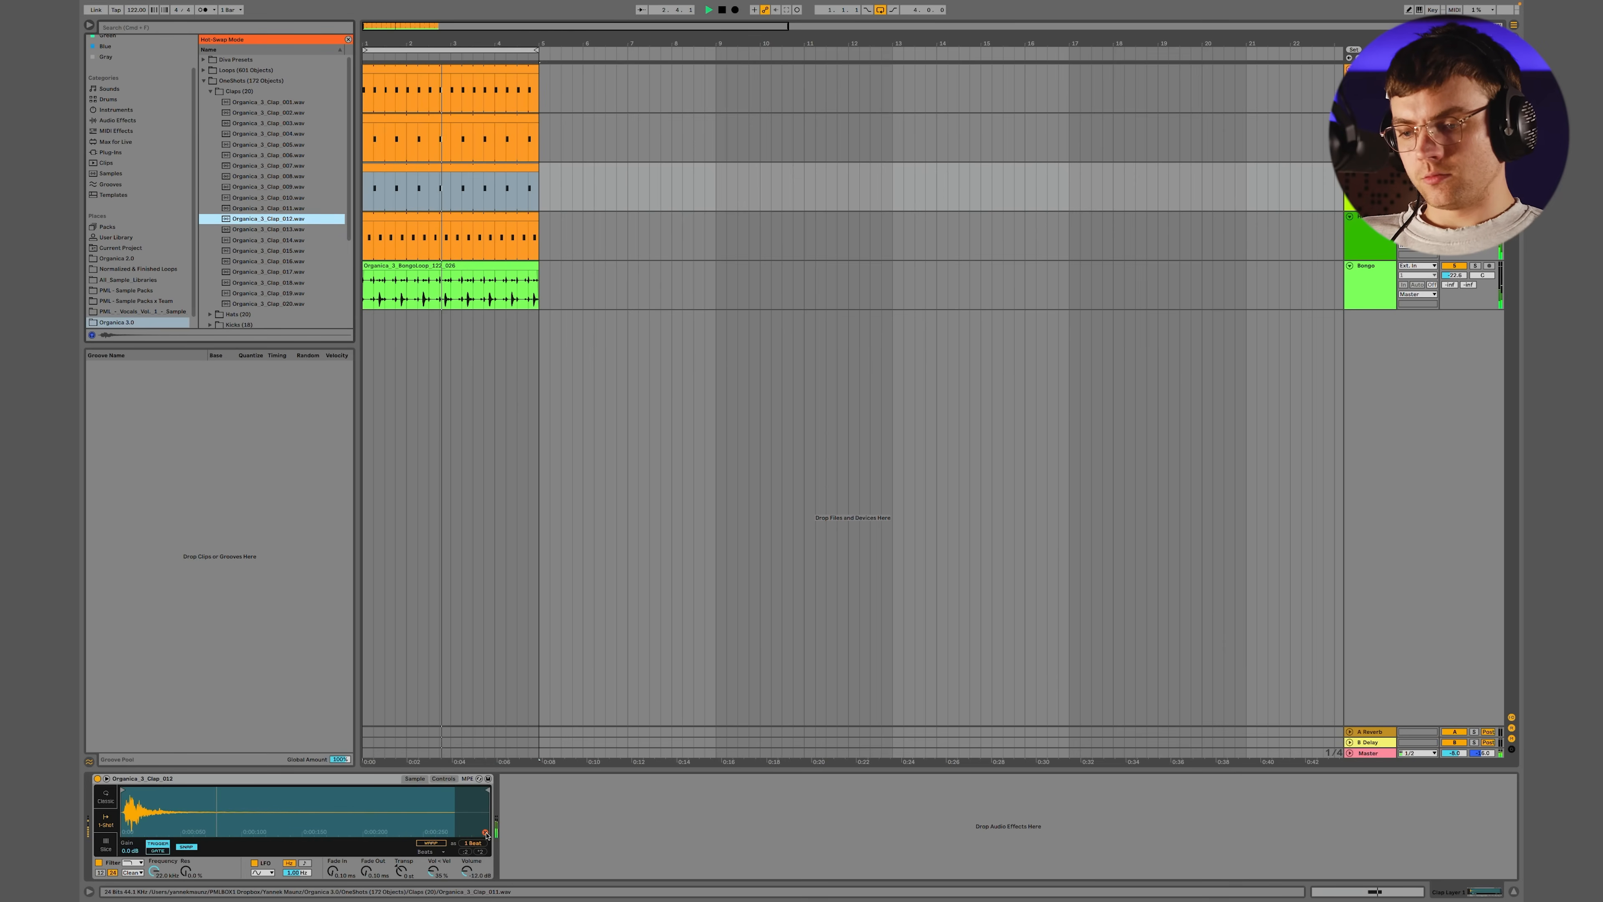
pyautogui.press('Down')
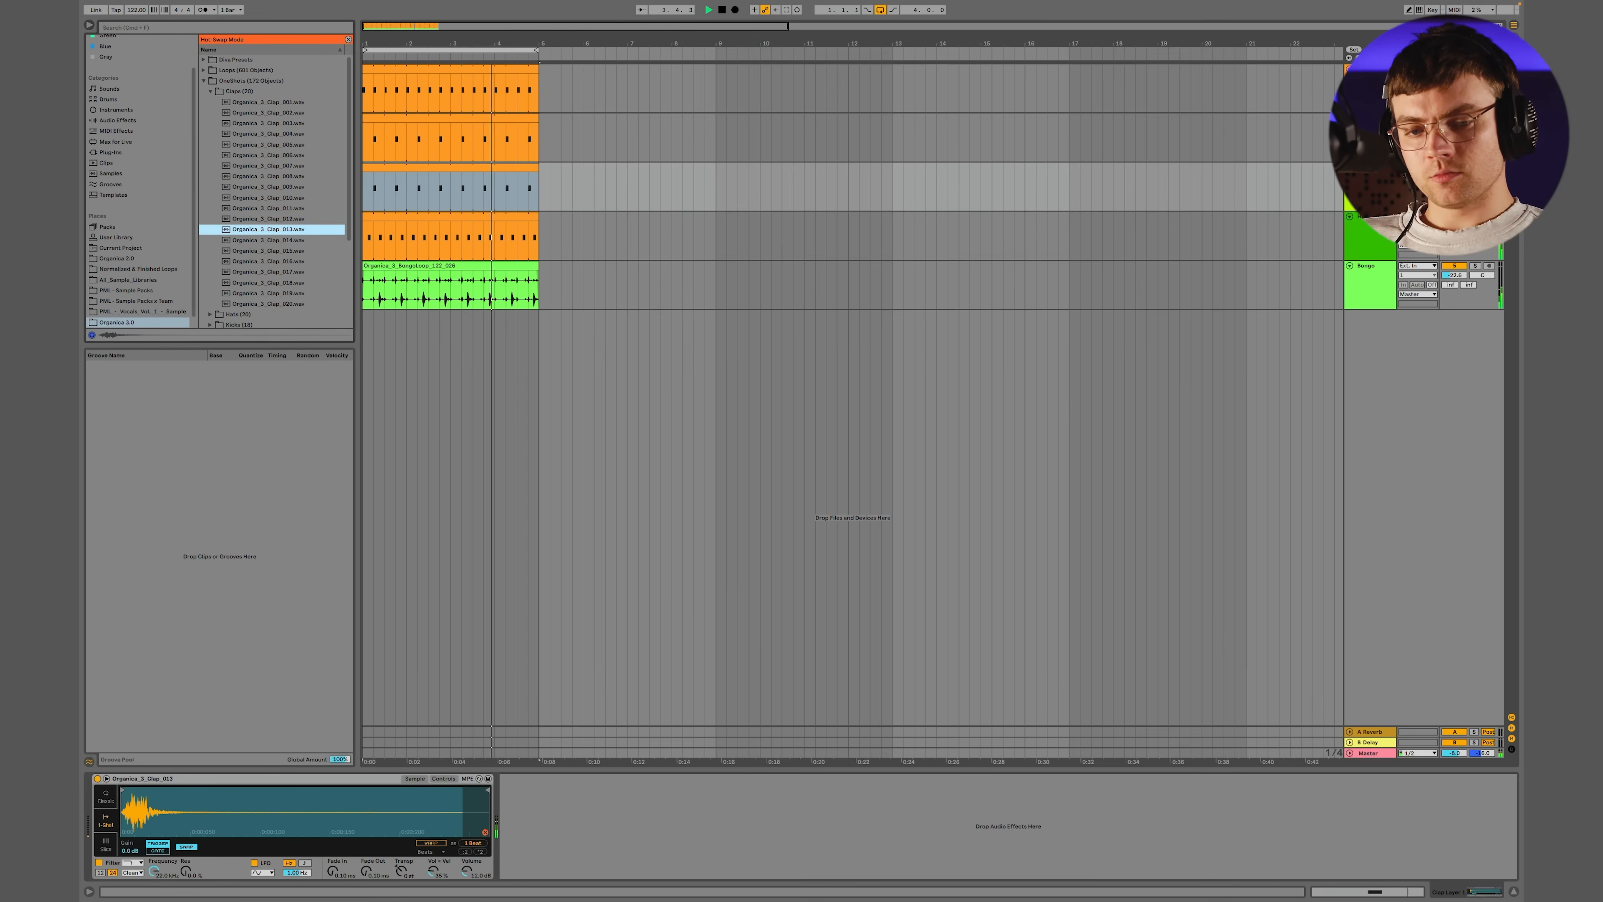
pyautogui.press('q')
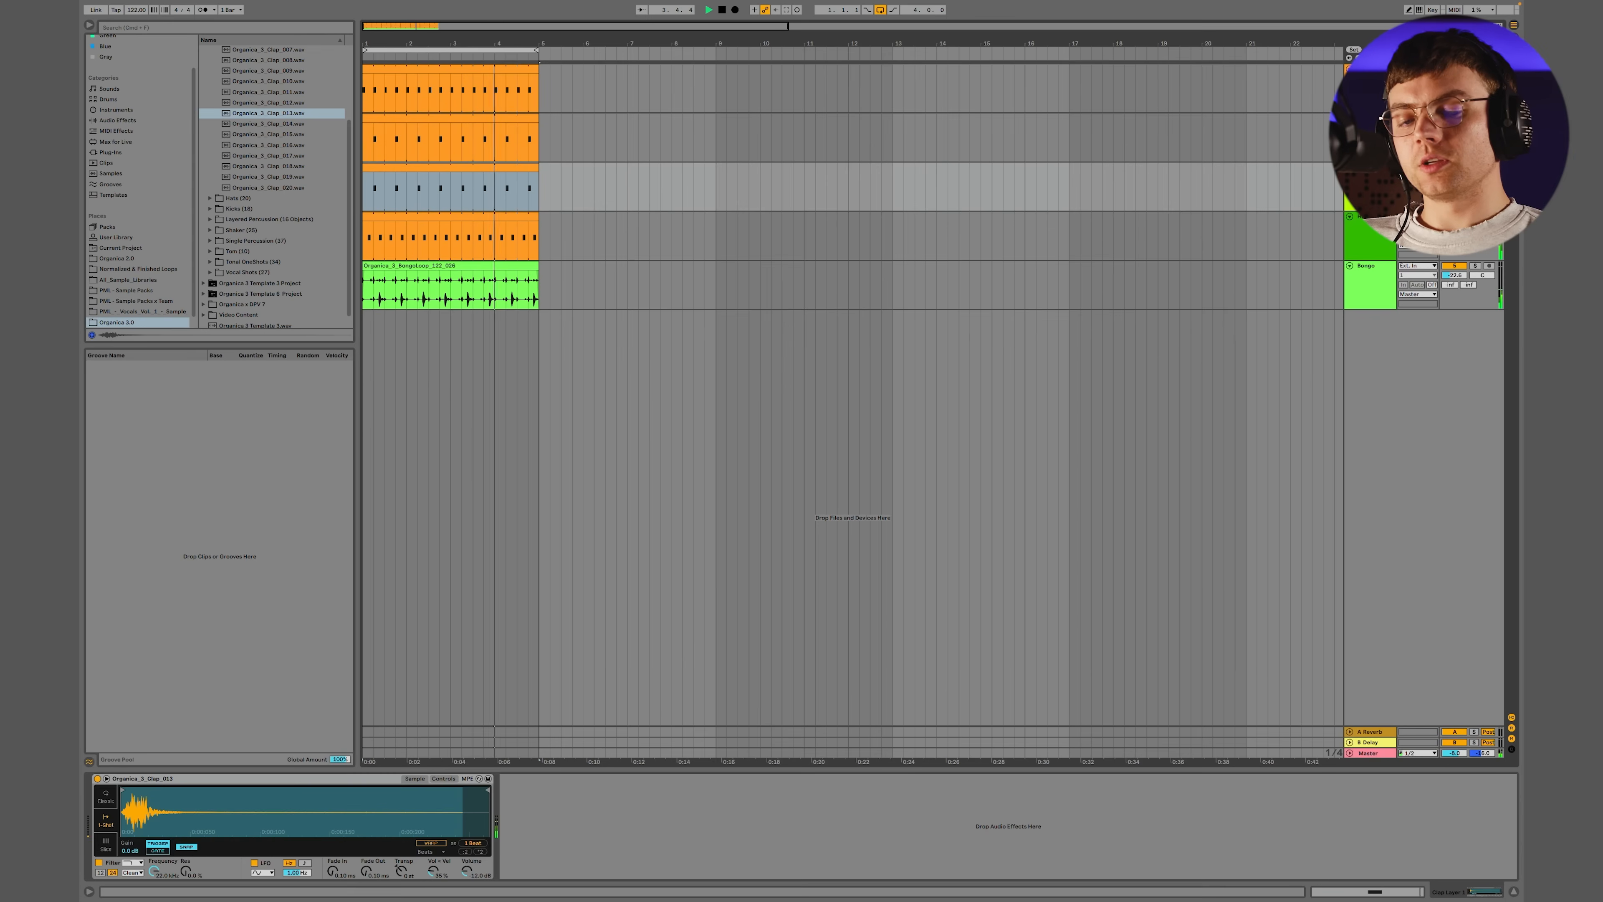
pyautogui.click(484, 831)
pyautogui.press('Down')
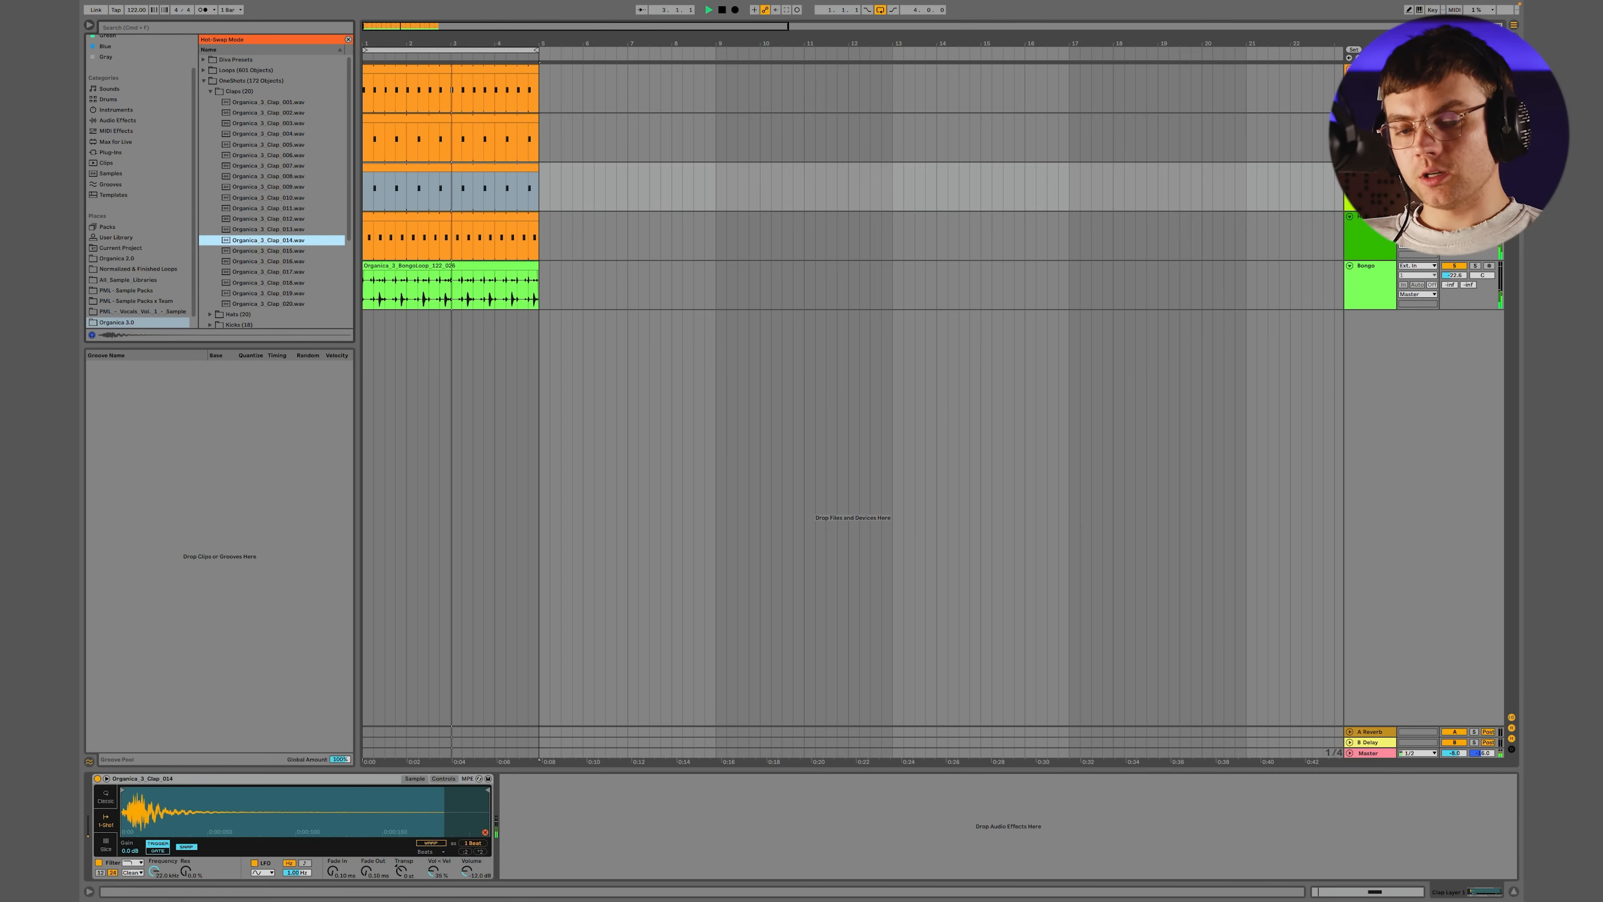
pyautogui.press('Escape')
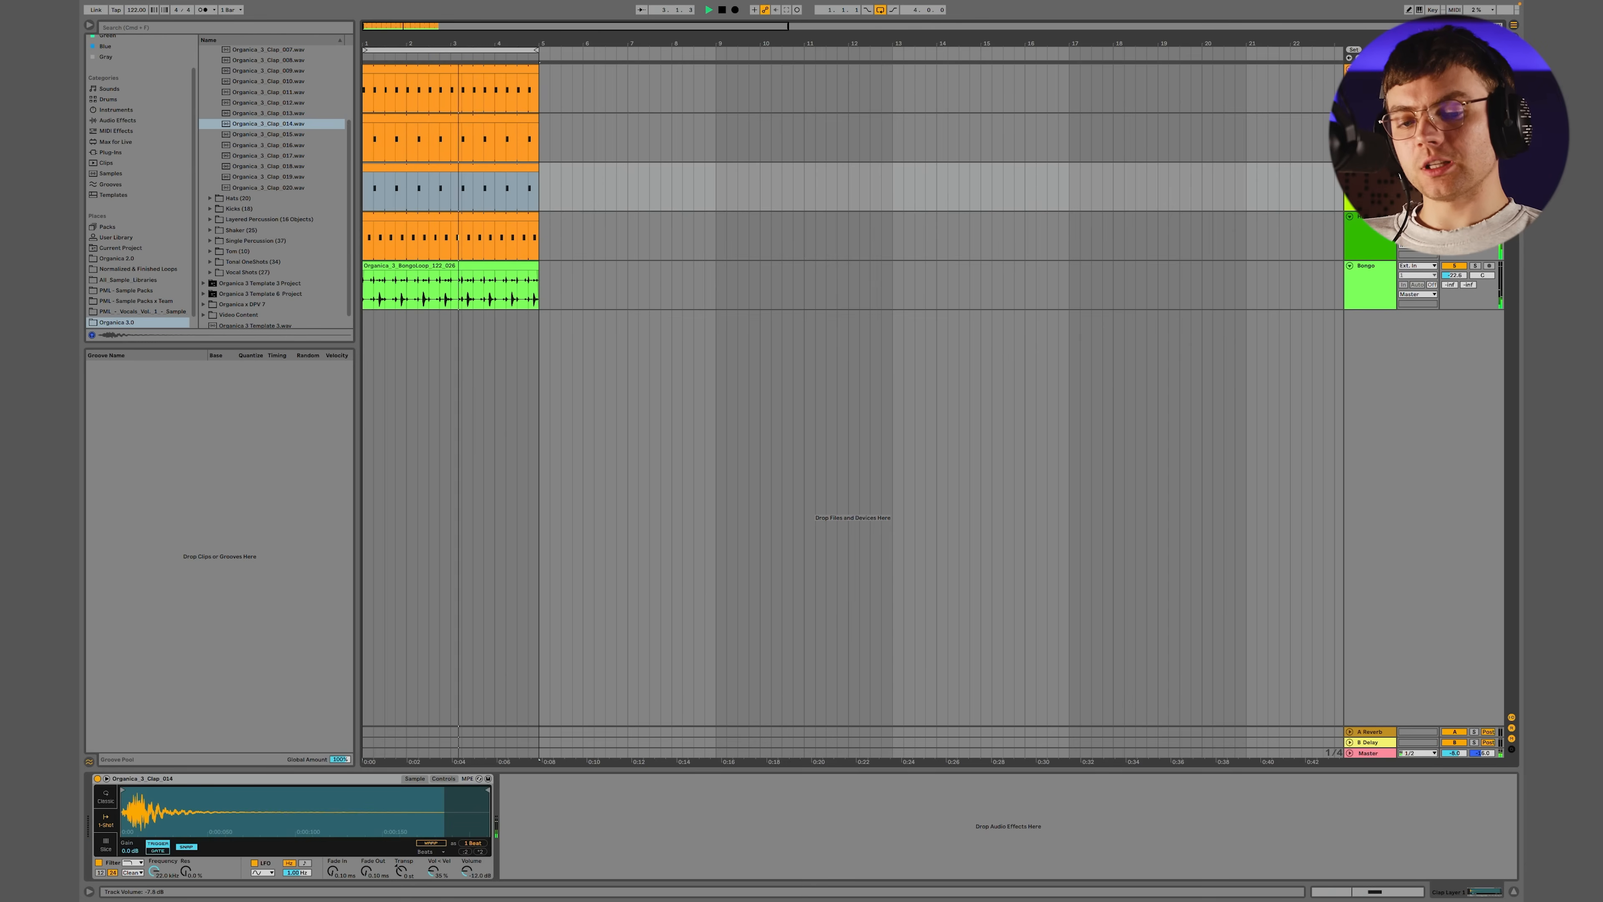
pyautogui.press('space')
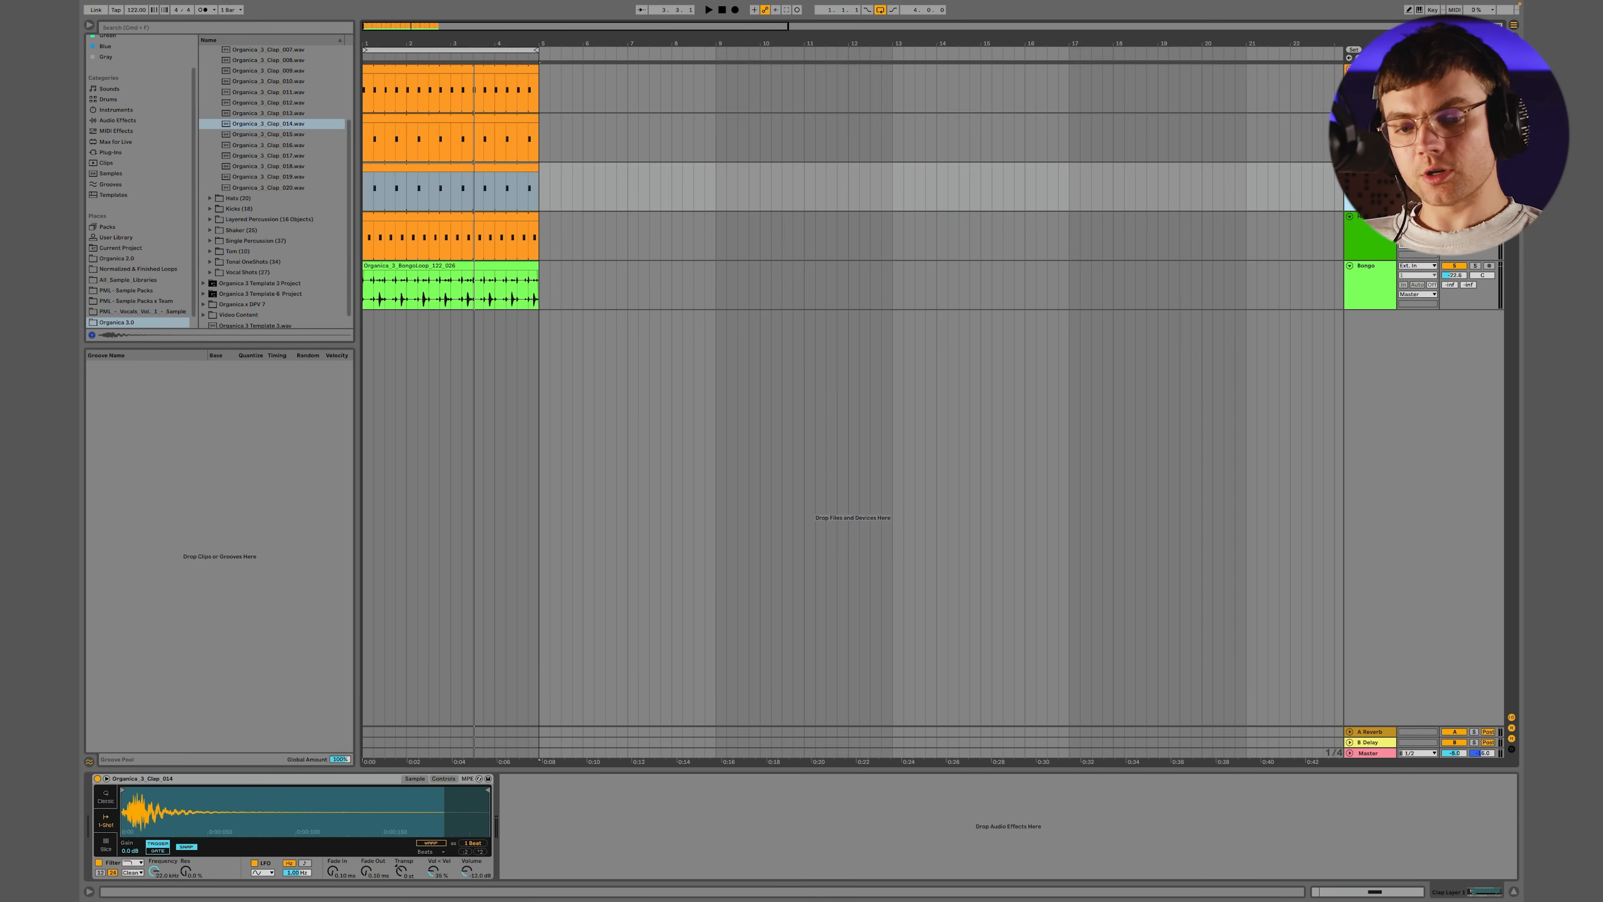
# Duplicate the second clap layer's track and audition Organica_3_Clap_015 through 020 as the new layer's sample while the groove plays
pyautogui.press('super+d')
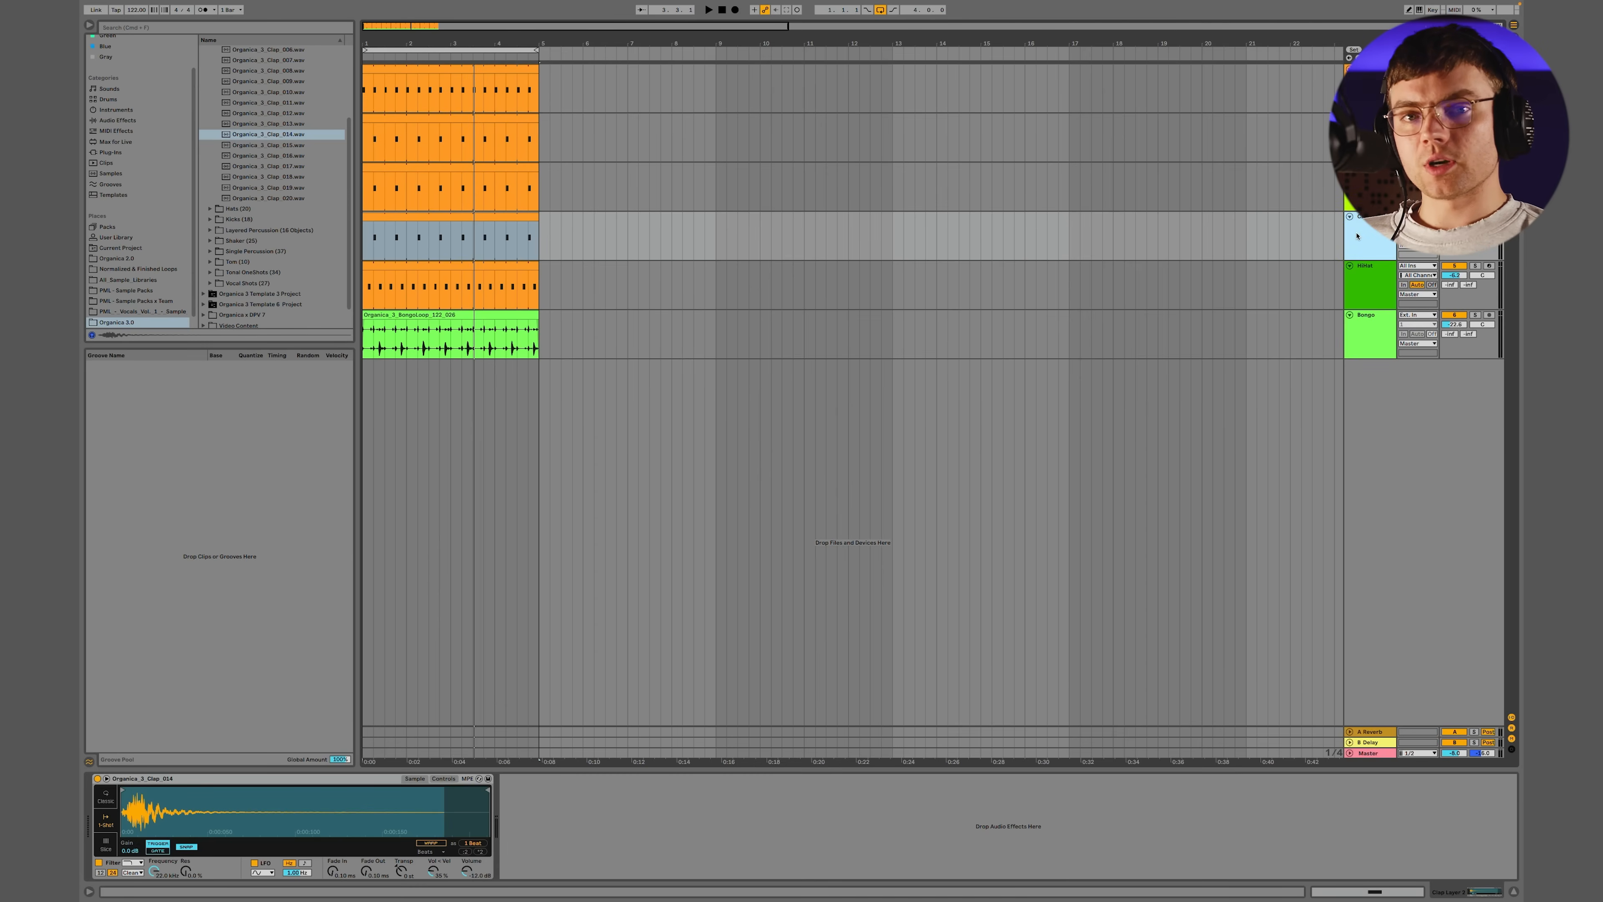
pyautogui.click(485, 832)
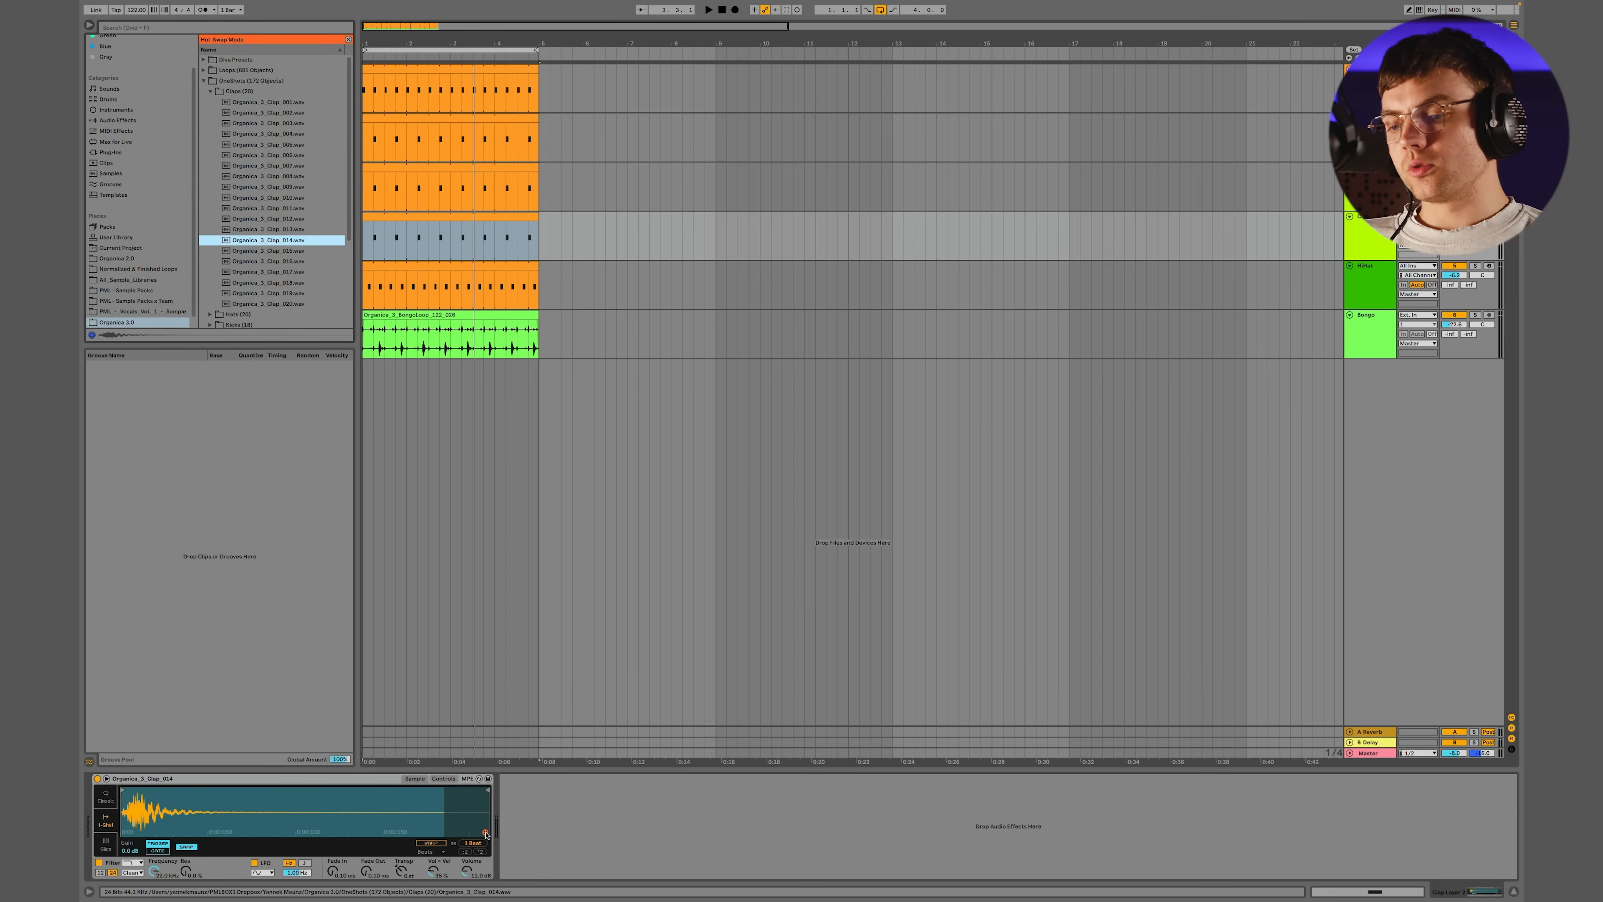
pyautogui.press('space')
pyautogui.press('Down')
pyautogui.press('Down')
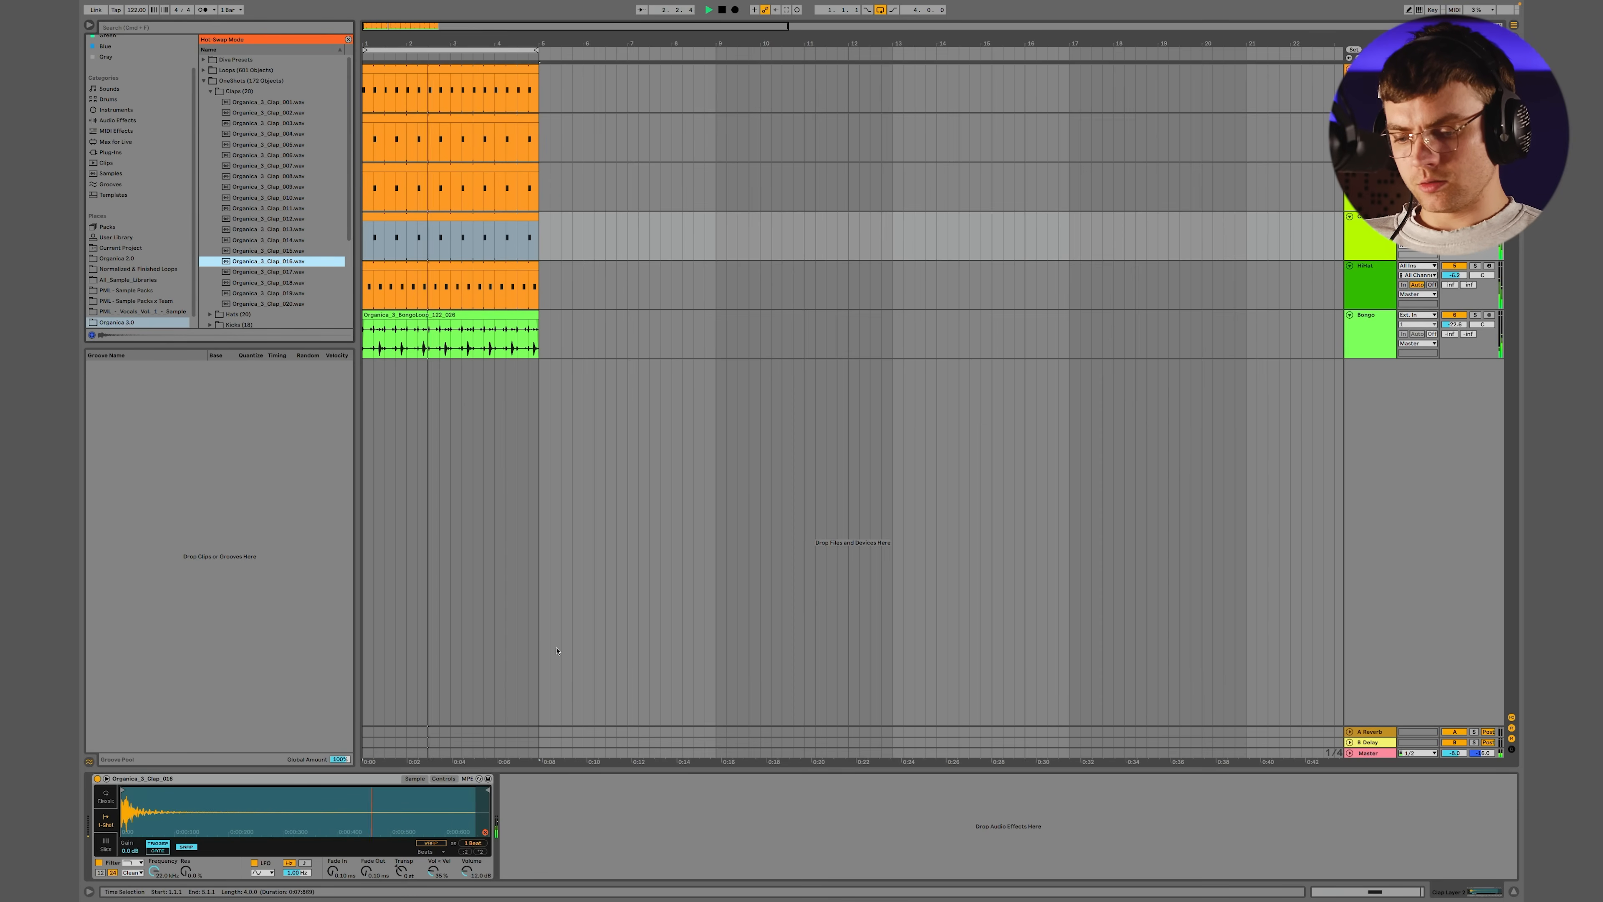
pyautogui.press('Down')
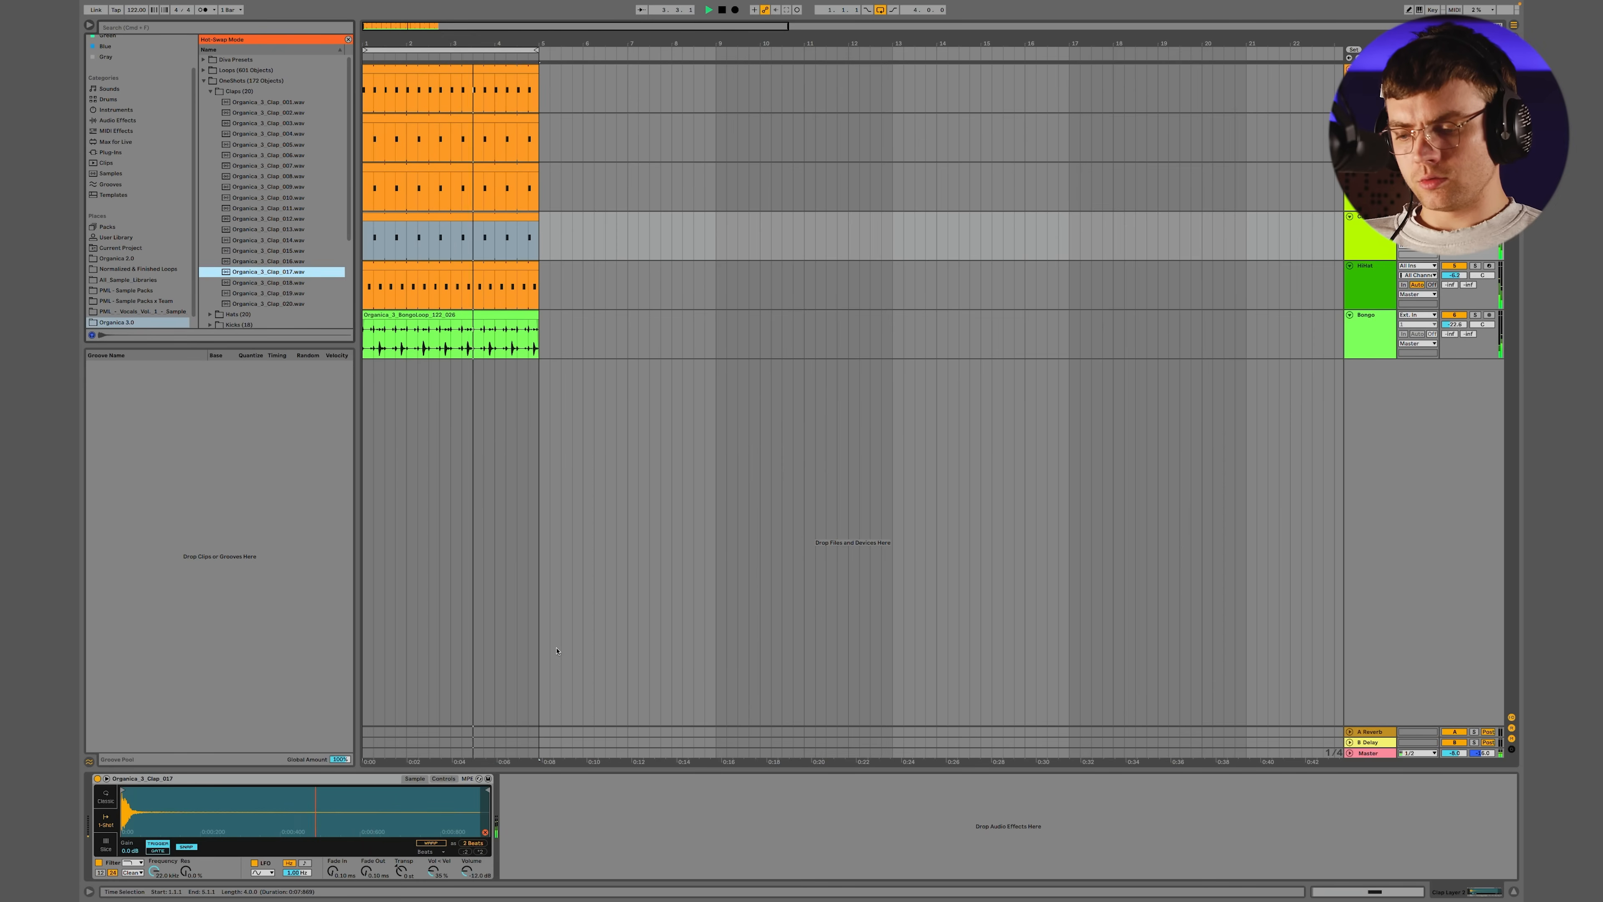
pyautogui.press('Down')
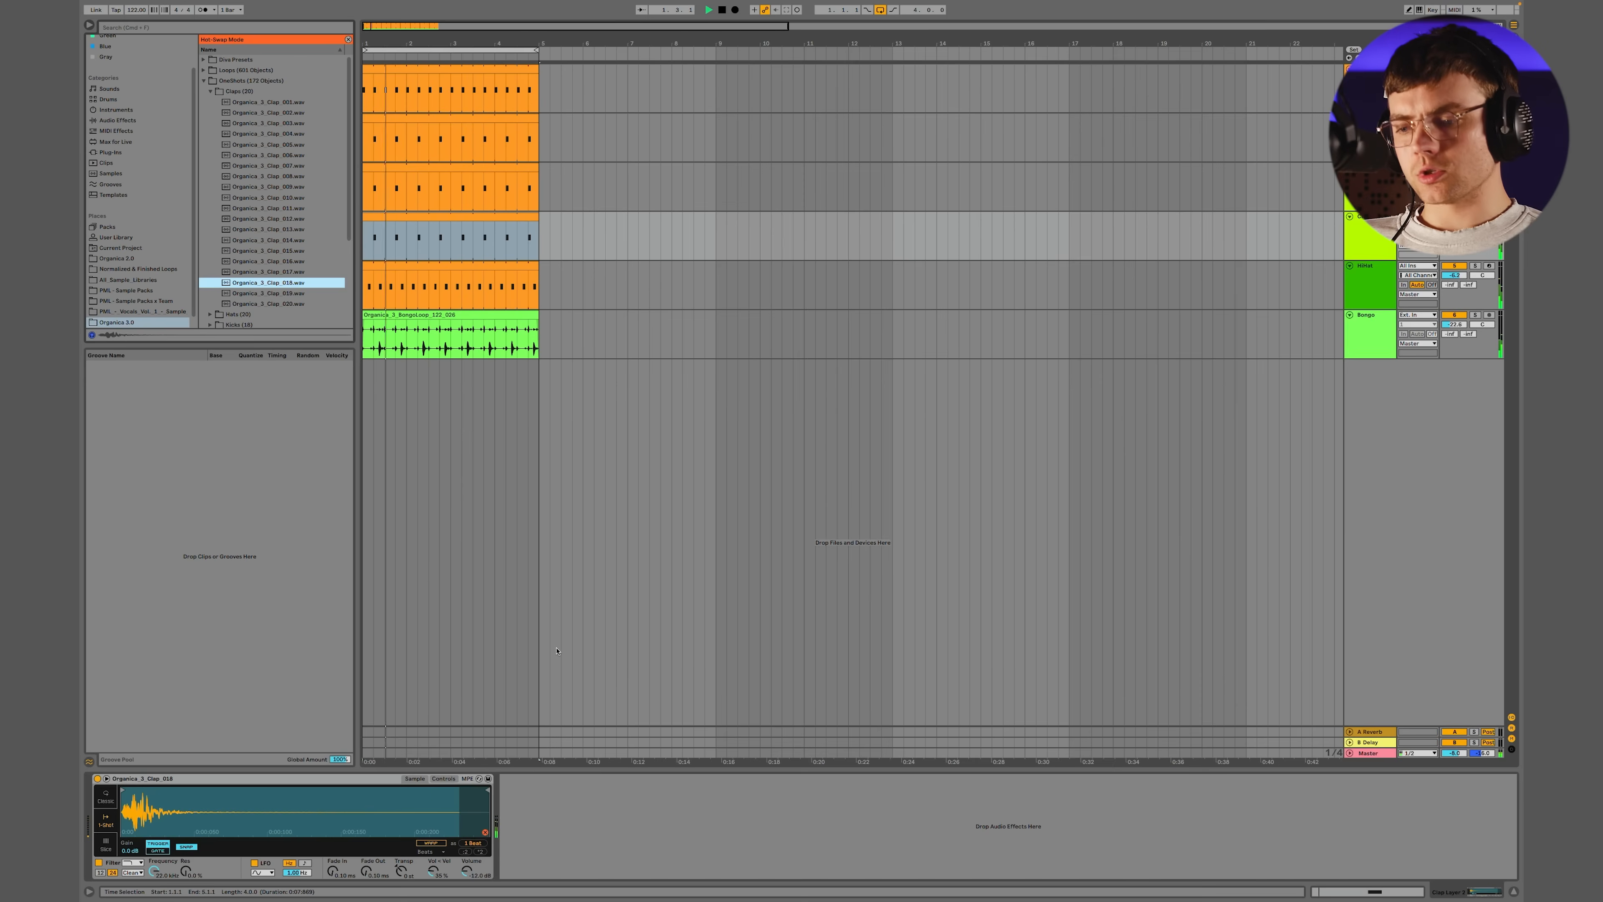
pyautogui.press('Down')
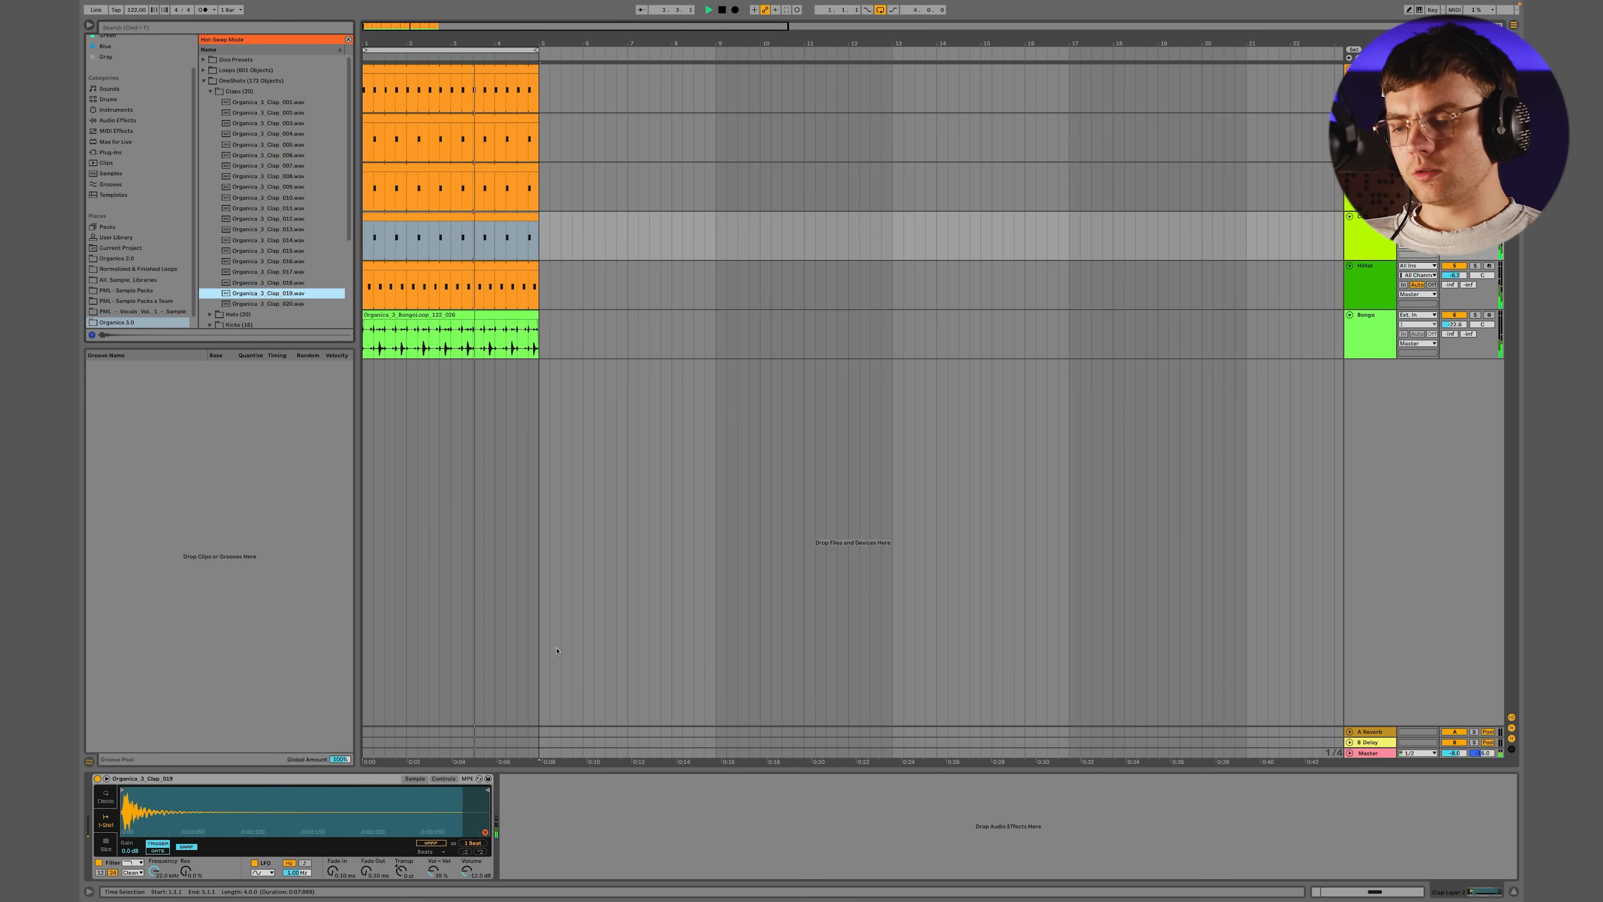
pyautogui.press('Down')
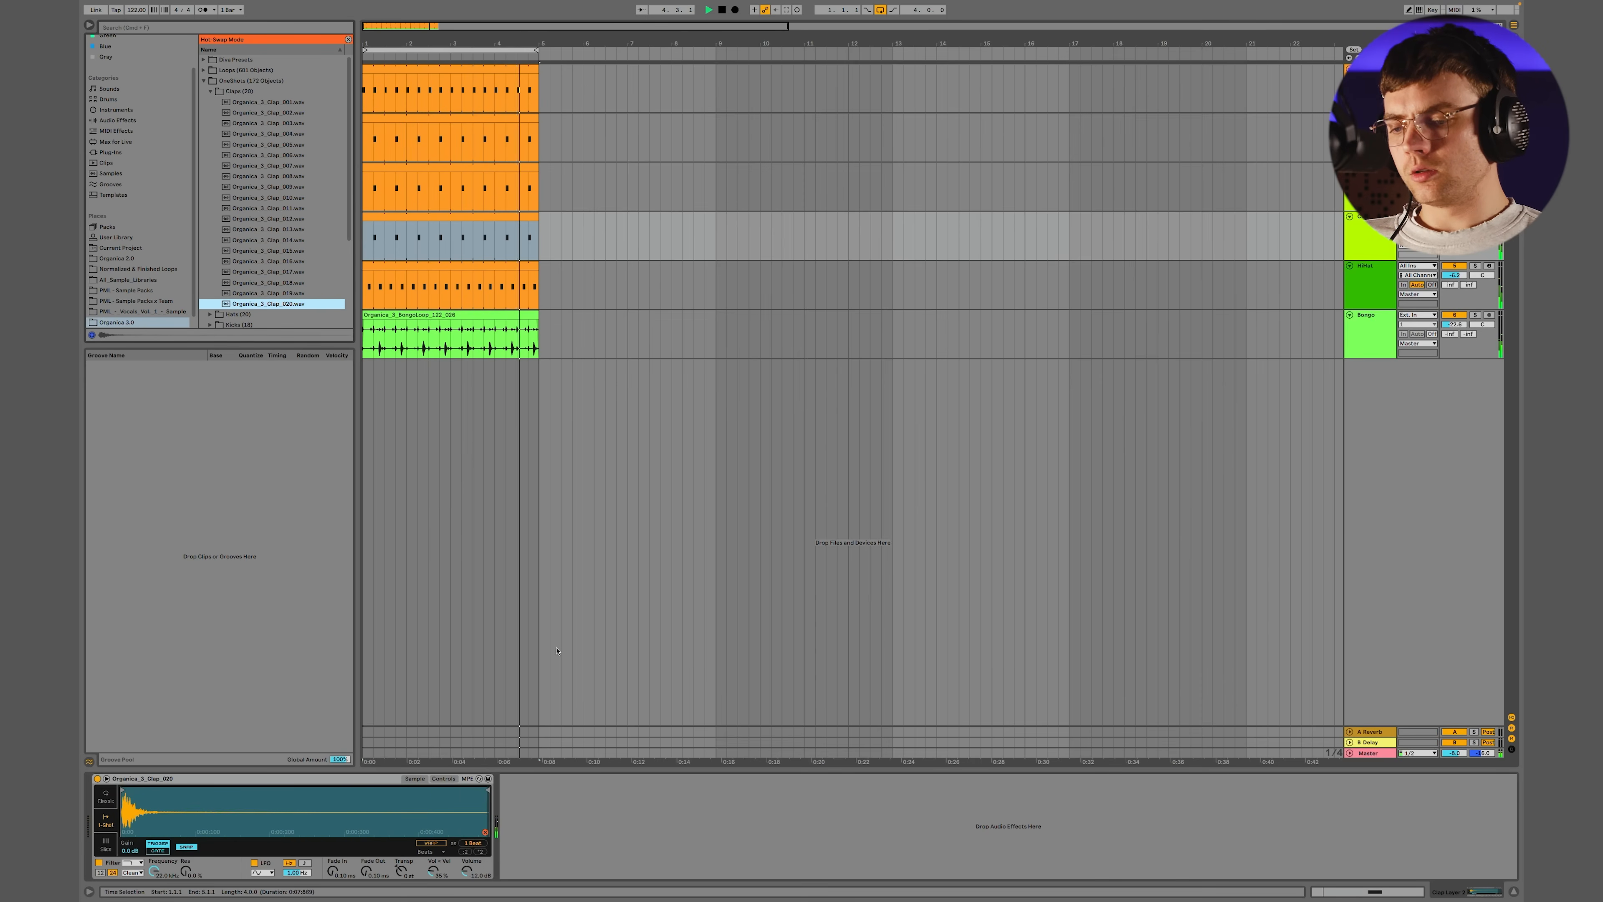
# Compare the new layer's clap samples between 013 and 020 again and settle on Organica_3_Clap_017
pyautogui.press('Up')
pyautogui.press('Up')
pyautogui.press('Up')
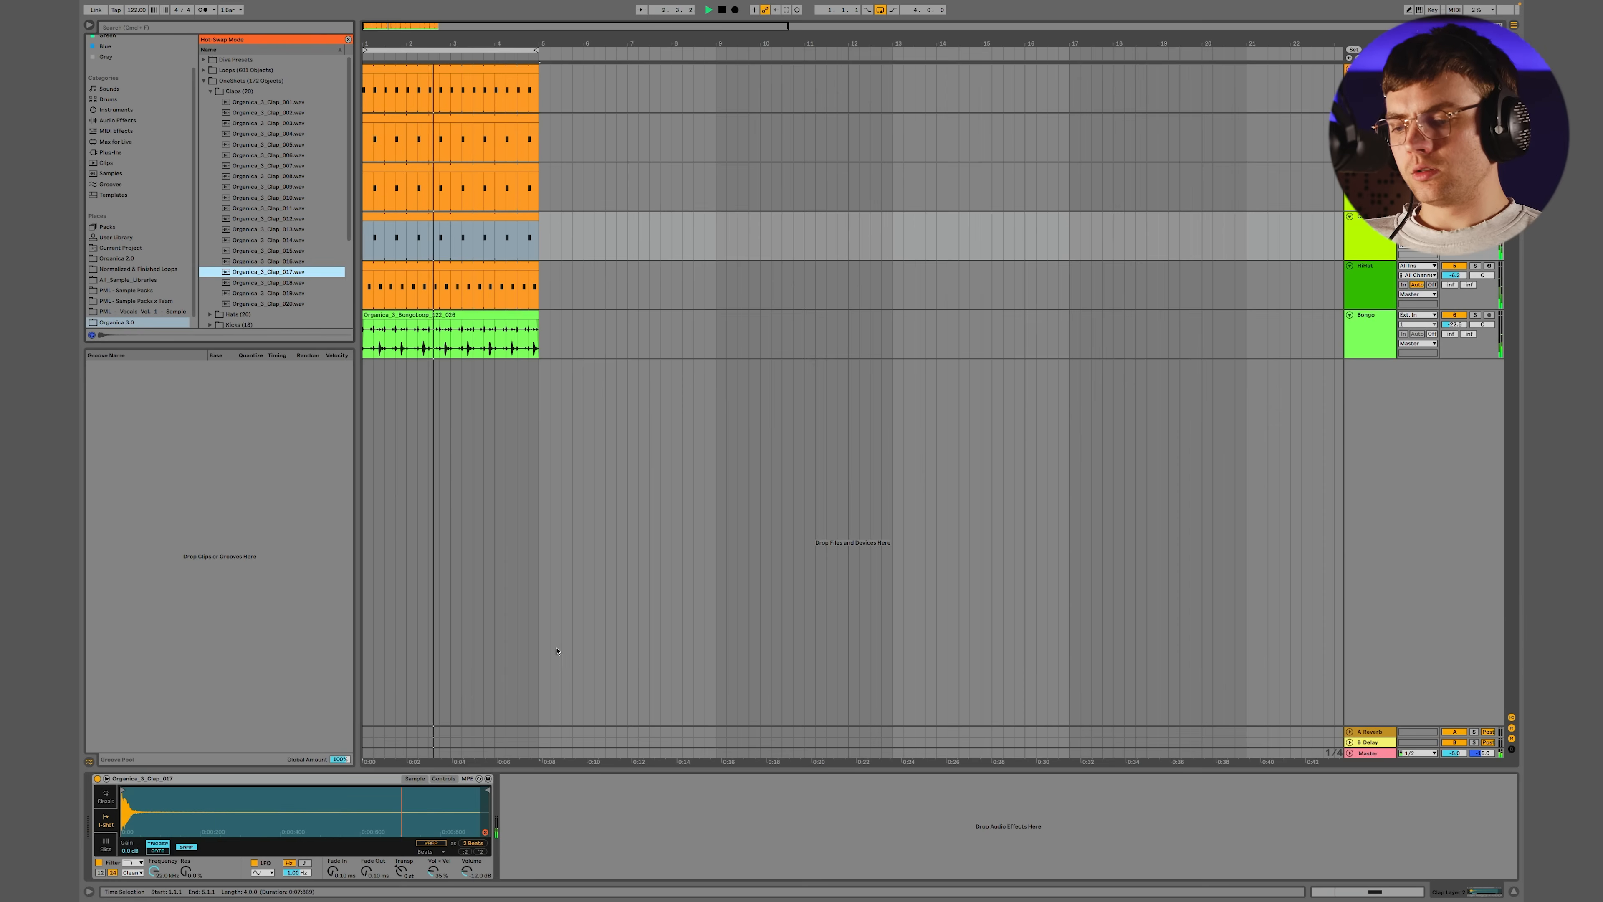
pyautogui.press('Up')
pyautogui.press('Up')
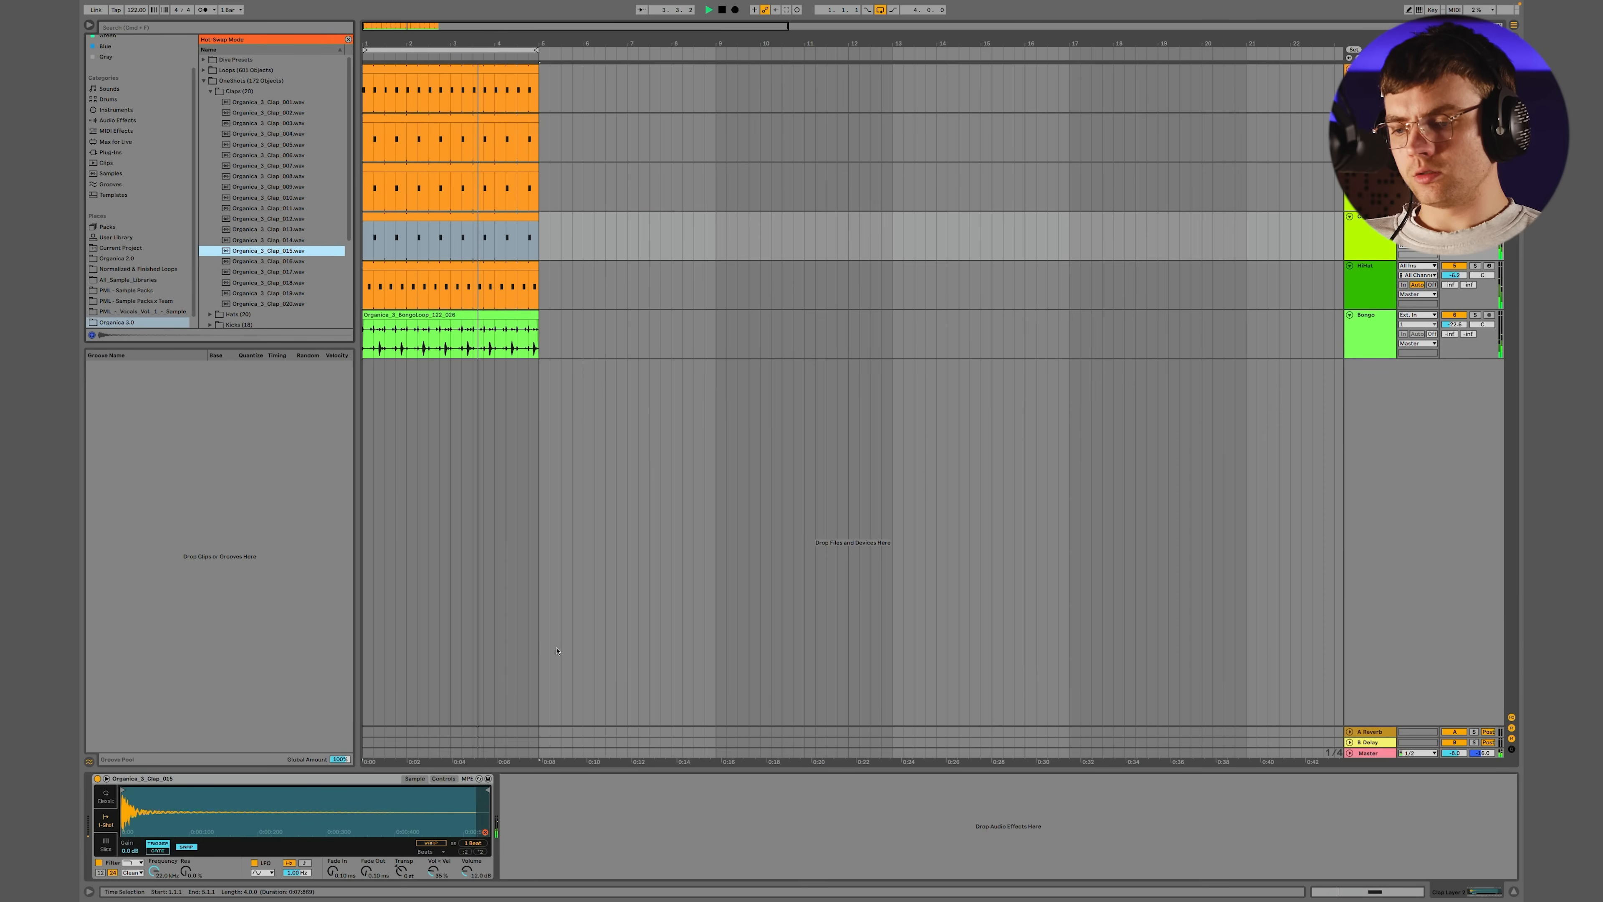
pyautogui.press('Up')
pyautogui.press('Up')
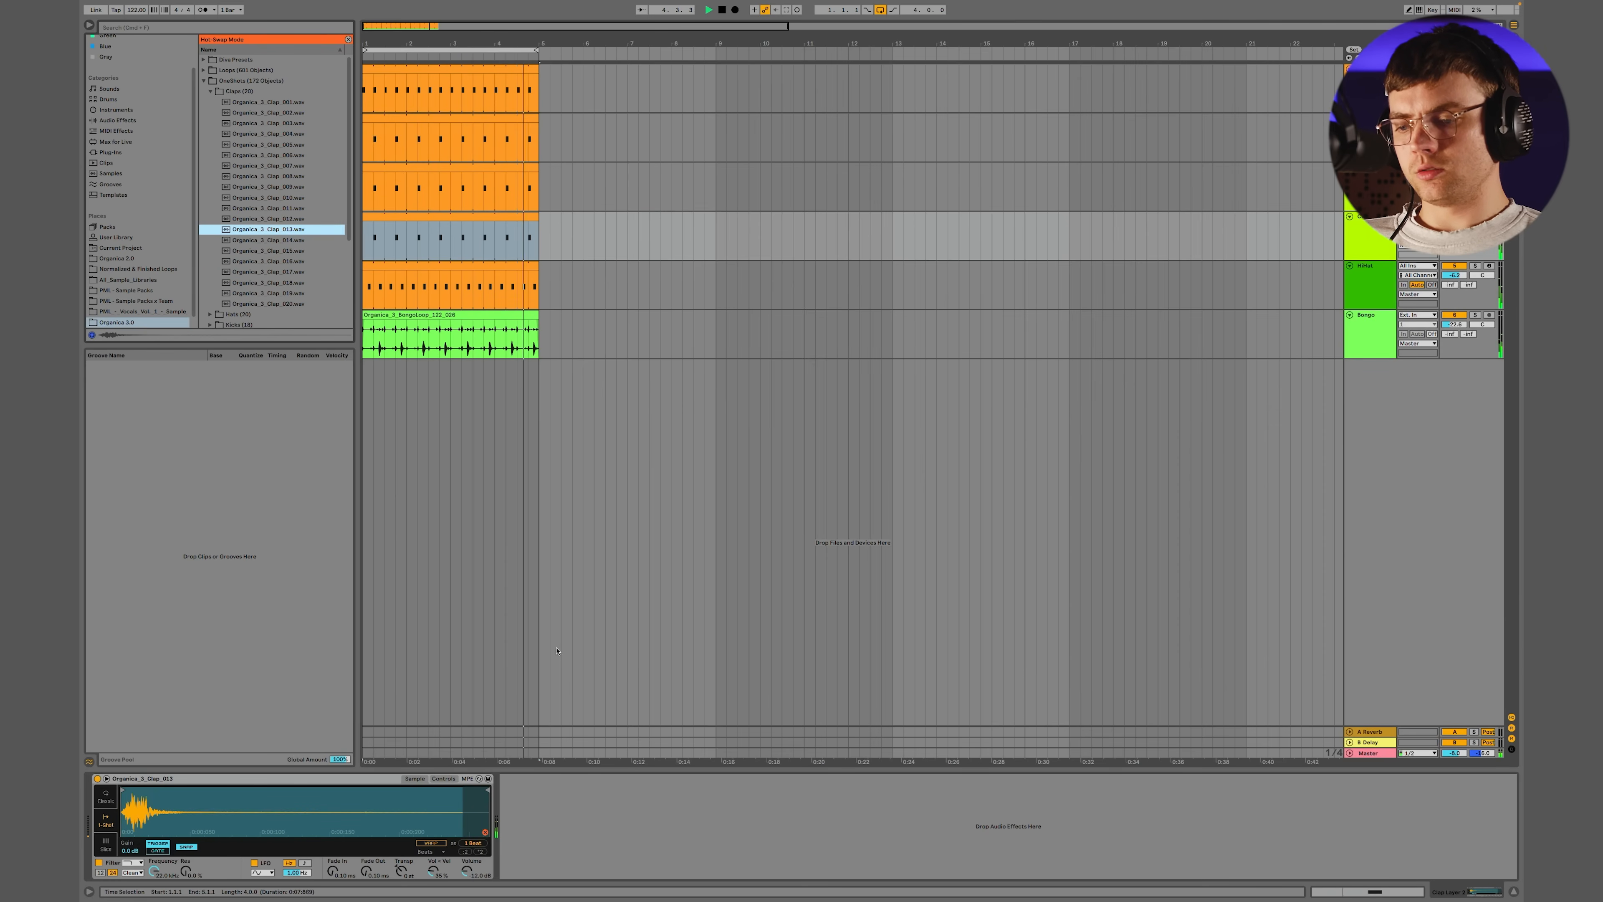
pyautogui.press('Down')
pyautogui.press('Down')
pyautogui.press('Down')
pyautogui.press('Down')
pyautogui.press('Down')
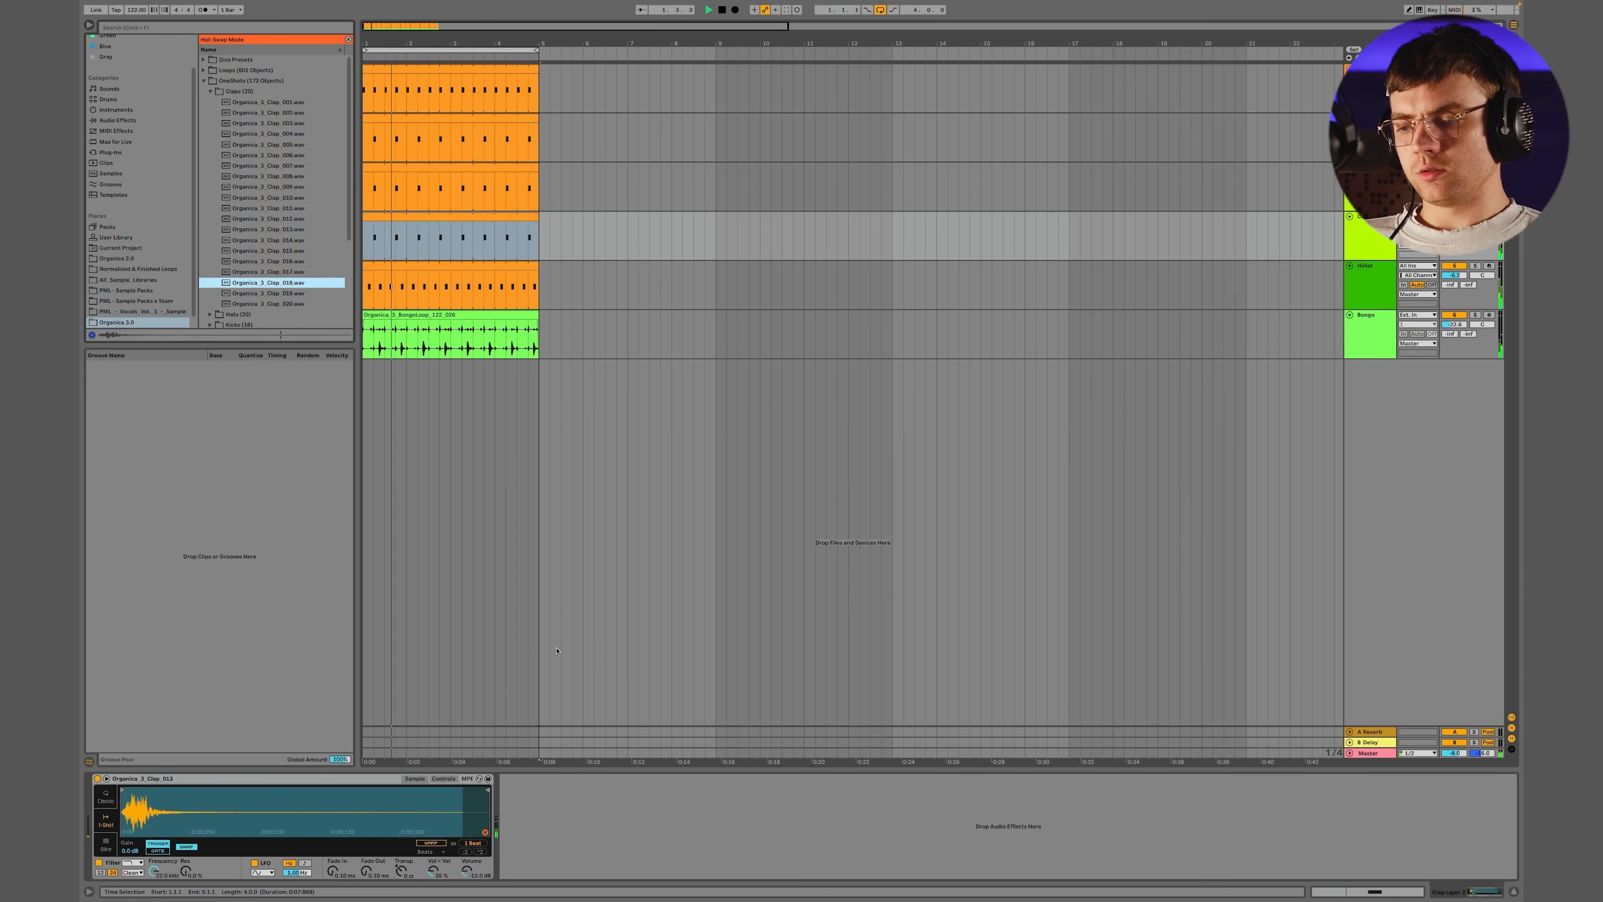
pyautogui.press('Down')
pyautogui.press('Up')
pyautogui.press('Return')
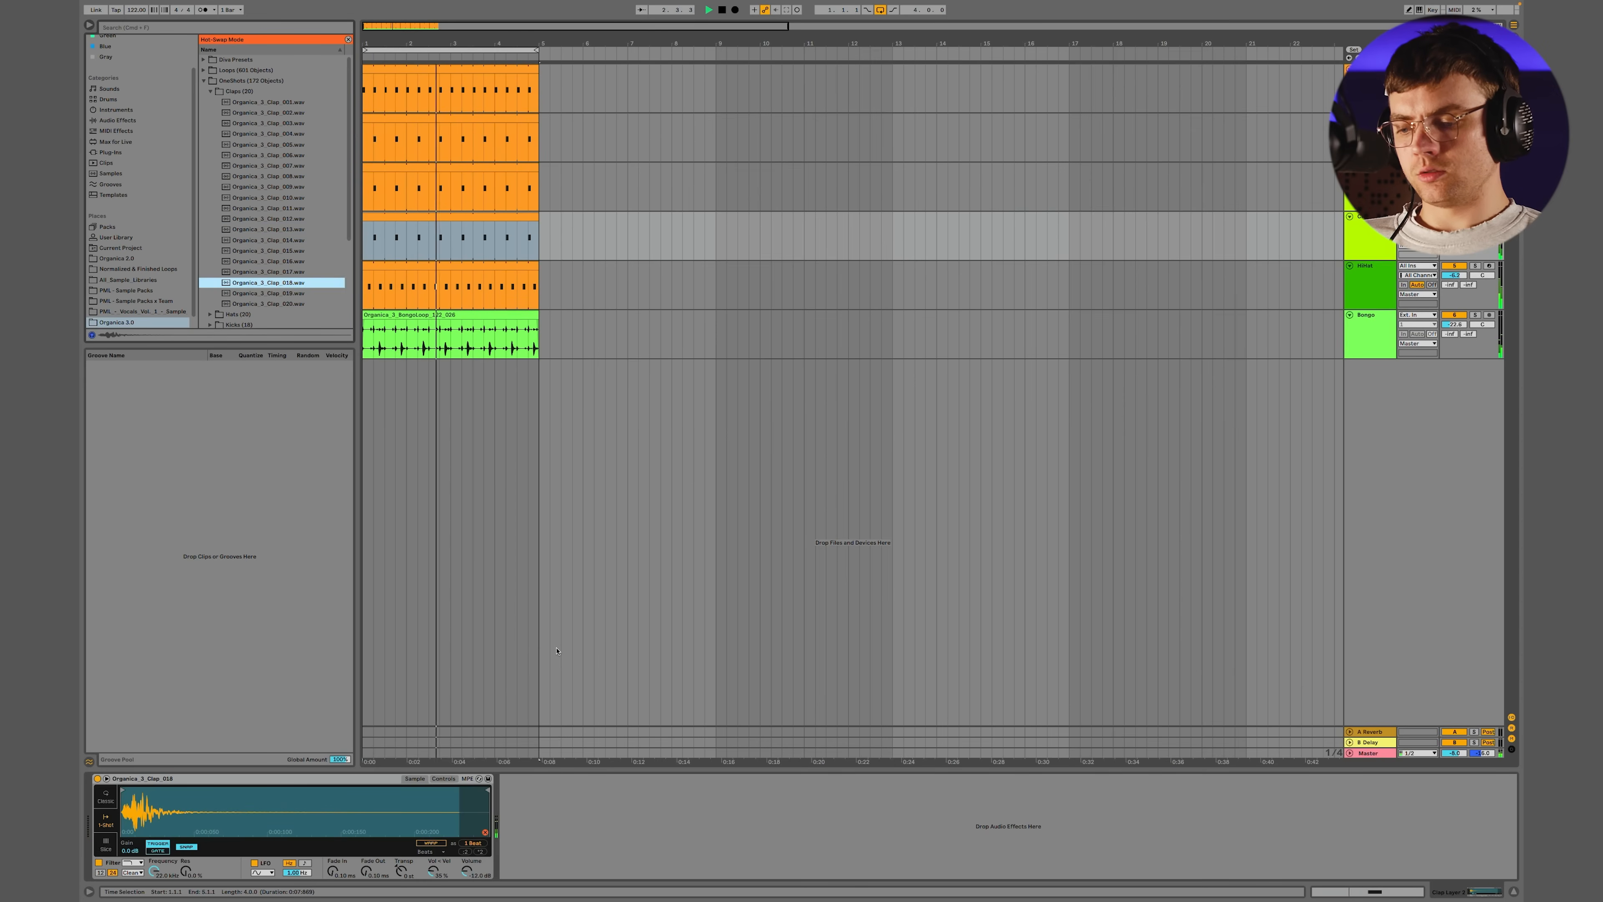
pyautogui.press('Up')
pyautogui.press('Return')
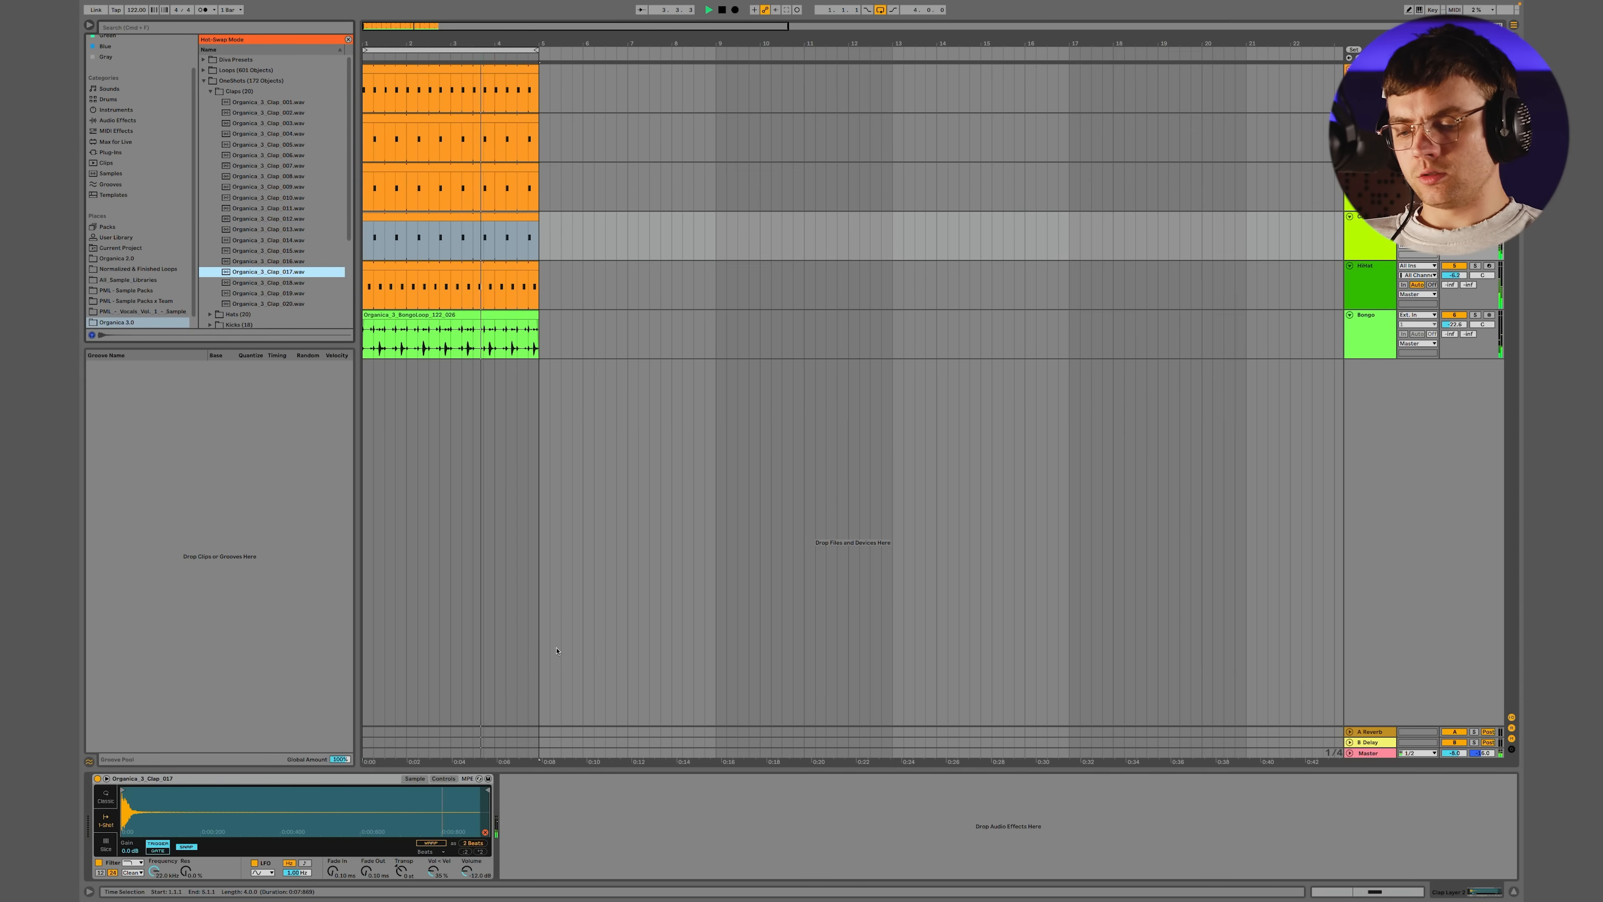
pyautogui.press('q')
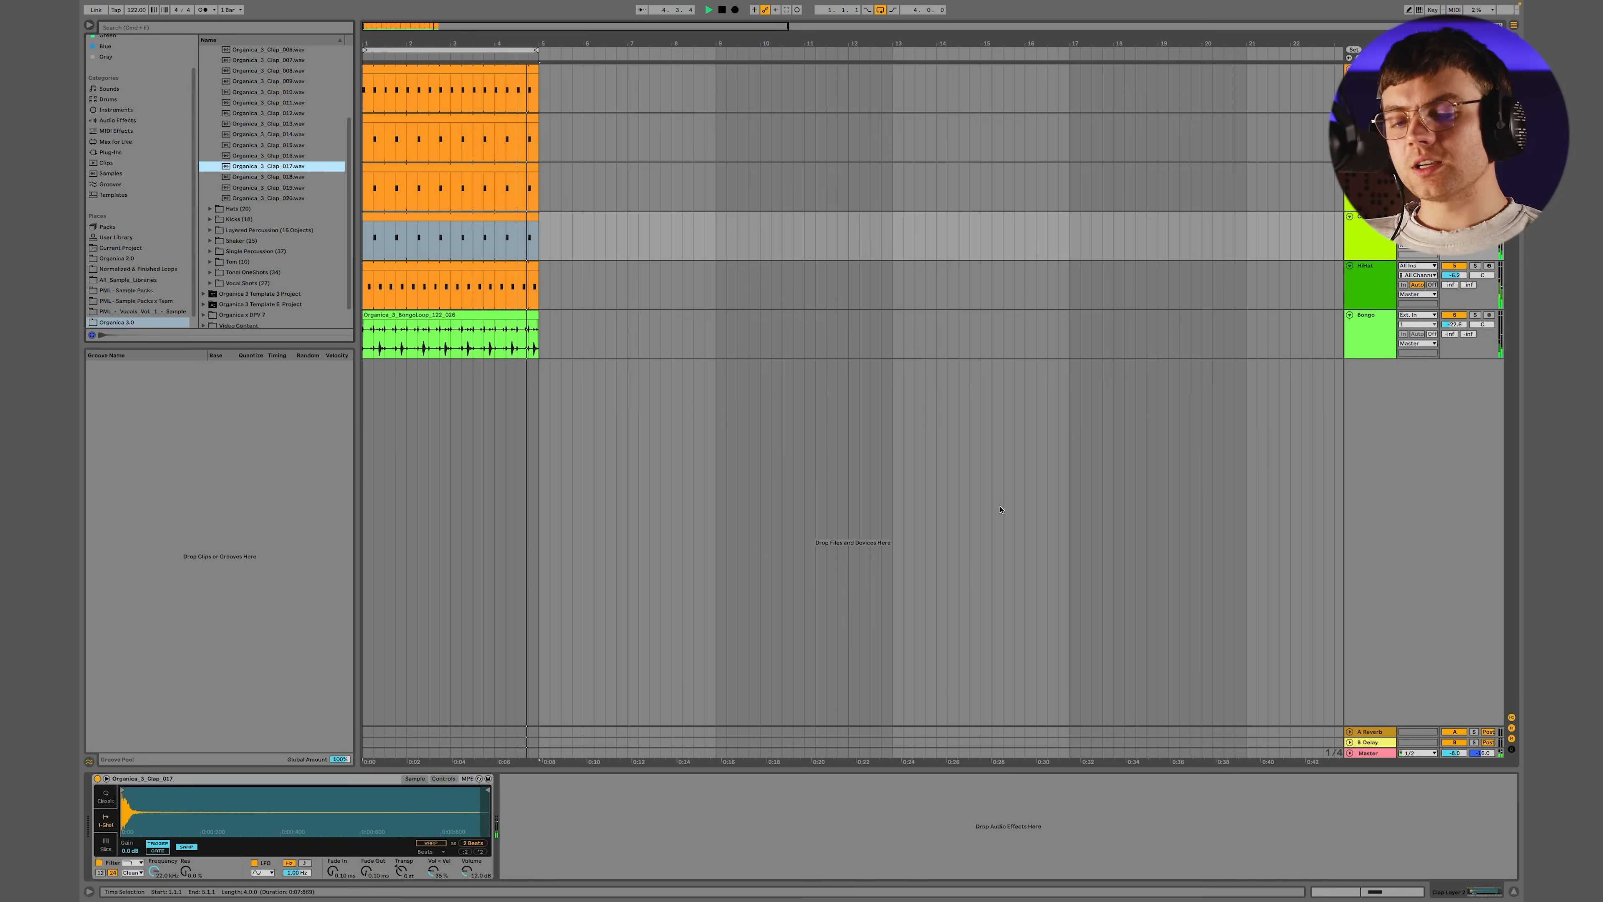
# Solo the new clap layer to check its sound, and play it back within the full groove
pyautogui.click(1475, 216)
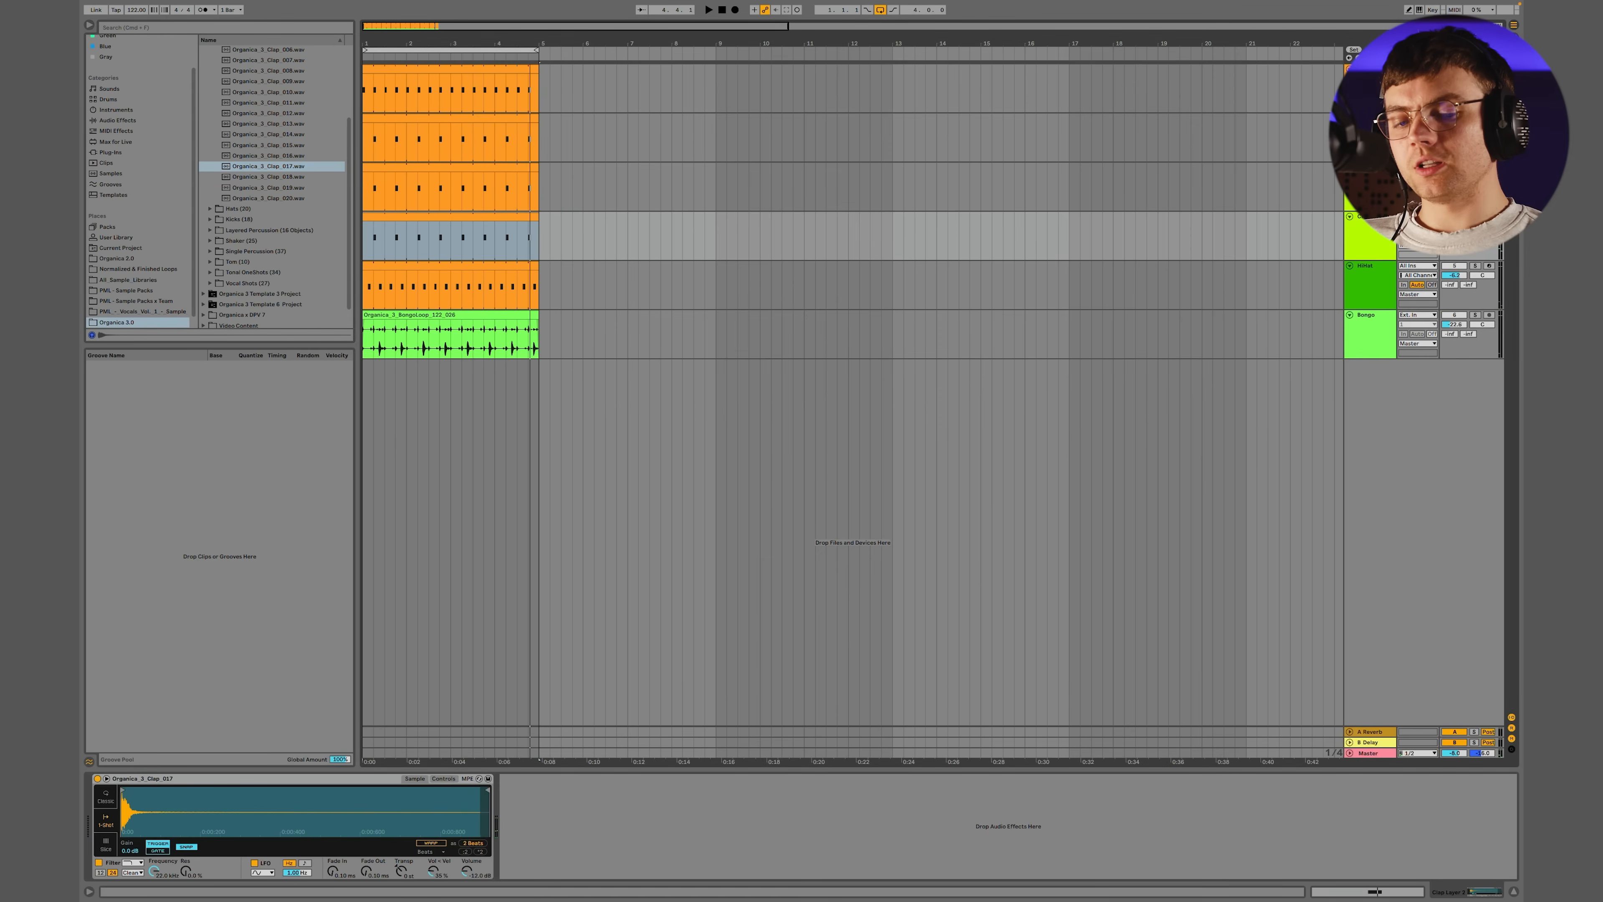
pyautogui.press('space')
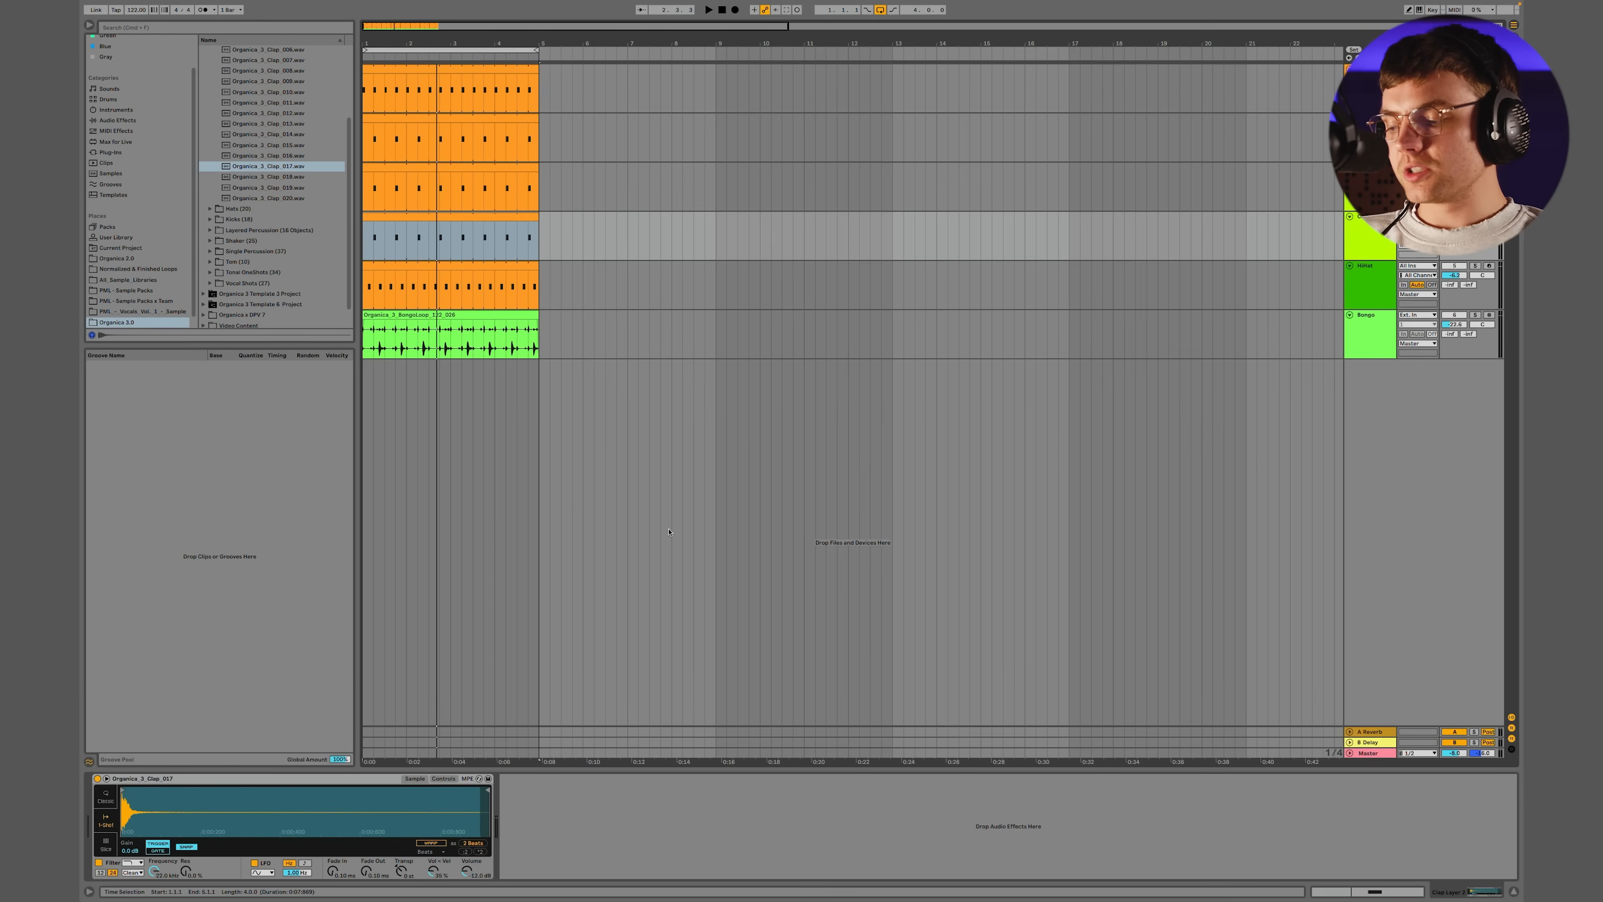
pyautogui.press('space')
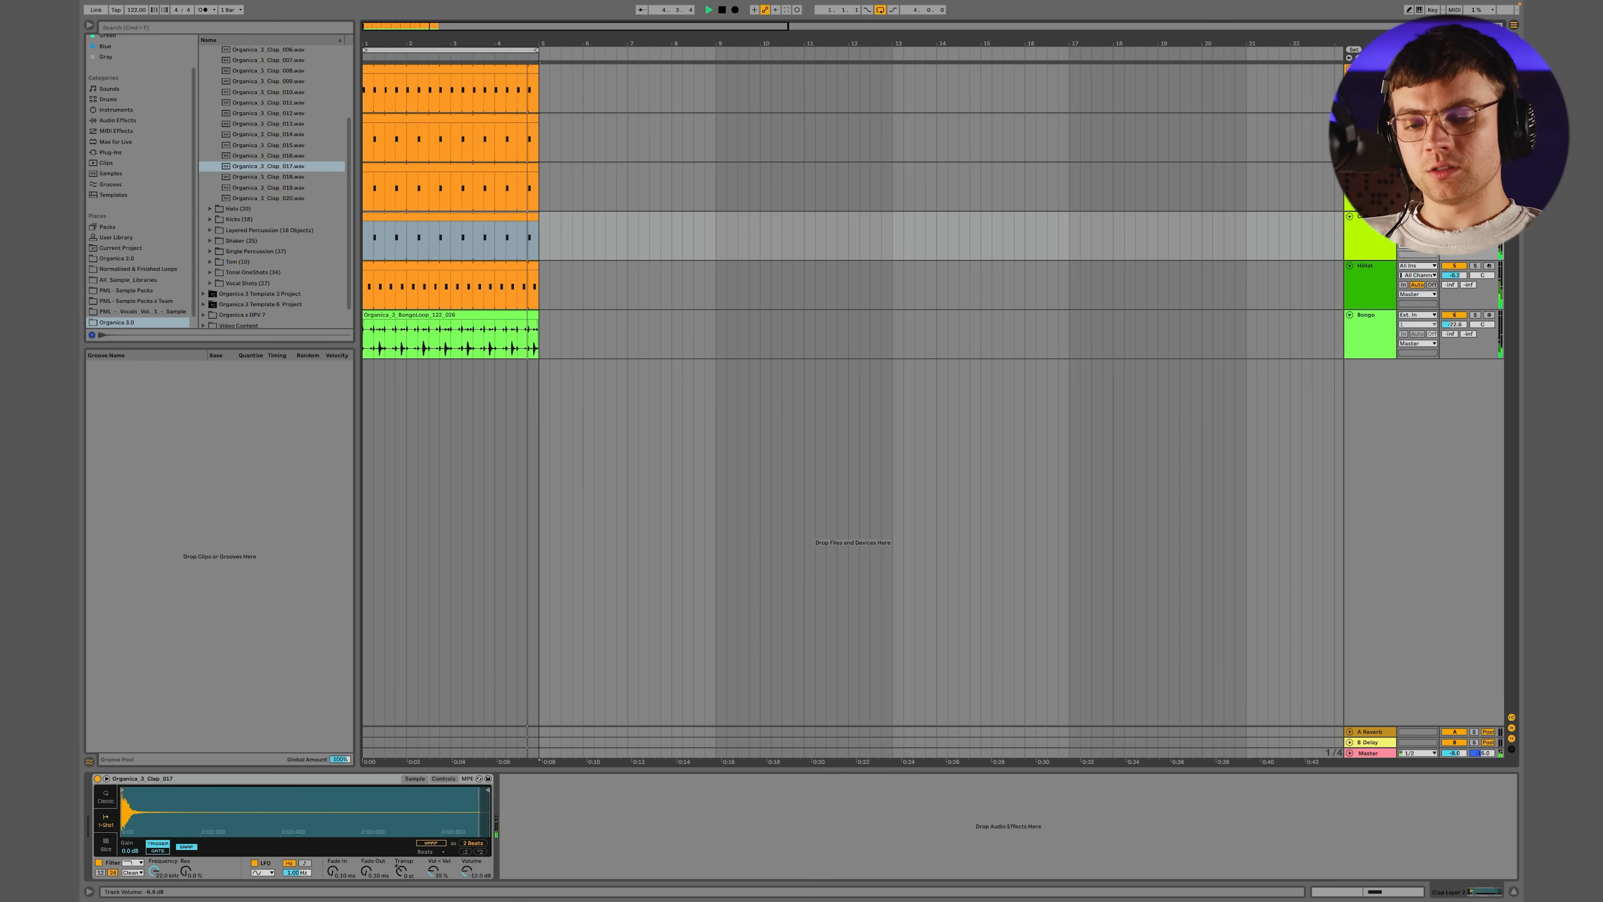
# Stop playback and group the three clap layer tracks together
pyautogui.click(1364, 234)
pyautogui.press('space')
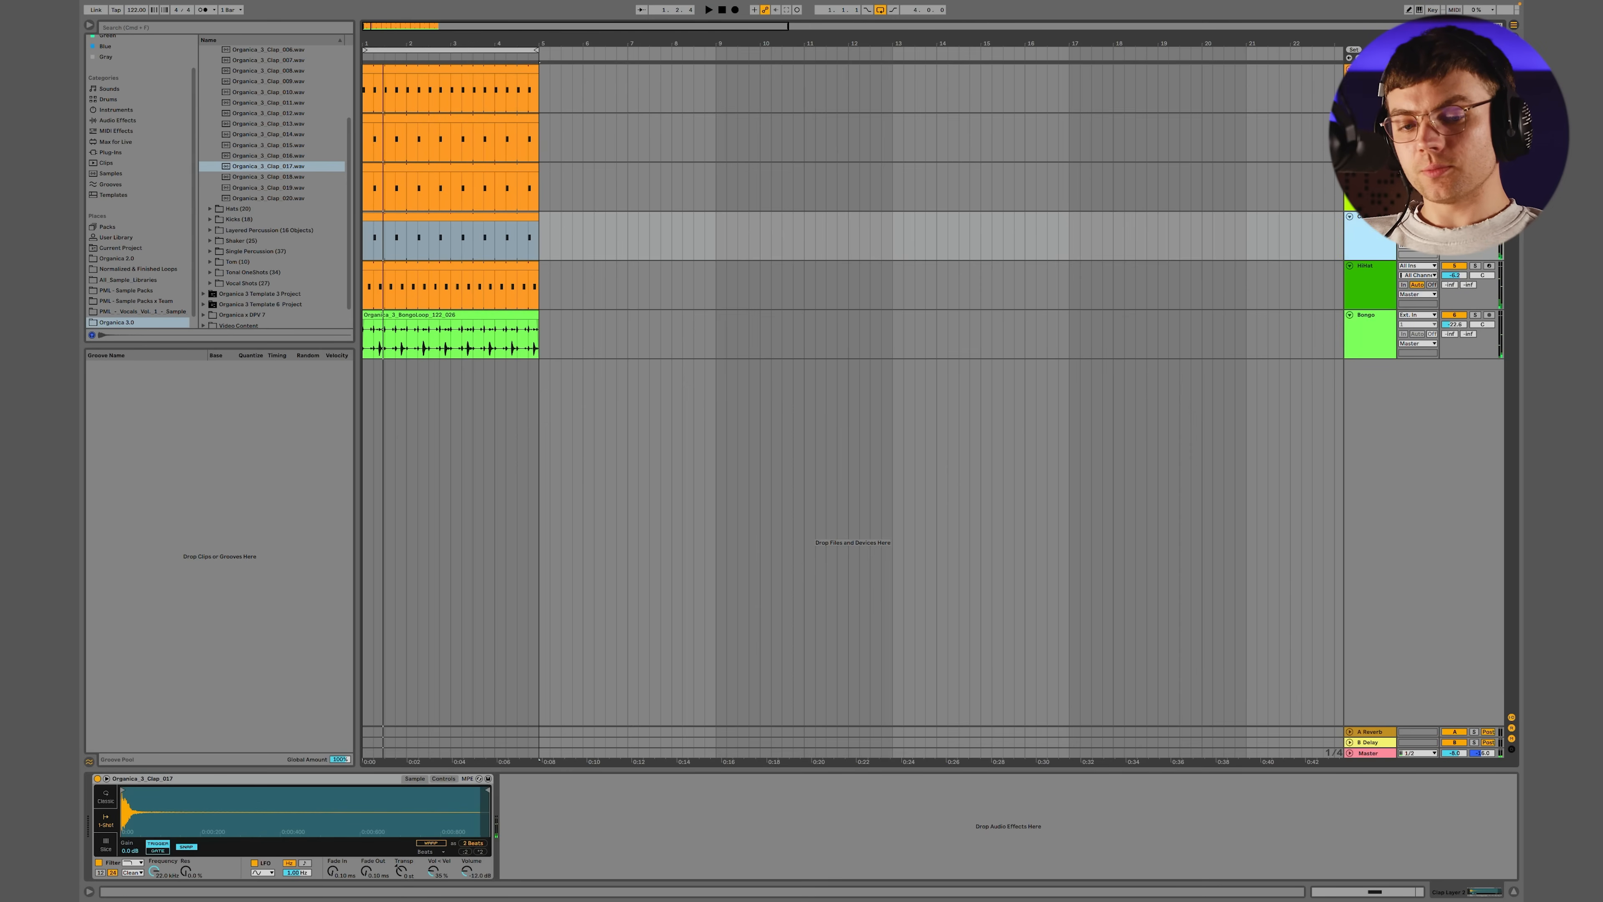
pyautogui.press('super+g')
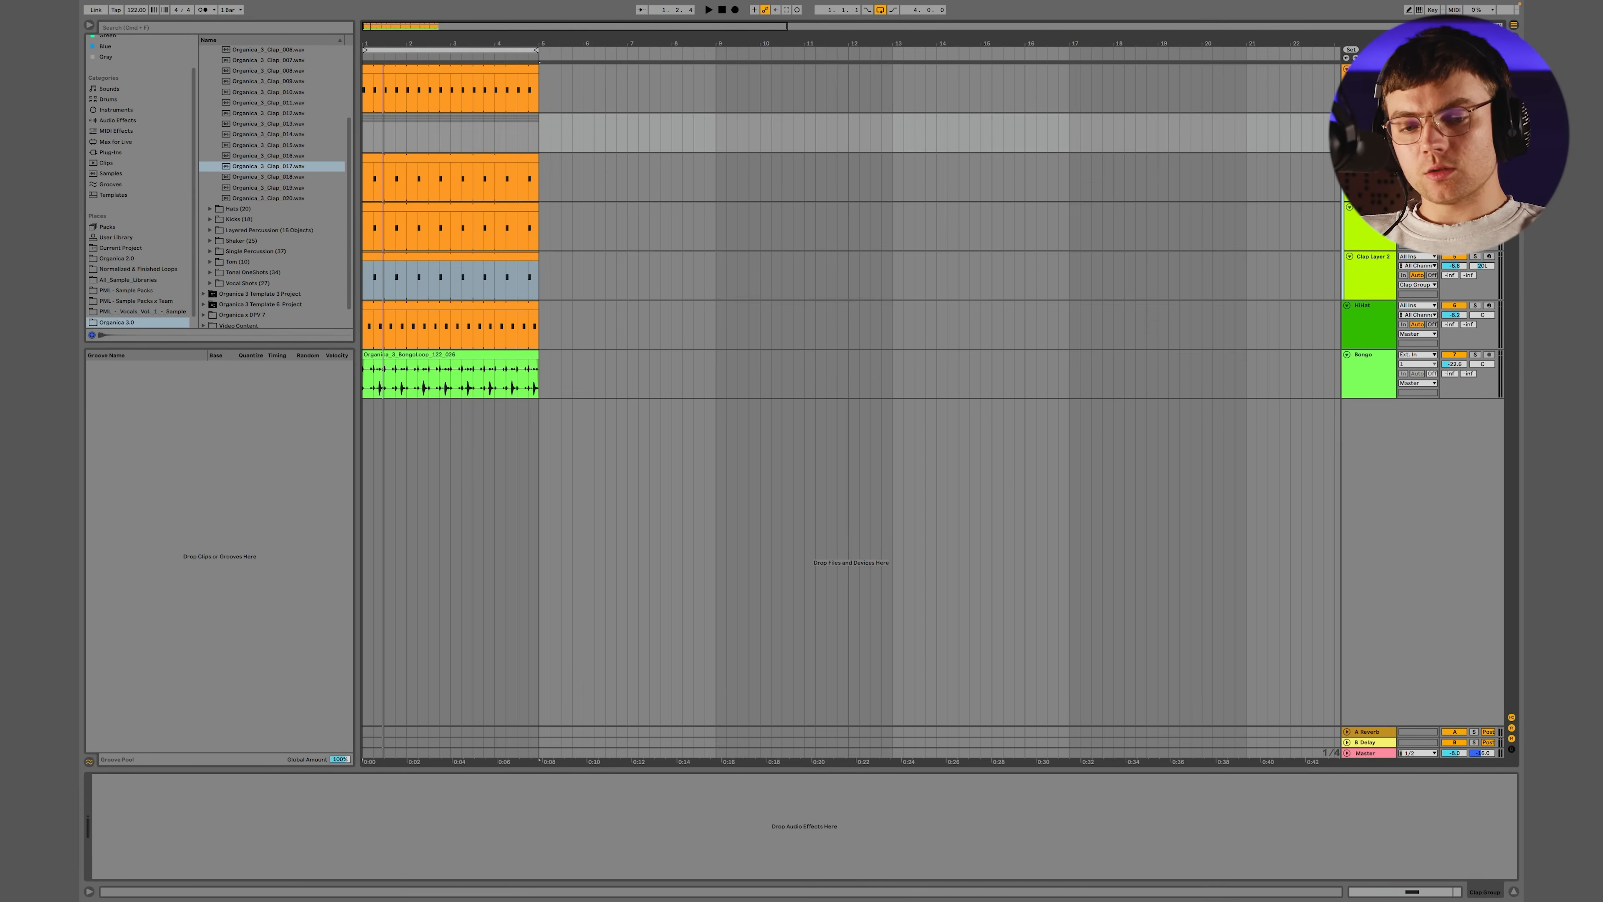
pyautogui.click(1367, 229)
pyautogui.press('super+k')
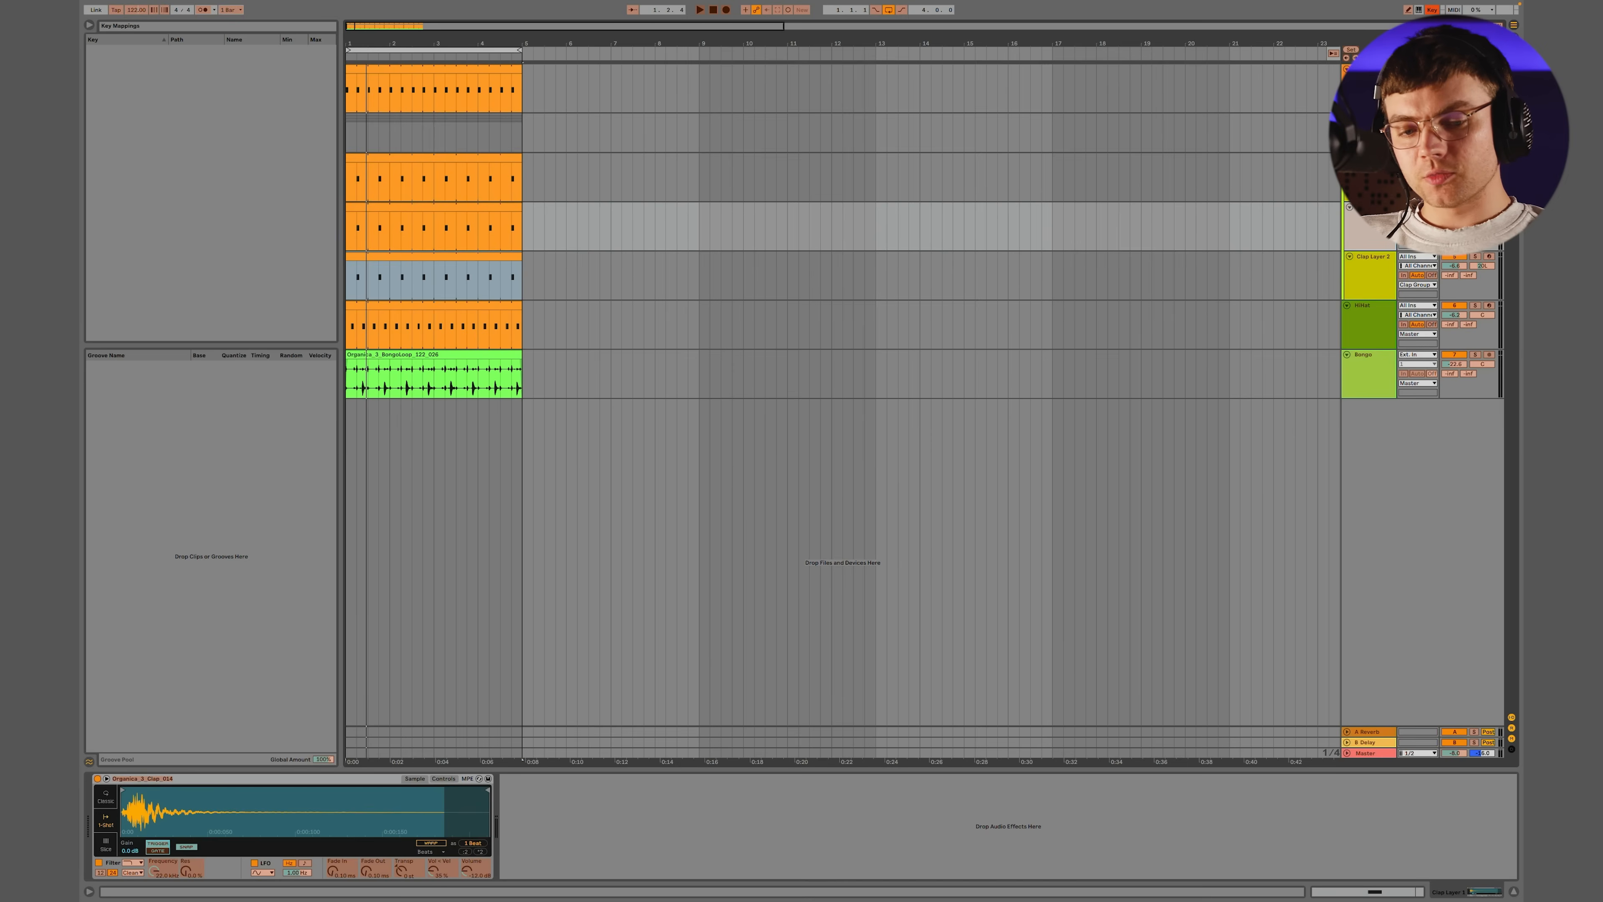
pyautogui.press('super+k')
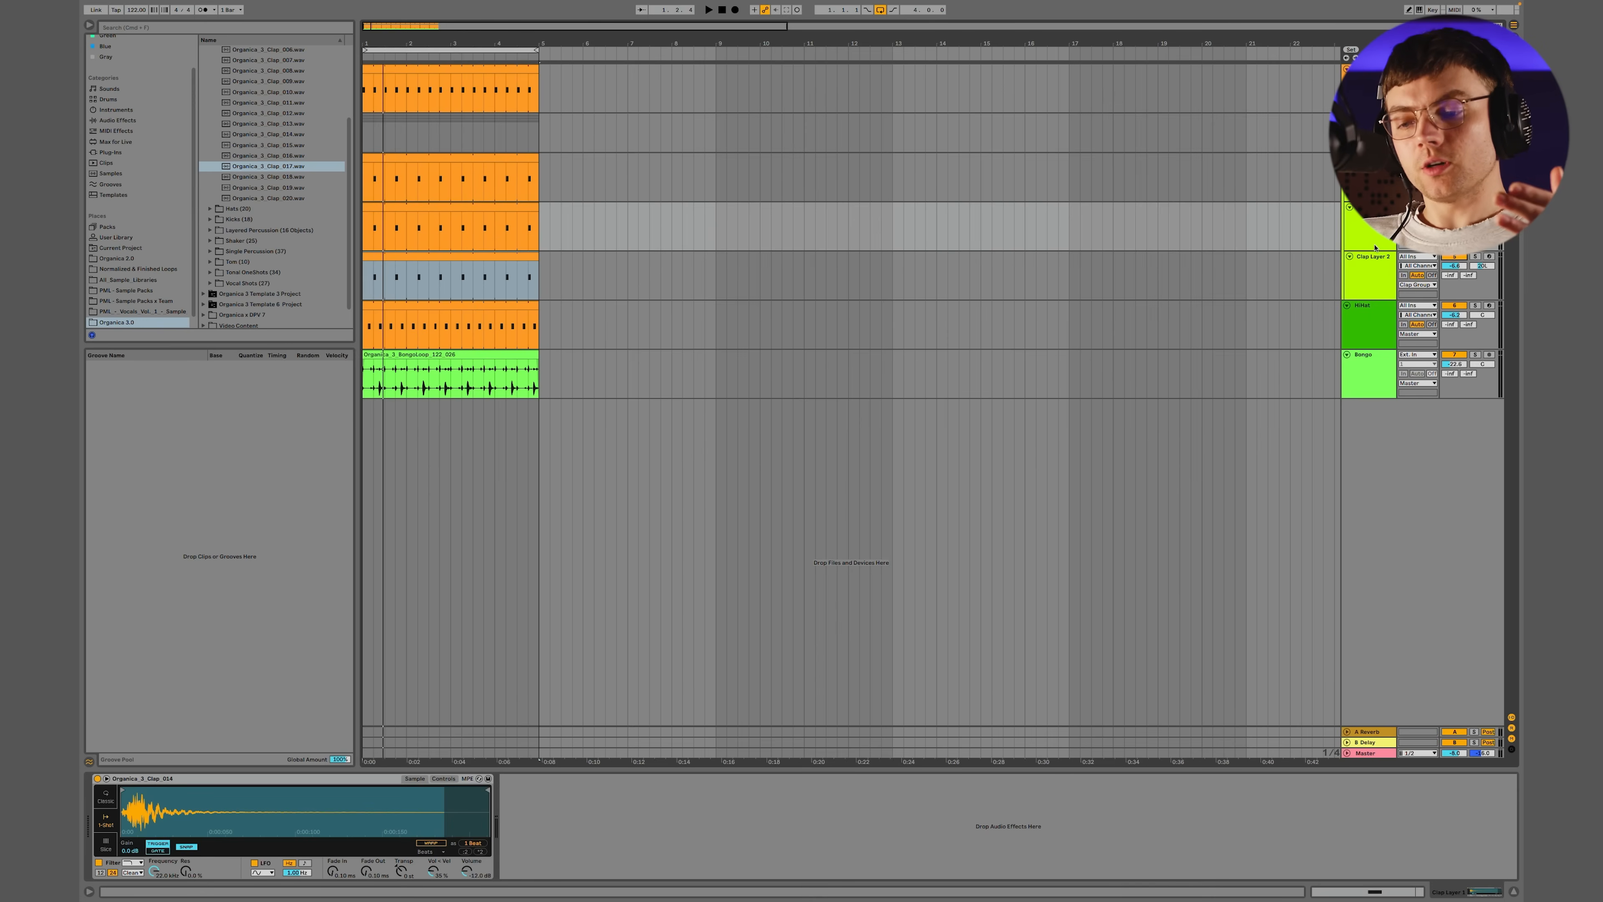
# Play the groove to judge how the layered claps sound together as a group
pyautogui.press('space')
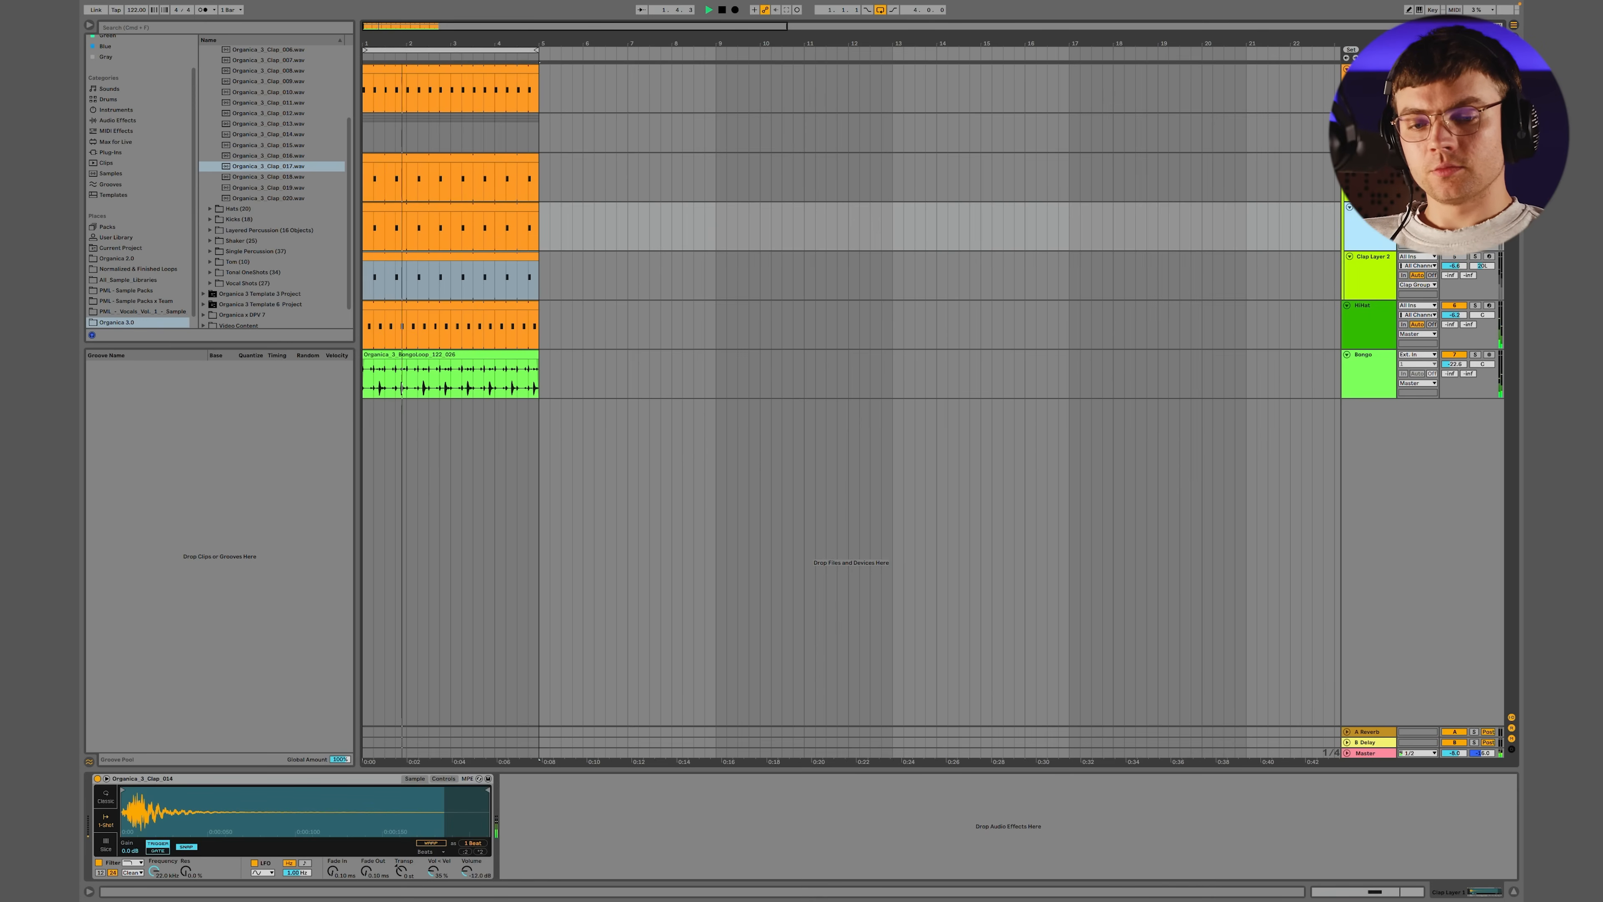
pyautogui.click(1370, 118)
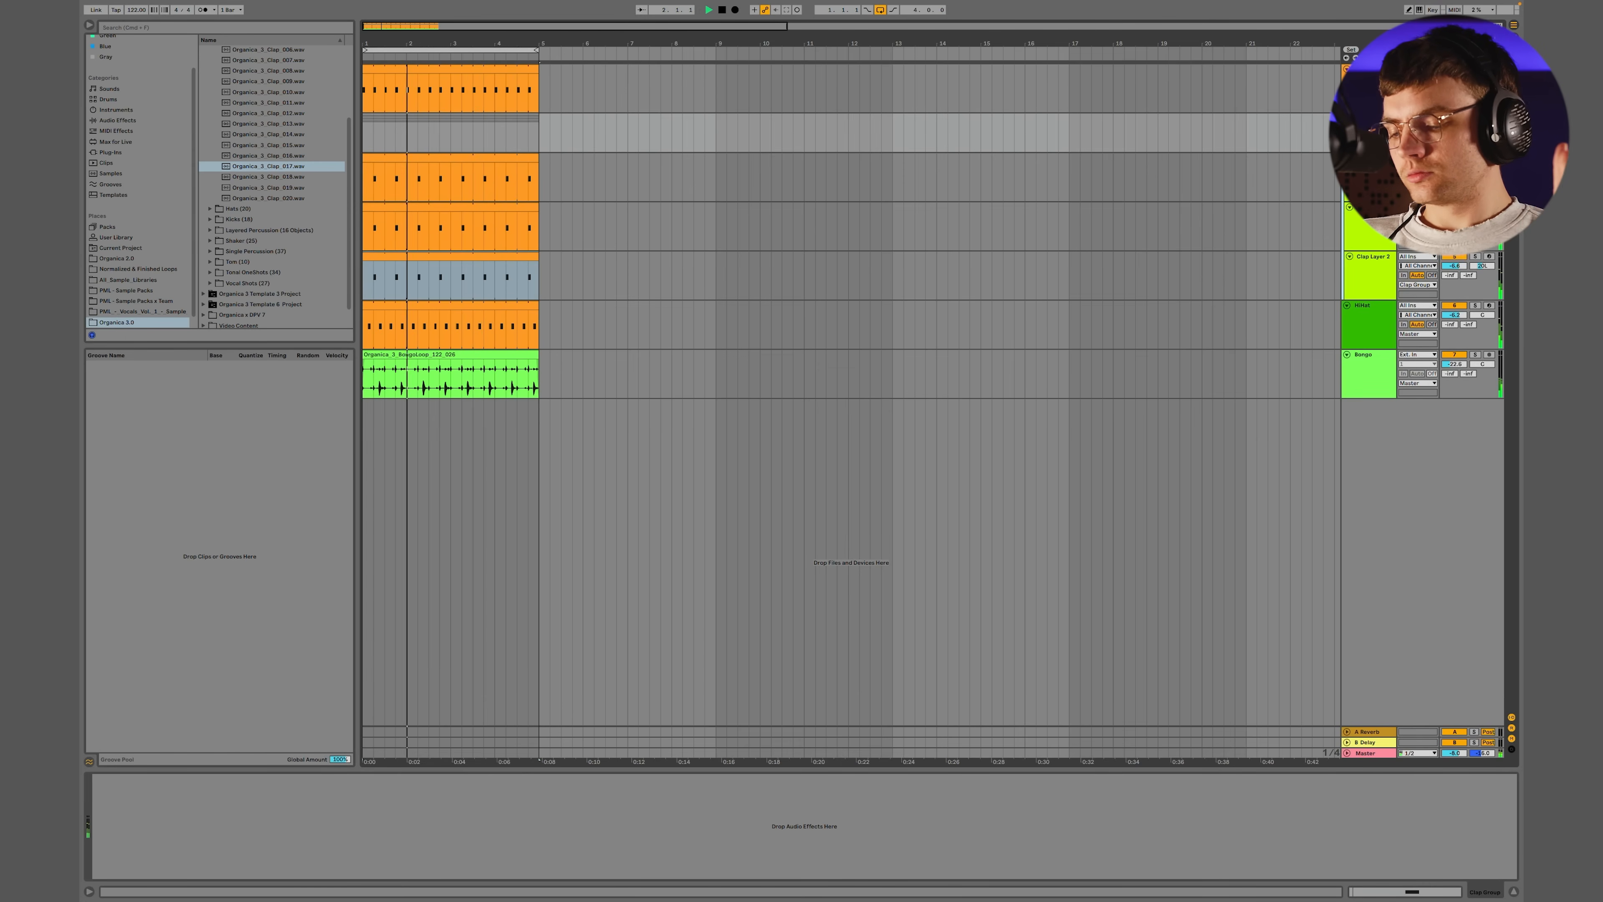
pyautogui.press('space')
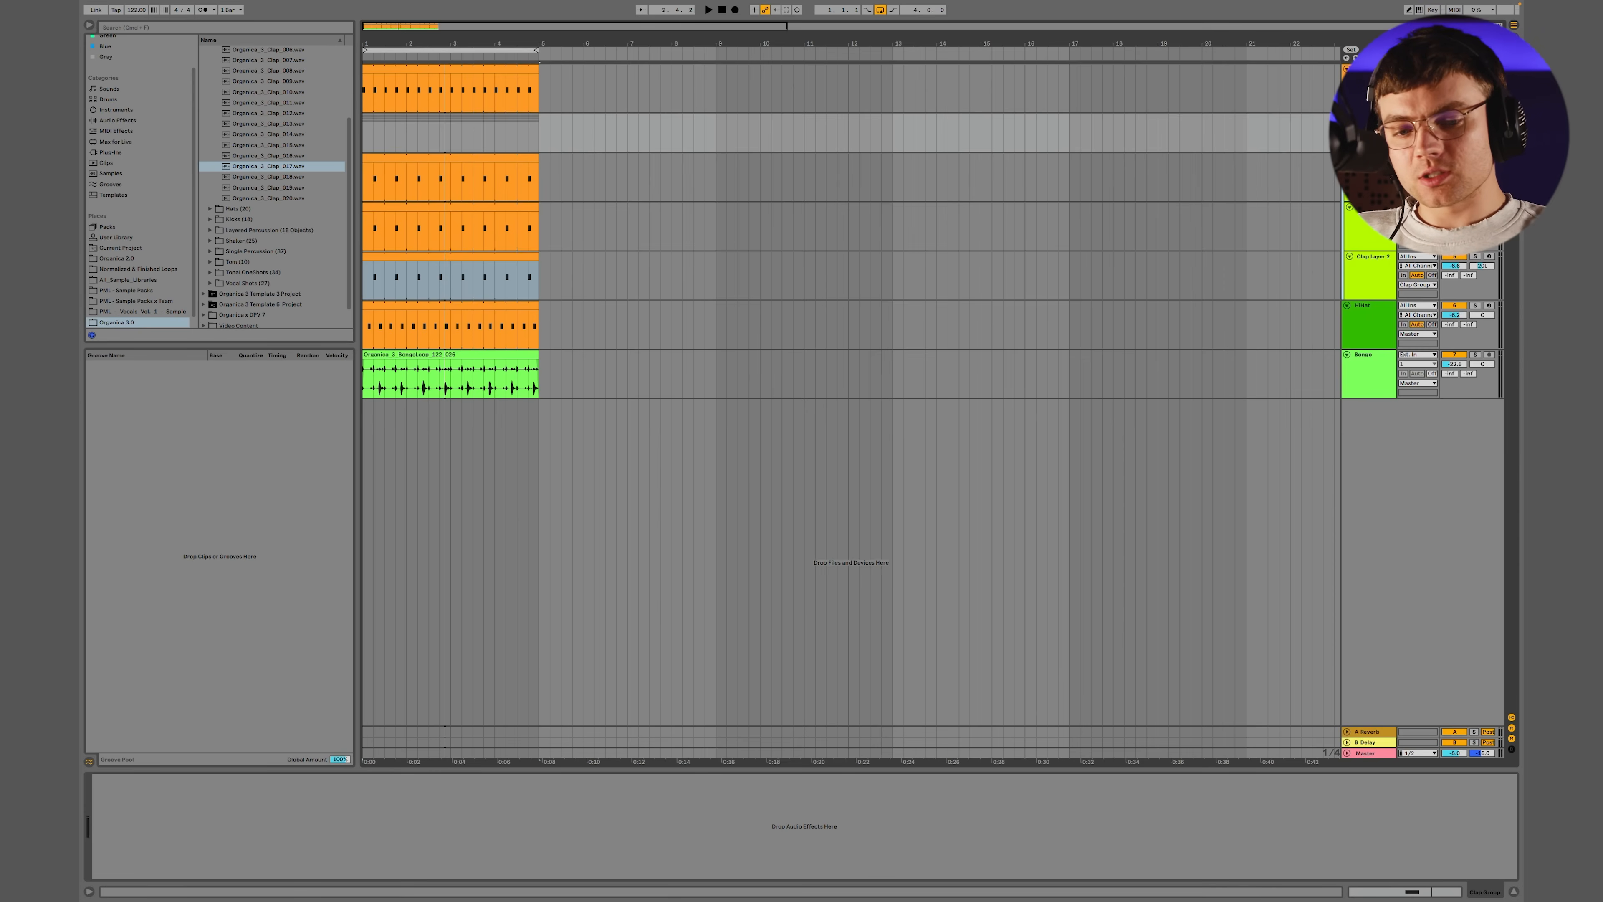
# Fold the clap group and duplicate the hat track with its clip as a second hat layer
pyautogui.click(1347, 118)
pyautogui.click(1366, 129)
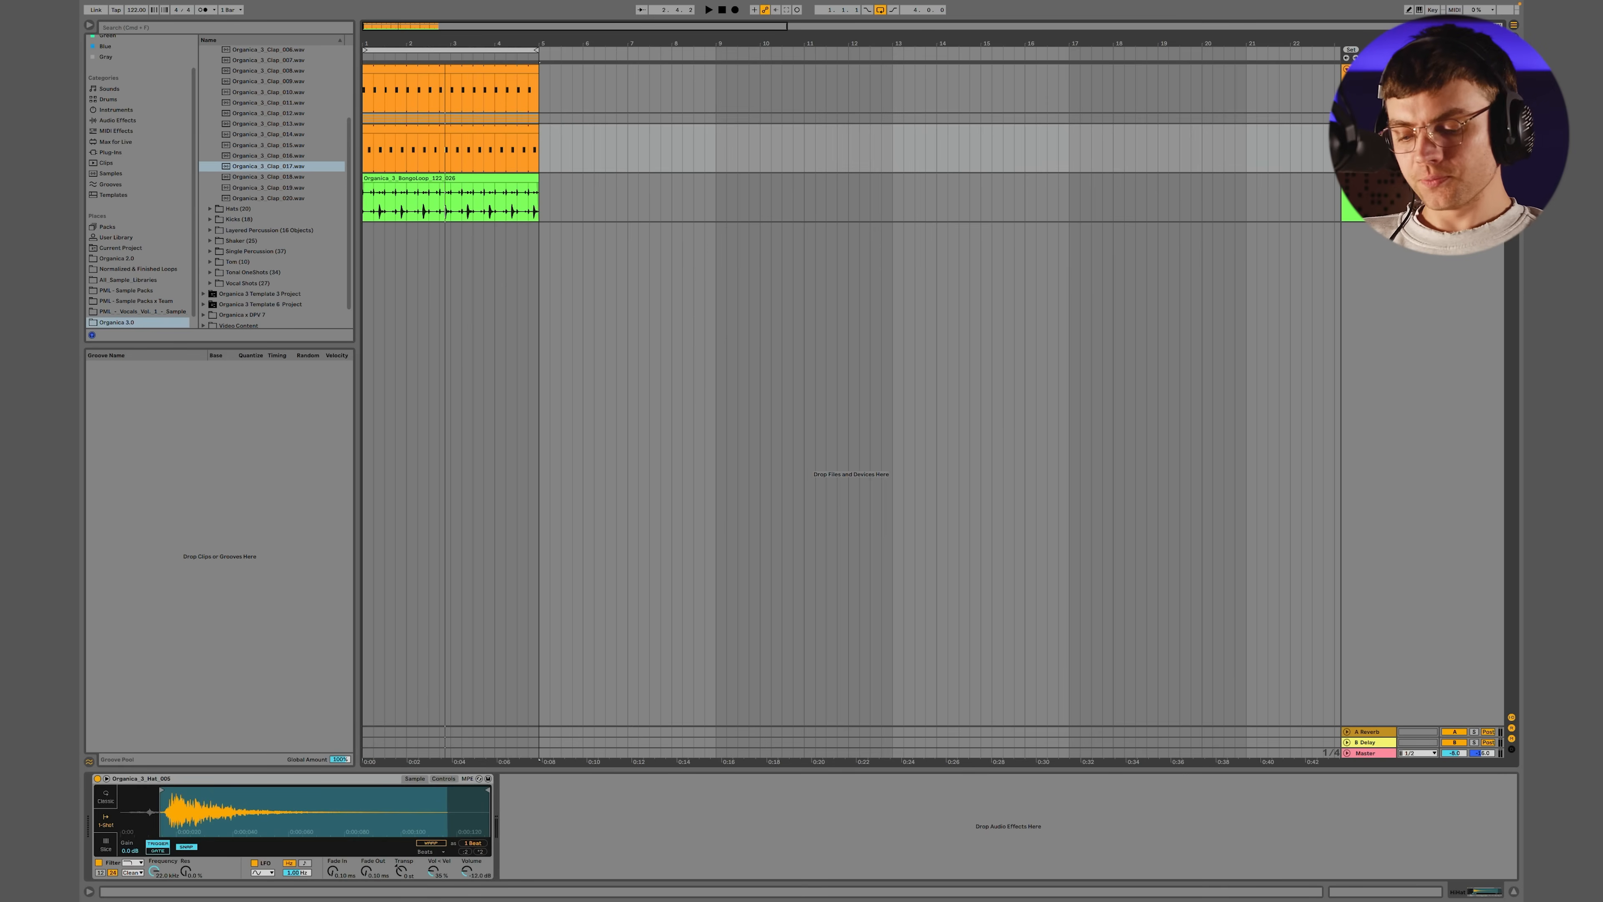
pyautogui.press('super+d')
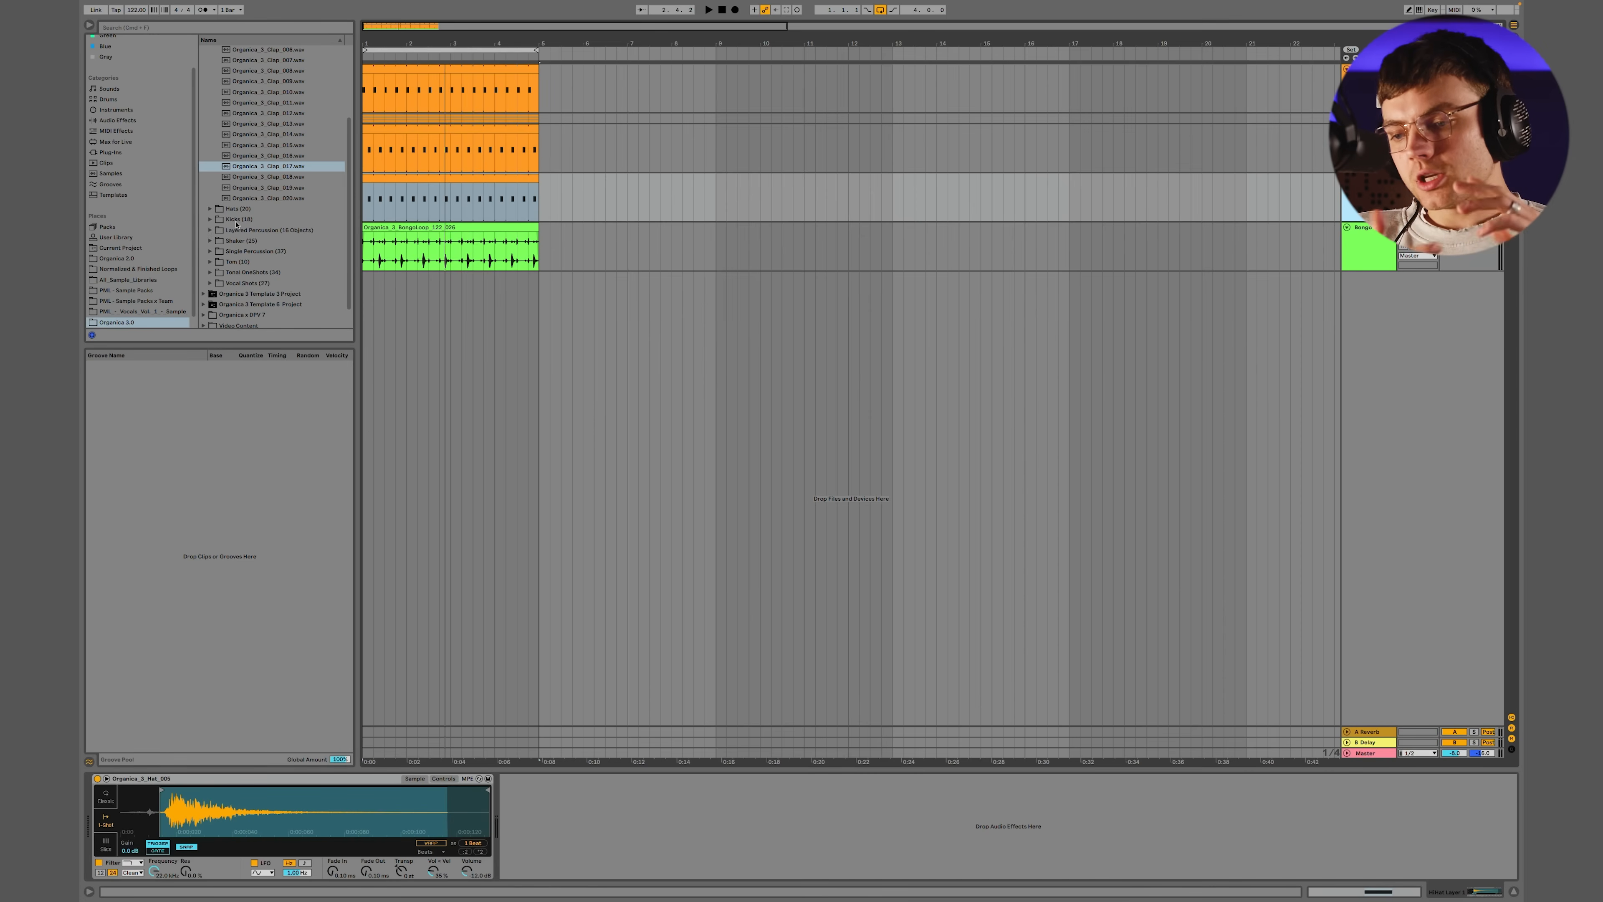
# Load Organica_3_Shaker_001 from the Shaker one-shots into the second hat layer's Simpler and adjust its sample display
pyautogui.scroll(5, 250, 218)
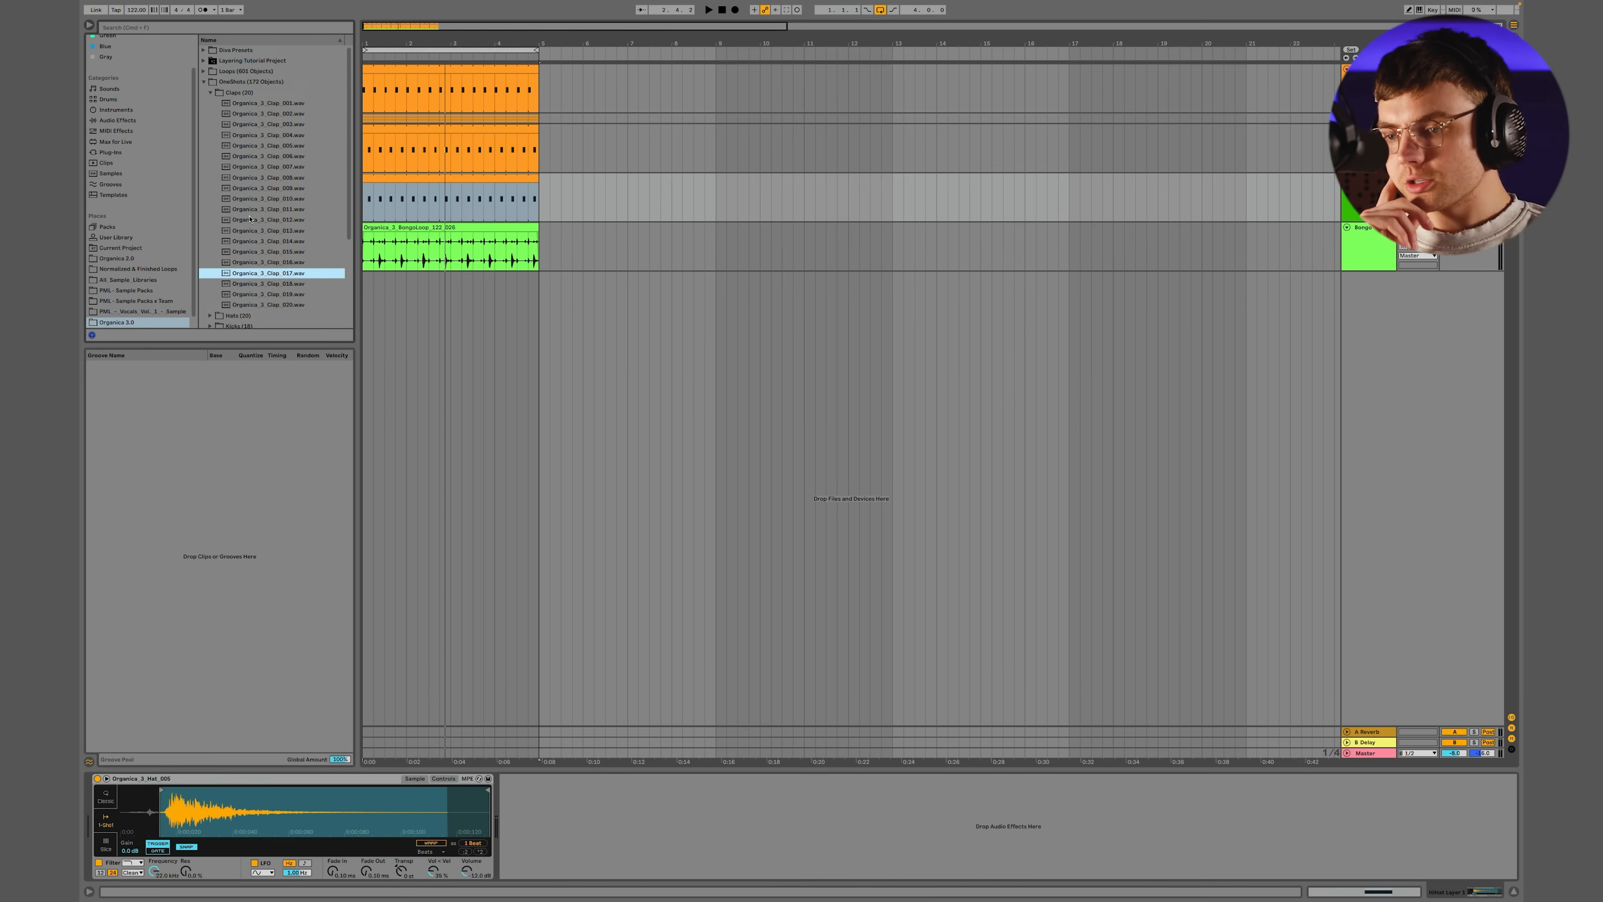
pyautogui.click(208, 93)
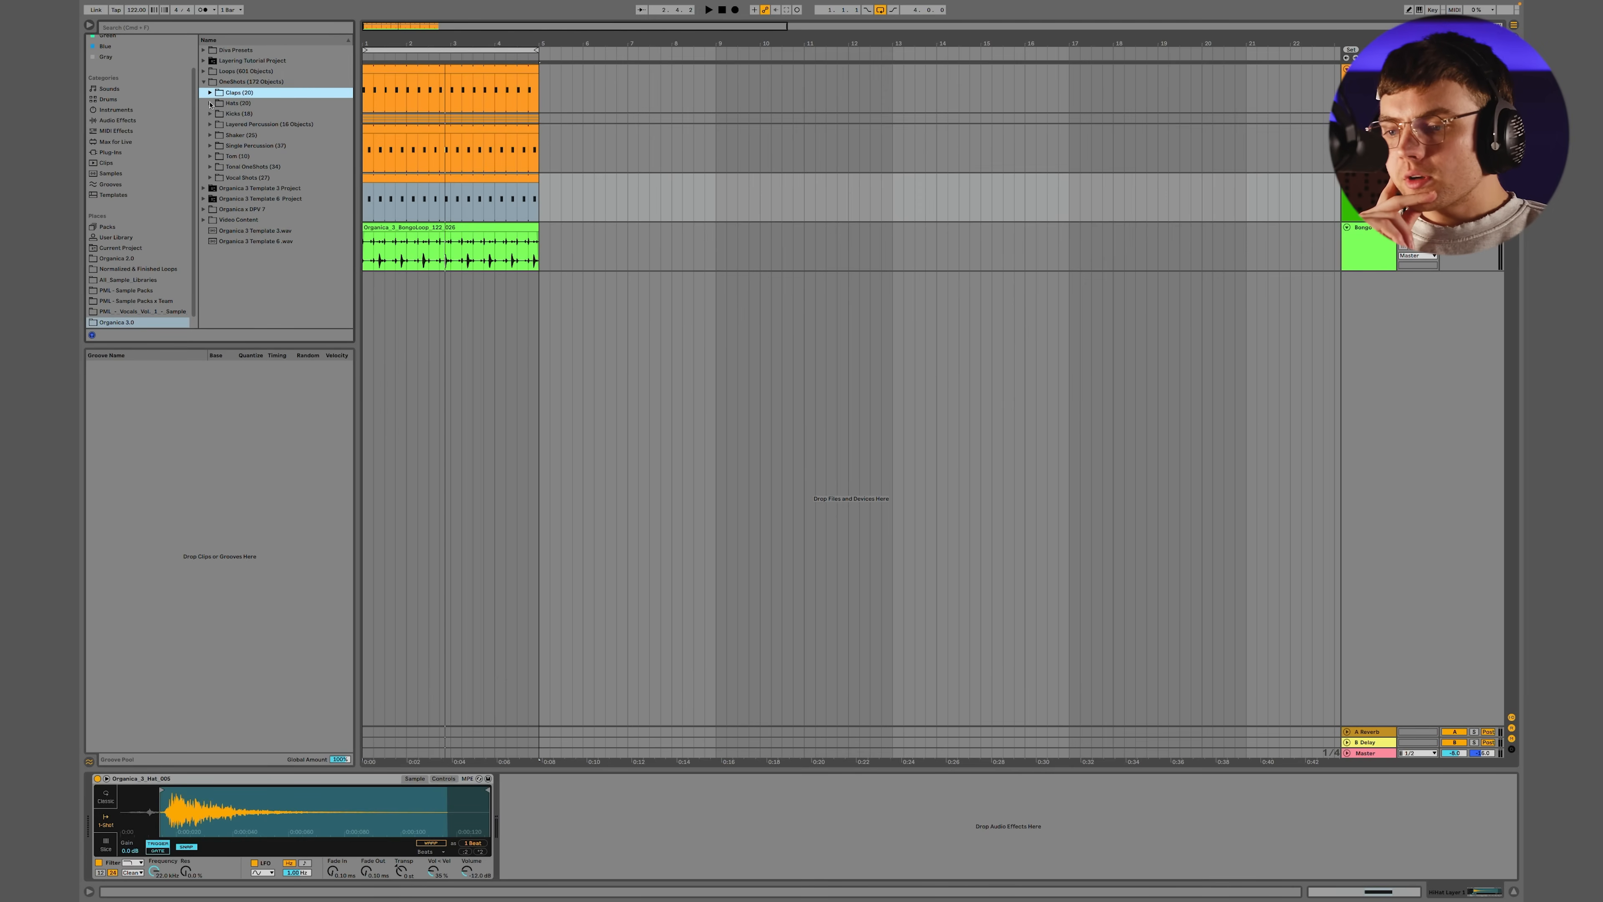
pyautogui.click(211, 135)
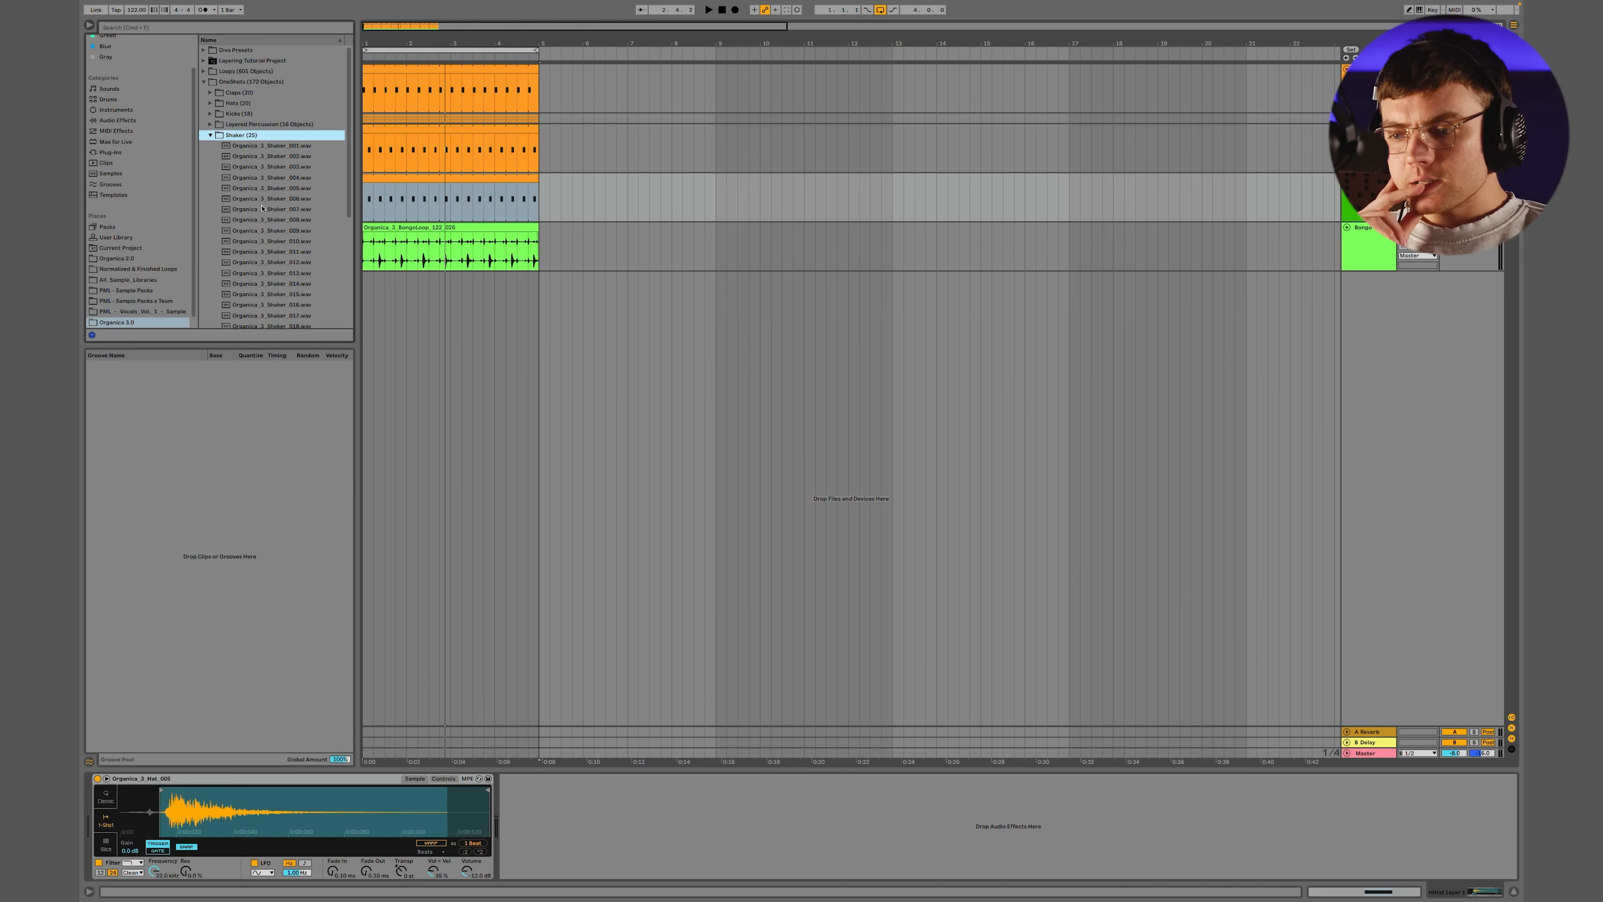
pyautogui.click(1368, 192)
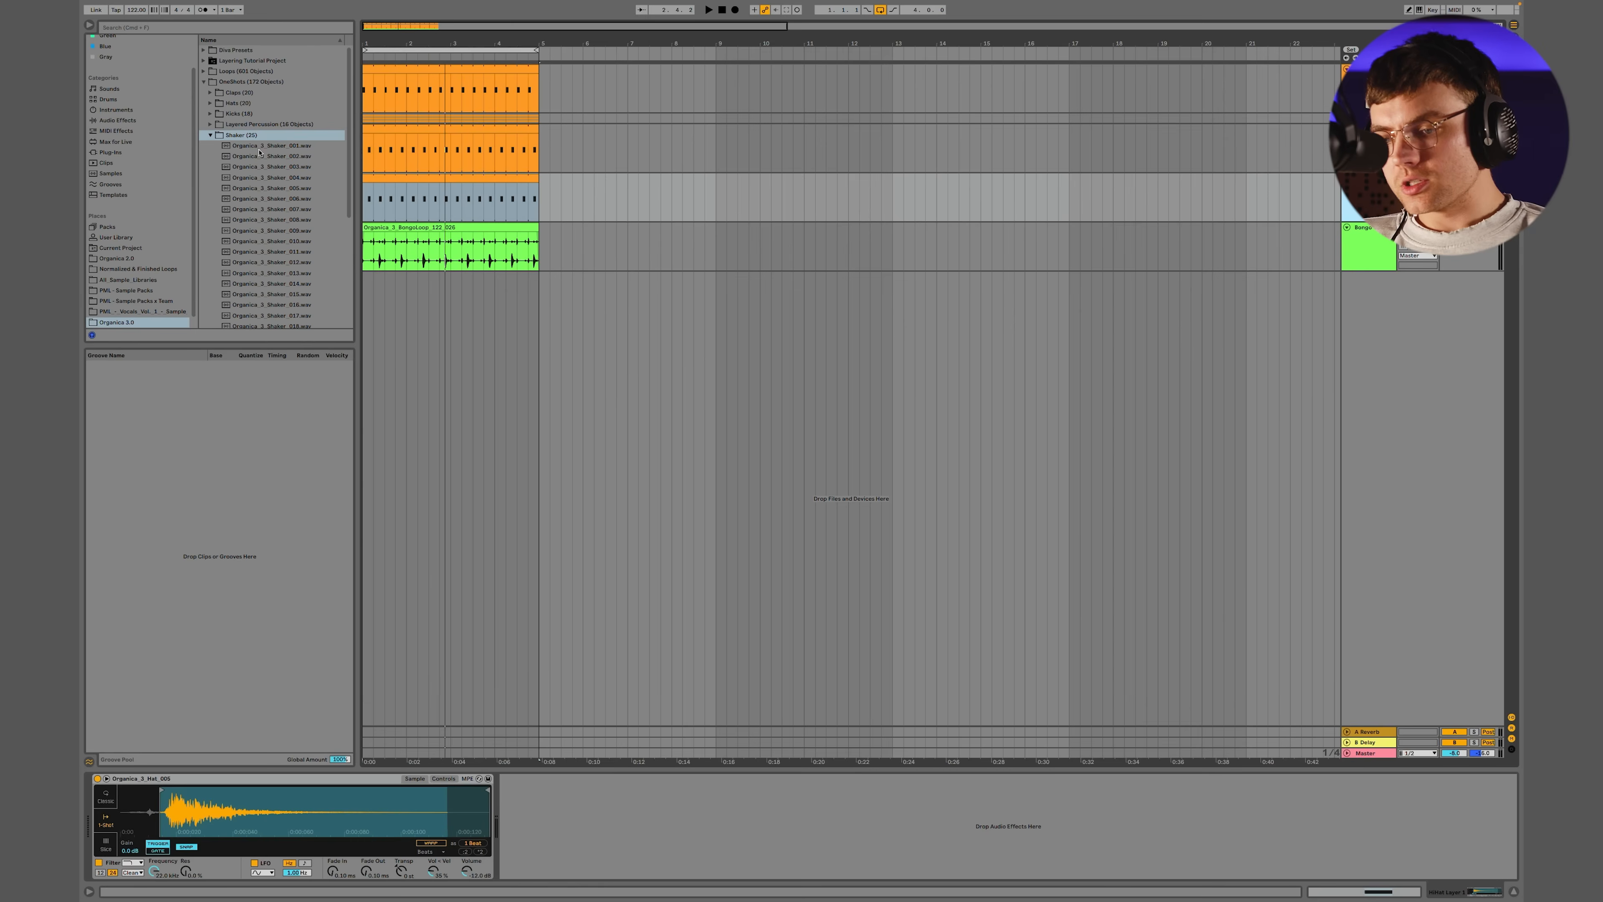
pyautogui.moveTo(260, 147); pyautogui.dragTo(325, 673)
pyautogui.moveTo(289, 812); pyautogui.dragTo(189, 804)
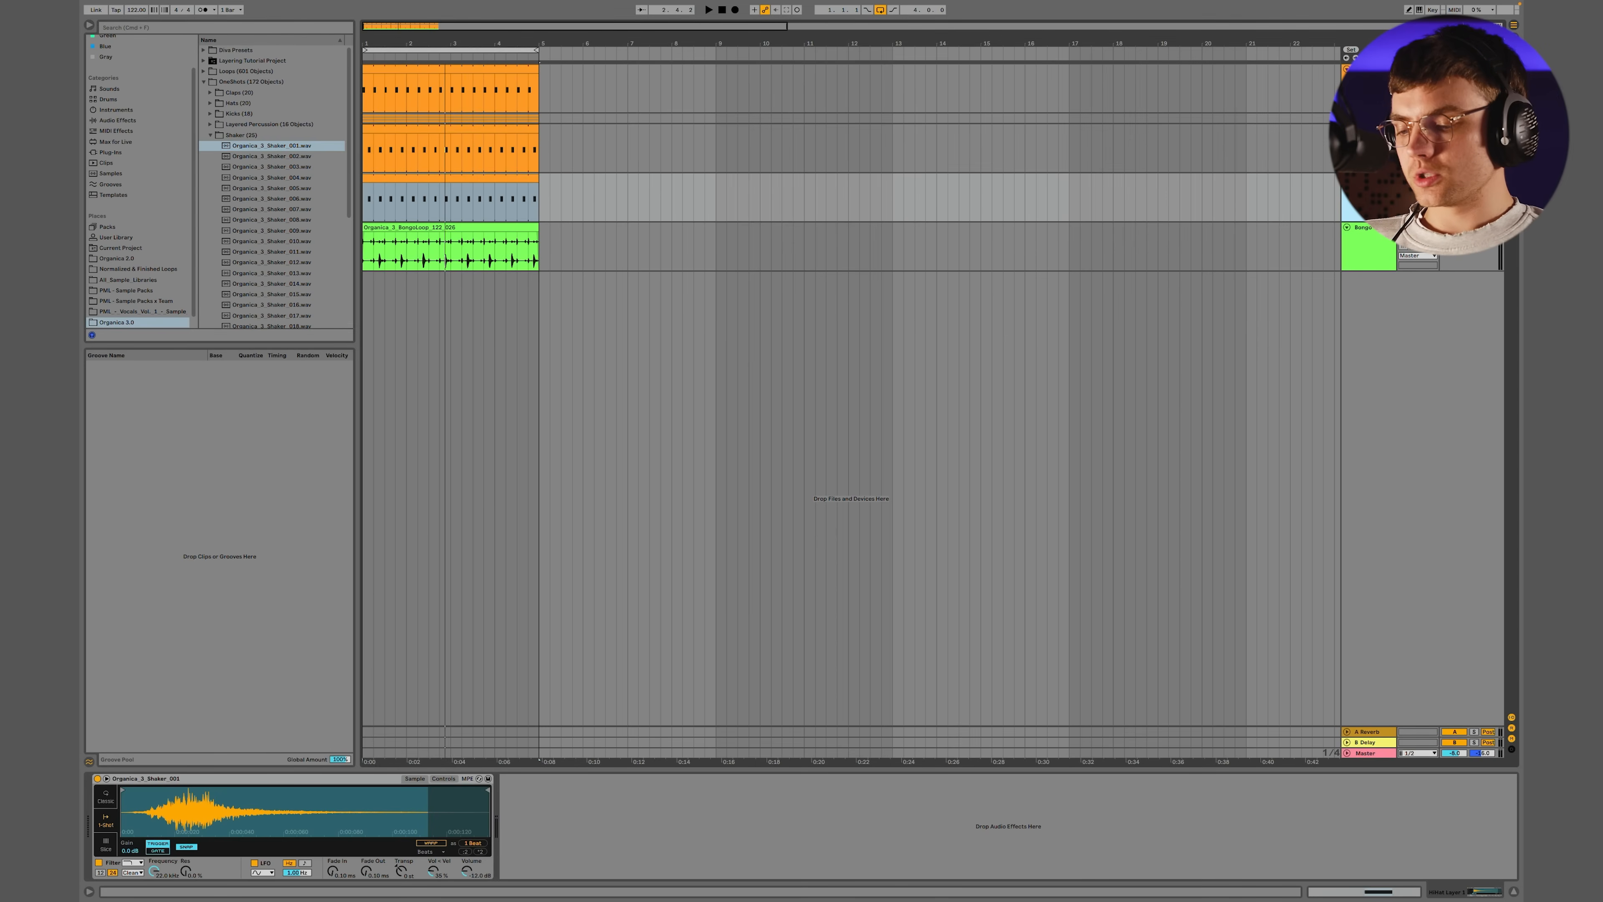
# Play the groove with track delays shown, and adjust the shaker layer's track delay and panning
pyautogui.press('space')
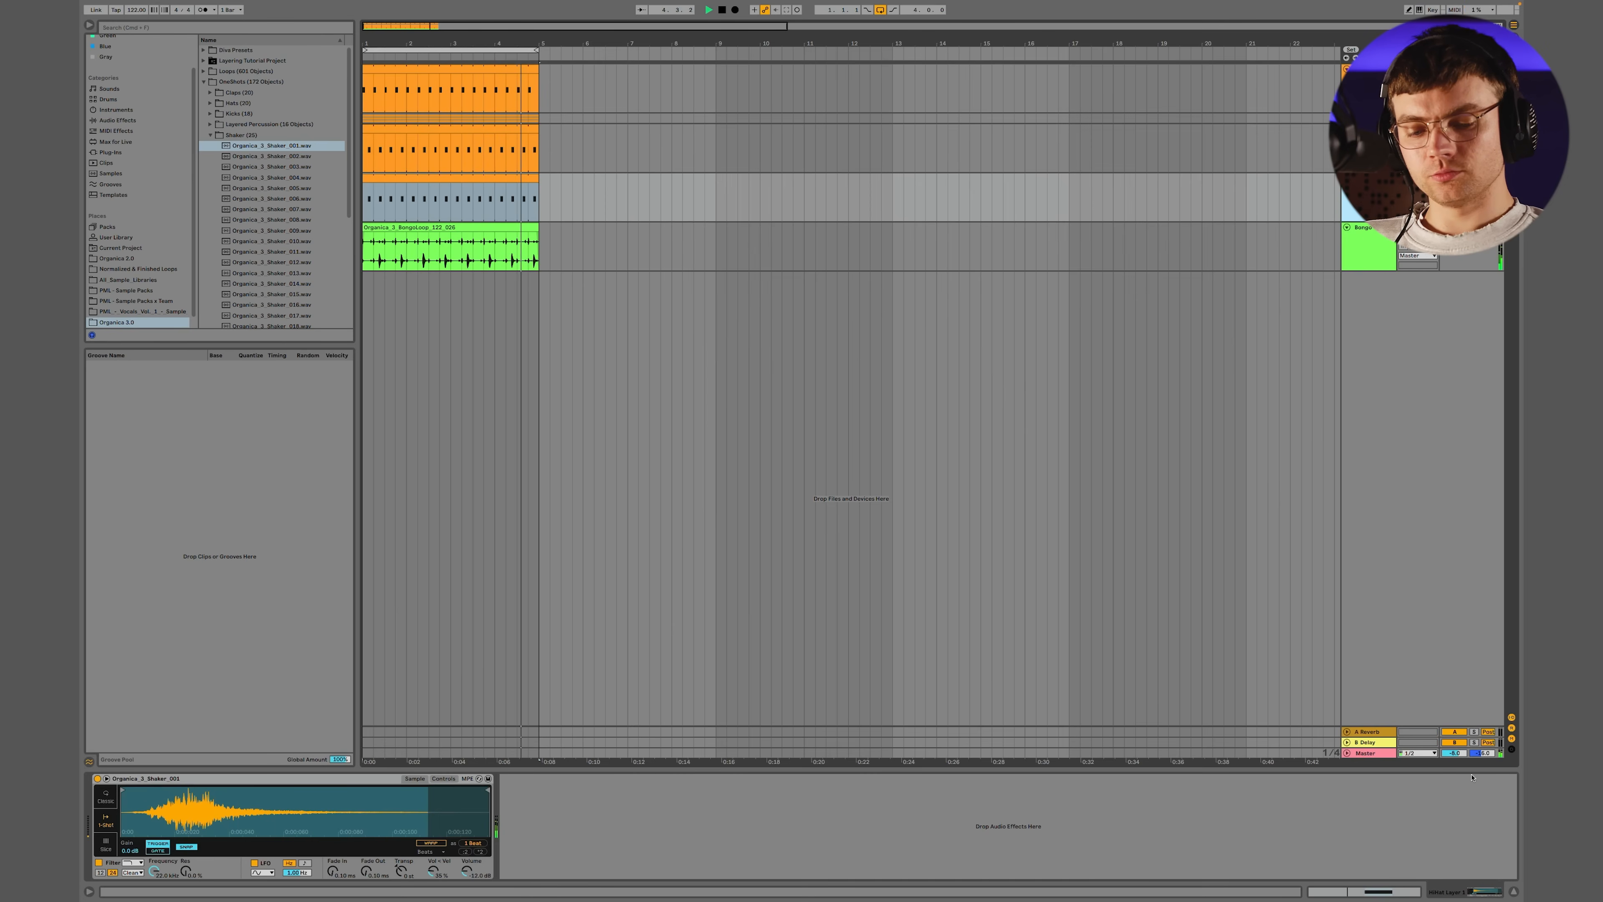
pyautogui.click(1510, 750)
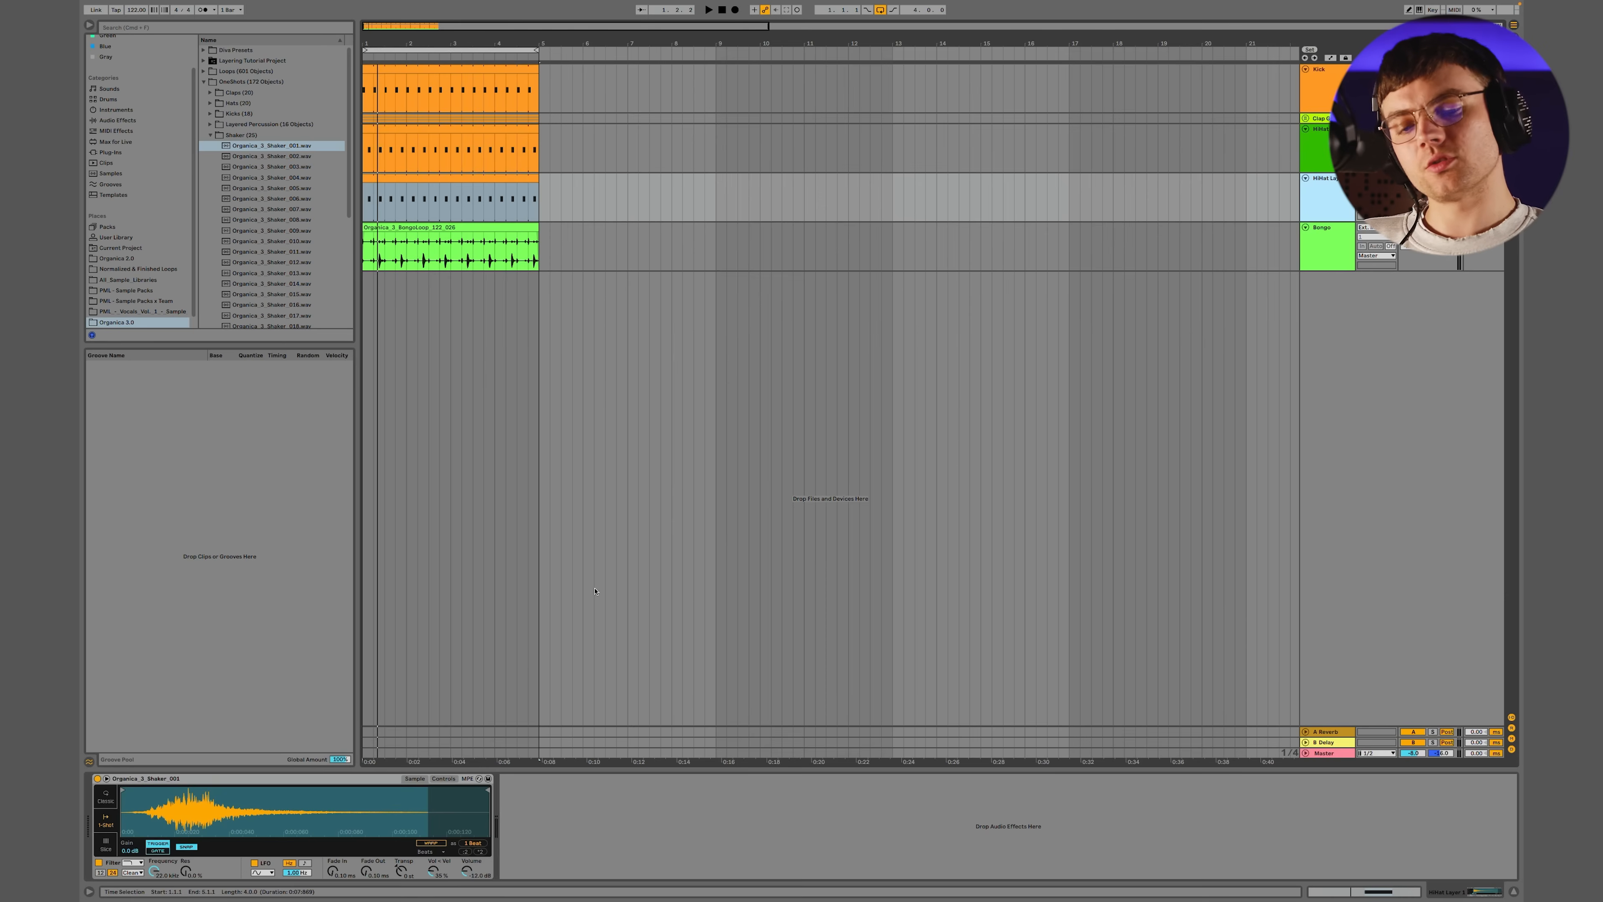
pyautogui.press('space')
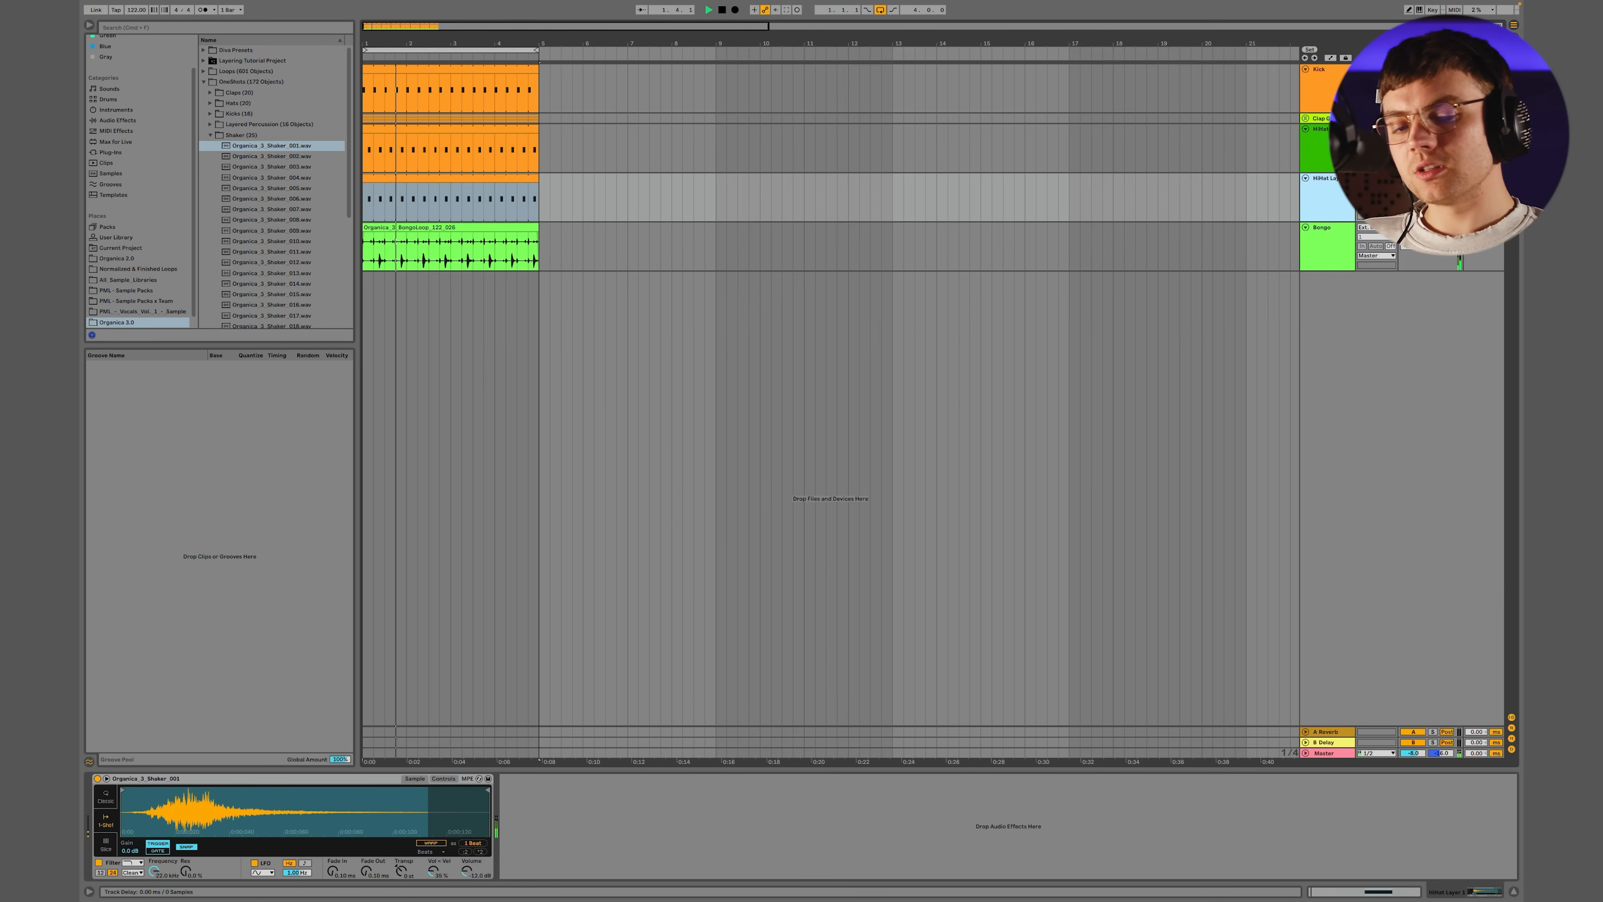
pyautogui.moveTo(1476, 178); pyautogui.dragTo(1476, 200)
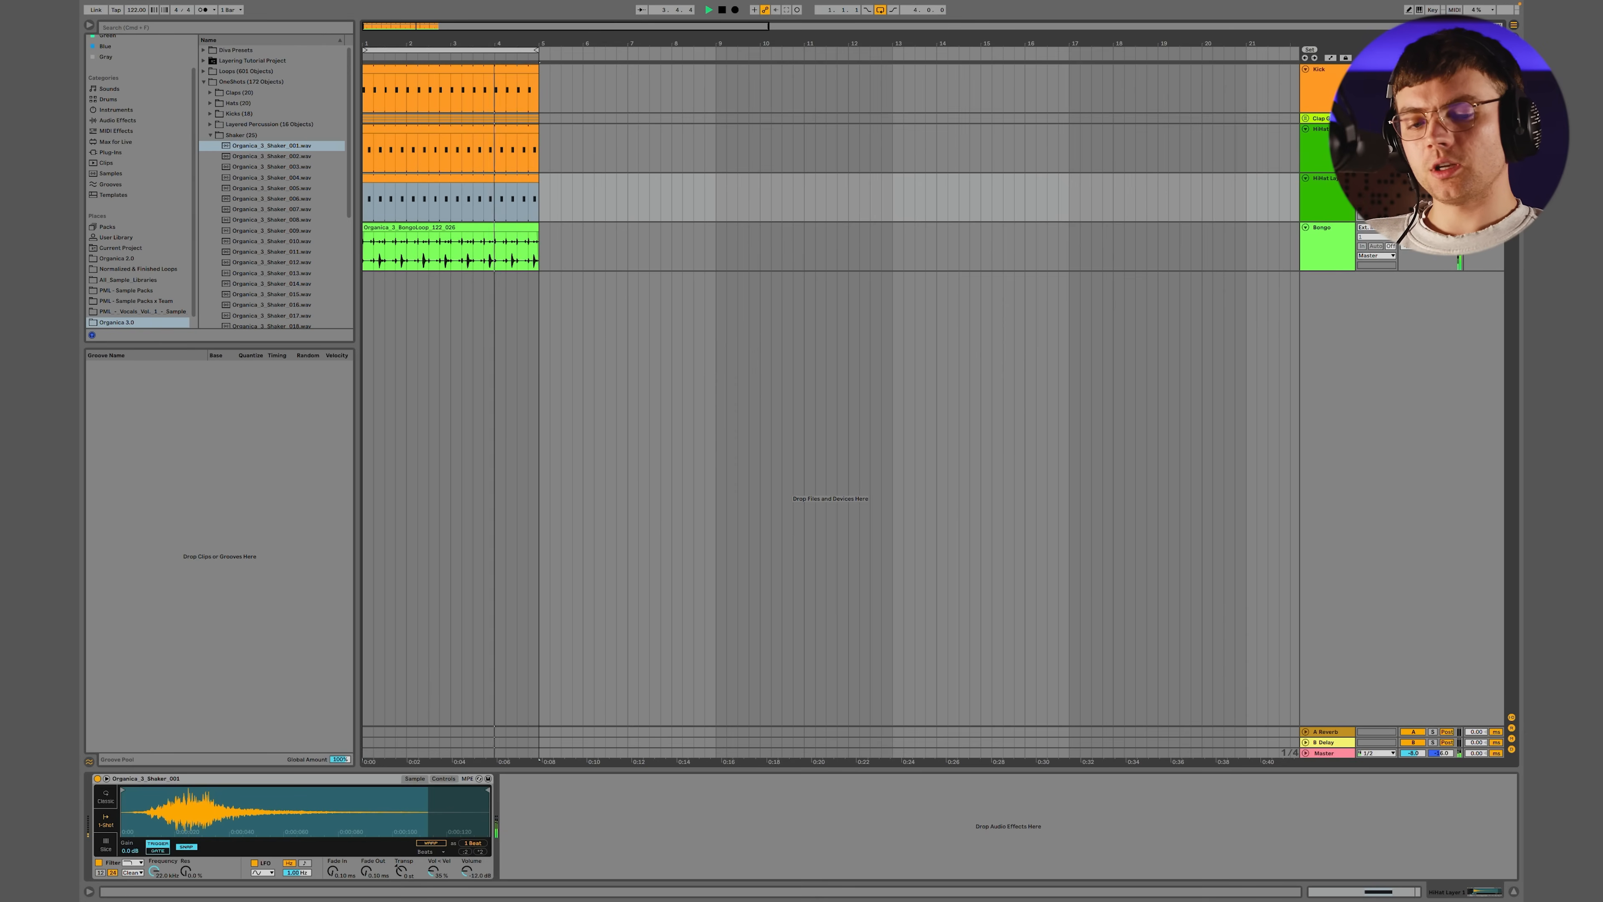
pyautogui.moveTo(1441, 187); pyautogui.dragTo(1441, 177)
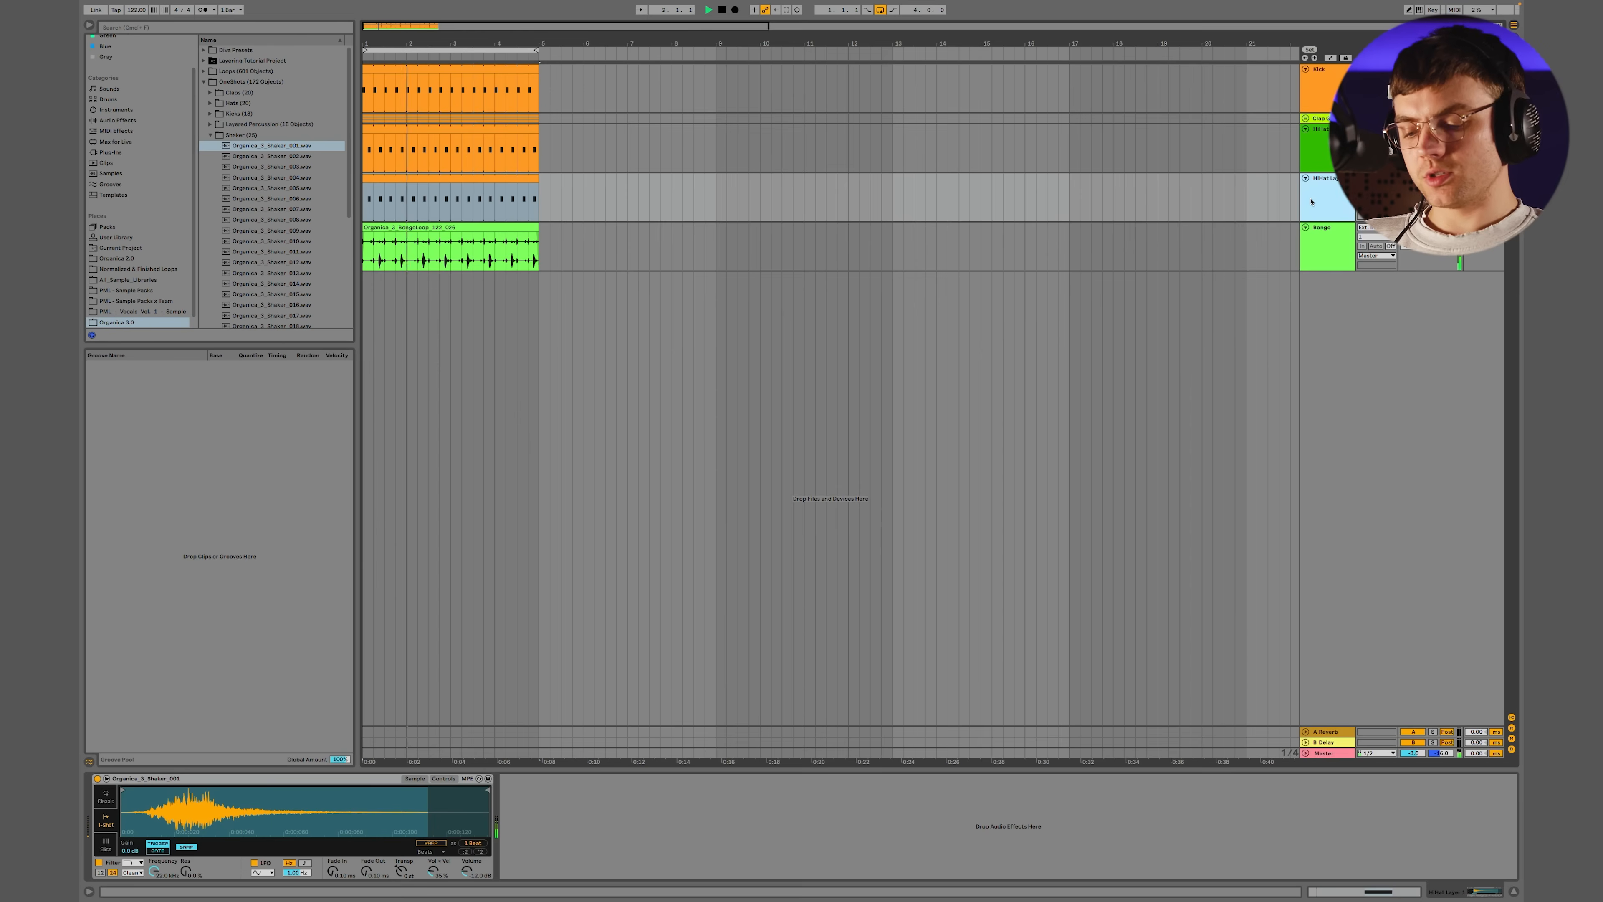
# Duplicate the shaker layer as a third hat layer and pan the copy in the opposite direction
pyautogui.press('super+d')
pyautogui.moveTo(1441, 237); pyautogui.dragTo(1440, 254)
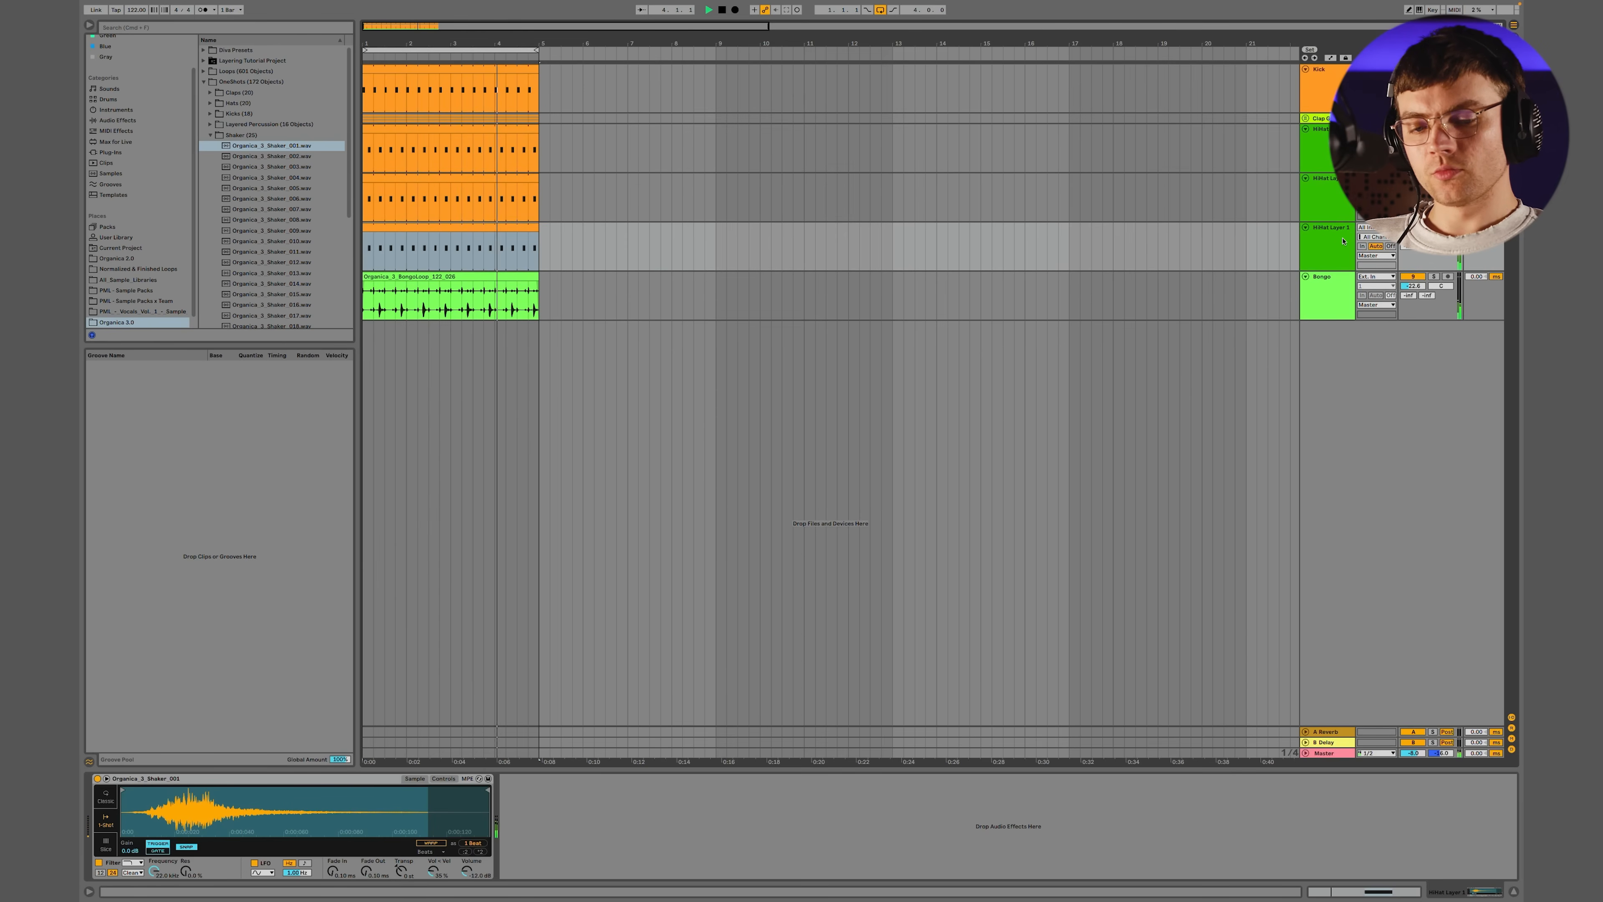
# Hot-swap the third hat layer's sample, auditioning successive shakers in the groove and settling on Organica_3_Shaker_007
pyautogui.click(1327, 244)
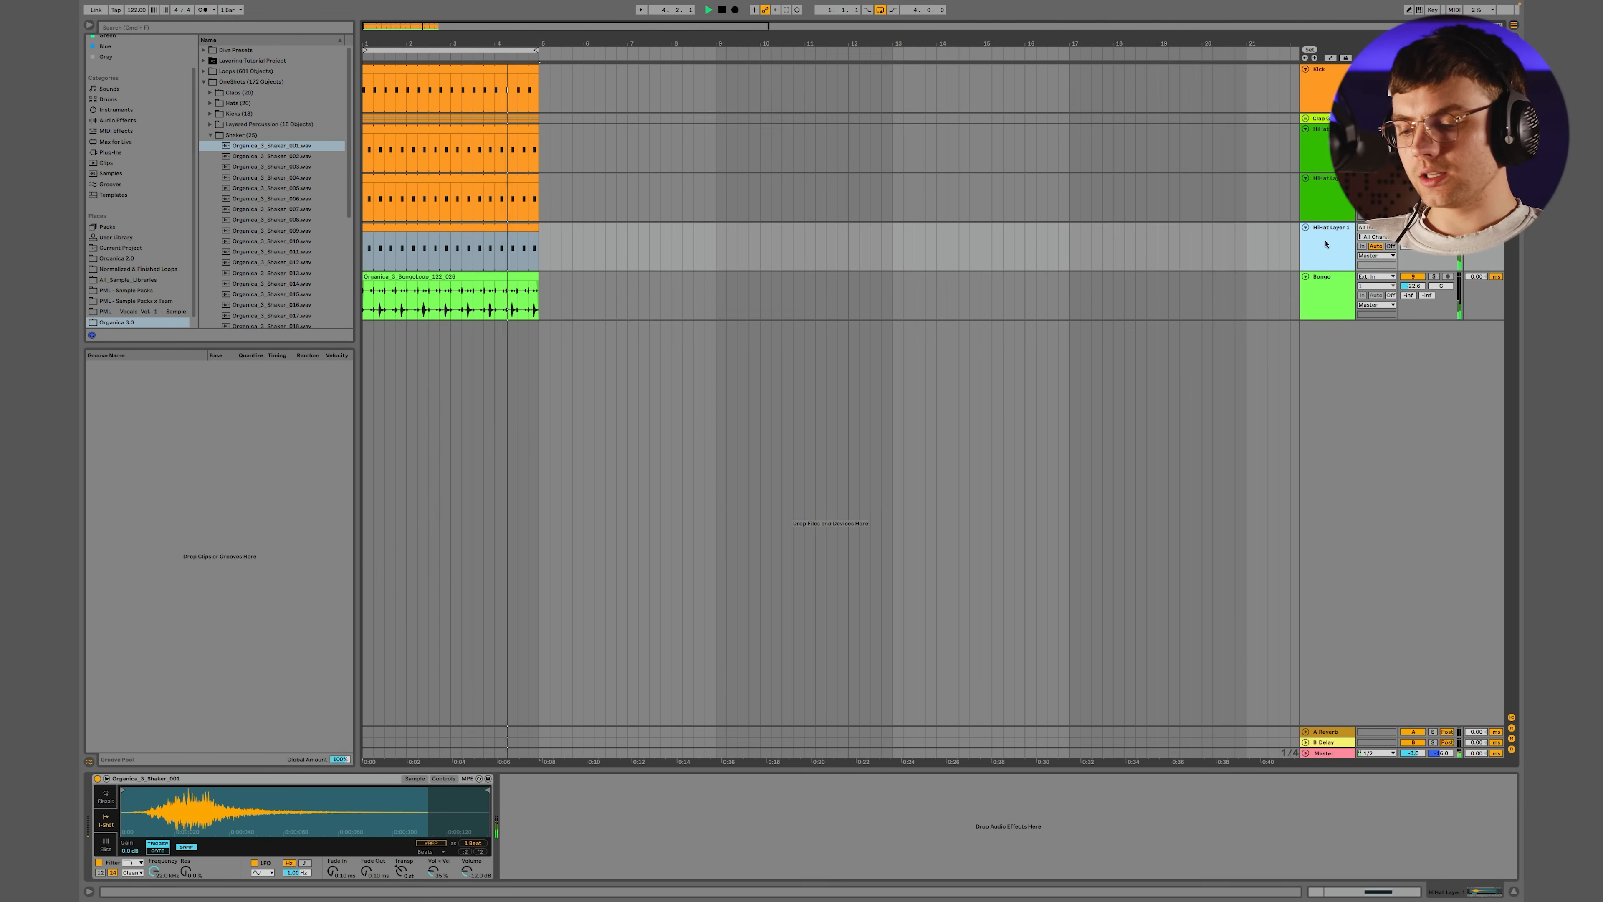
pyautogui.click(485, 829)
pyautogui.press('Down')
pyautogui.press('Down')
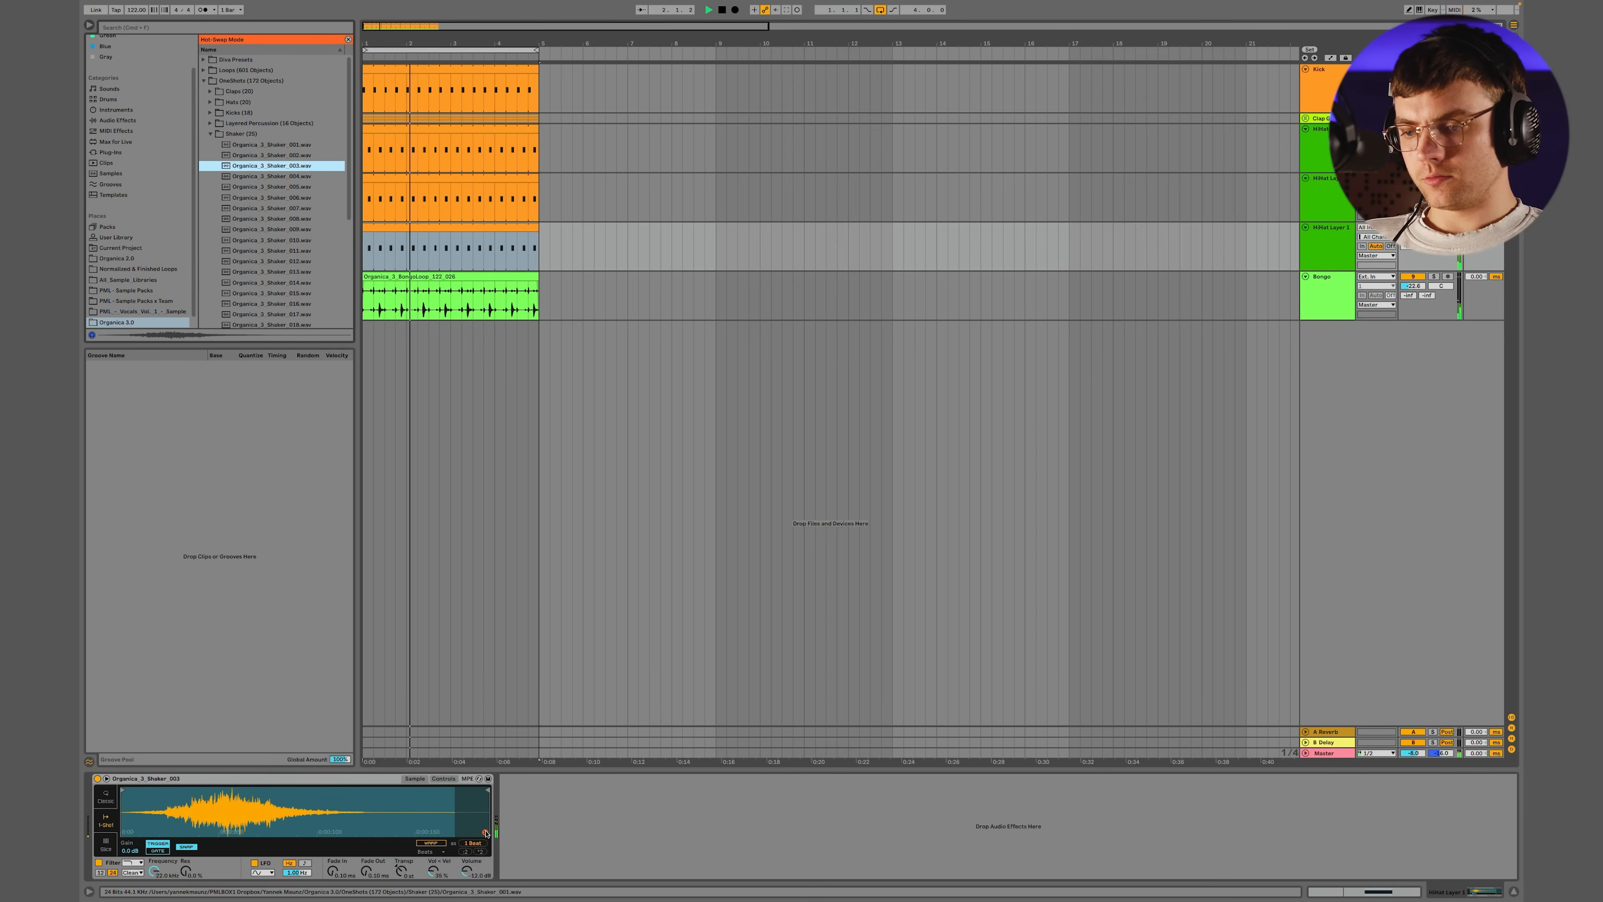
pyautogui.press('Down')
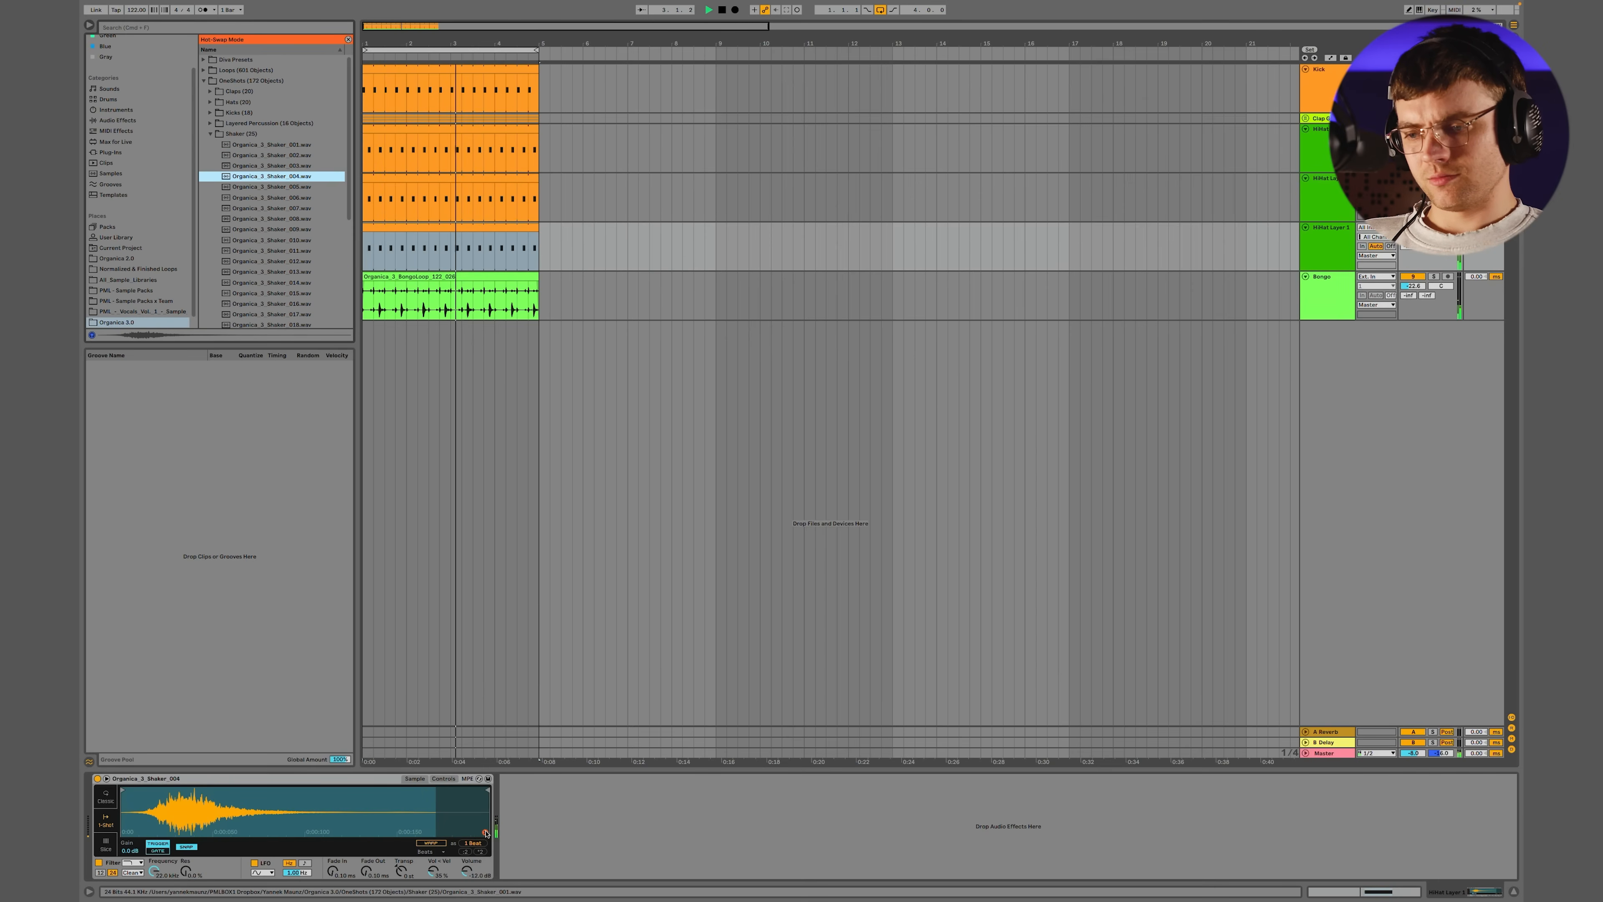
pyautogui.press('Down')
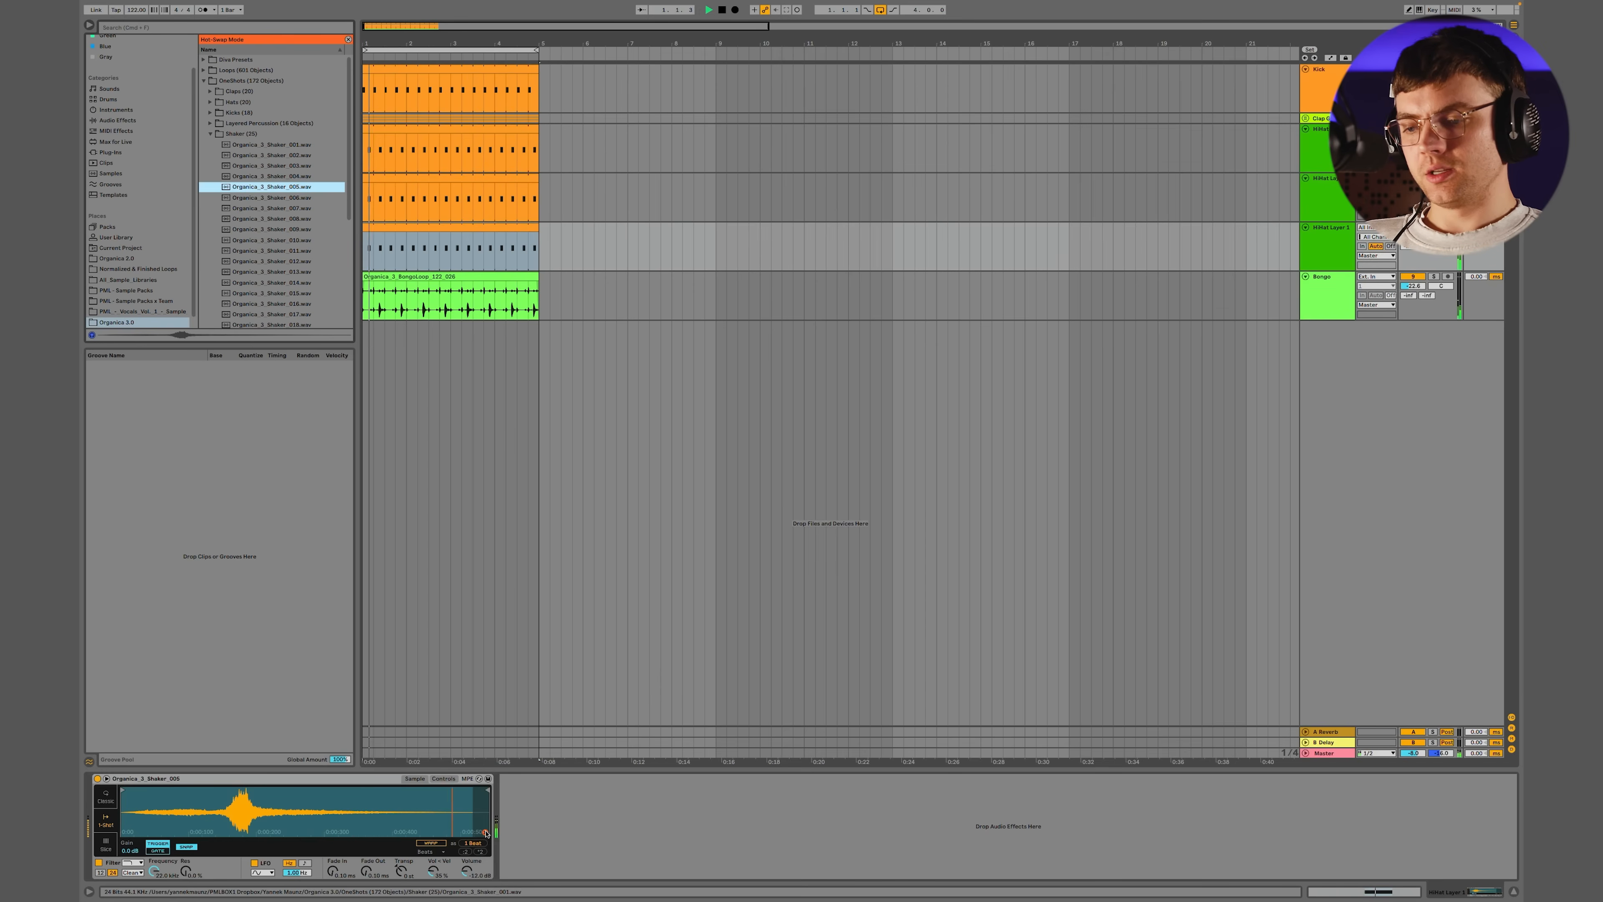
pyautogui.press('Down')
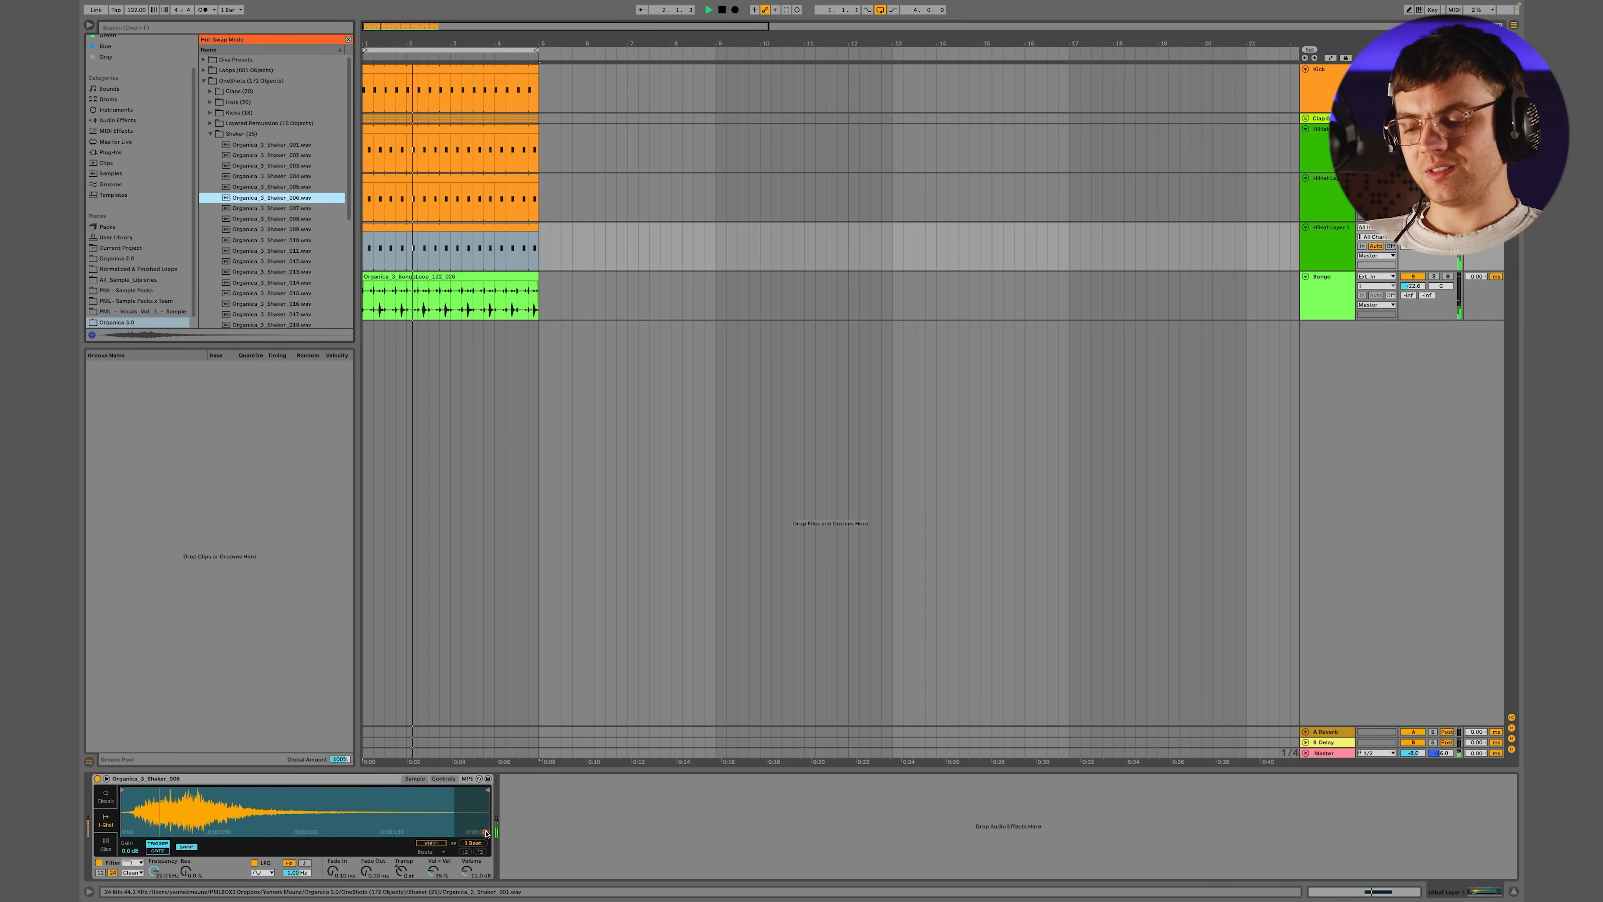
pyautogui.press('Down')
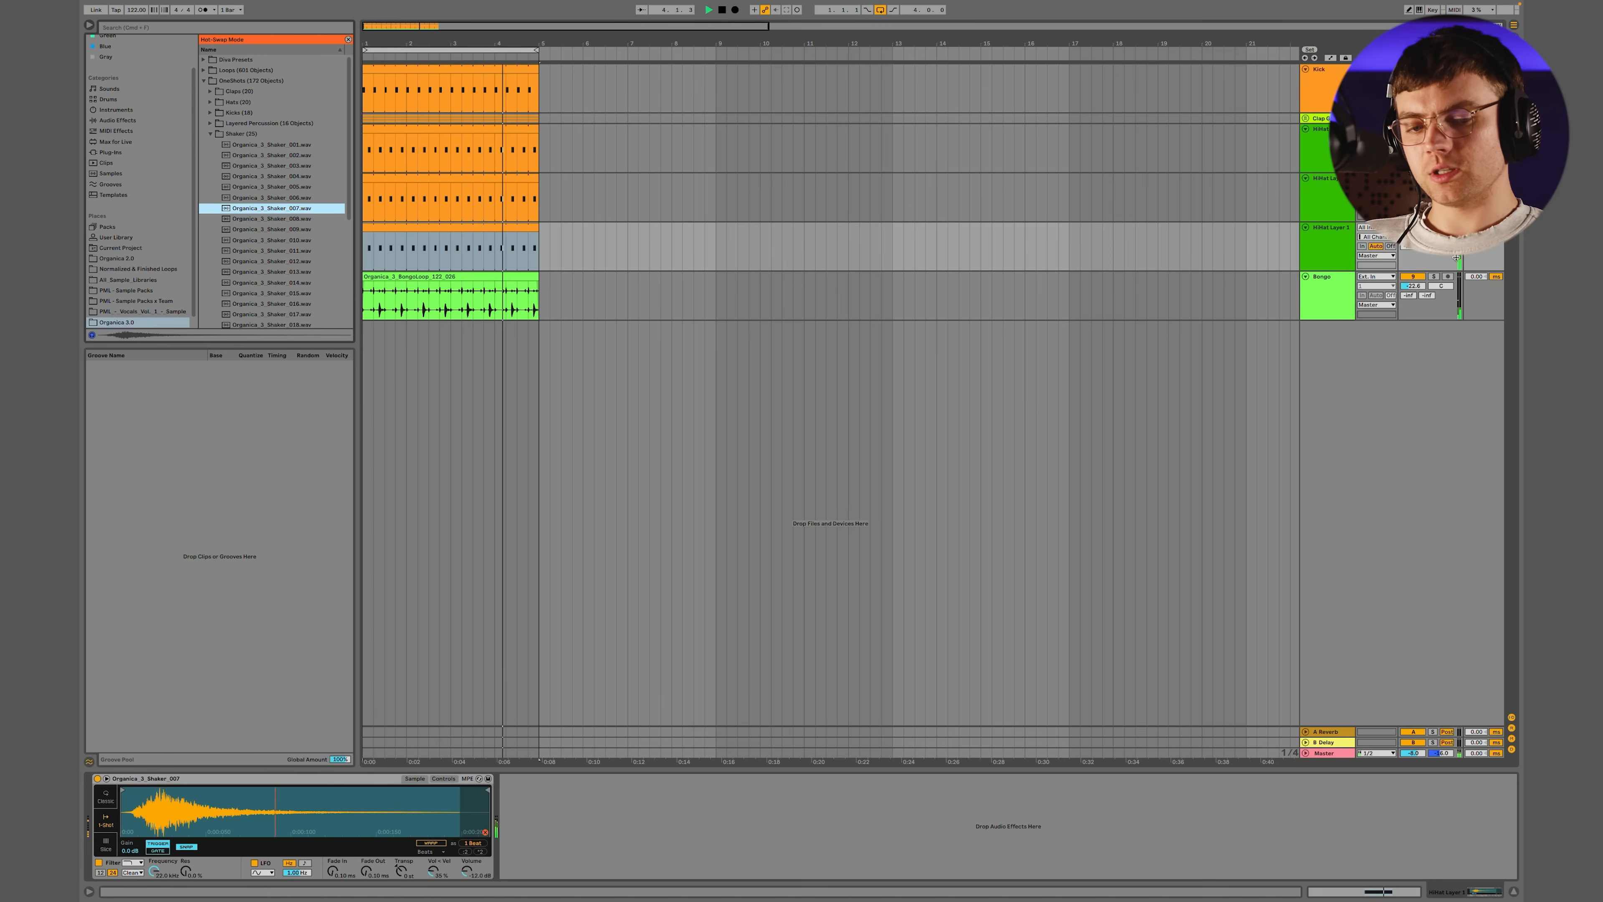
# Set the third hat layer's track delay to -11 ms and lower its volume
pyautogui.click(1475, 227)
pyautogui.moveTo(1476, 227); pyautogui.dragTo(1412, 240)
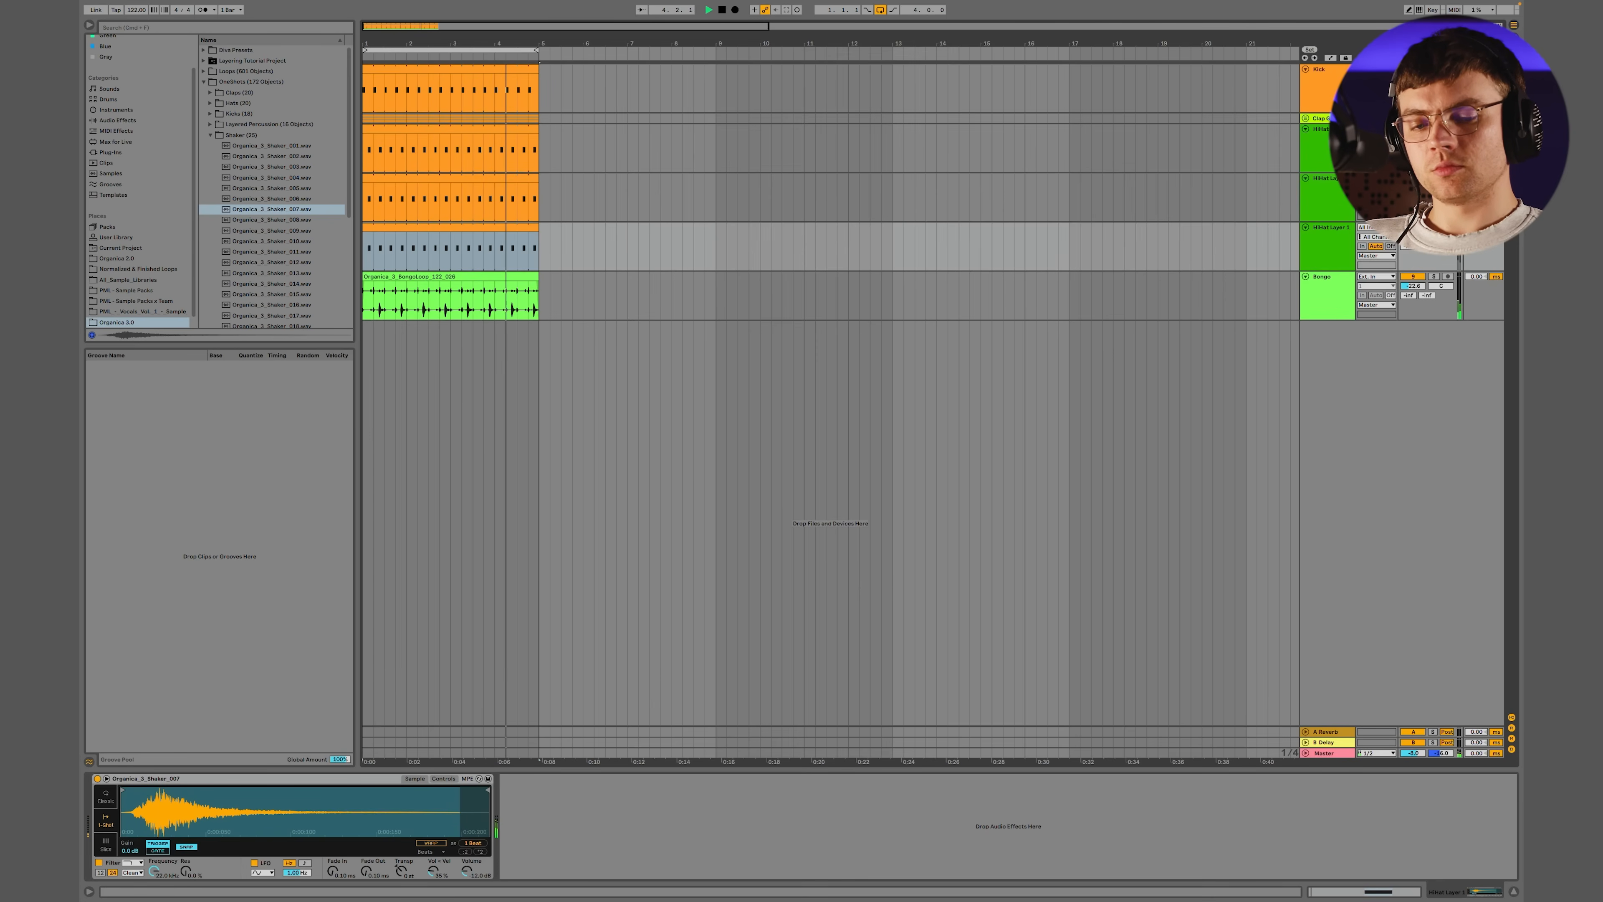
pyautogui.moveTo(1412, 237); pyautogui.dragTo(1413, 241)
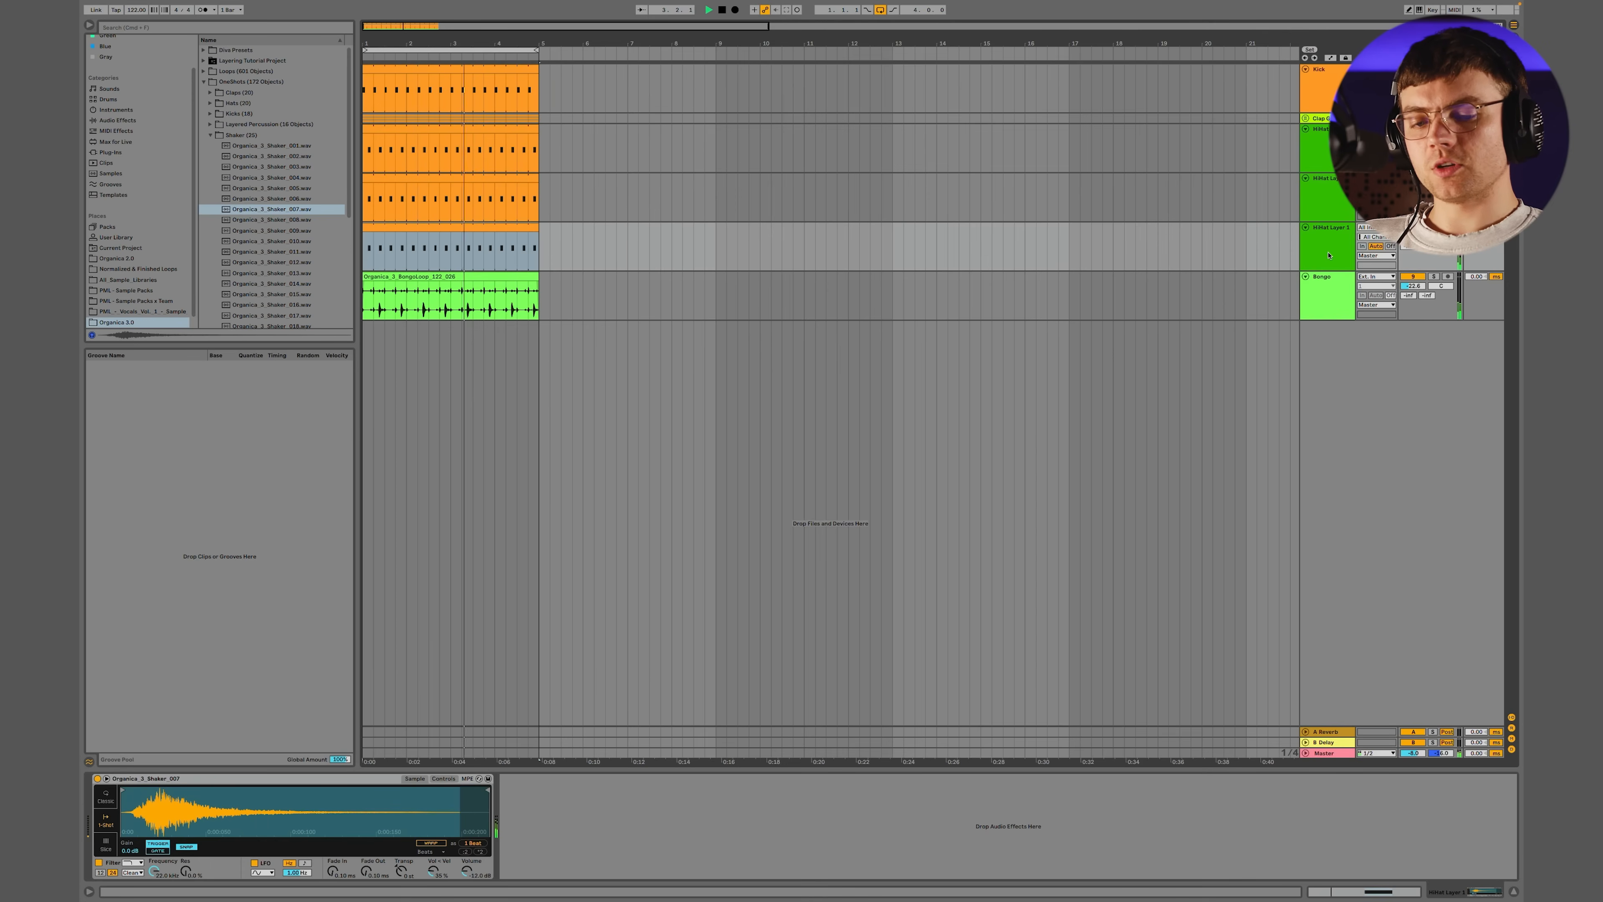
# Group the original hat track and its two shaker layer tracks together
pyautogui.keyDown('shift'); pyautogui.click(1317, 147); pyautogui.keyUp('shift')
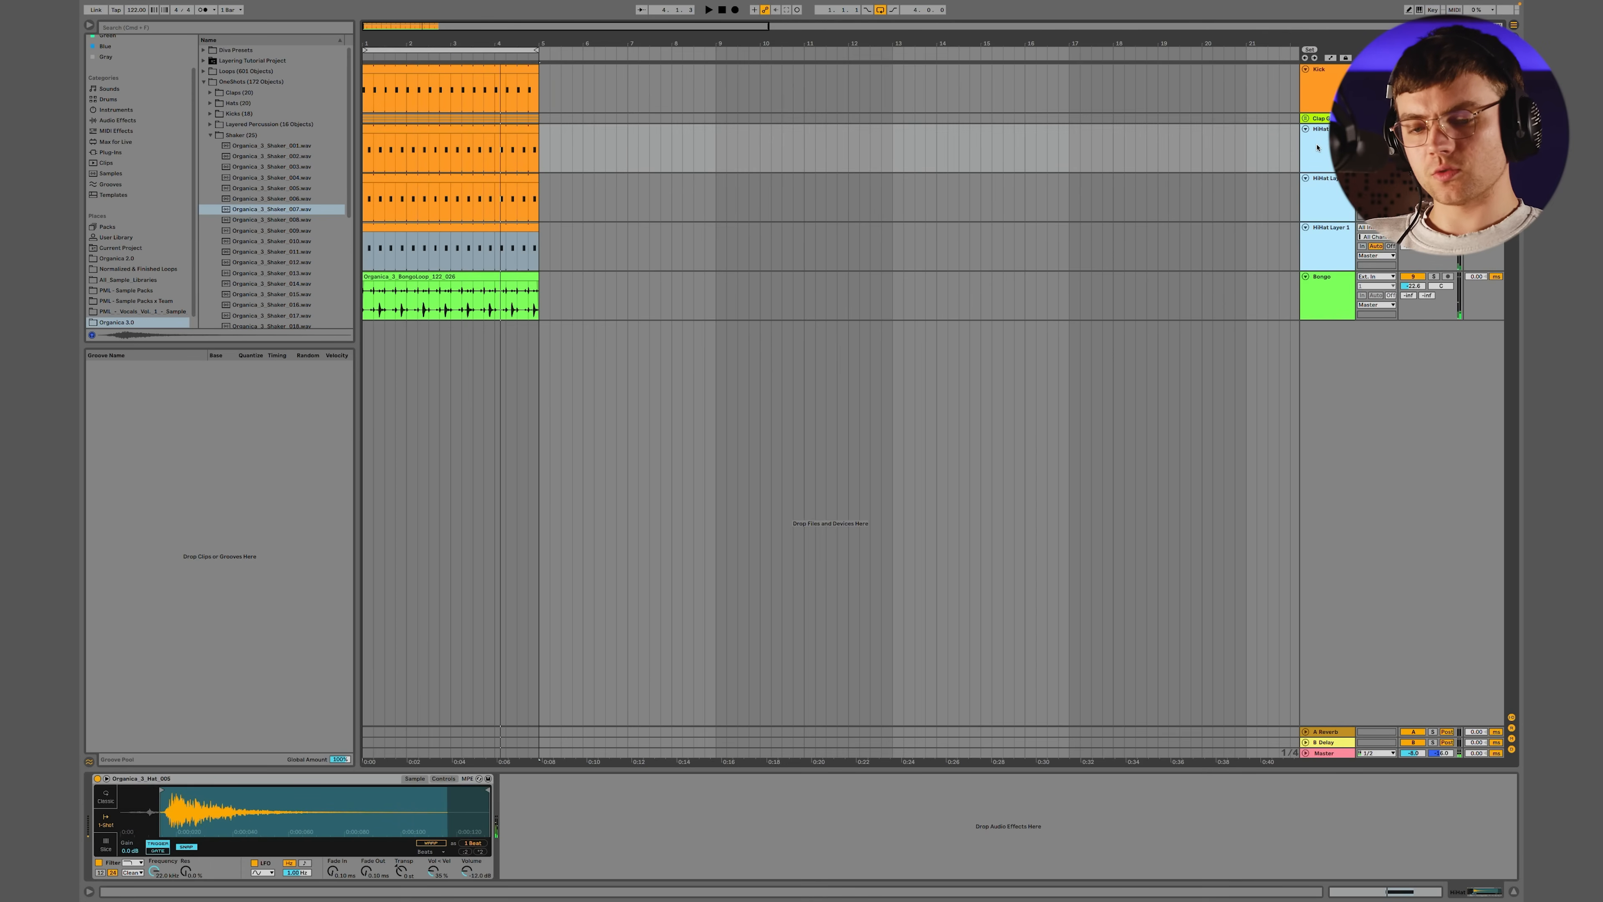
pyautogui.press('super+g')
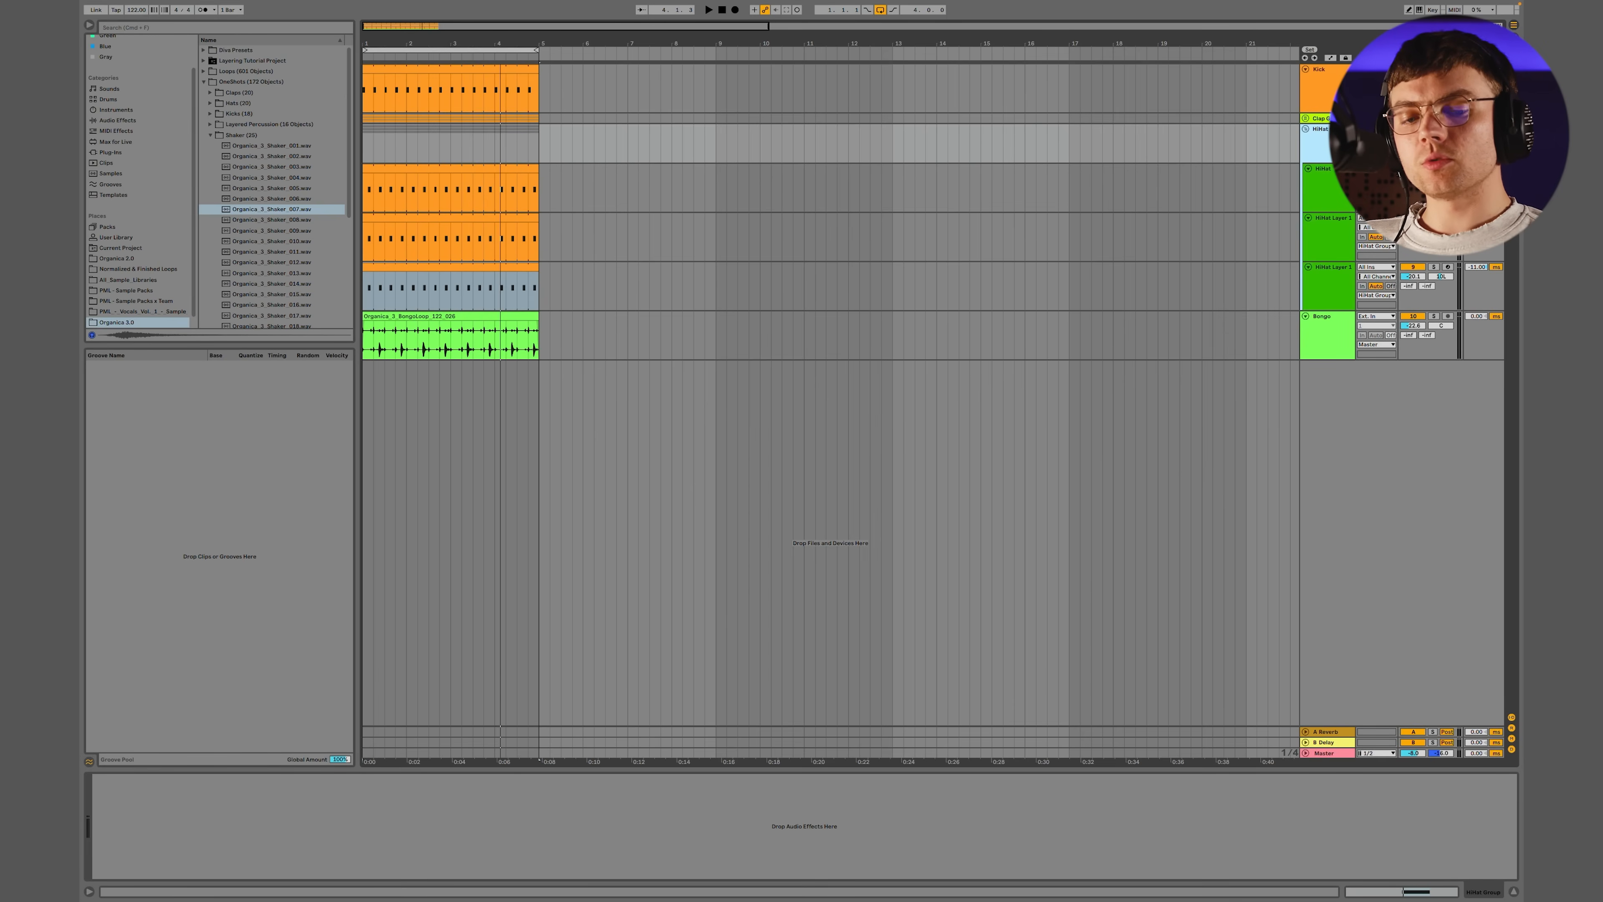
# Map computer keys 3 and 4 to the track activators of the two added hat layers
pyautogui.press('super+k')
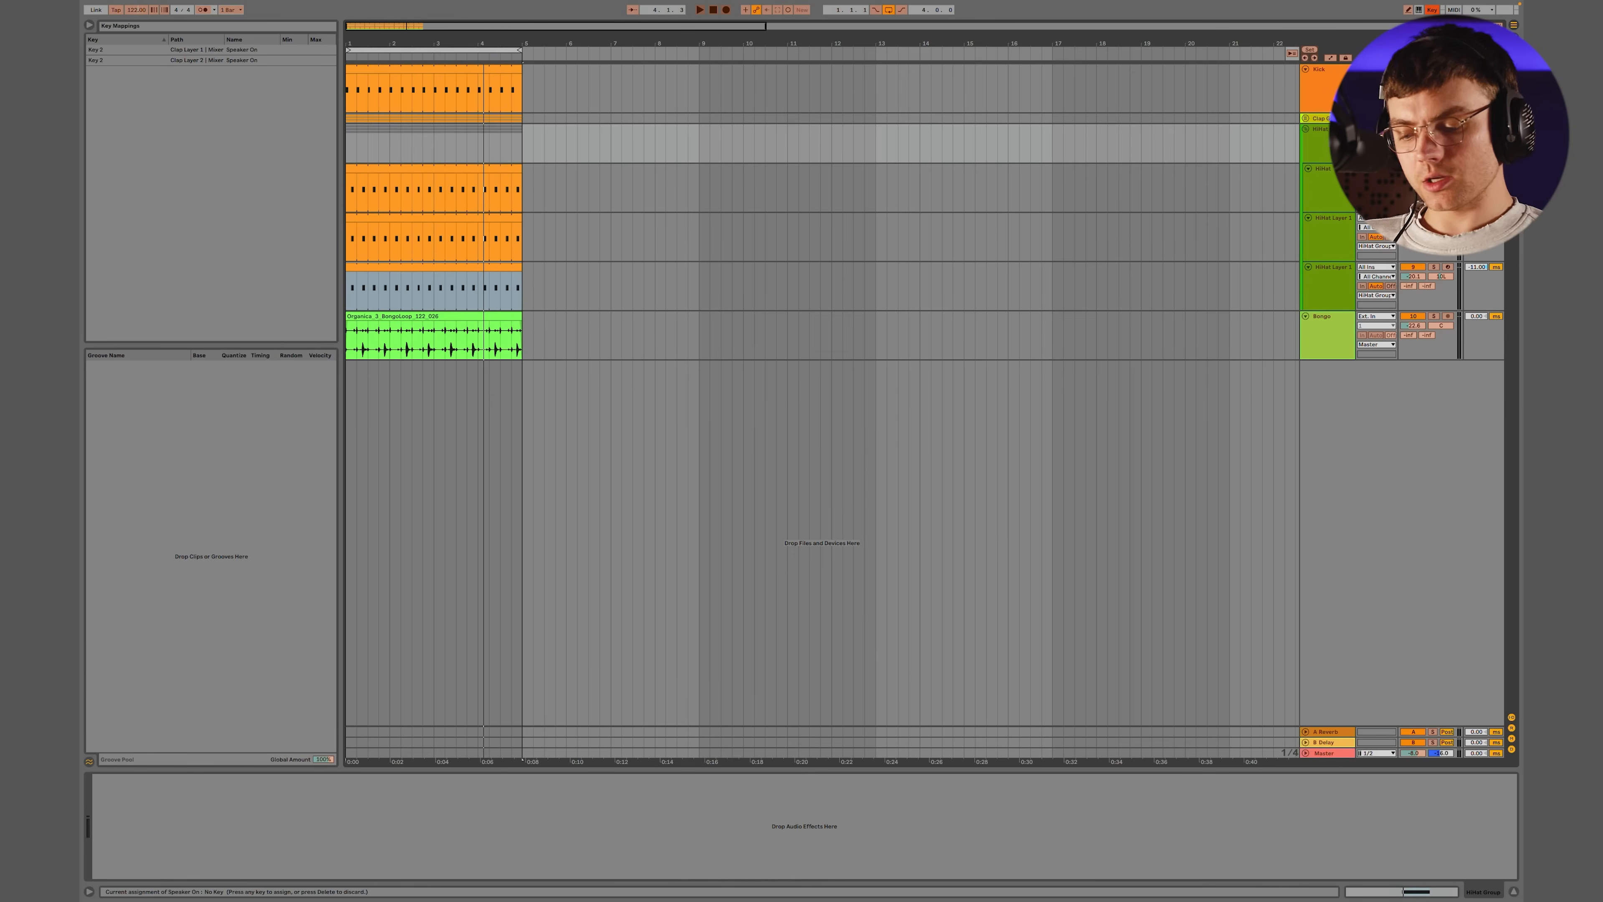
pyautogui.click(1416, 268)
pyautogui.press('4')
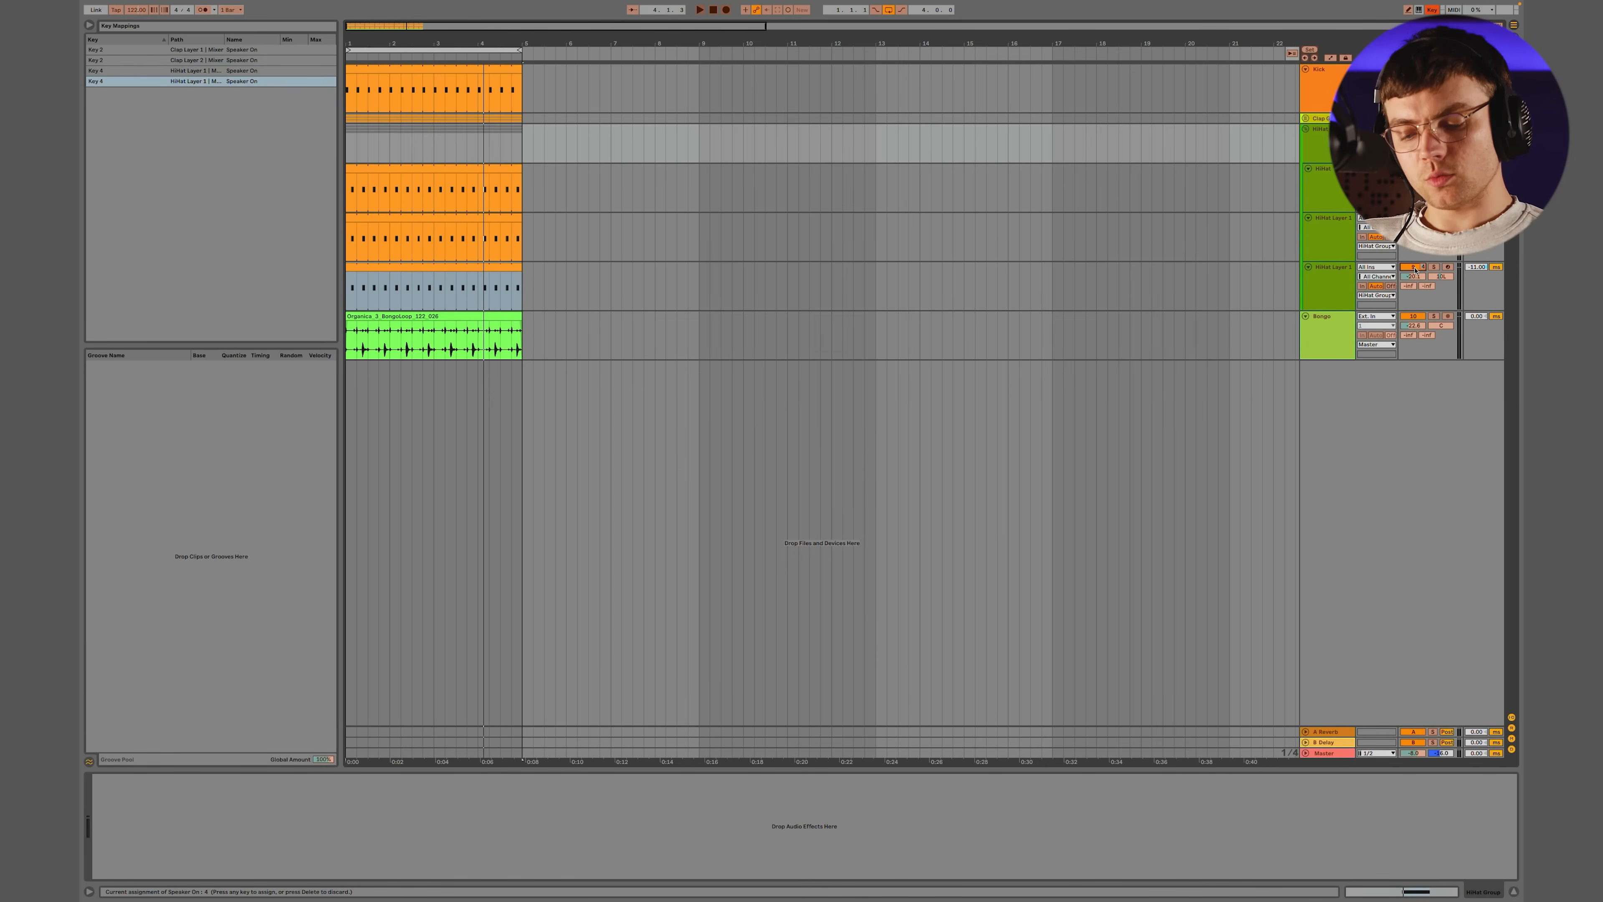
pyautogui.press('super+k')
# Play the groove and toggle the added hat layers to compare it with and without them
pyautogui.press('space')
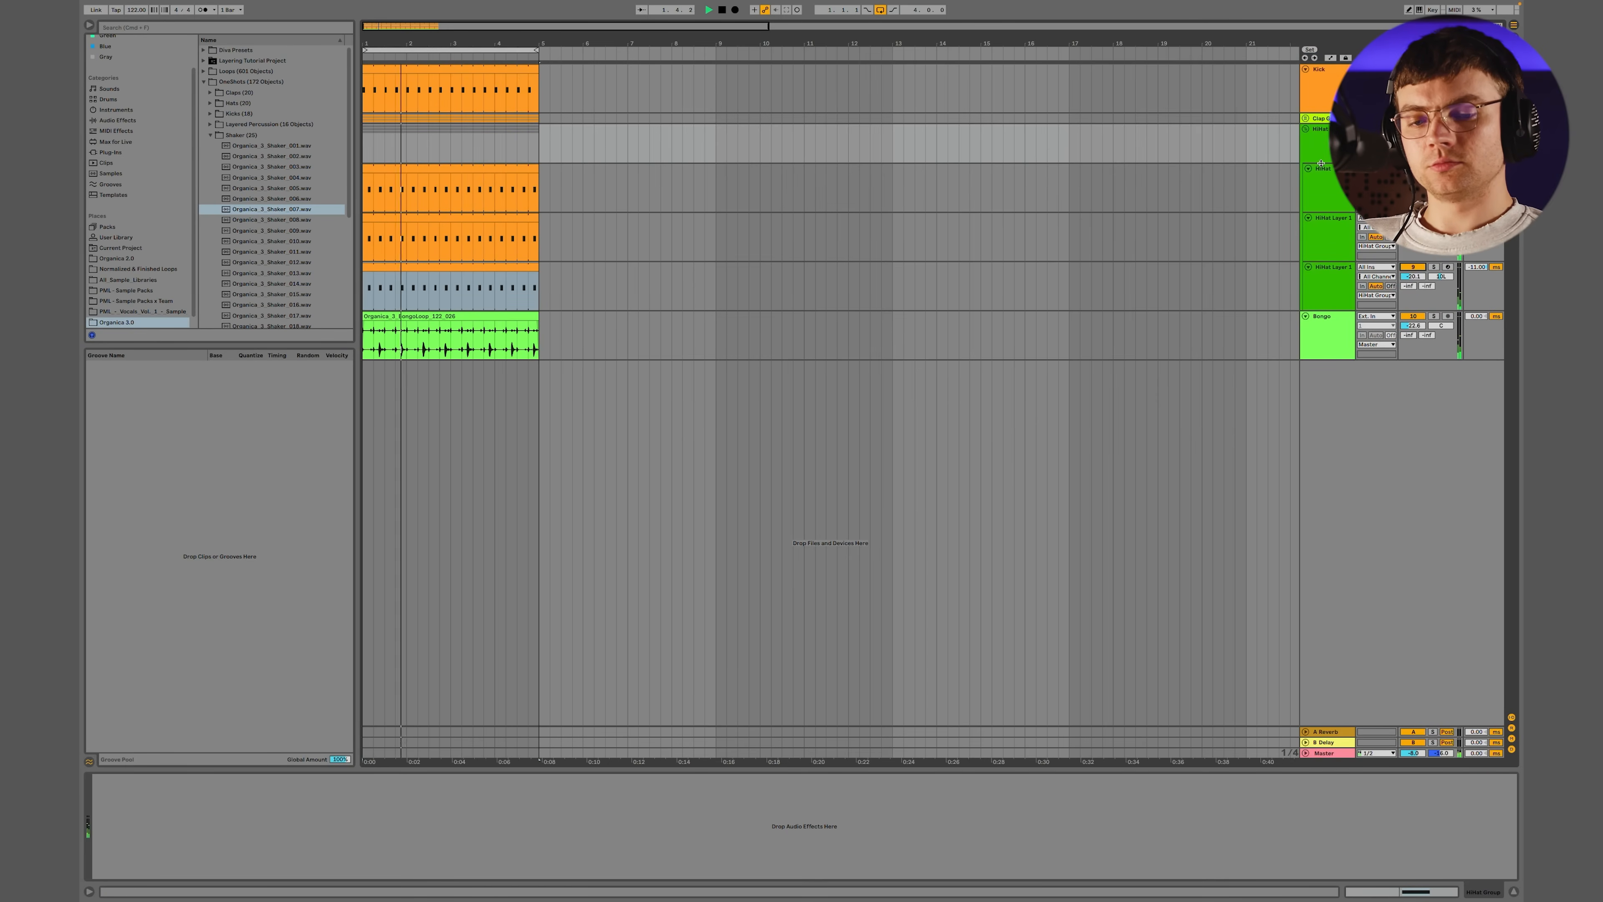
pyautogui.press('4')
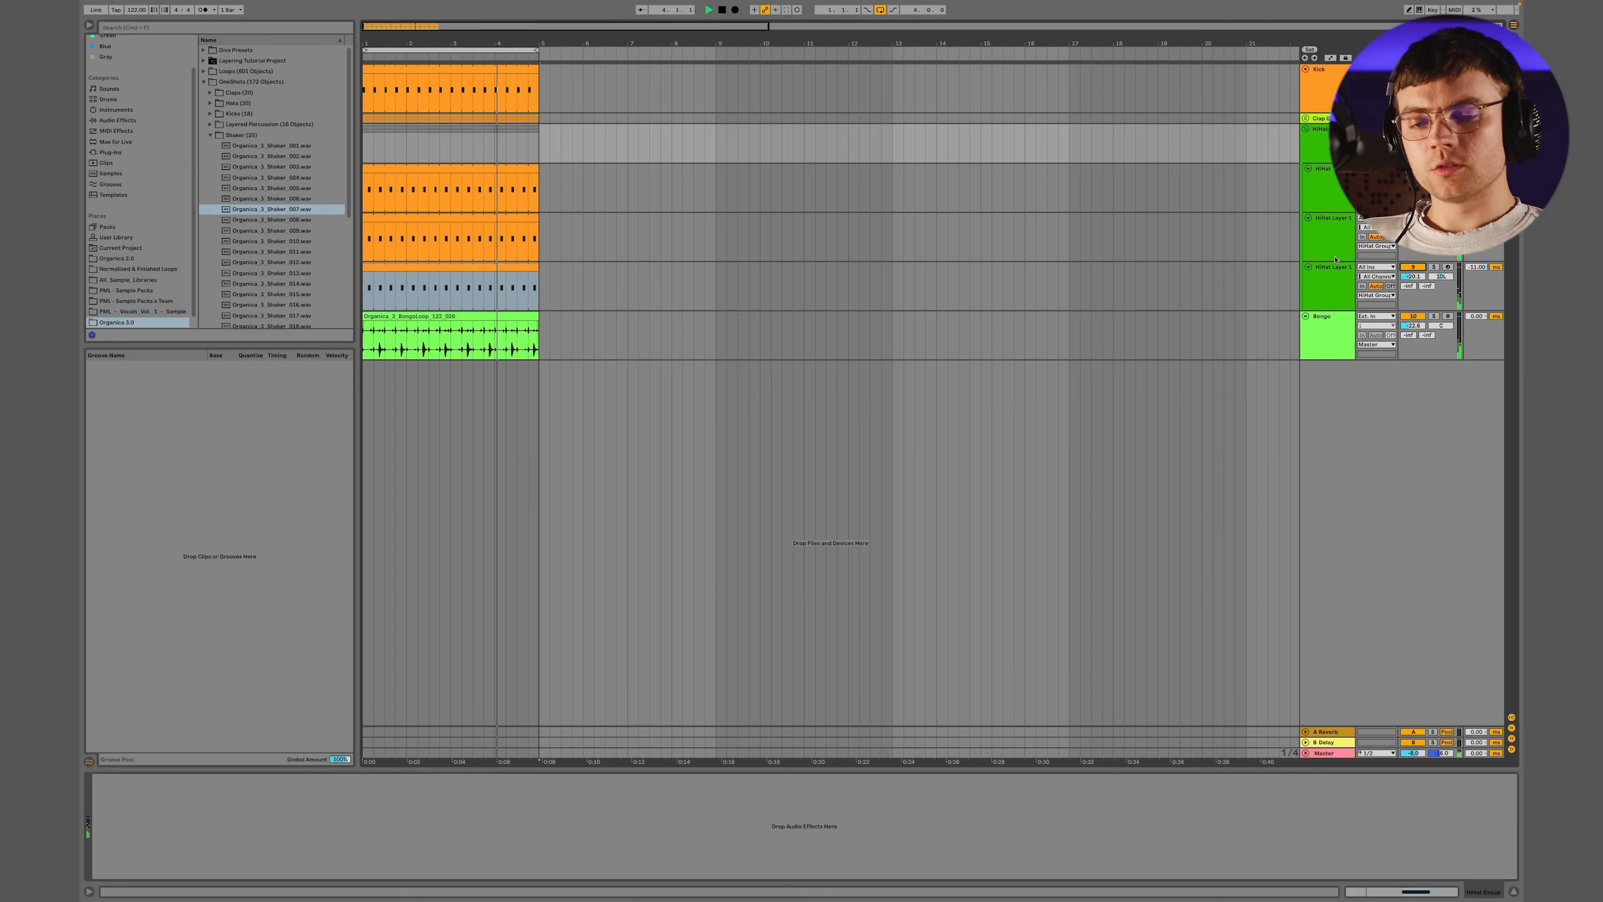
pyautogui.press('space')
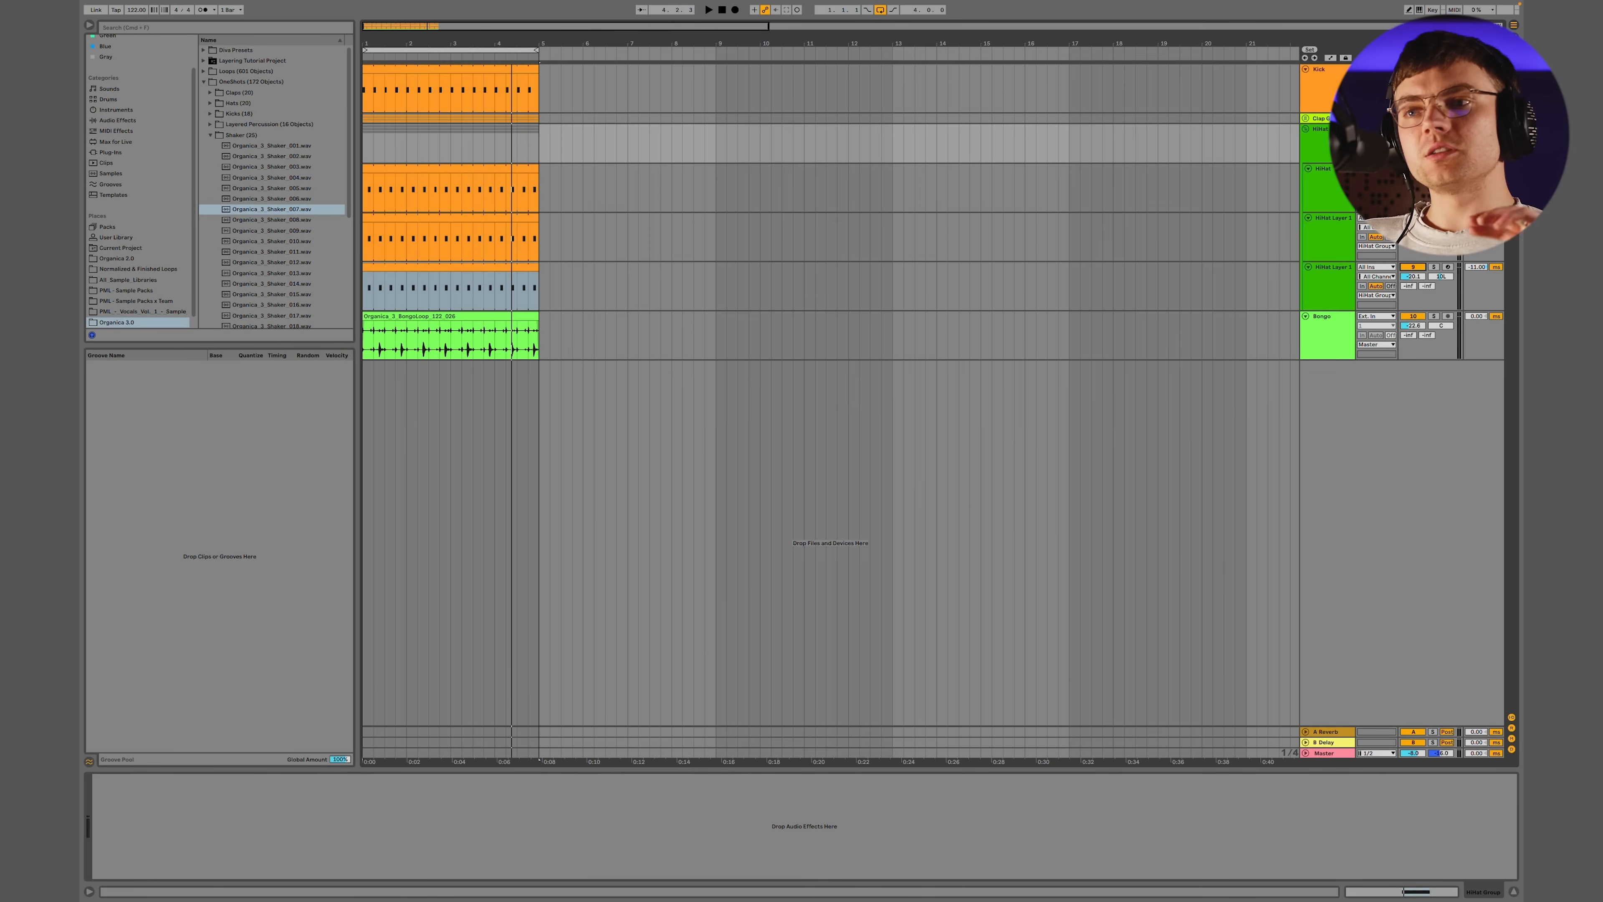
# Play the full groove again and fold the hat and clap groups
pyautogui.press('space')
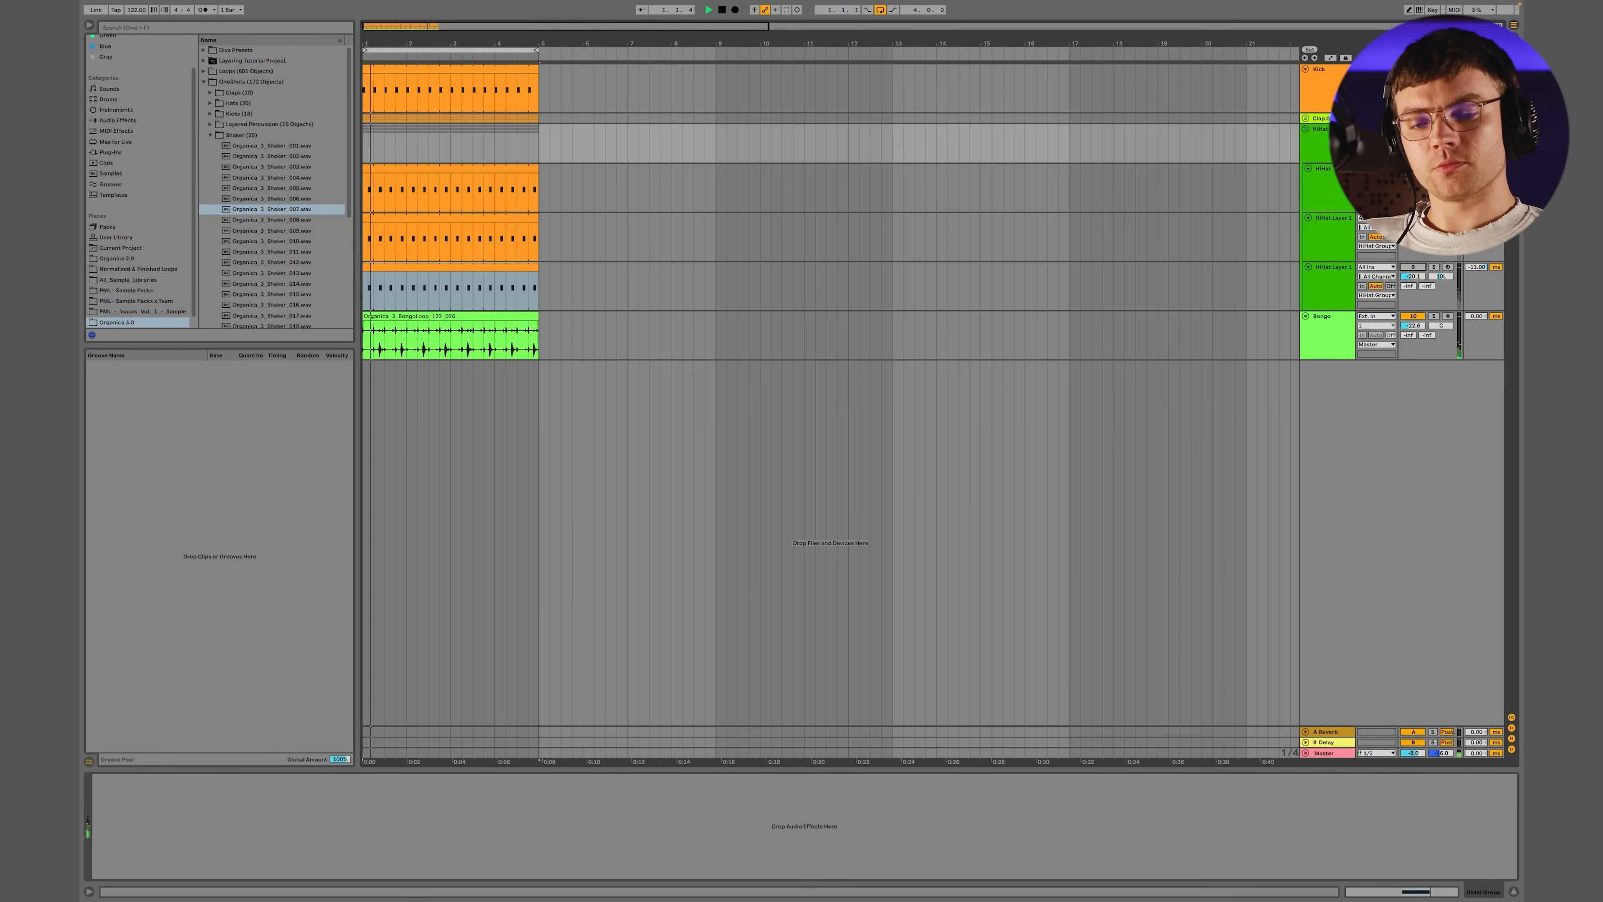
pyautogui.click(1305, 129)
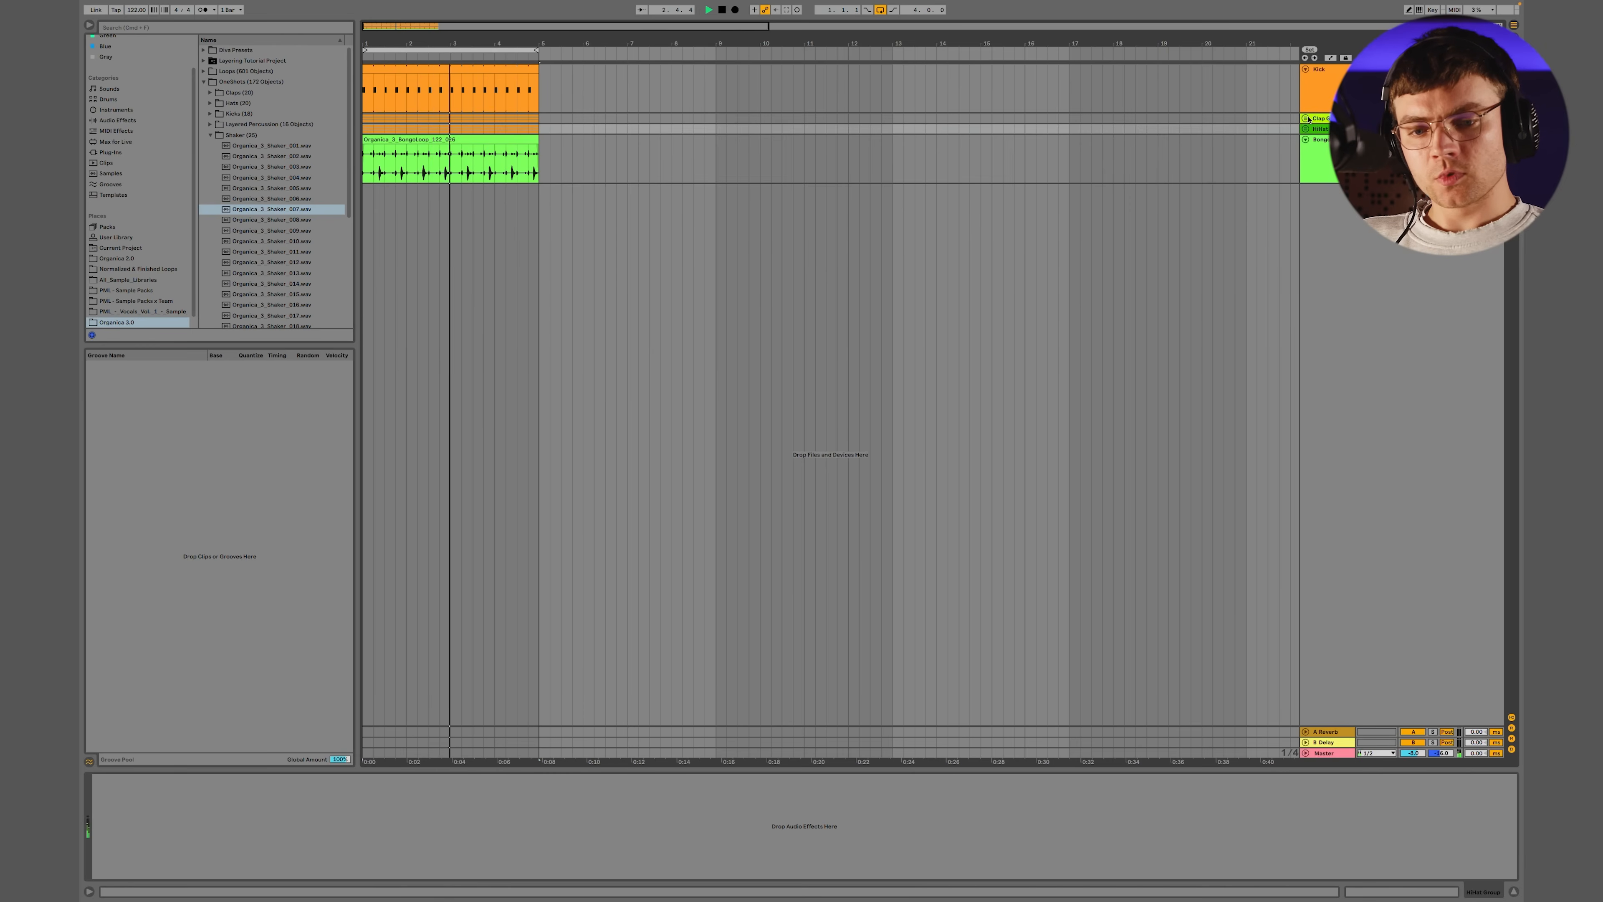
pyautogui.click(1306, 118)
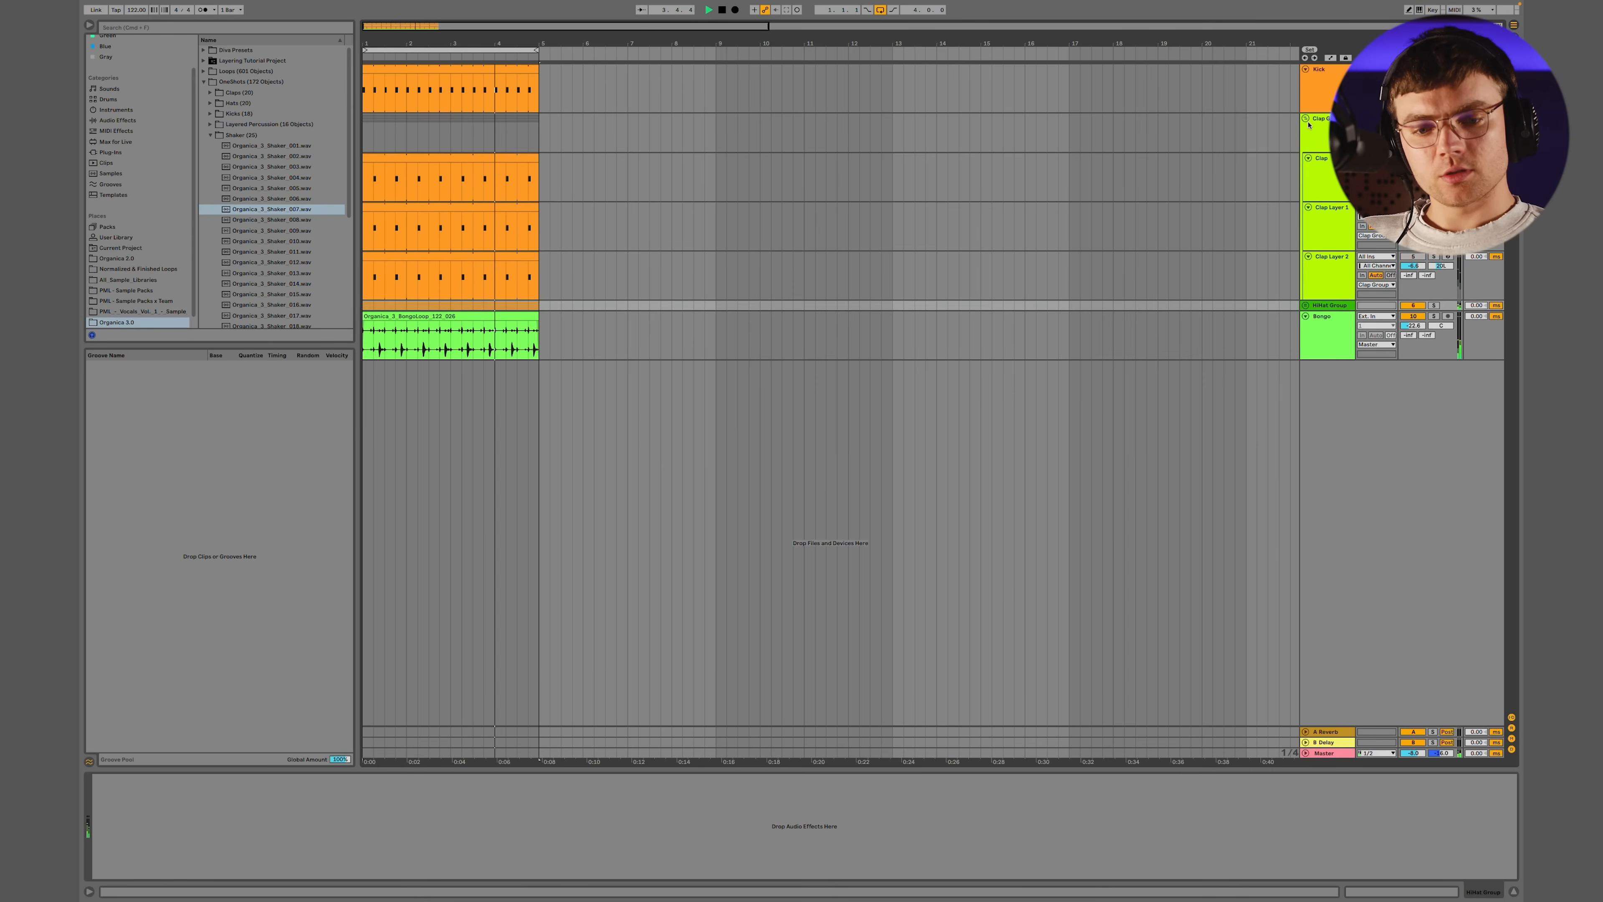
pyautogui.click(1306, 120)
pyautogui.click(1306, 120)
pyautogui.click(1306, 119)
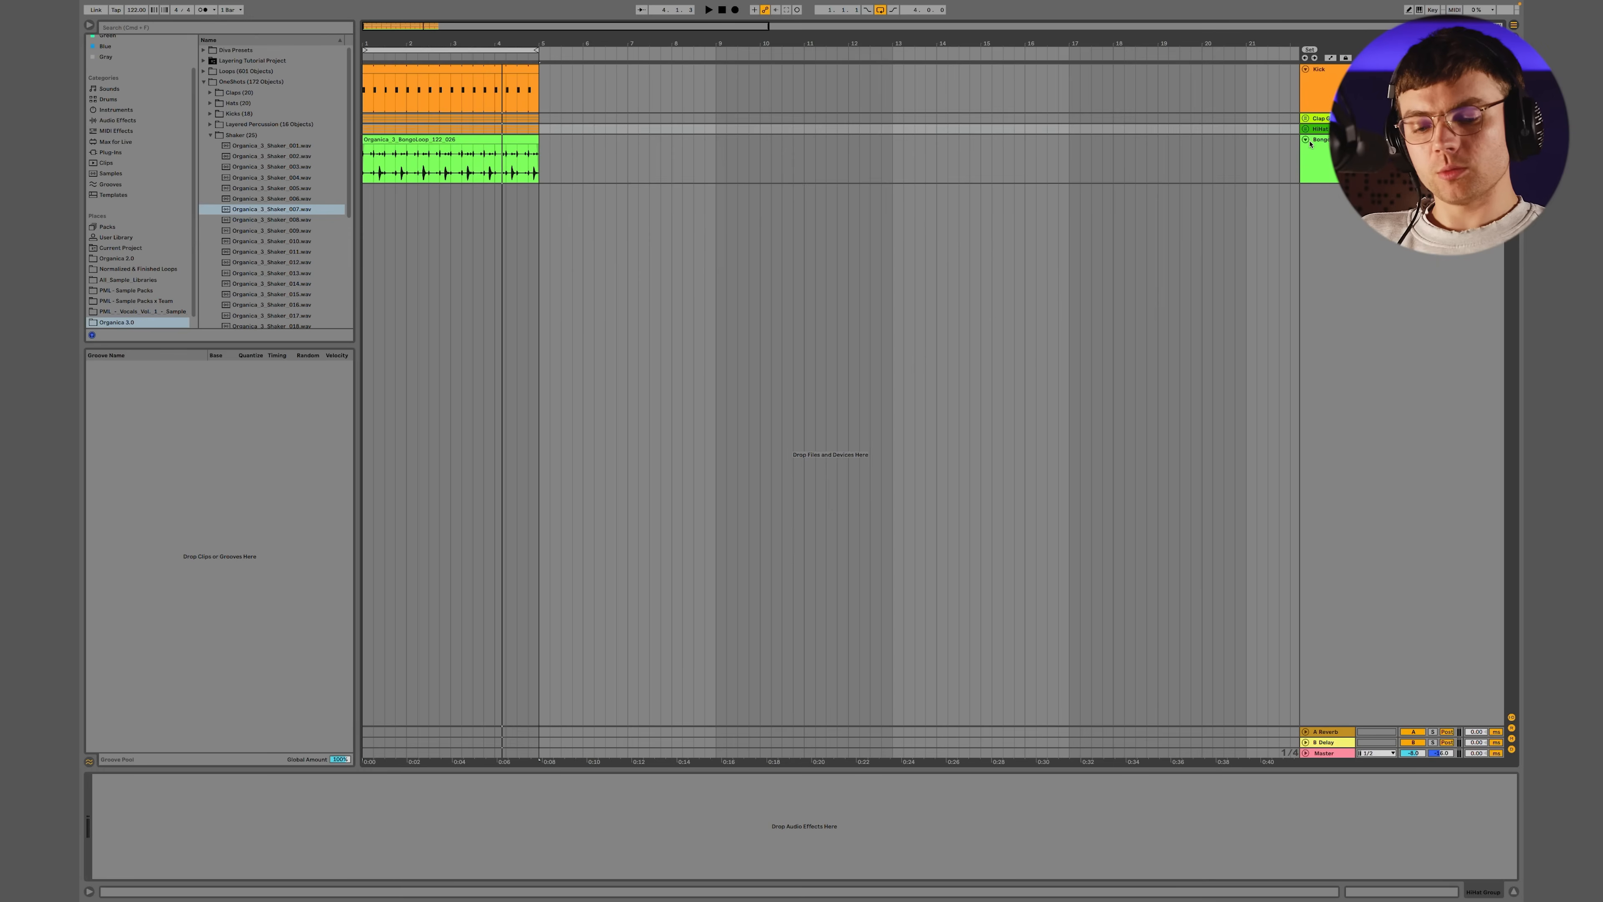
# Rename return track A to ROOM and set its reverb decay time to 343 ms
pyautogui.click(1338, 732)
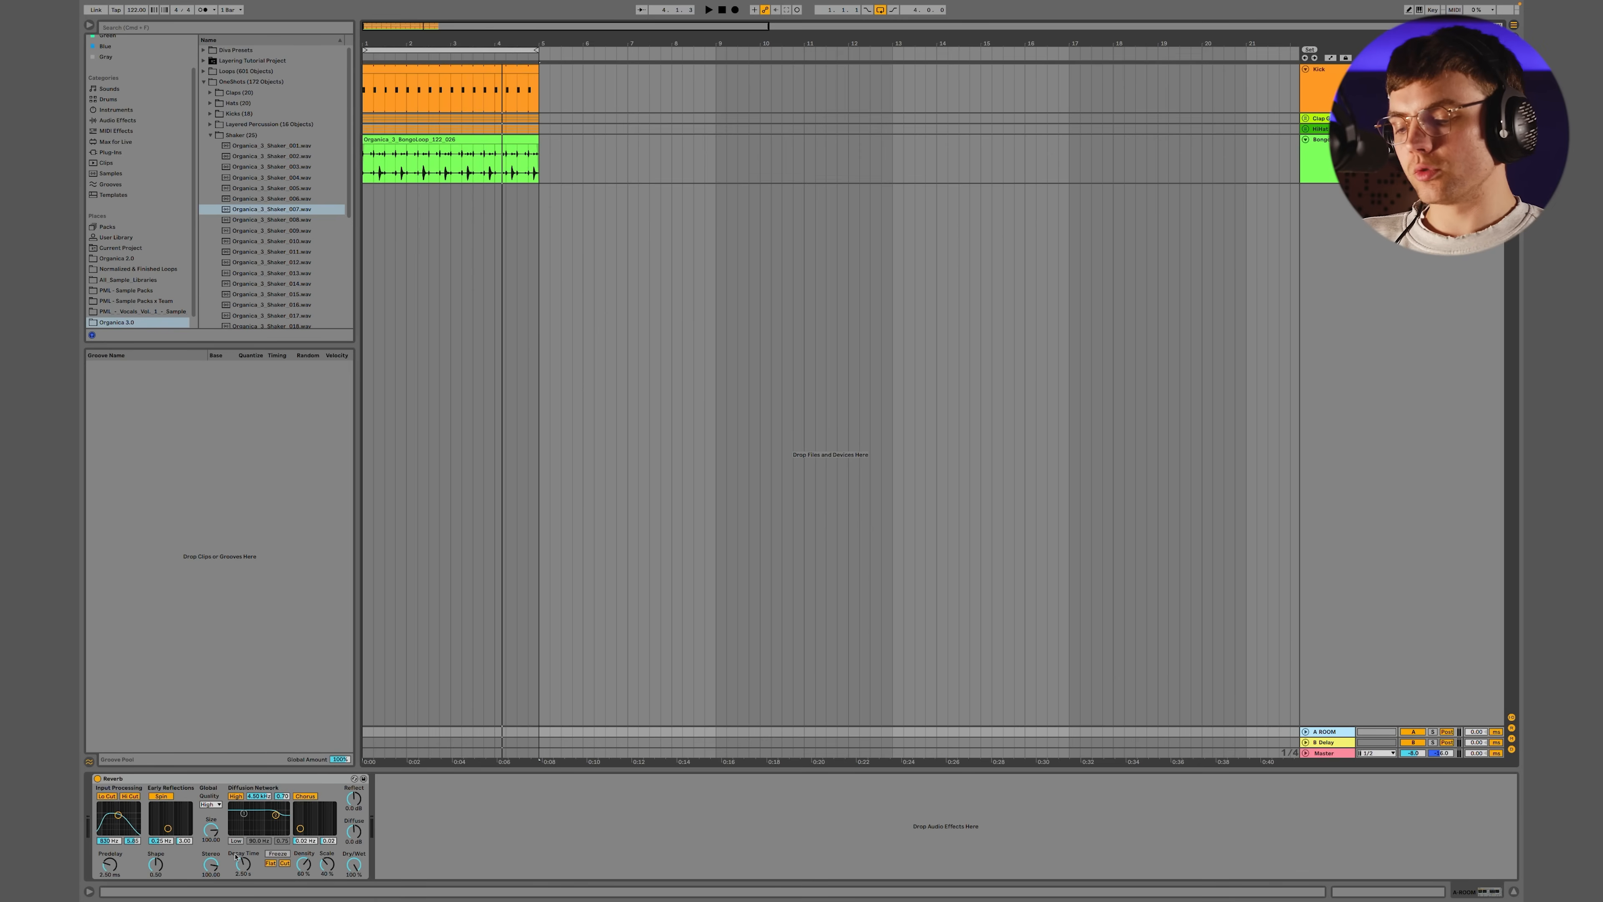
pyautogui.moveTo(246, 866); pyautogui.dragTo(244, 890)
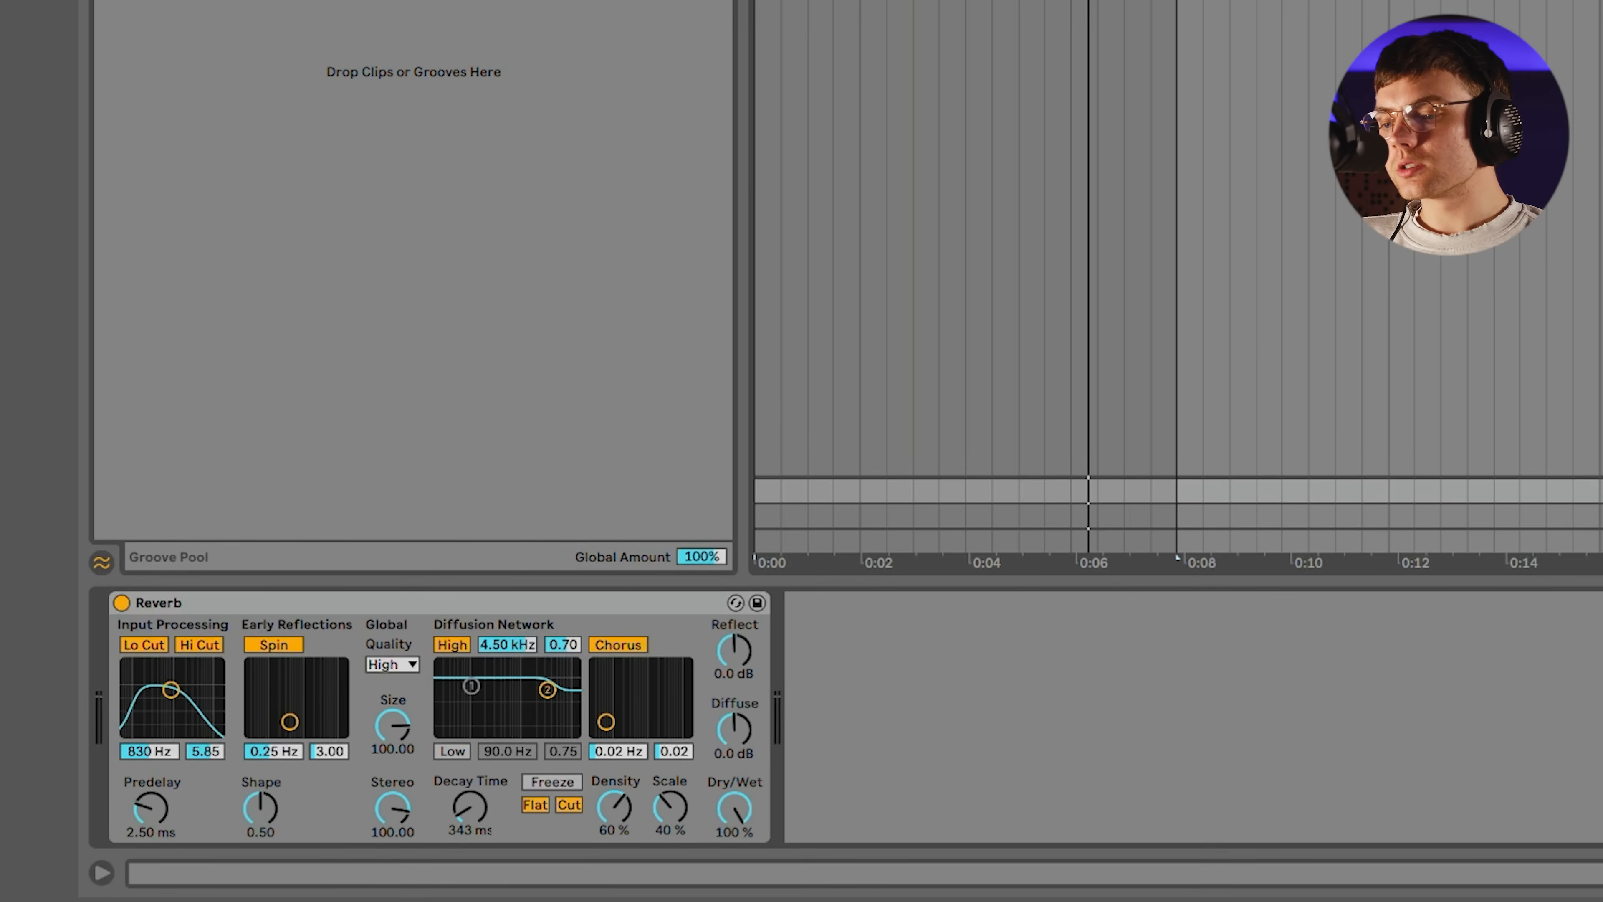
# Add EQ Eight after the room reverb and make band 1 a low cut at about 77 Hz
pyautogui.press('Return')
pyautogui.click(884, 808)
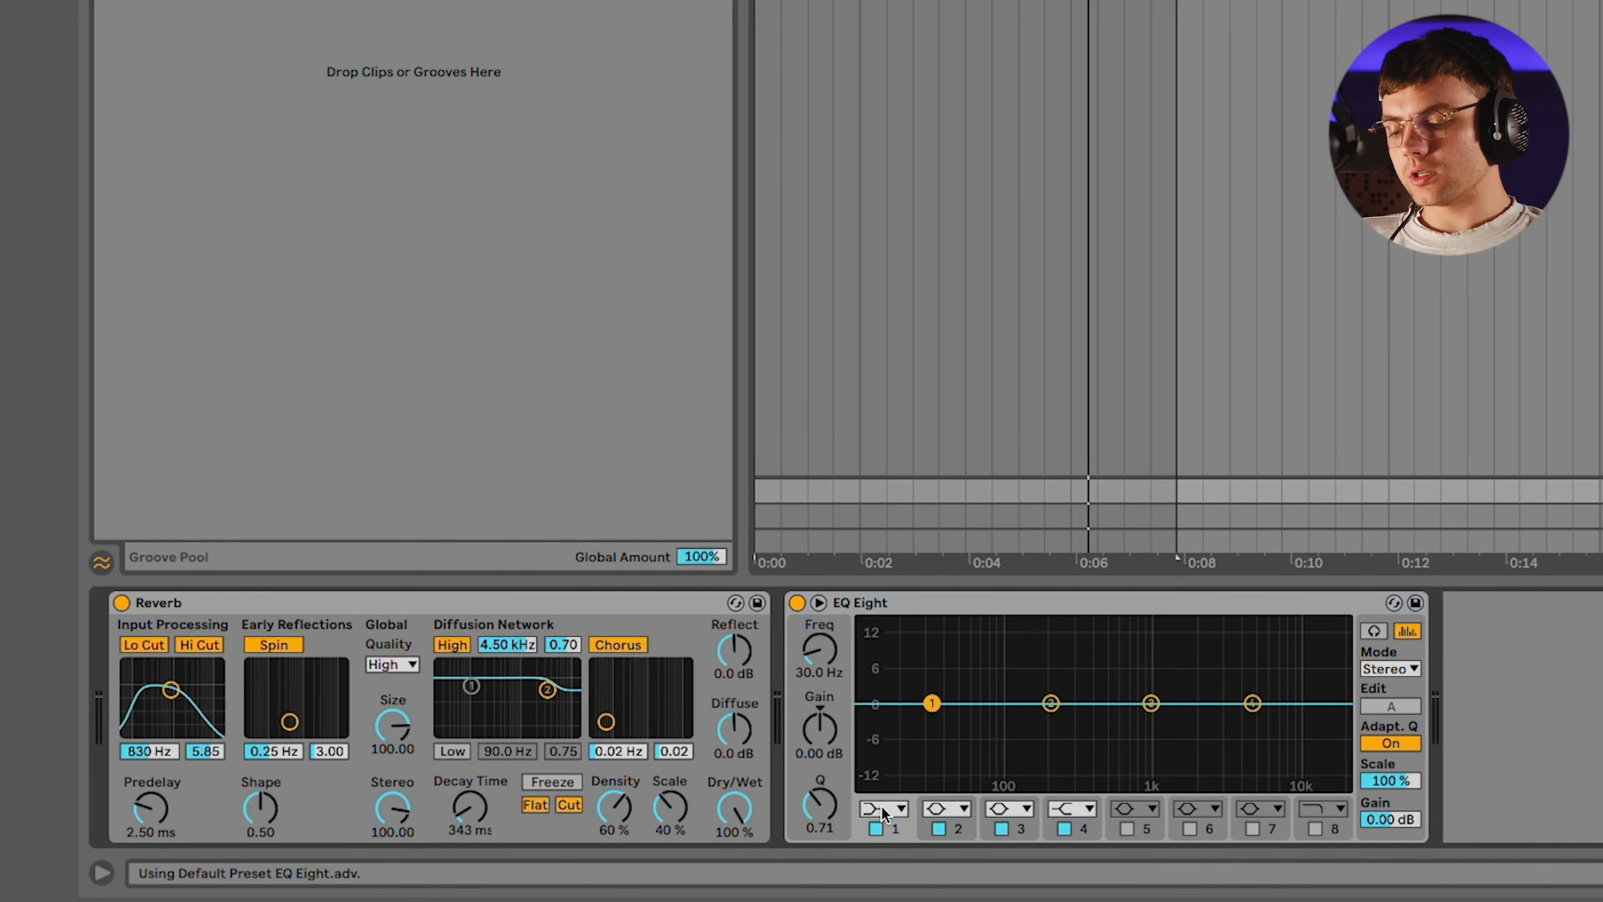
pyautogui.click(875, 675)
pyautogui.moveTo(932, 719); pyautogui.dragTo(991, 722)
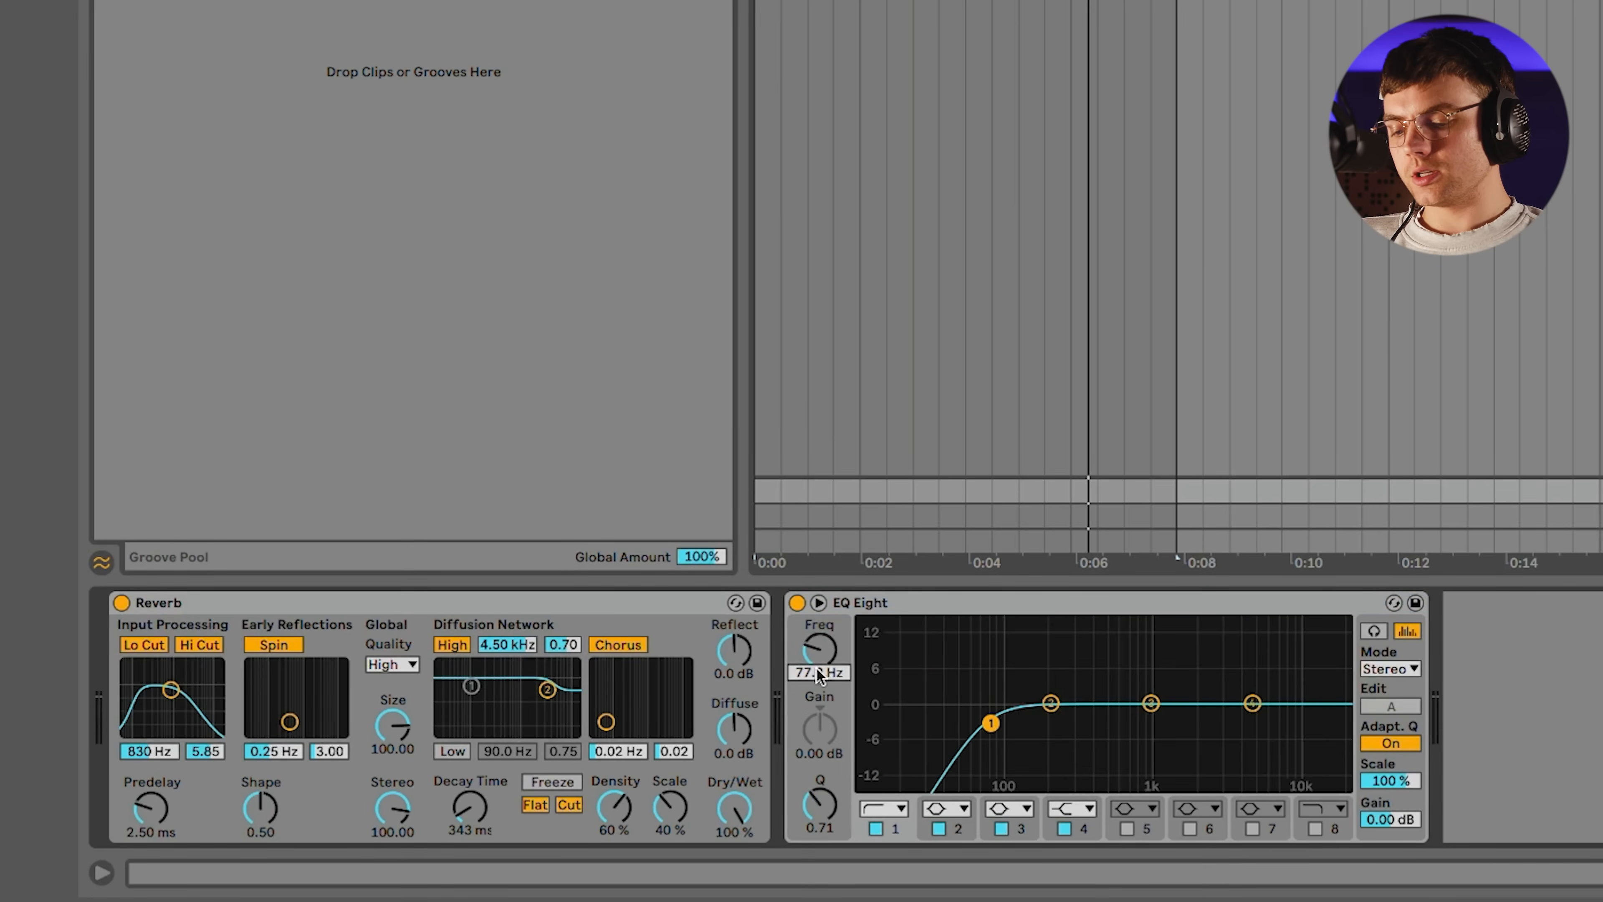
# Enable EQ Eight band 8 as a high shelf at about 2.61 kHz with a gain of about -0.62 dB
pyautogui.click(1329, 811)
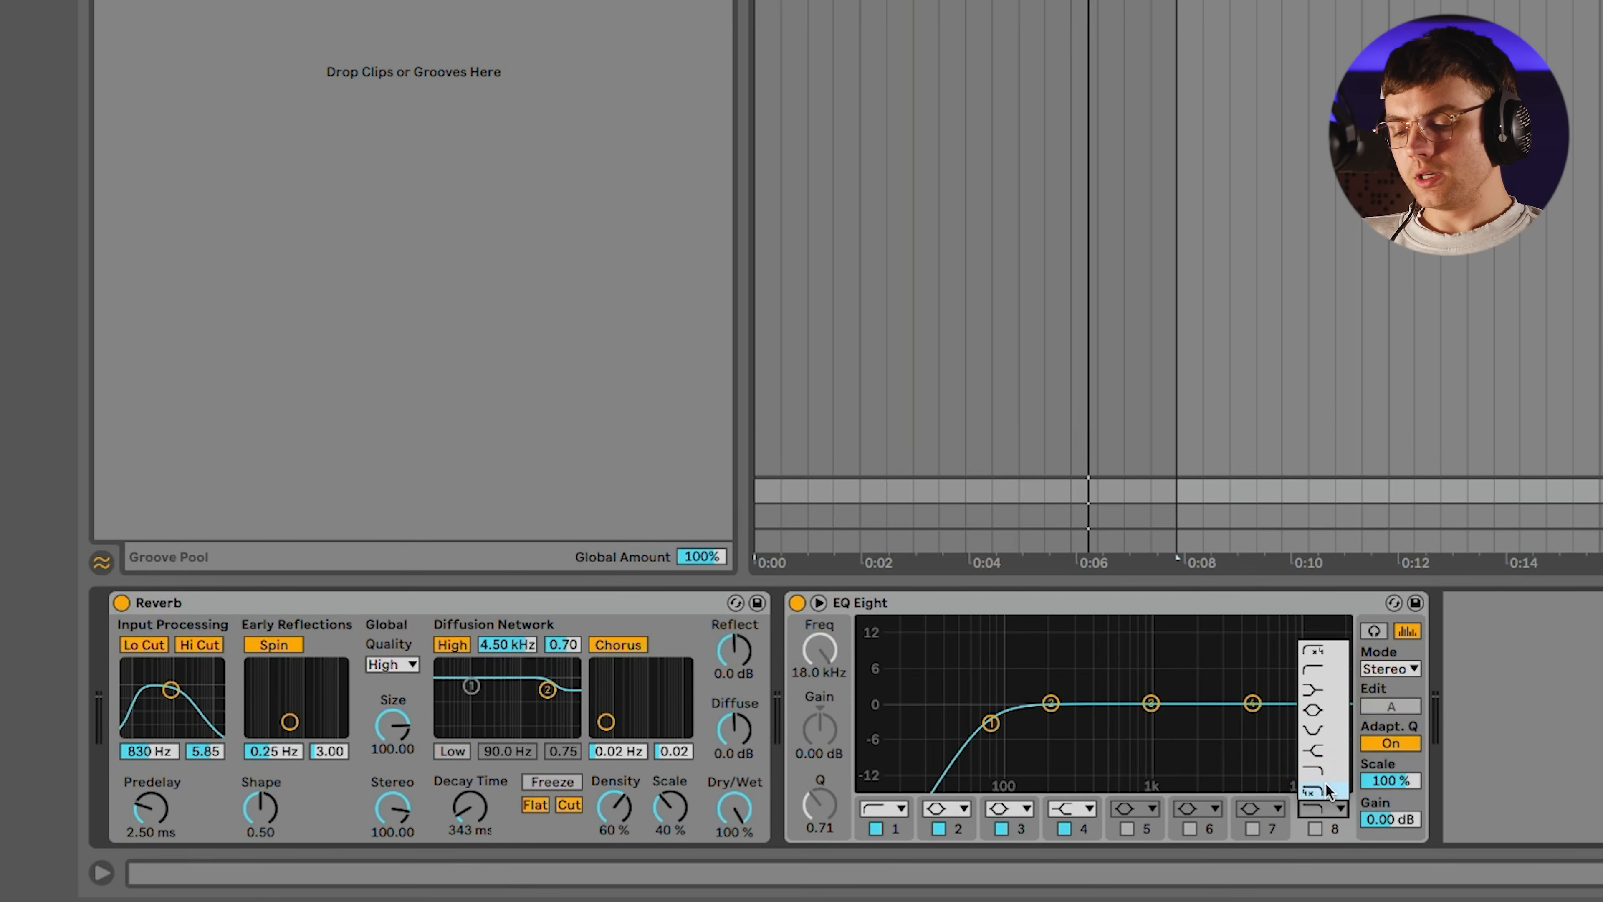
pyautogui.click(1323, 753)
pyautogui.click(1317, 828)
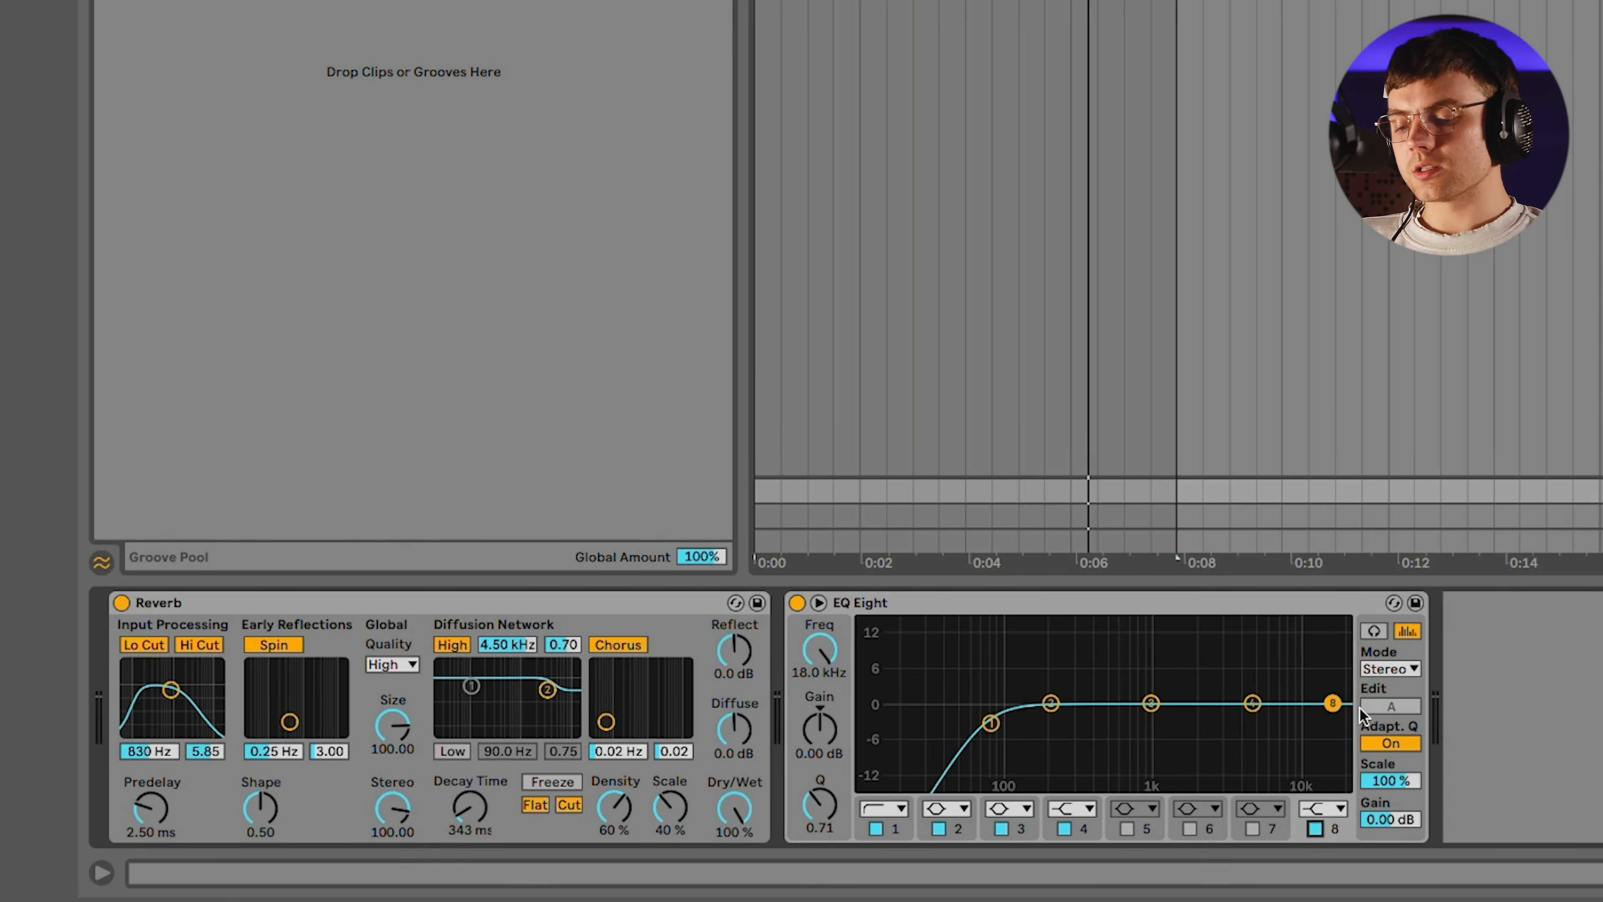
pyautogui.moveTo(1332, 703); pyautogui.dragTo(1211, 707)
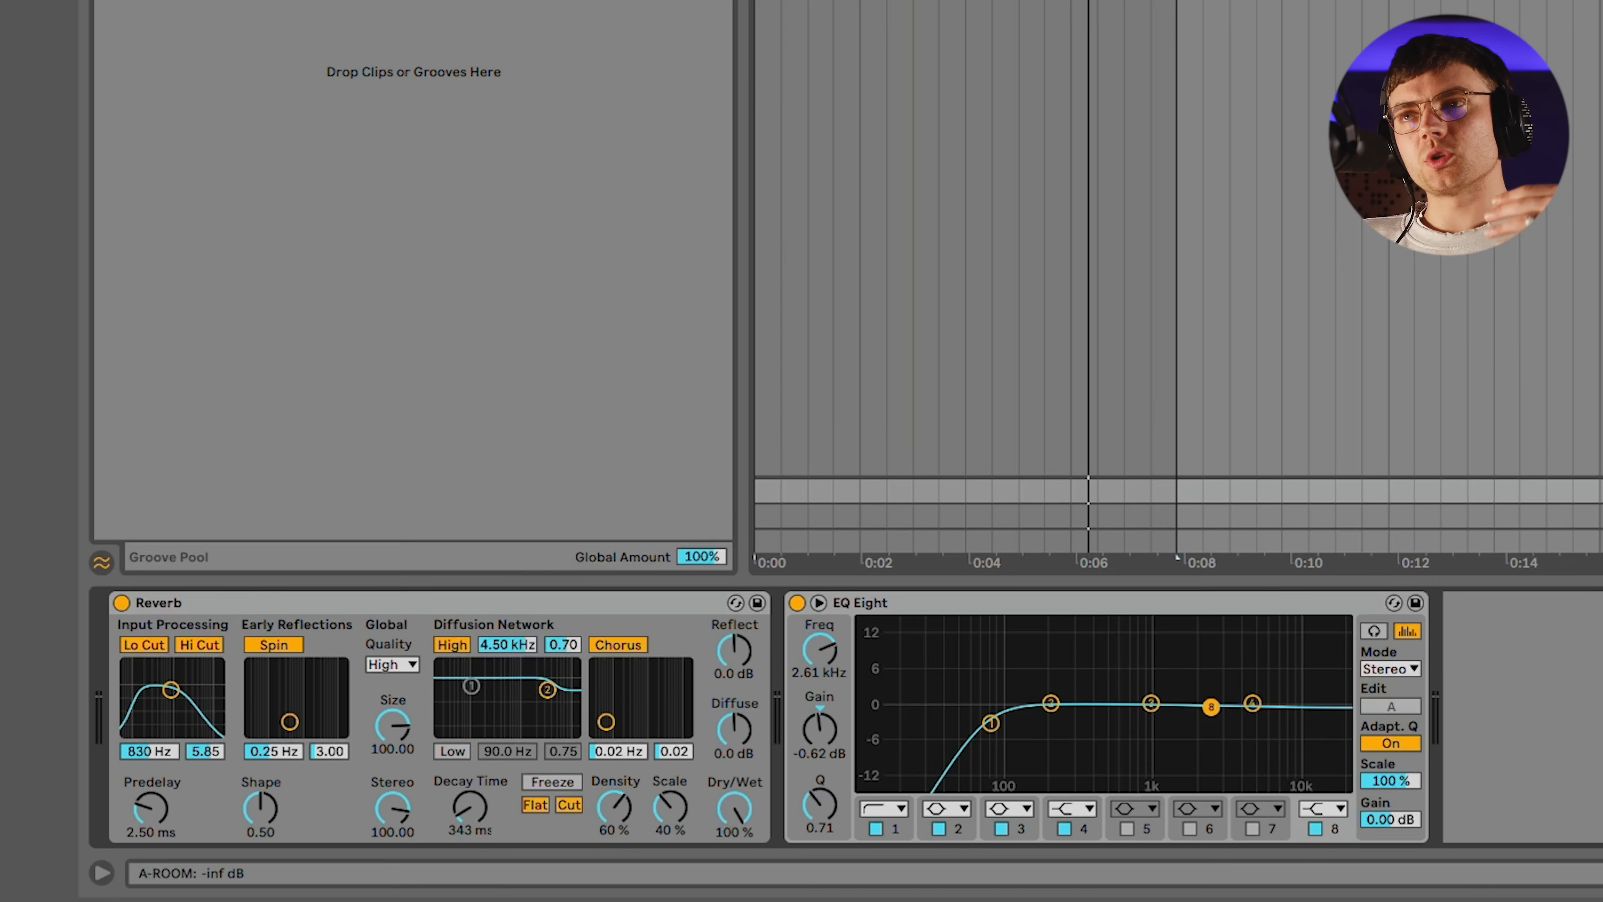
# Play the groove with the room reverb and try a longer decay time of 620 ms
pyautogui.press('space')
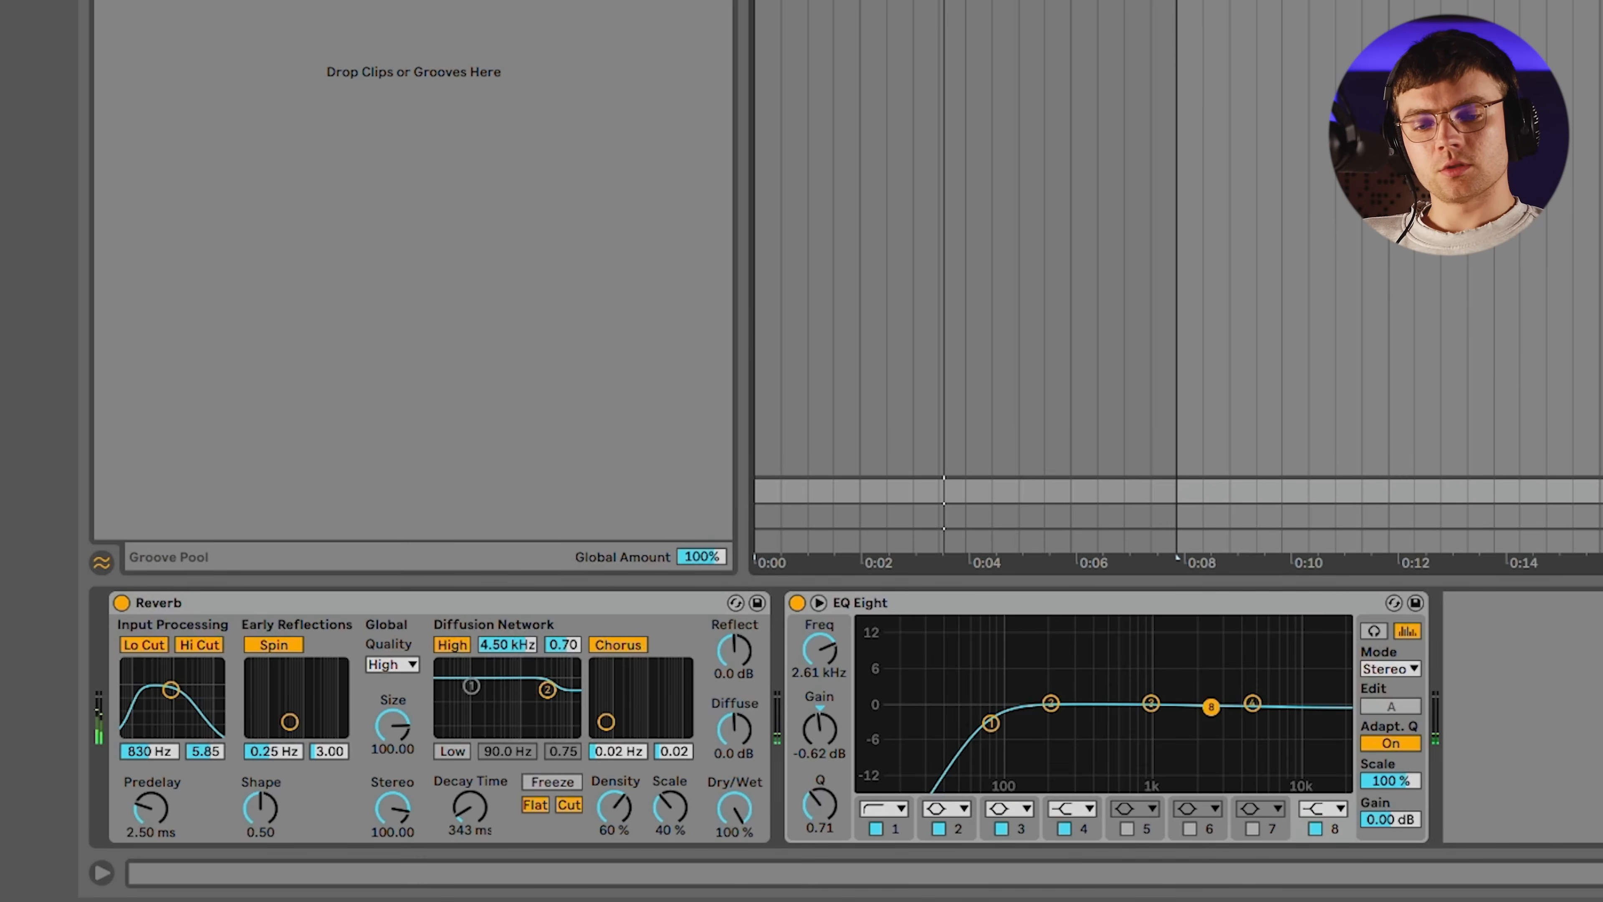
pyautogui.scroll(2, 1178, 240)
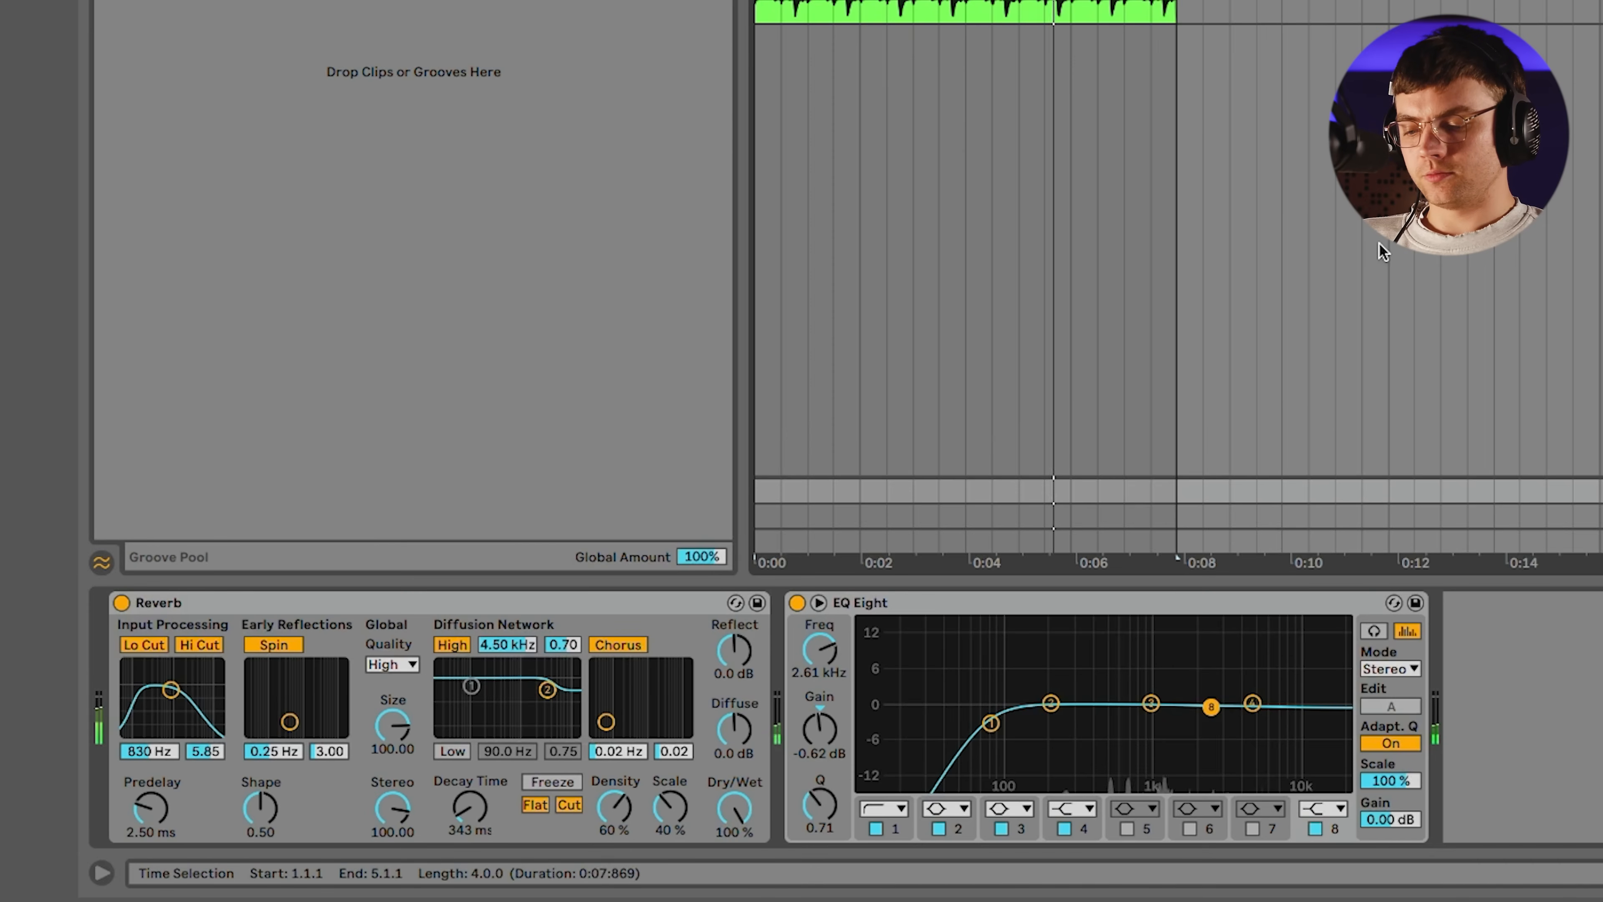
pyautogui.moveTo(456, 817)
pyautogui.mouseDown()
pyautogui.moveTo(456, 794)
pyautogui.moveTo(457, 810)
pyautogui.mouseUp()
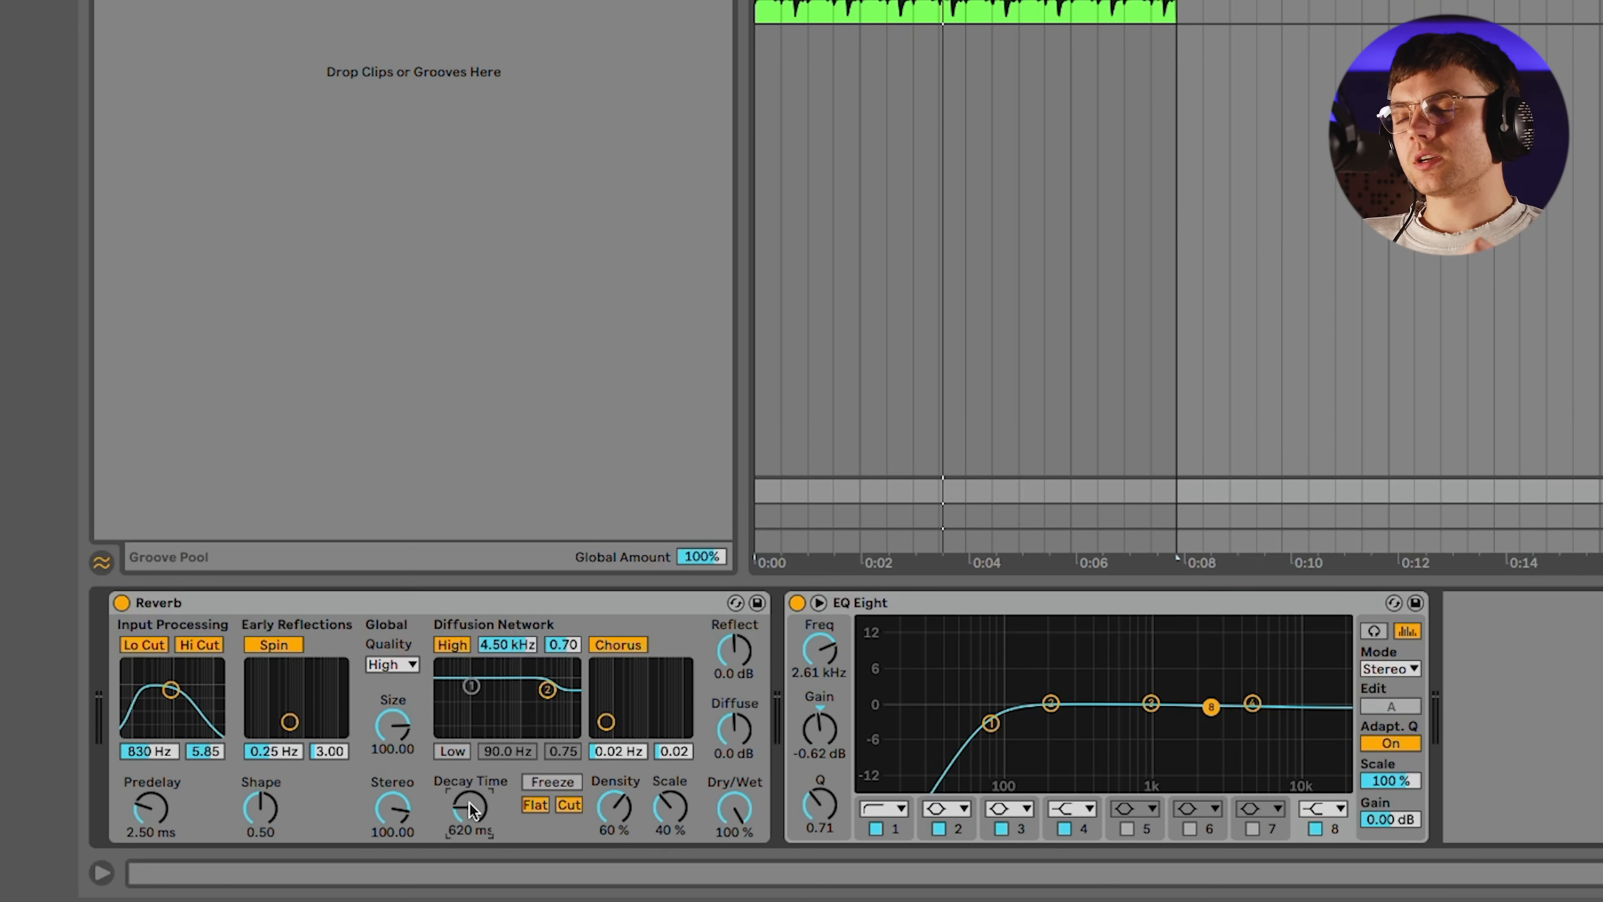
# Play the groove again, set the room reverb's decay time to 363 ms and reselect the ROOM return track
pyautogui.press('space')
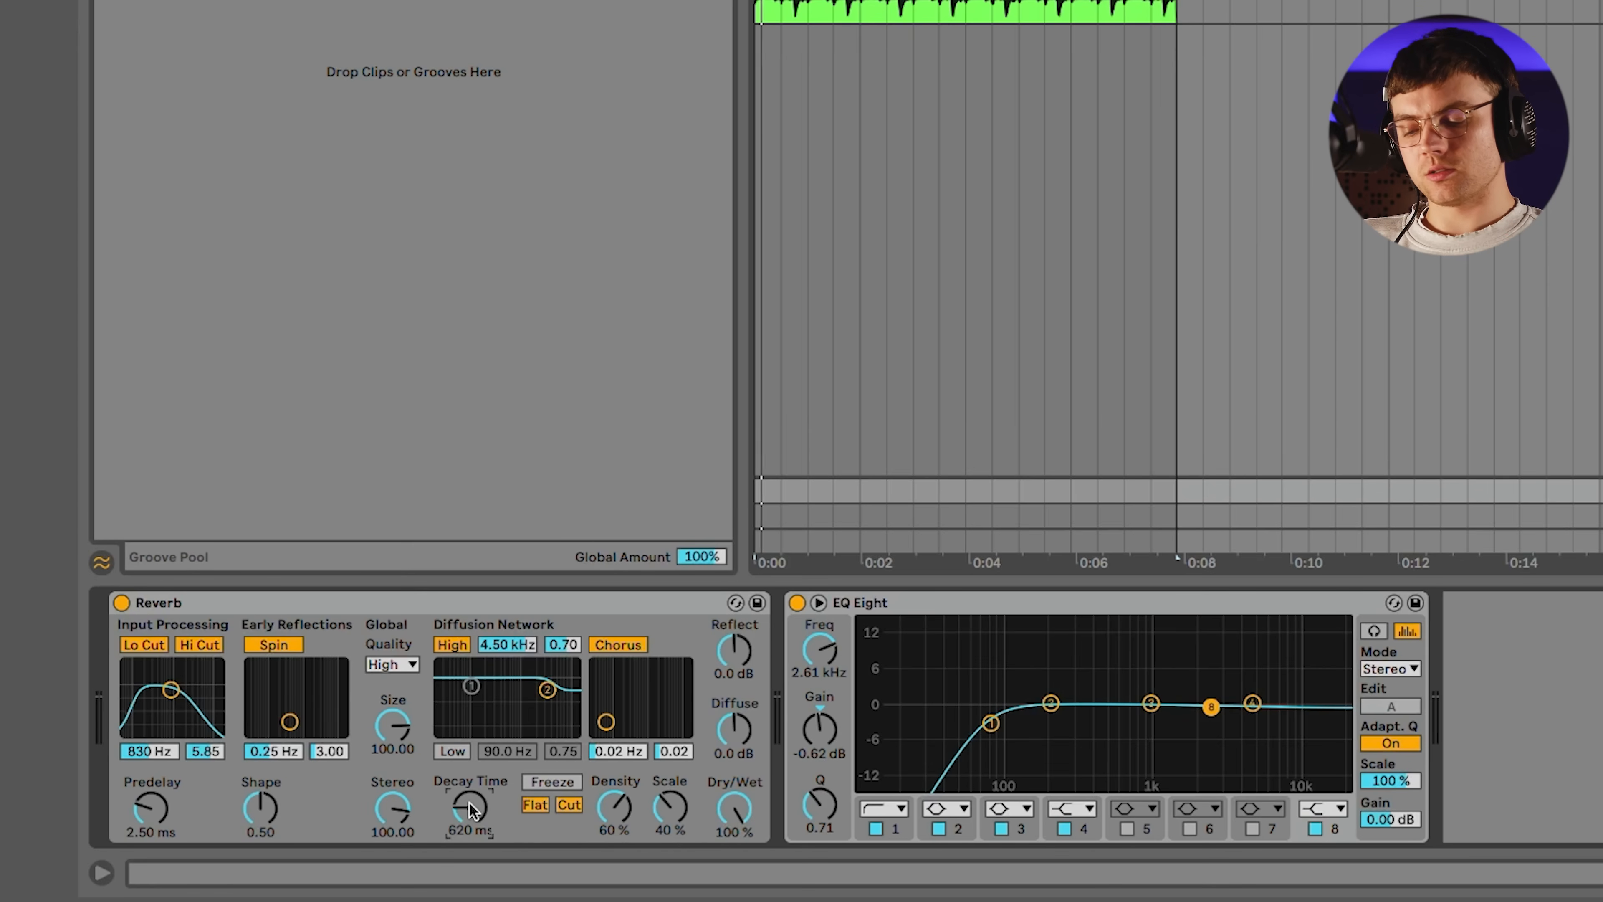
pyautogui.moveTo(468, 803); pyautogui.dragTo(469, 809)
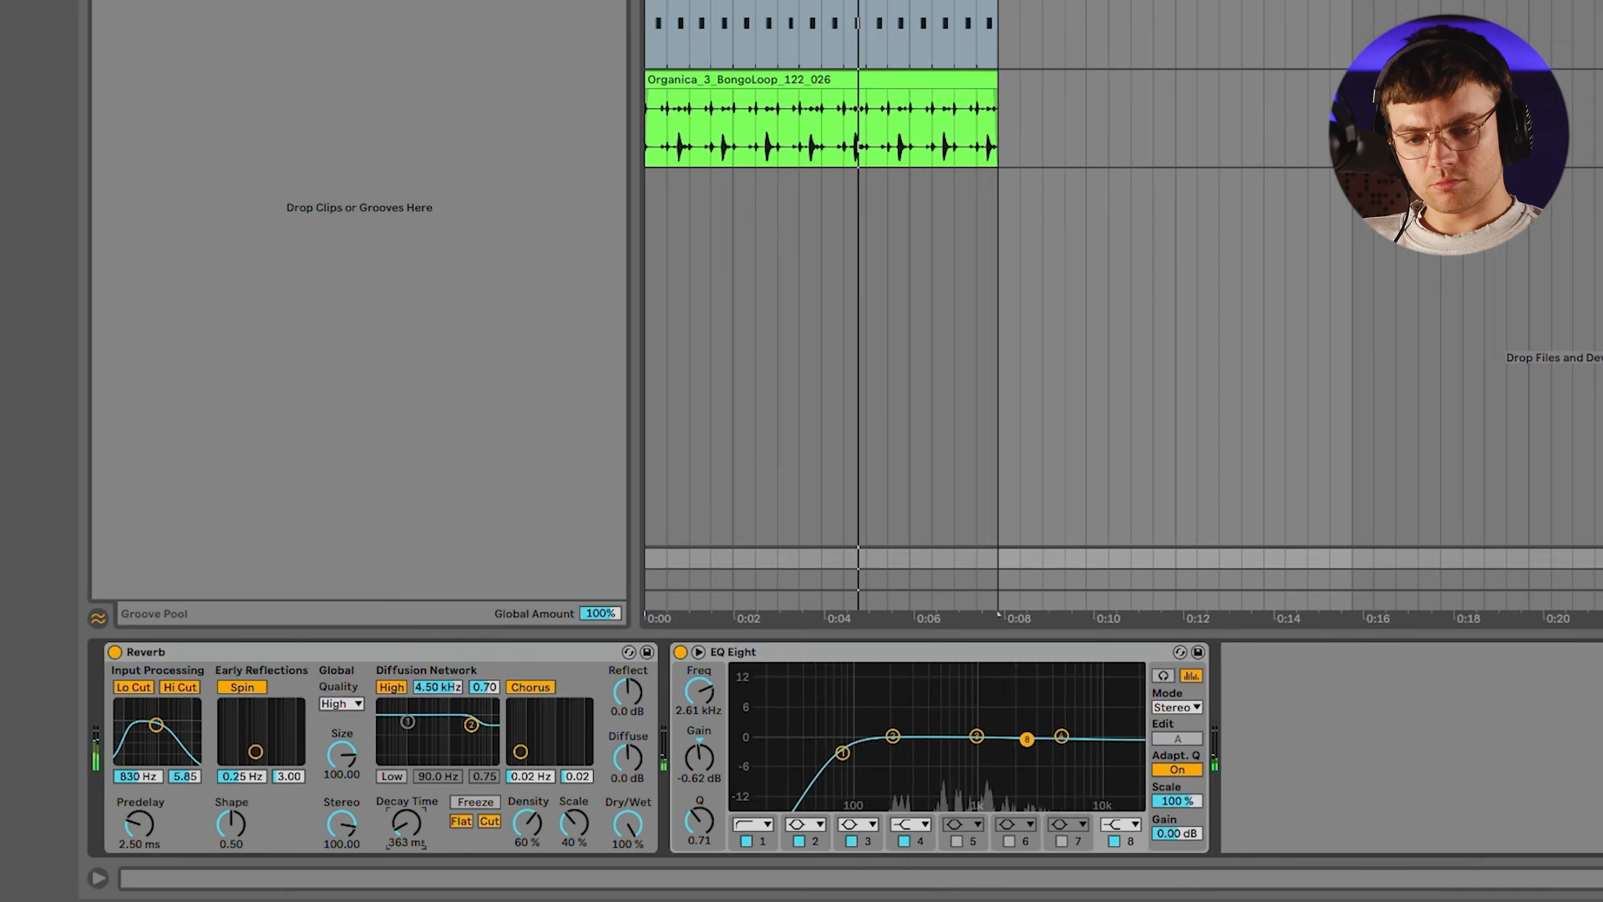
pyautogui.click(1343, 323)
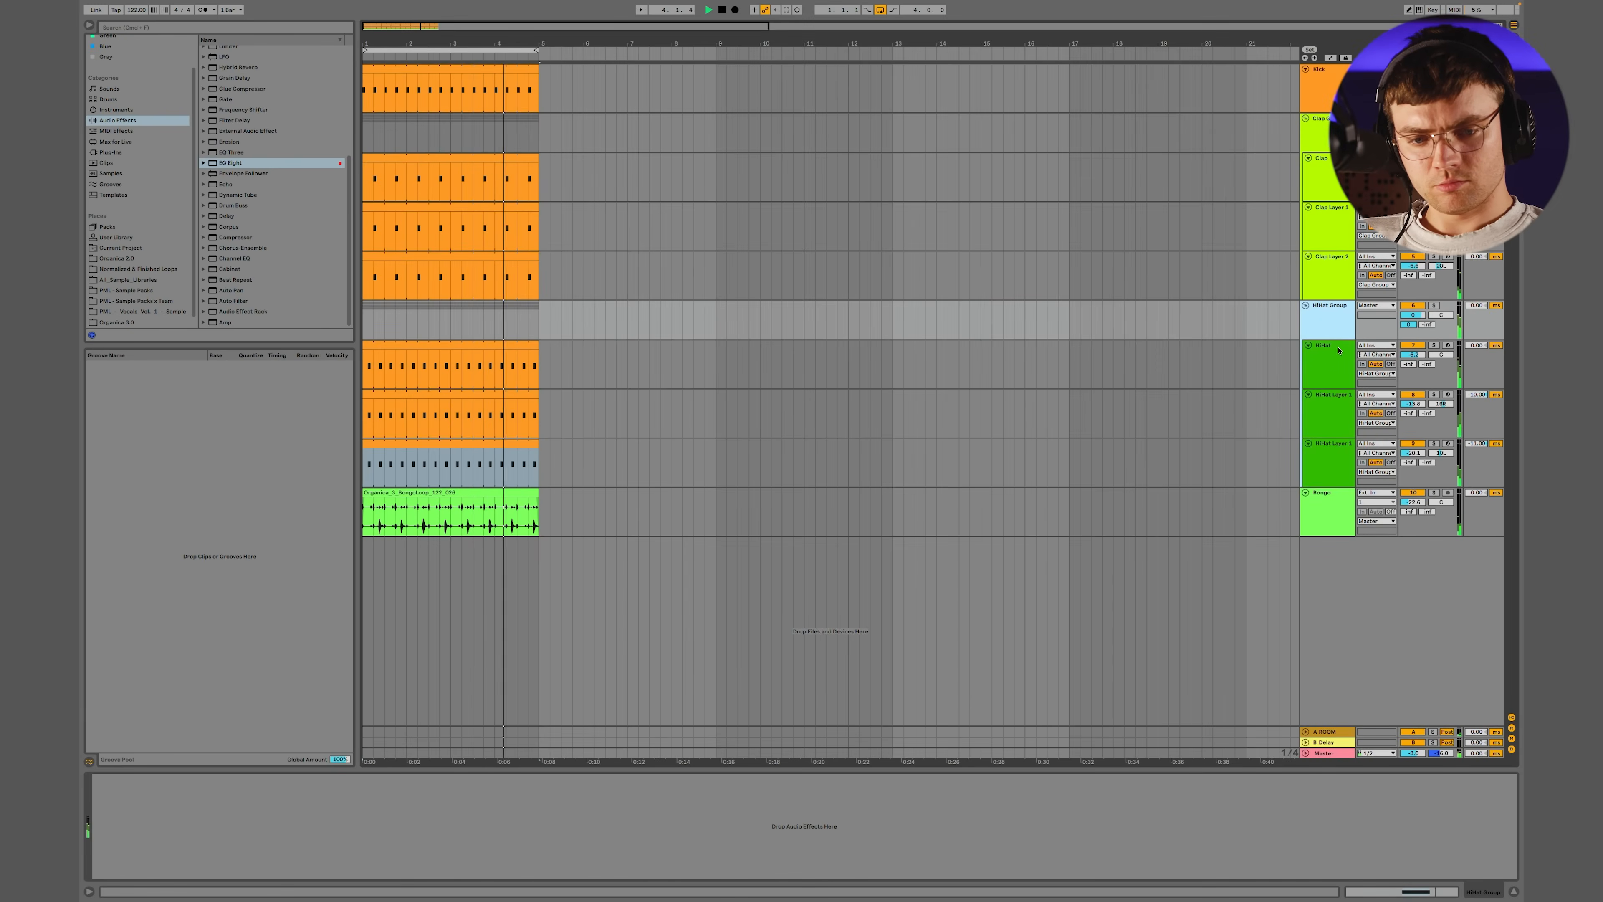
pyautogui.click(1325, 735)
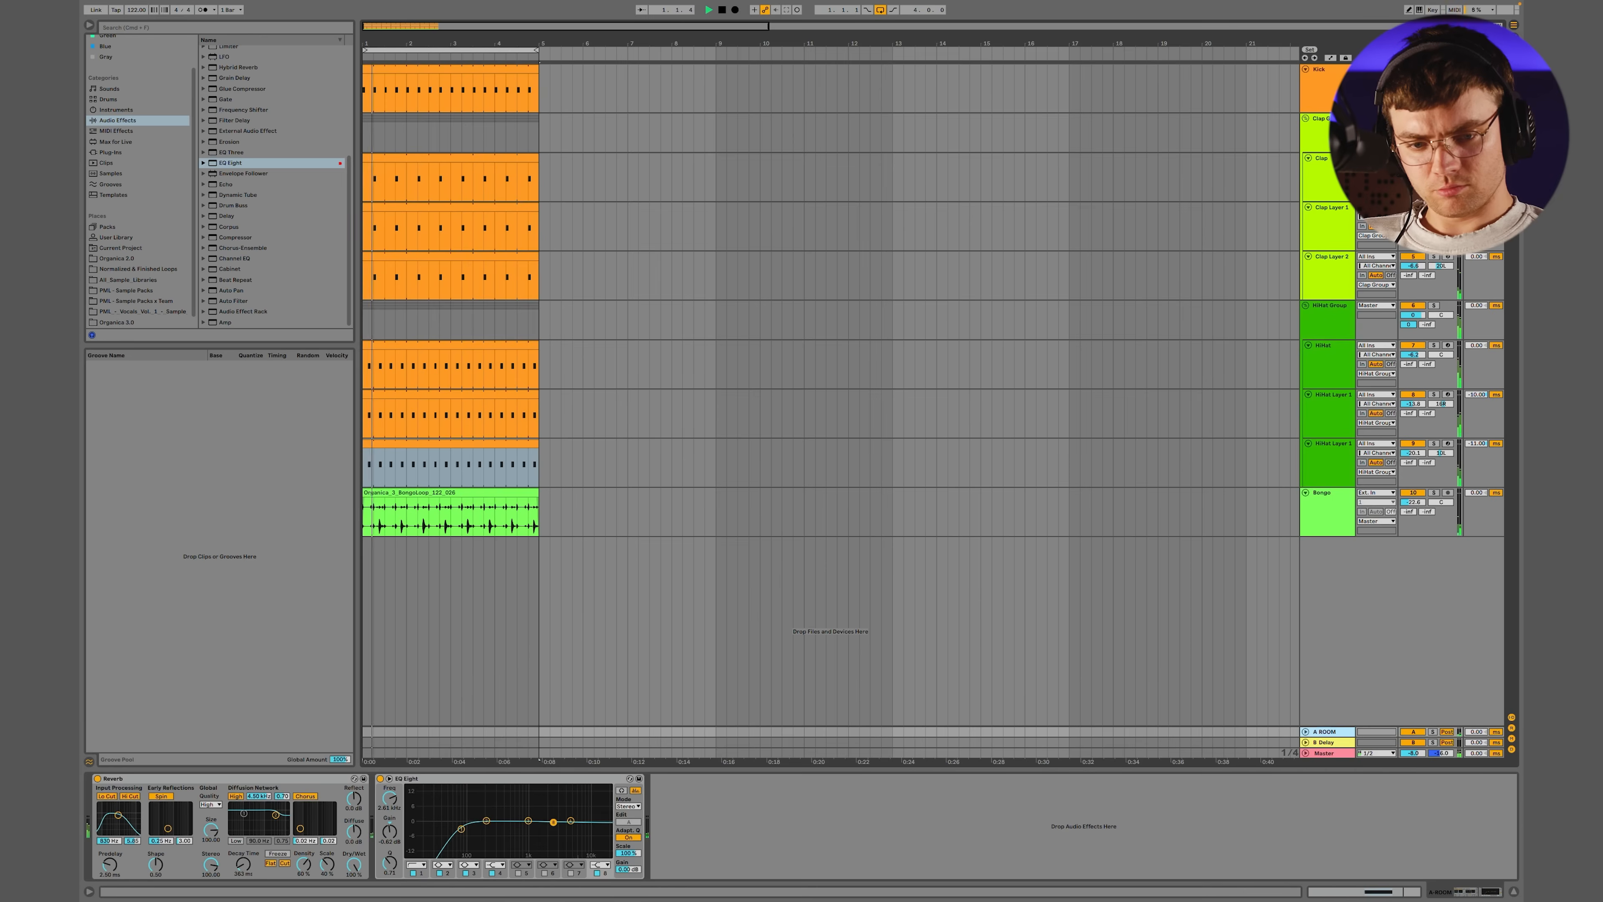
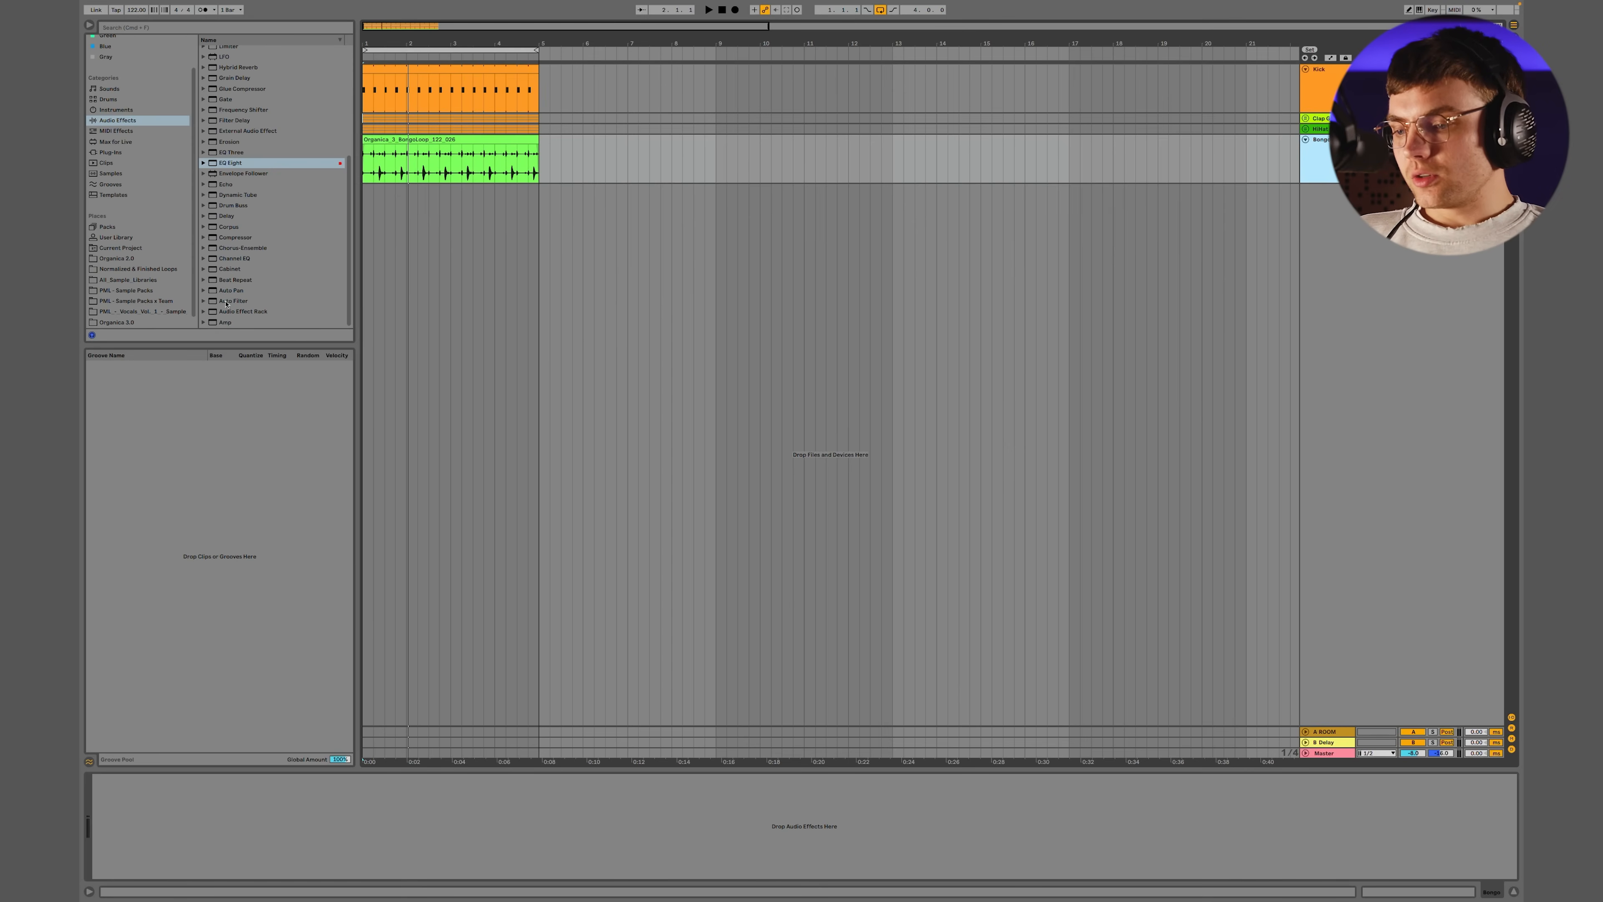
# Open the Organic Top Loops folder within the Loops of the Organica 3.0 sample library
pyautogui.click(116, 322)
pyautogui.click(205, 84)
pyautogui.click(203, 71)
pyautogui.click(210, 83)
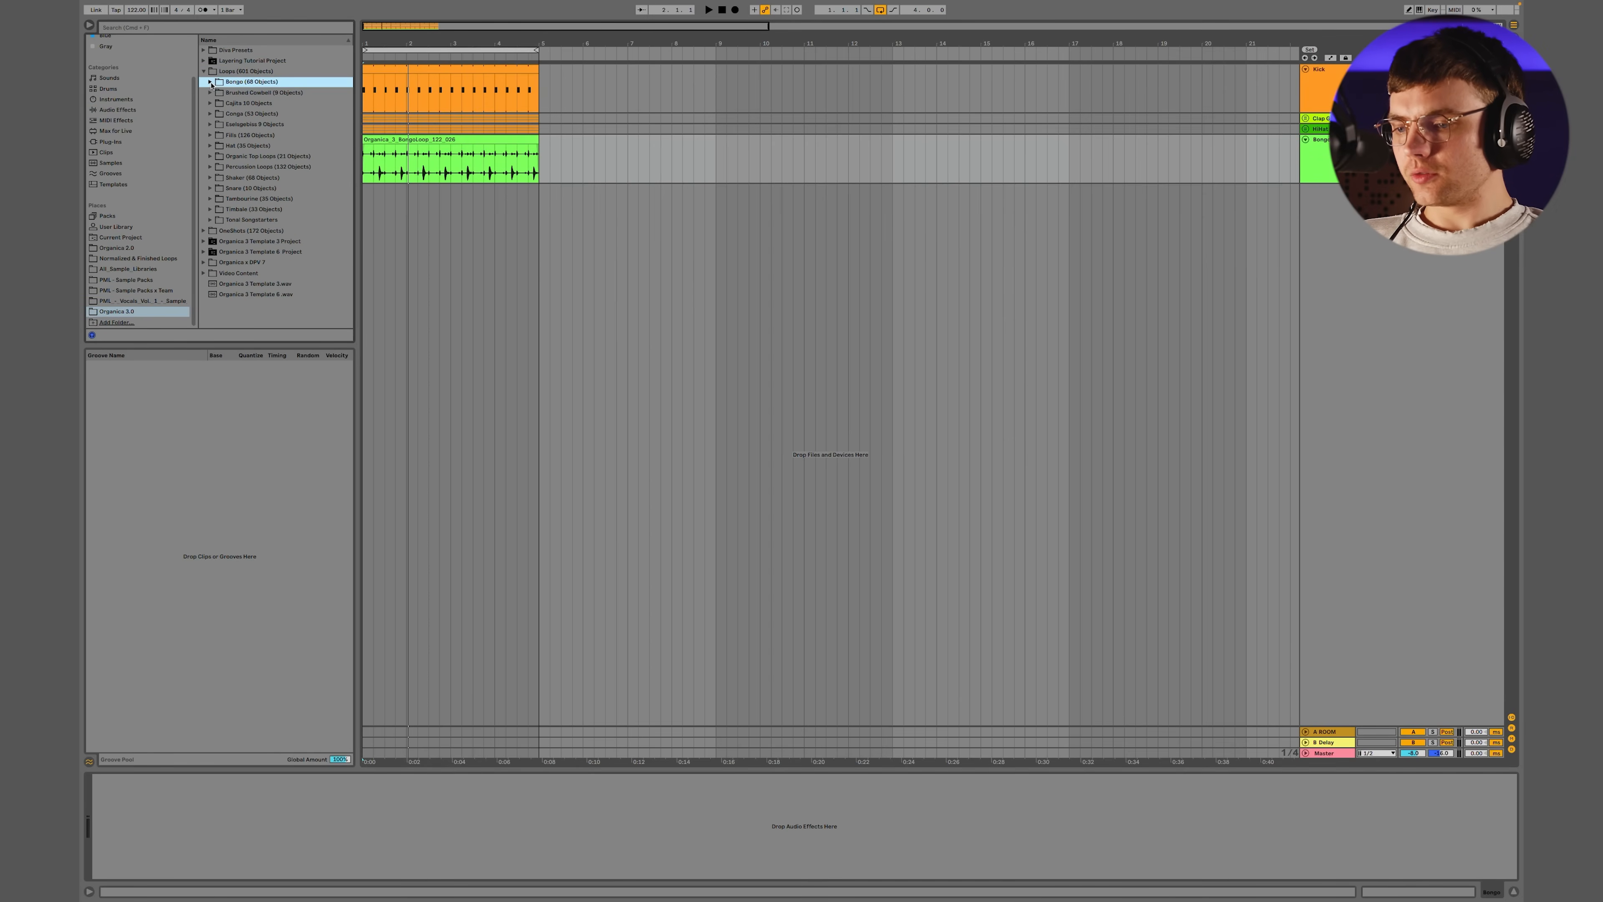
pyautogui.click(211, 156)
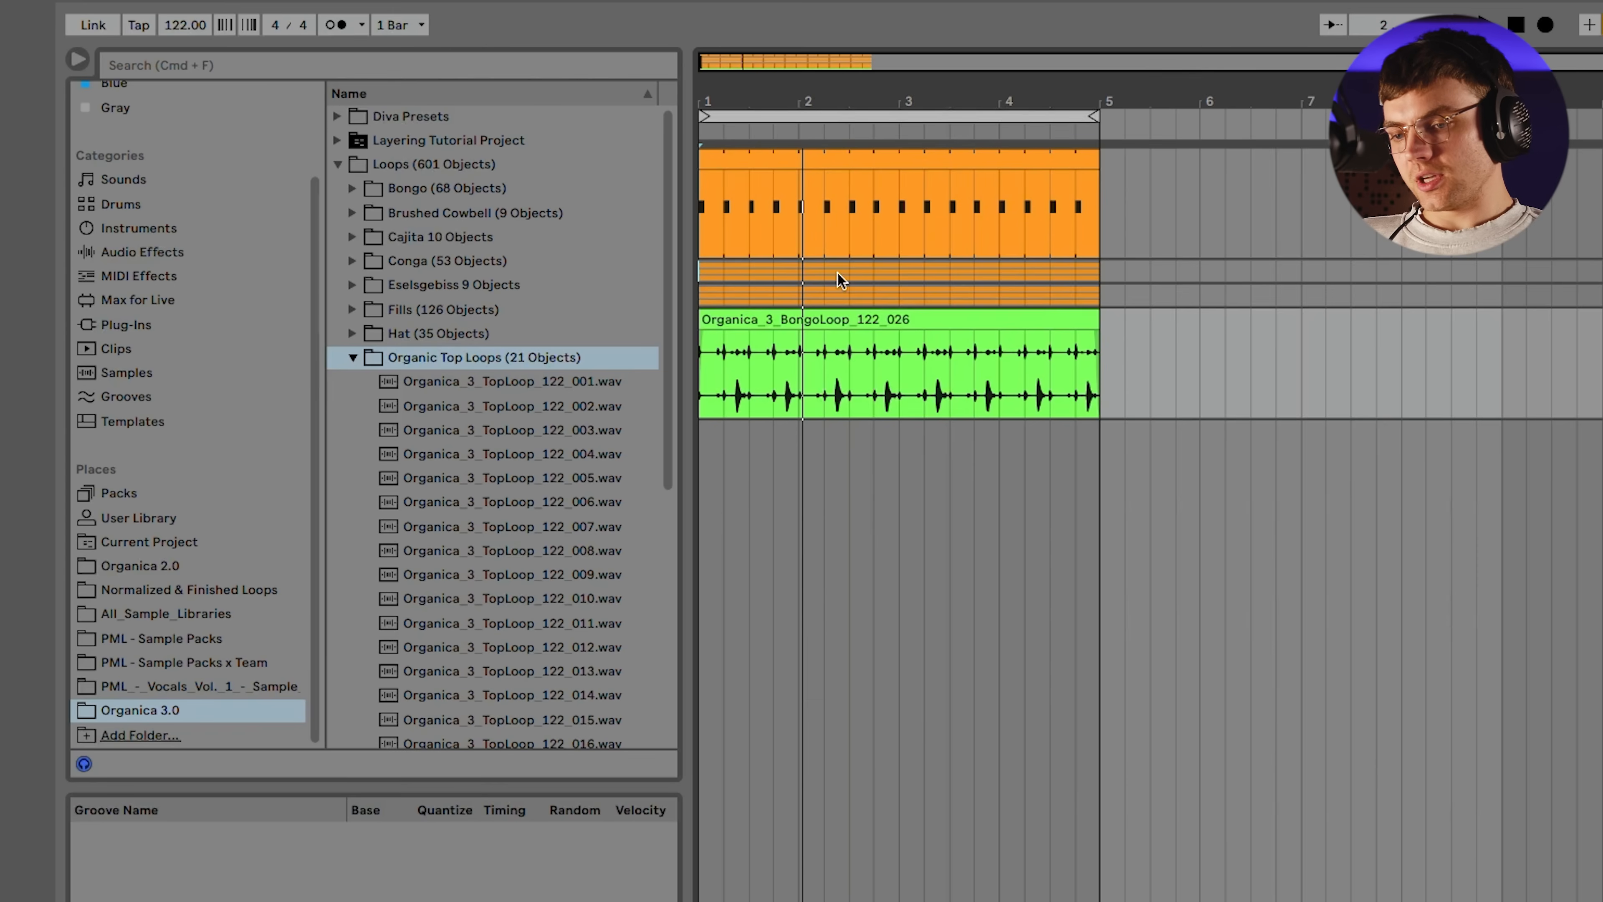
# Select the four-bar loop region and preview top loops 009, 015, 016, 003, 004, 005 and 008 against the groove, ending on 009
pyautogui.click(828, 118)
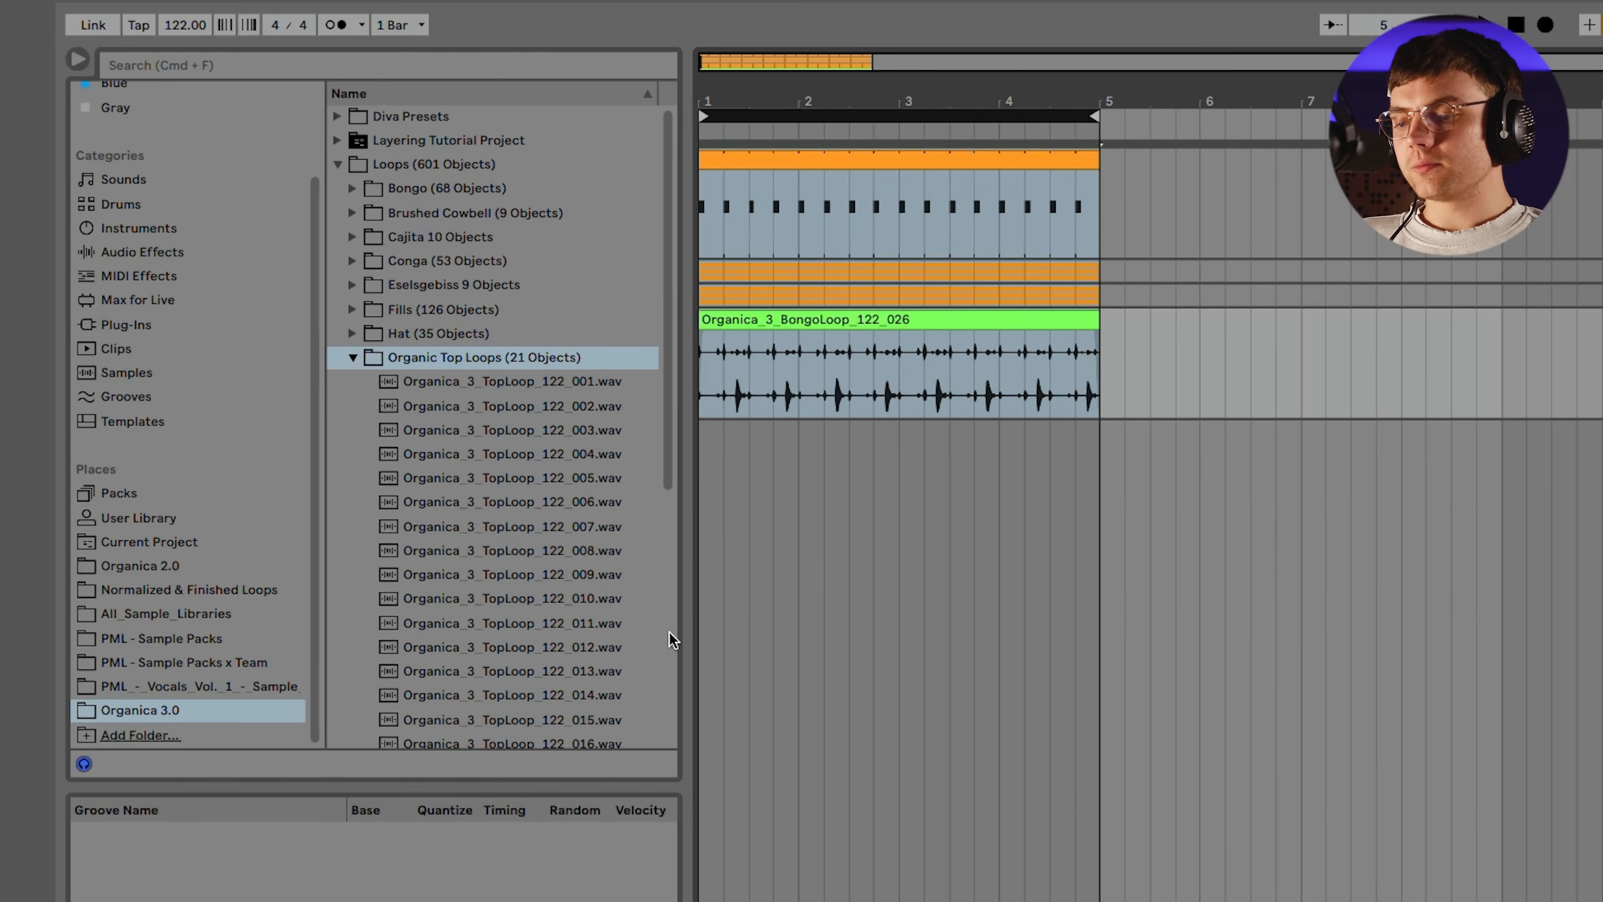
pyautogui.click(461, 582)
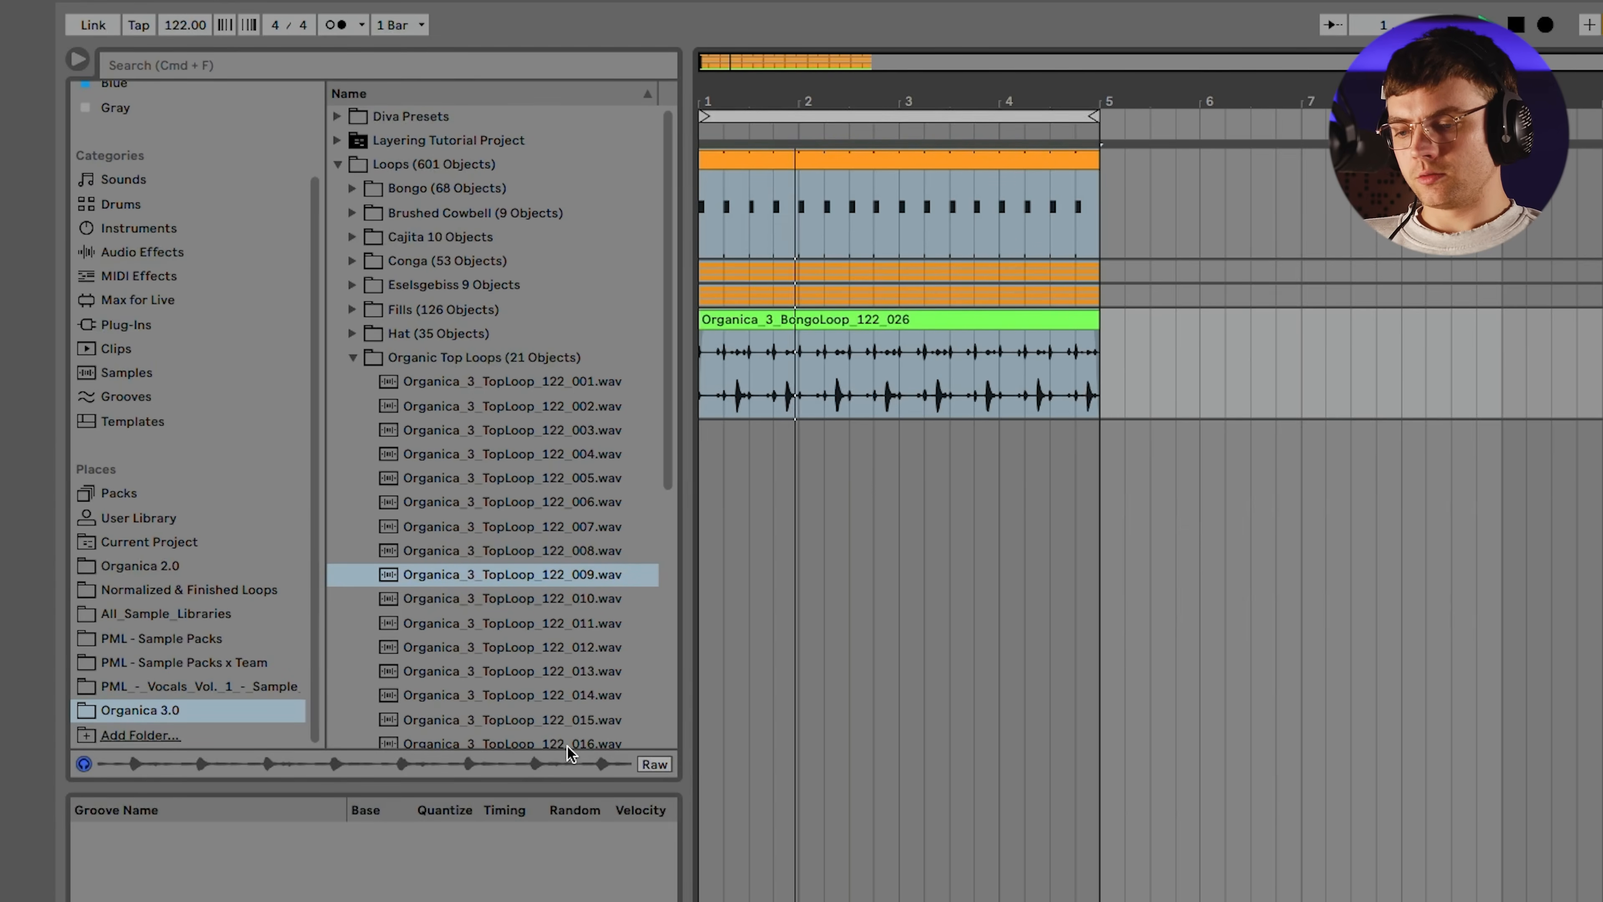
pyautogui.click(536, 719)
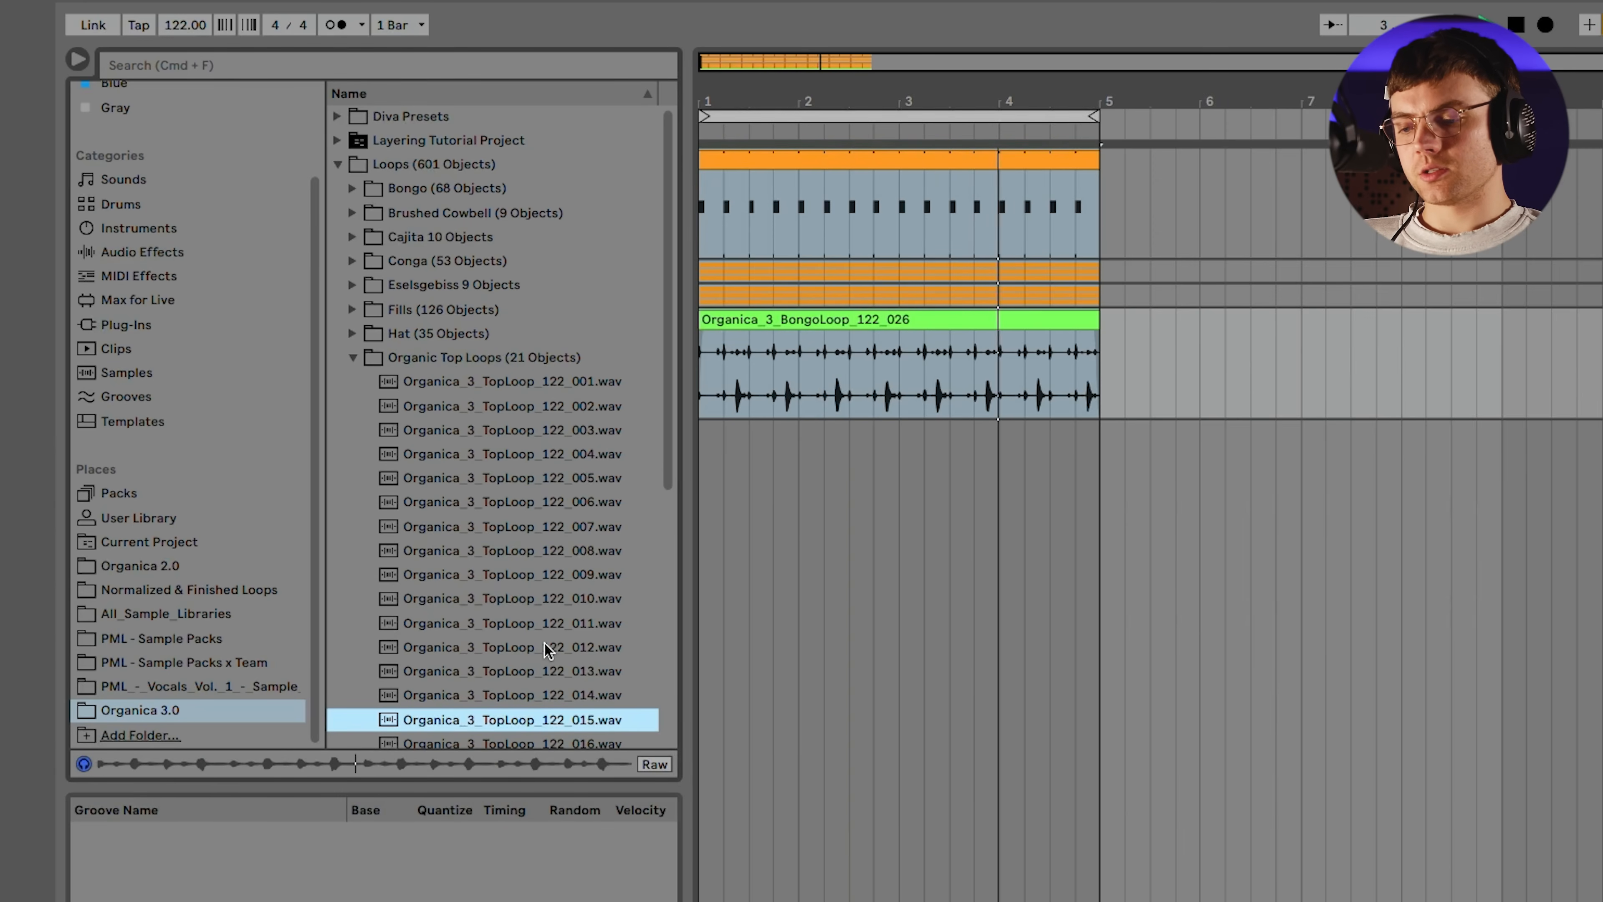
pyautogui.press('Down')
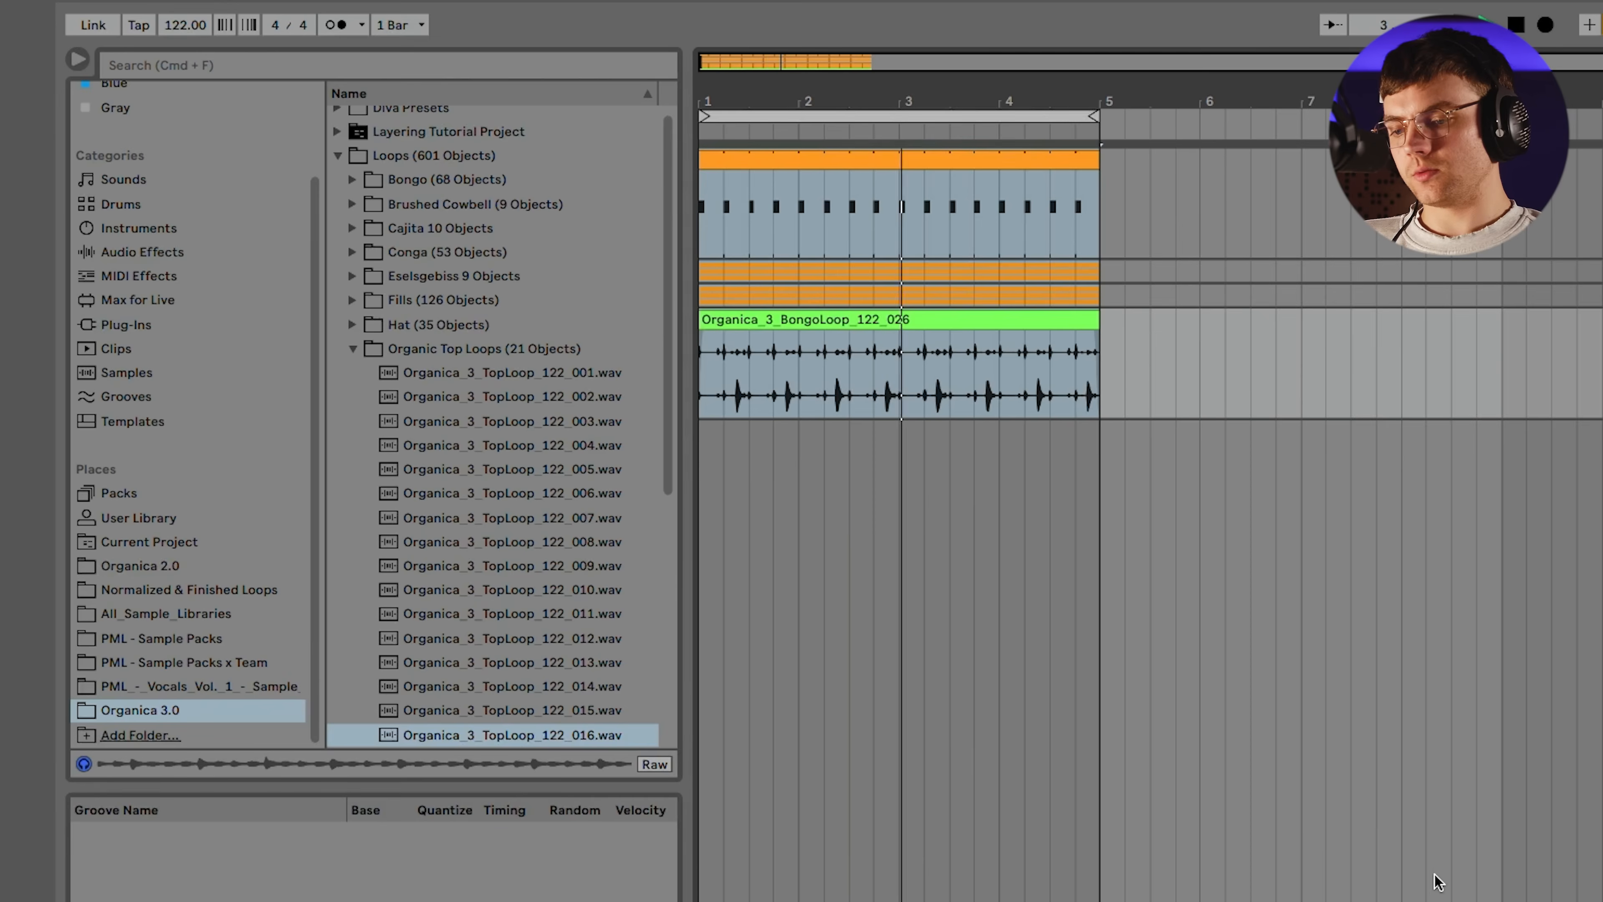
pyautogui.click(527, 424)
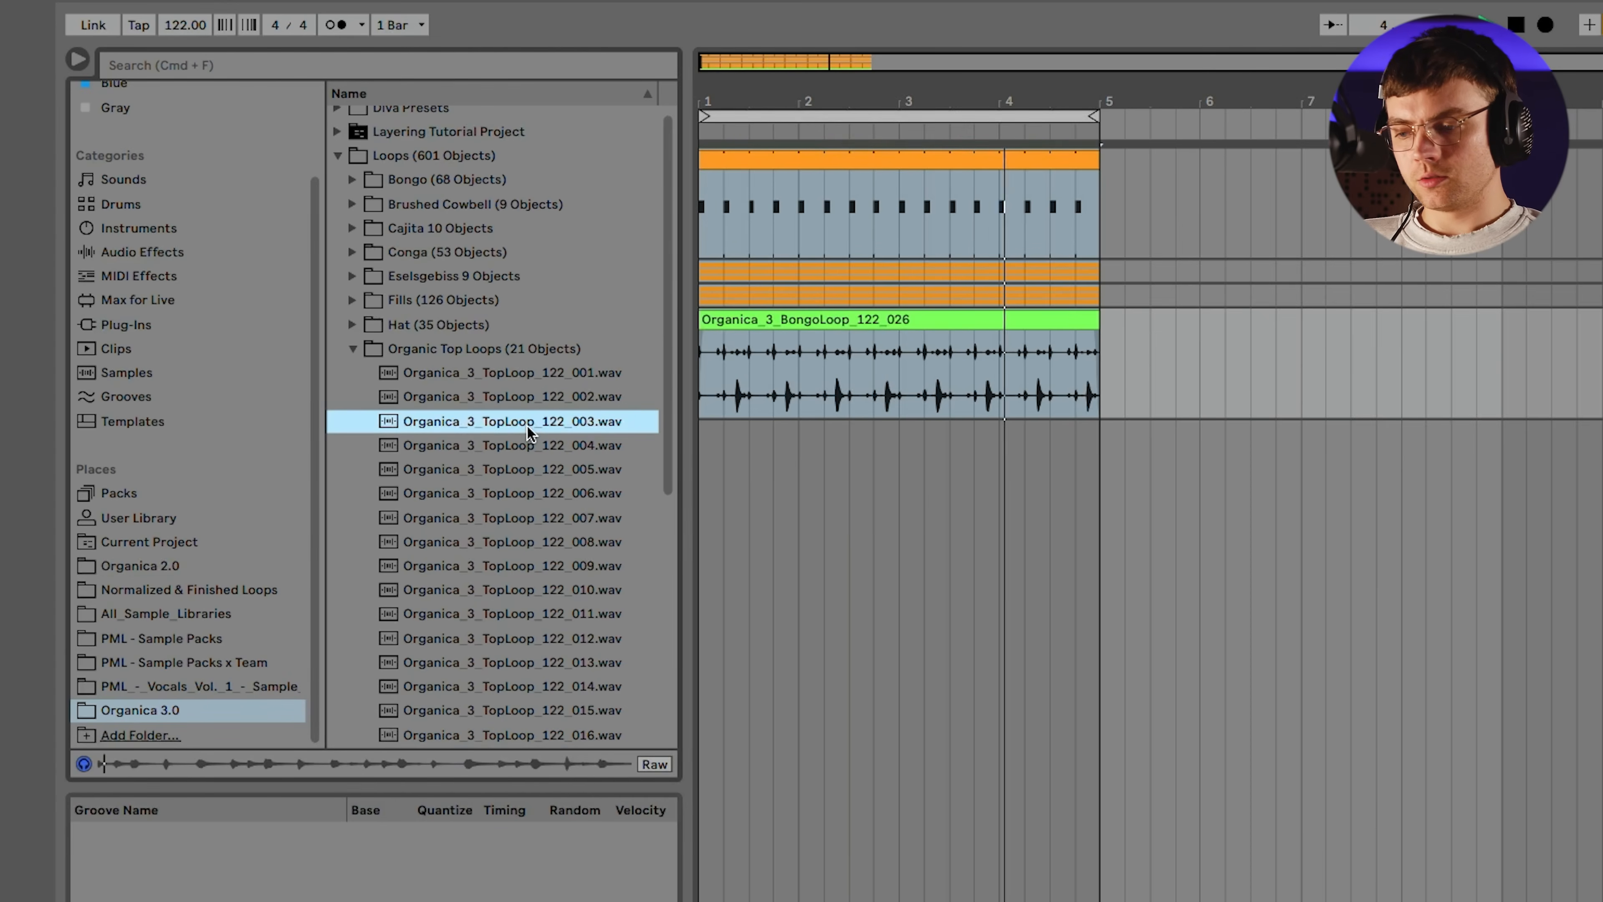
pyautogui.press('Down')
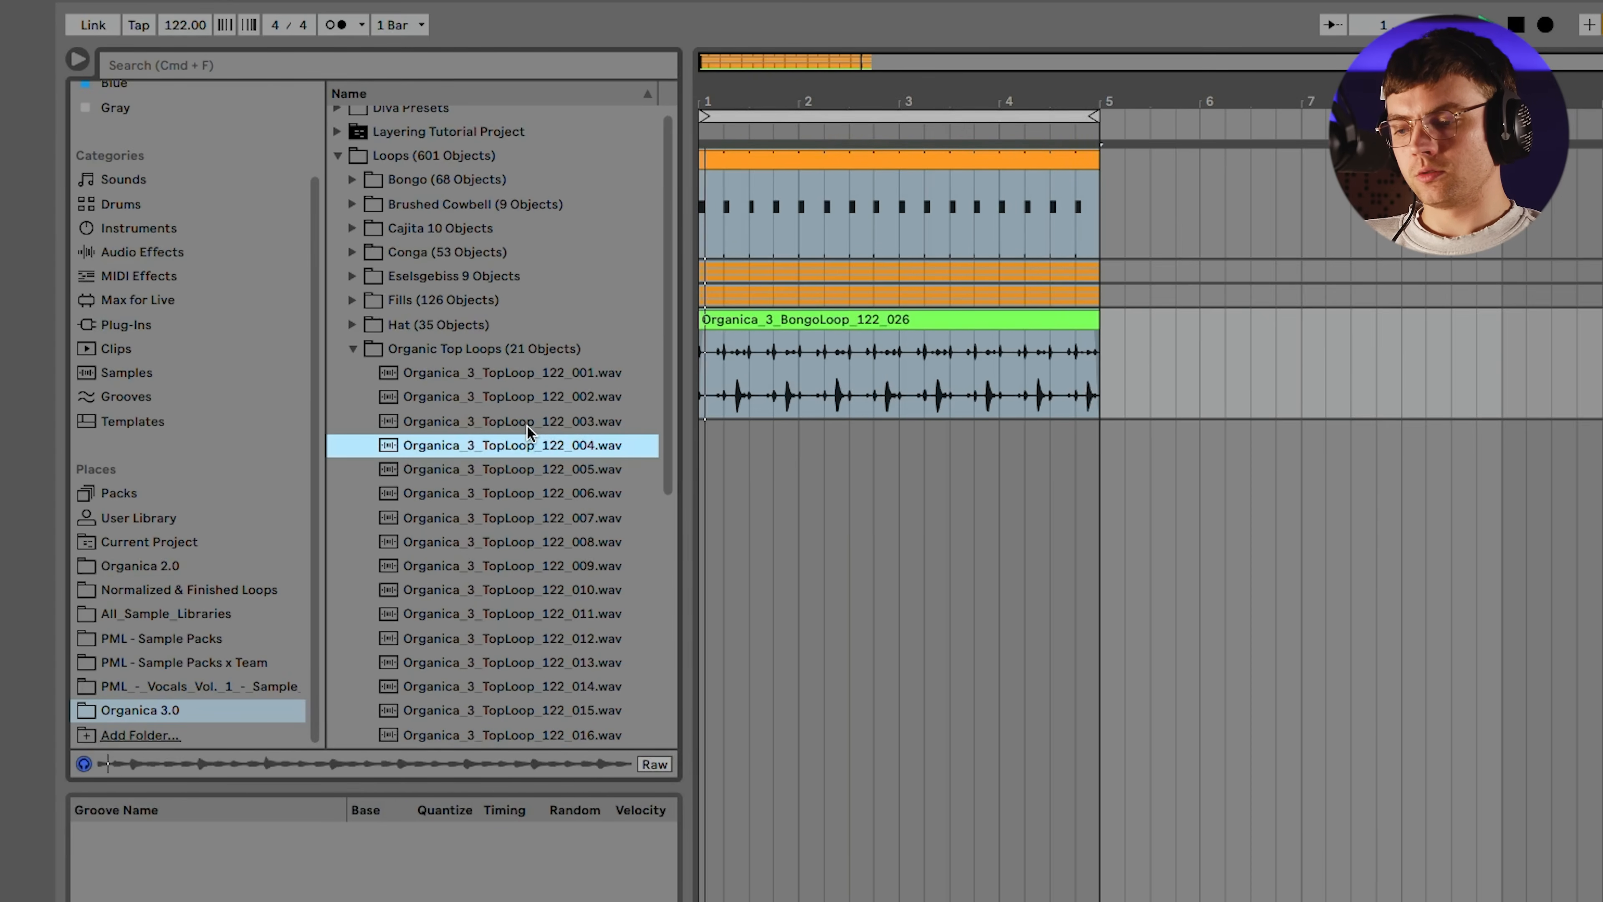
pyautogui.press('Down')
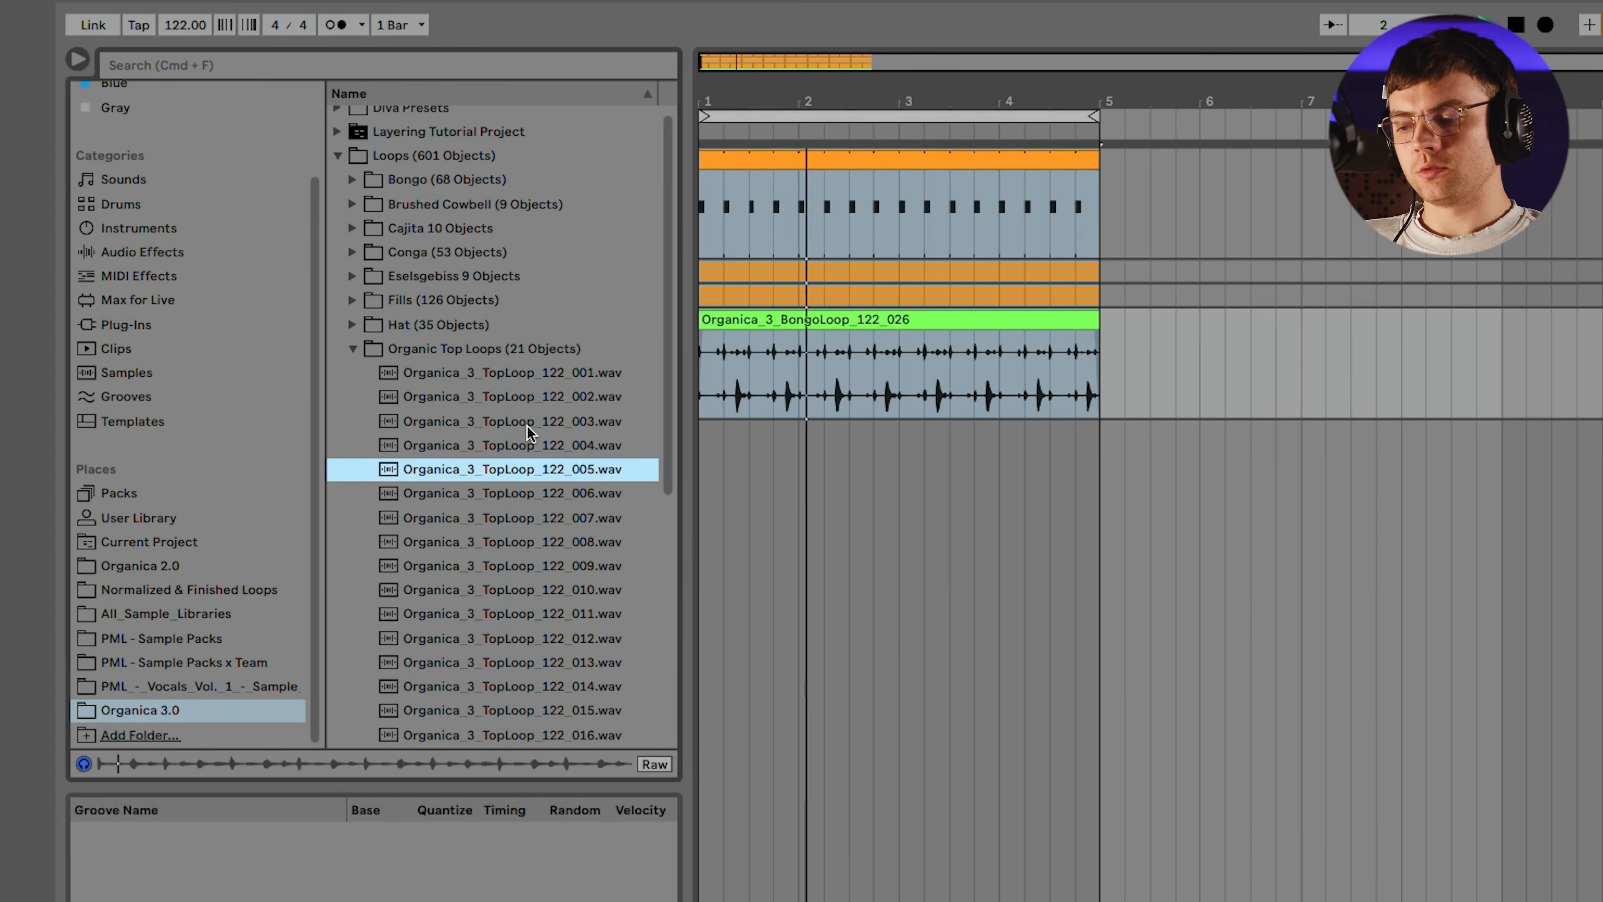
pyautogui.click(517, 542)
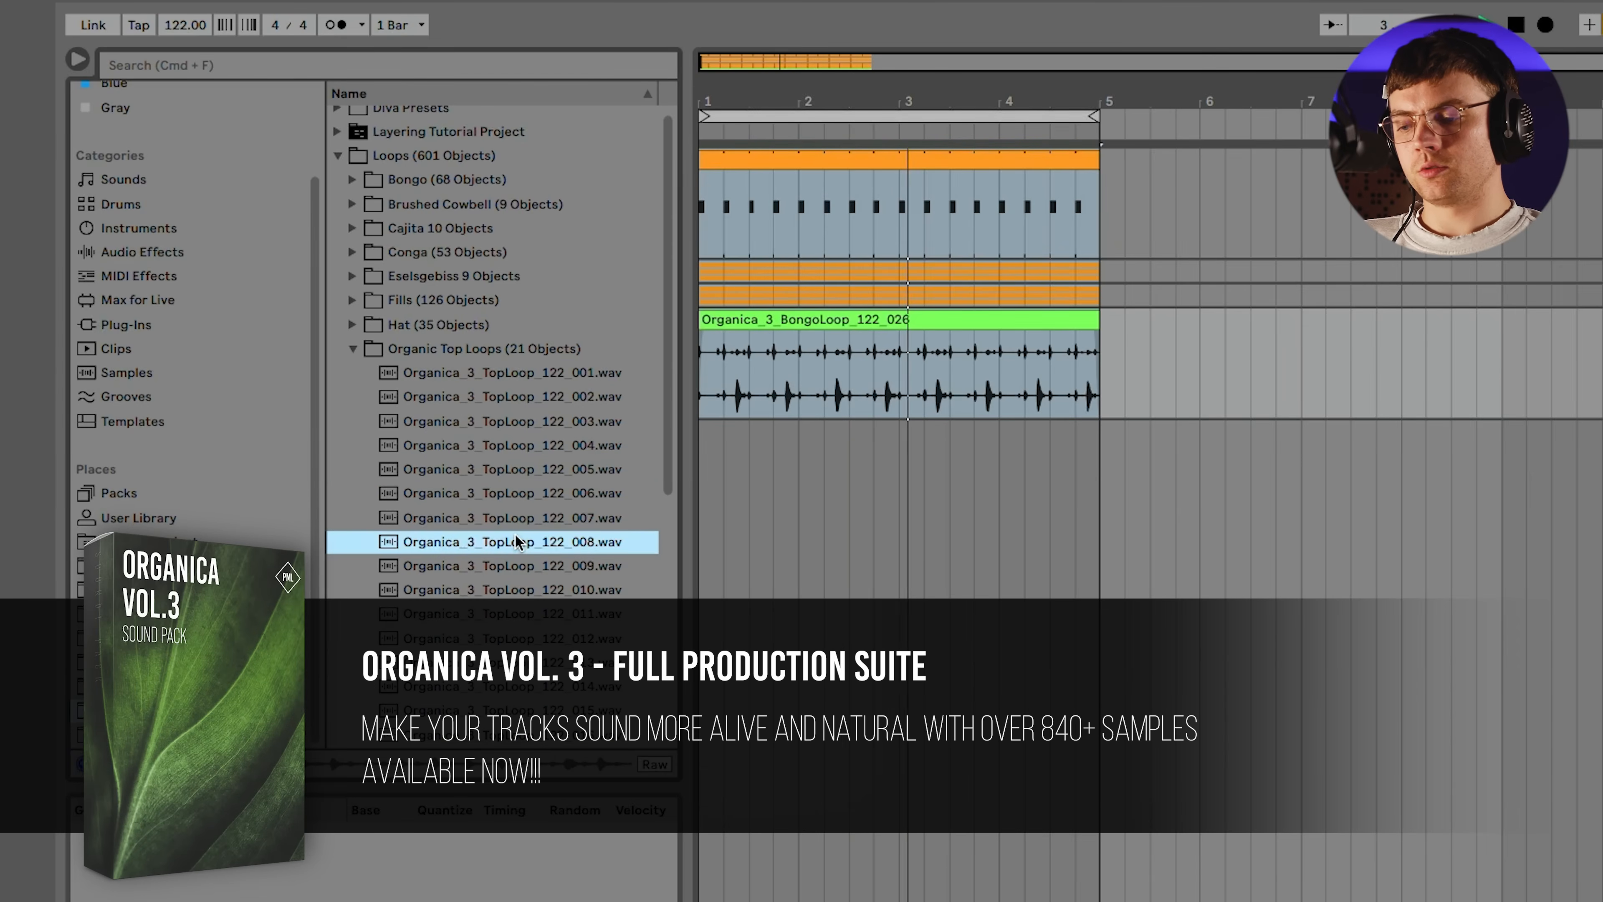
pyautogui.press('Down')
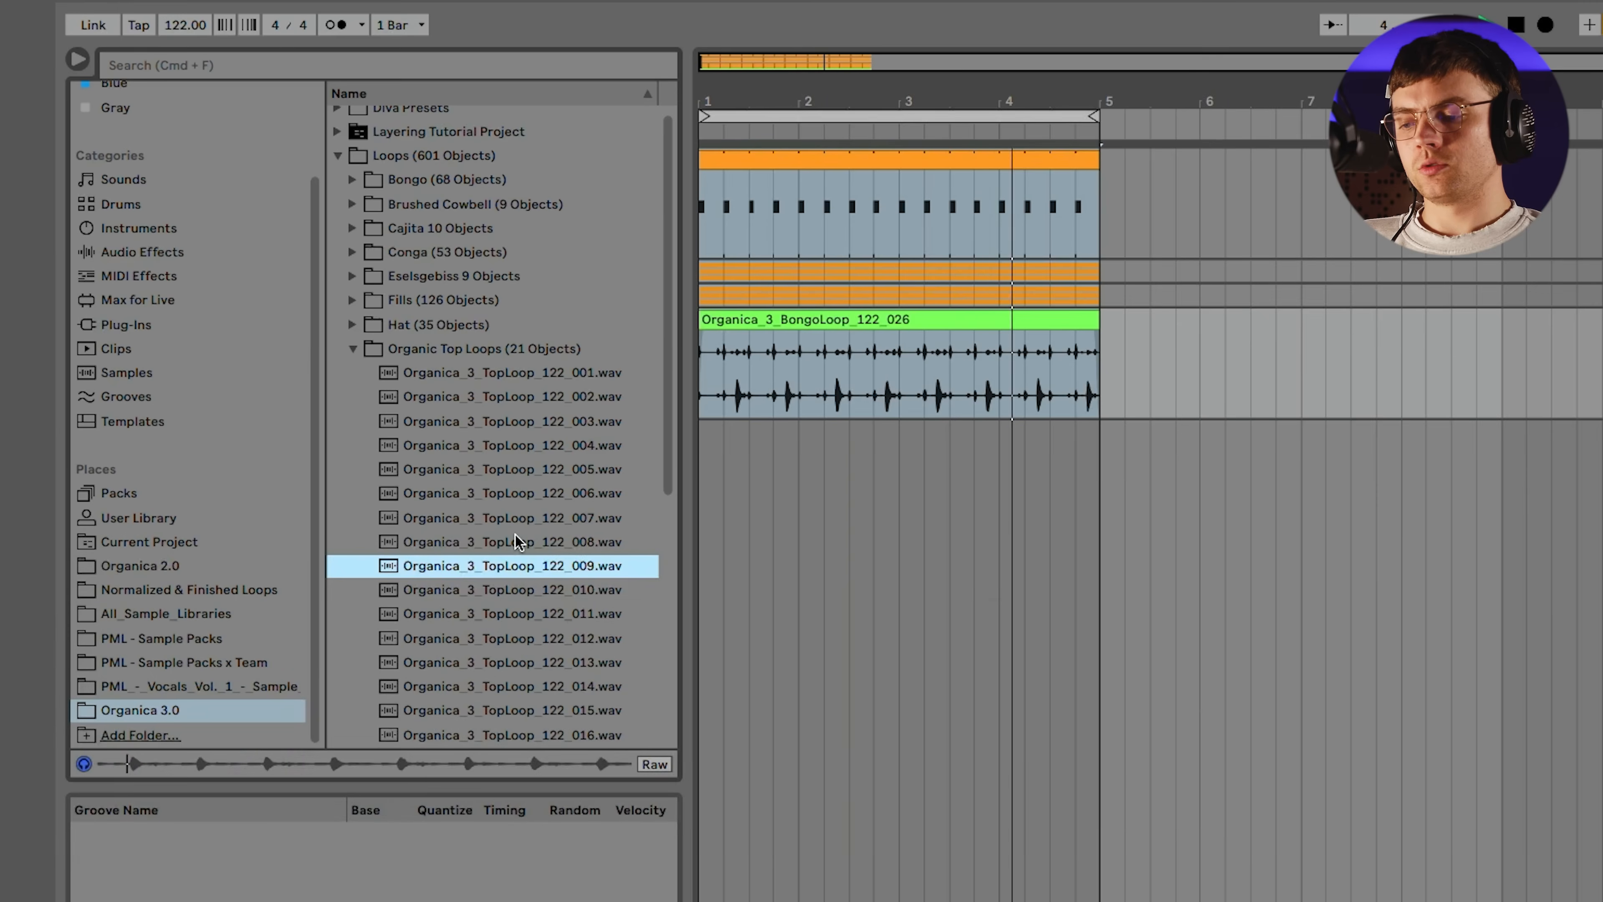
# Place Organica_3_TopLoop_122_009.wav at bar 1 on a new track and lower its volume, checking it against the groove
pyautogui.moveTo(521, 566); pyautogui.dragTo(708, 451)
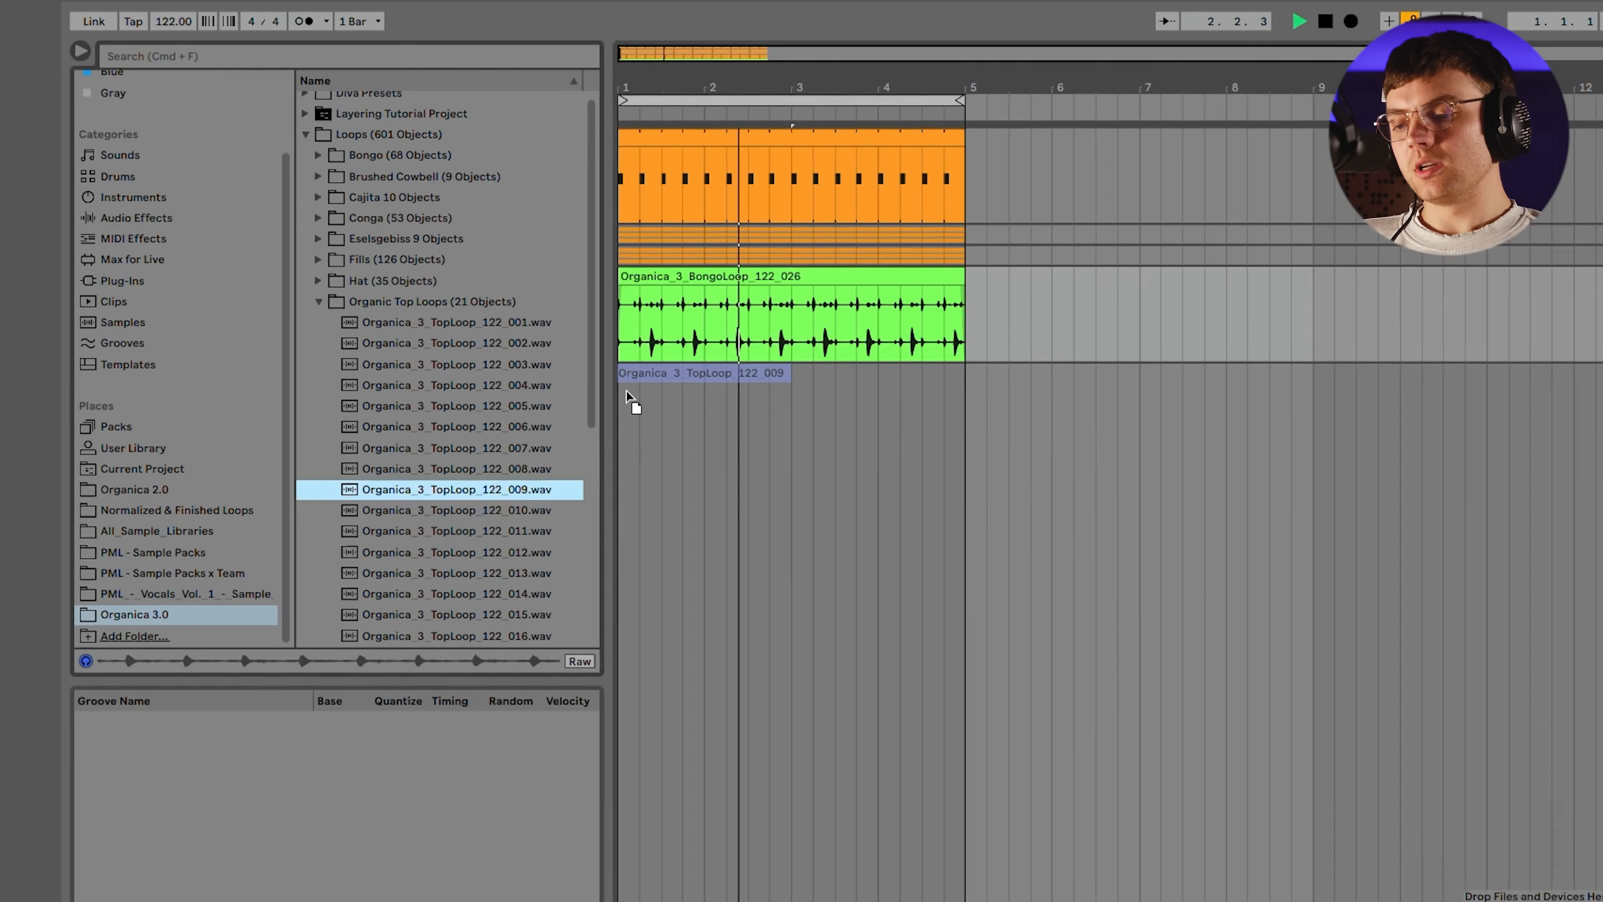
pyautogui.moveTo(626, 389); pyautogui.dragTo(628, 391)
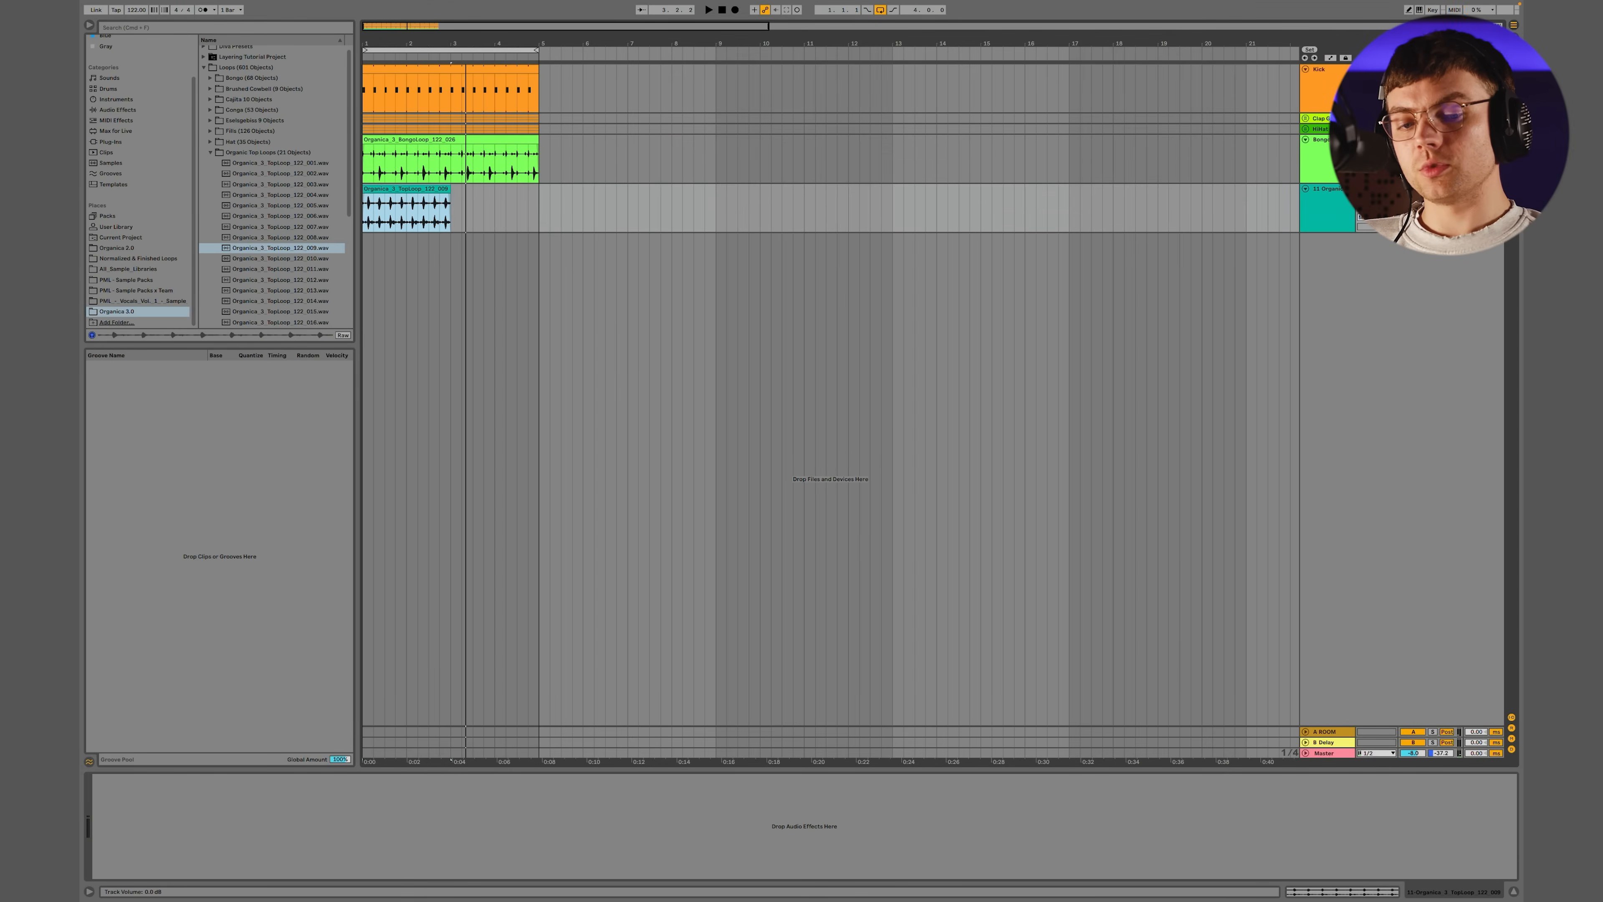
pyautogui.moveTo(1412, 199); pyautogui.dragTo(1412, 222)
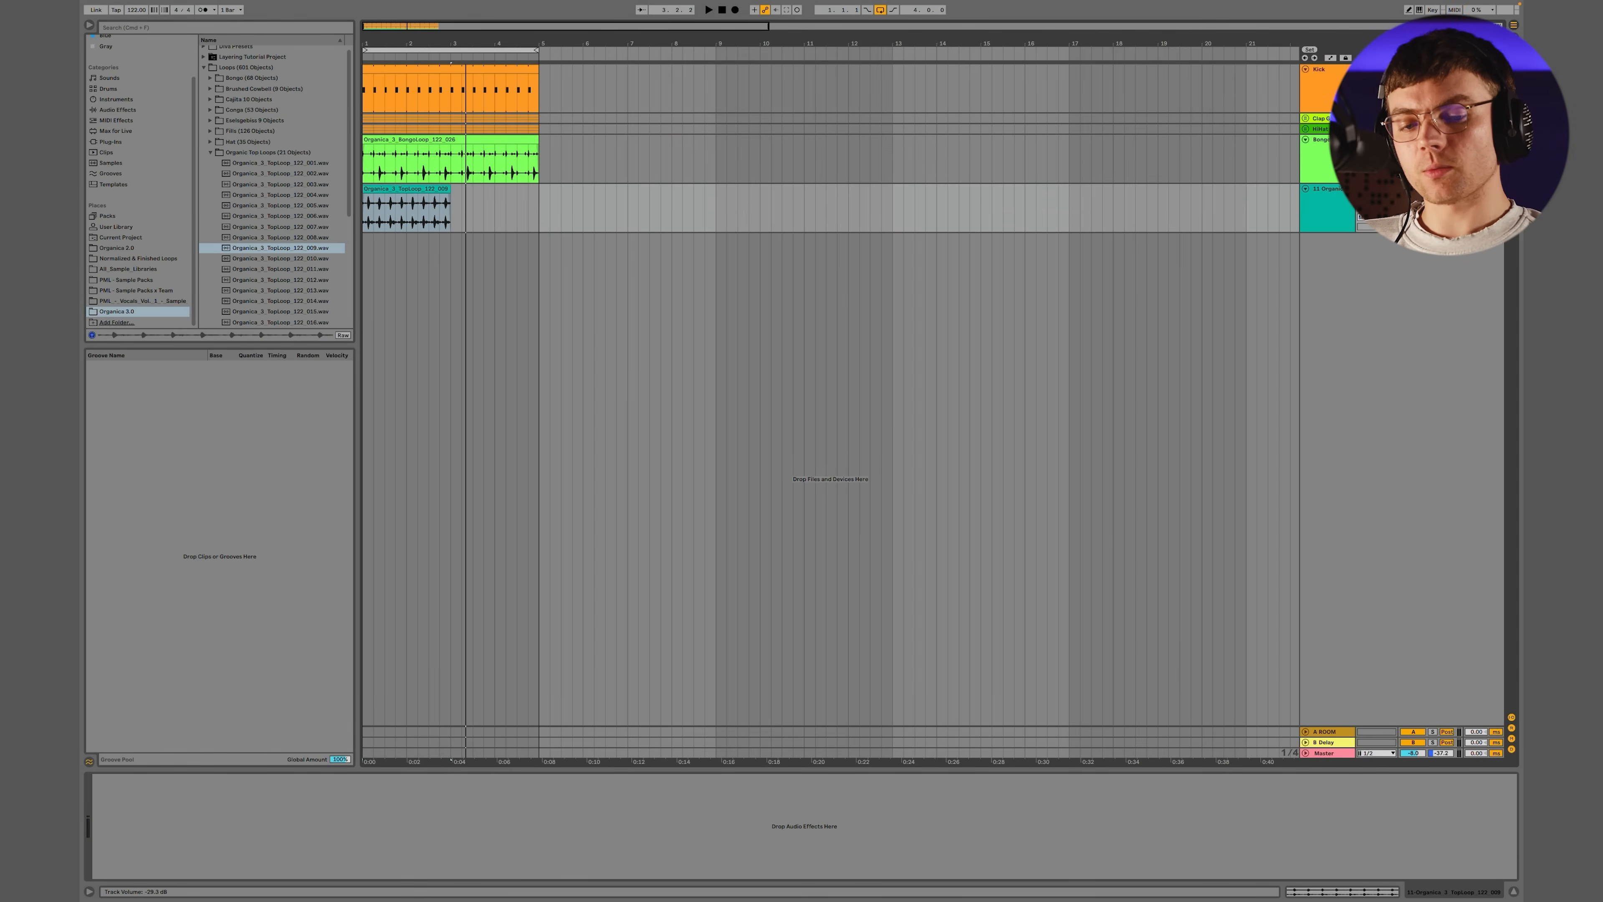
pyautogui.press('space')
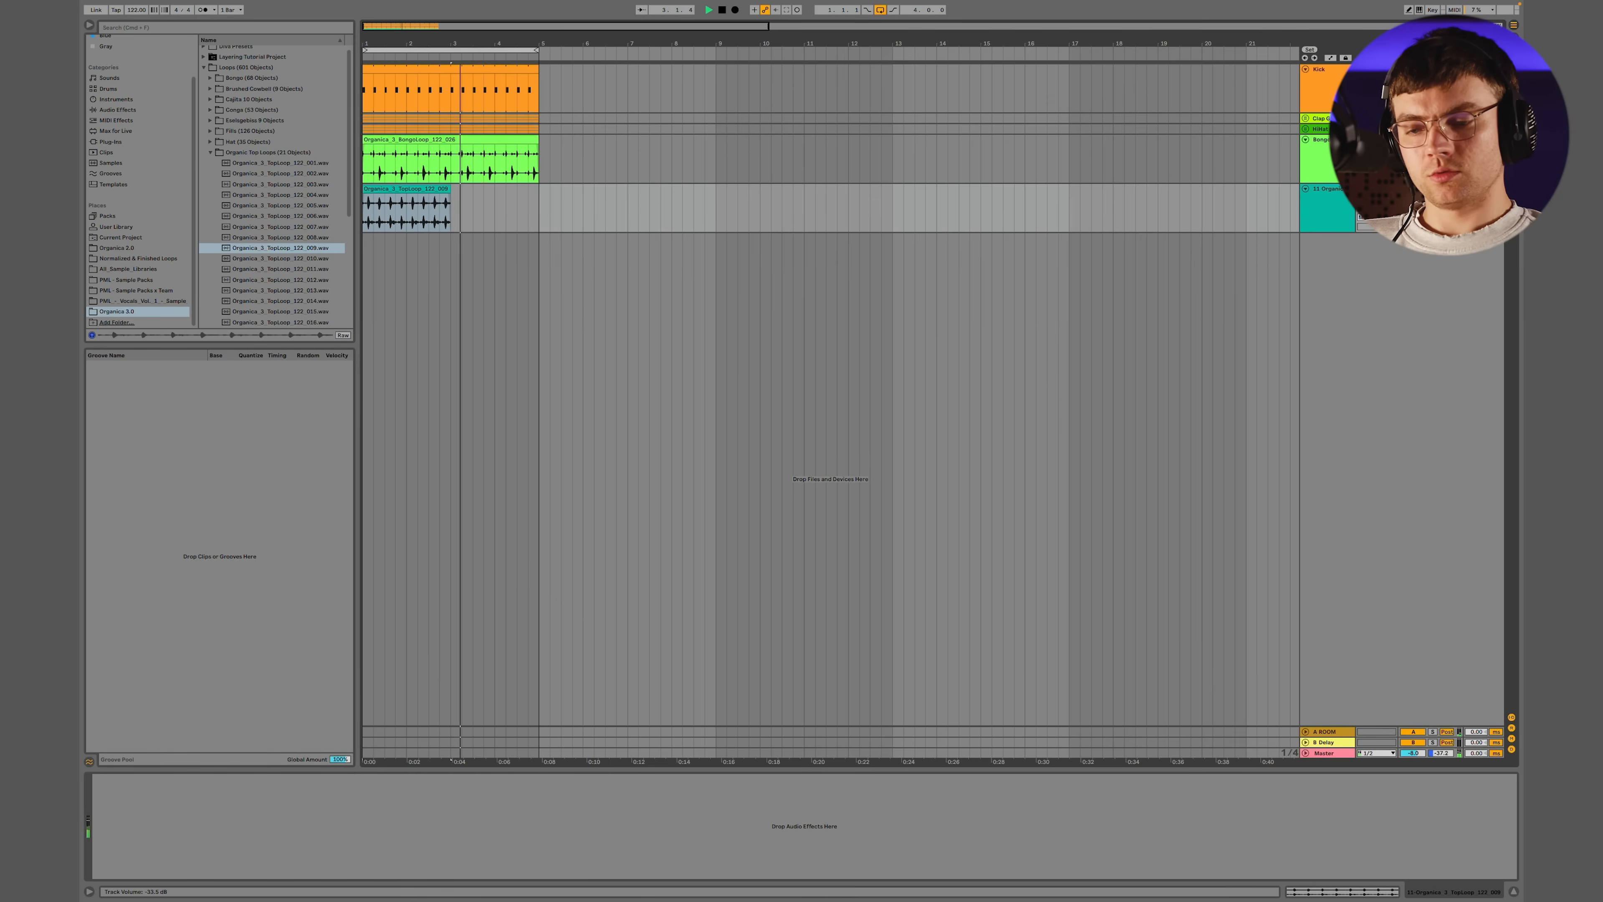
pyautogui.press('space')
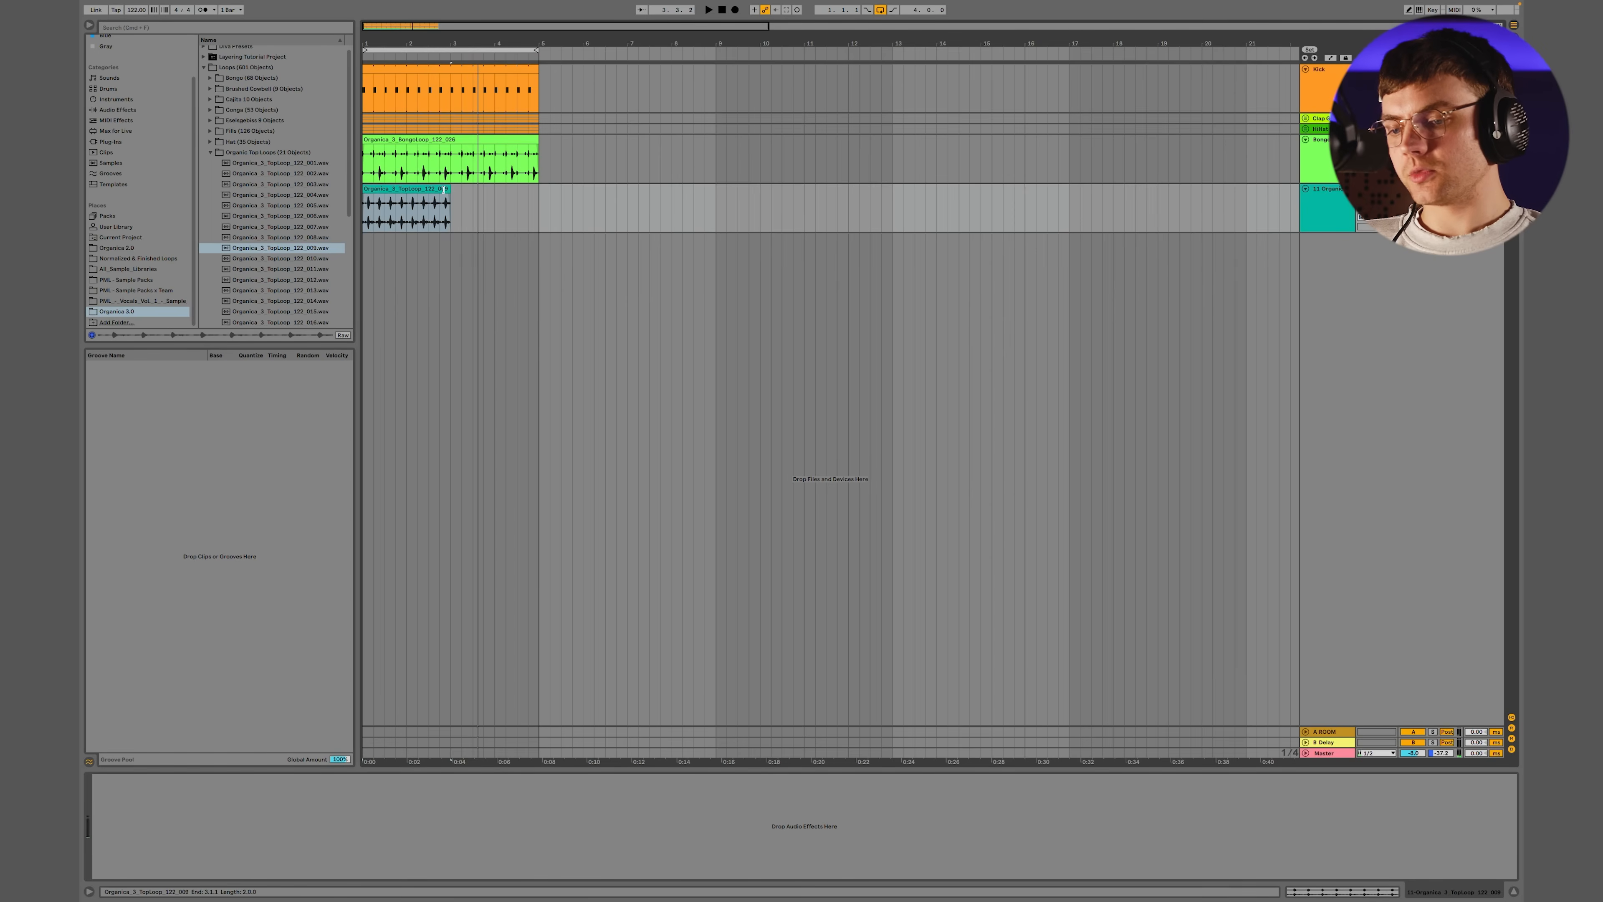
# Extend the top loop 009 clip to four bars and add a new audio track below it
pyautogui.moveTo(444, 189); pyautogui.dragTo(540, 187)
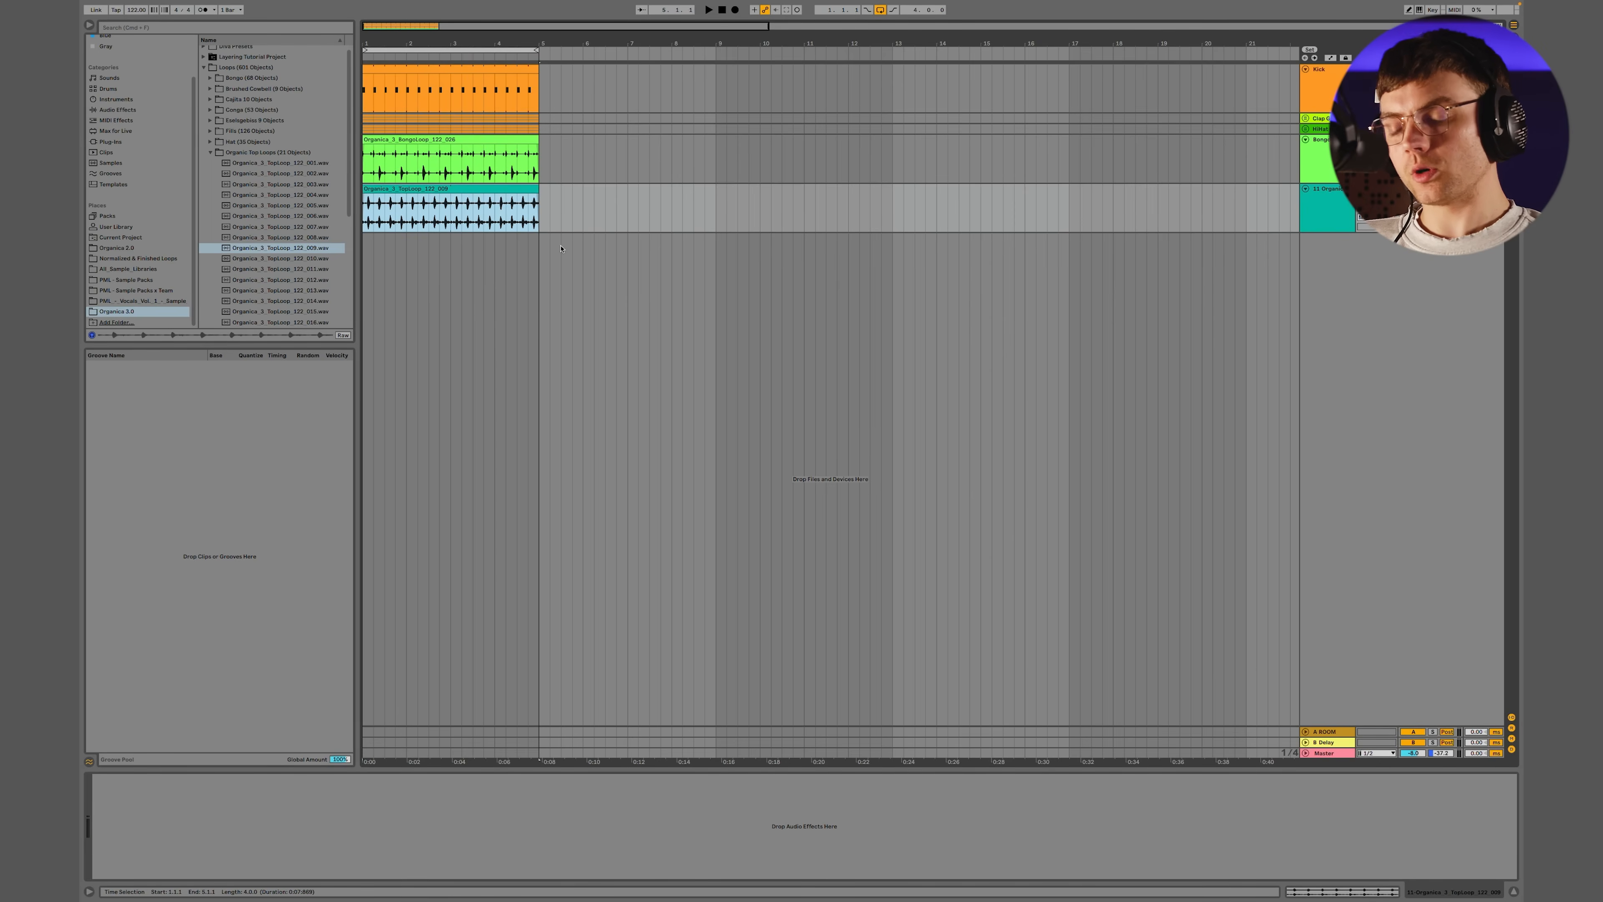
pyautogui.click(1315, 212)
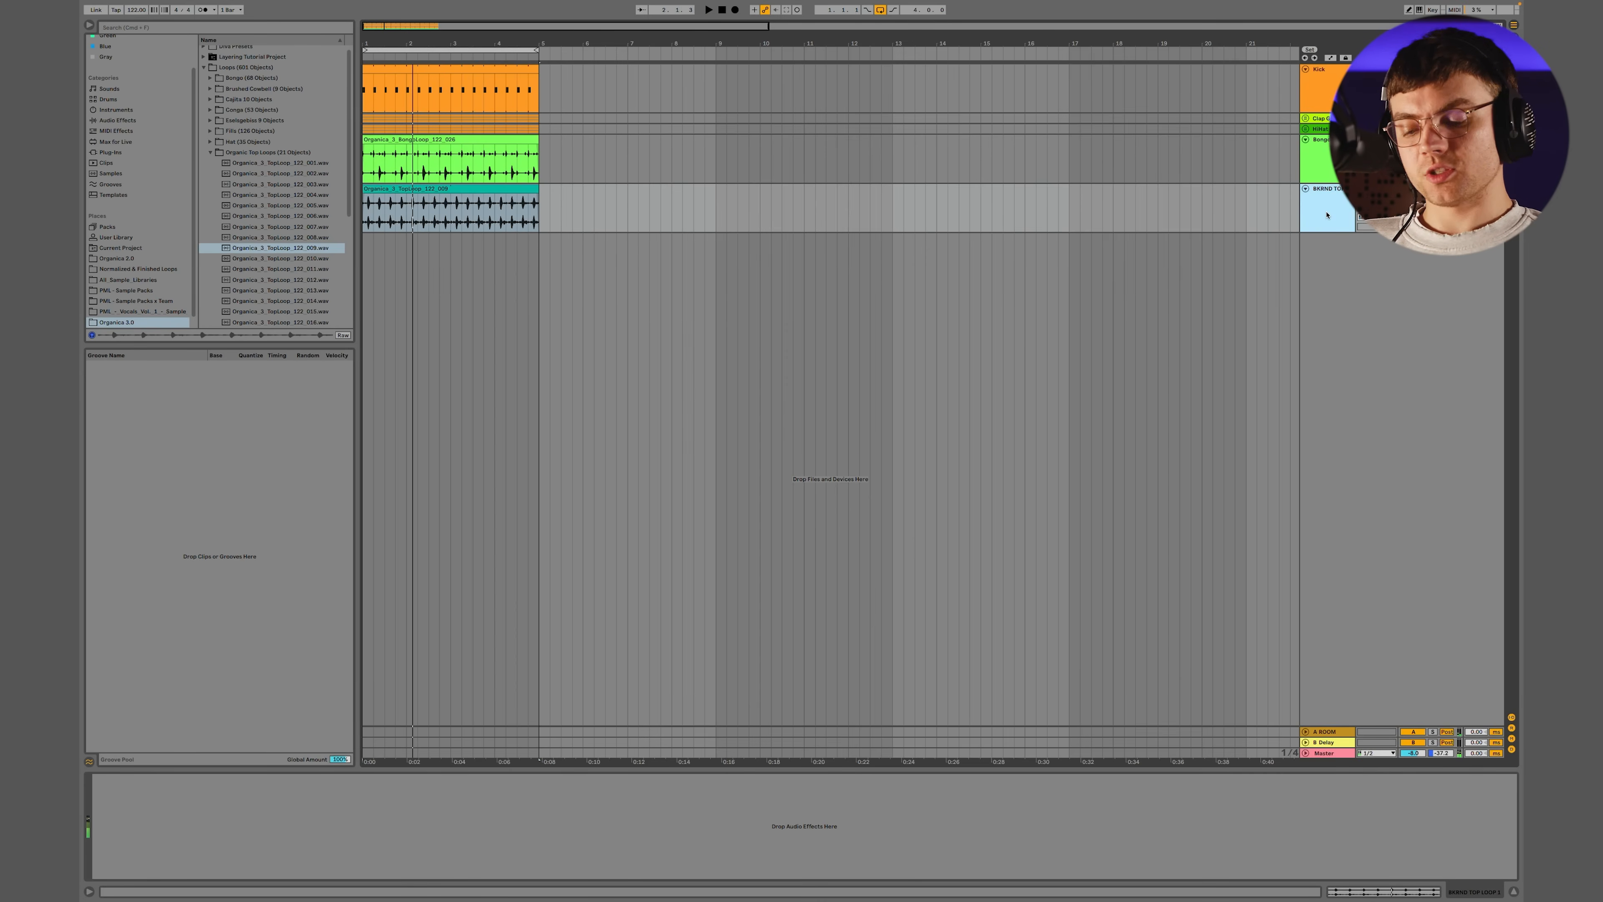
pyautogui.press('super+t')
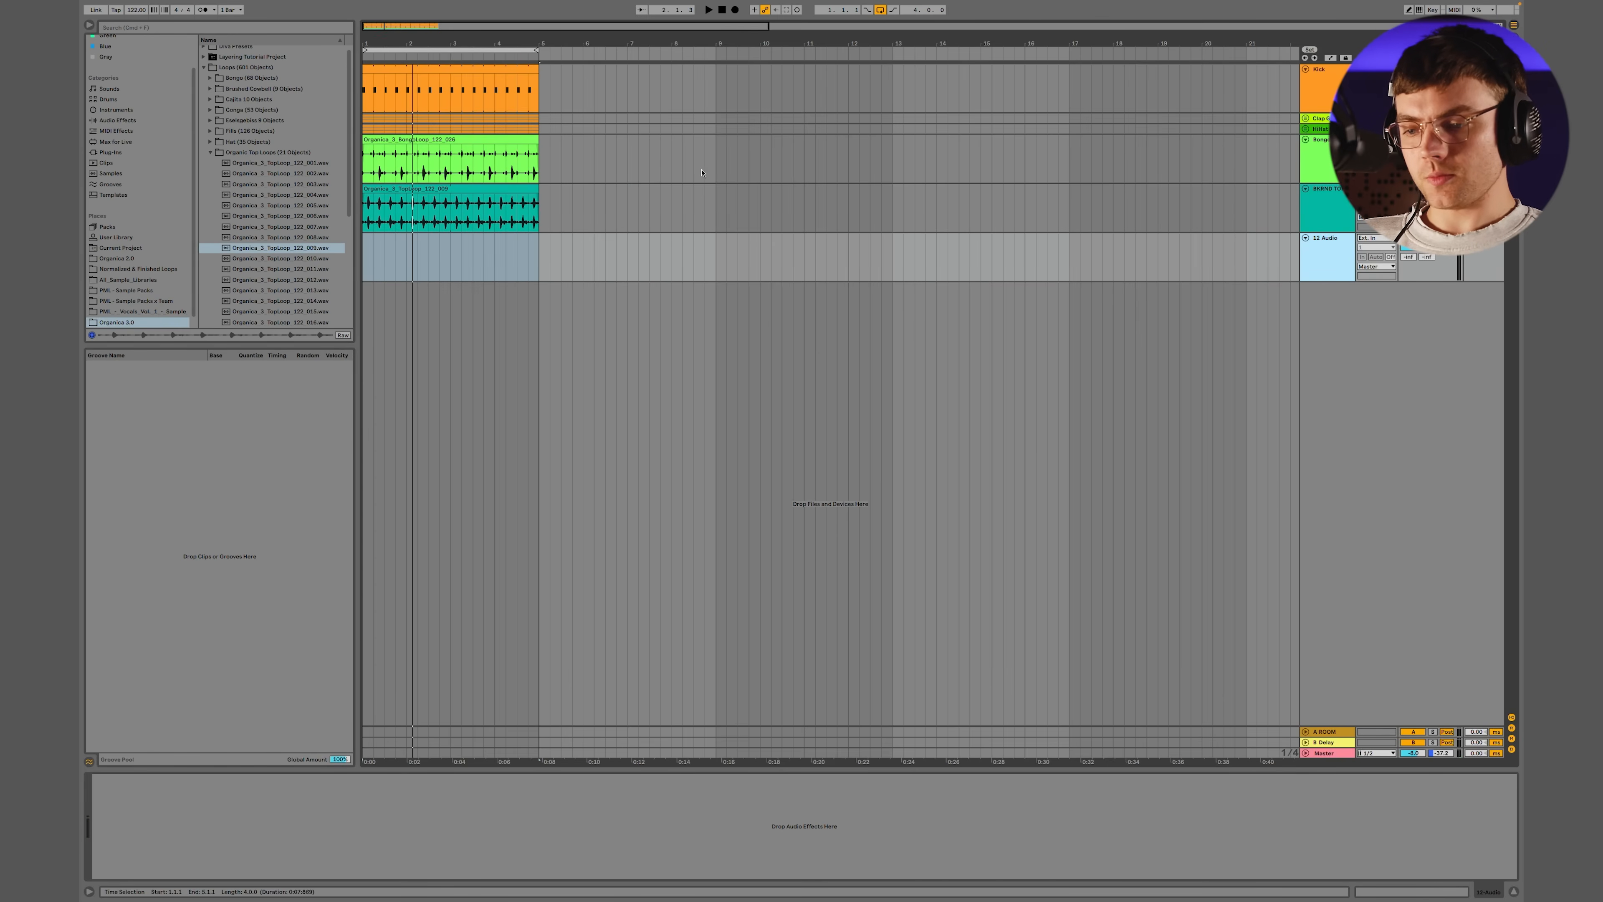
# Play the groove and preview top loops 013, 014, 015, 018, 020 and 019 over it
pyautogui.press('space')
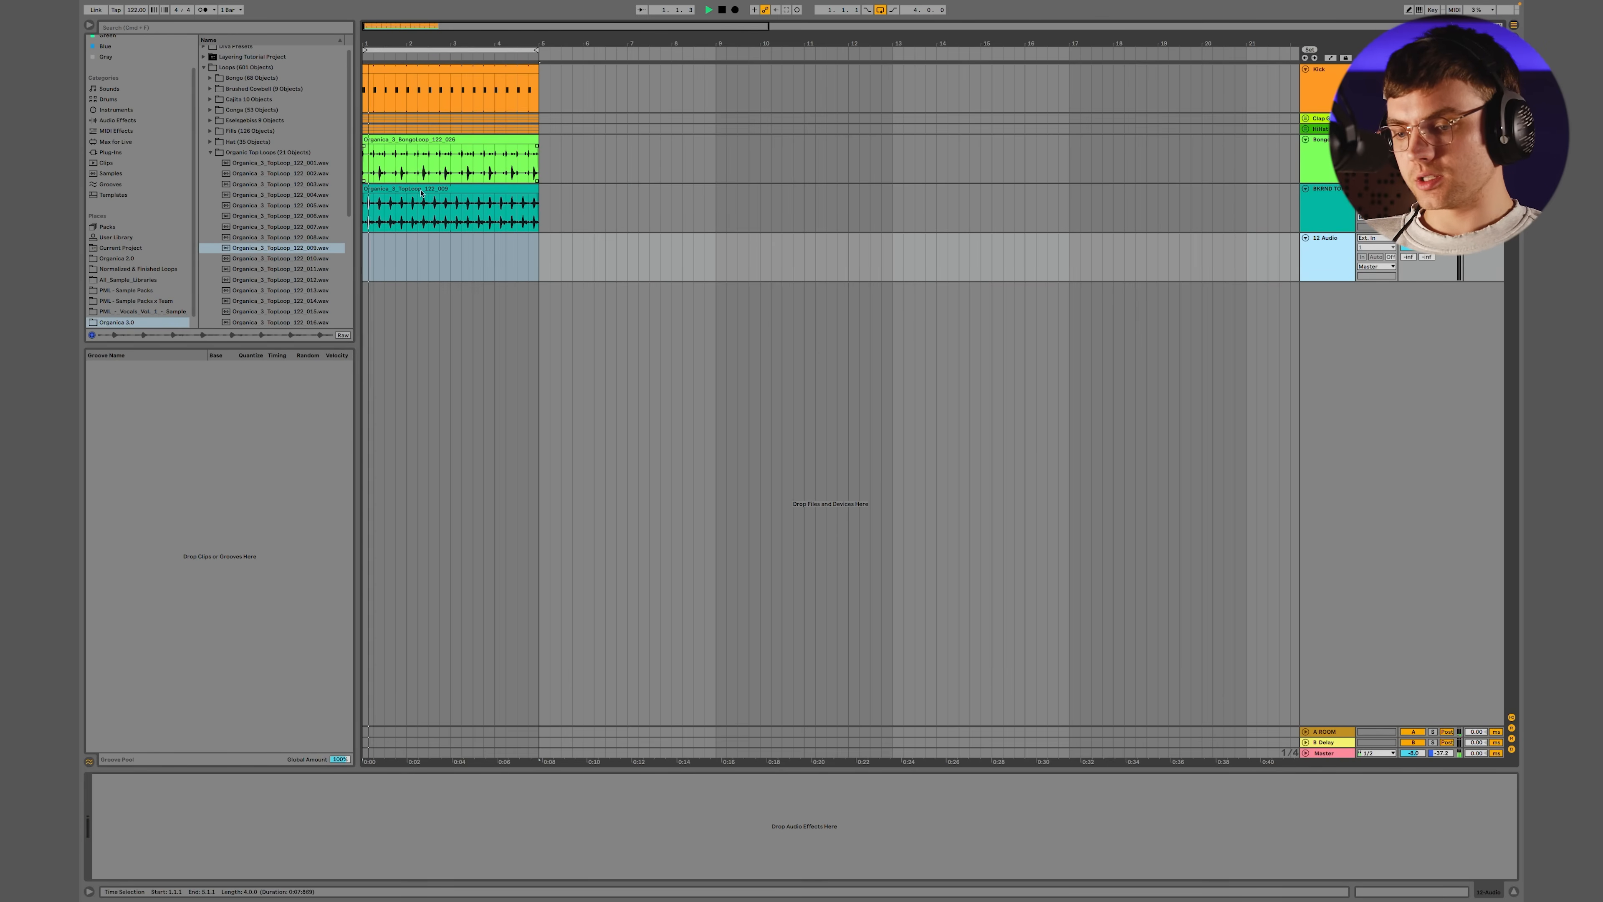
pyautogui.click(295, 290)
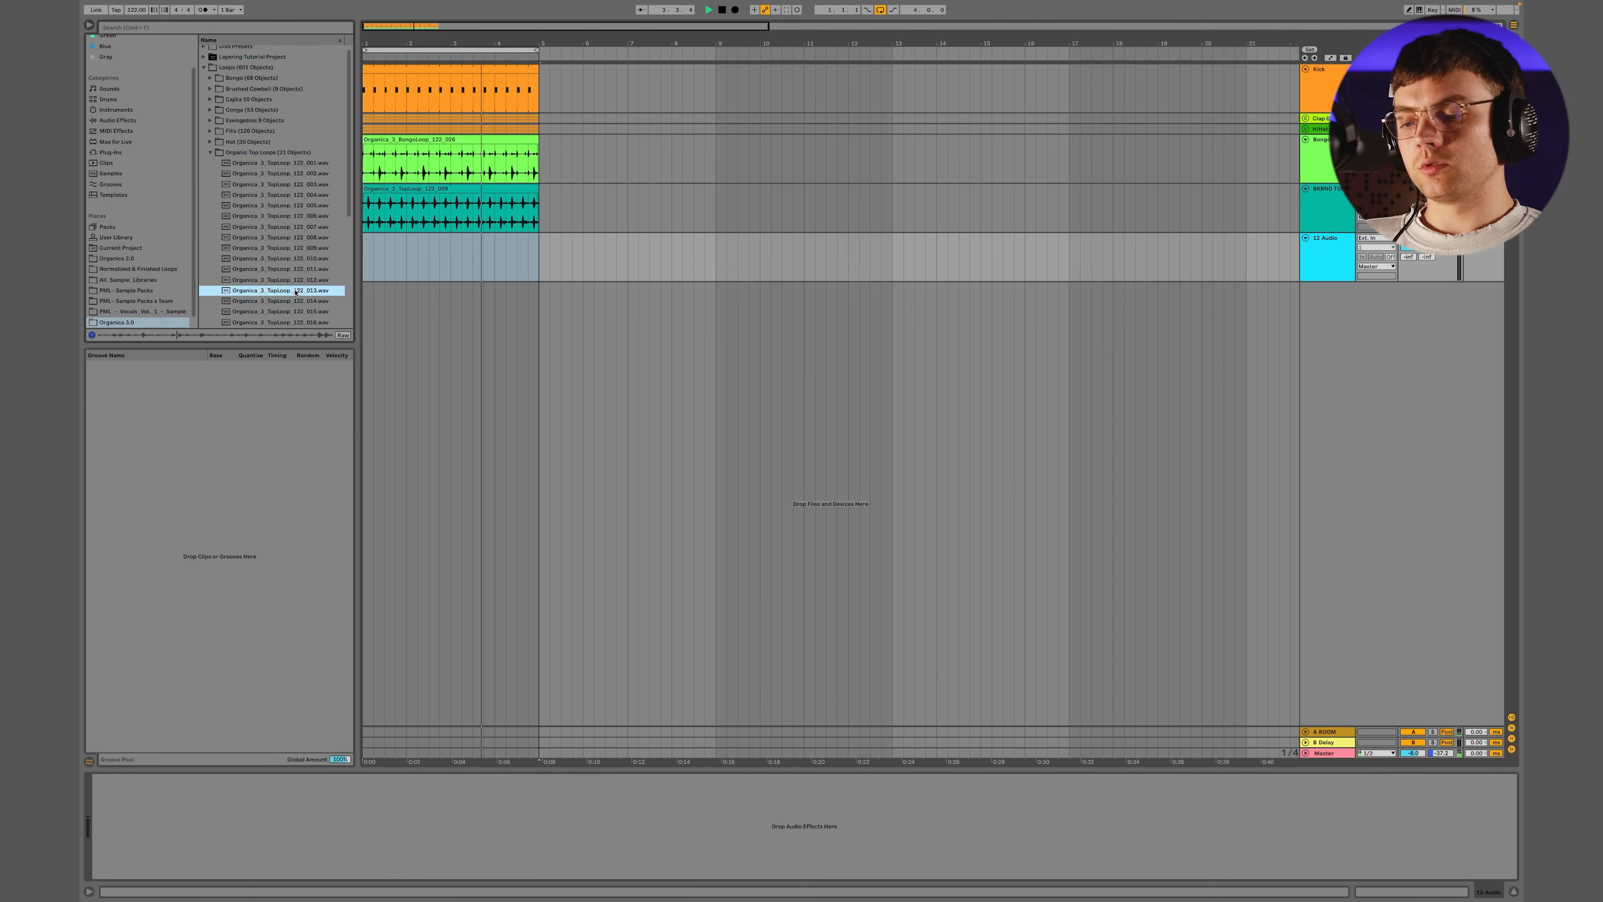
pyautogui.press('Down')
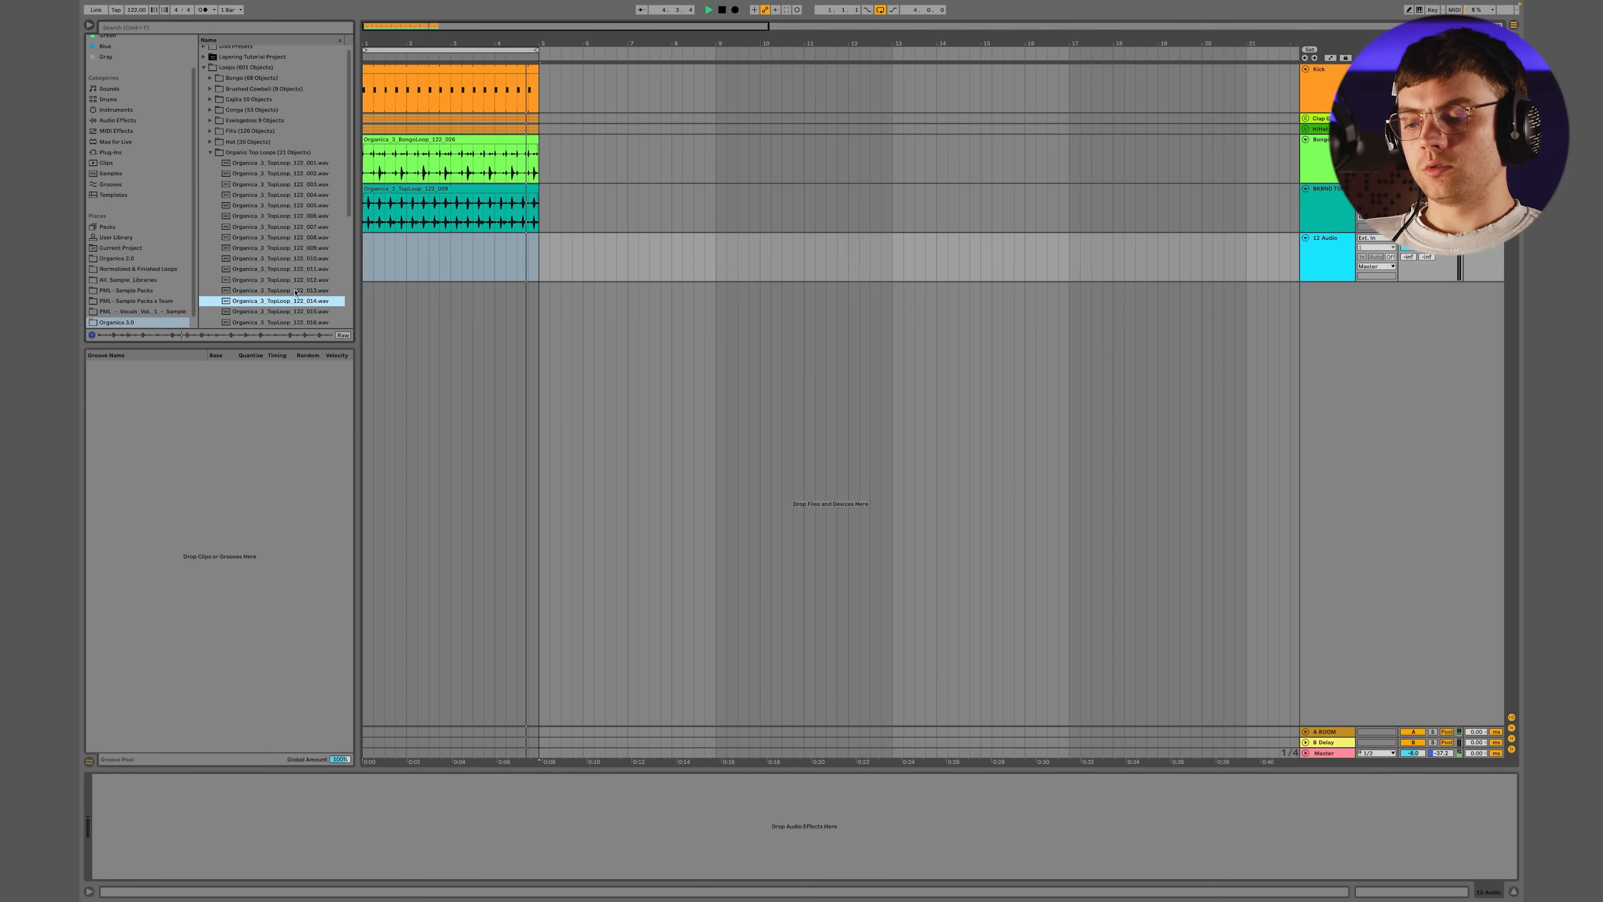
pyautogui.press('Down')
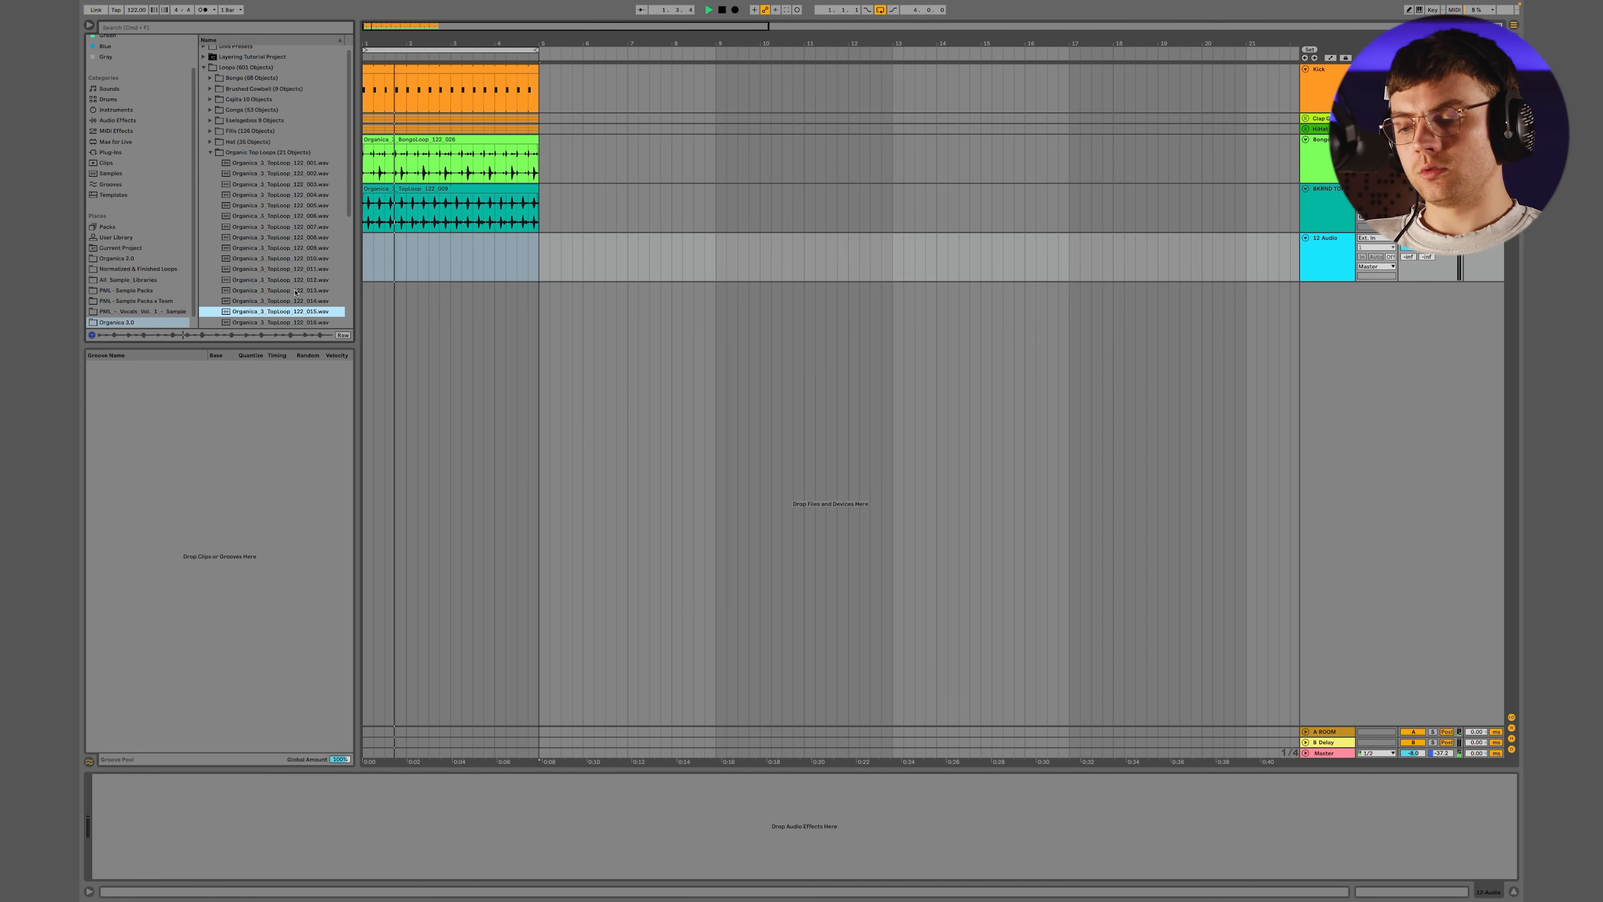
pyautogui.scroll(-3, 282, 314)
pyautogui.click(295, 276)
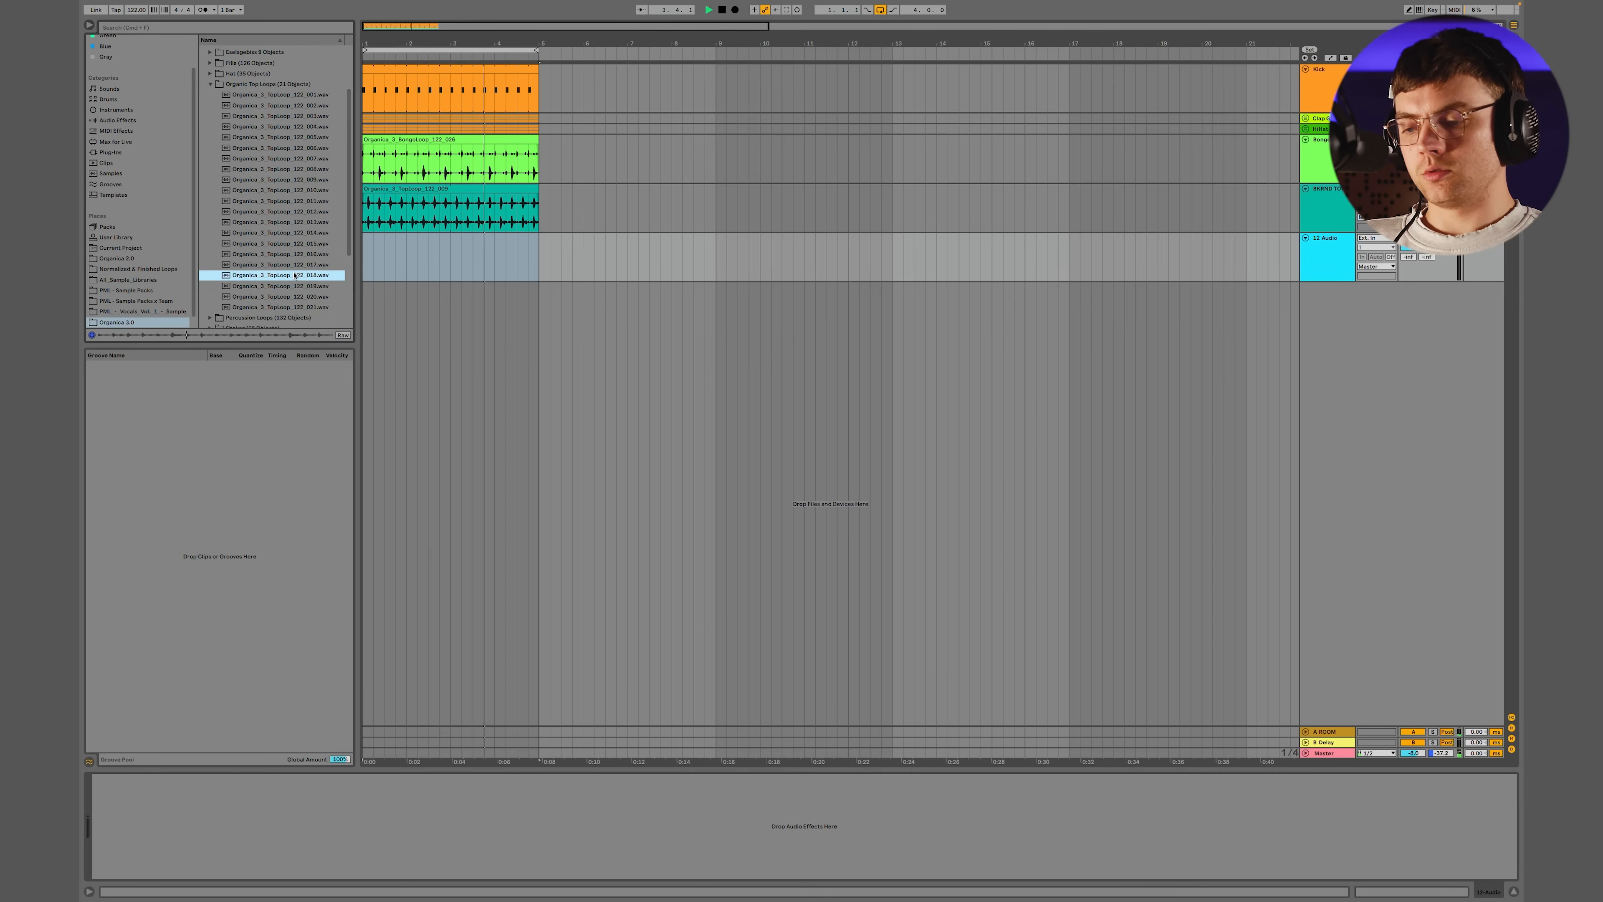
pyautogui.click(285, 297)
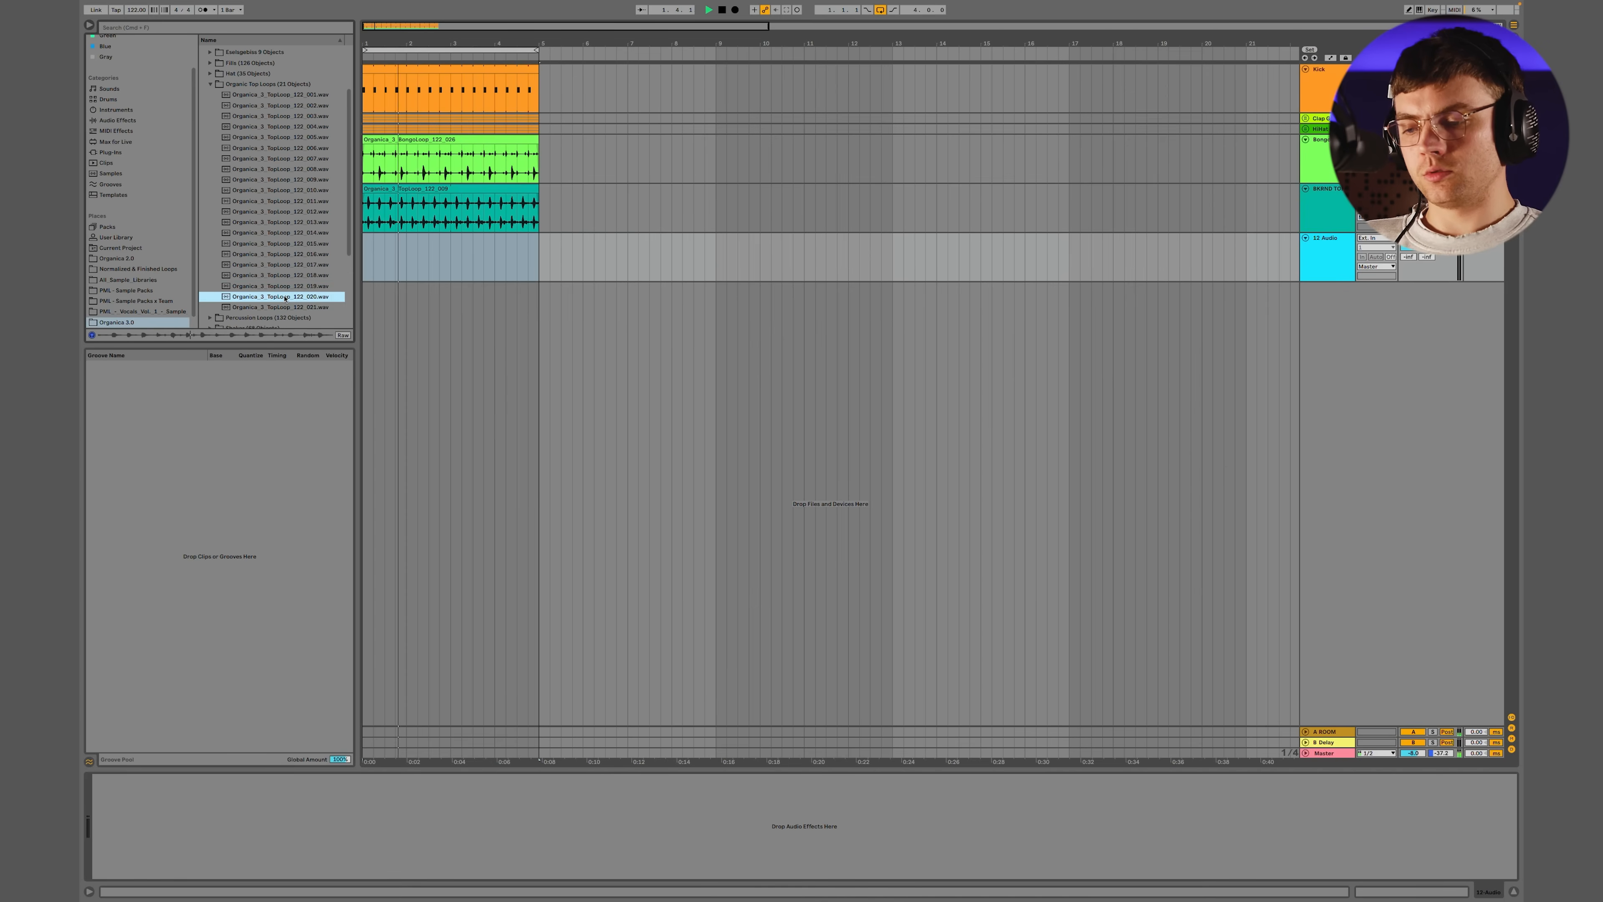
pyautogui.click(283, 287)
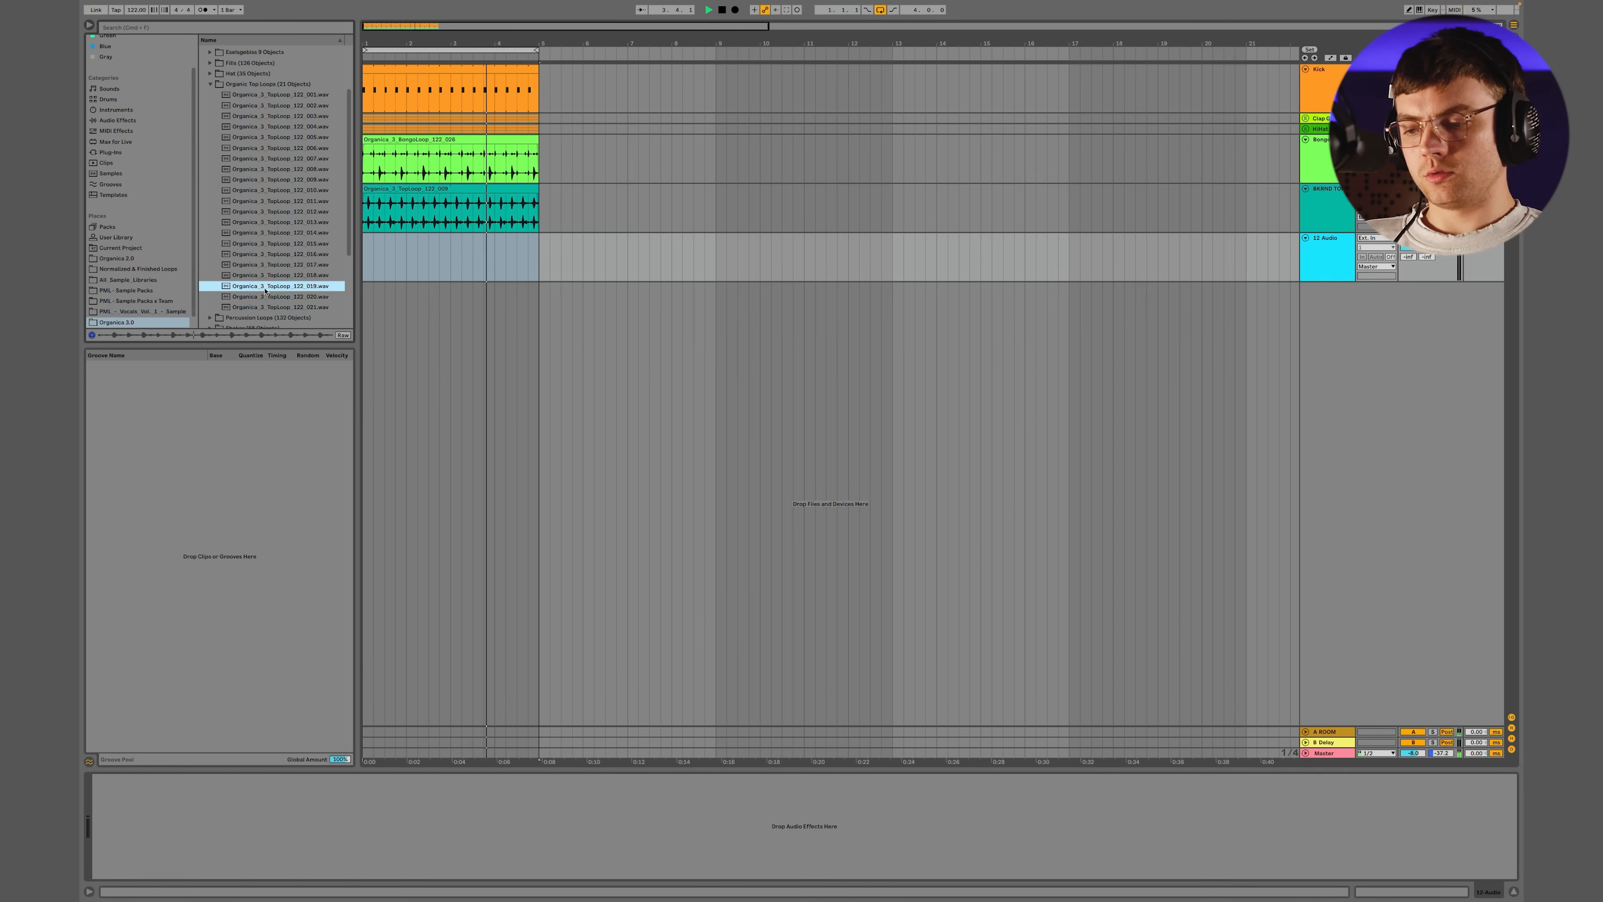
# Place Organica_3_TopLoop_122_019.wav at bar 1 on the empty audio track and lower the track's volume
pyautogui.press('space')
pyautogui.moveTo(272, 286); pyautogui.dragTo(364, 240)
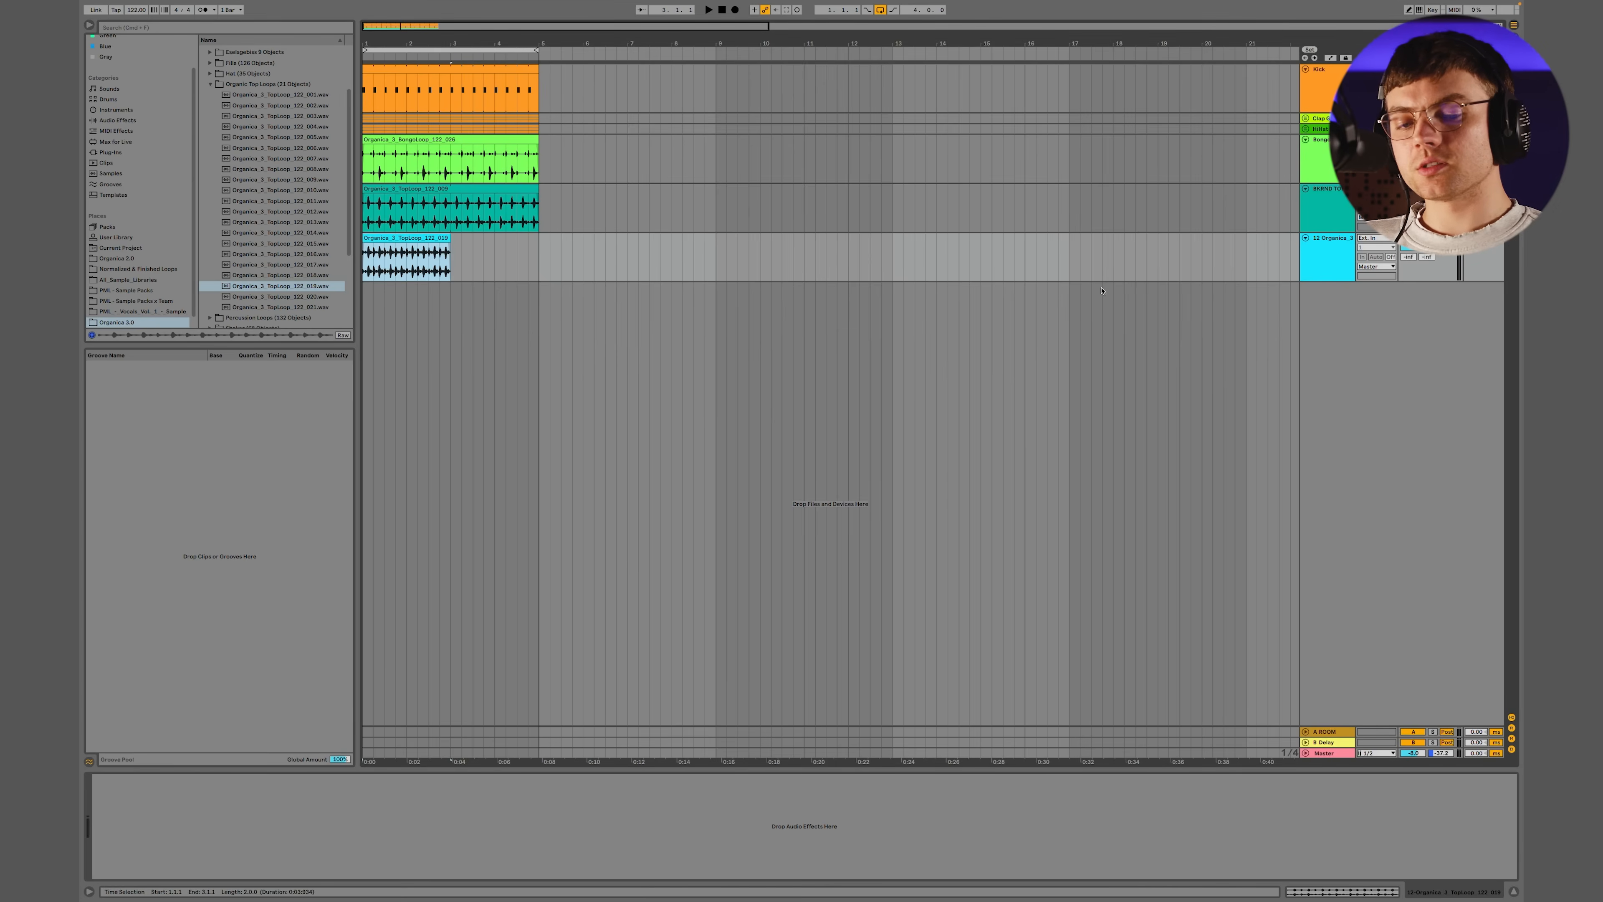
pyautogui.moveTo(1418, 250); pyautogui.dragTo(1418, 278)
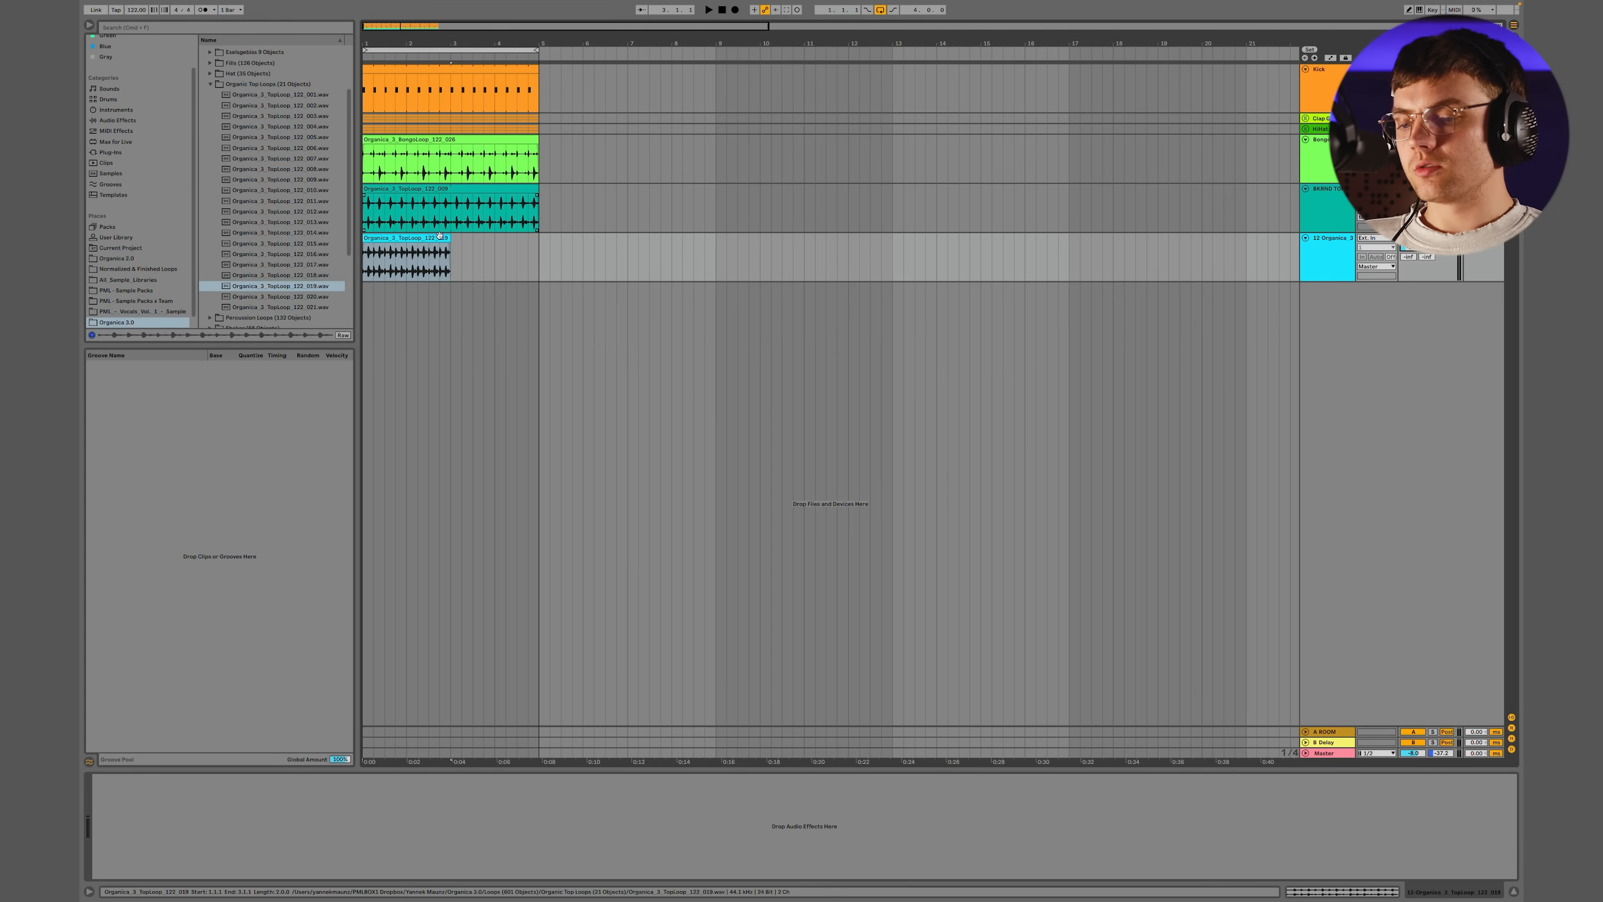
# Extend the top loop 019 clip to four bars and raise its track volume slightly for playback with the groove
pyautogui.moveTo(449, 238); pyautogui.dragTo(528, 239)
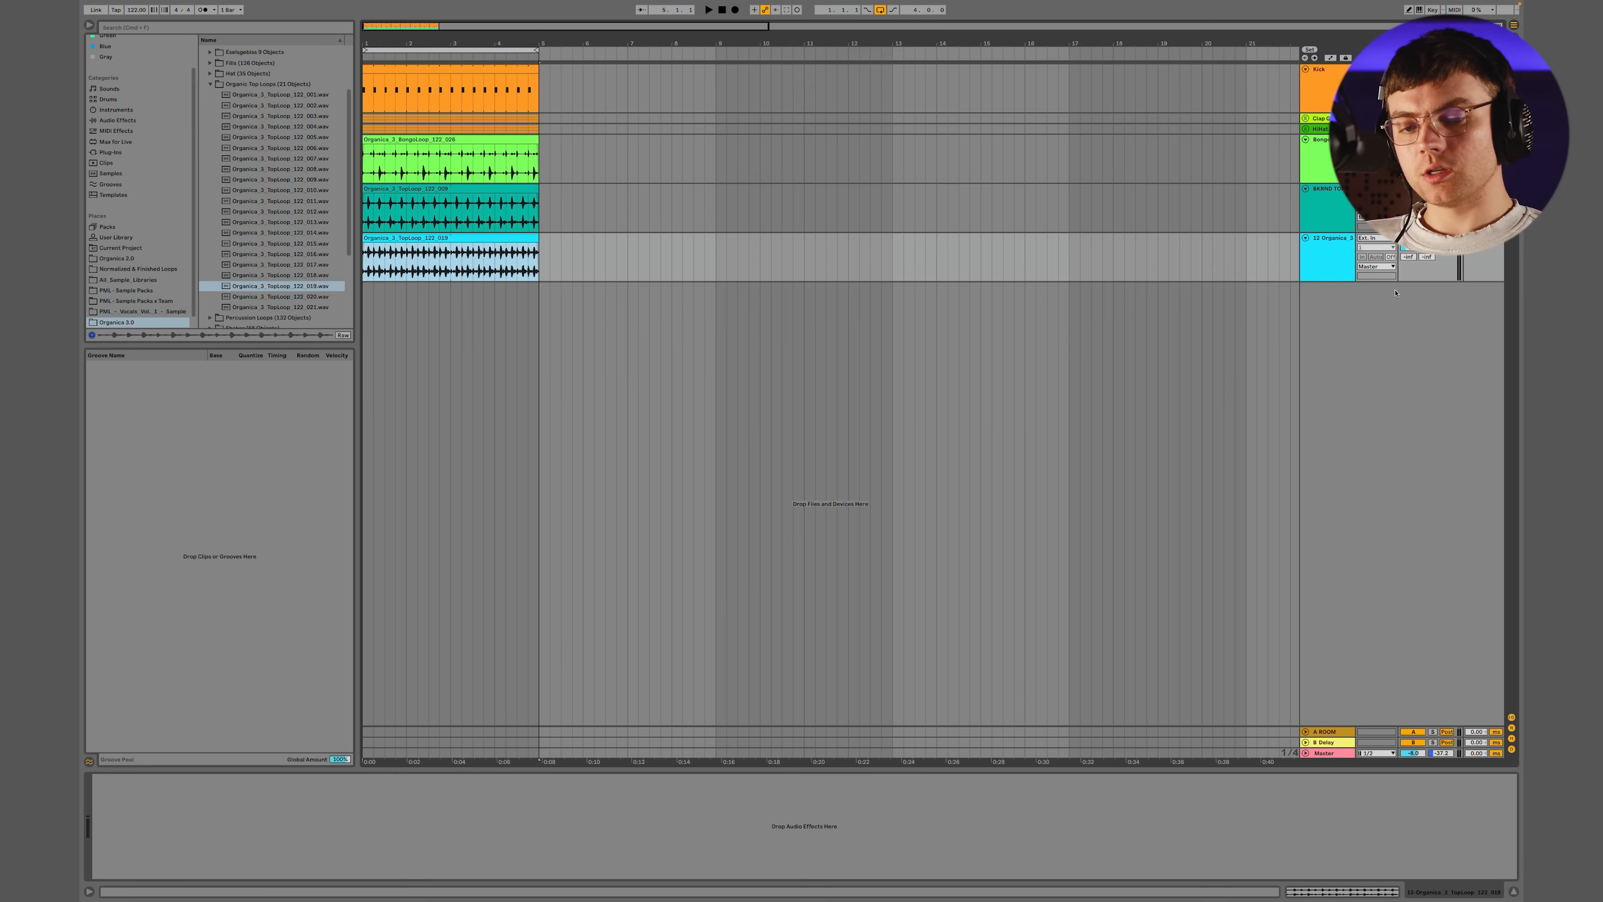
pyautogui.moveTo(1427, 247); pyautogui.dragTo(1427, 234)
pyautogui.press('space')
# Group the two top loop tracks together and stop playback
pyautogui.click(1321, 192)
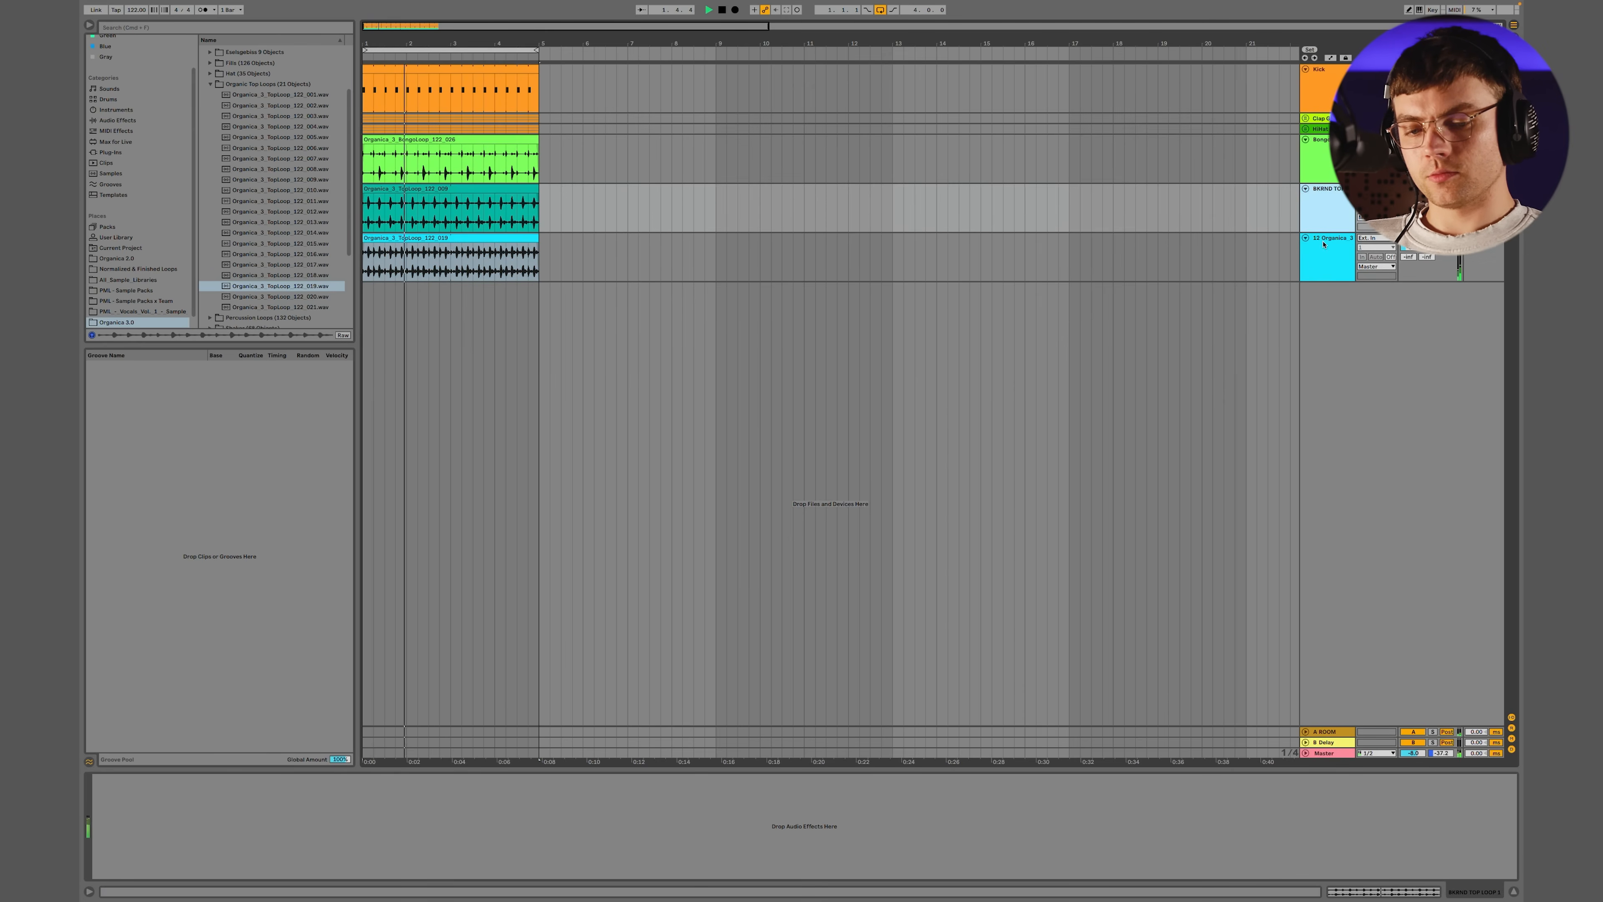
pyautogui.keyDown('shift'); pyautogui.click(1323, 245); pyautogui.keyUp('shift')
pyautogui.press('super+g')
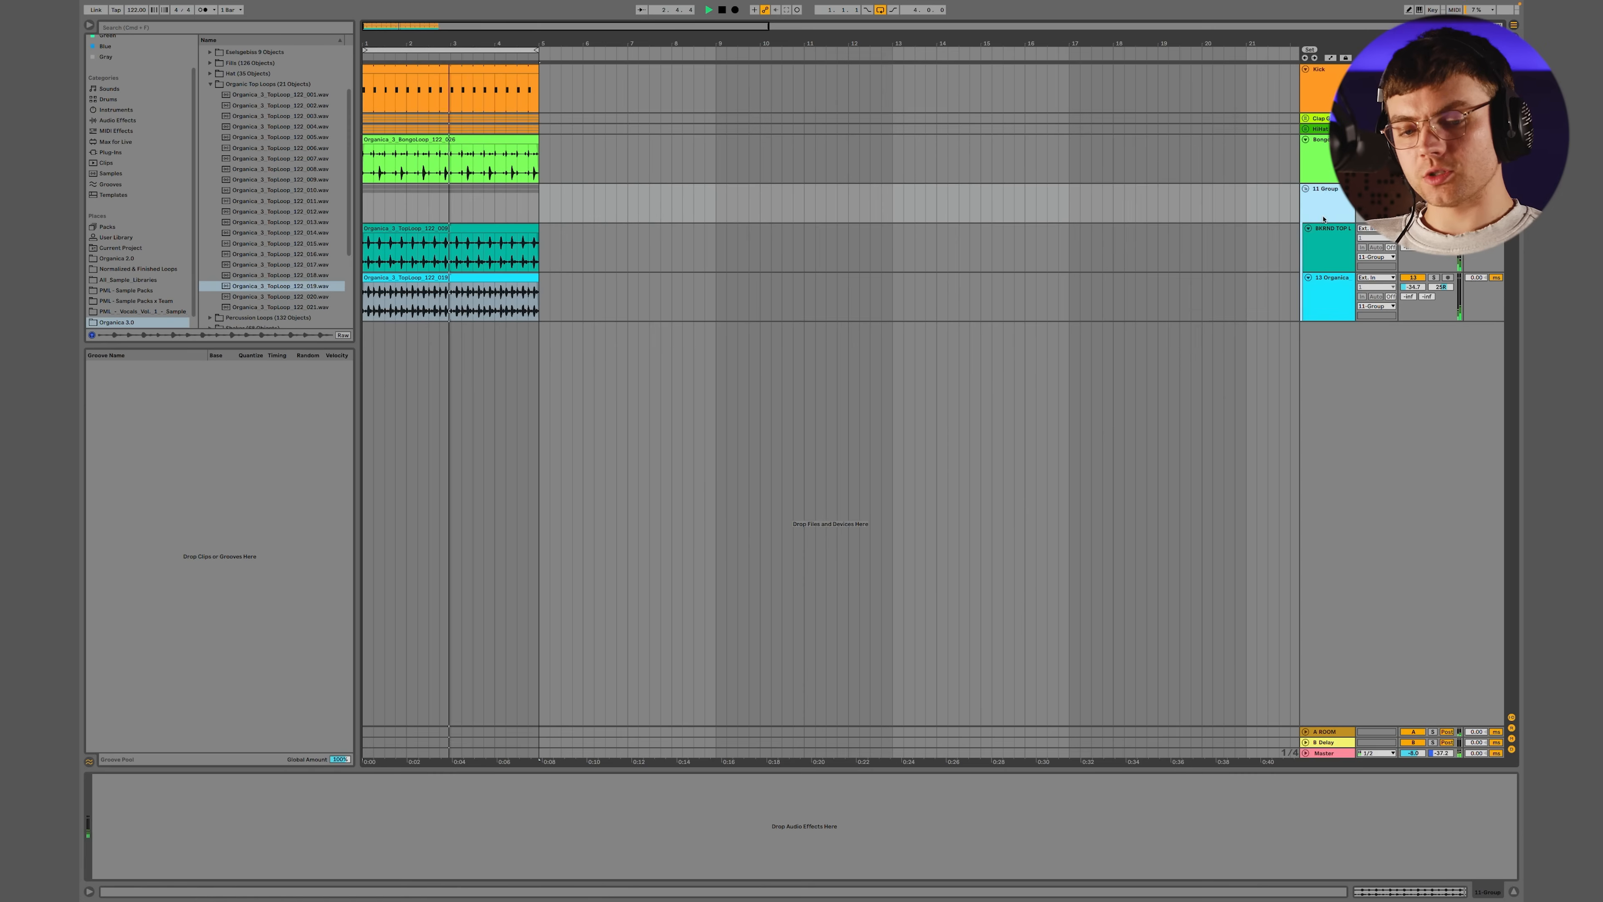
pyautogui.press('space')
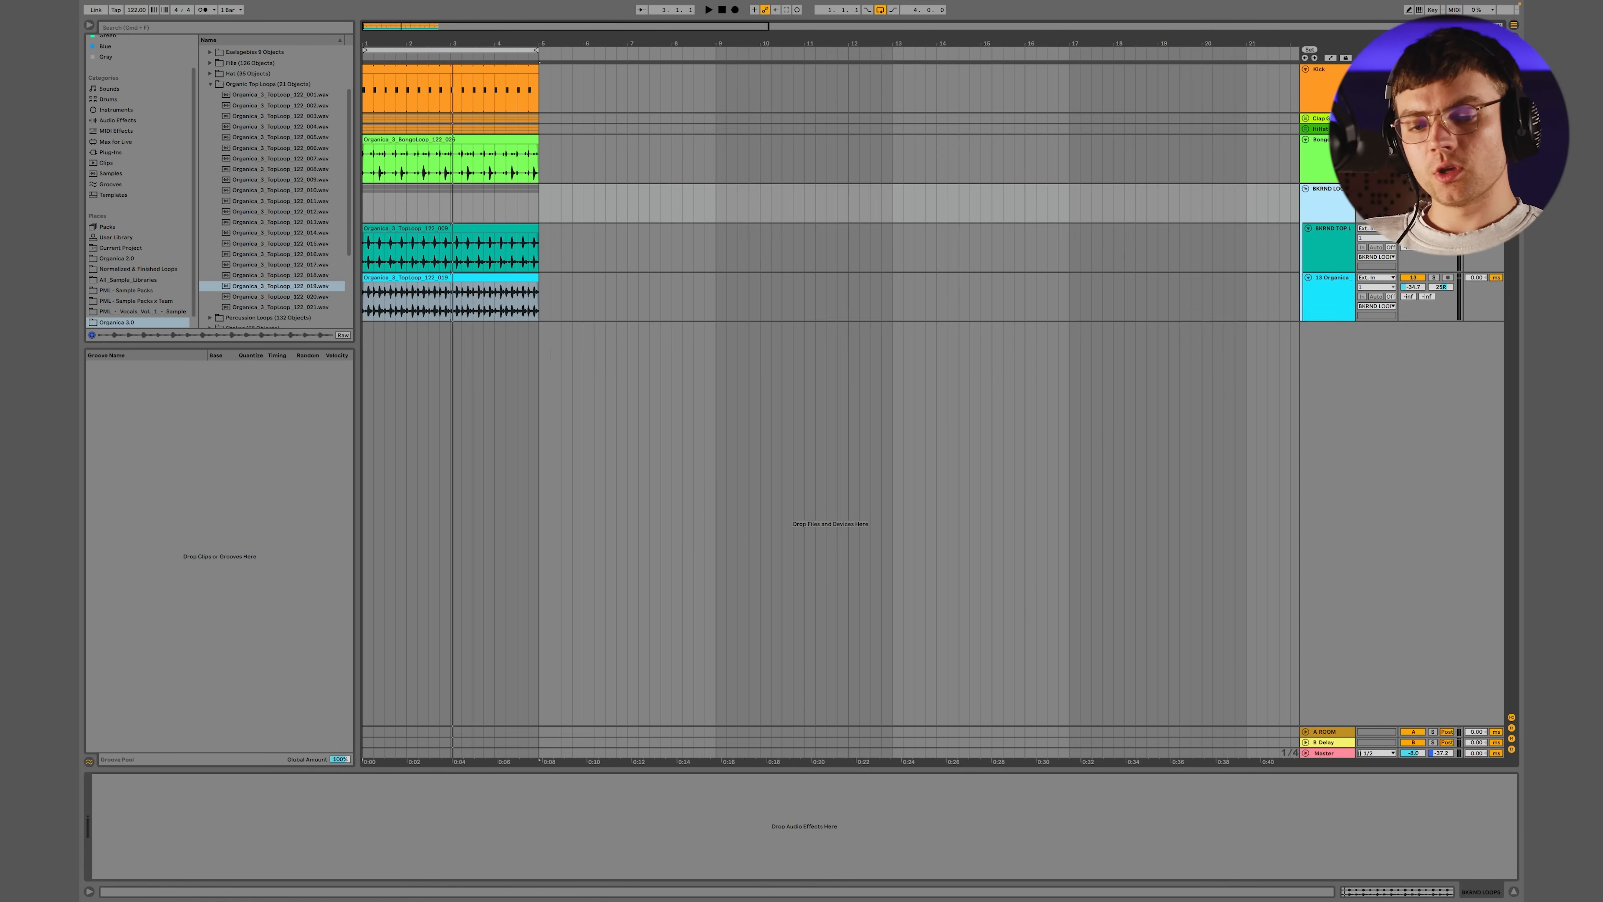
# Play the groove and preview hat loops 008 and 010 from the Organica 3.0 Hat folder
pyautogui.click(1328, 301)
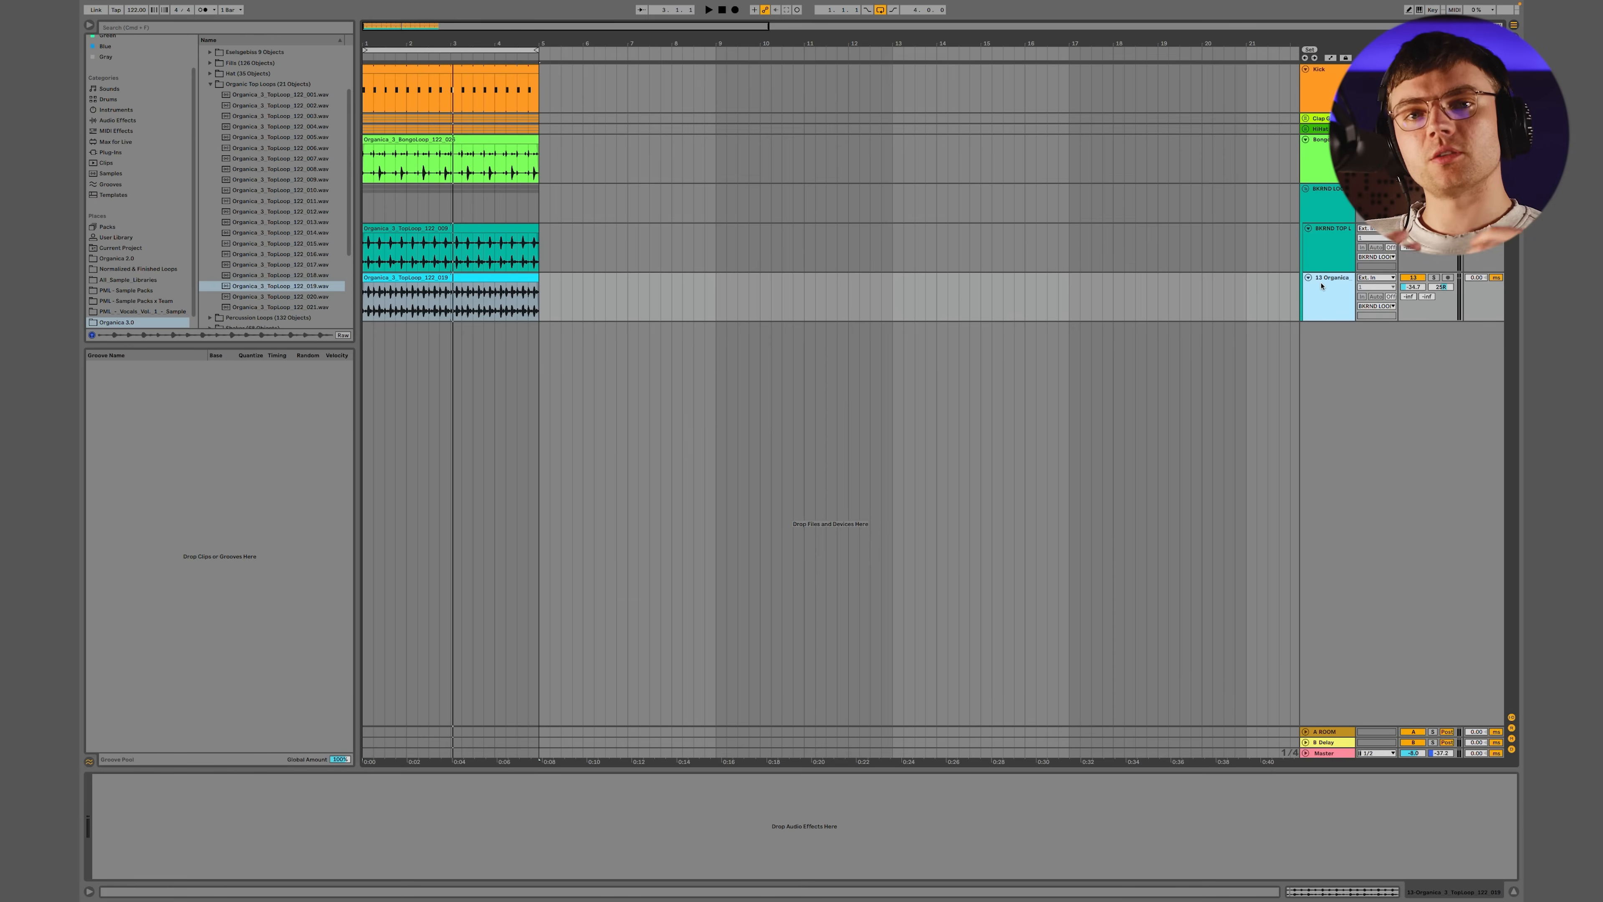
pyautogui.press('space')
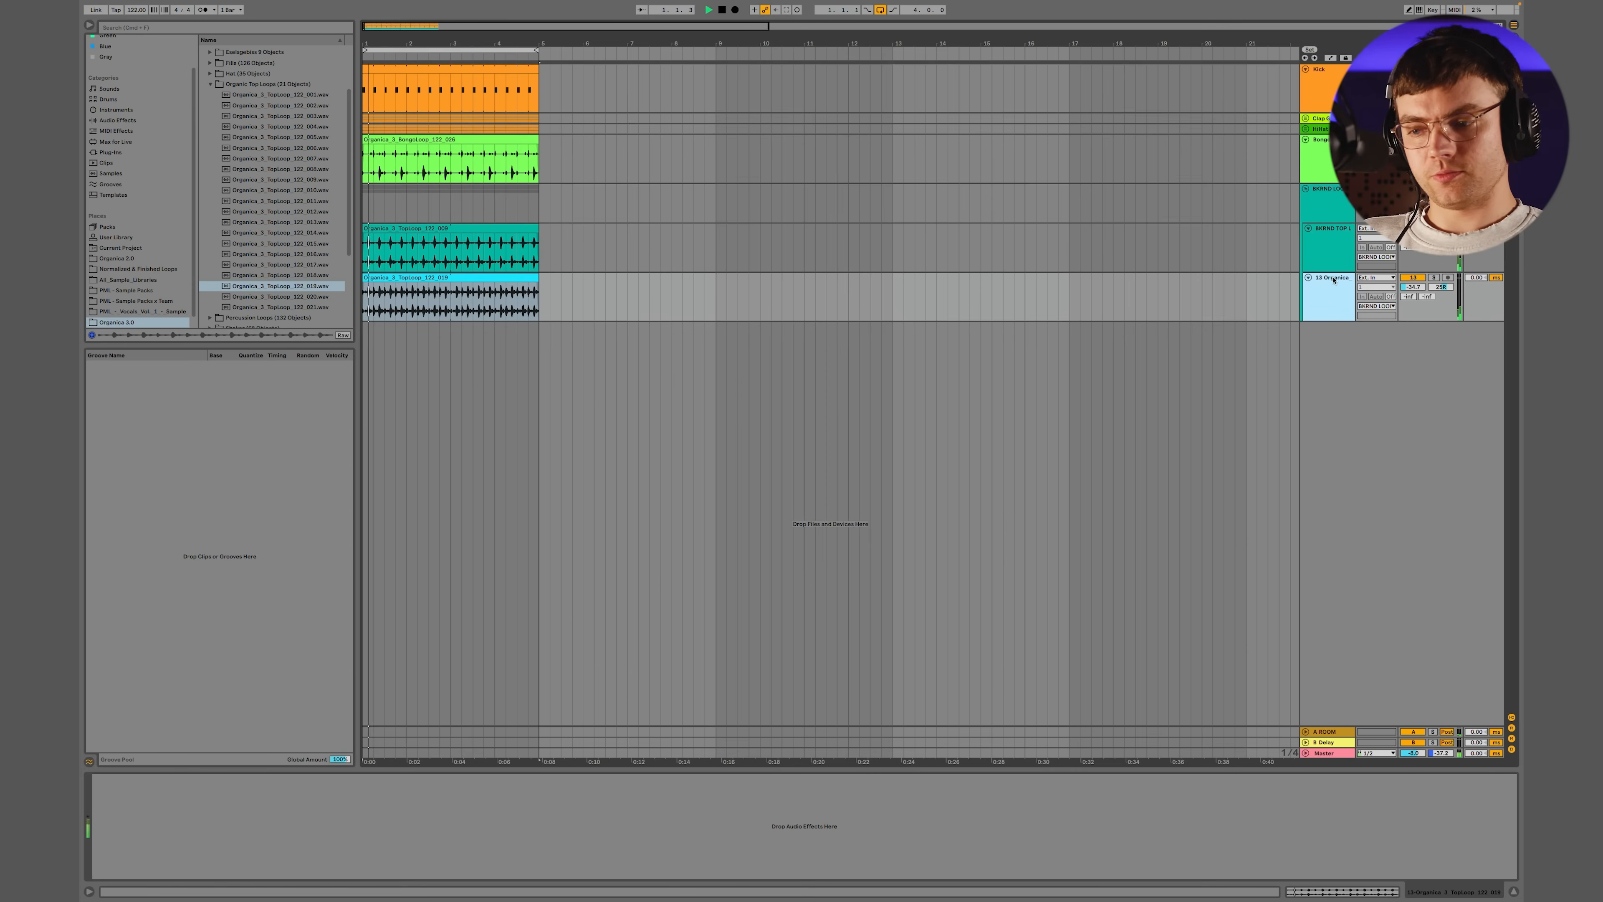
pyautogui.click(210, 84)
pyautogui.click(210, 145)
pyautogui.click(277, 231)
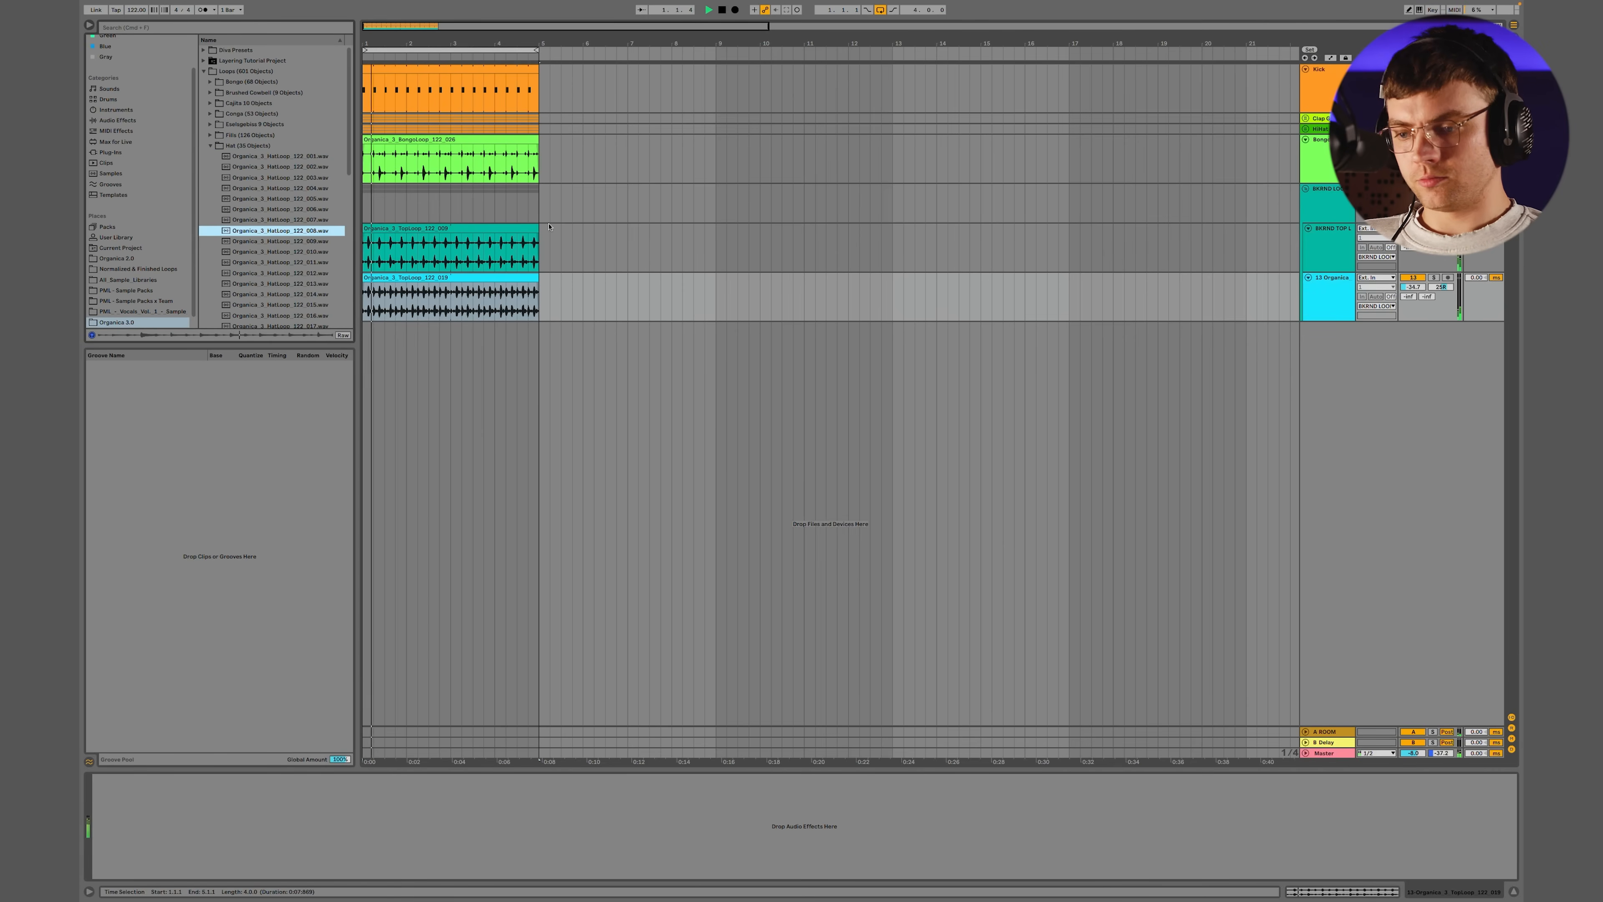
pyautogui.click(293, 251)
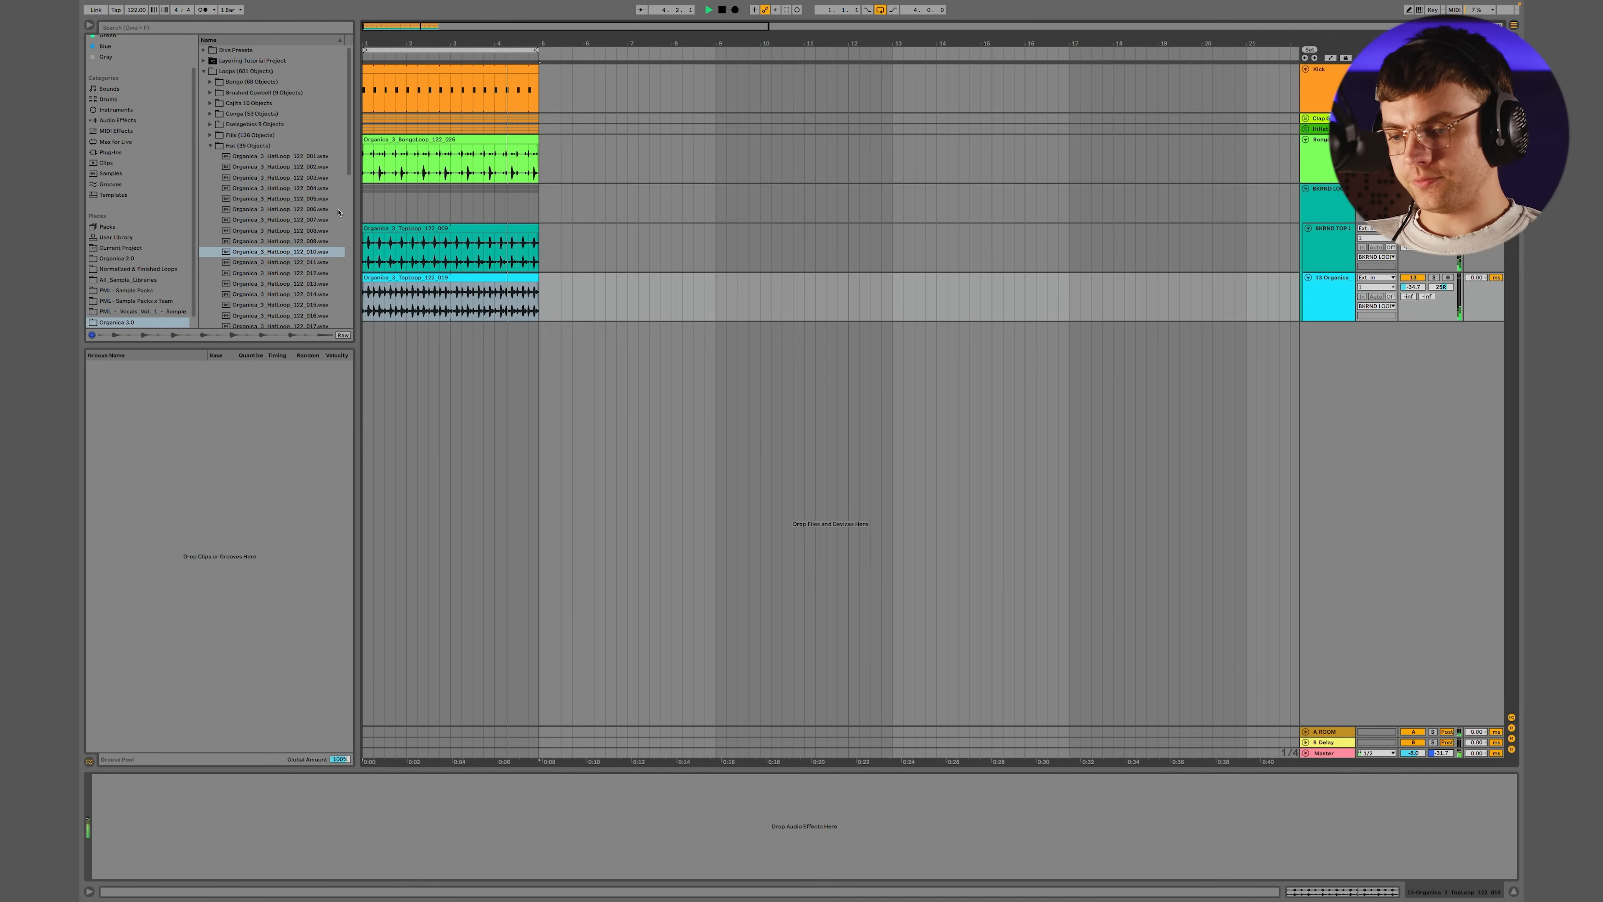
# Preview more hat loops from the Hat folder during playback: 013, 015, 016 and 019
pyautogui.click(289, 287)
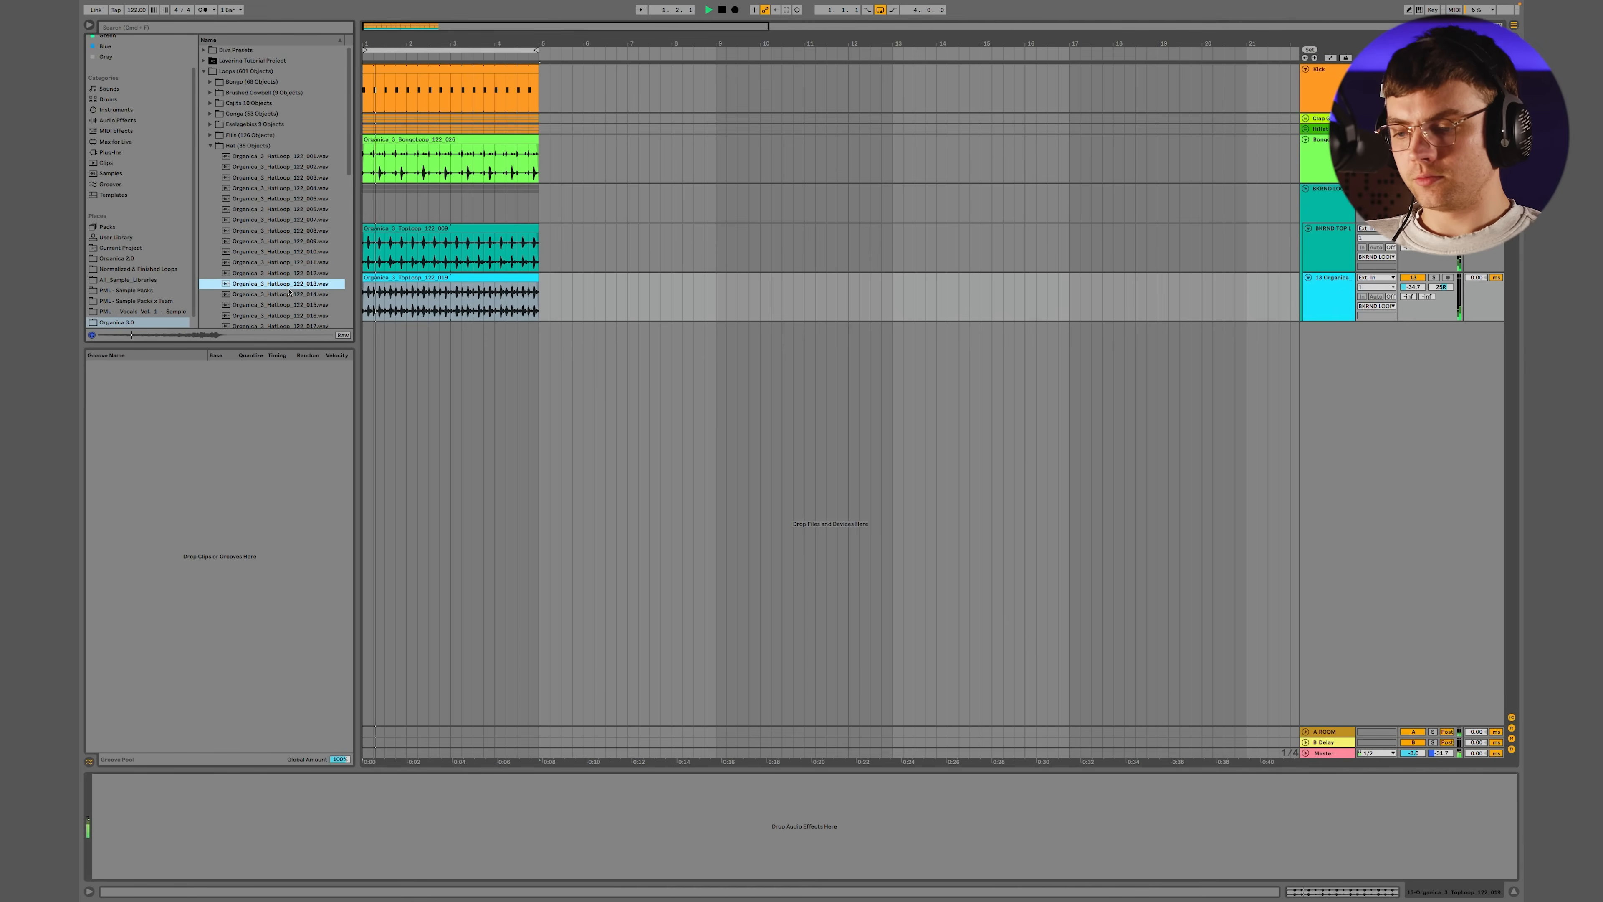
pyautogui.click(281, 305)
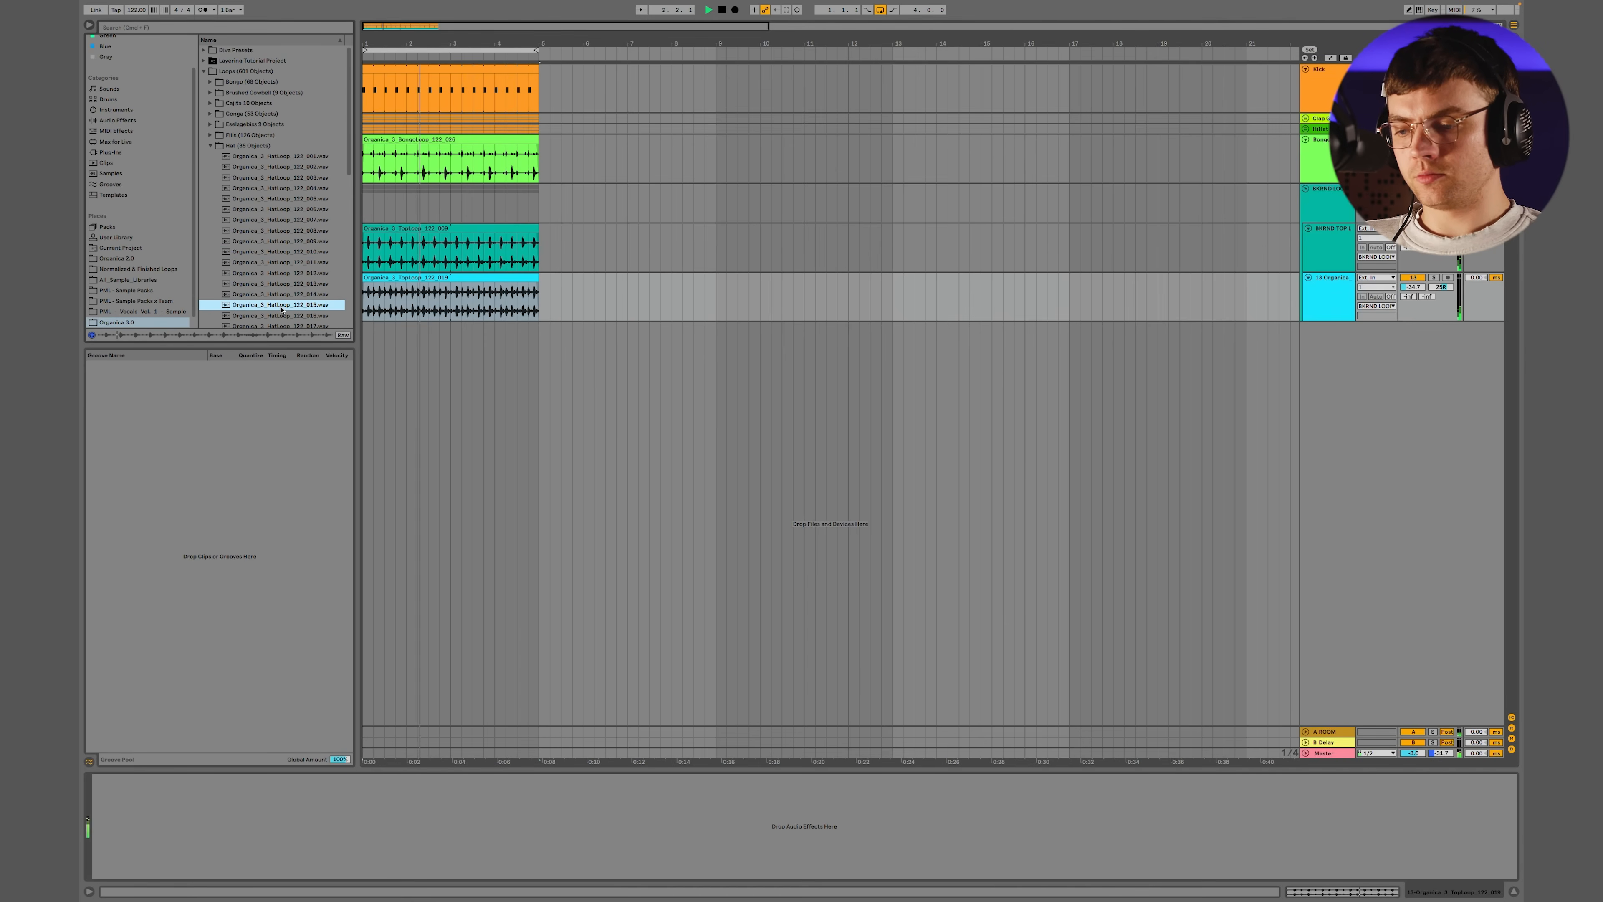
pyautogui.click(281, 315)
pyautogui.scroll(-3, 281, 317)
pyautogui.scroll(-6, 280, 303)
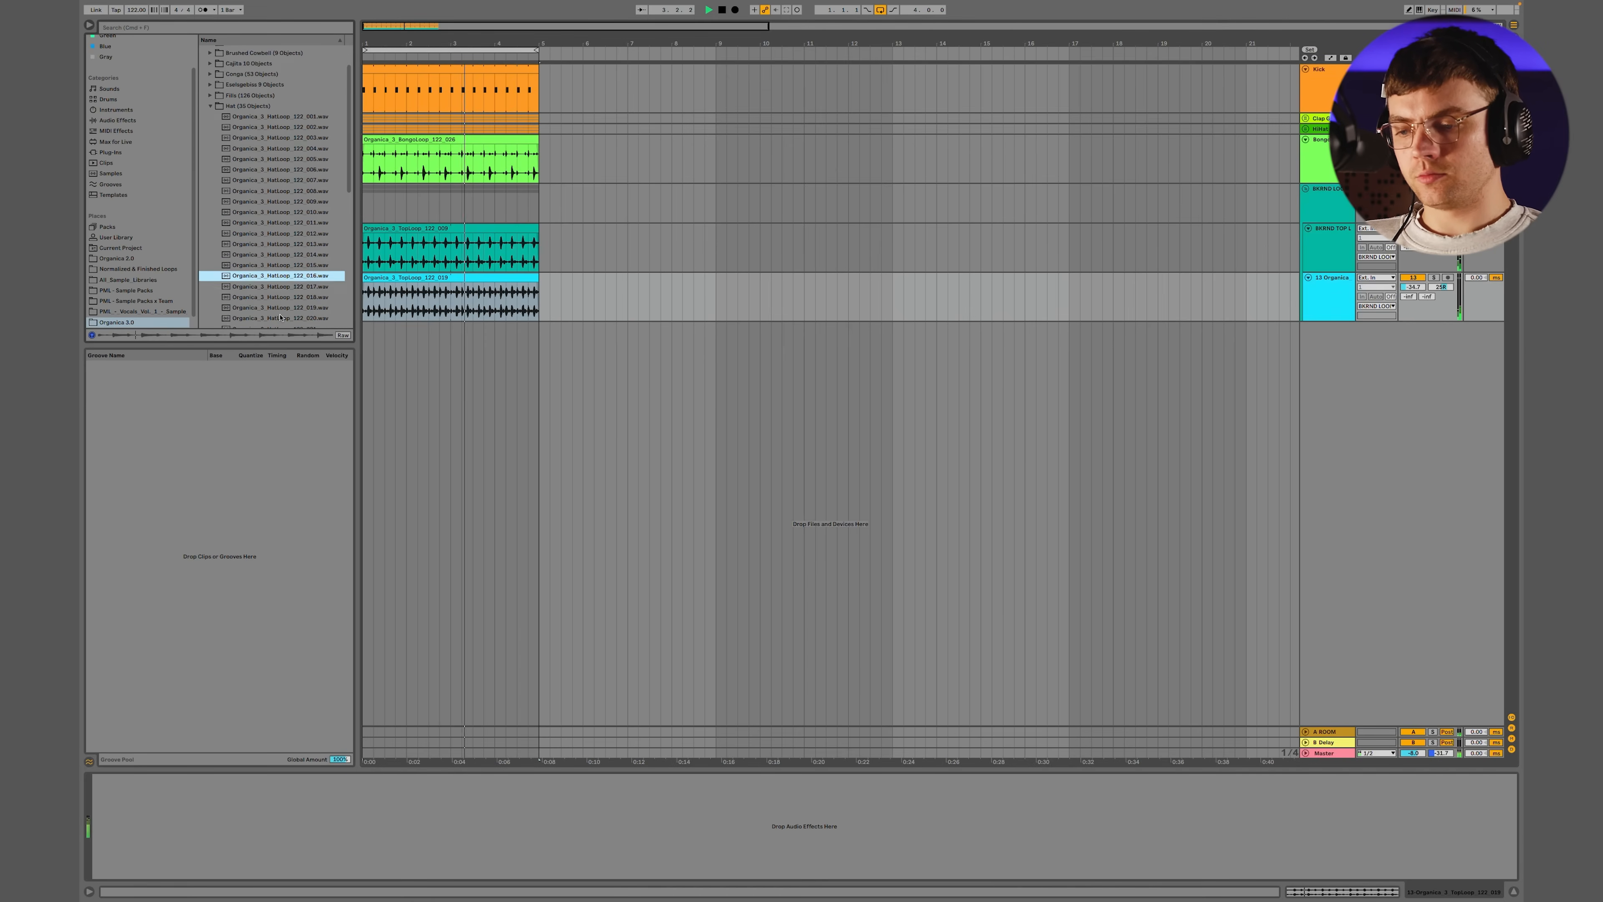
pyautogui.click(276, 234)
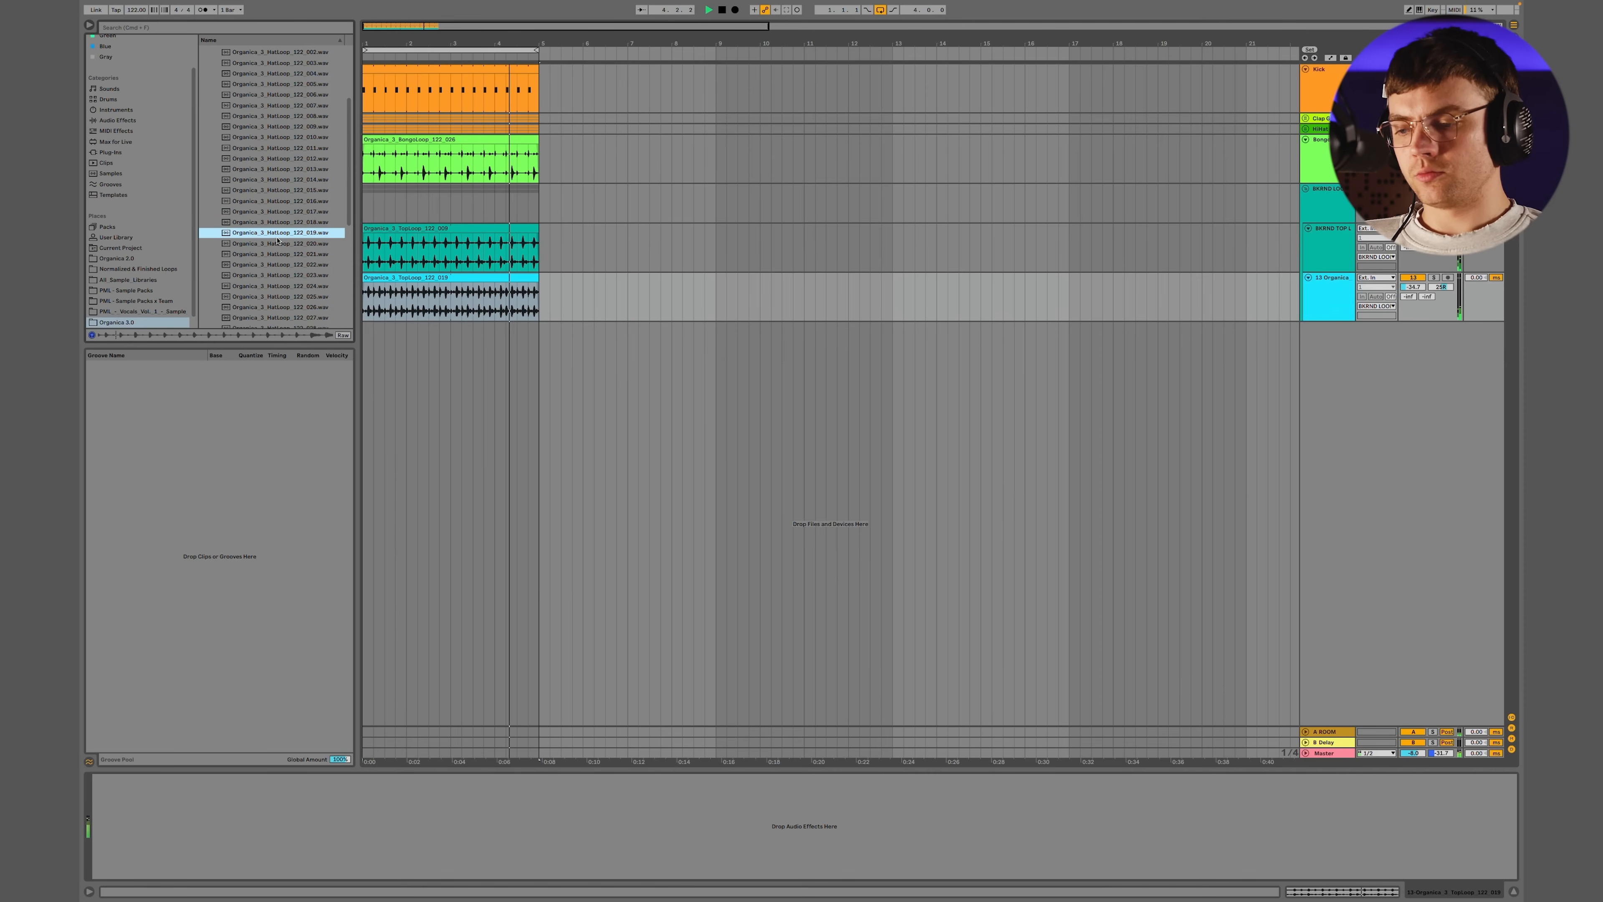
# Place Organica_3_HatLoop_122_019.wav on a new audio track, lower its track volume and move the clip to bar 1
pyautogui.moveTo(278, 234); pyautogui.dragTo(545, 343)
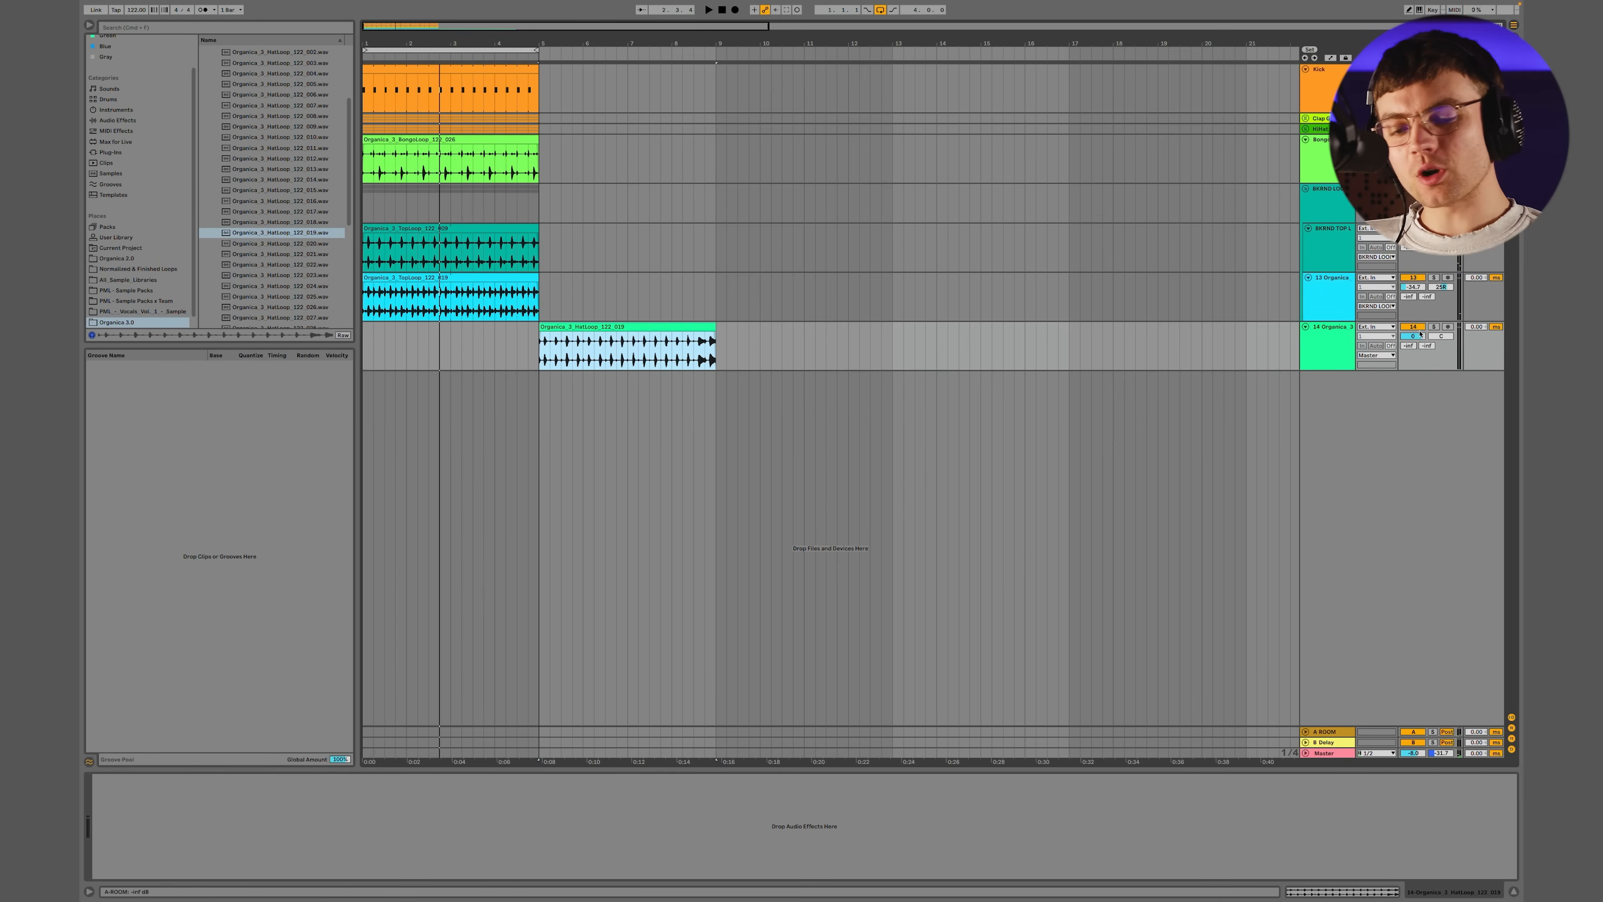
pyautogui.moveTo(1421, 337); pyautogui.dragTo(1420, 366)
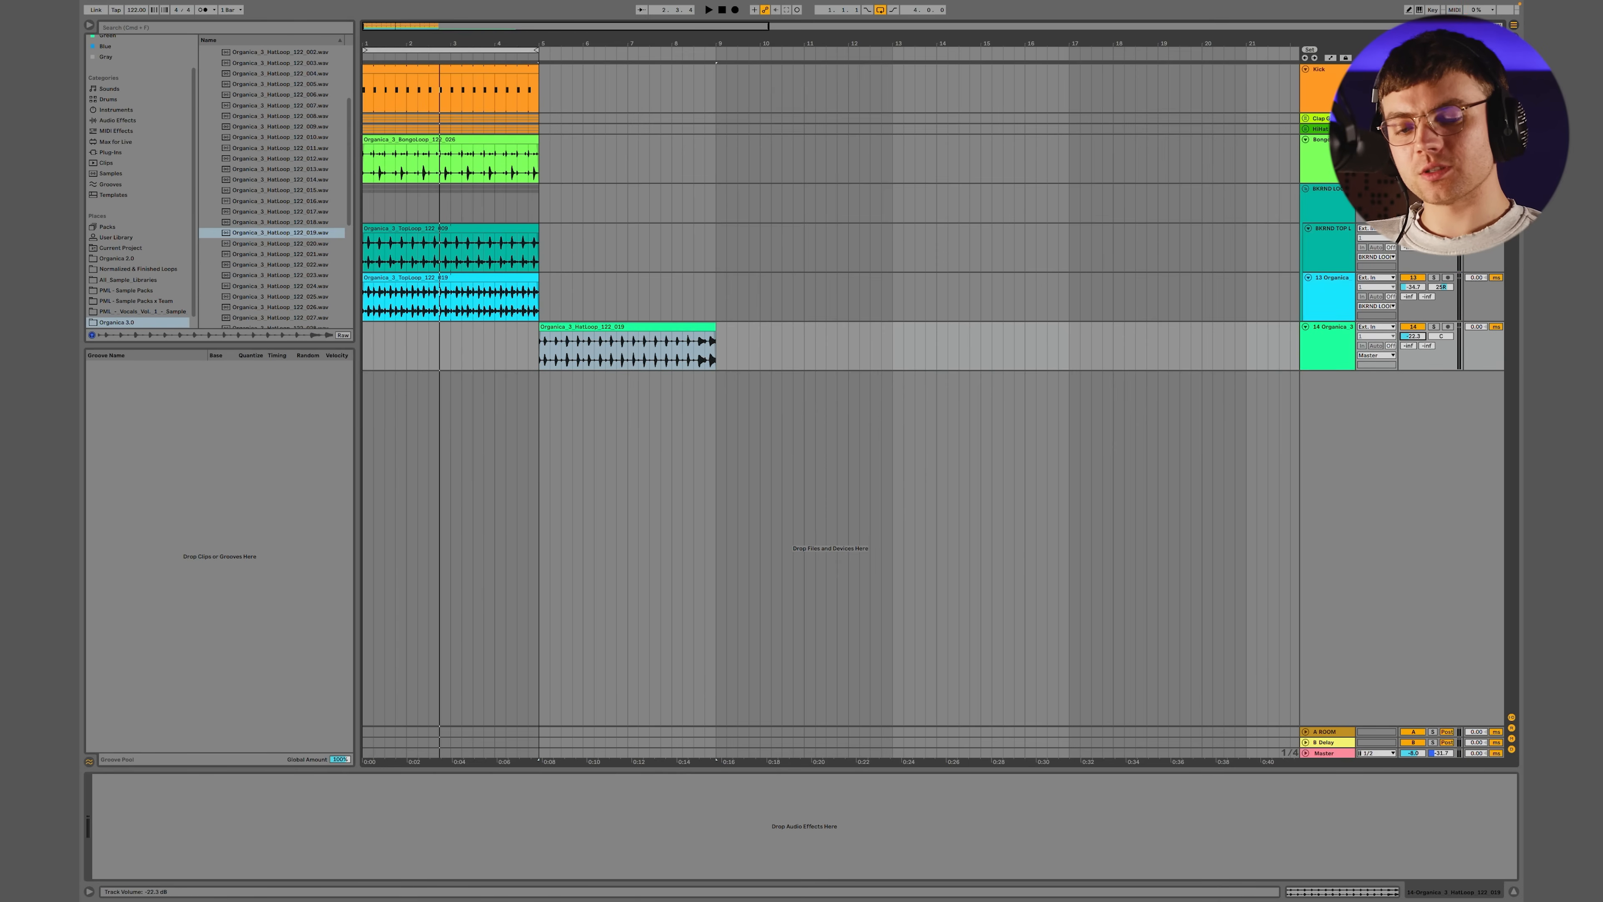
pyautogui.moveTo(617, 322); pyautogui.dragTo(441, 323)
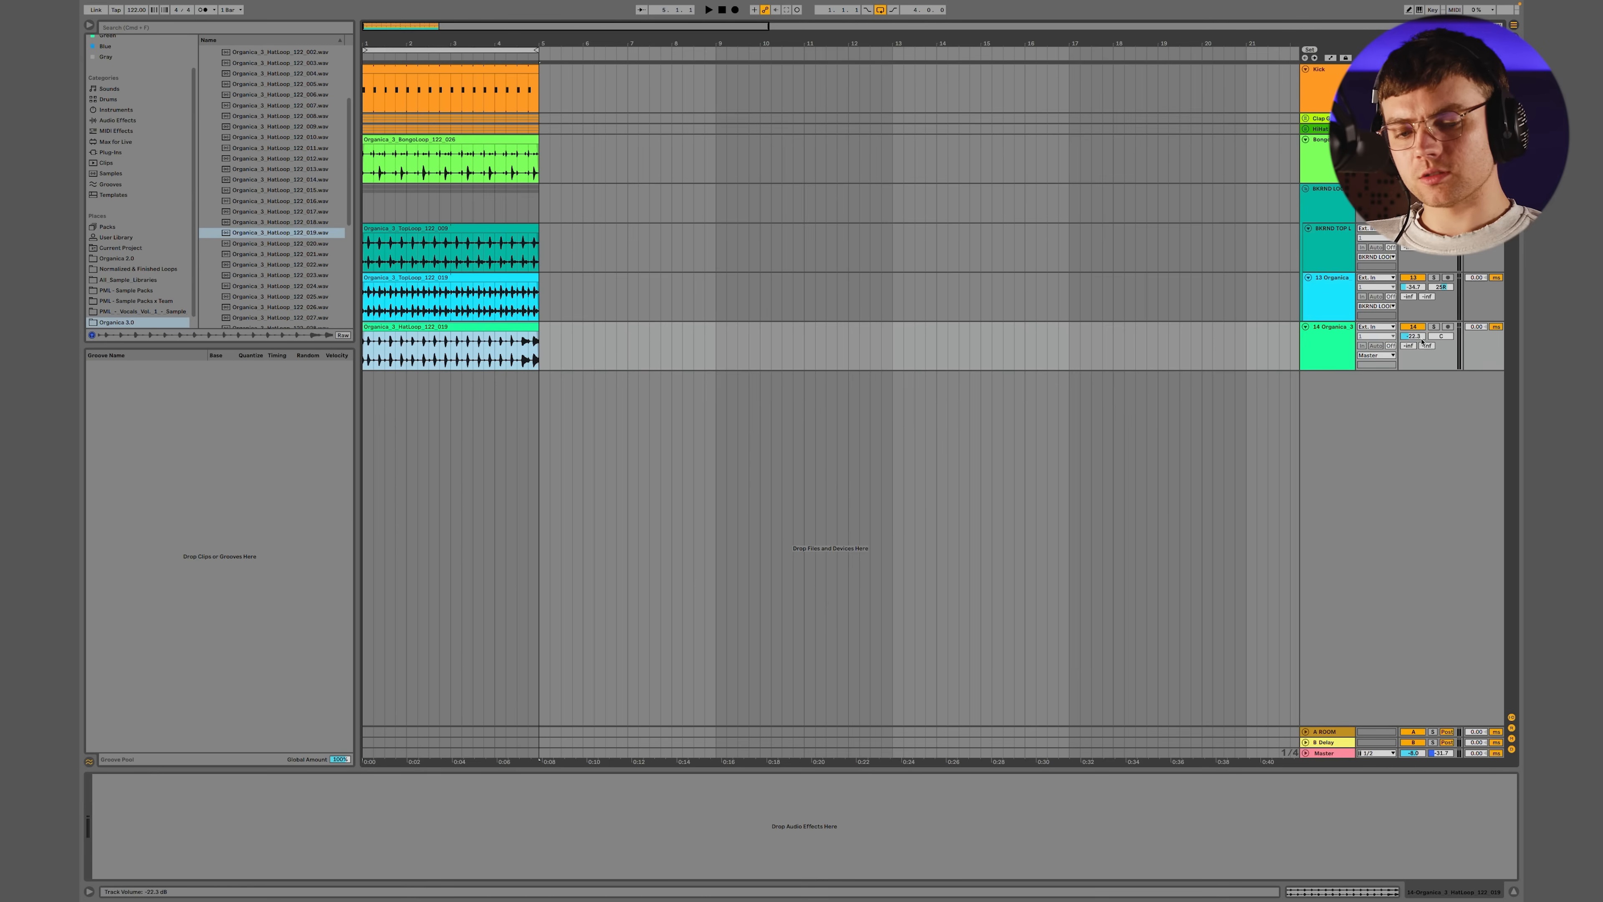
# Move the hat loop track into the background loops group and bring its volume down to a quiet level during playback
pyautogui.moveTo(1422, 341); pyautogui.dragTo(1421, 325)
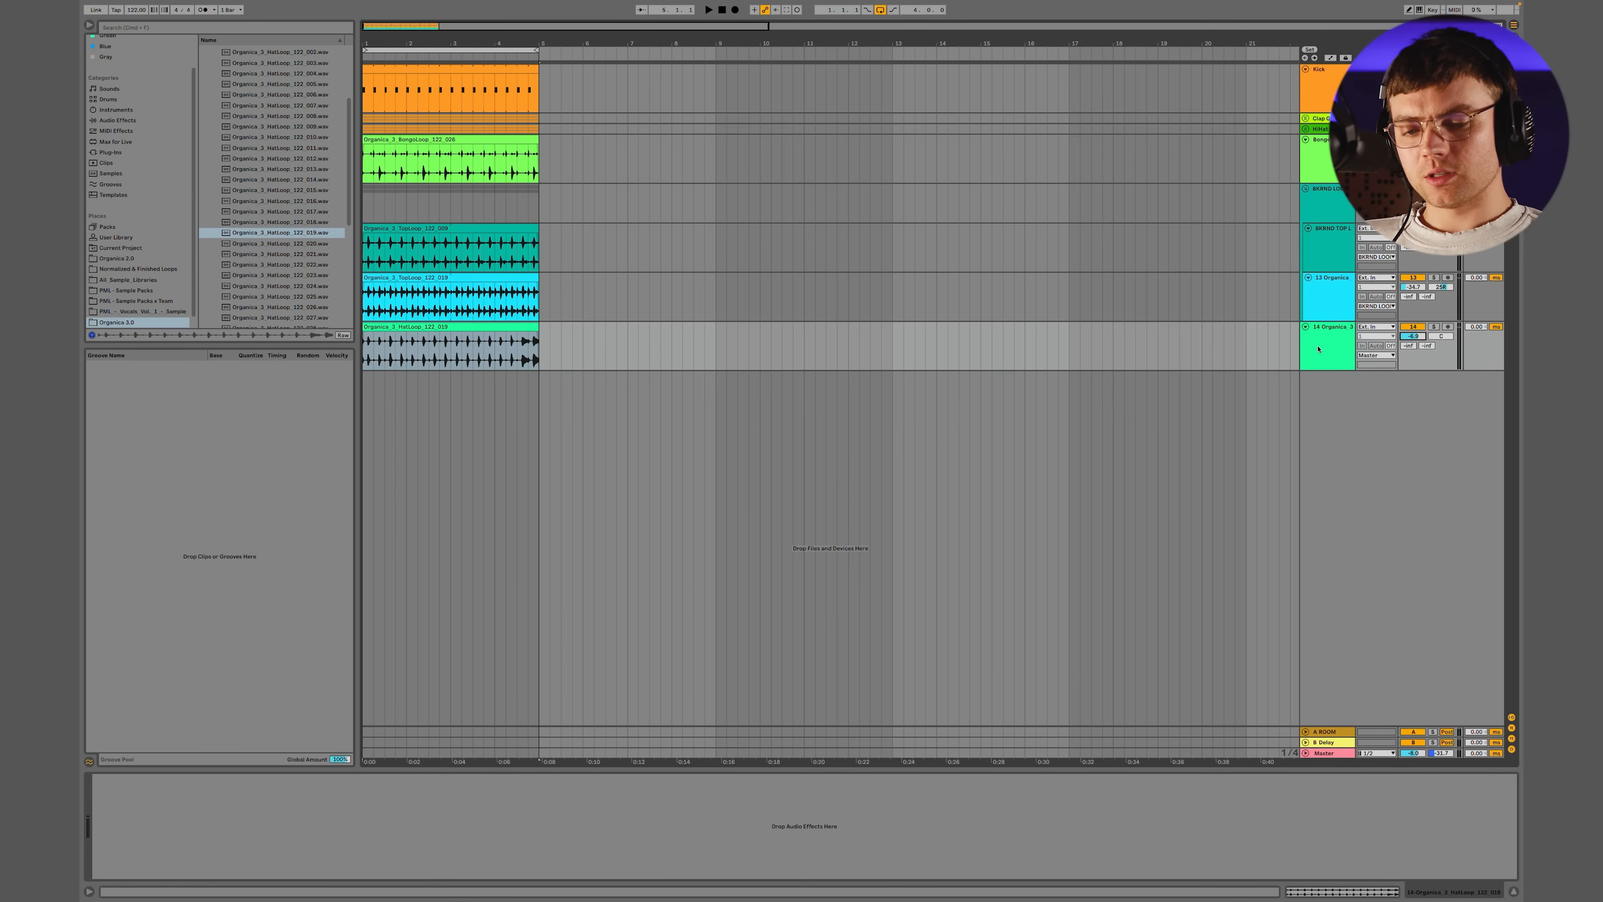
pyautogui.moveTo(1318, 348); pyautogui.dragTo(1318, 321)
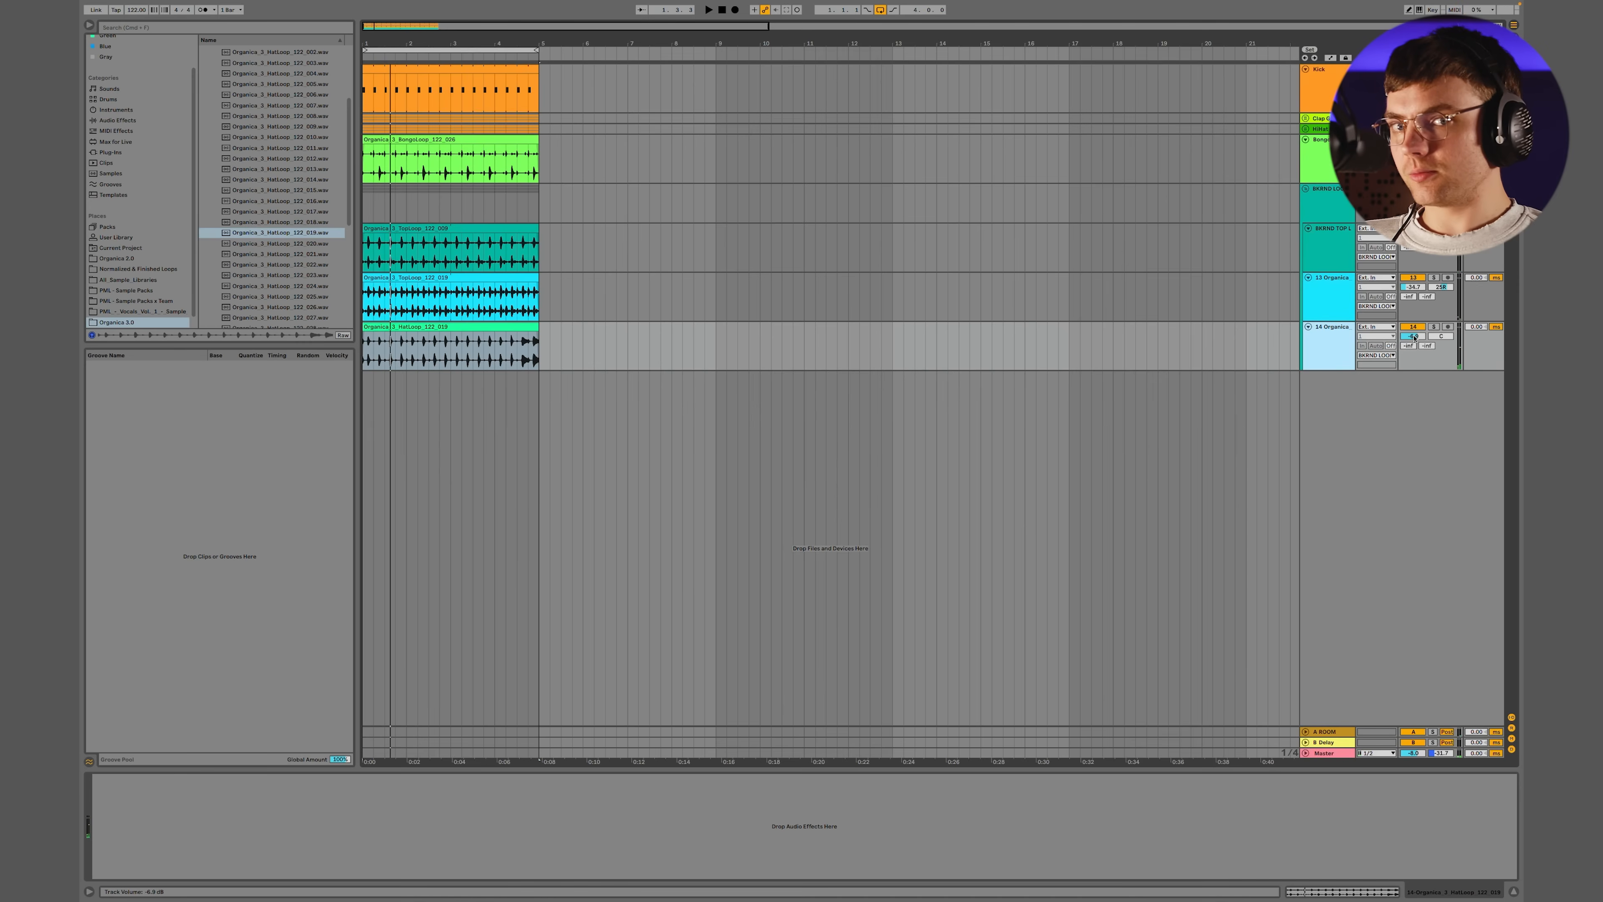
pyautogui.moveTo(1414, 337)
pyautogui.mouseDown()
pyautogui.moveTo(1414, 368)
pyautogui.moveTo(1415, 337)
pyautogui.mouseUp()
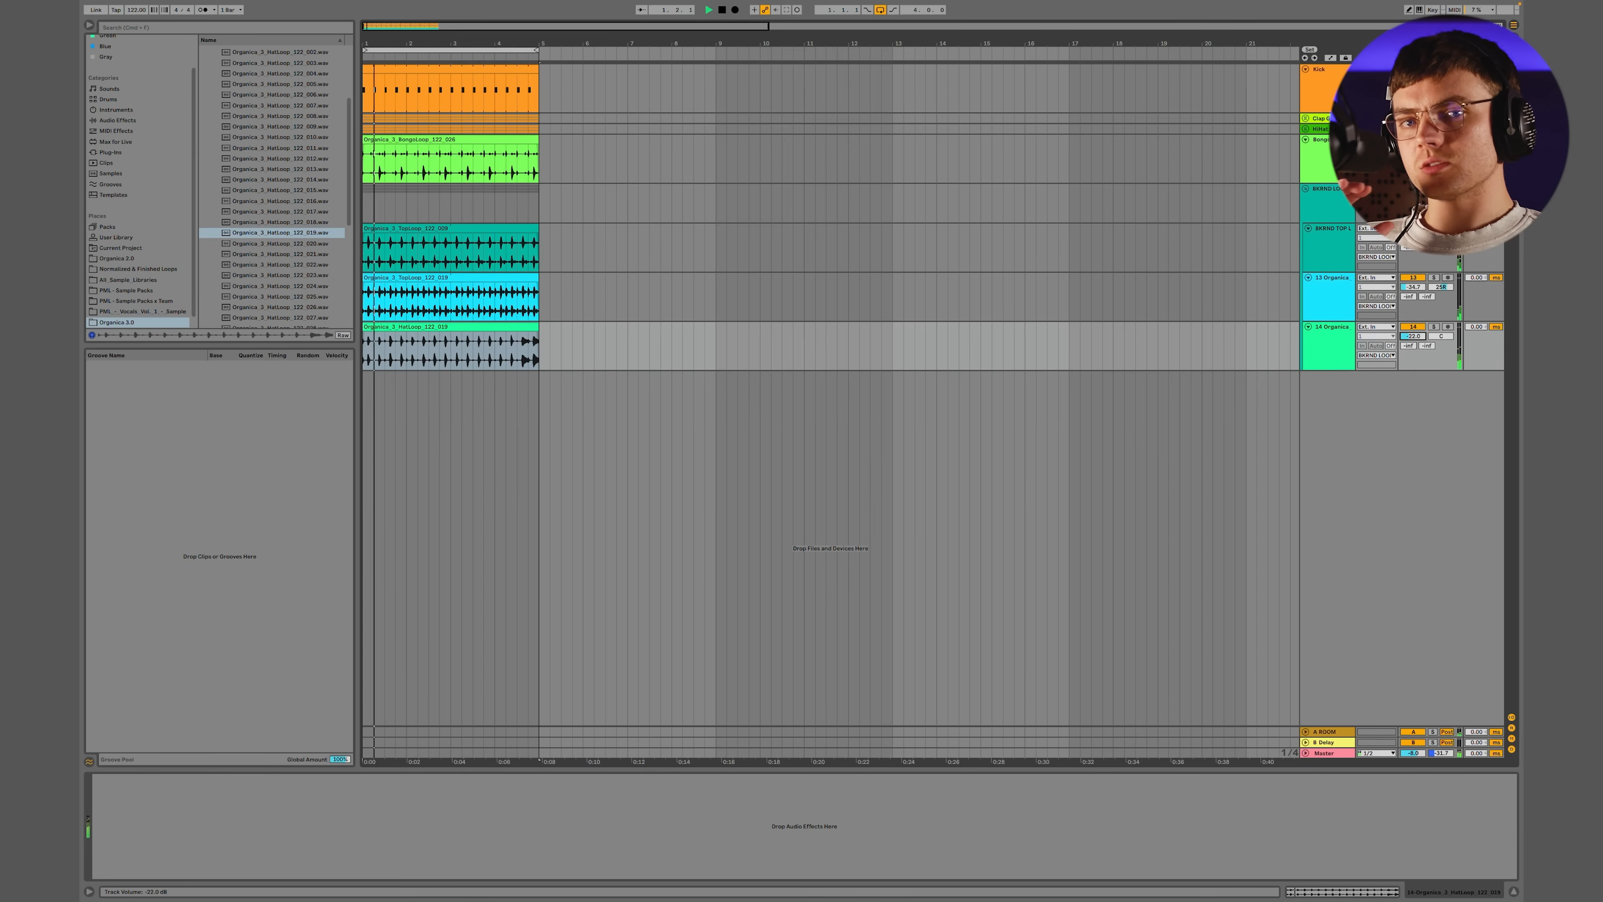
pyautogui.moveTo(1413, 336); pyautogui.dragTo(1413, 363)
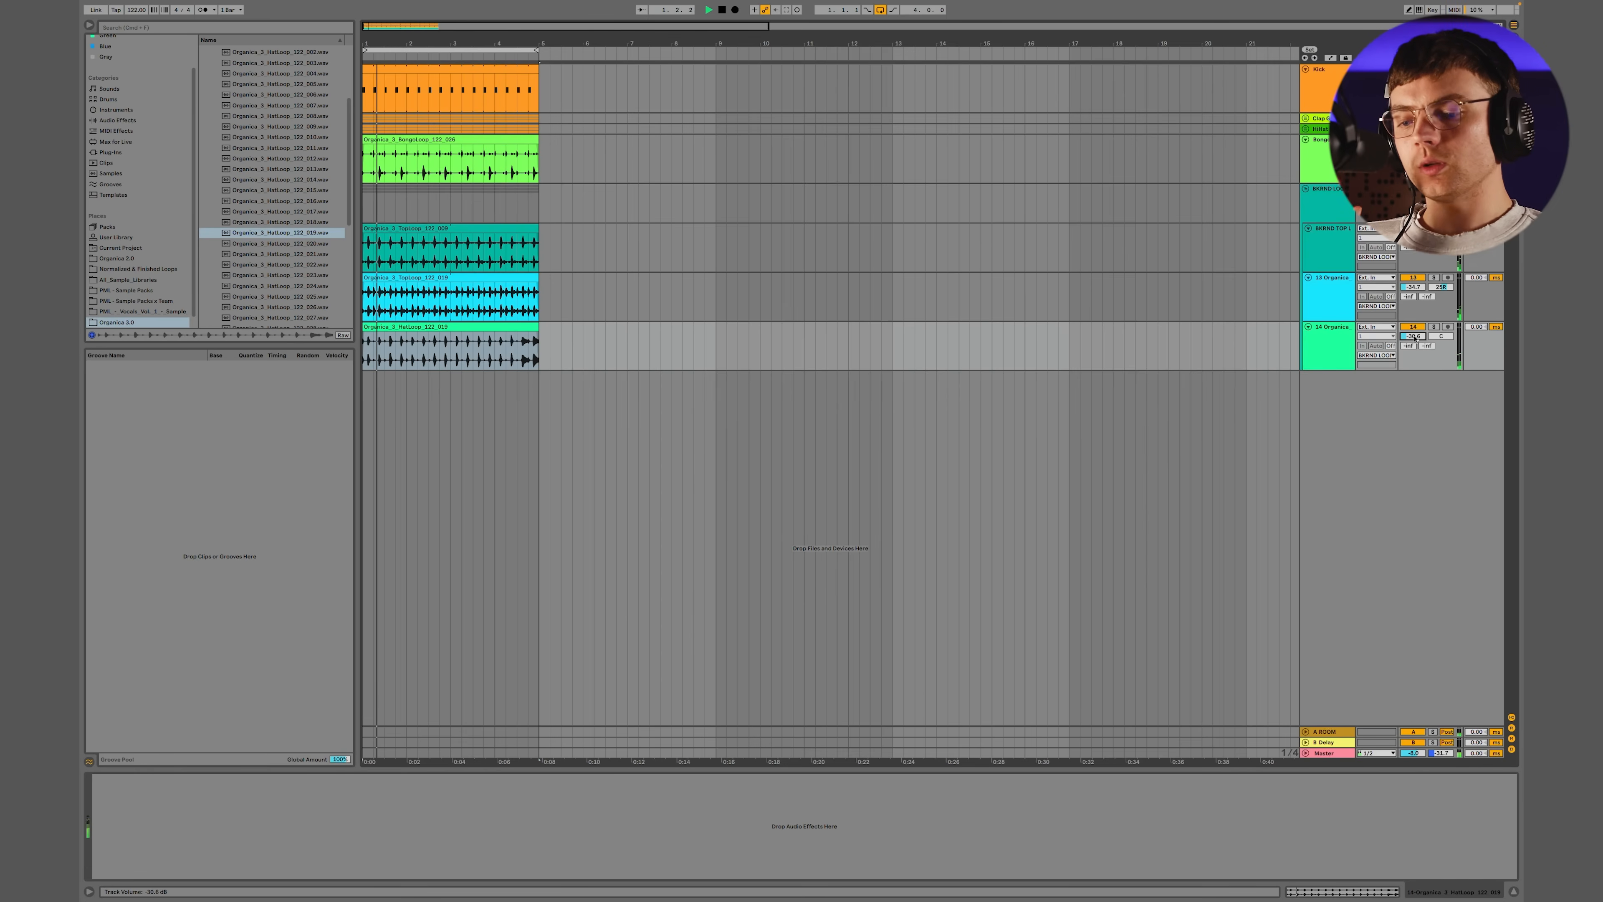
# Split off the hat loop's last half bar, reduce that piece's clip gain and fine-tune the hat track's volume
pyautogui.click(518, 352)
pyautogui.press('space')
pyautogui.press('super+e')
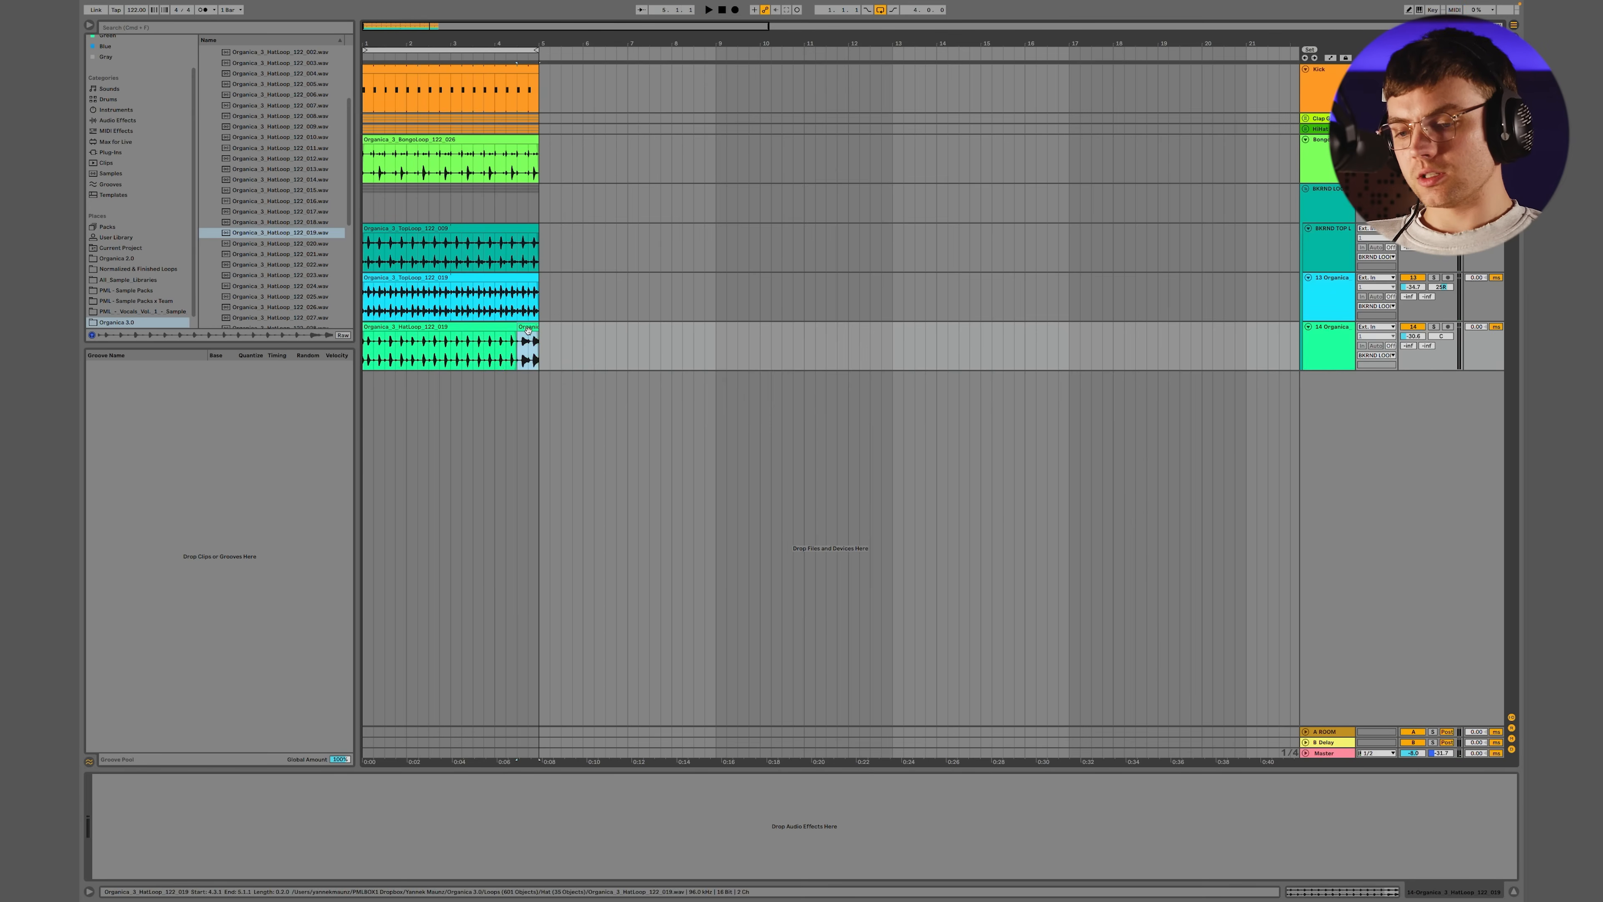
pyautogui.doubleClick(527, 327)
pyautogui.moveTo(262, 622); pyautogui.dragTo(264, 623)
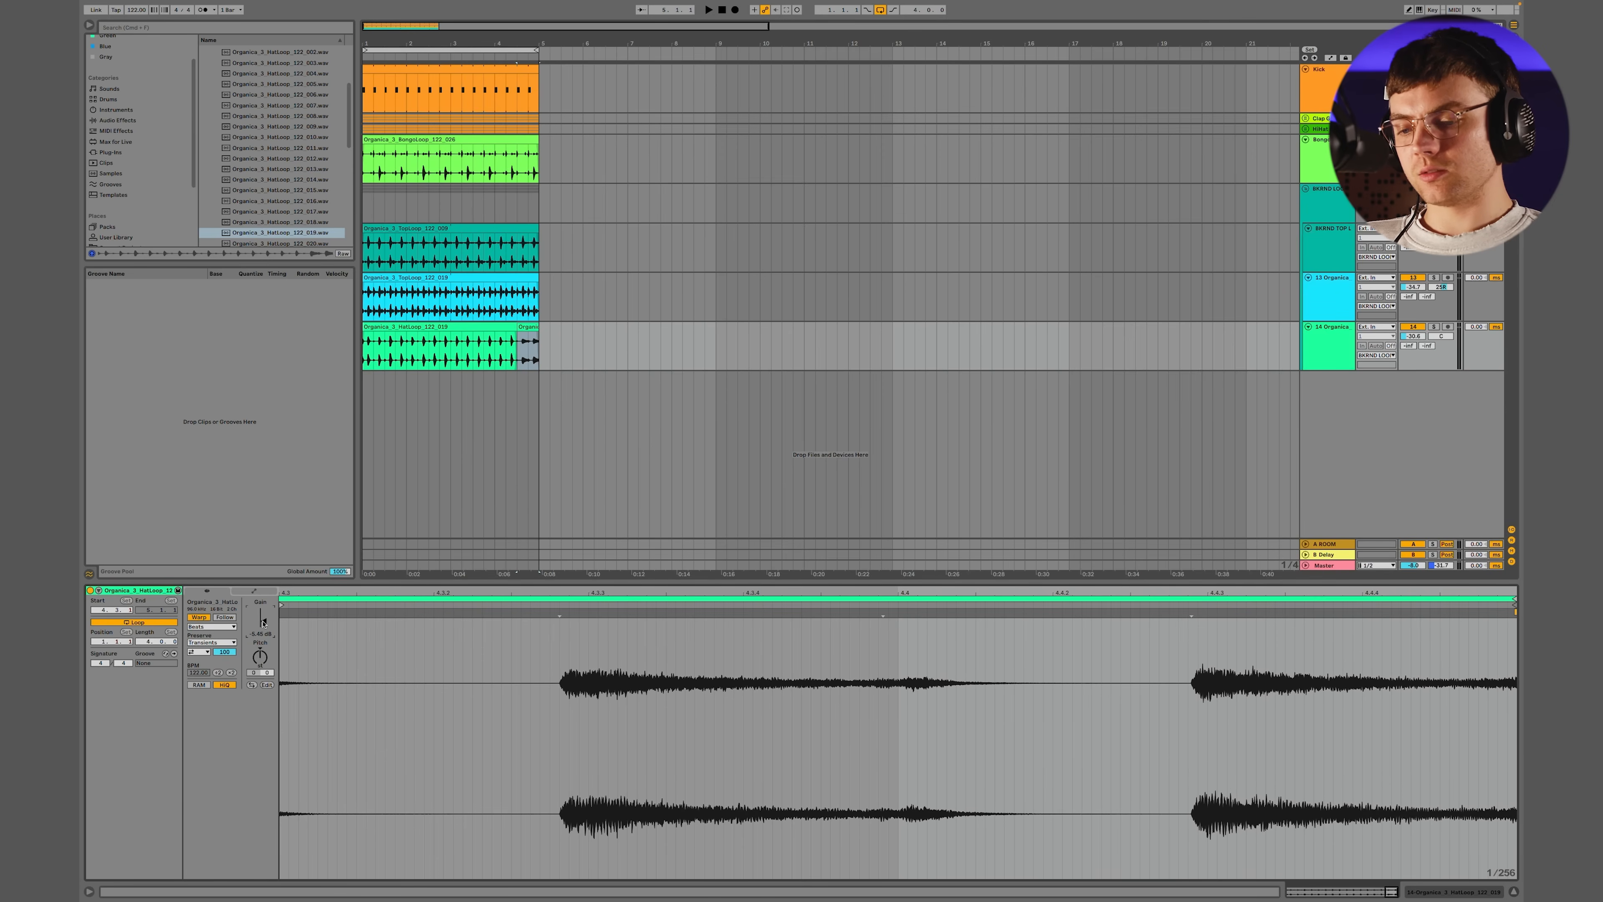
pyautogui.doubleClick(1317, 354)
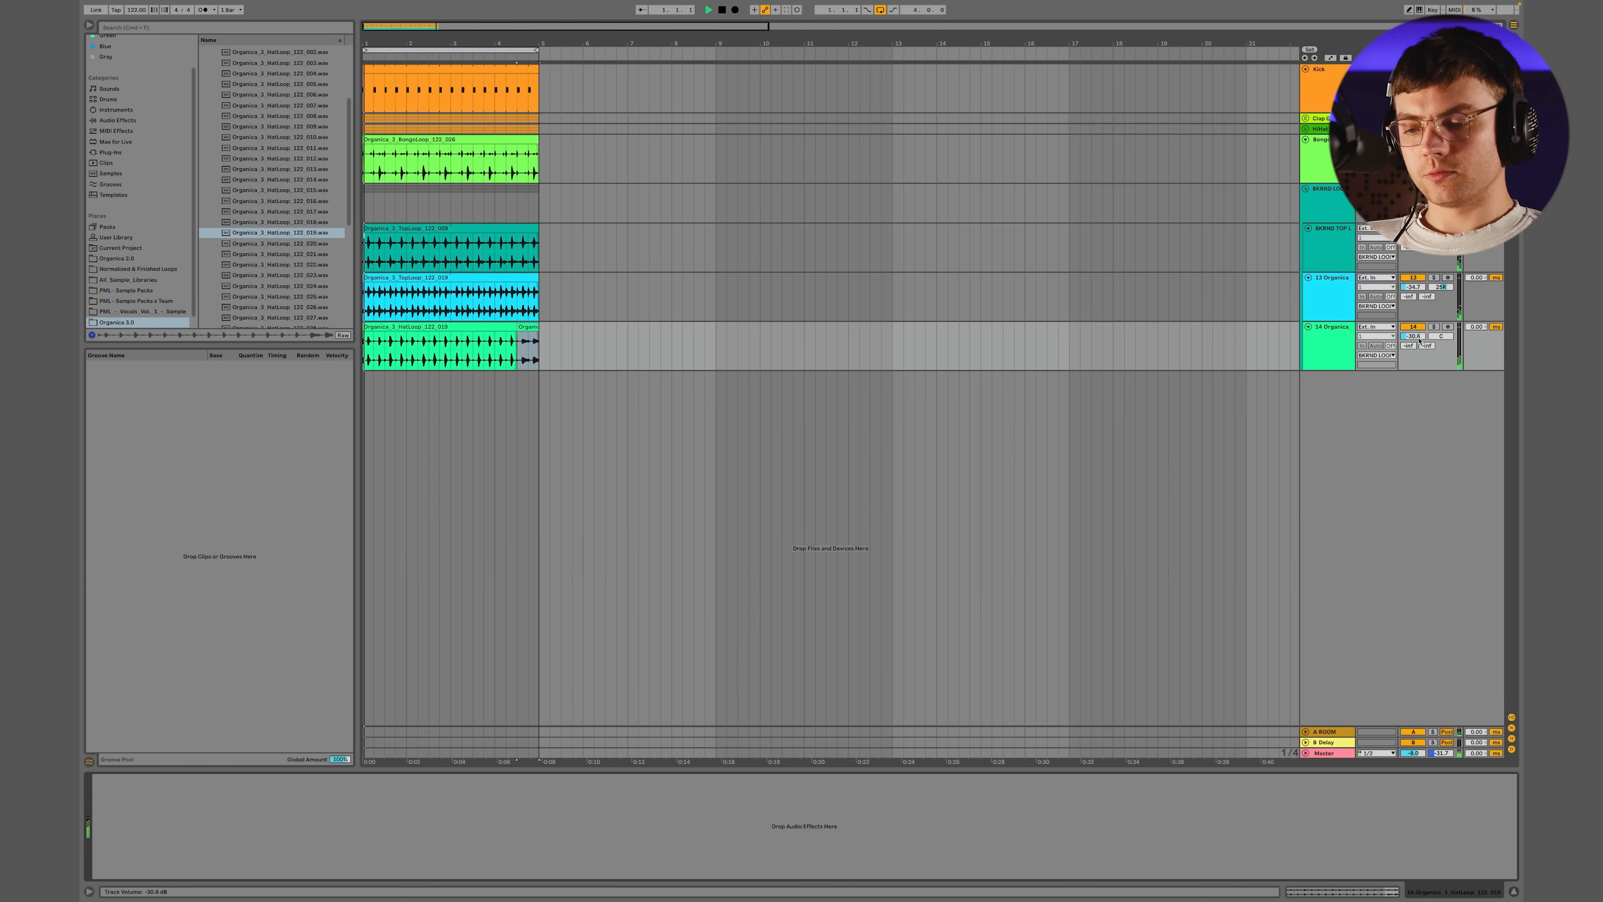
pyautogui.moveTo(1413, 337); pyautogui.dragTo(1414, 348)
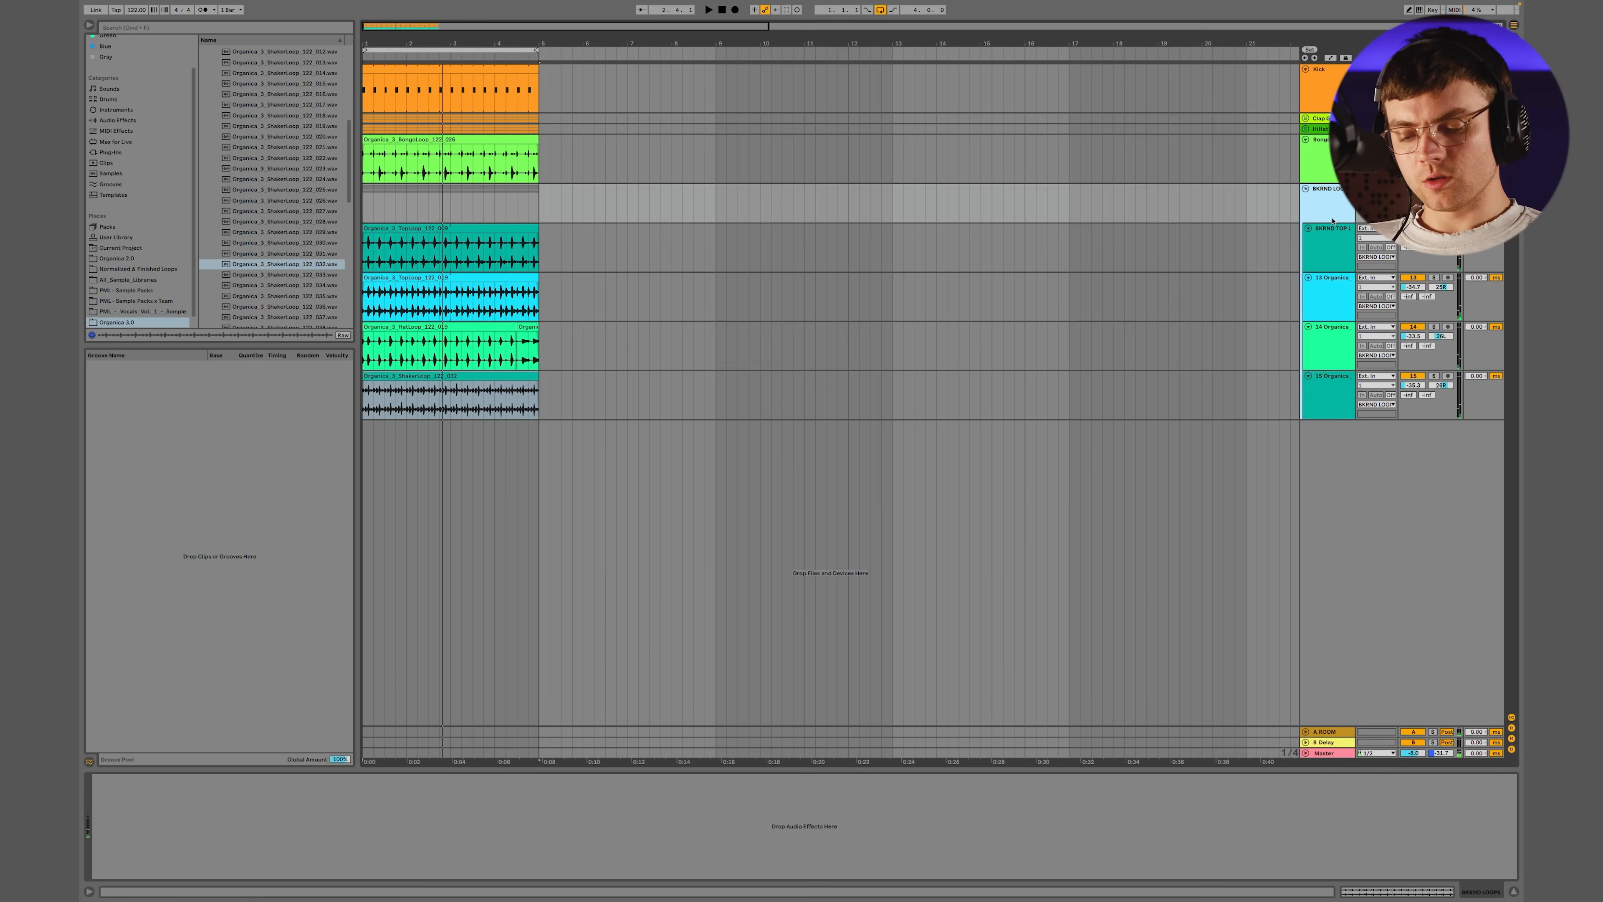
# Map computer key 5 to the background loops group's track activator
pyautogui.press('super+k')
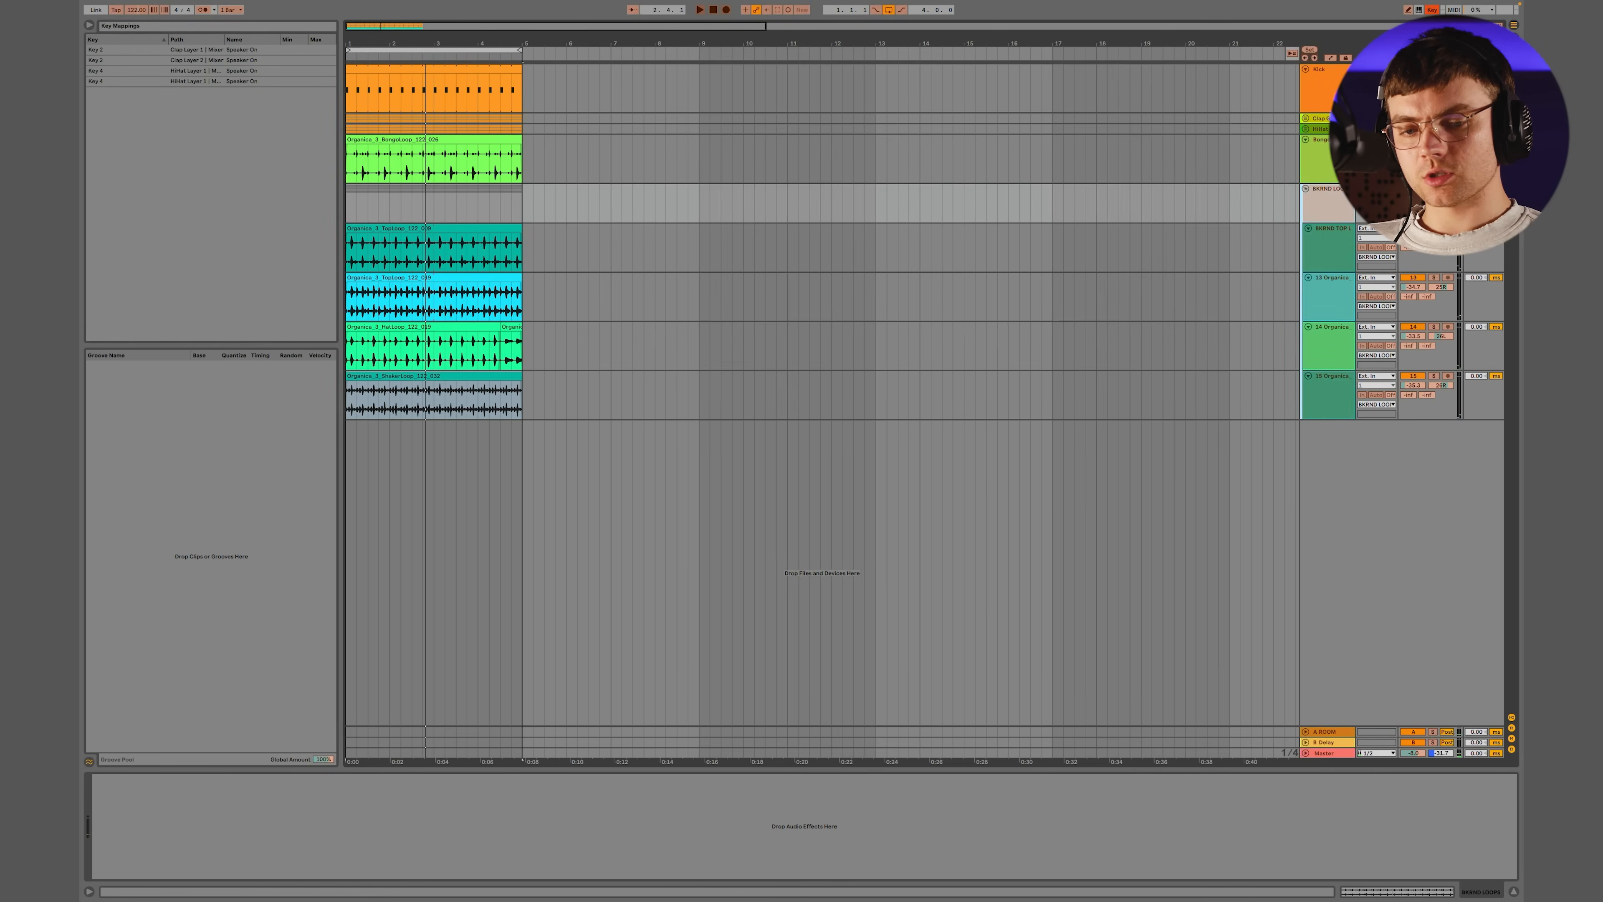
pyautogui.click(1412, 188)
pyautogui.press('5')
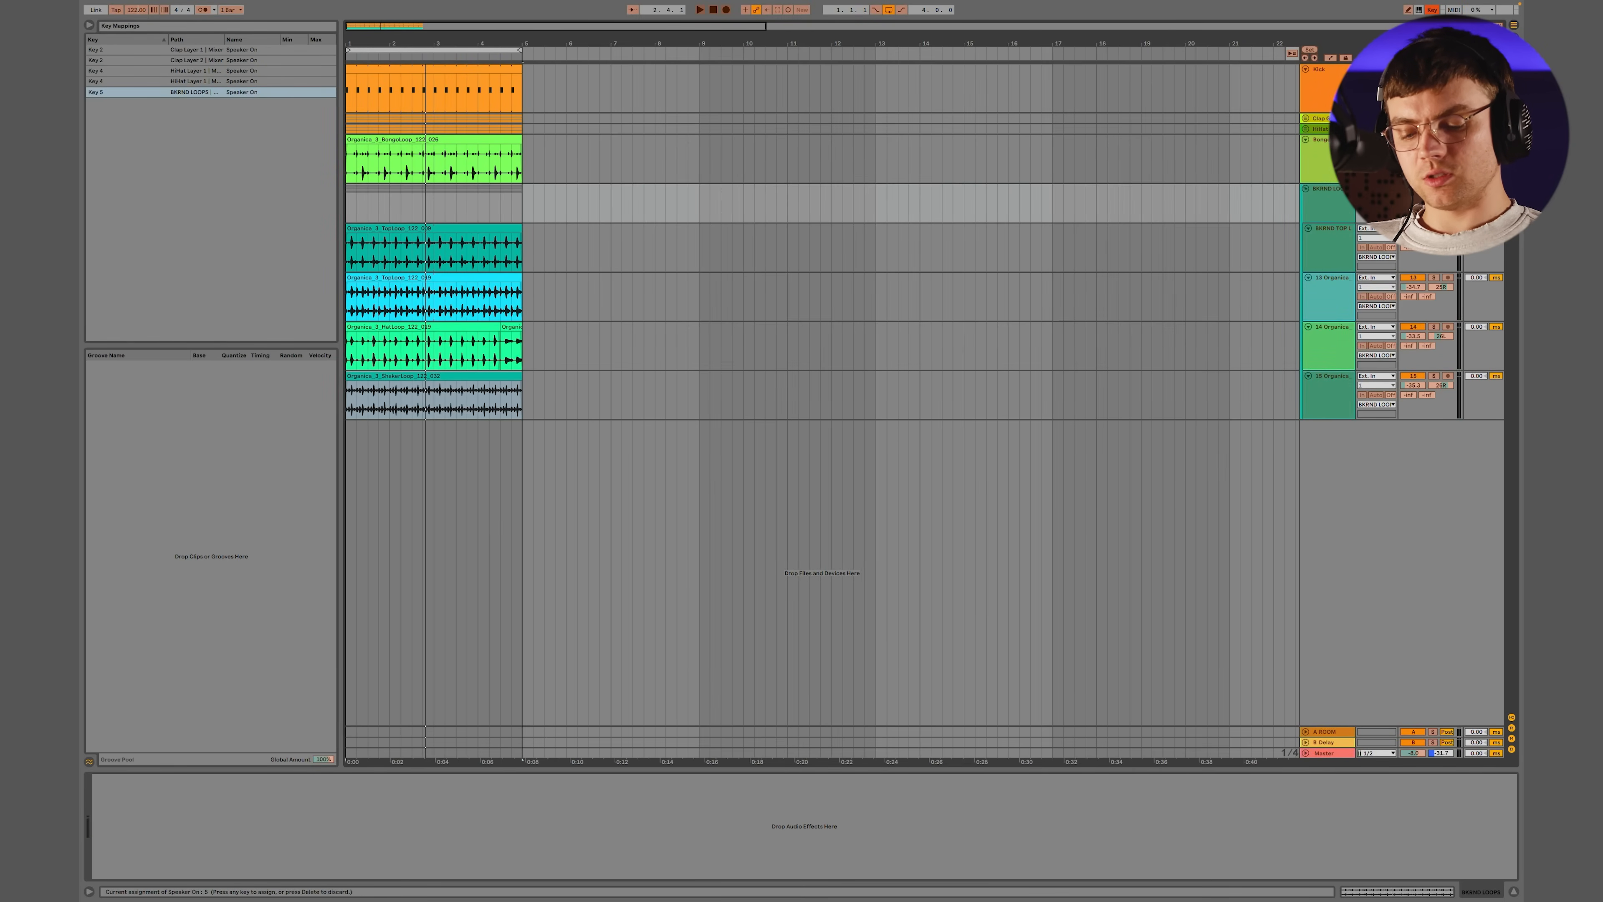
pyautogui.press('super+k')
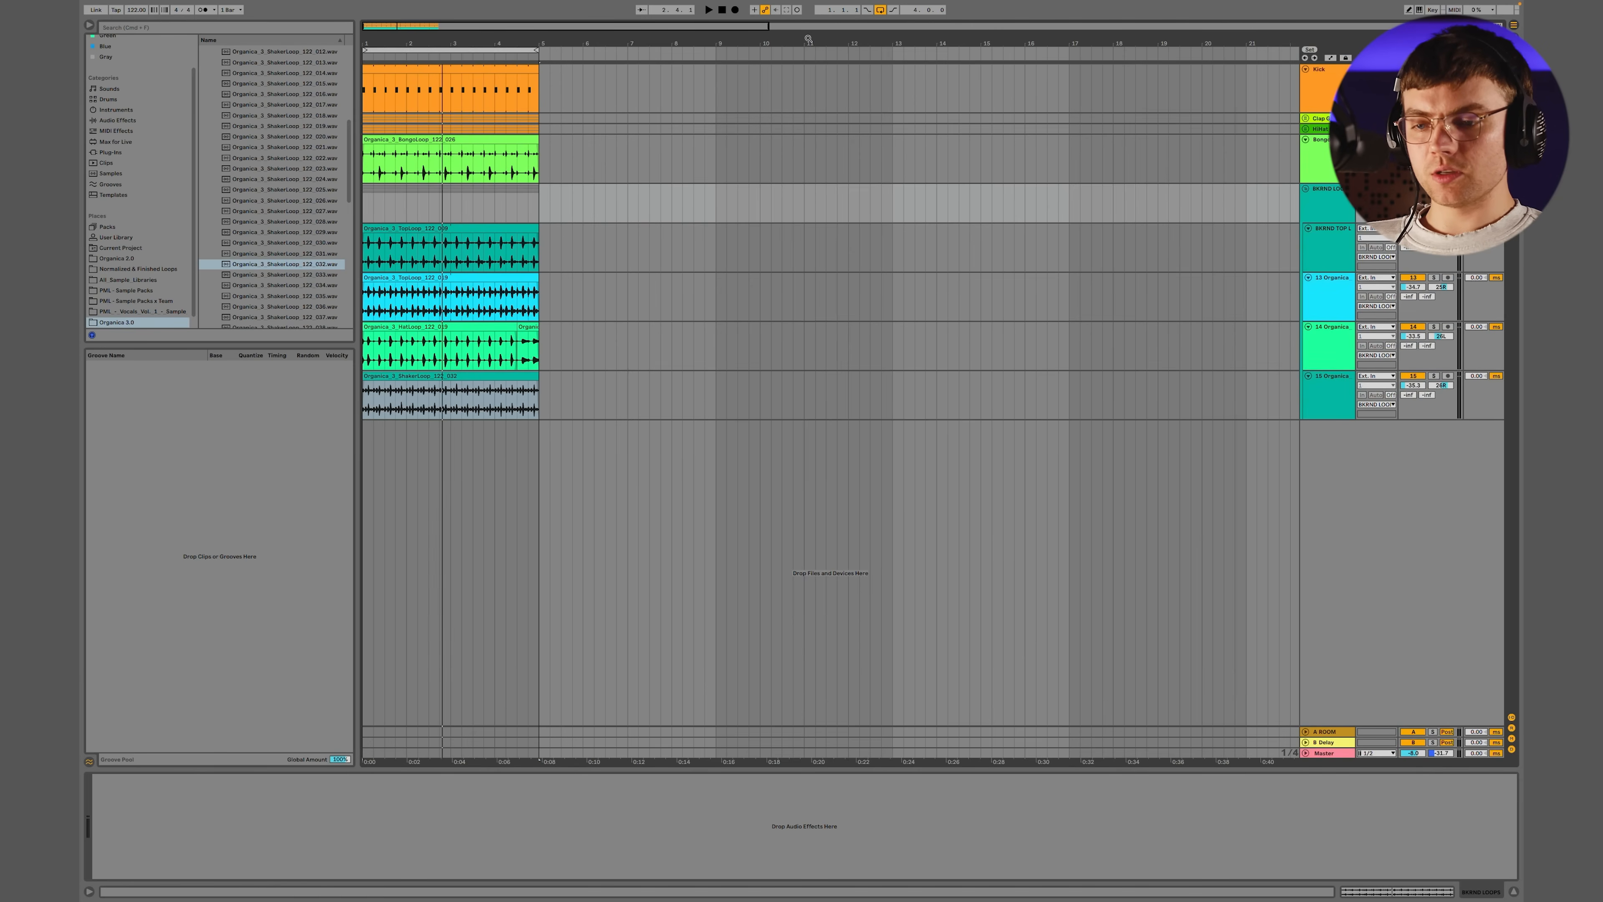
# Play the groove from the start and check the balance of the background loops group and its shaker track
pyautogui.click(723, 10)
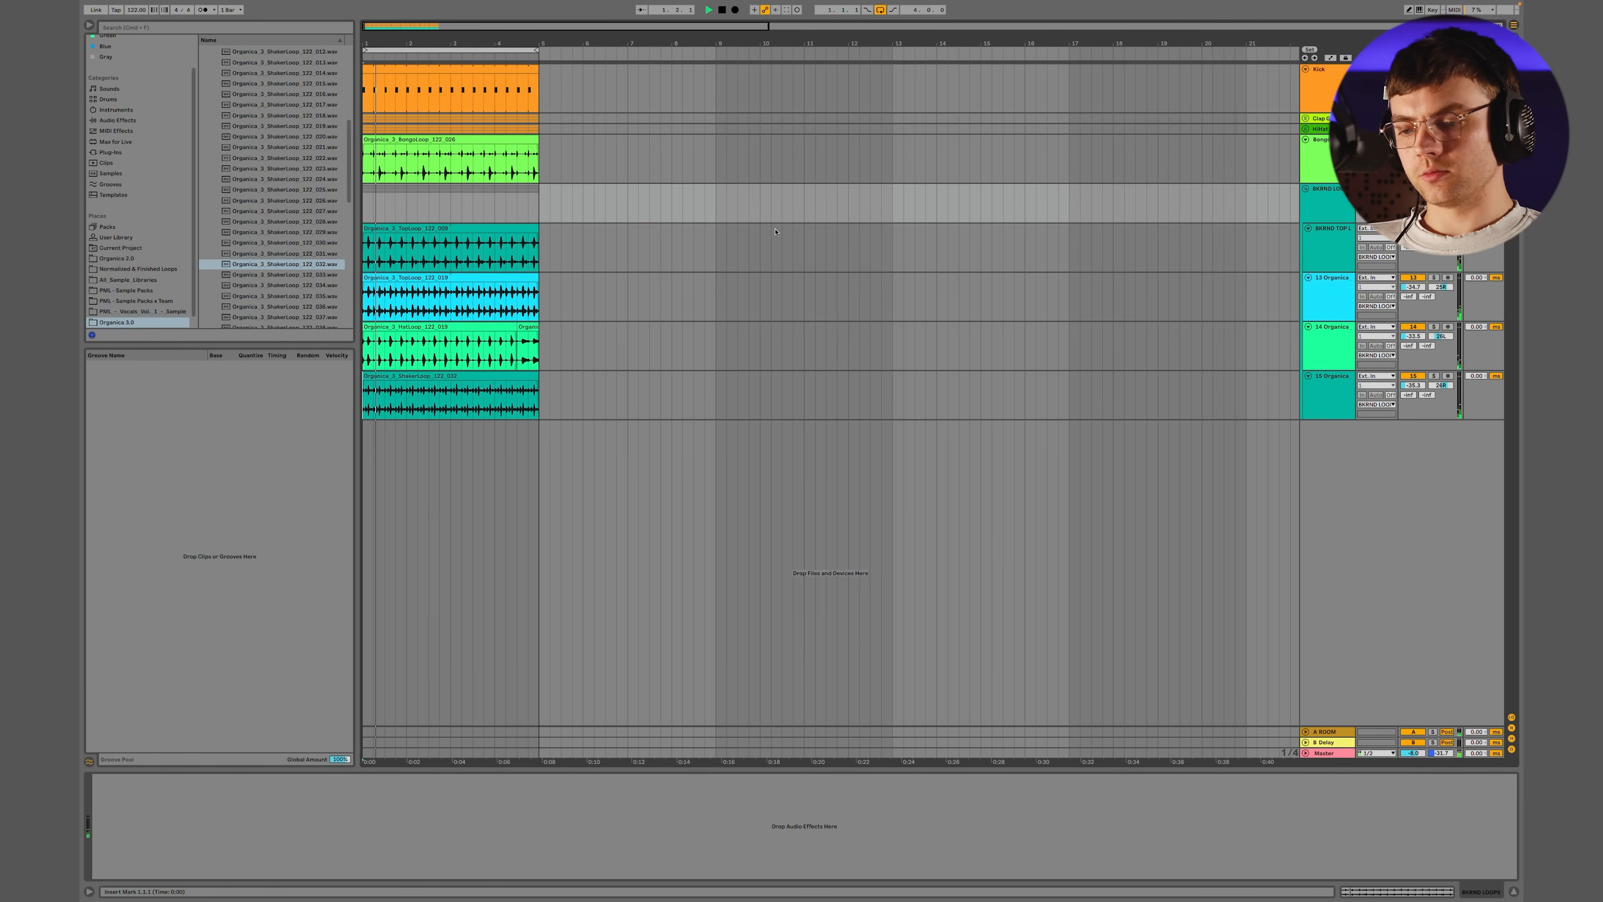
pyautogui.click(1328, 213)
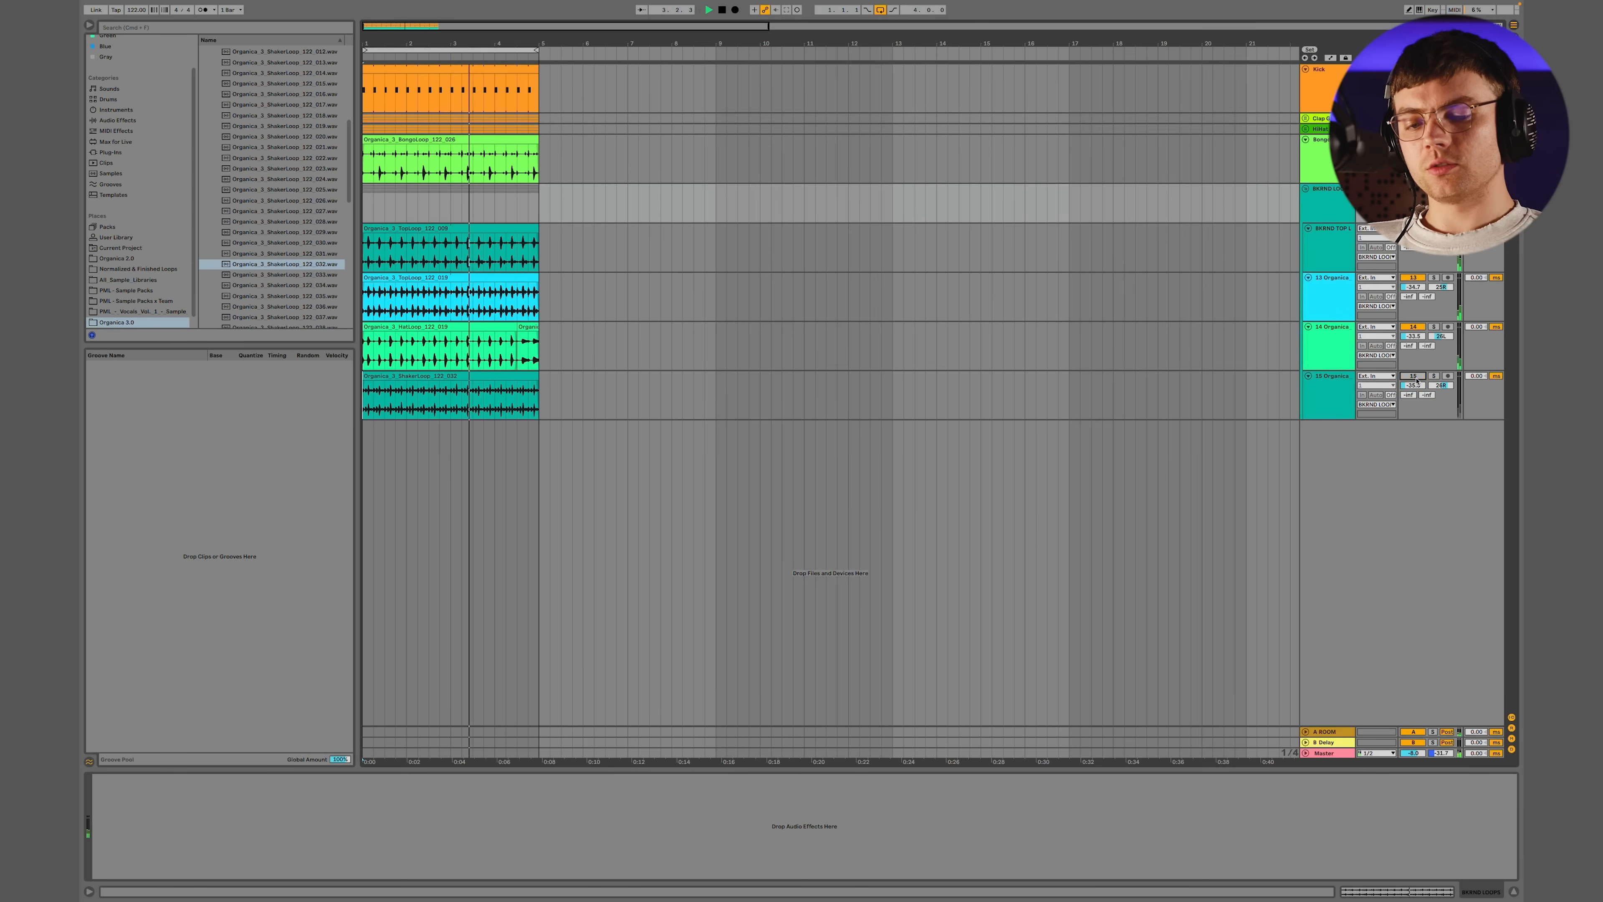
pyautogui.moveTo(1415, 387); pyautogui.dragTo(1415, 390)
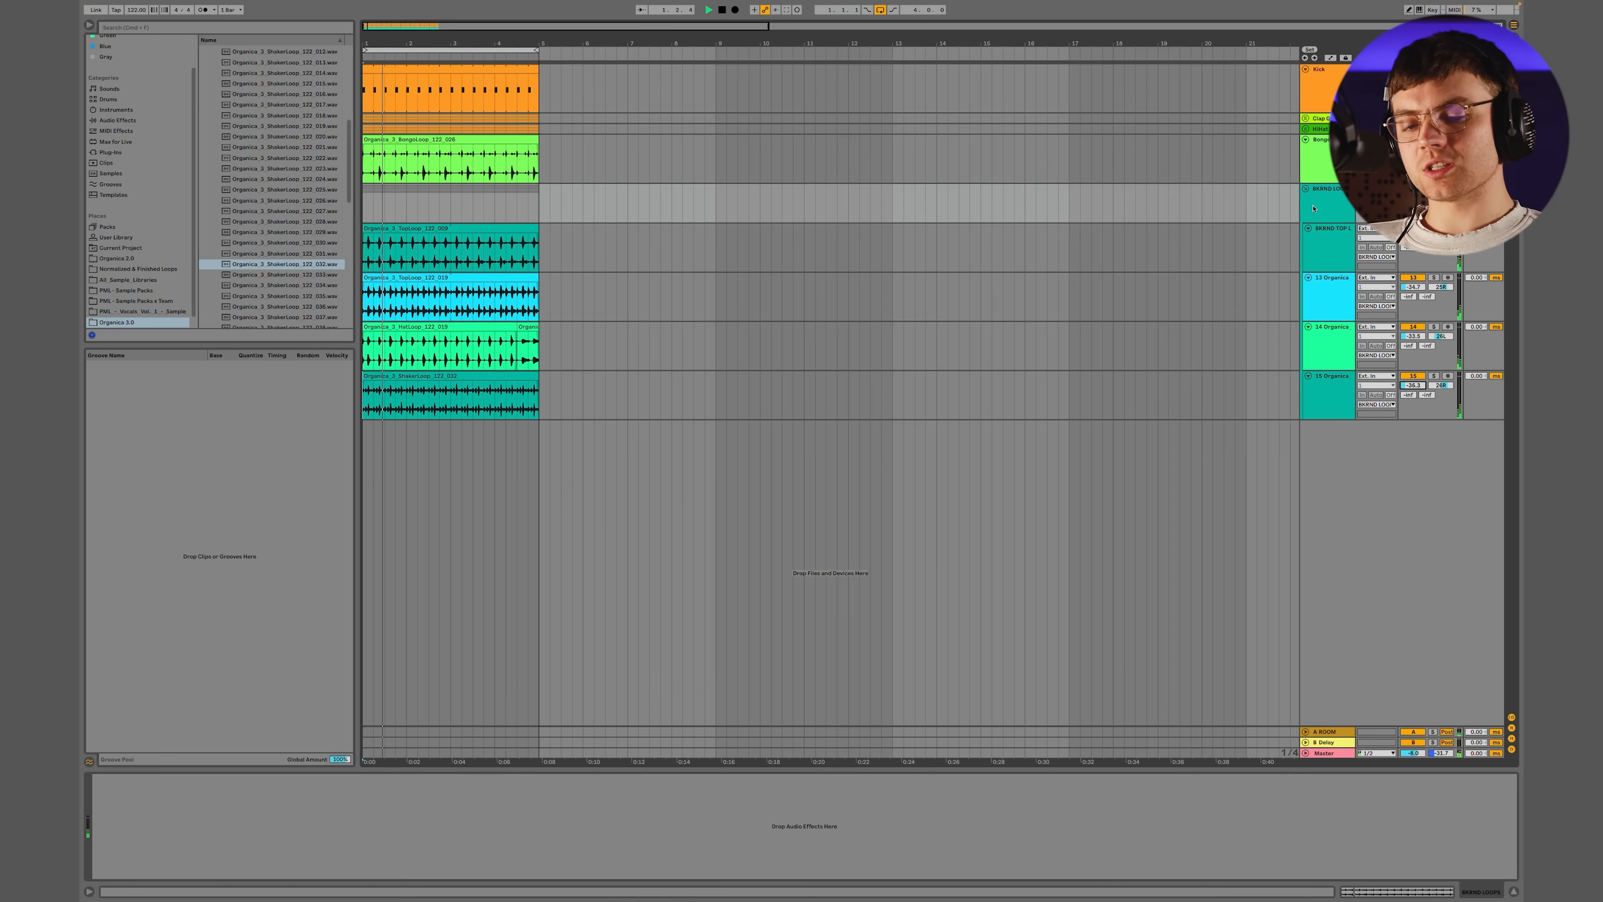
pyautogui.click(1325, 206)
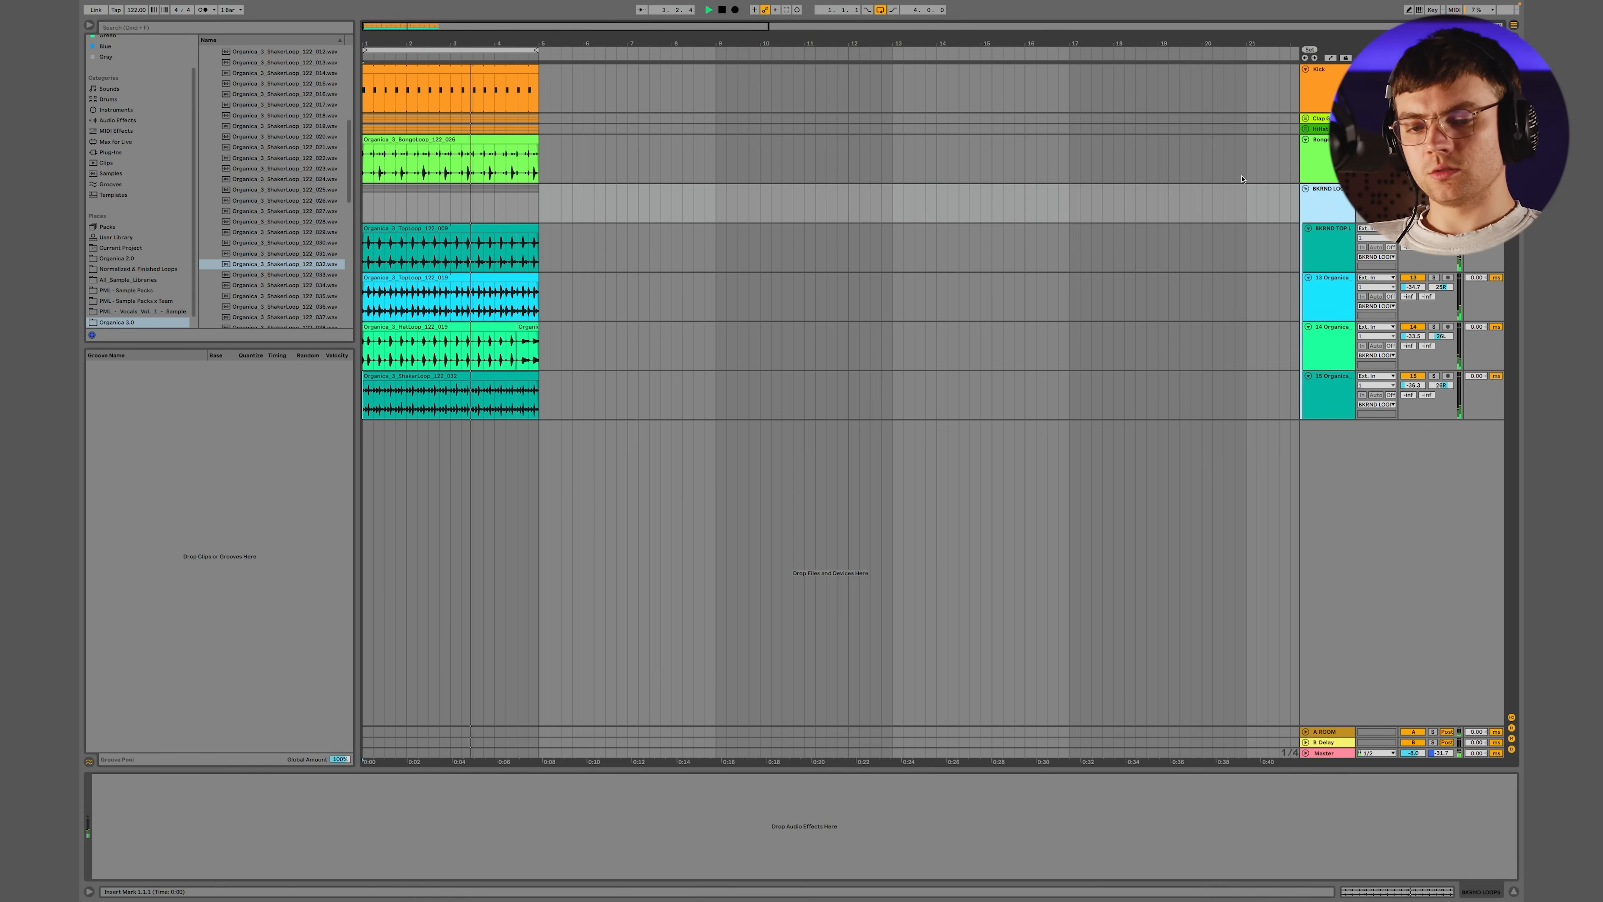
pyautogui.moveTo(1413, 197); pyautogui.dragTo(1413, 198)
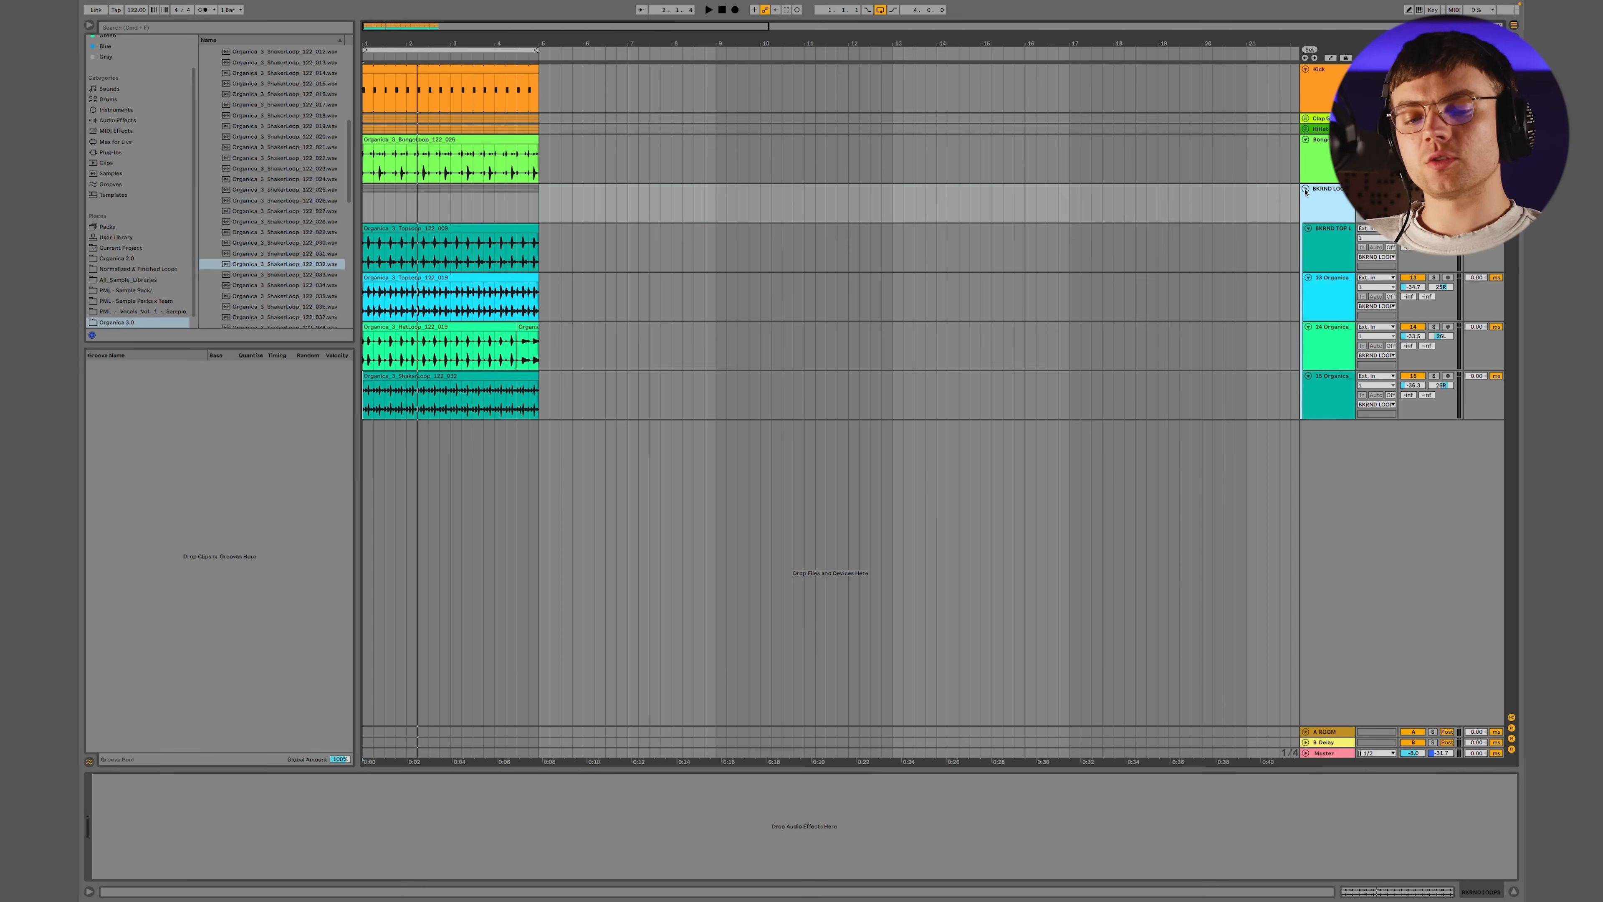
# Collapse the background loops group and duplicate the four-bar groove, extending the loop range to eight bars
pyautogui.click(1305, 189)
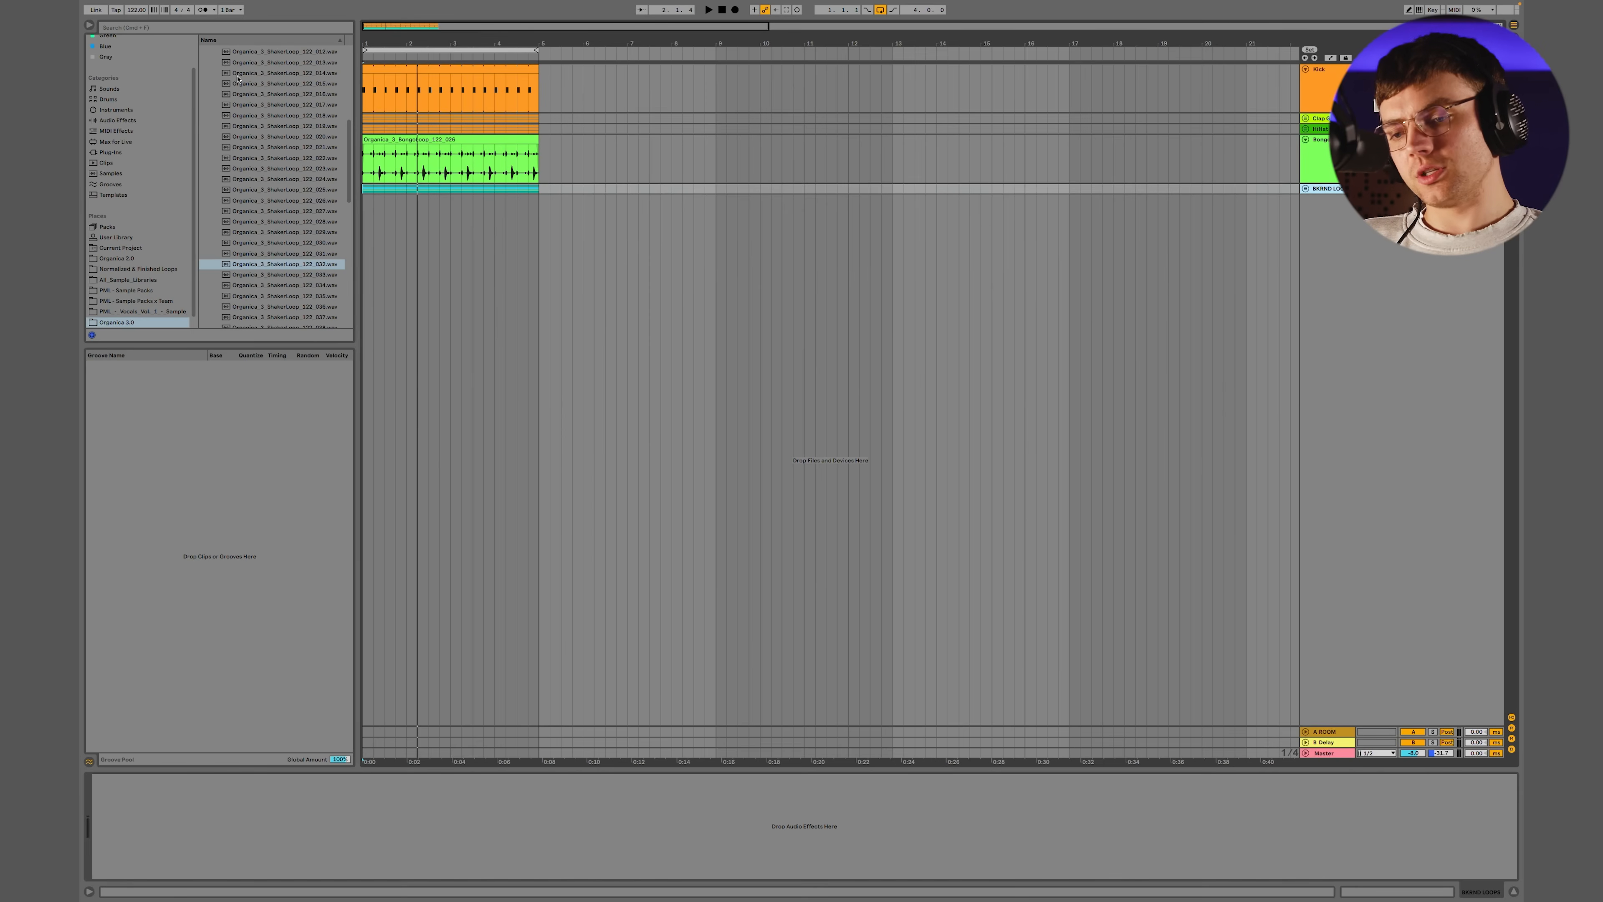
pyautogui.click(456, 50)
pyautogui.press('super+d')
pyautogui.moveTo(535, 50); pyautogui.dragTo(716, 49)
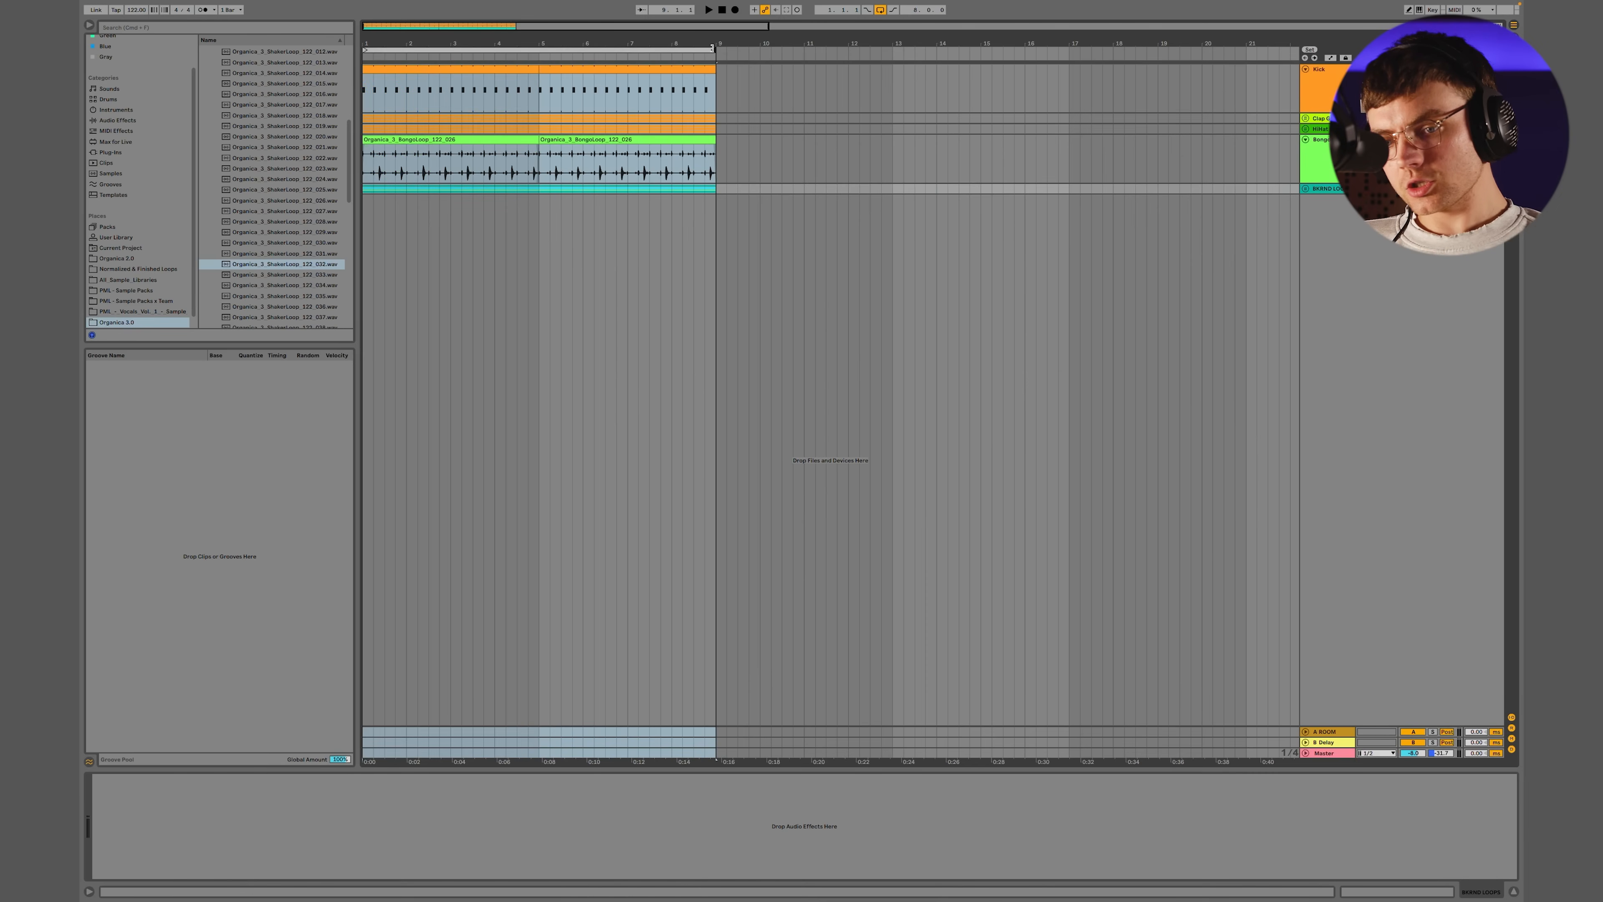
pyautogui.rightClick(699, 49)
pyautogui.click(683, 48)
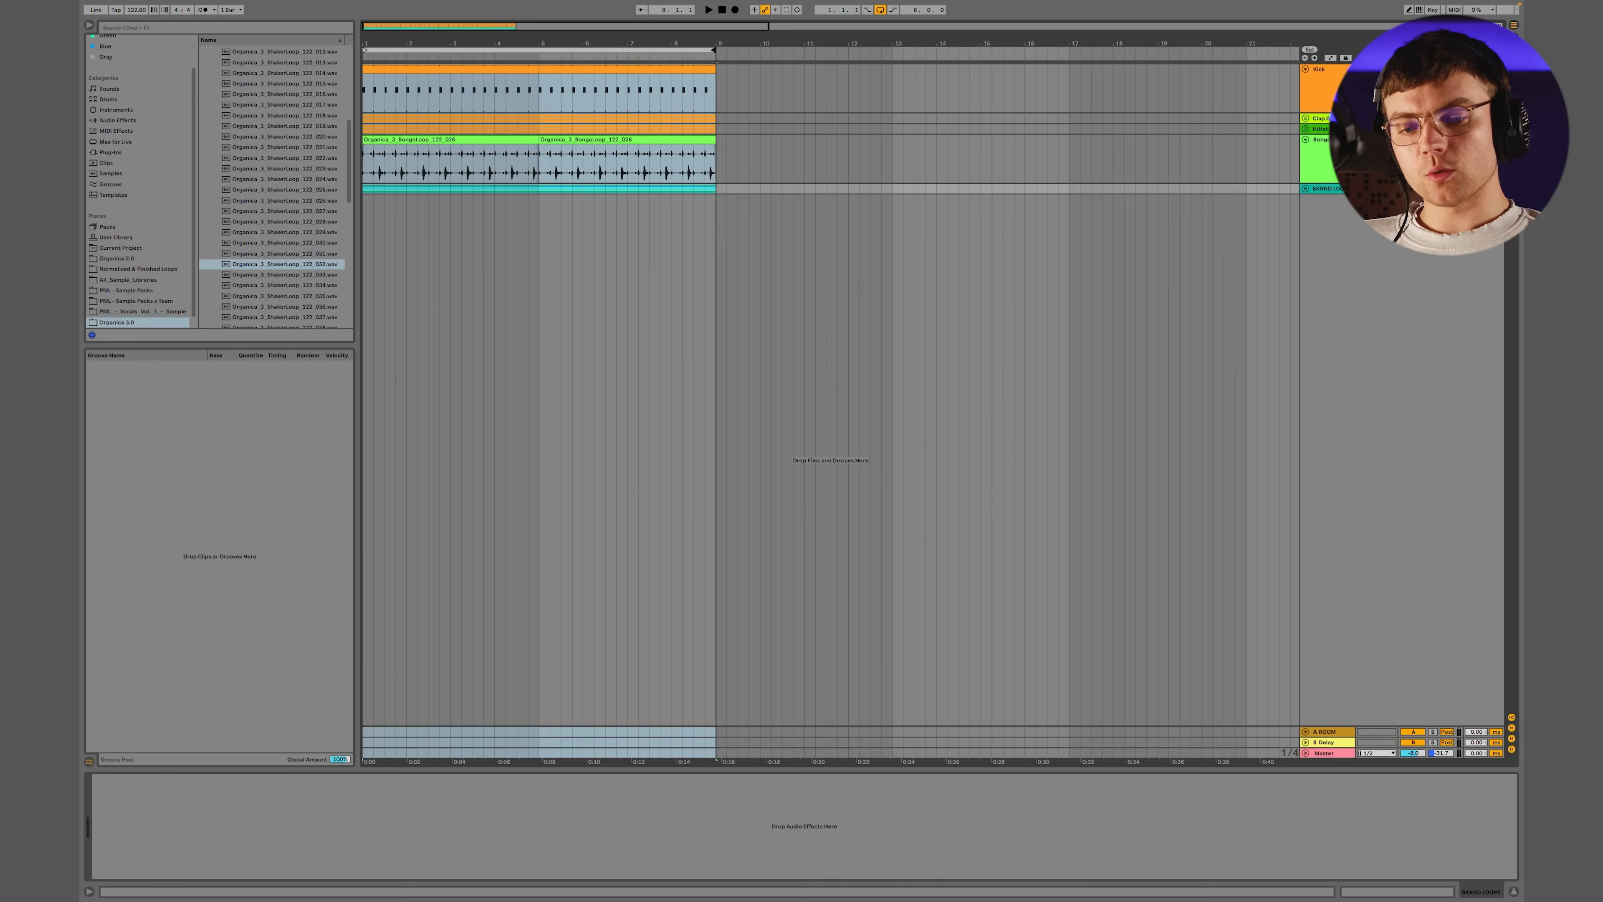
# Add a yellow audio track named FILLS below the background loops group and select its first four bars
pyautogui.press('super+t')
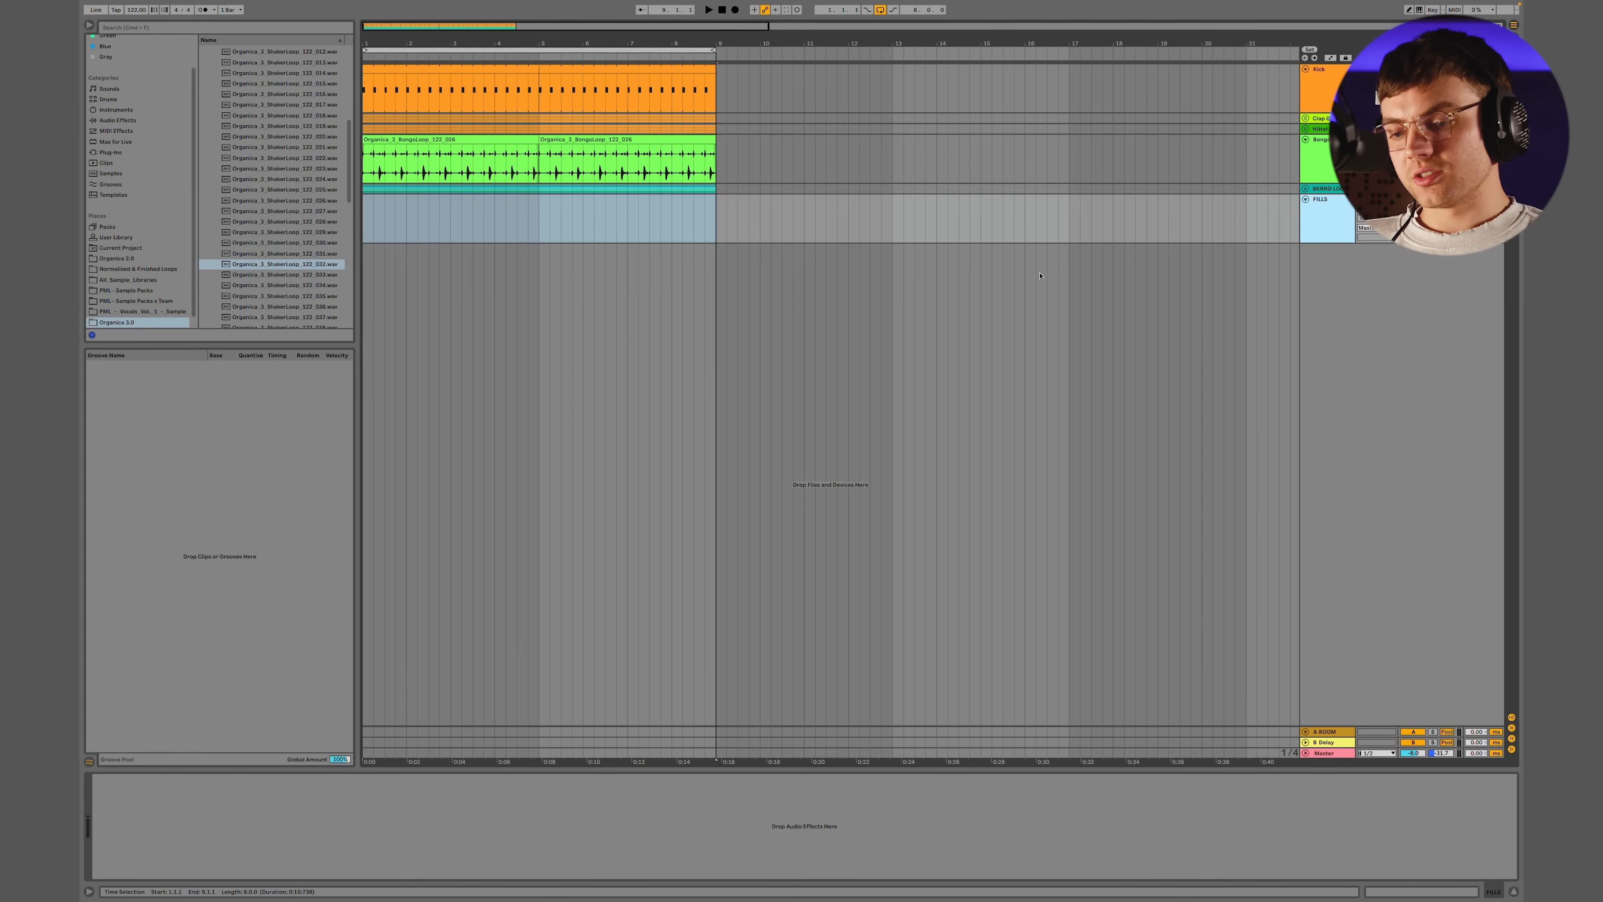
pyautogui.scroll(8, 265, 222)
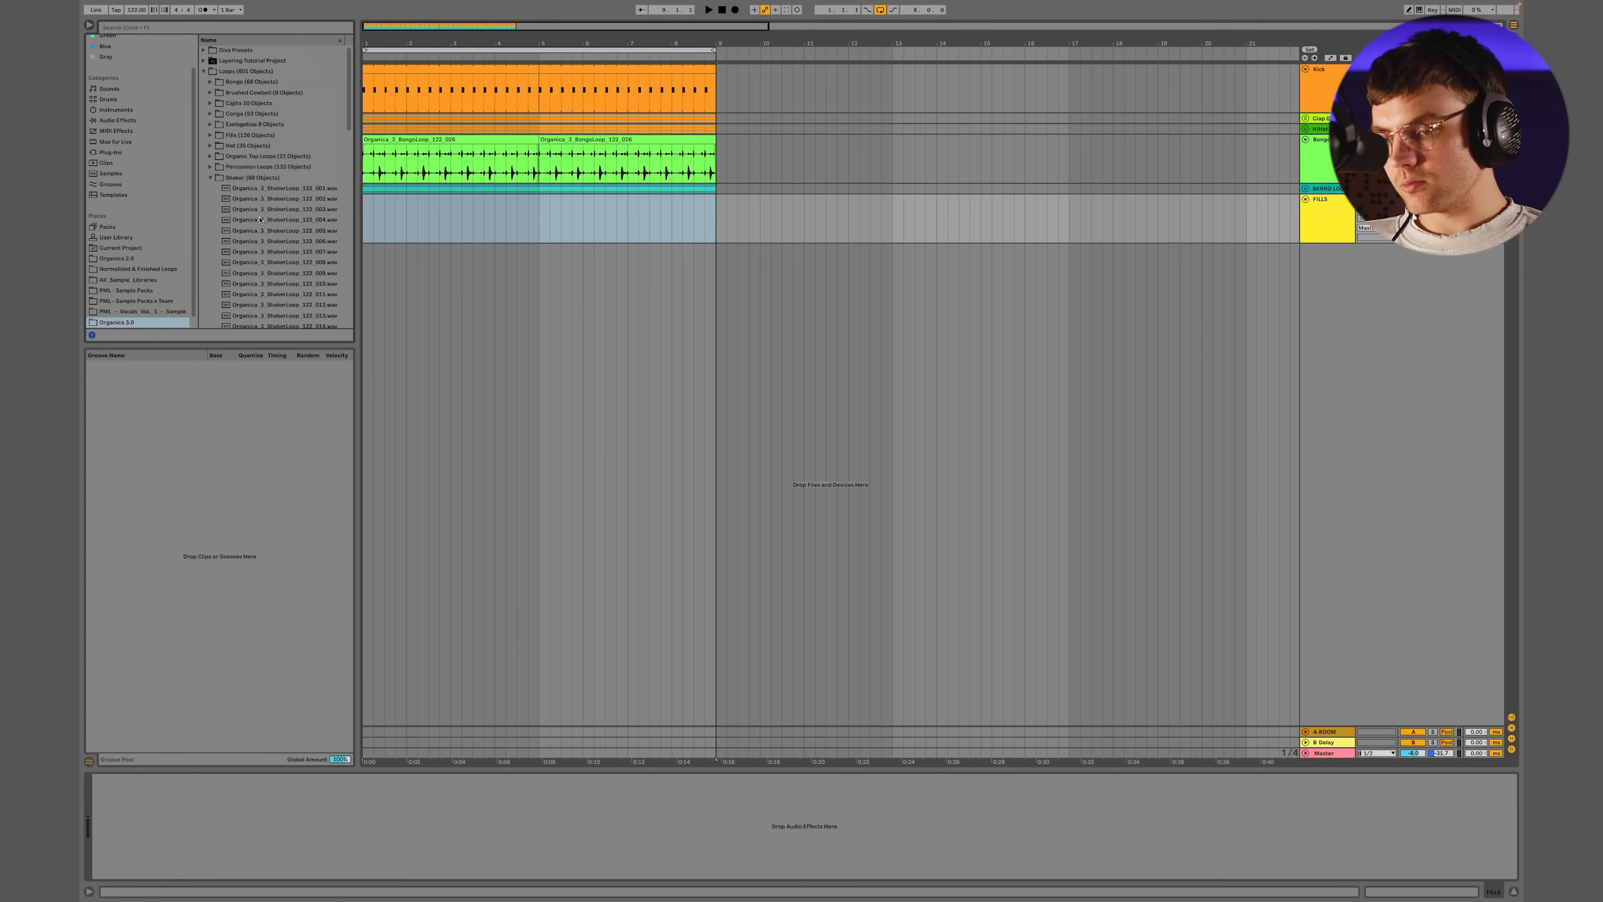
pyautogui.click(210, 178)
pyautogui.click(209, 82)
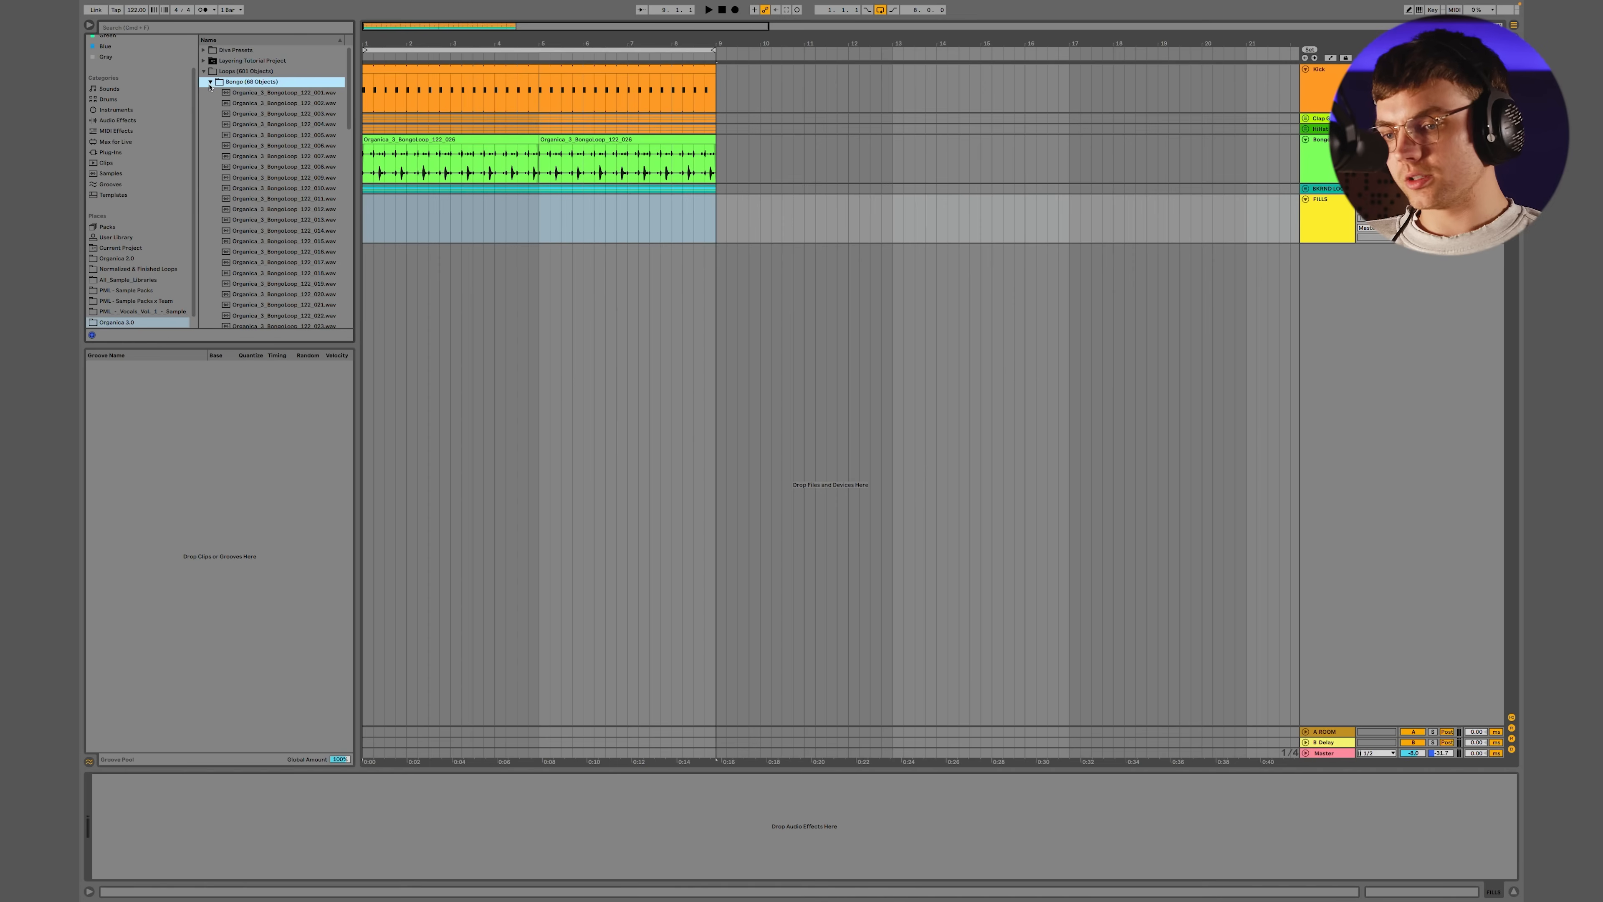
pyautogui.click(509, 222)
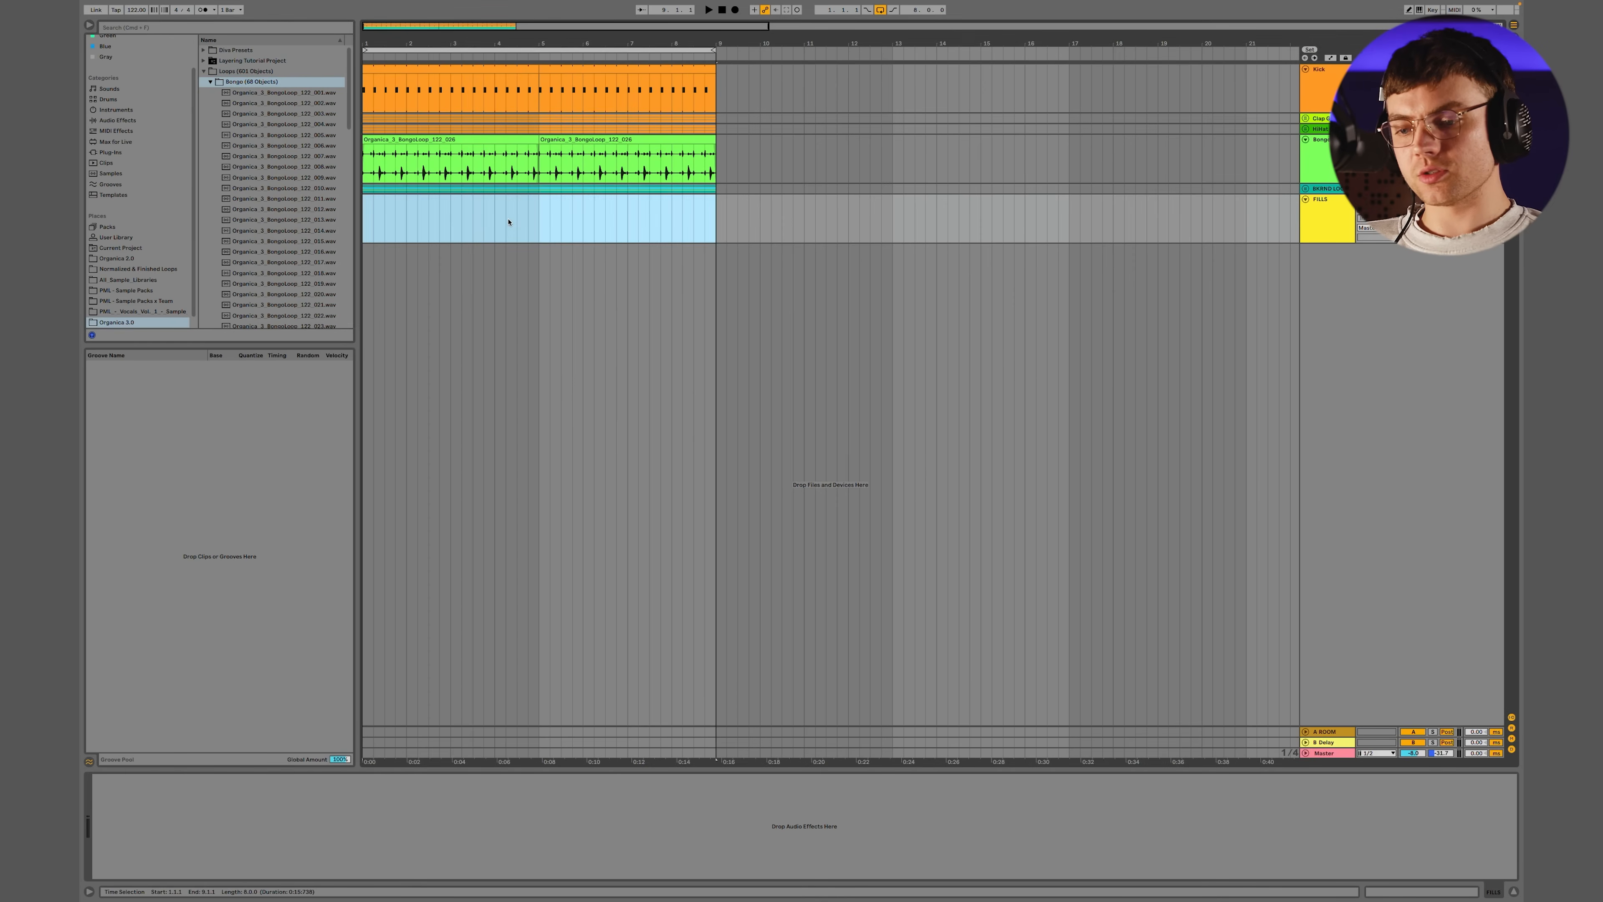
pyautogui.click(541, 220)
pyautogui.moveTo(541, 220); pyautogui.dragTo(343, 221)
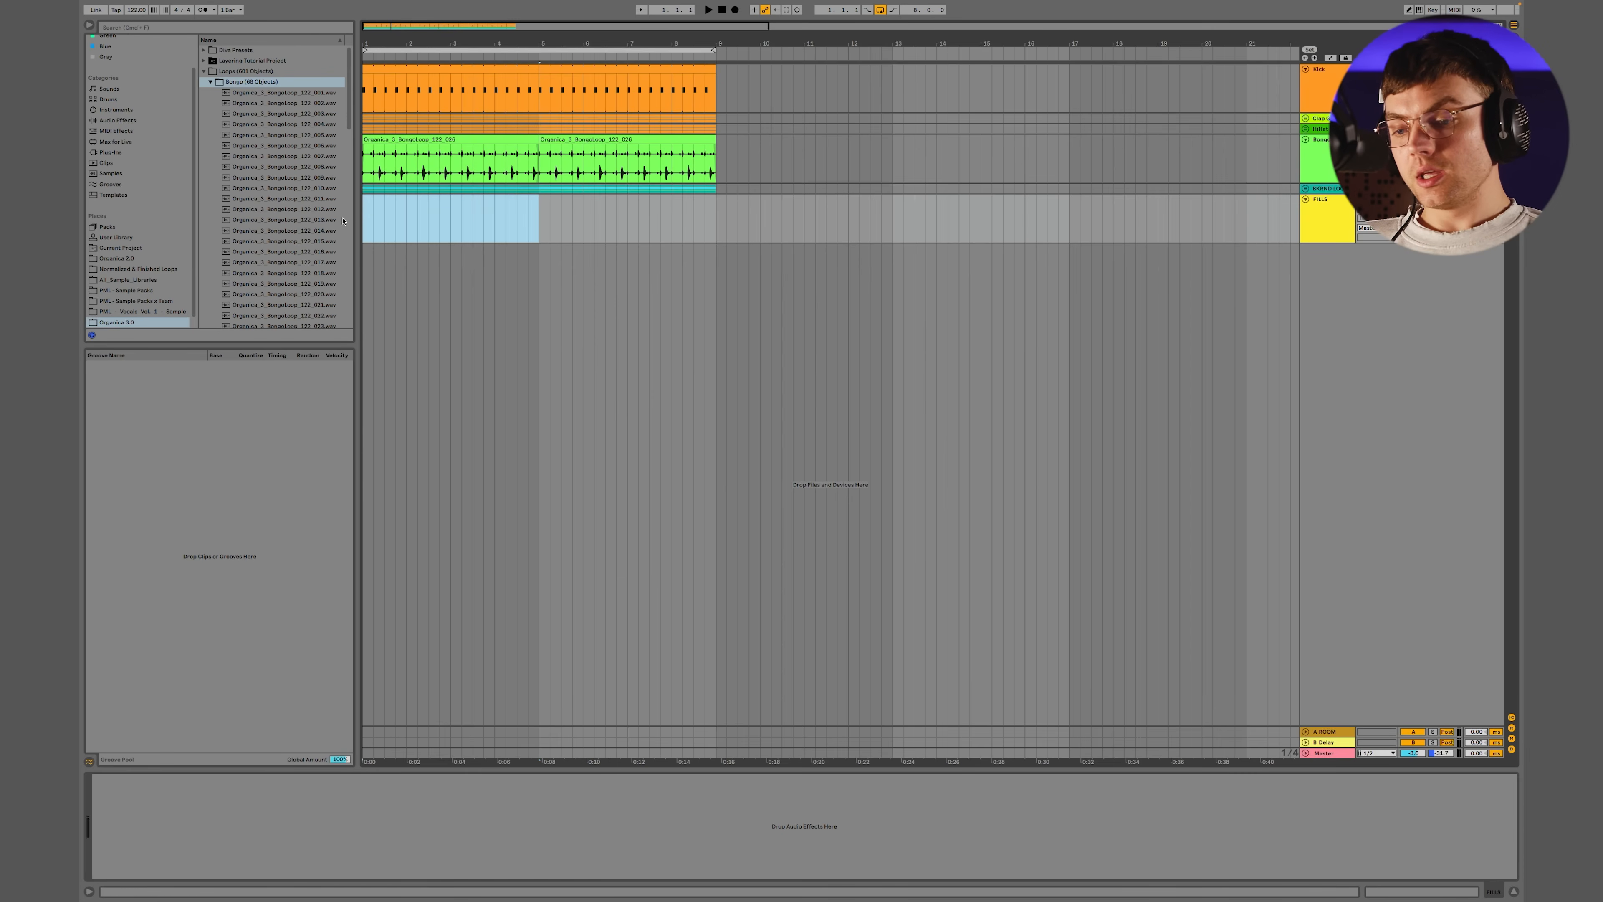
# Play the eight-bar loop and preview bongo fills from the Fills folder, including 007, 012 and 014
pyautogui.click(582, 51)
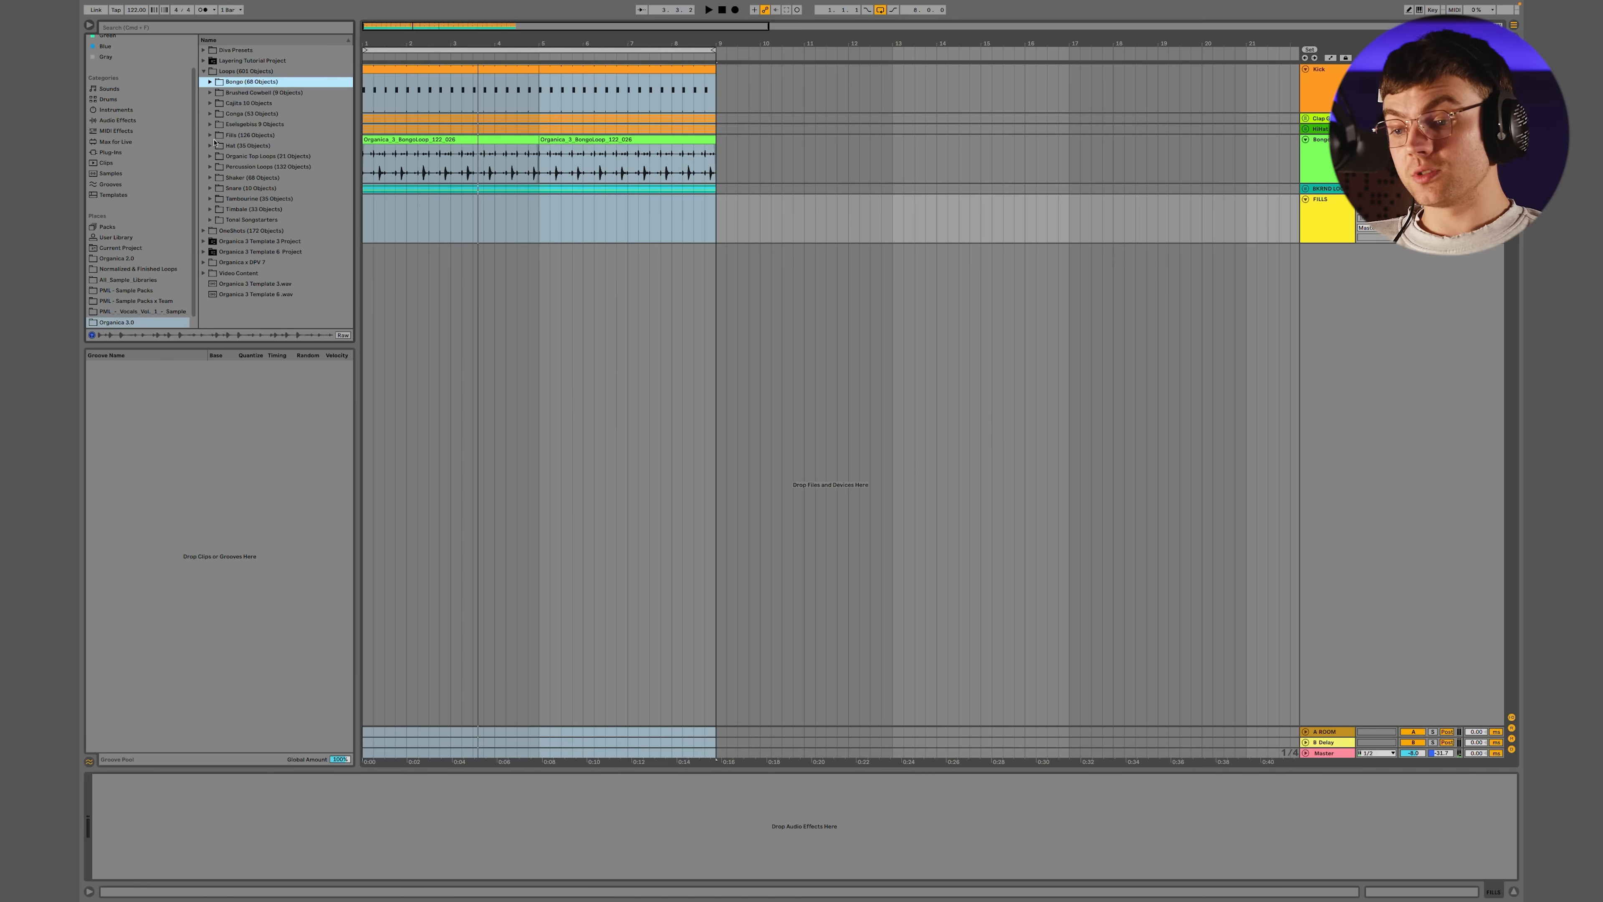
pyautogui.click(211, 135)
pyautogui.press('space')
pyautogui.click(301, 210)
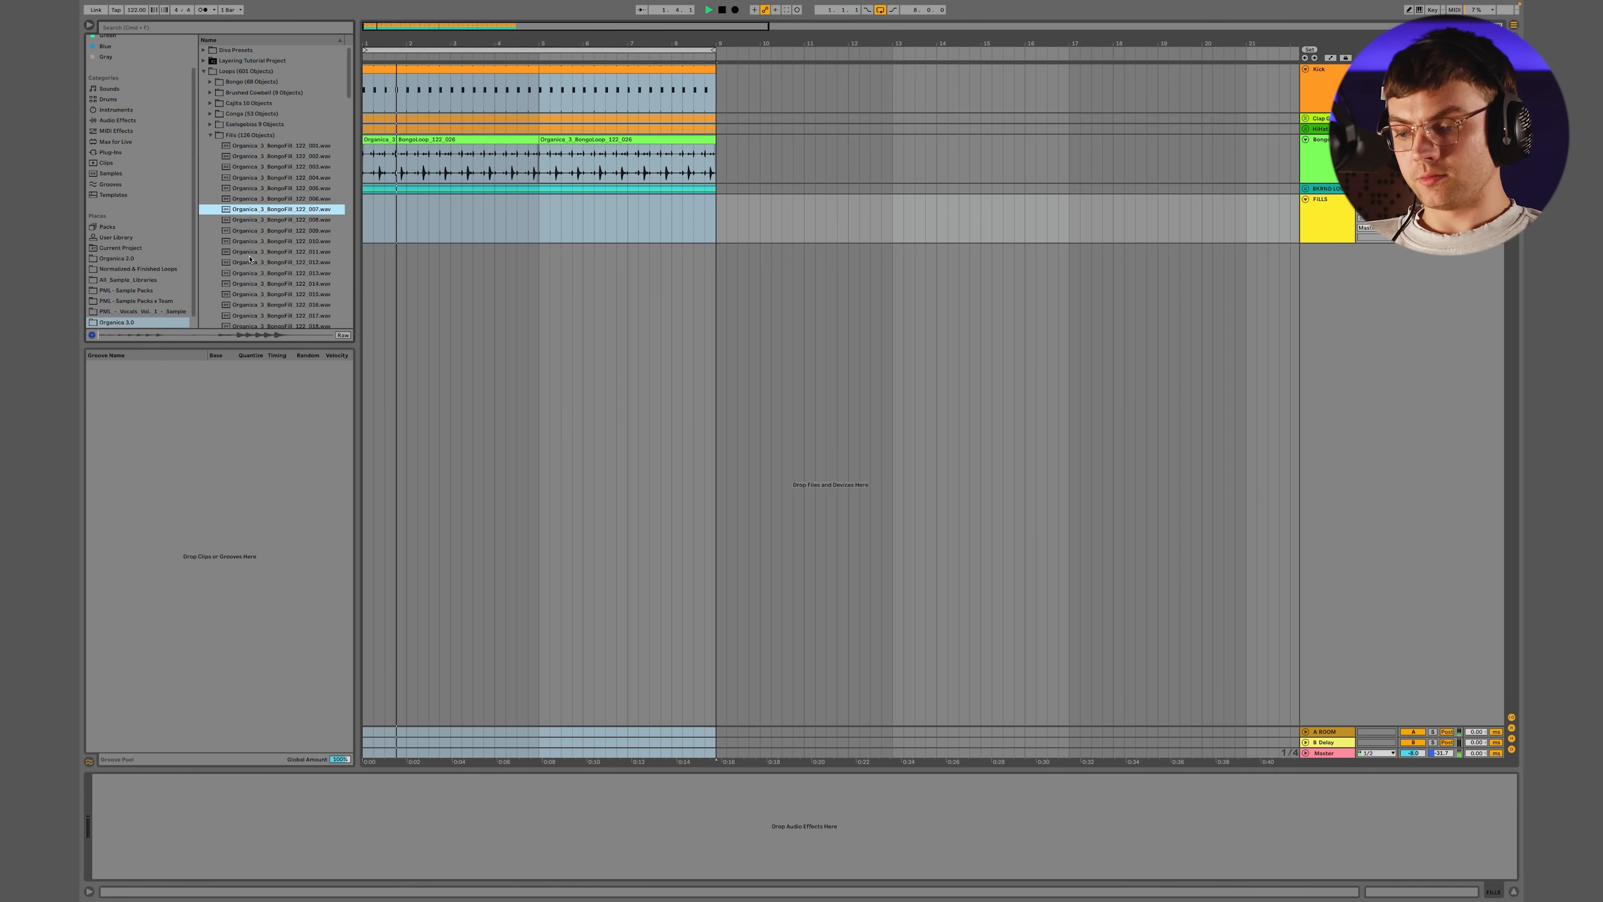
pyautogui.click(290, 265)
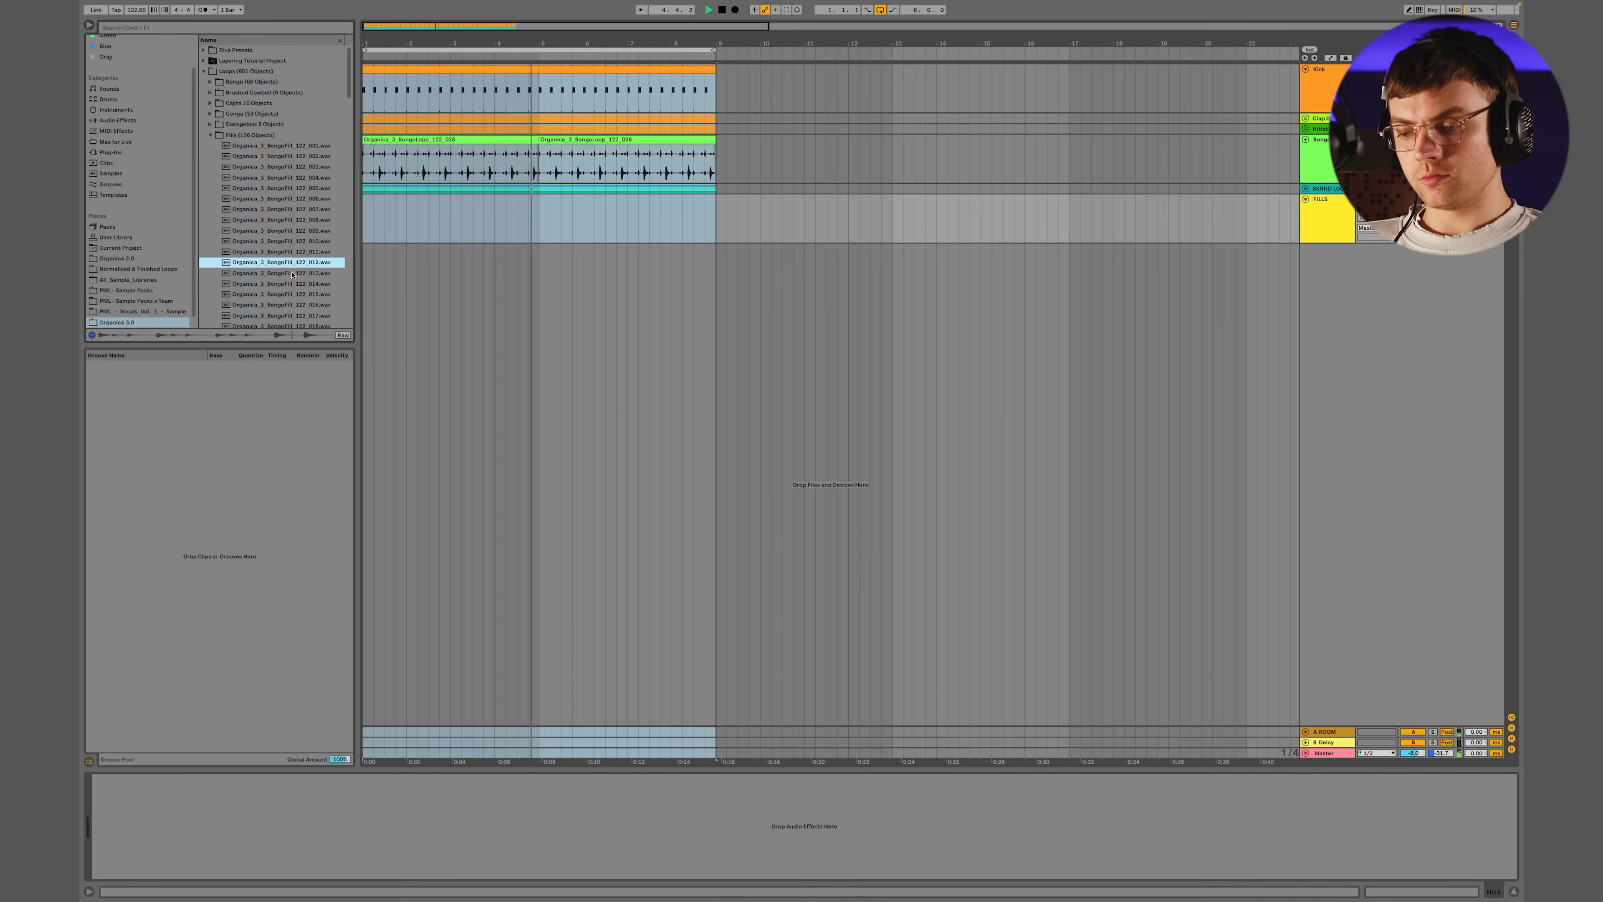
pyautogui.click(274, 283)
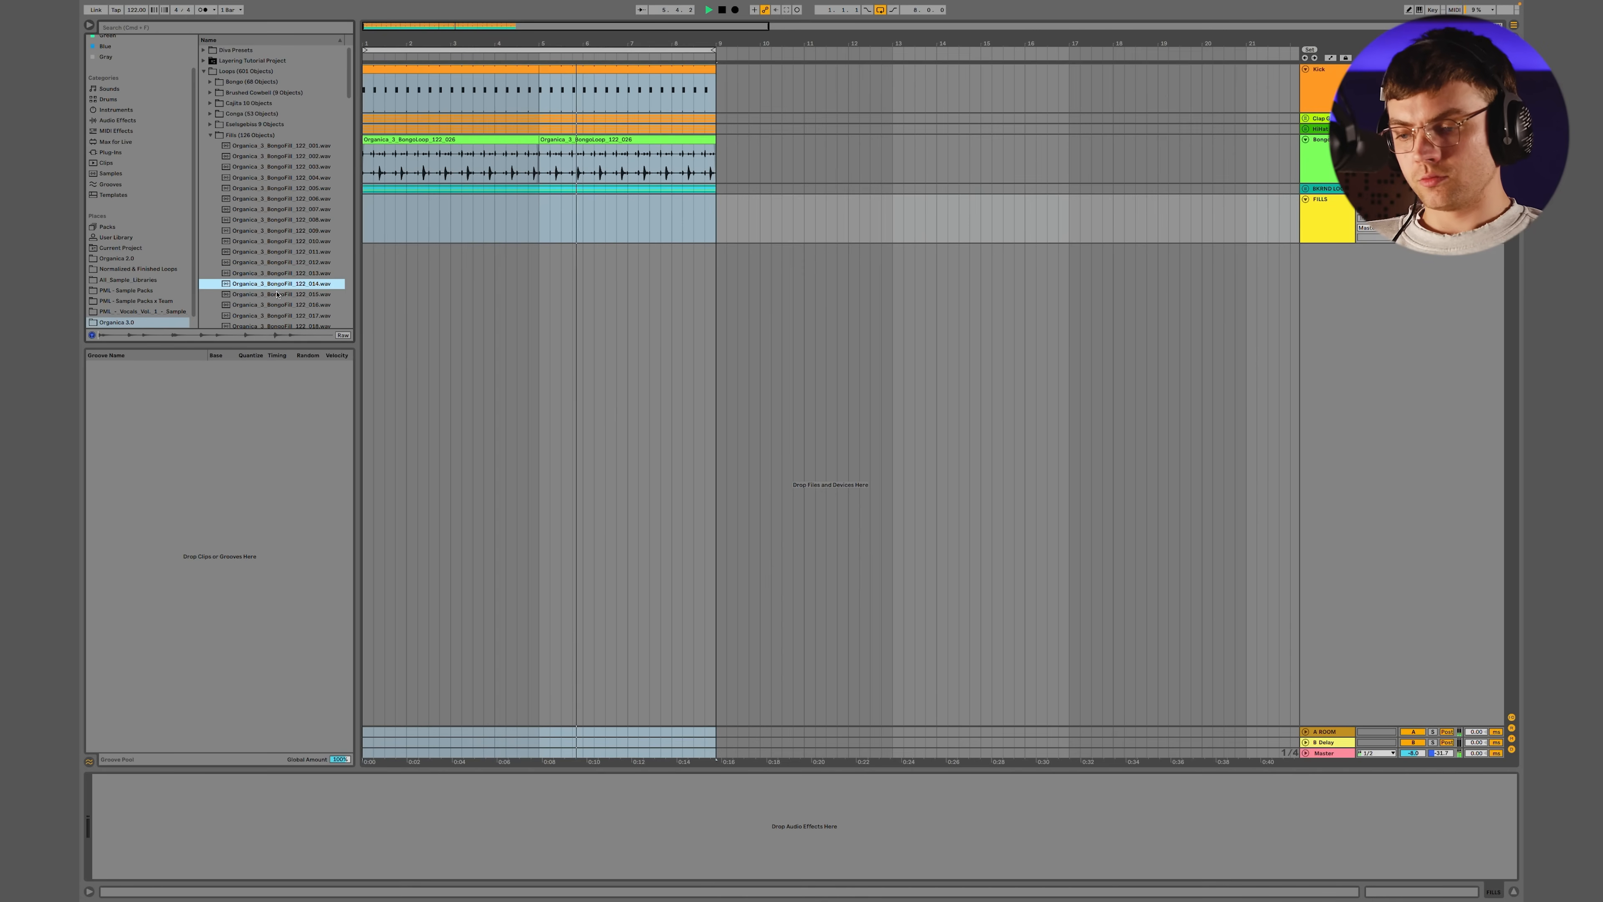
pyautogui.press('space')
pyautogui.scroll(-6, 293, 225)
pyautogui.click(294, 214)
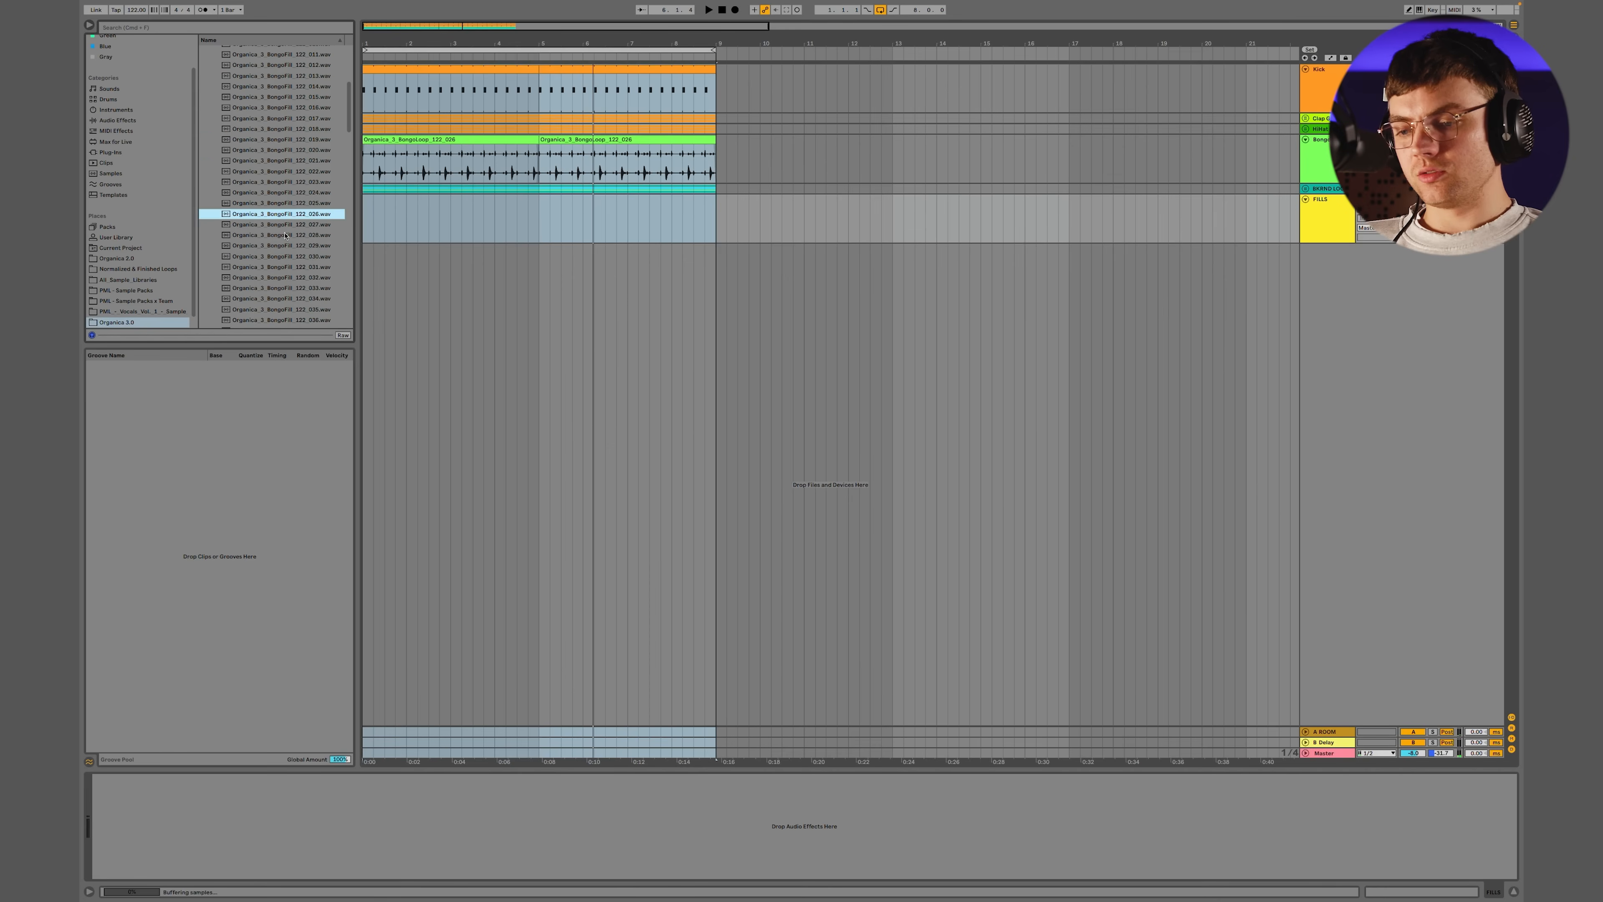
# Preview more bongo fills and place five of them on the FILLS track, with fill 018 across bar 4
pyautogui.scroll(-4, 294, 221)
pyautogui.keyDown('super'); pyautogui.click(293, 232); pyautogui.keyUp('super')
pyautogui.keyDown('super'); pyautogui.click(297, 169); pyautogui.keyUp('super')
pyautogui.scroll(5, 297, 169)
pyautogui.keyDown('super'); pyautogui.click(290, 205); pyautogui.keyUp('super')
pyautogui.keyDown('super'); pyautogui.click(284, 141); pyautogui.keyUp('super')
pyautogui.moveTo(284, 141)
pyautogui.mouseDown()
pyautogui.moveTo(422, 221)
pyautogui.moveTo(857, 206)
pyautogui.mouseUp()
pyautogui.click(496, 213)
pyautogui.doubleClick(527, 200)
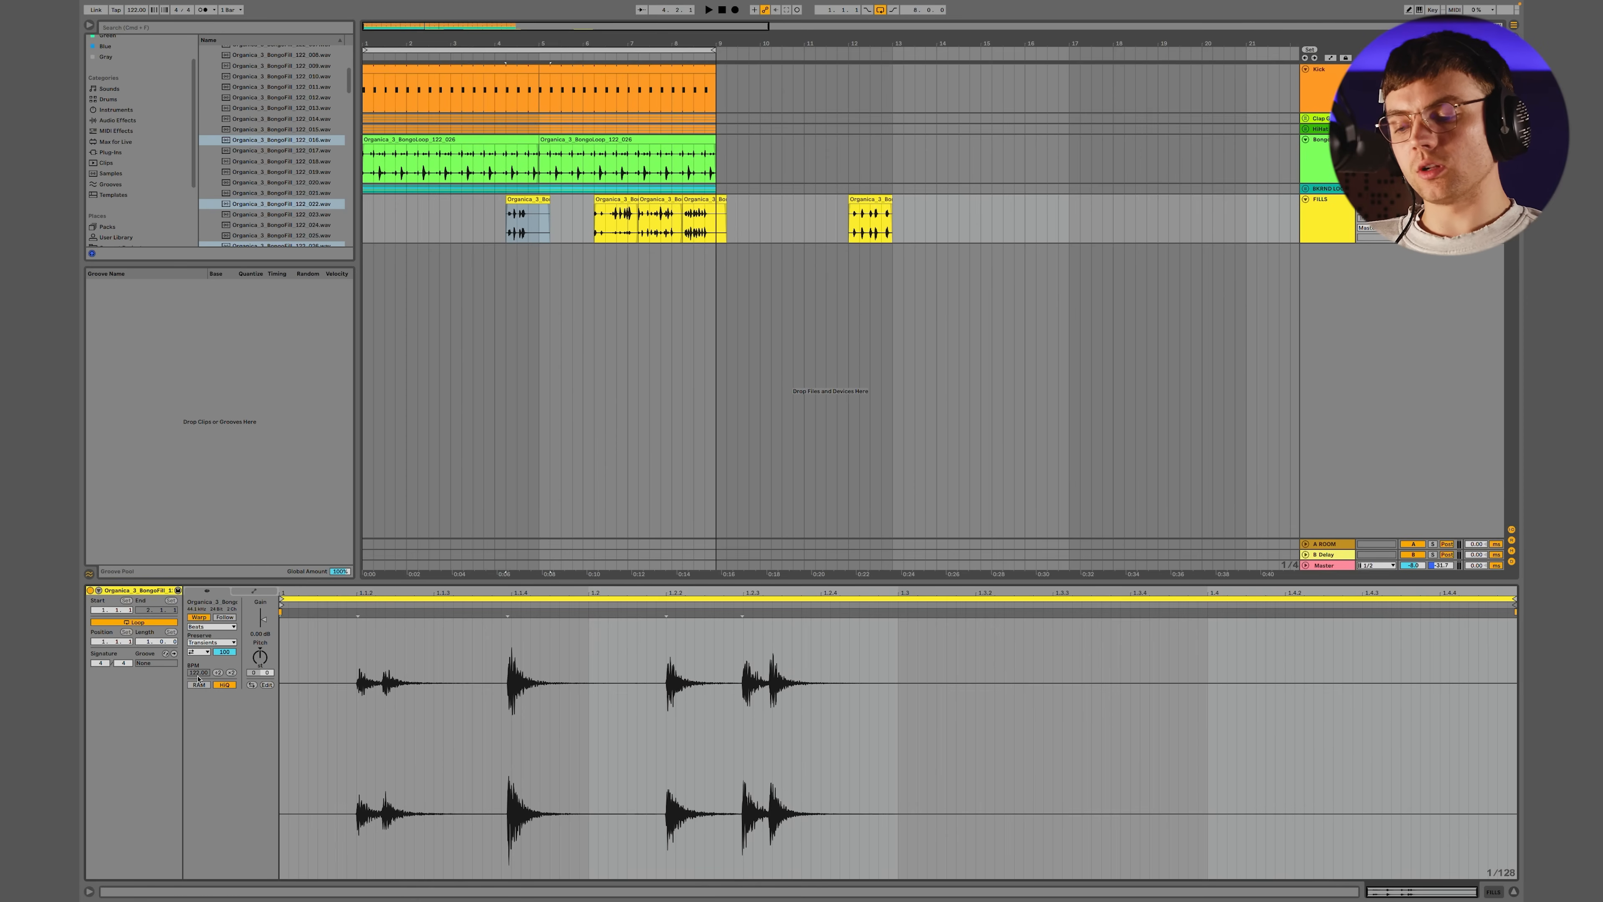
# Spread the bongo fills apart, keeping one over bar 8 and parking fills 034 and 040 beyond the loop's end
pyautogui.scroll(5, 531, 240)
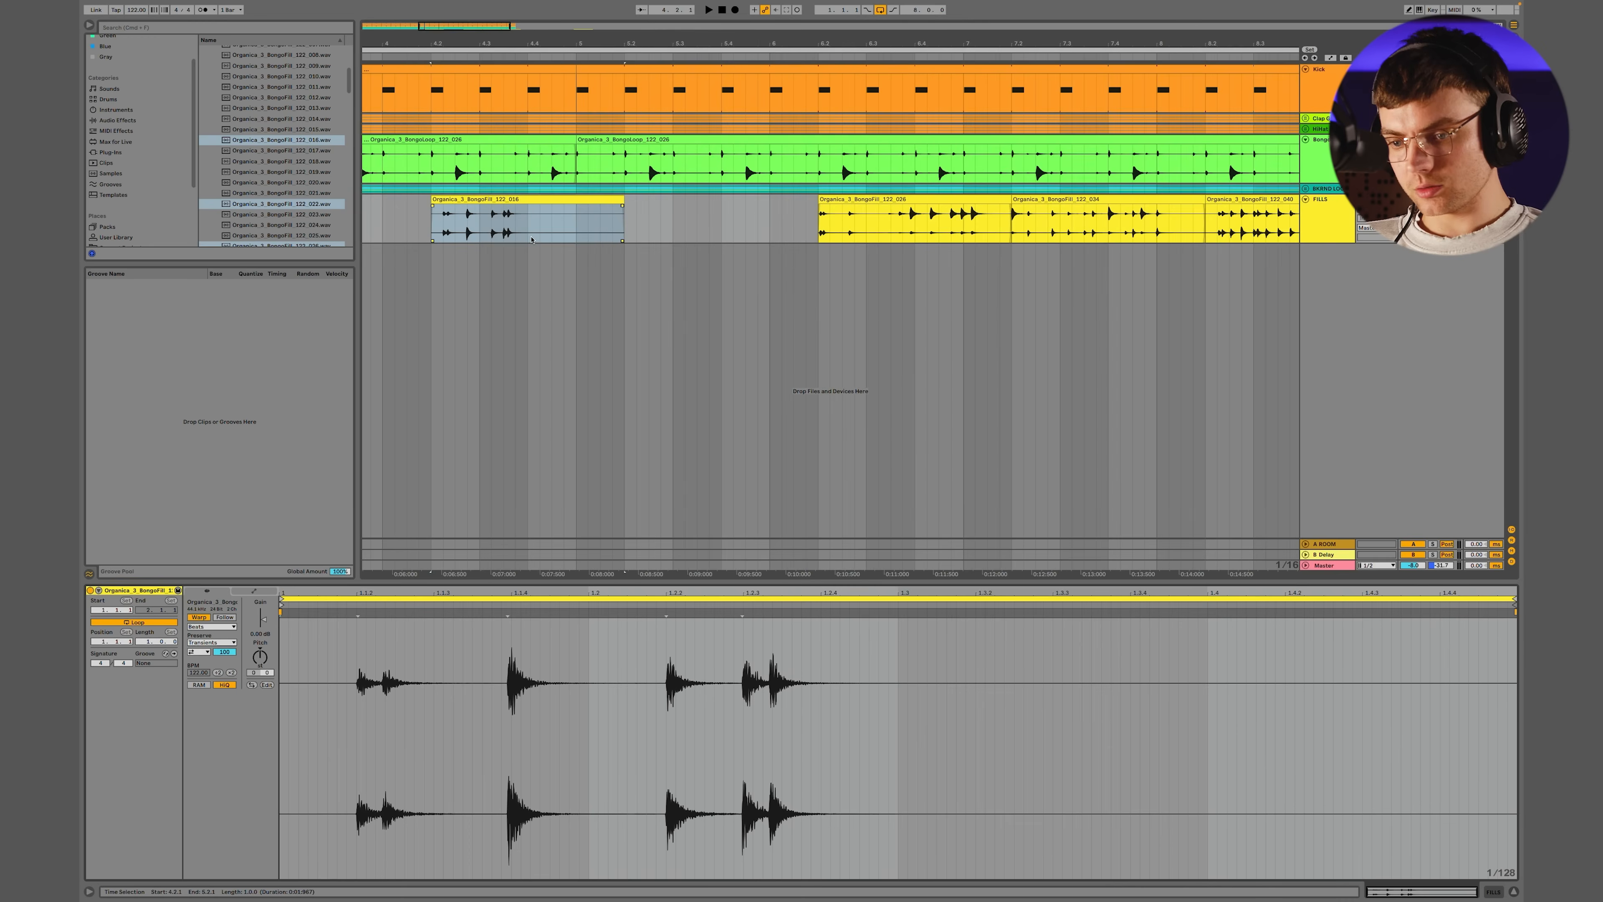
pyautogui.hscroll(-1, 530, 237)
pyautogui.click(520, 201)
pyautogui.click(1498, 25)
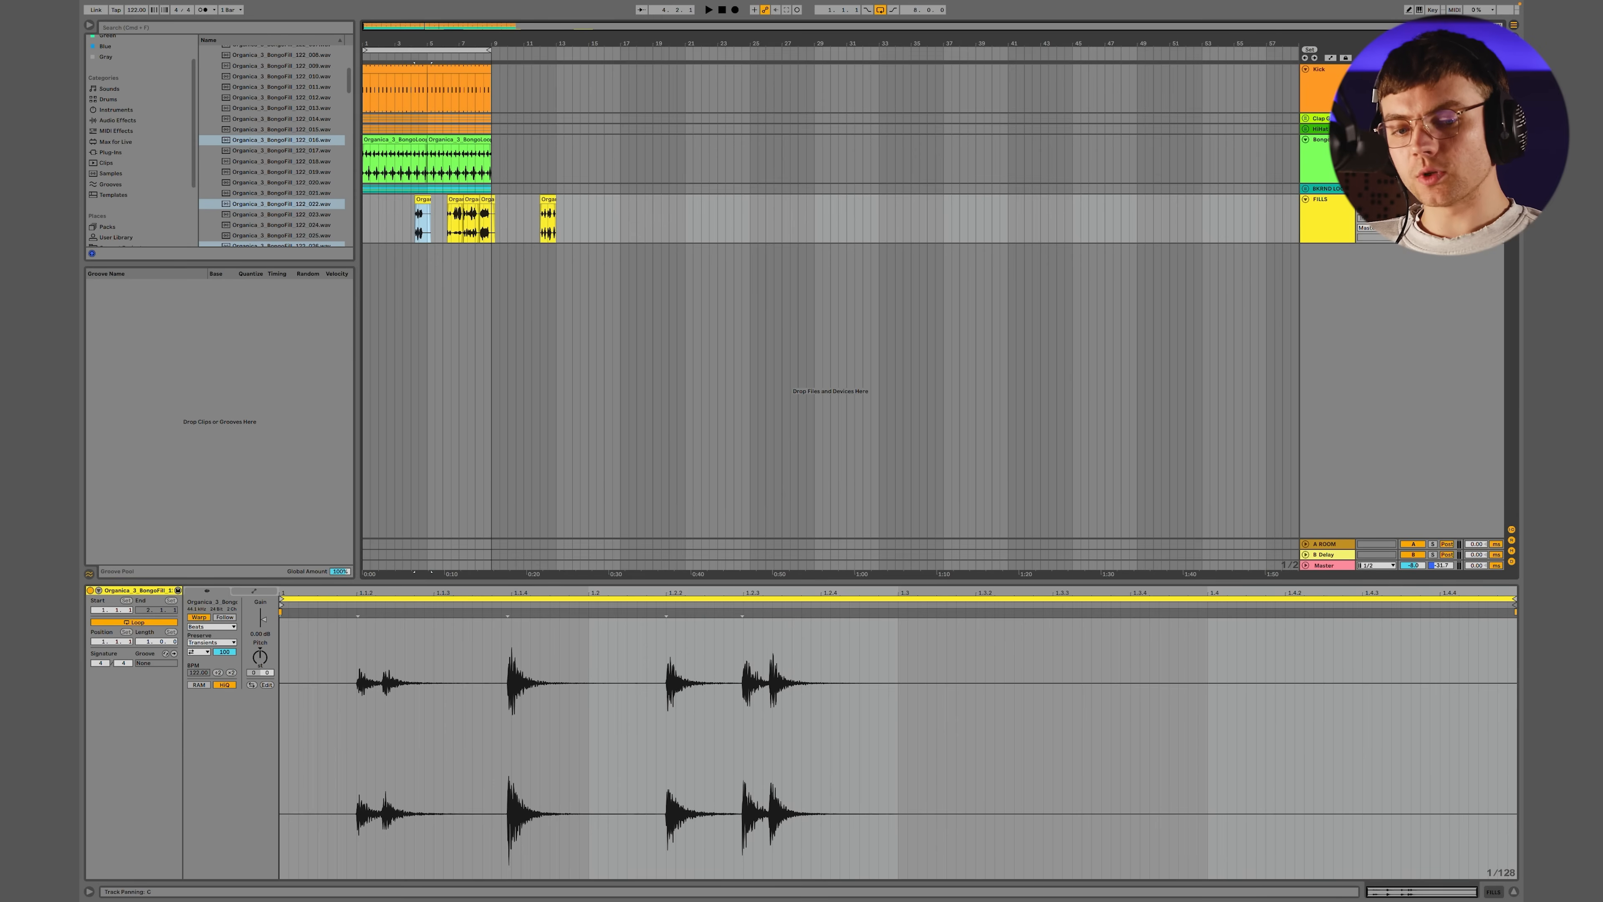
pyautogui.moveTo(588, 218)
pyautogui.mouseDown()
pyautogui.moveTo(447, 214)
pyautogui.moveTo(604, 199)
pyautogui.mouseUp()
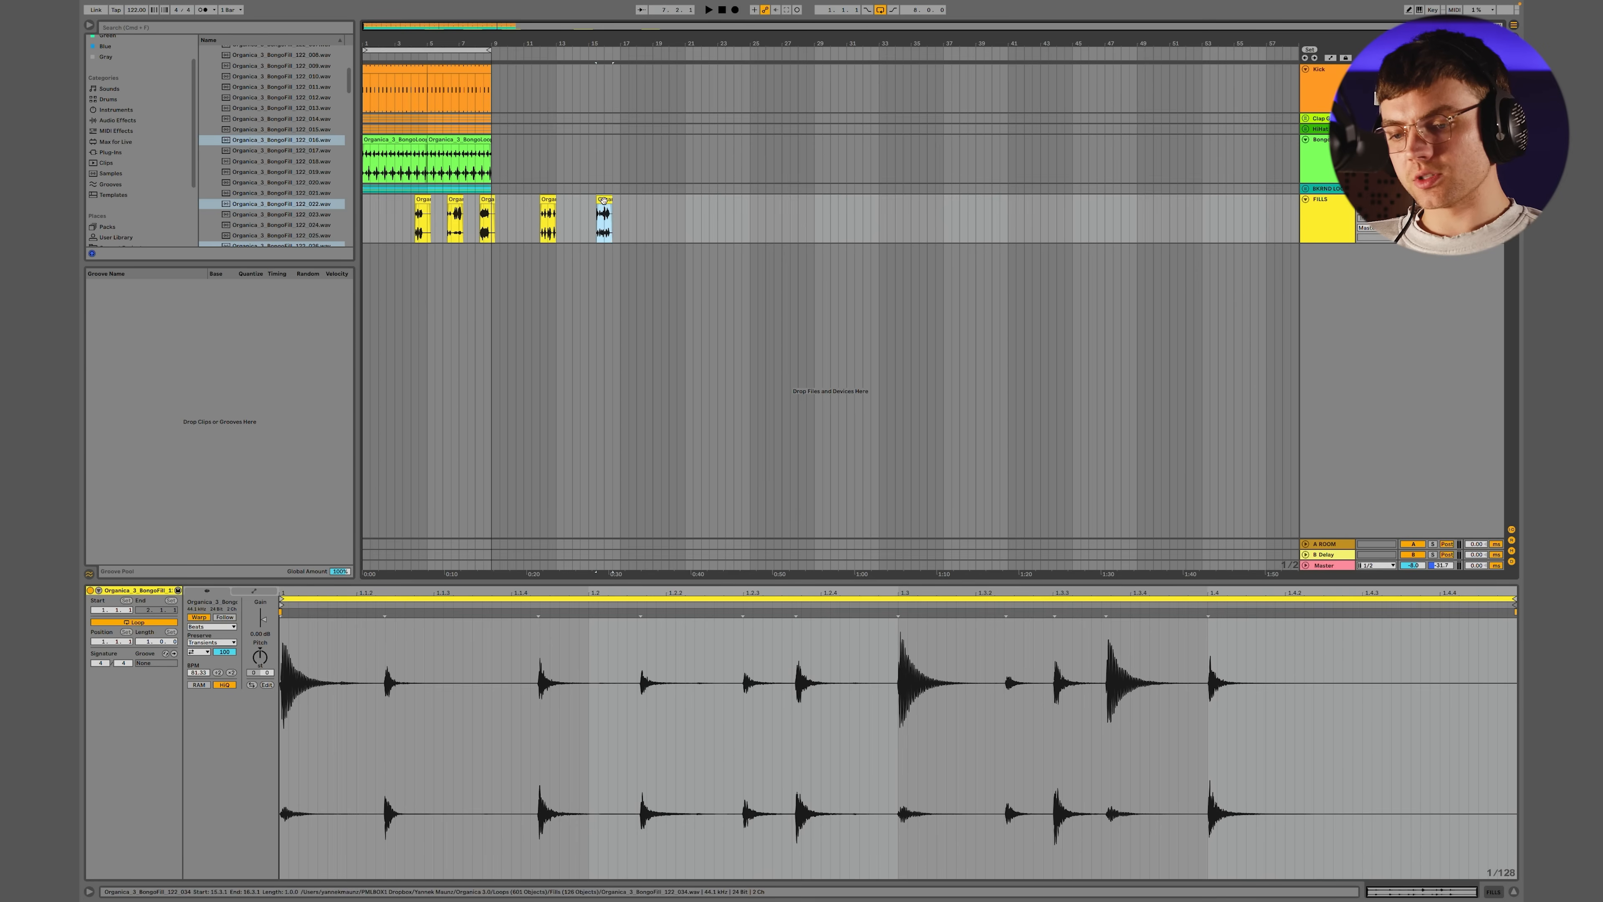
pyautogui.click(483, 200)
pyautogui.moveTo(484, 200)
pyautogui.mouseDown()
pyautogui.moveTo(513, 199)
pyautogui.moveTo(455, 200)
pyautogui.moveTo(483, 200)
pyautogui.mouseUp()
# Play the eight-bar loop from the start and check the fills around bars 4 and 8
pyautogui.click(419, 51)
pyautogui.press('space')
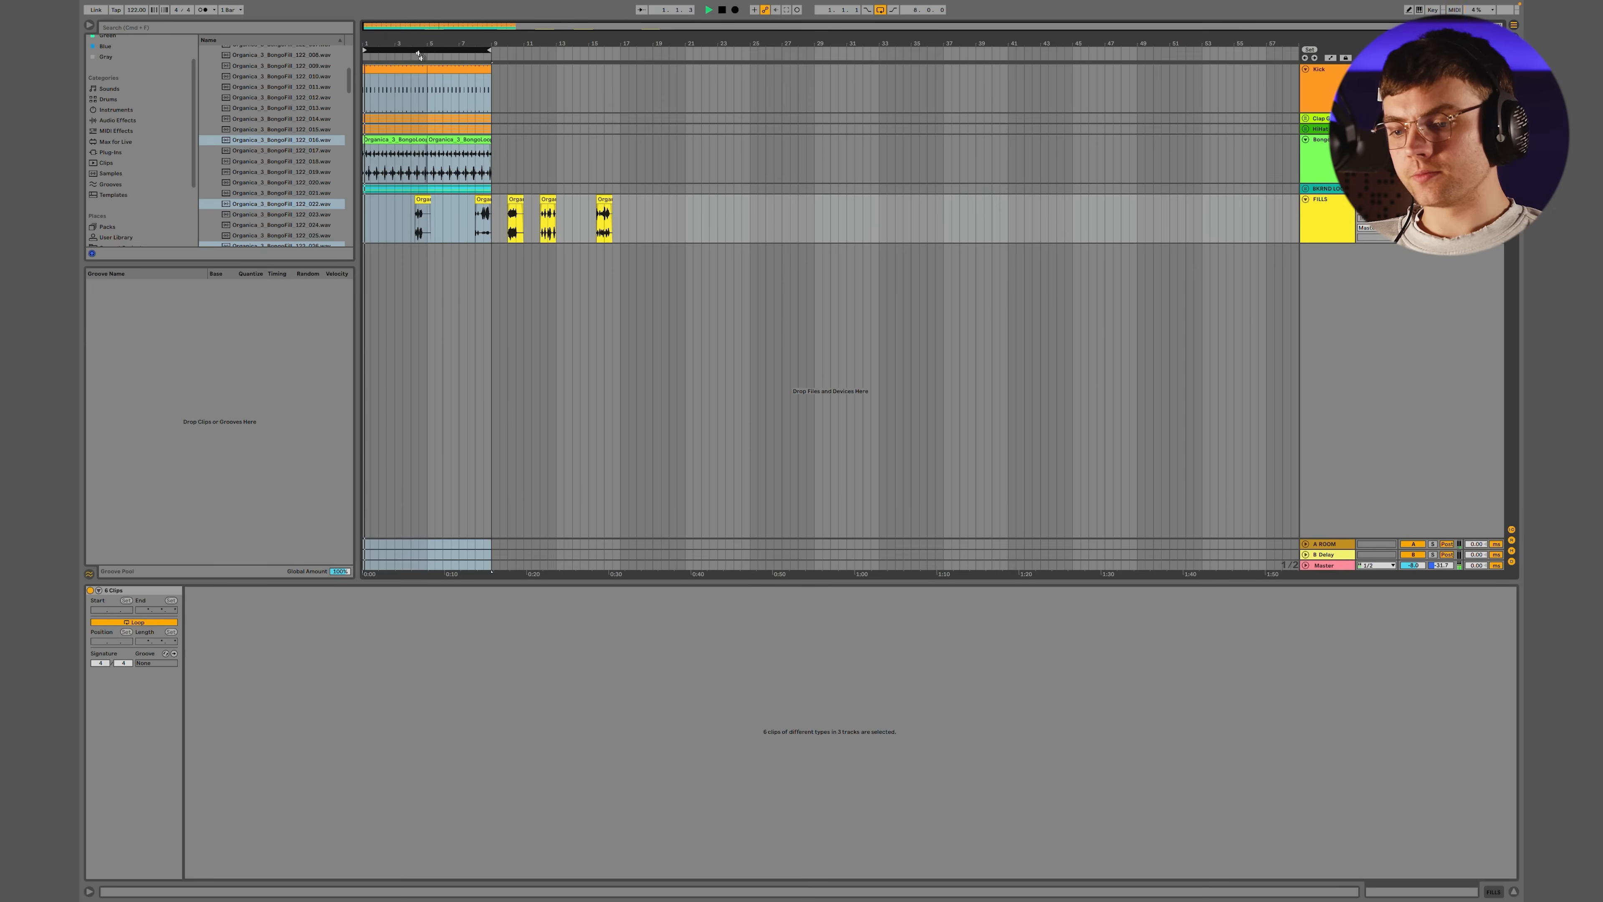
pyautogui.press('z')
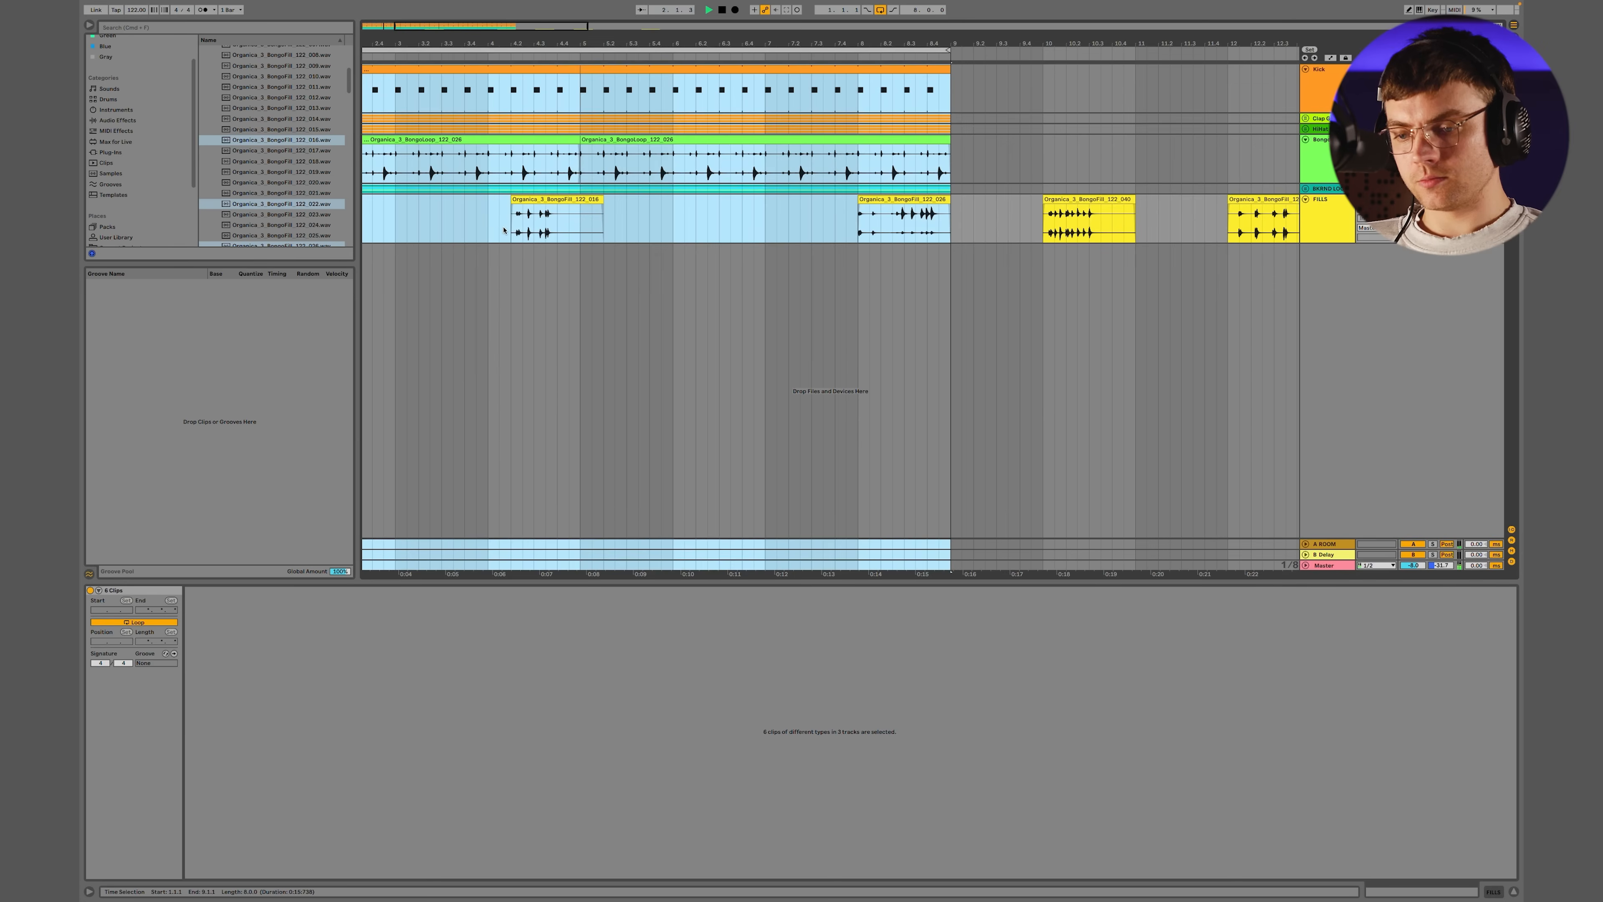
pyautogui.click(496, 230)
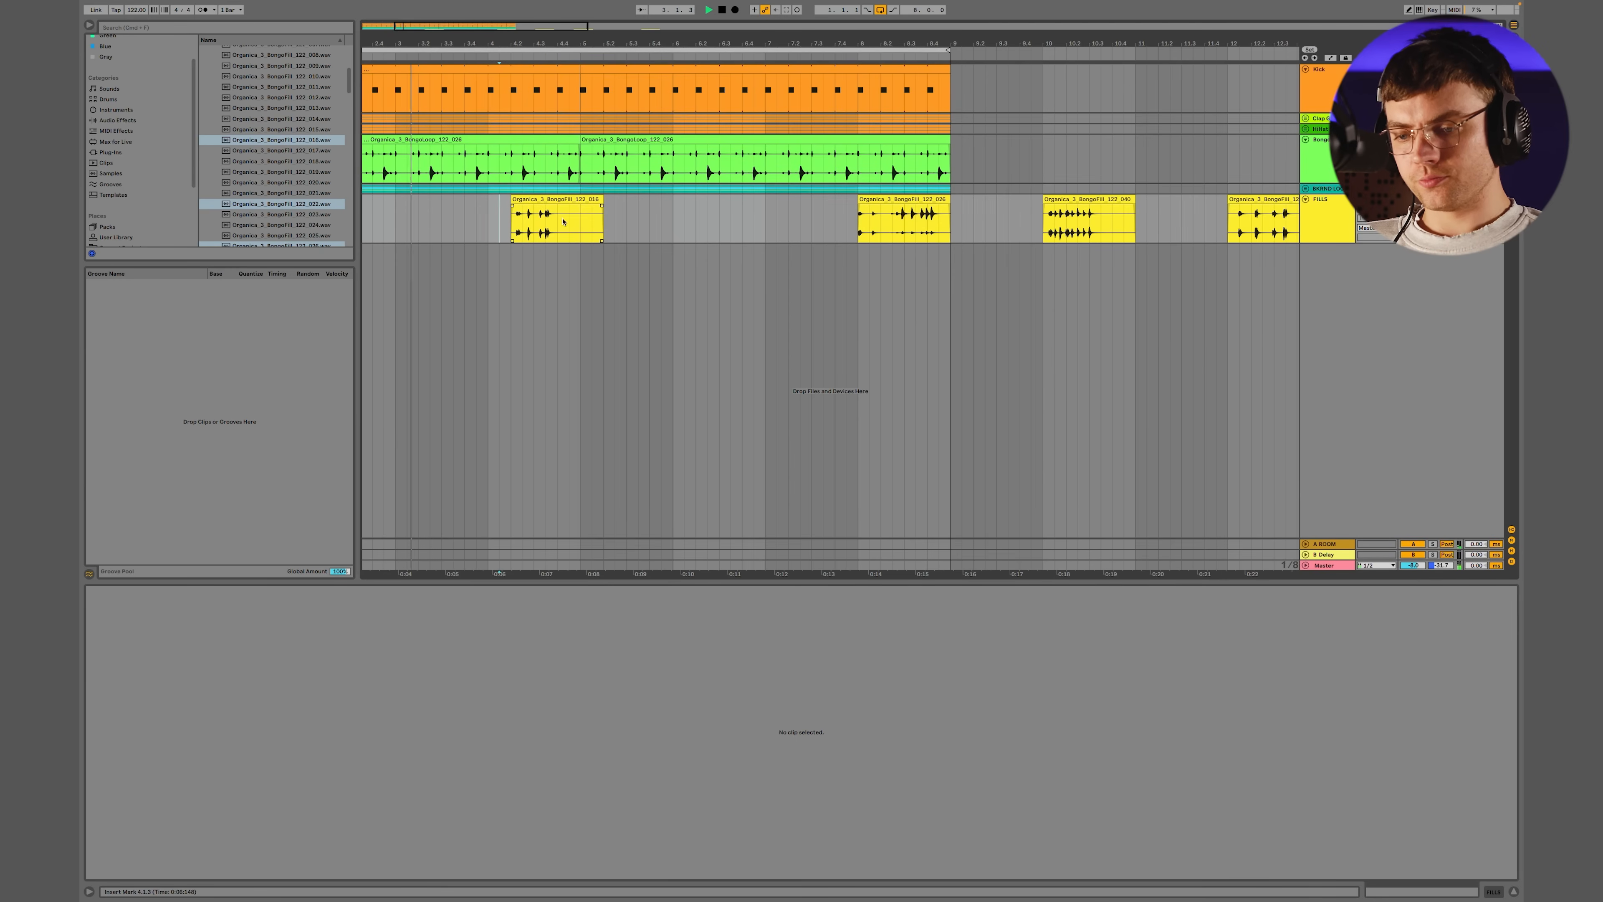
pyautogui.scroll(5, 552, 216)
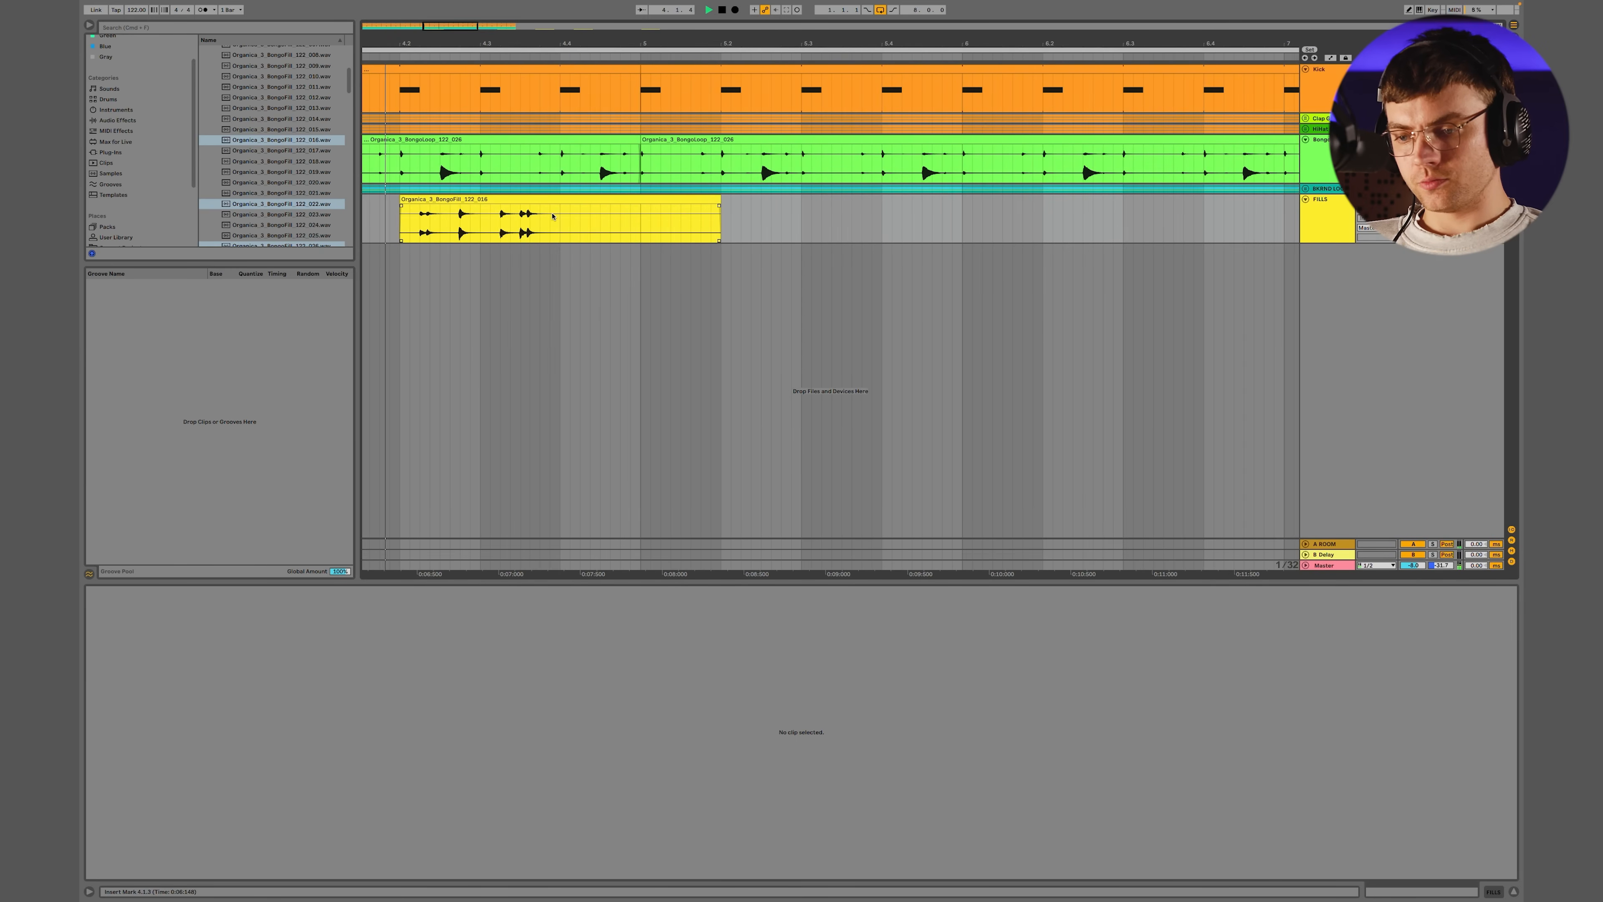
pyautogui.scroll(-5, 552, 216)
pyautogui.scroll(-6, 552, 216)
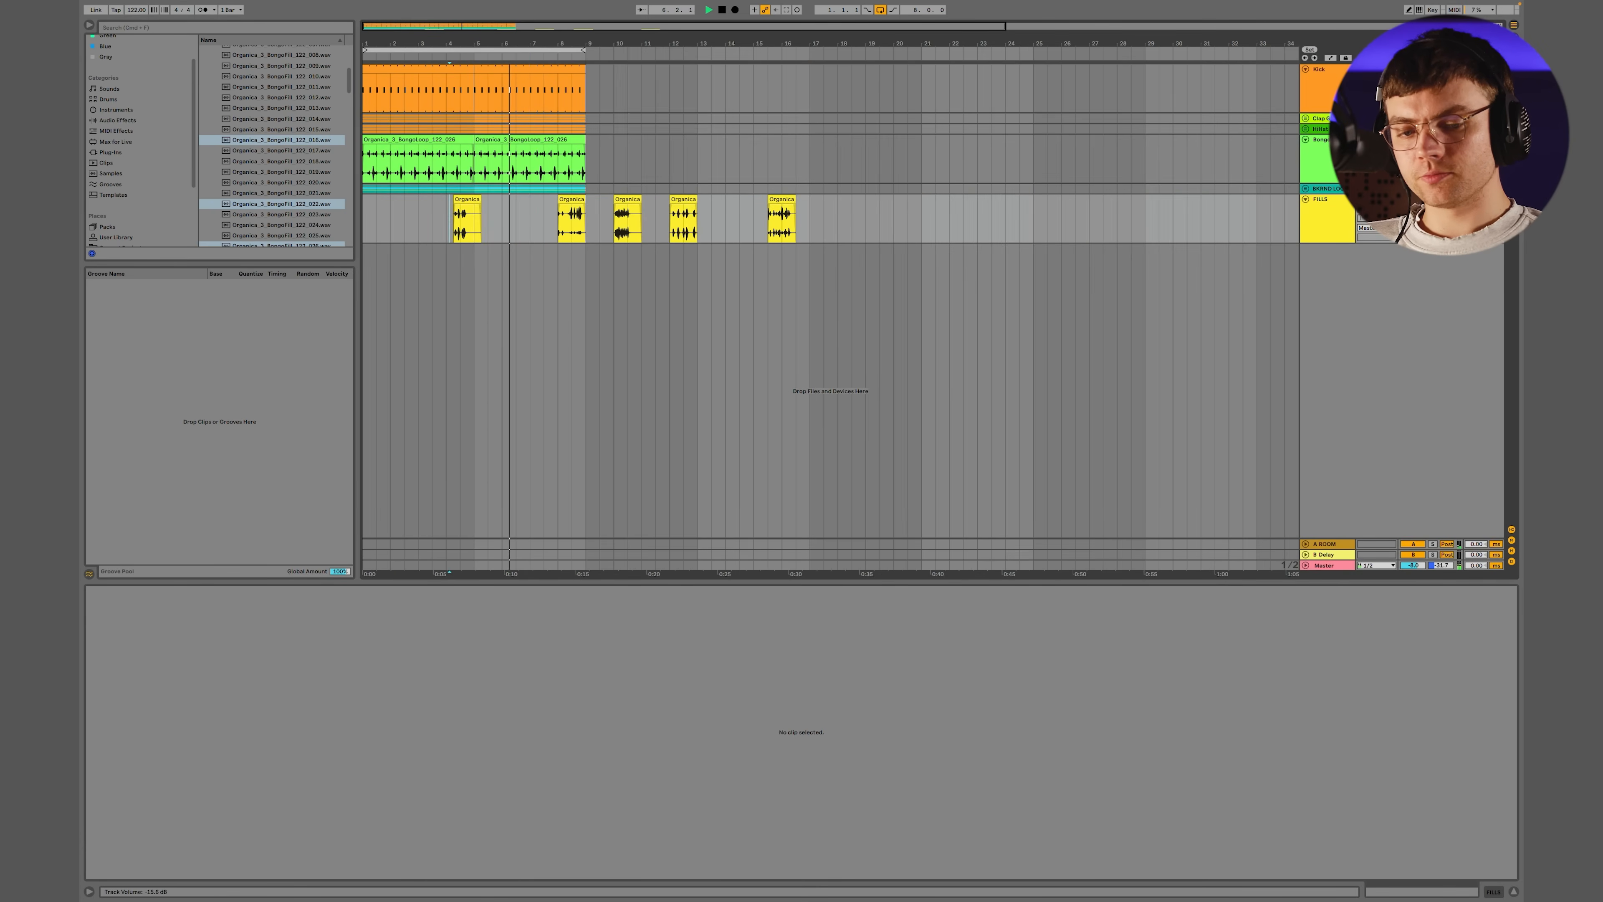
pyautogui.click(571, 218)
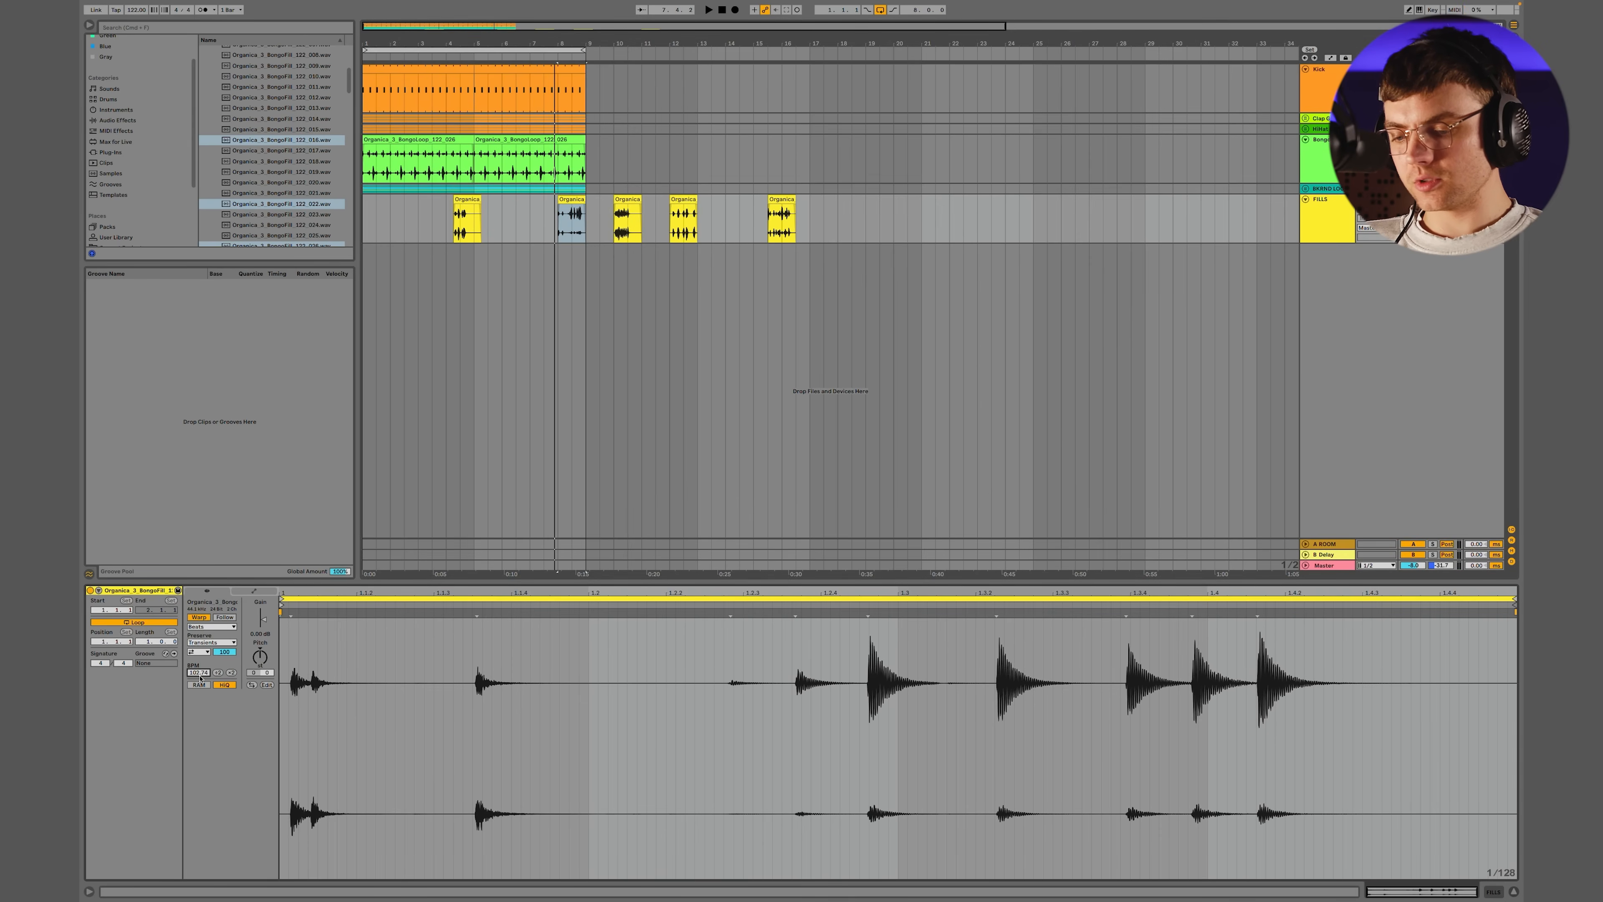
# Replace the fill in bar 4 with fill 040 and start it at 4.3 during playback
pyautogui.press('Return')
pyautogui.press('space')
pyautogui.scroll(8, 561, 242)
pyautogui.scroll(-10, 561, 243)
pyautogui.moveTo(514, 197); pyautogui.dragTo(421, 199)
pyautogui.scroll(7, 423, 206)
pyautogui.scroll(3, 423, 206)
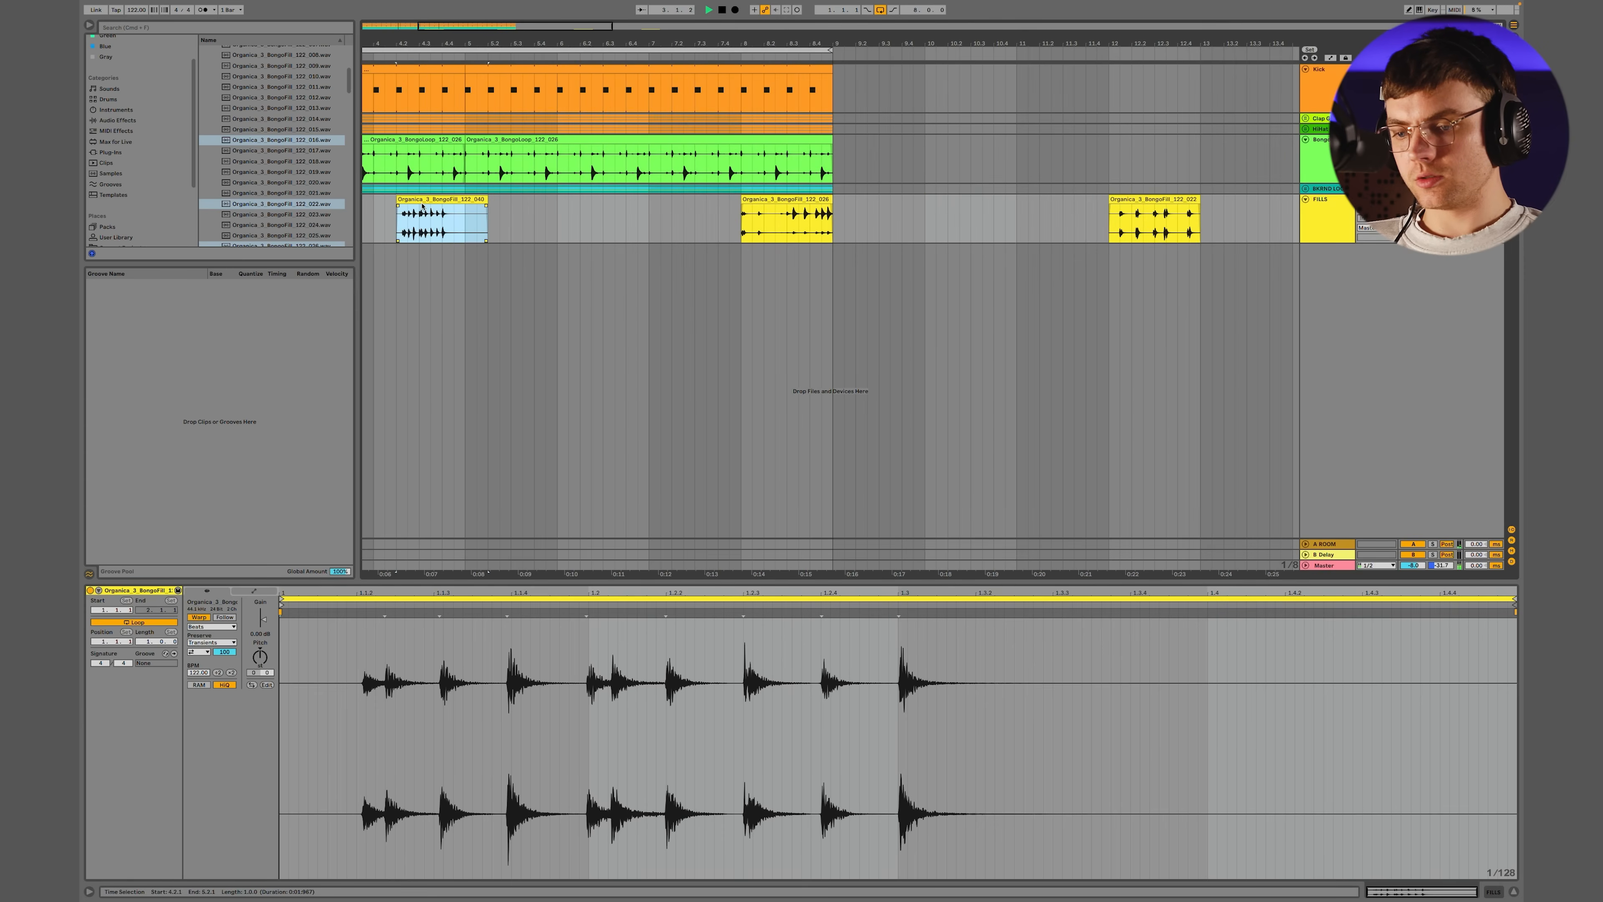
pyautogui.moveTo(416, 195); pyautogui.dragTo(440, 197)
pyautogui.scroll(-5, 448, 209)
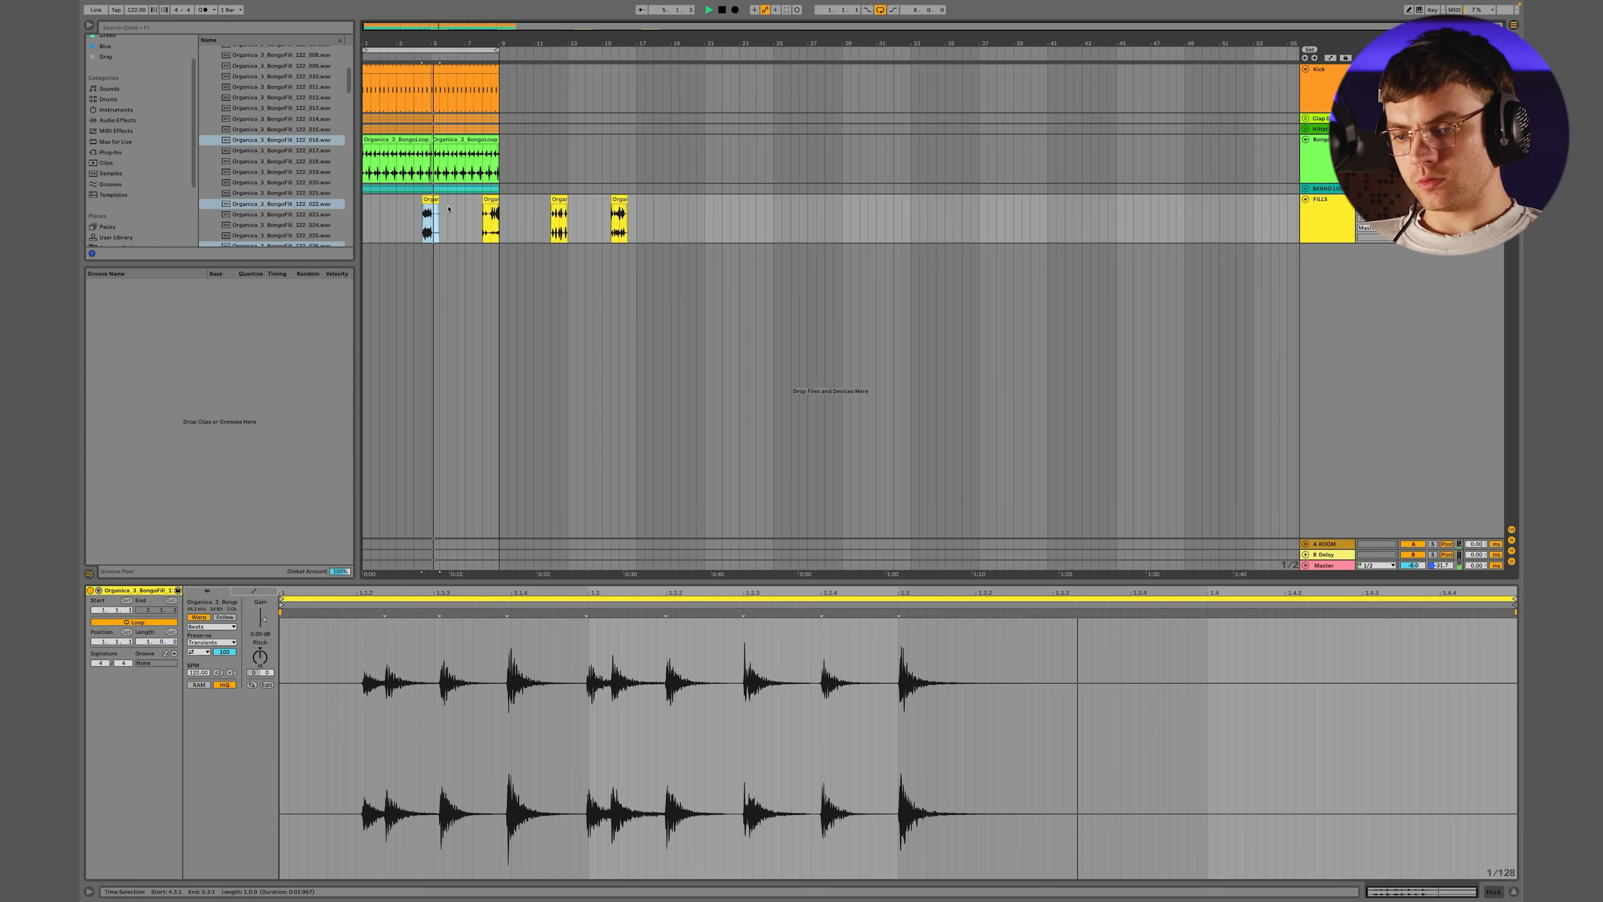
pyautogui.scroll(-1, 449, 209)
# Duplicate the FILLS track and move the two parked fills onto the lower copy, one at bar 8 and fill 034 at 4.3
pyautogui.click(1326, 225)
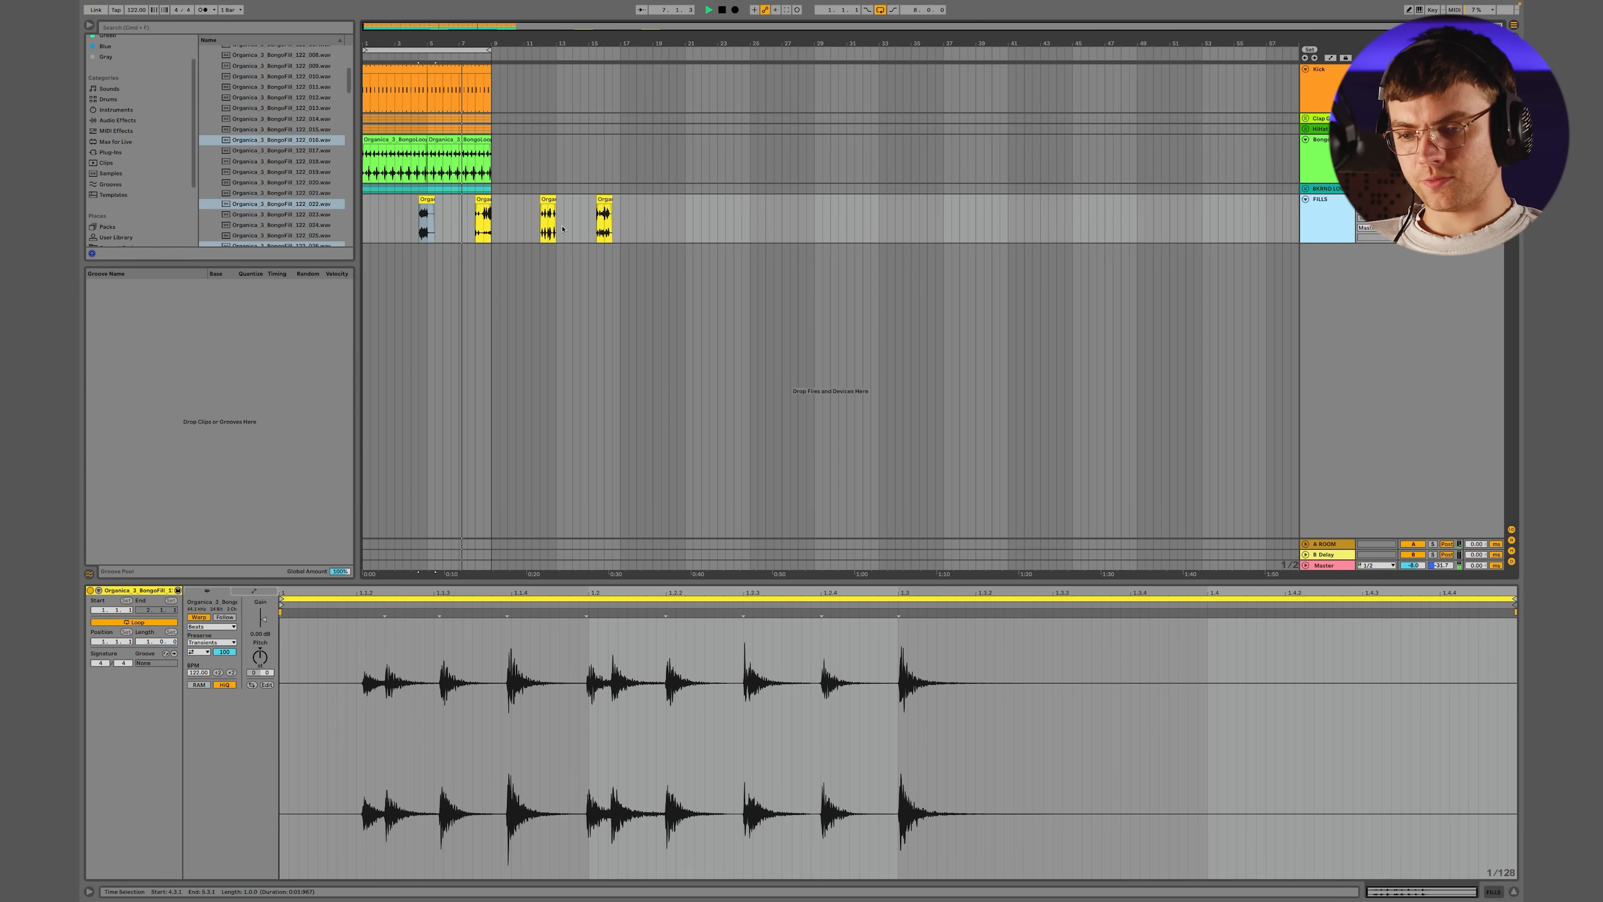
pyautogui.moveTo(483, 215); pyautogui.dragTo(485, 268)
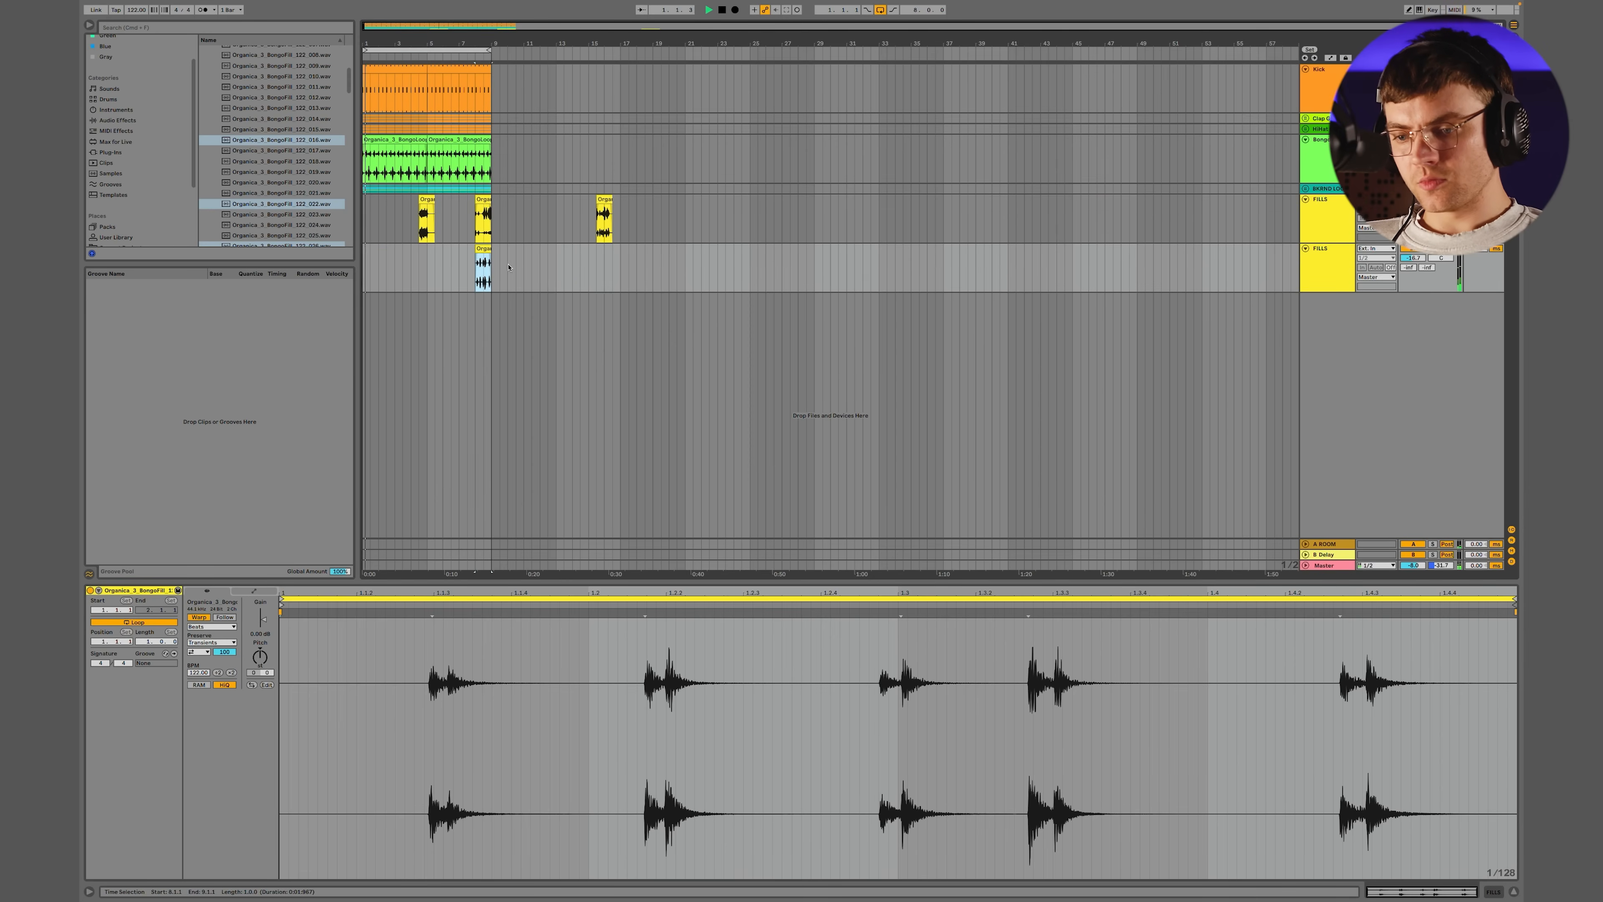
pyautogui.moveTo(604, 199); pyautogui.dragTo(429, 280)
# On the lower FILLS track, cut the first fill off at bar 5 and deactivate the bar 8 fill
pyautogui.scroll(5, 429, 279)
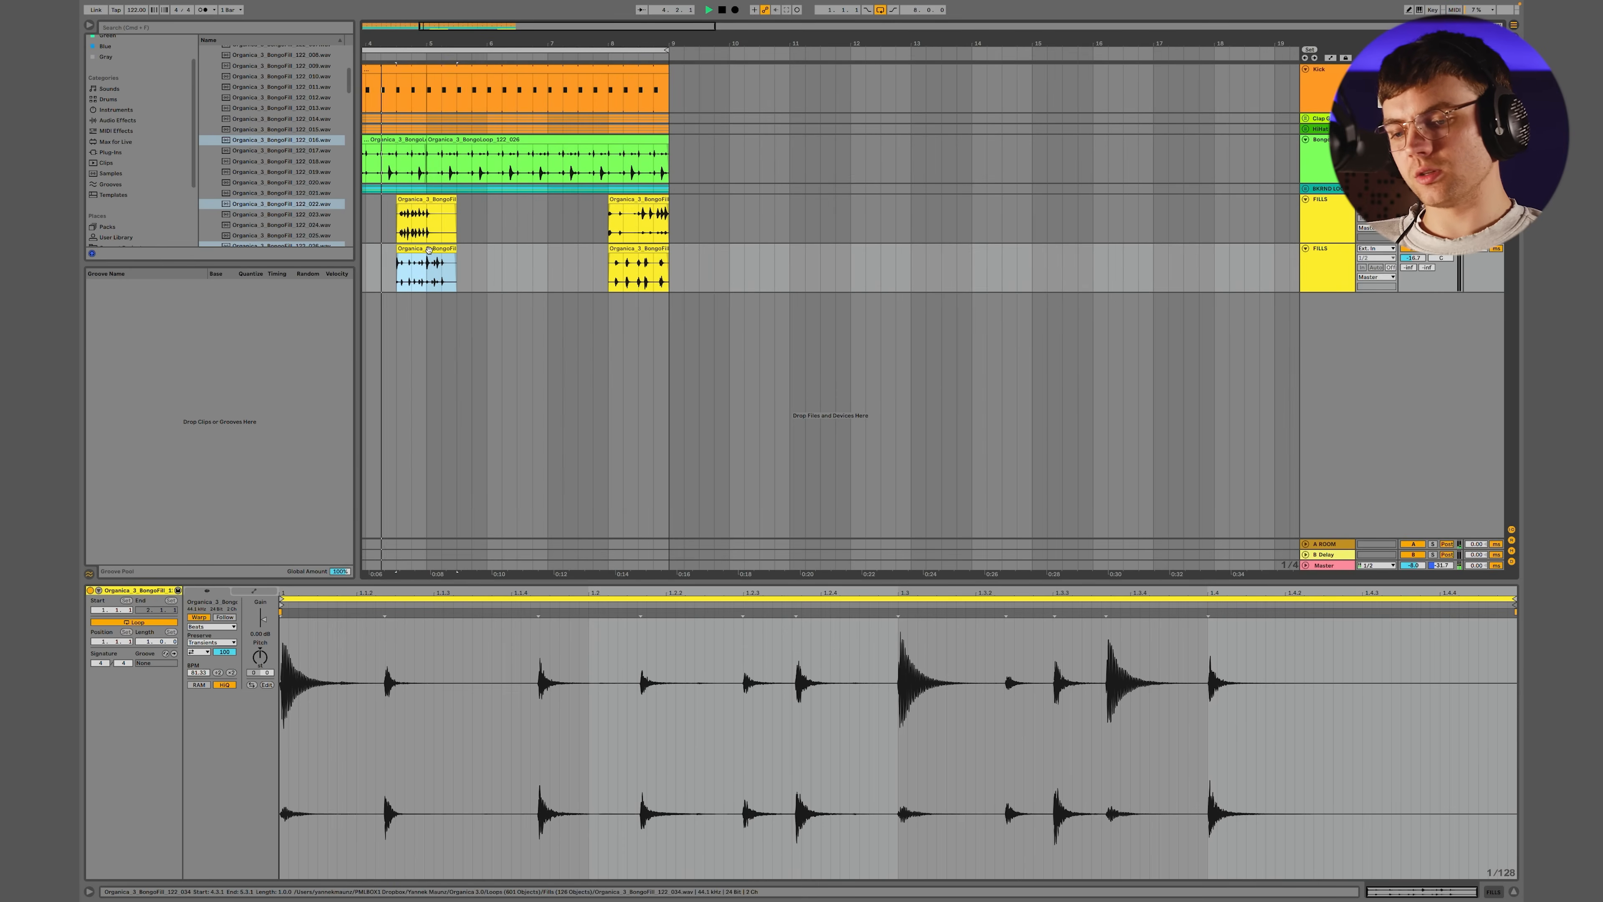
pyautogui.hscroll(-1, 430, 251)
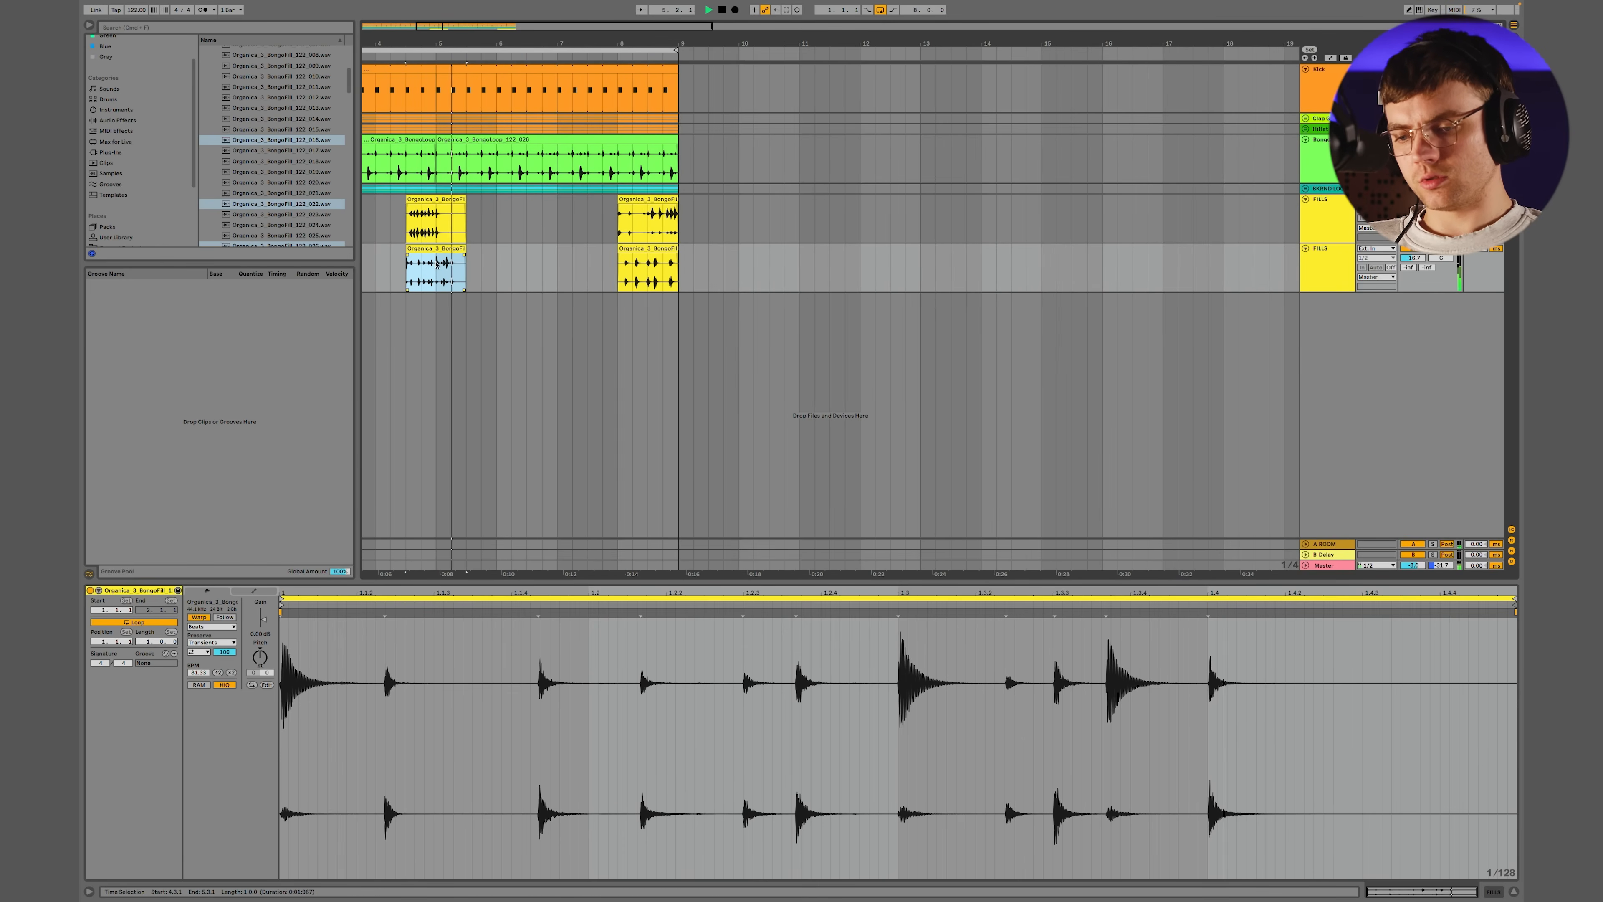
pyautogui.moveTo(436, 265); pyautogui.dragTo(474, 264)
pyautogui.press('Delete')
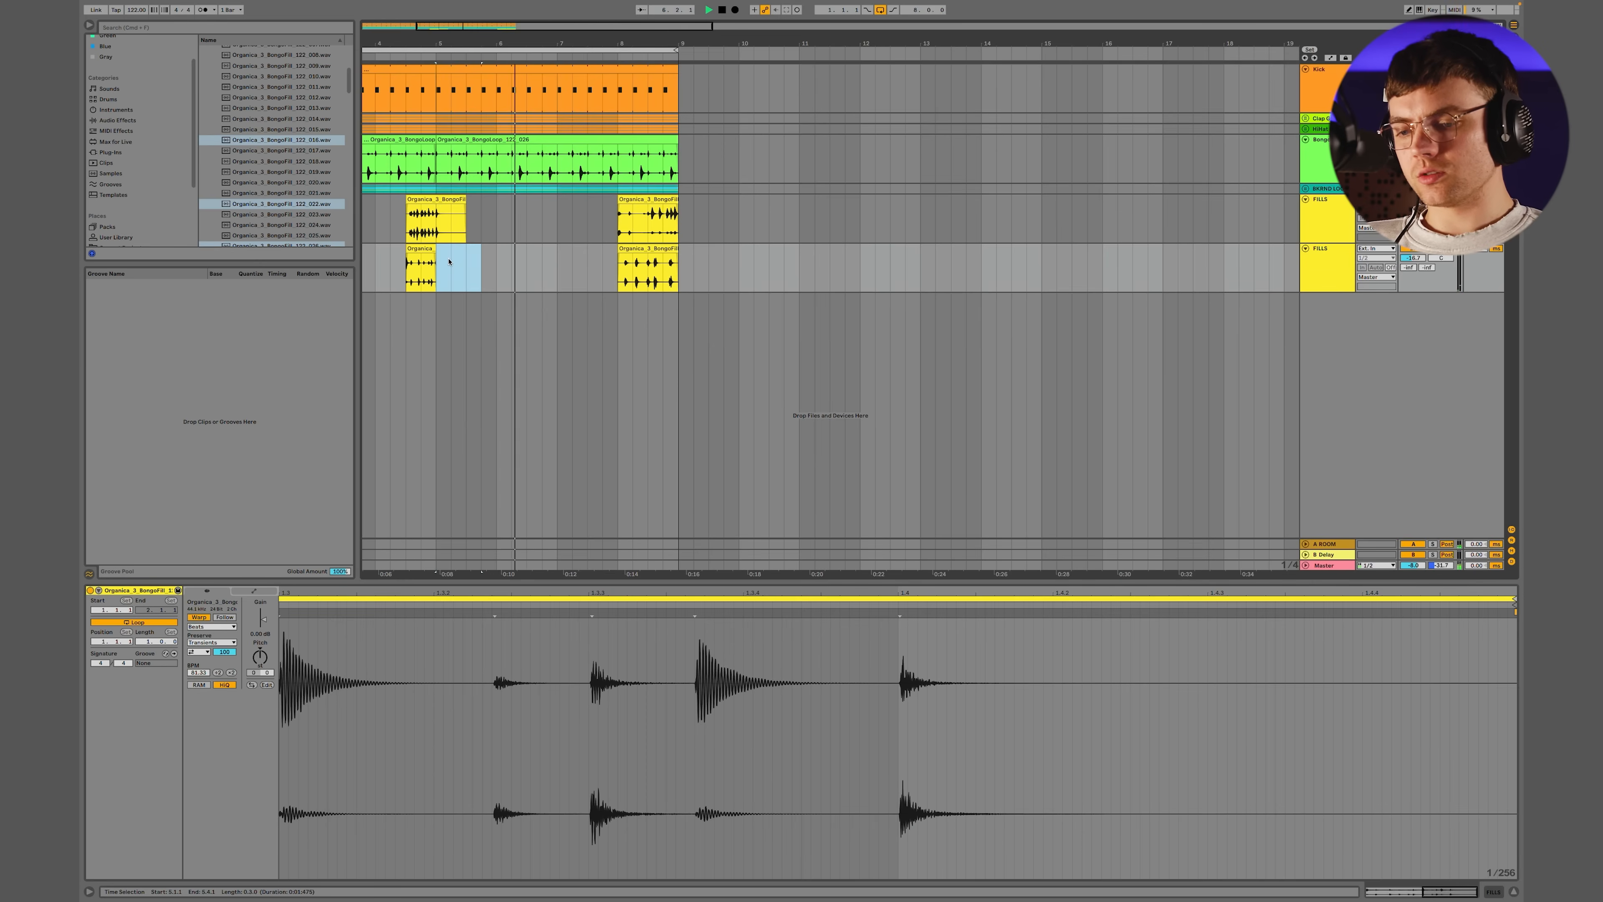
pyautogui.click(658, 250)
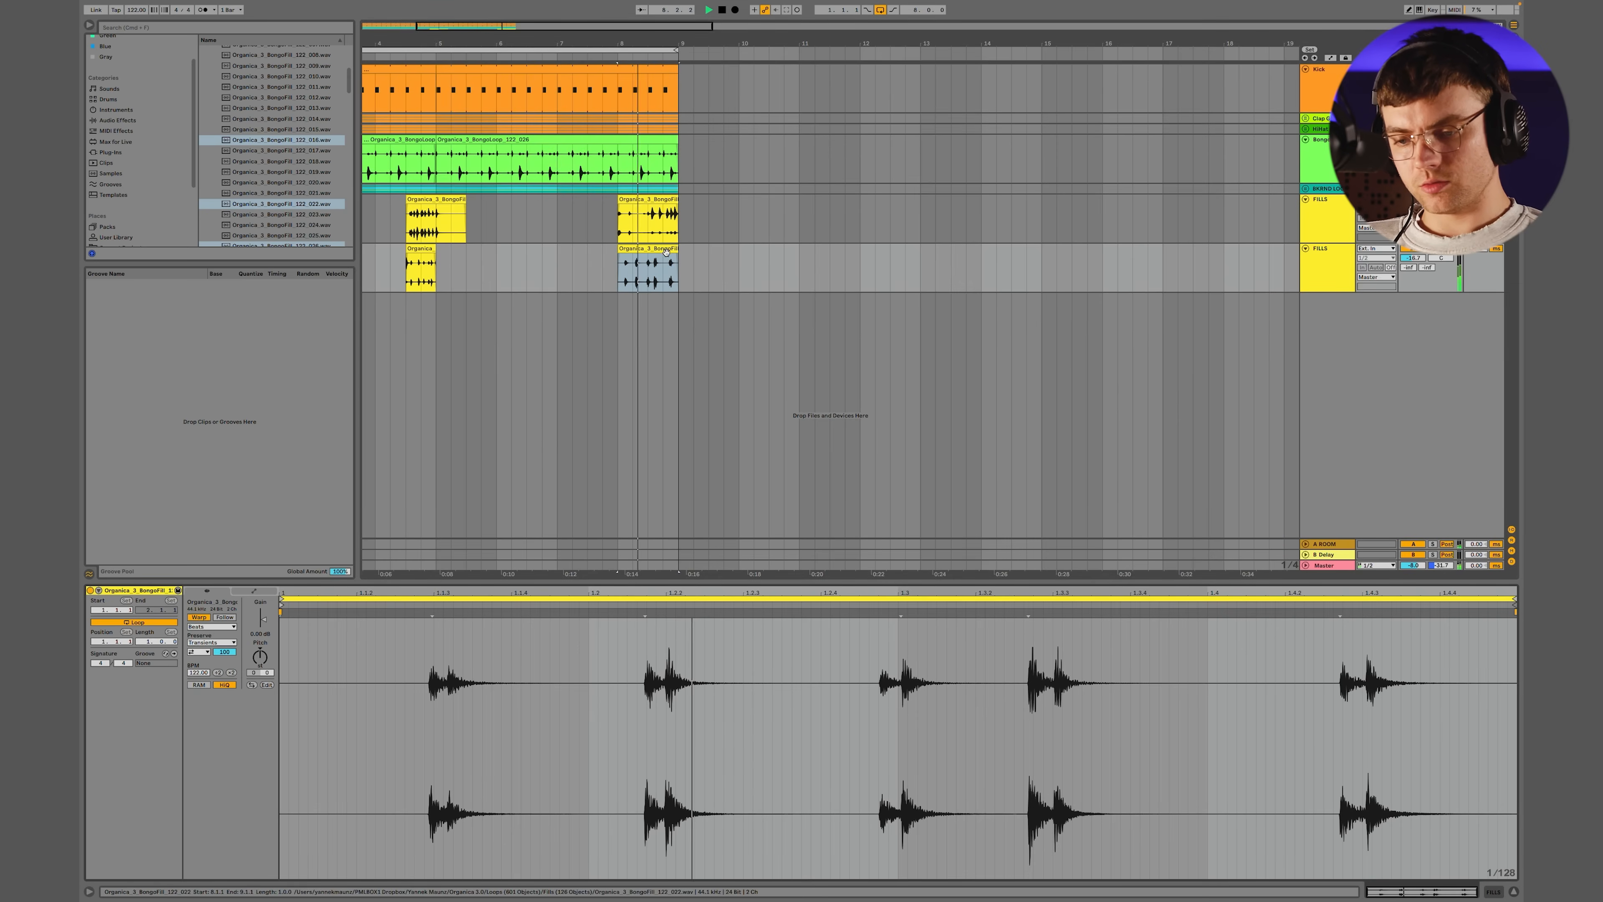
pyautogui.press('0')
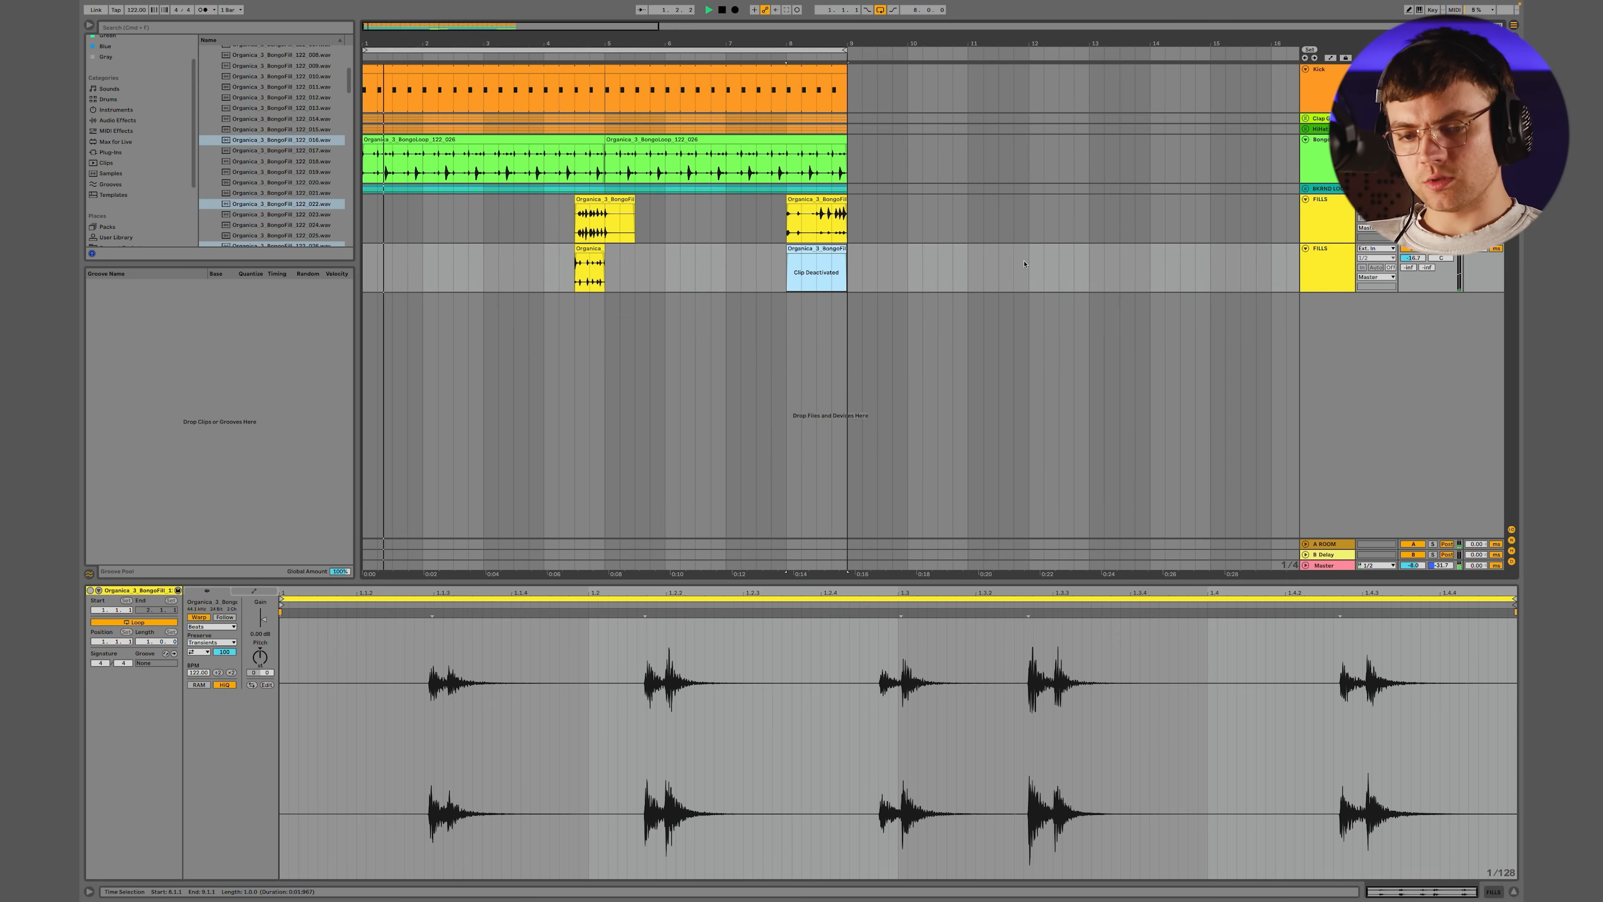
# Stop playback, group both FILLS tracks and name the group FILLS
pyautogui.press('space')
pyautogui.click(1328, 232)
pyautogui.keyDown('shift'); pyautogui.click(1326, 266); pyautogui.keyUp('shift')
pyautogui.press('super+g')
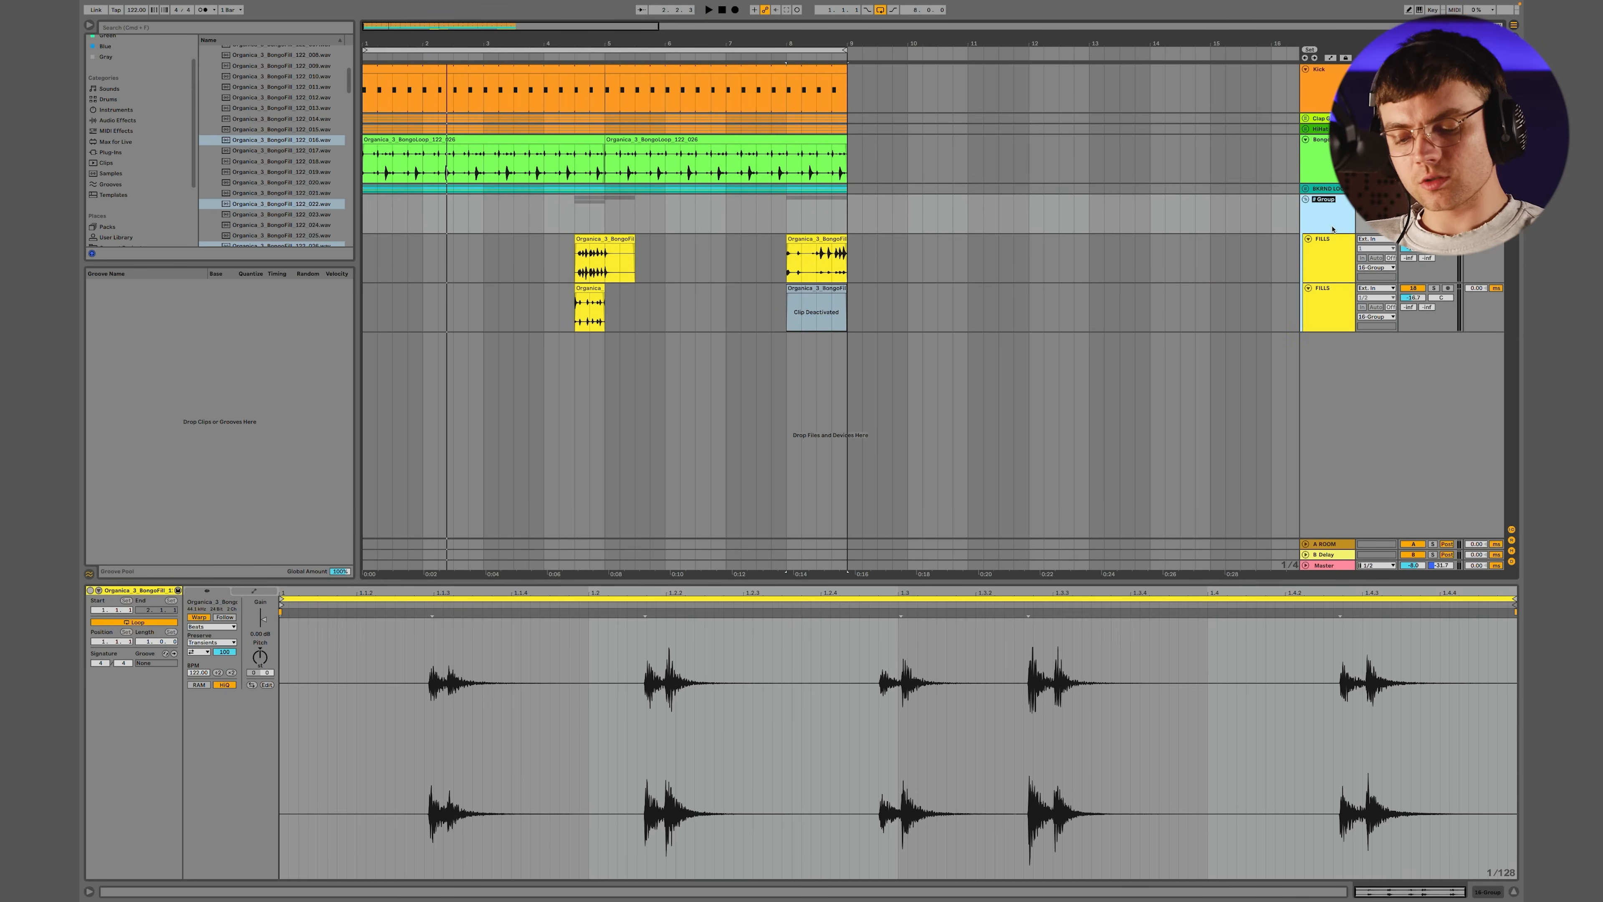
pyautogui.press('Return')
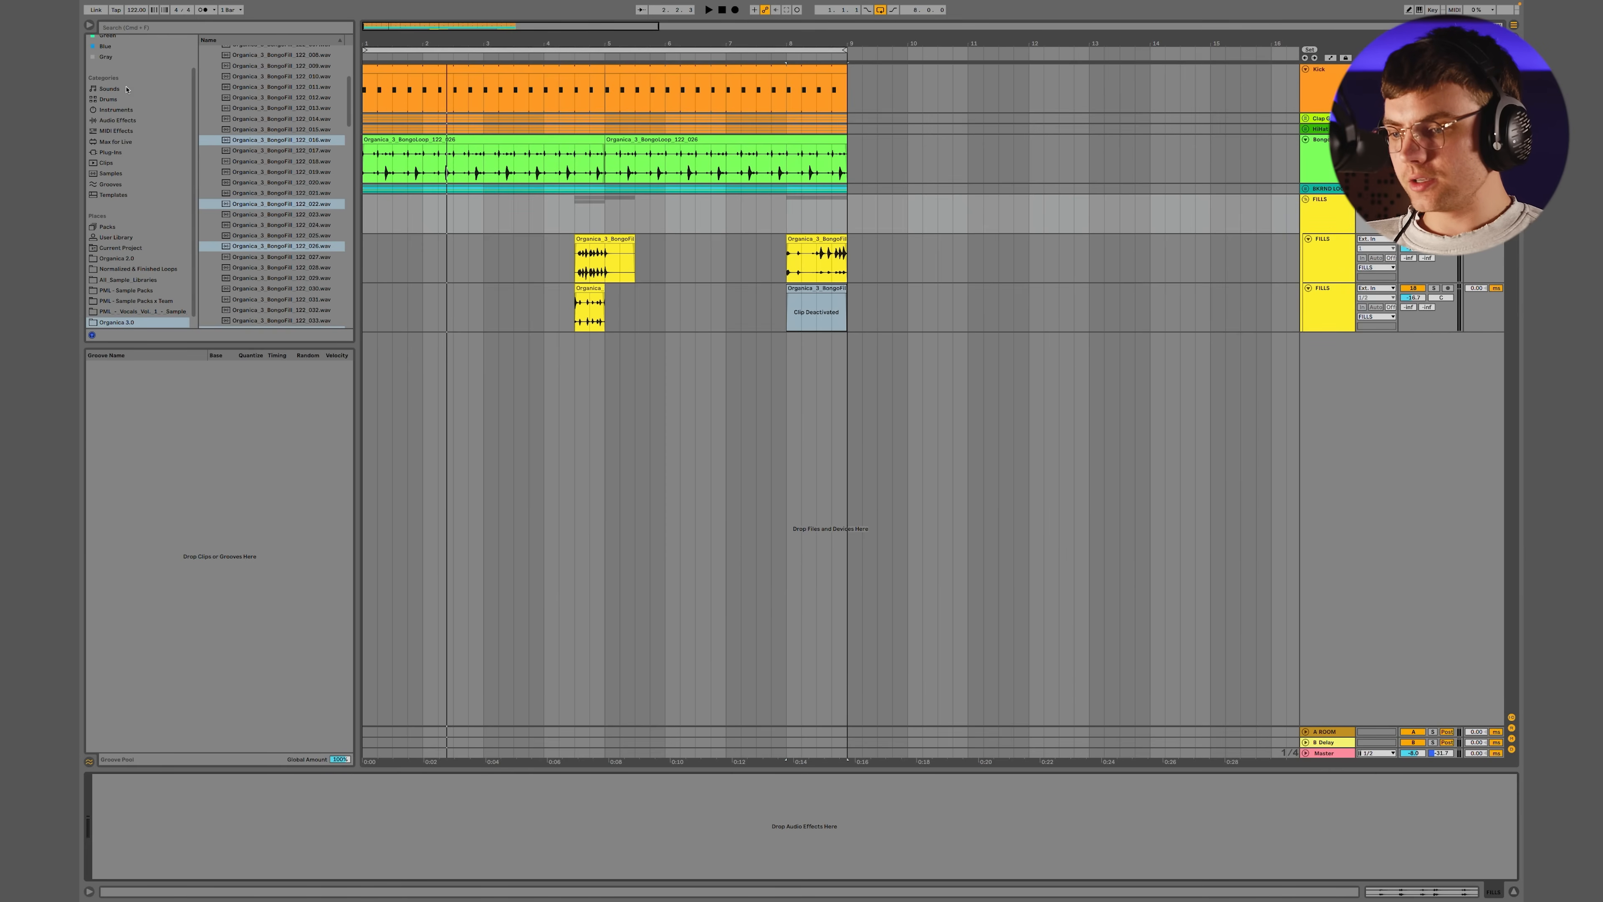
# Add the Echo effect to the FILLS group and lower its dry/wet mix while the loop plays
pyautogui.click(117, 120)
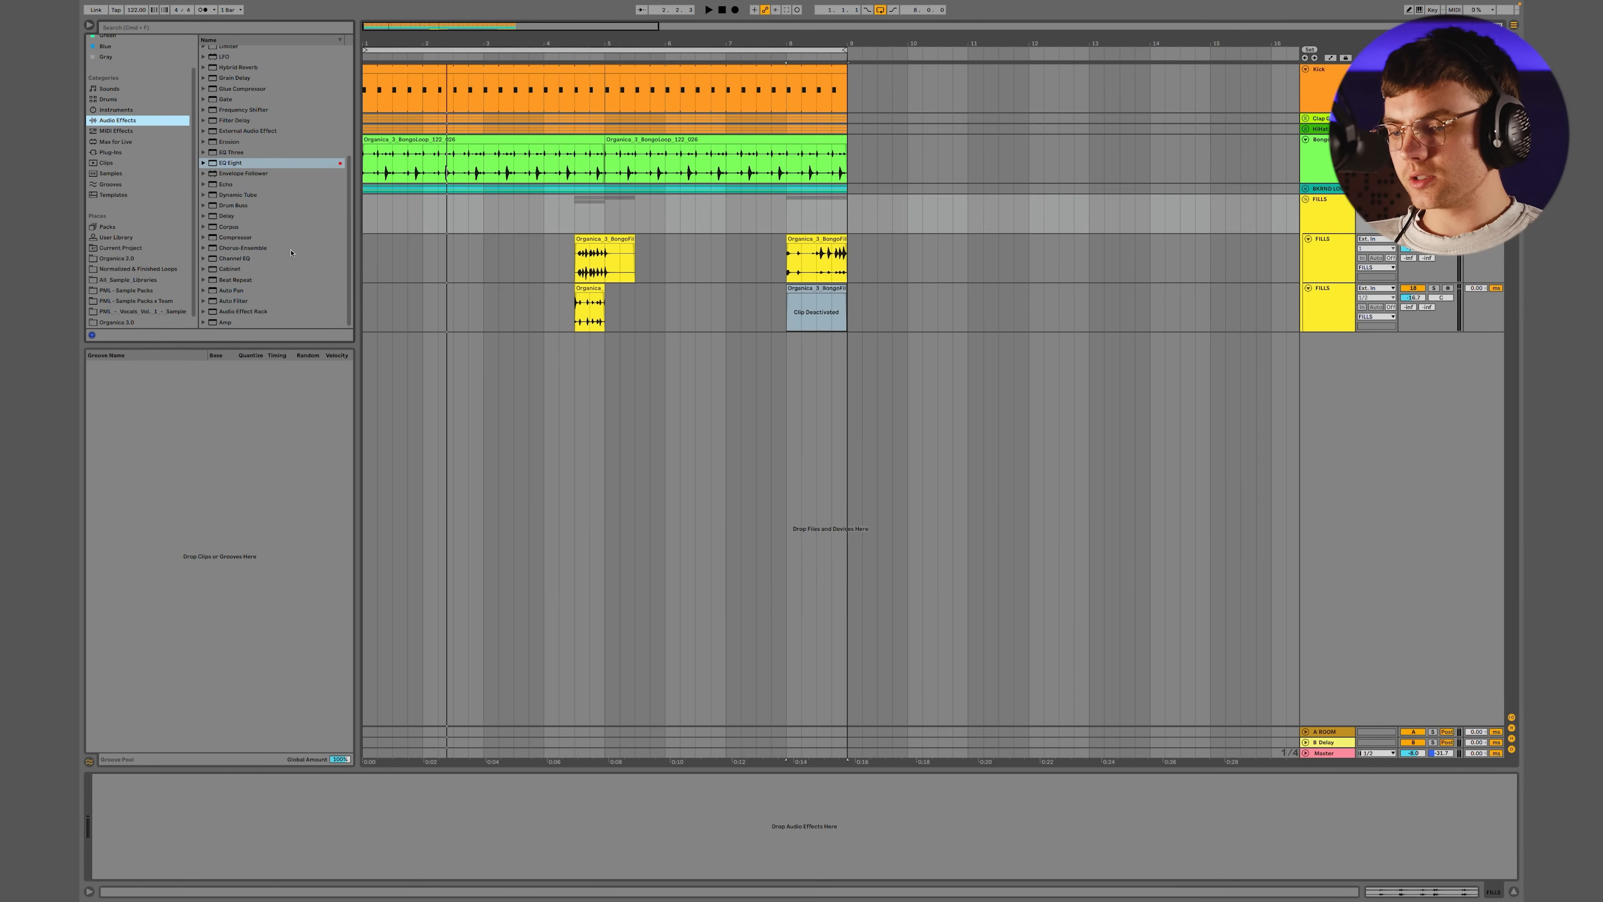
pyautogui.scroll(5, 291, 252)
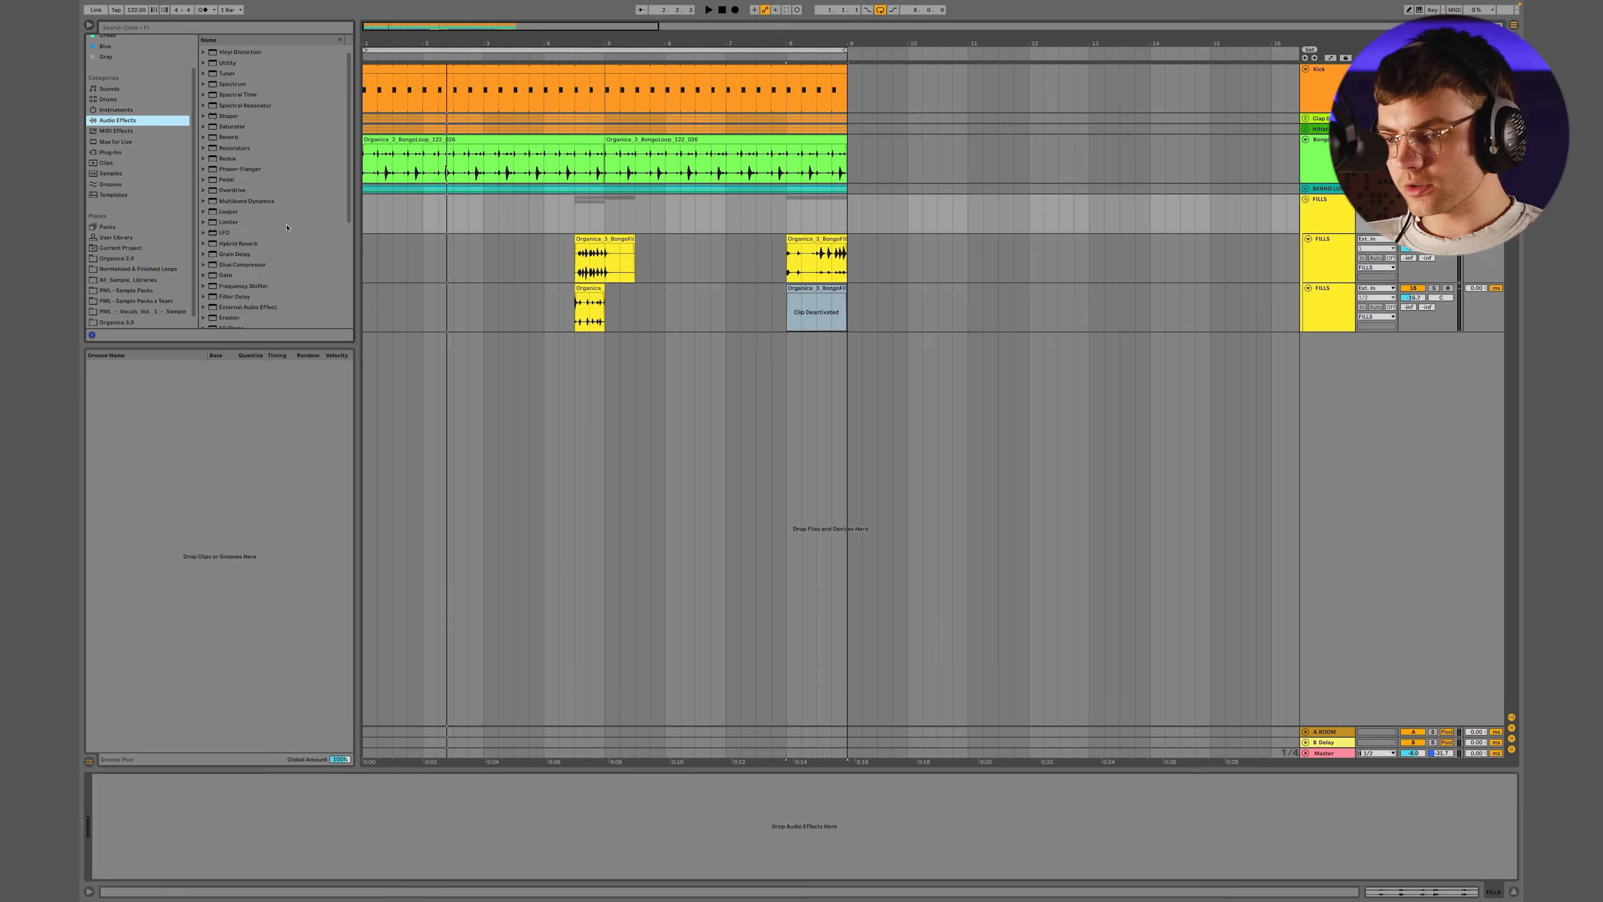
pyautogui.scroll(1, 277, 164)
pyautogui.scroll(-6, 278, 164)
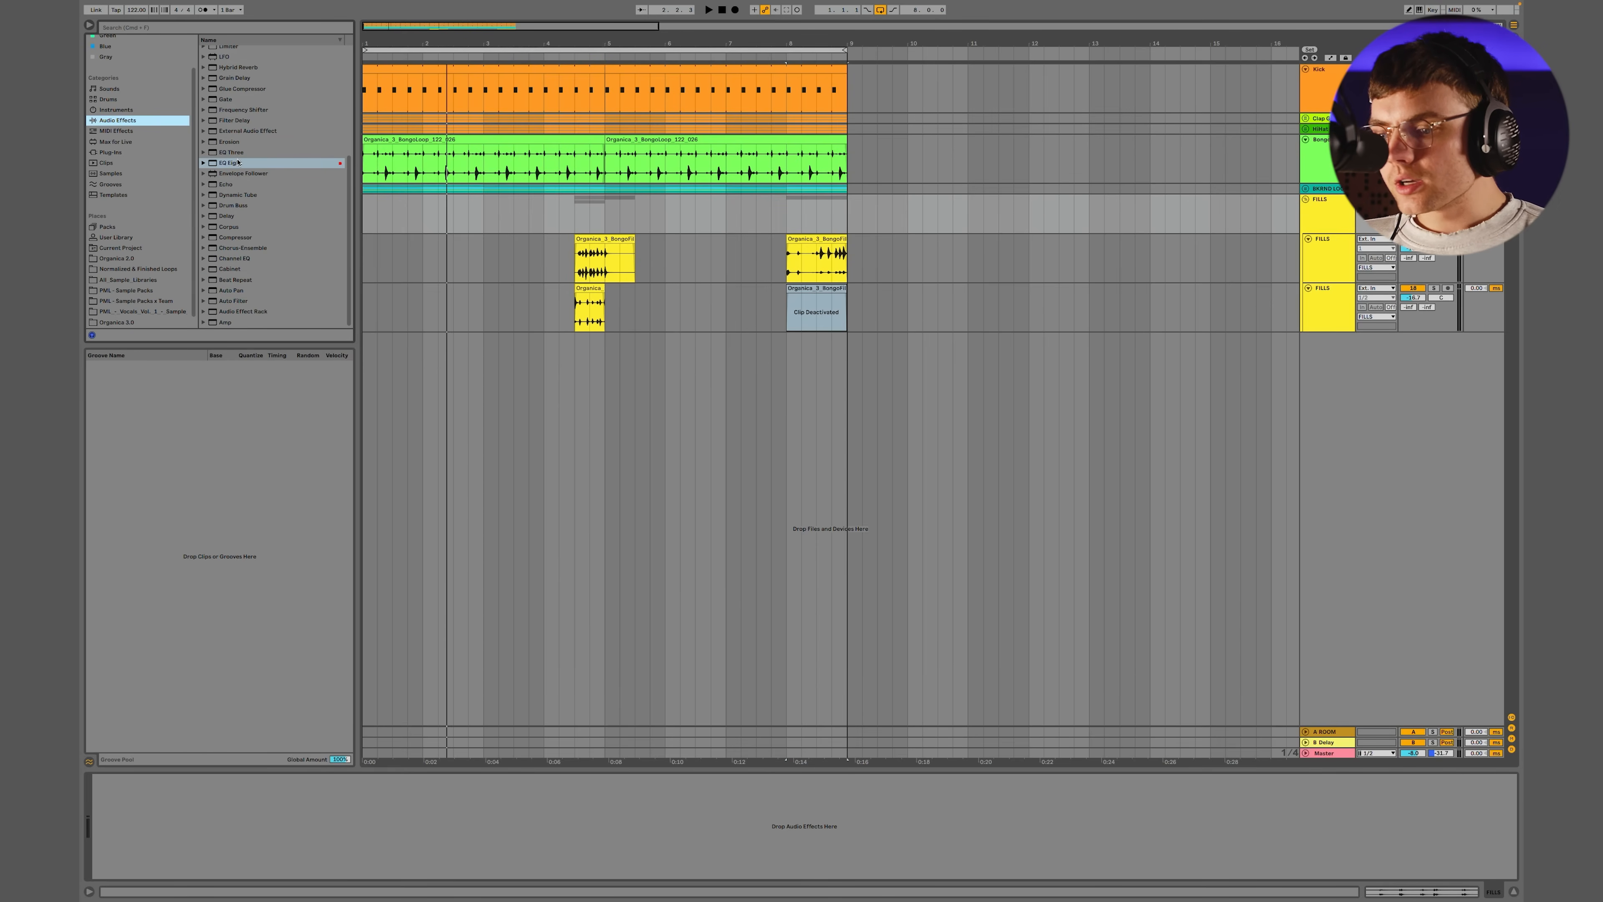
pyautogui.doubleClick(226, 184)
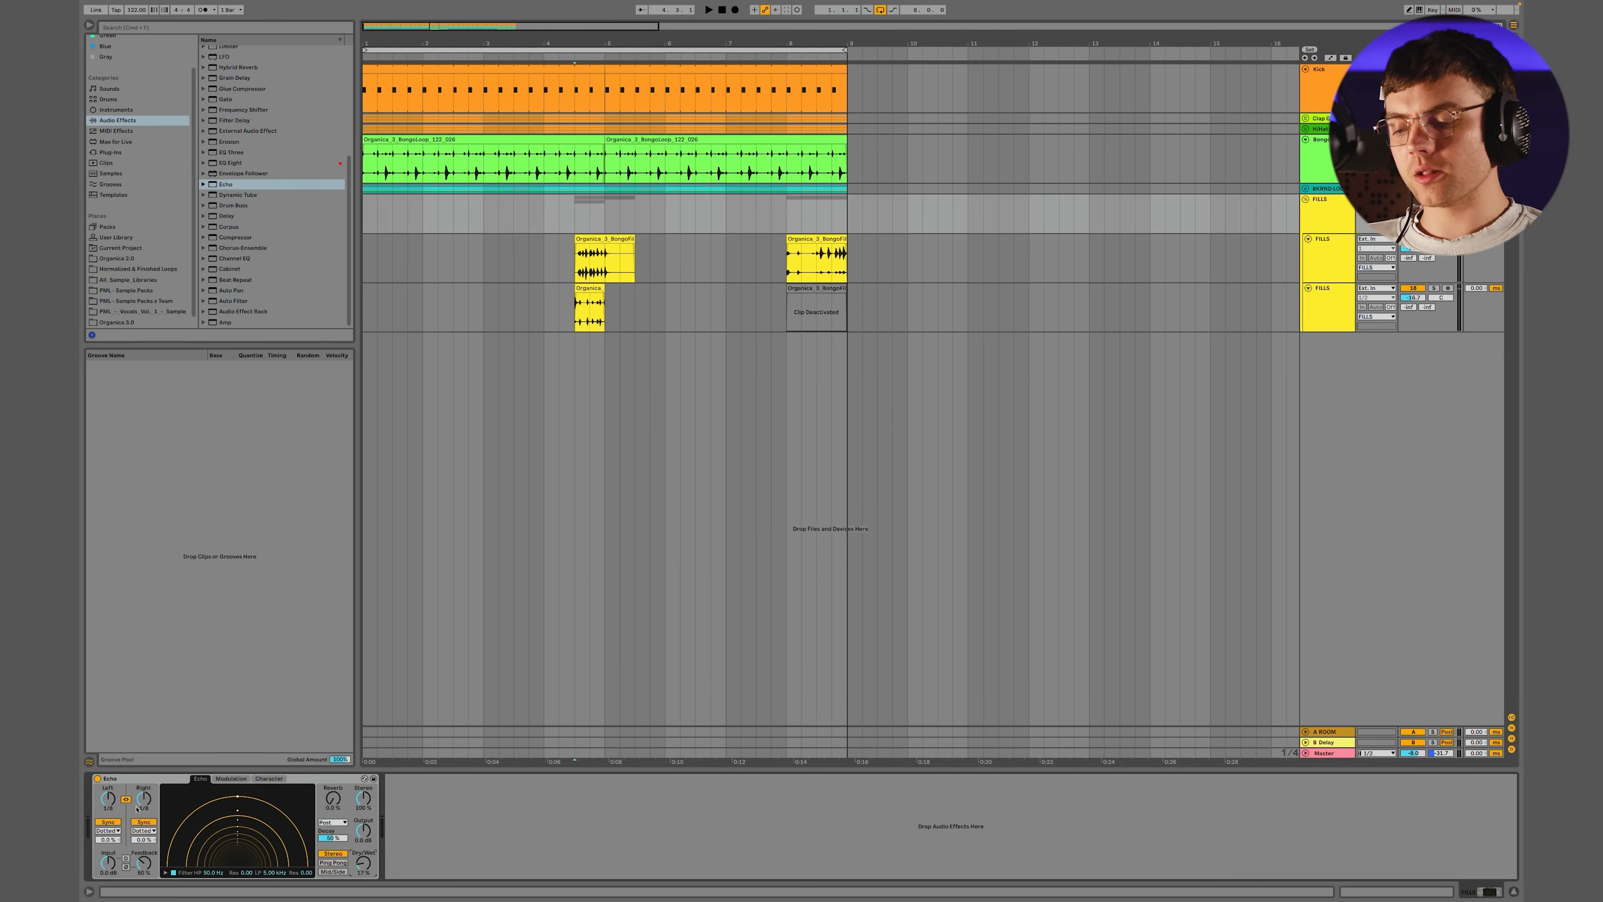
pyautogui.press('space')
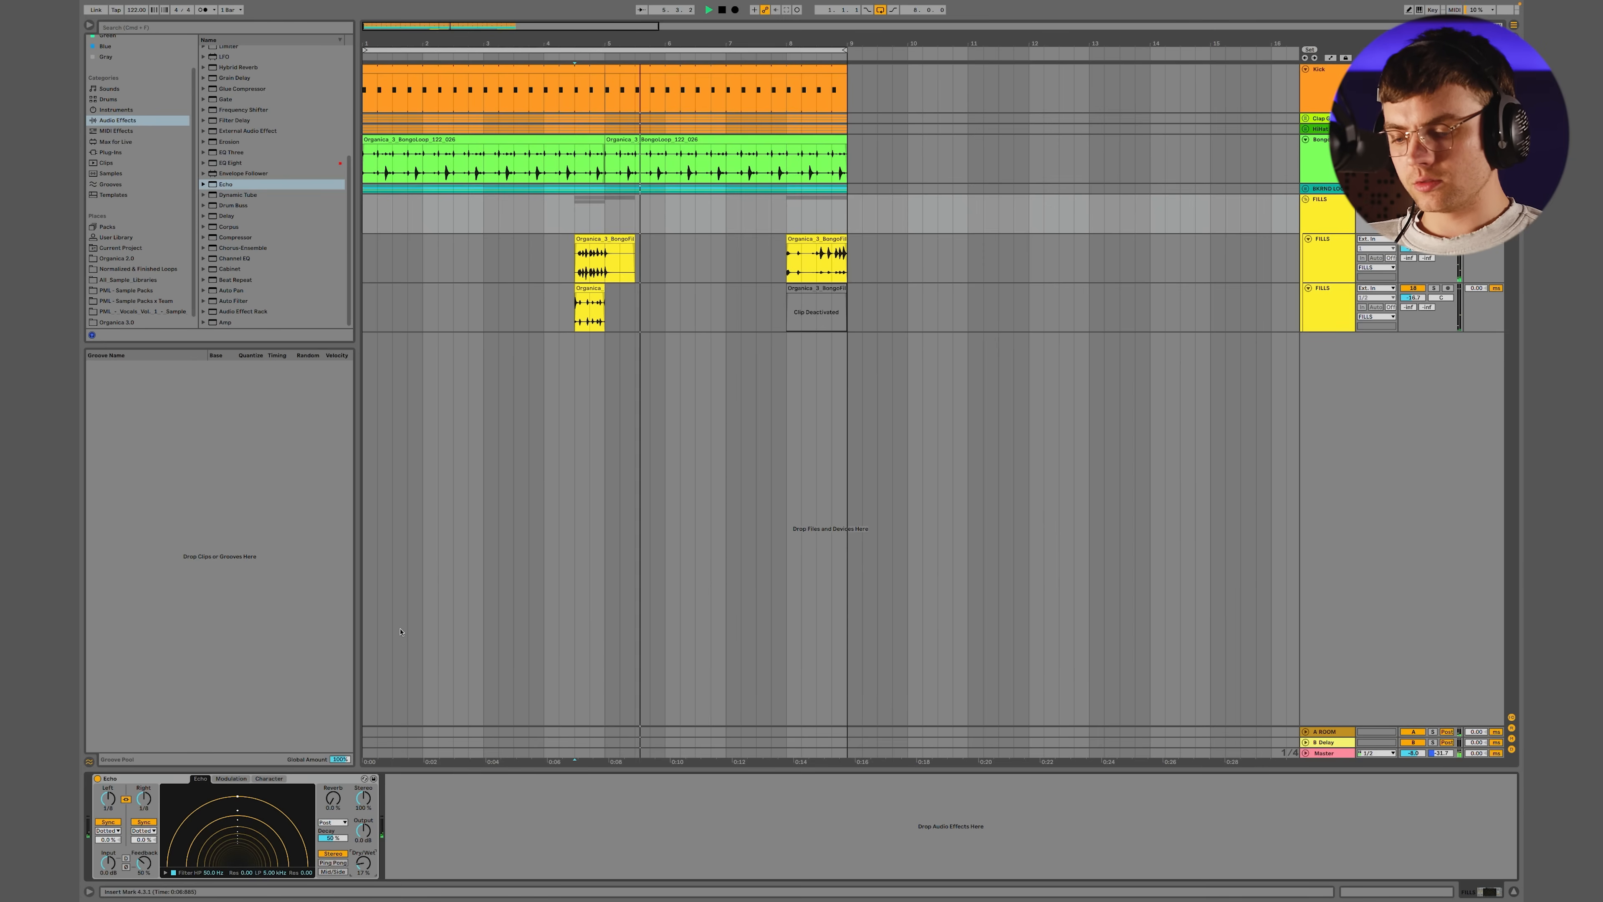
pyautogui.moveTo(365, 863); pyautogui.dragTo(365, 873)
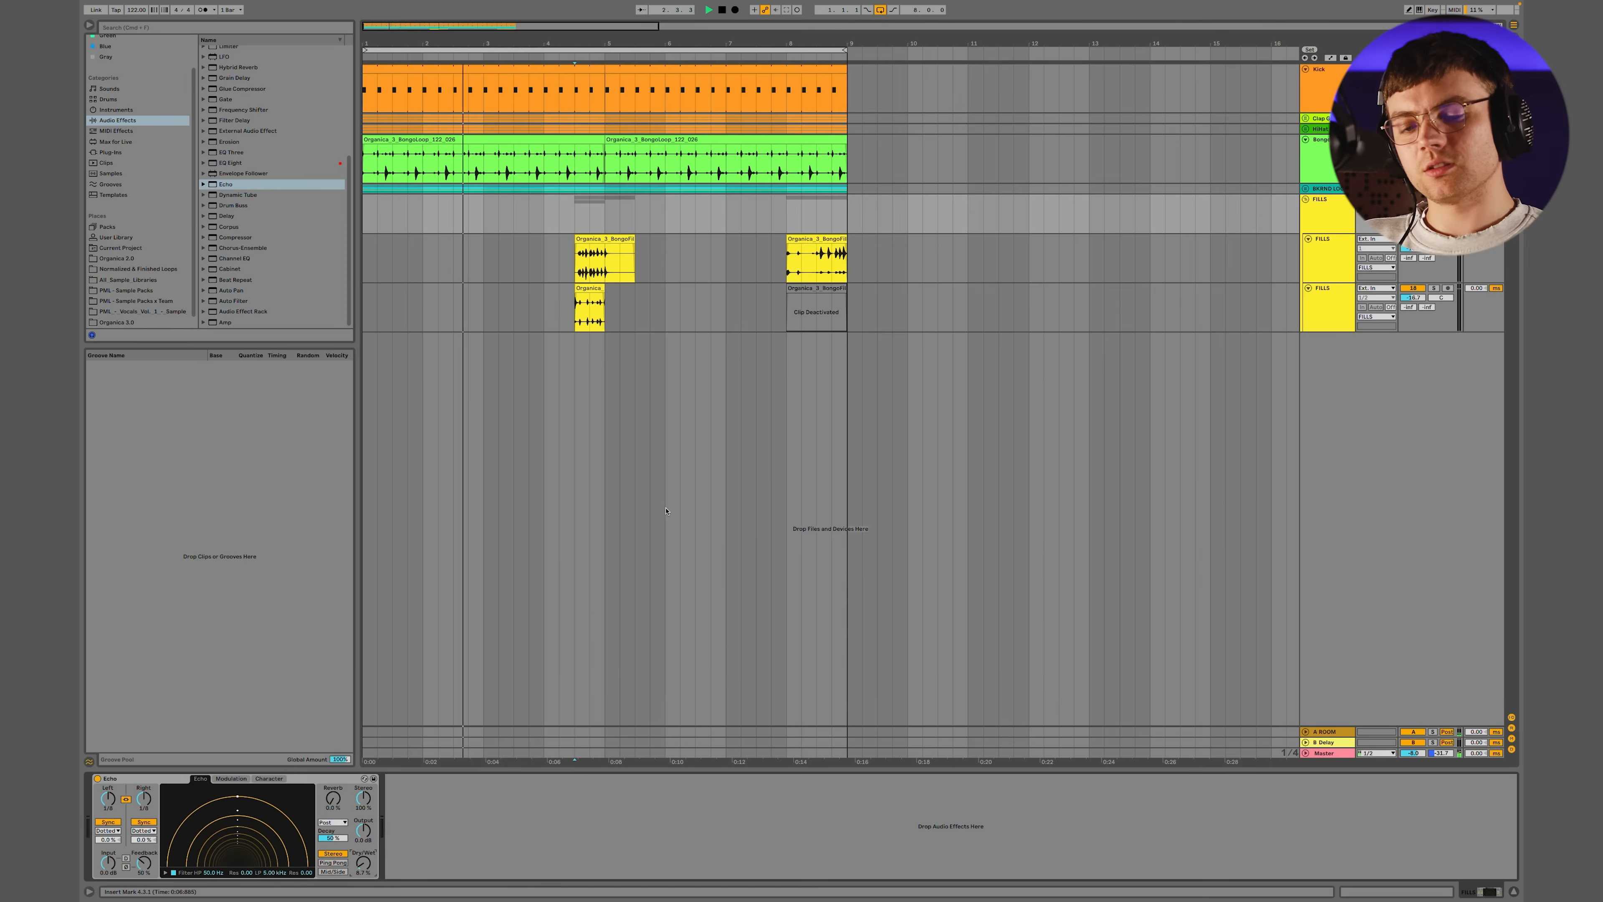
# Collapse the FILLS group and add a brown MIDI track named TOM below it
pyautogui.click(1305, 200)
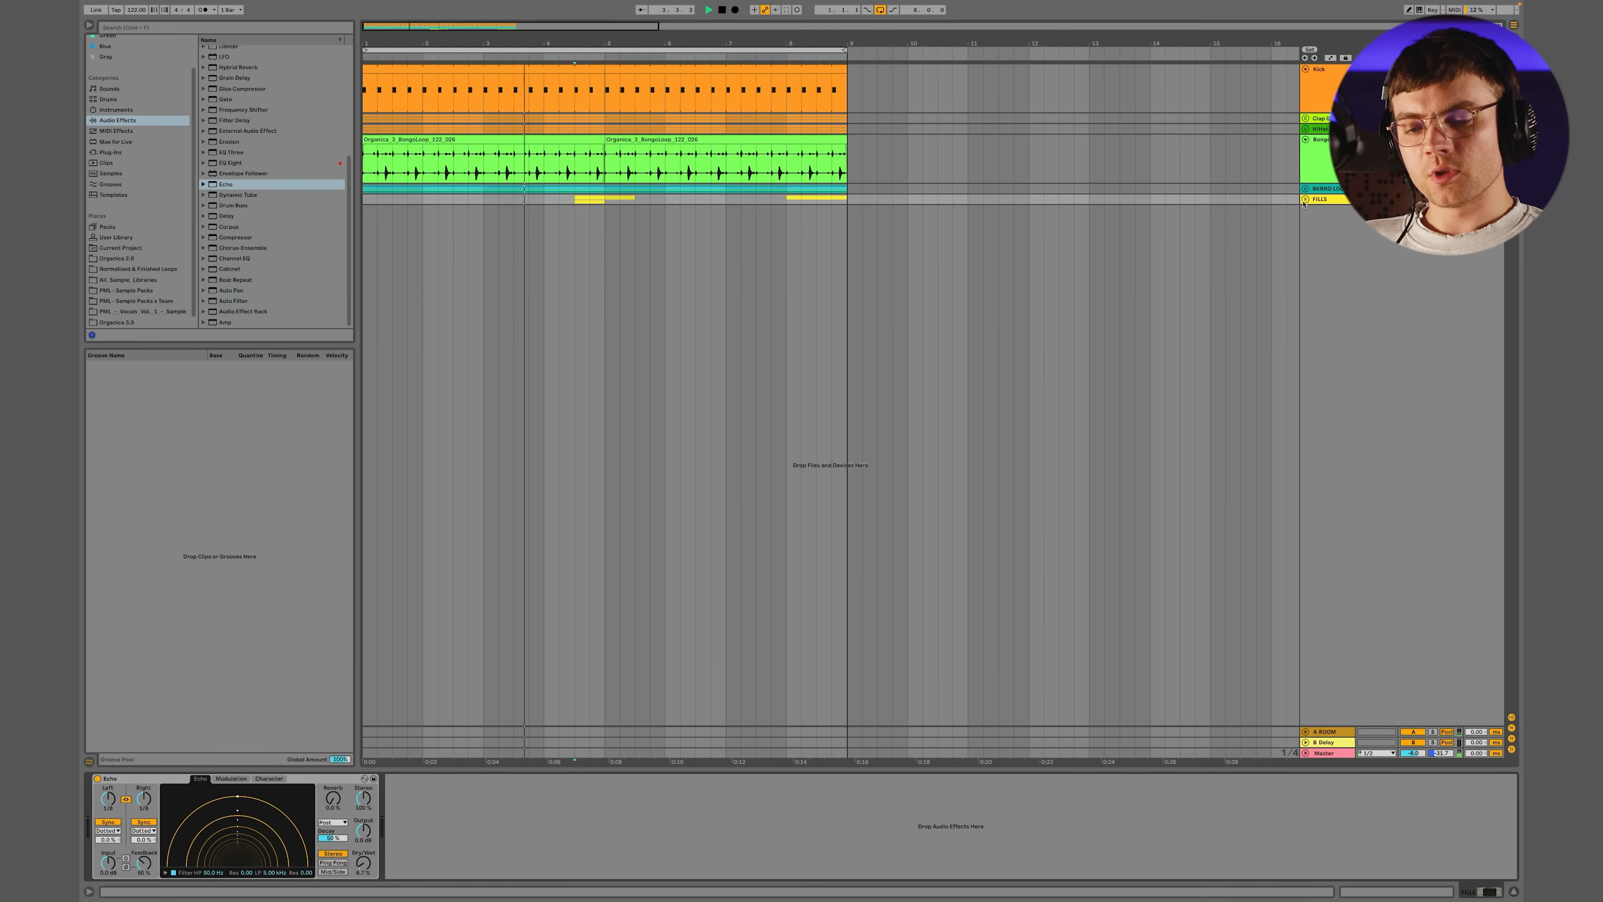
pyautogui.click(1305, 200)
pyautogui.click(1305, 200)
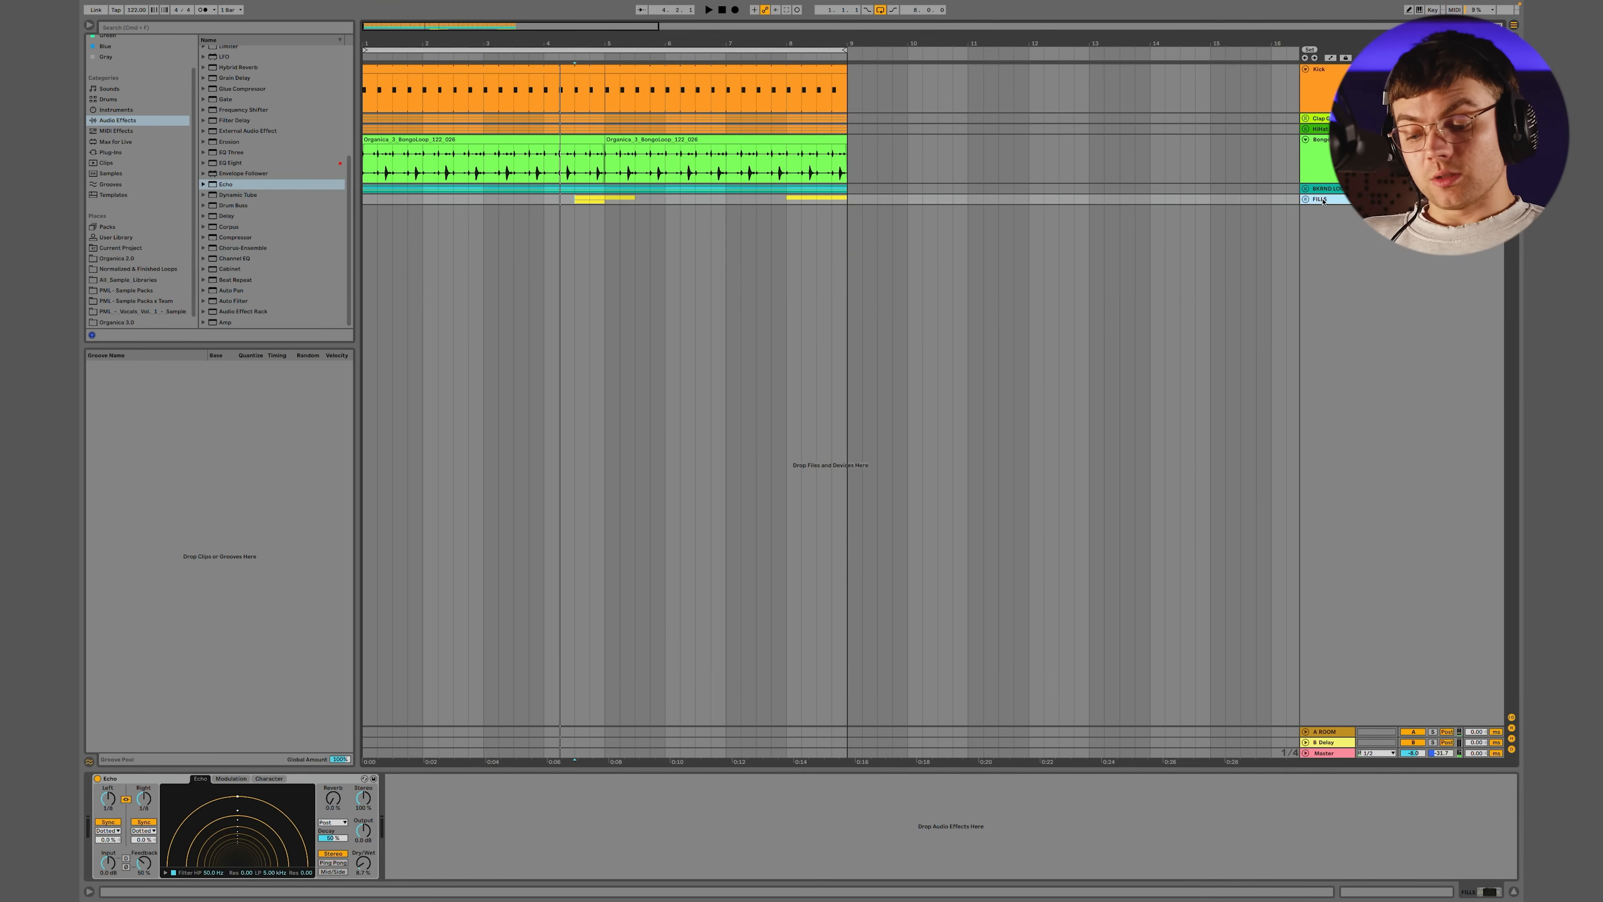
pyautogui.press('super+shift+t')
pyautogui.press('super+r')
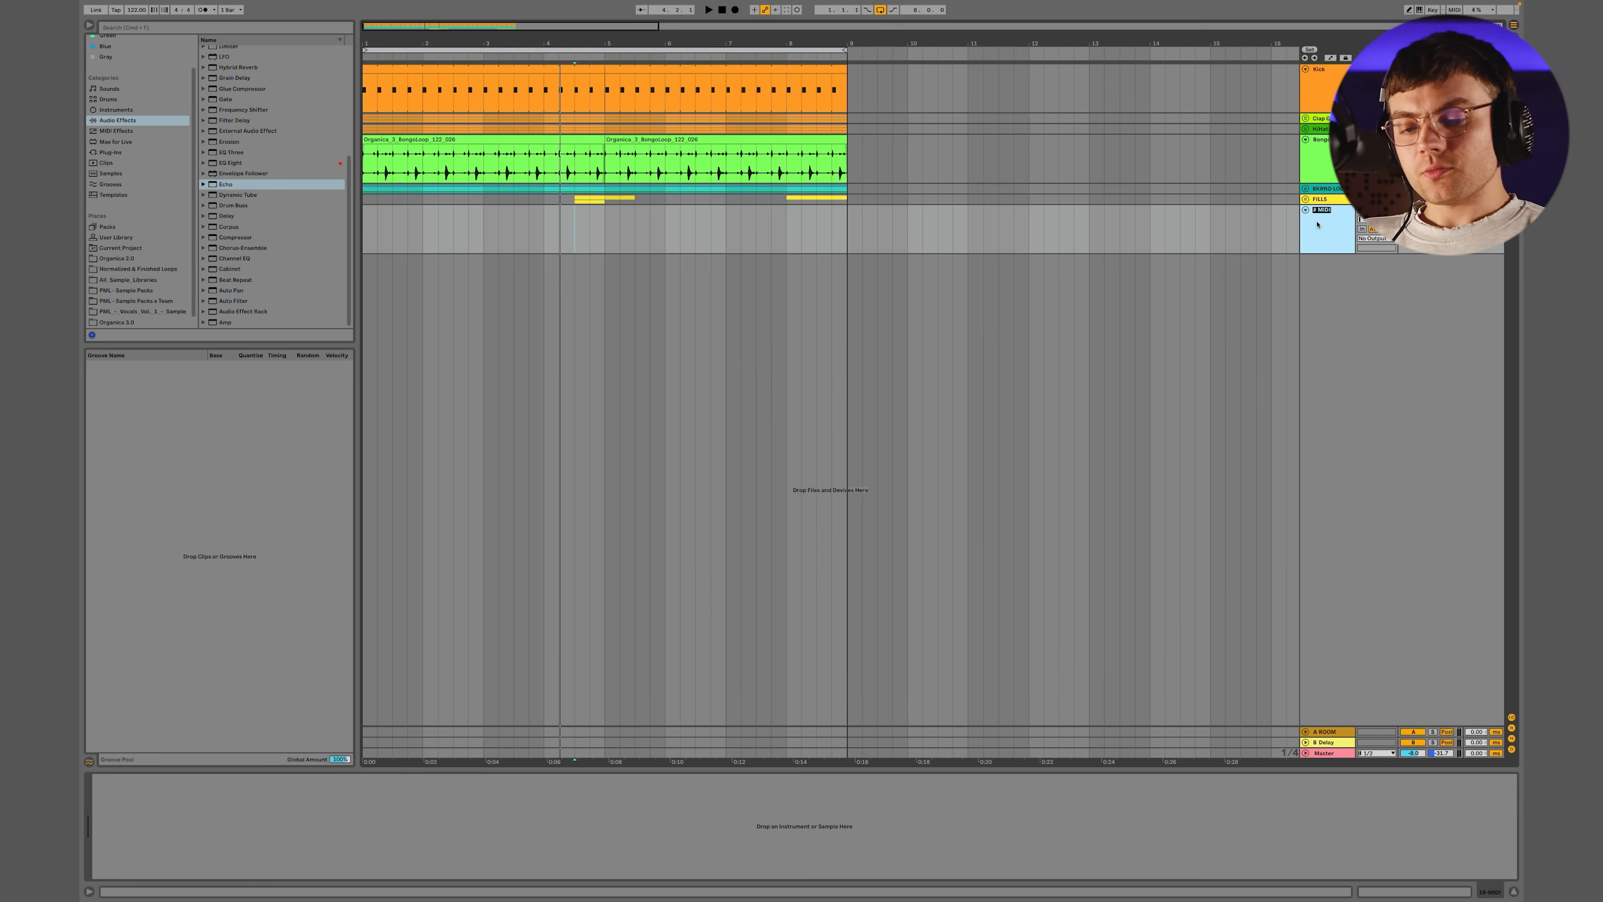
pyautogui.press('Return')
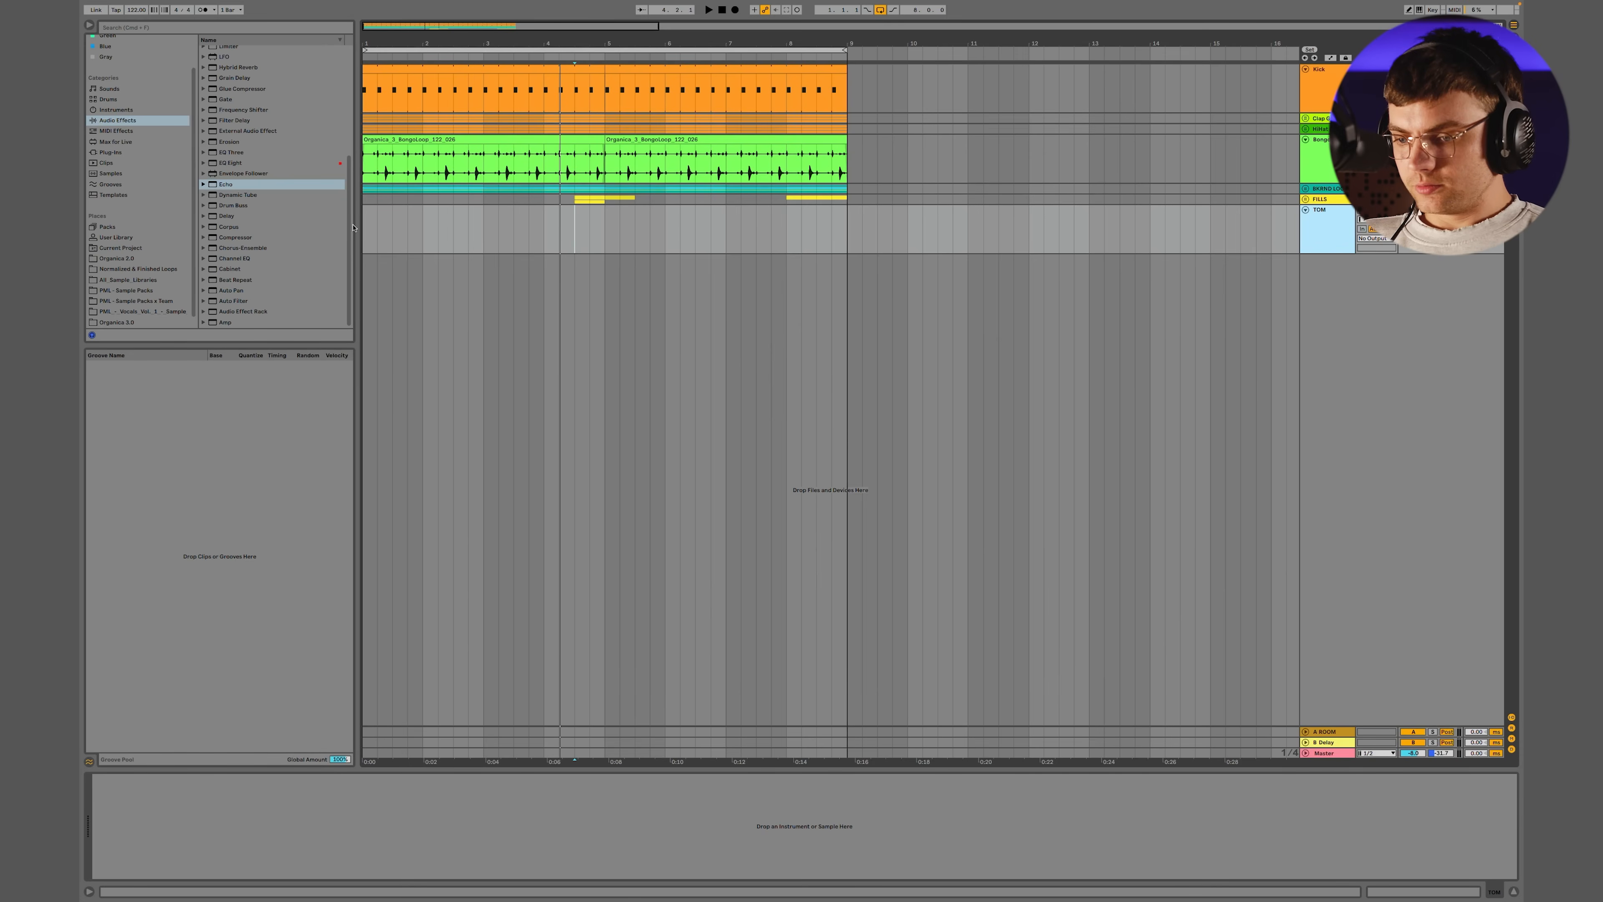
pyautogui.click(367, 231)
# Find the Tom one-shots in the Organica 3.0 library and preview tom sample 5 against the playing groove
pyautogui.scroll(-1, 155, 263)
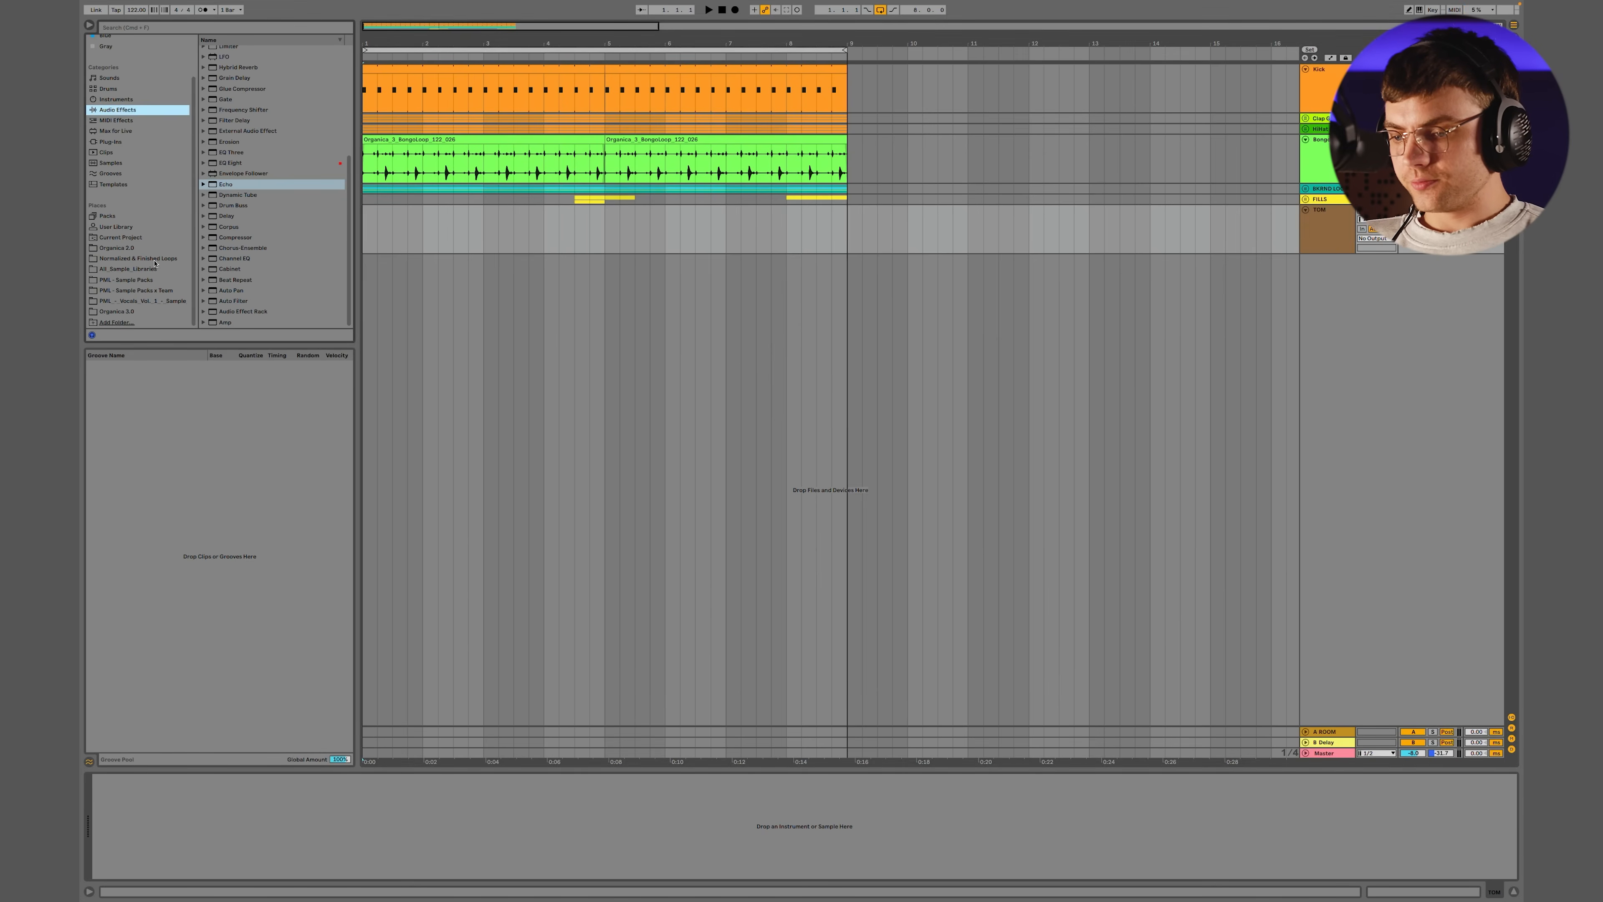
pyautogui.click(138, 312)
pyautogui.scroll(5, 246, 146)
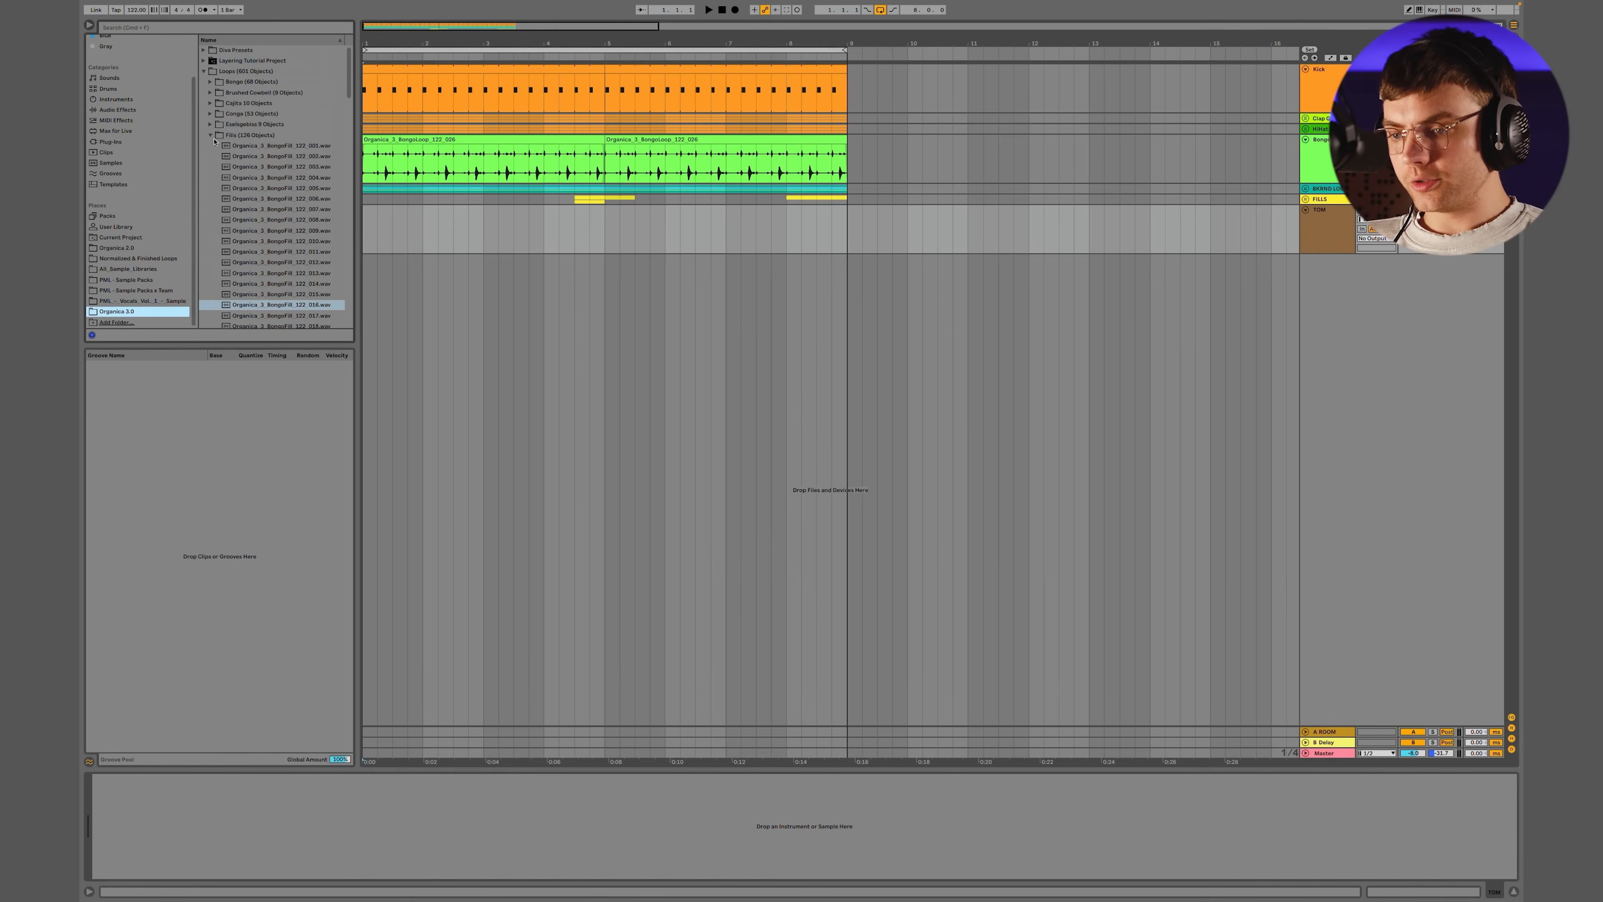
pyautogui.click(204, 83)
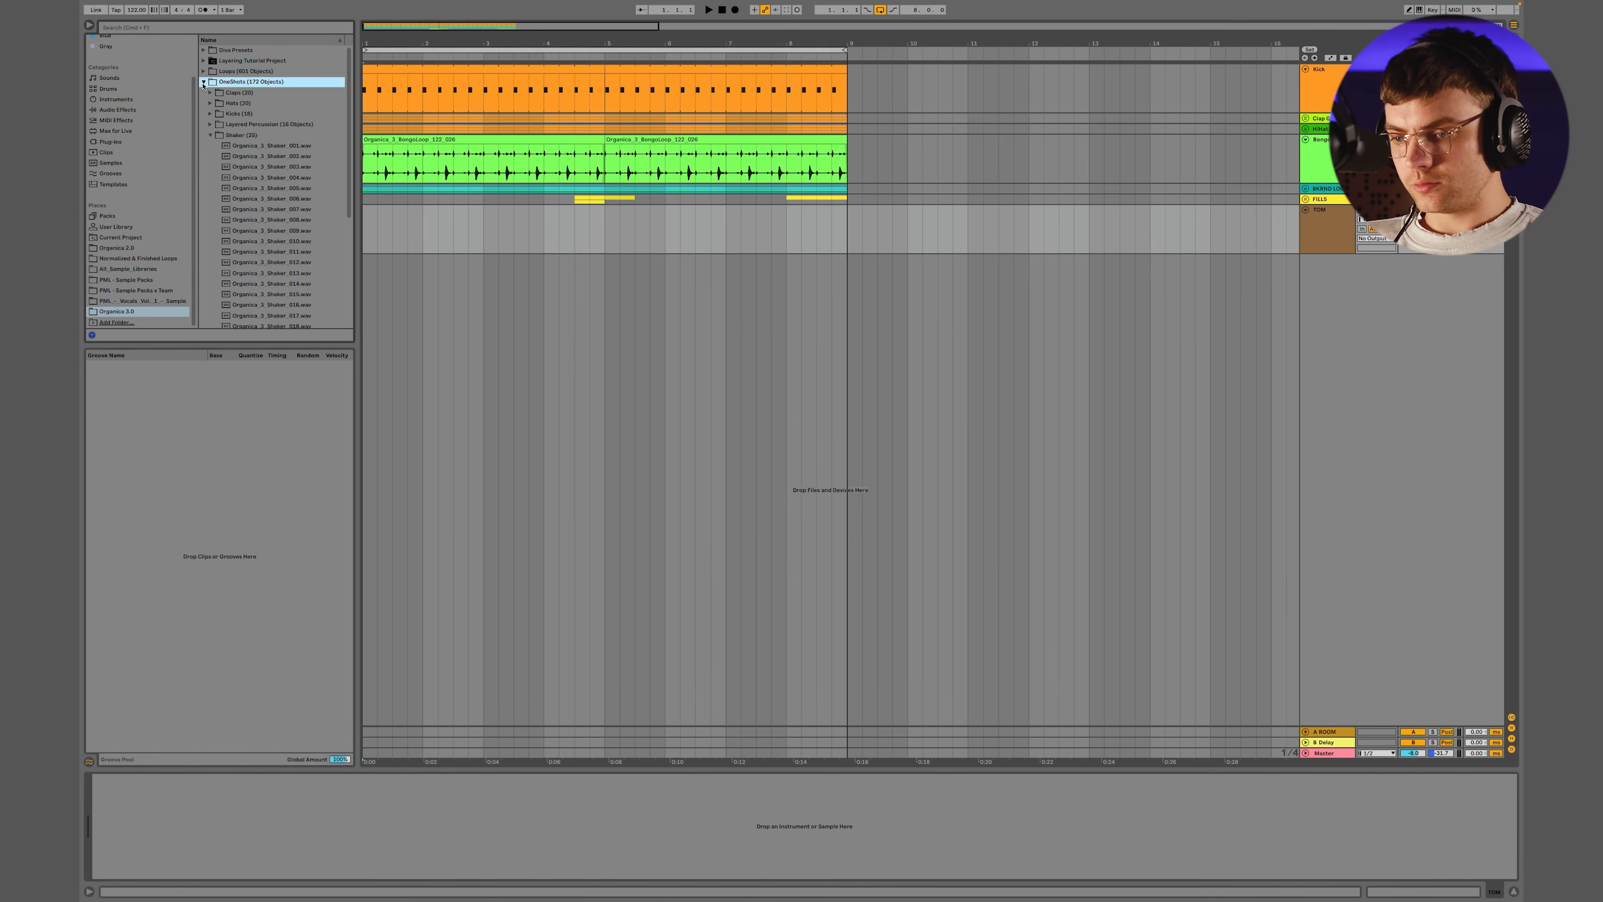
pyautogui.press('space')
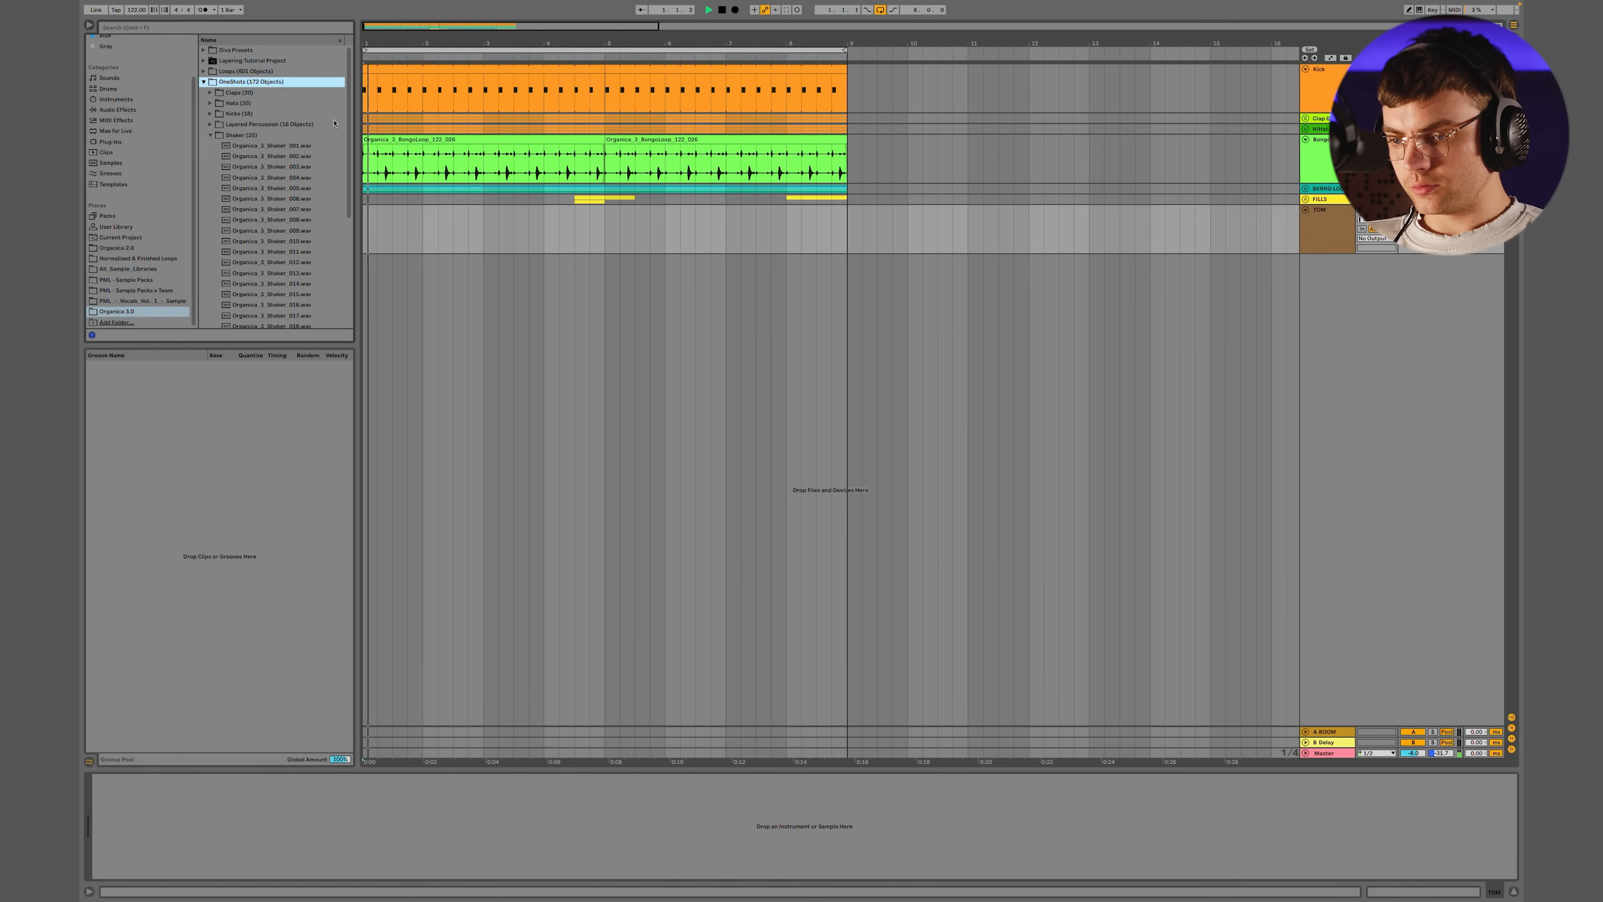
pyautogui.click(210, 135)
pyautogui.click(210, 156)
pyautogui.click(283, 209)
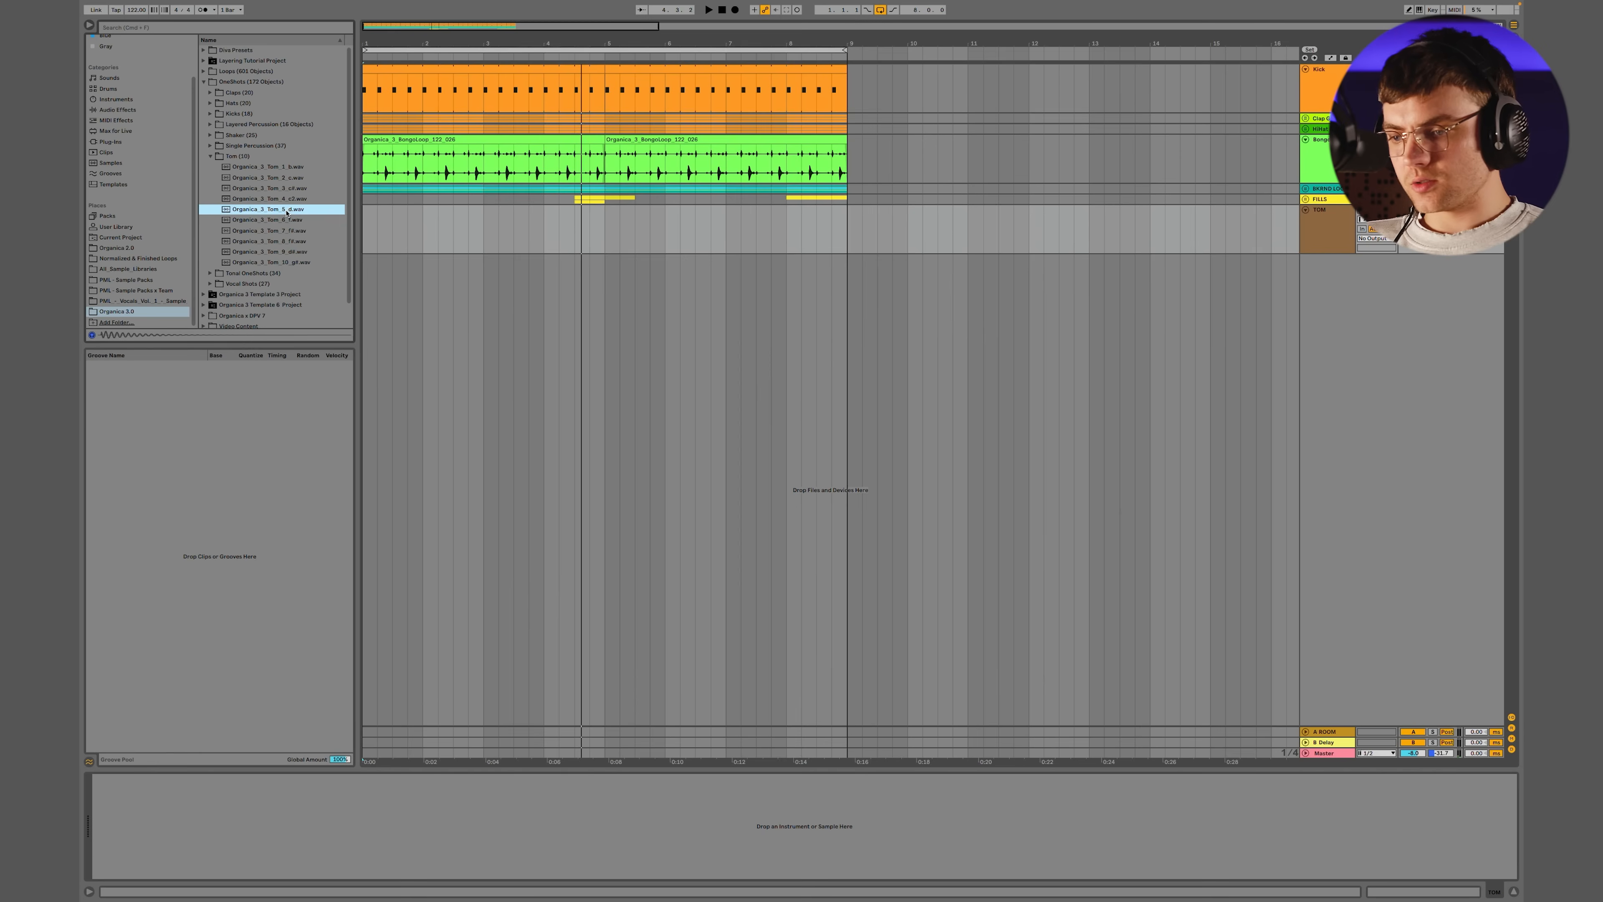
# Add a Drum Rack to the TOM track and load all the Organica 3.0 Tom one-shots onto its pads starting at C1
pyautogui.click(113, 91)
pyautogui.doubleClick(259, 61)
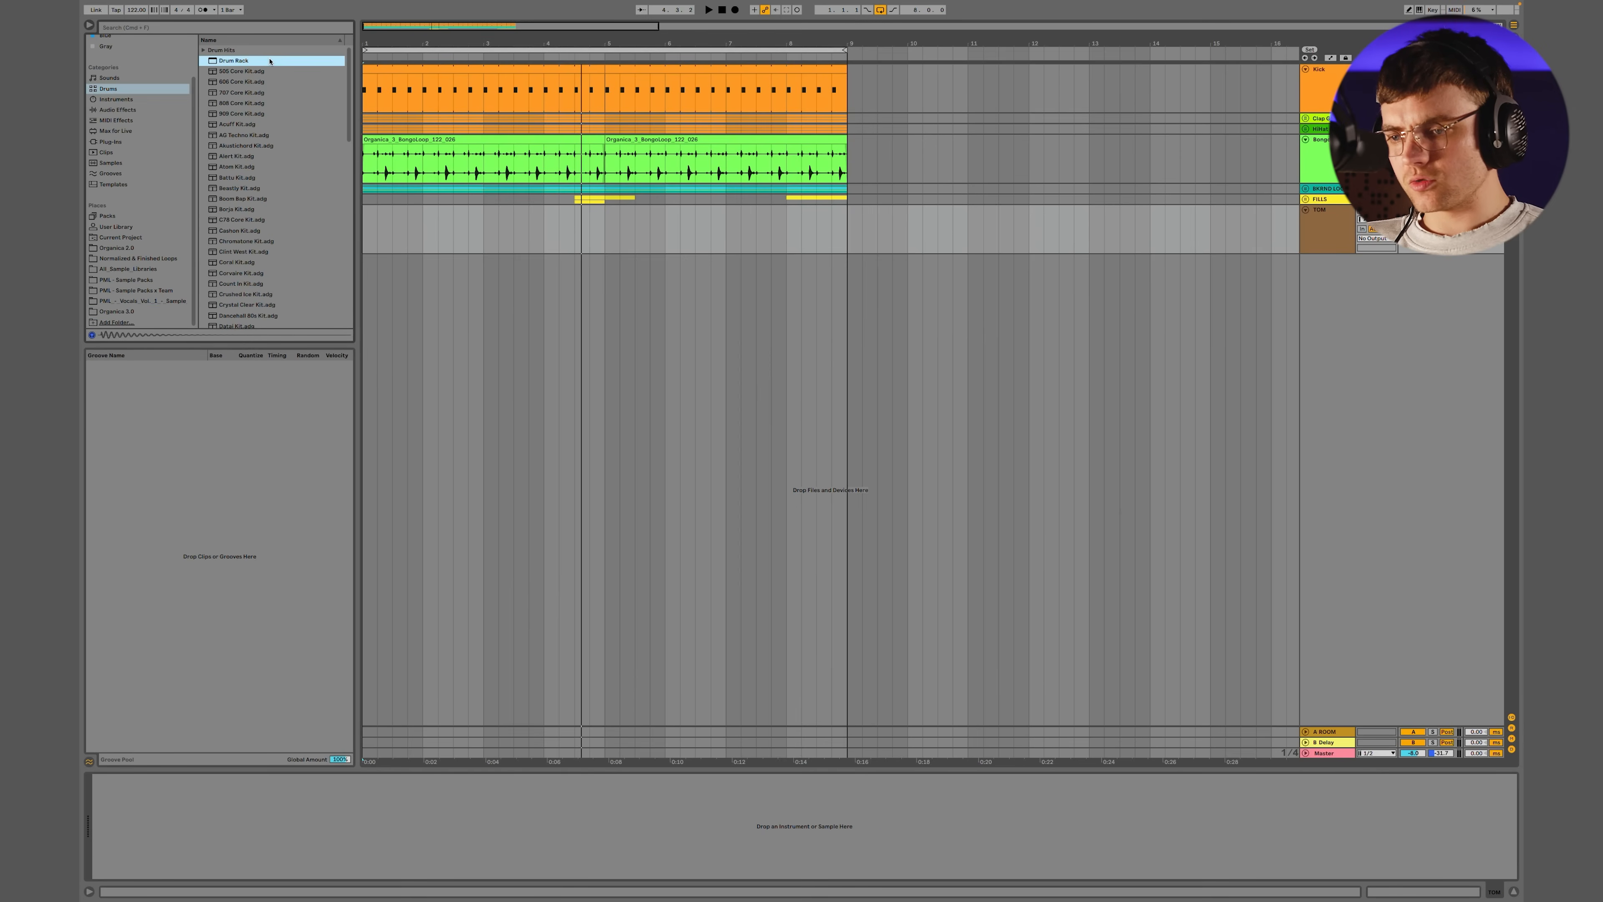
pyautogui.click(125, 313)
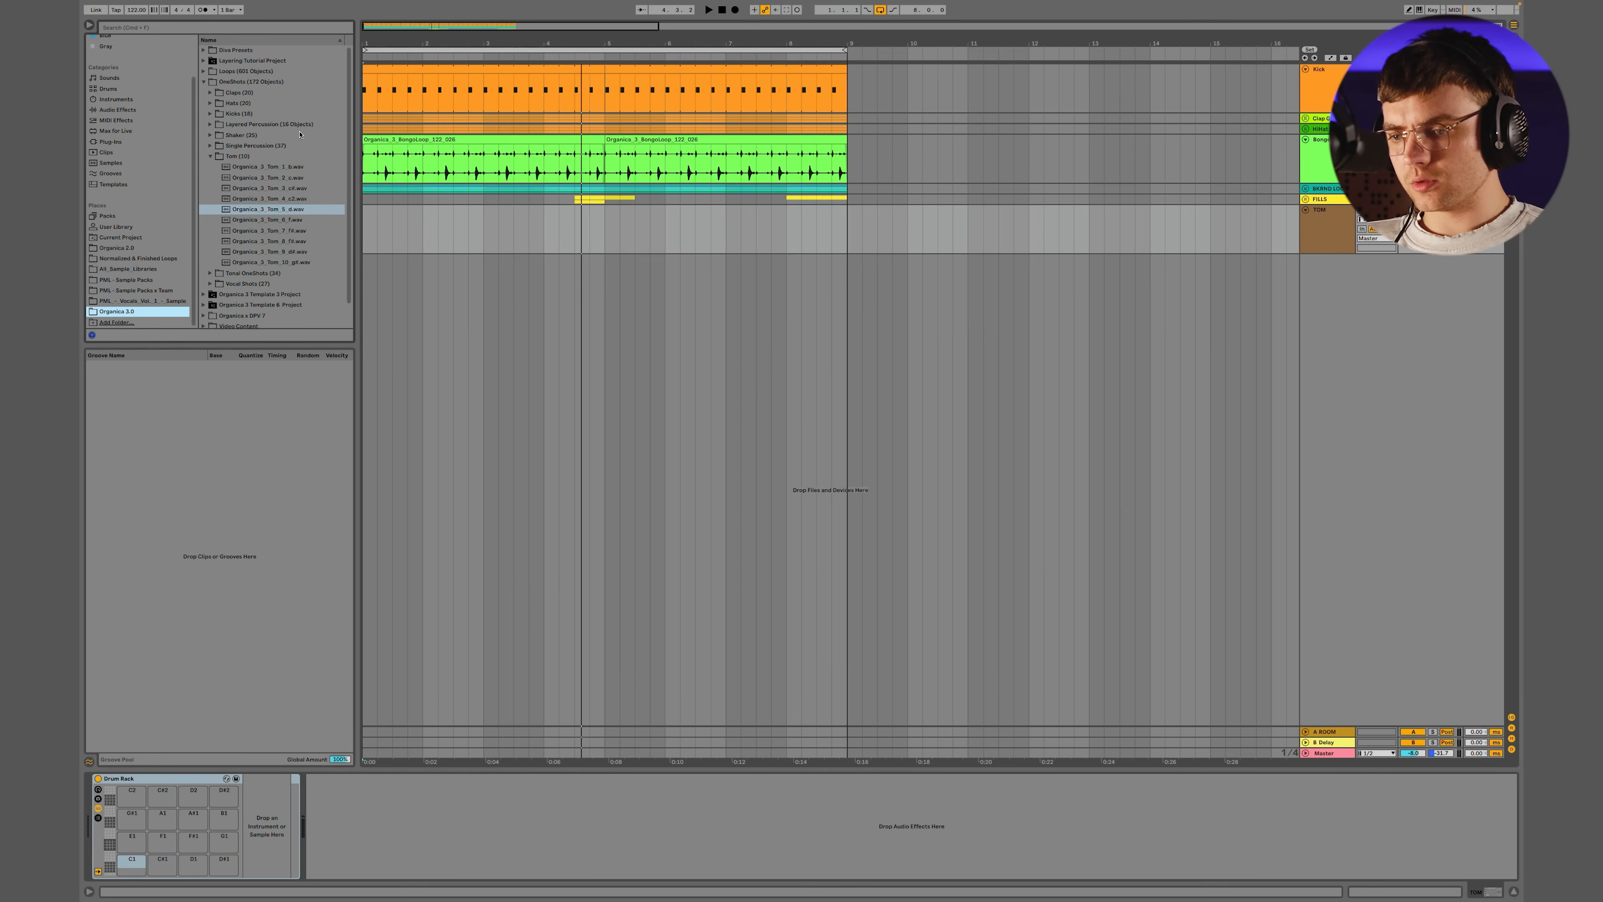
pyautogui.click(290, 165)
pyautogui.keyDown('shift'); pyautogui.click(257, 264); pyautogui.keyUp('shift')
pyautogui.moveTo(256, 264); pyautogui.dragTo(132, 863)
# Add the Tuner effect after the TOM track's Drum Rack and turn on the computer MIDI keyboard
pyautogui.click(114, 110)
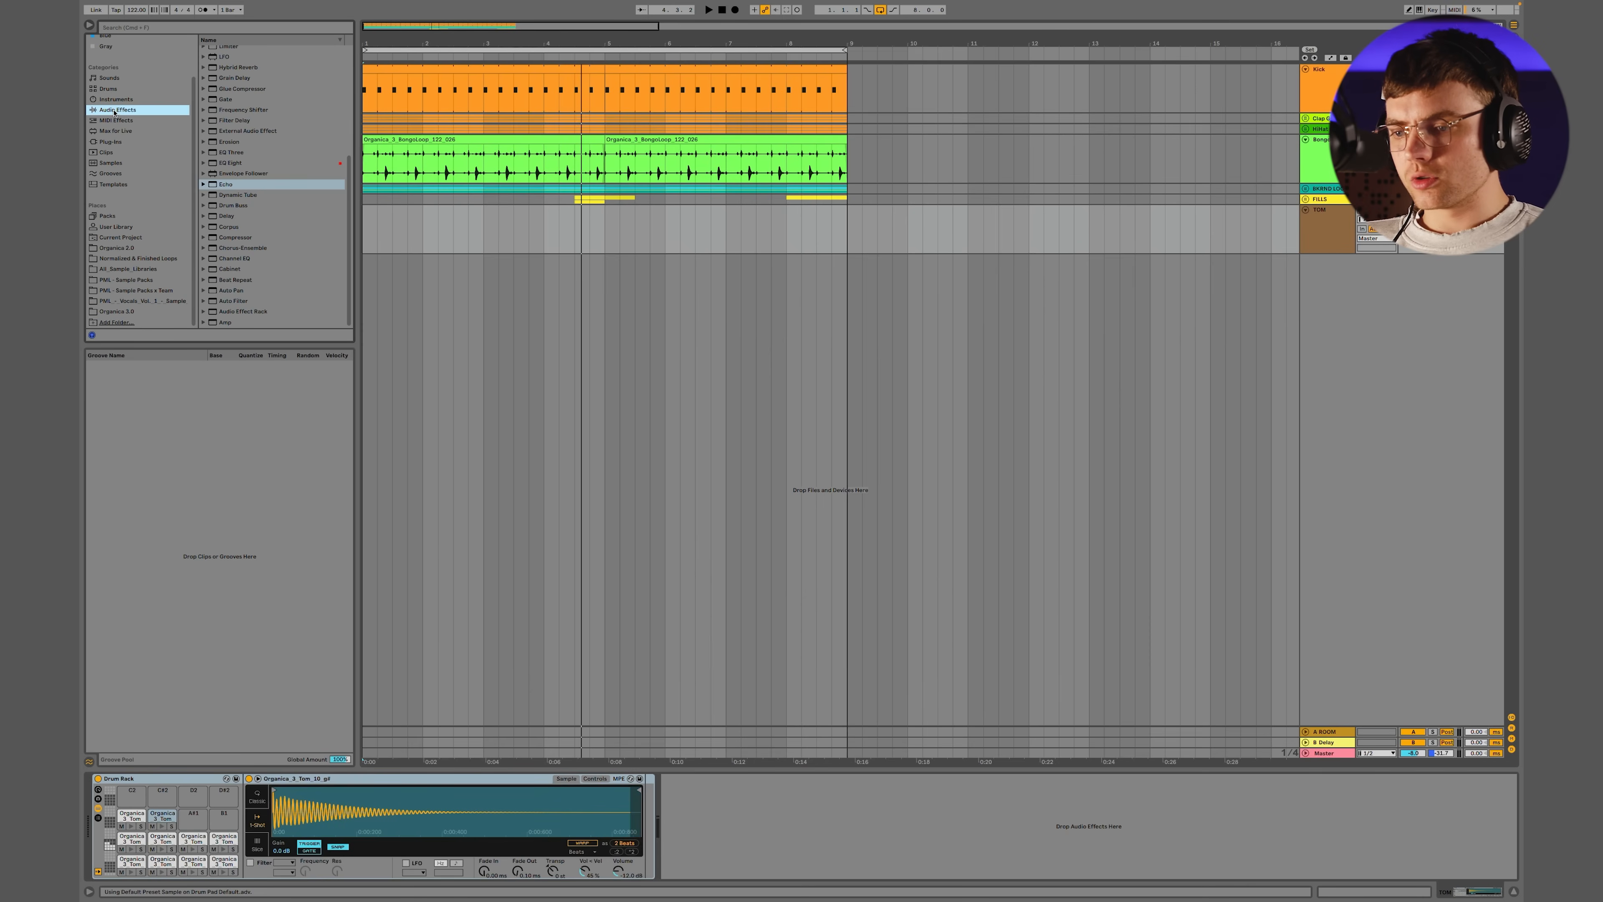
pyautogui.click(222, 29)
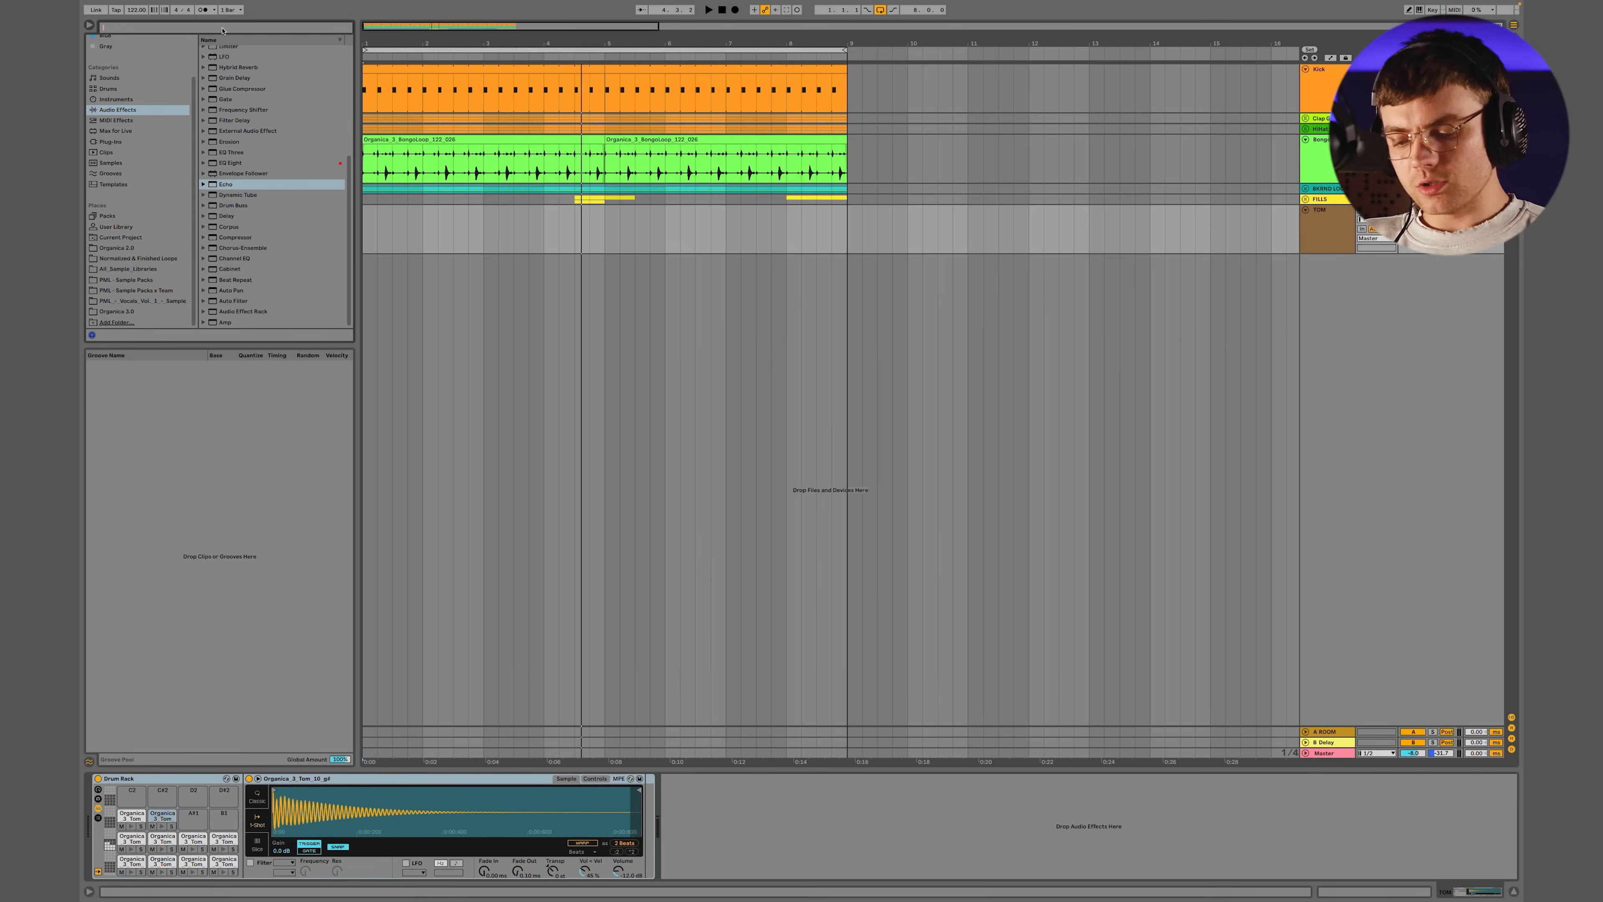
pyautogui.write('tuner')
pyautogui.press('Down')
pyautogui.press('Return')
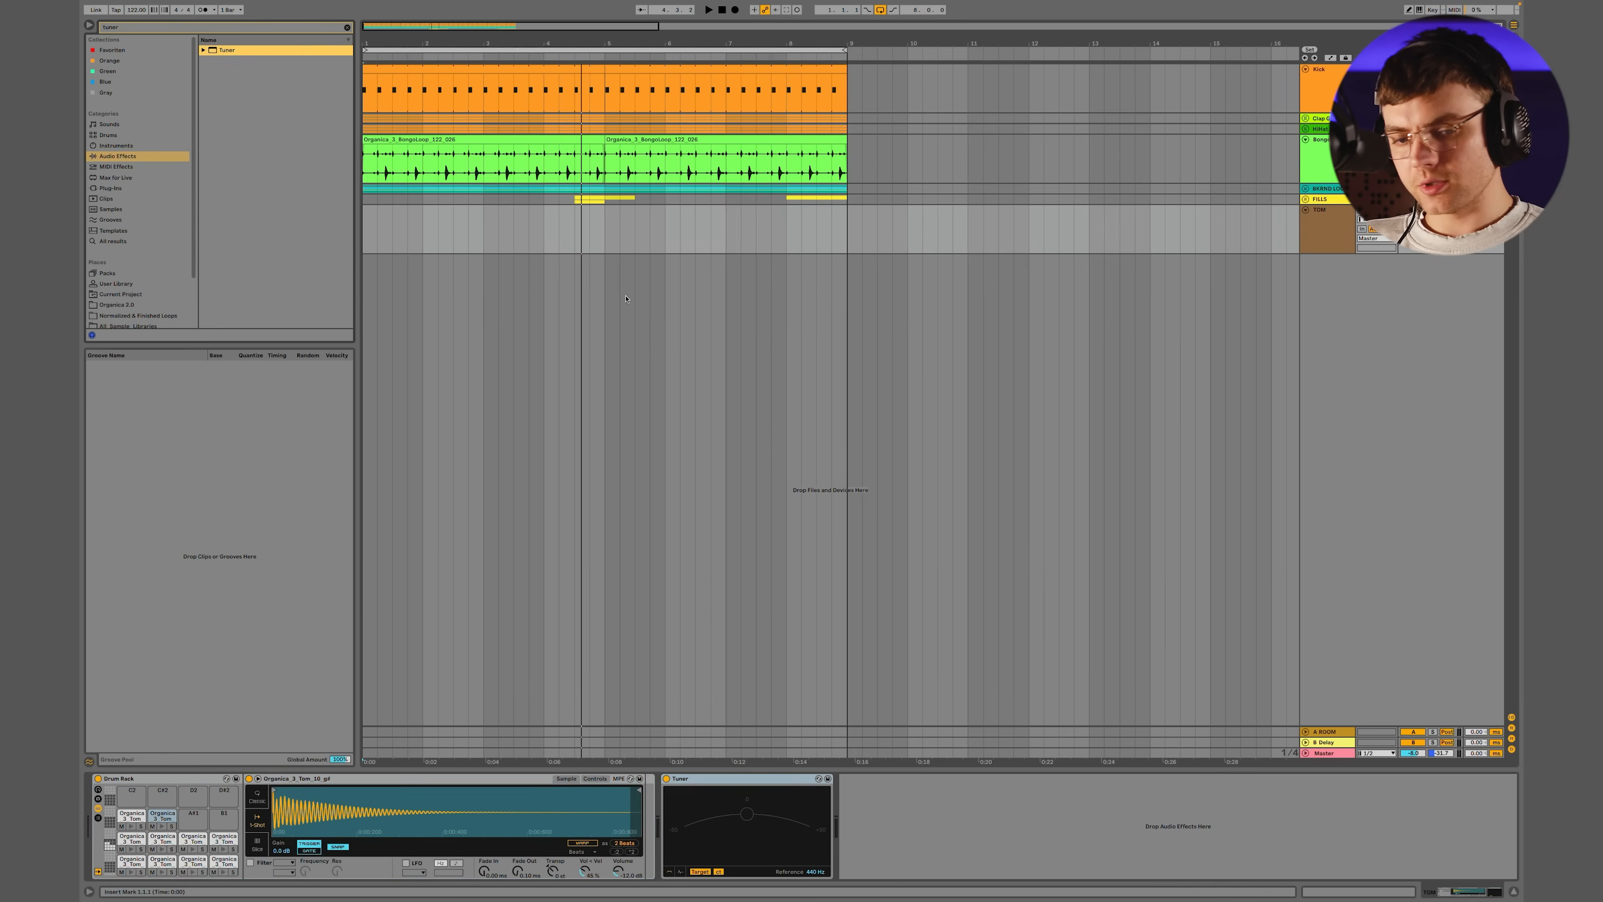
pyautogui.press('m')
# Audition the tom pads in the Drum Rack one by one and check their pitches in the Tuner
pyautogui.press('a')
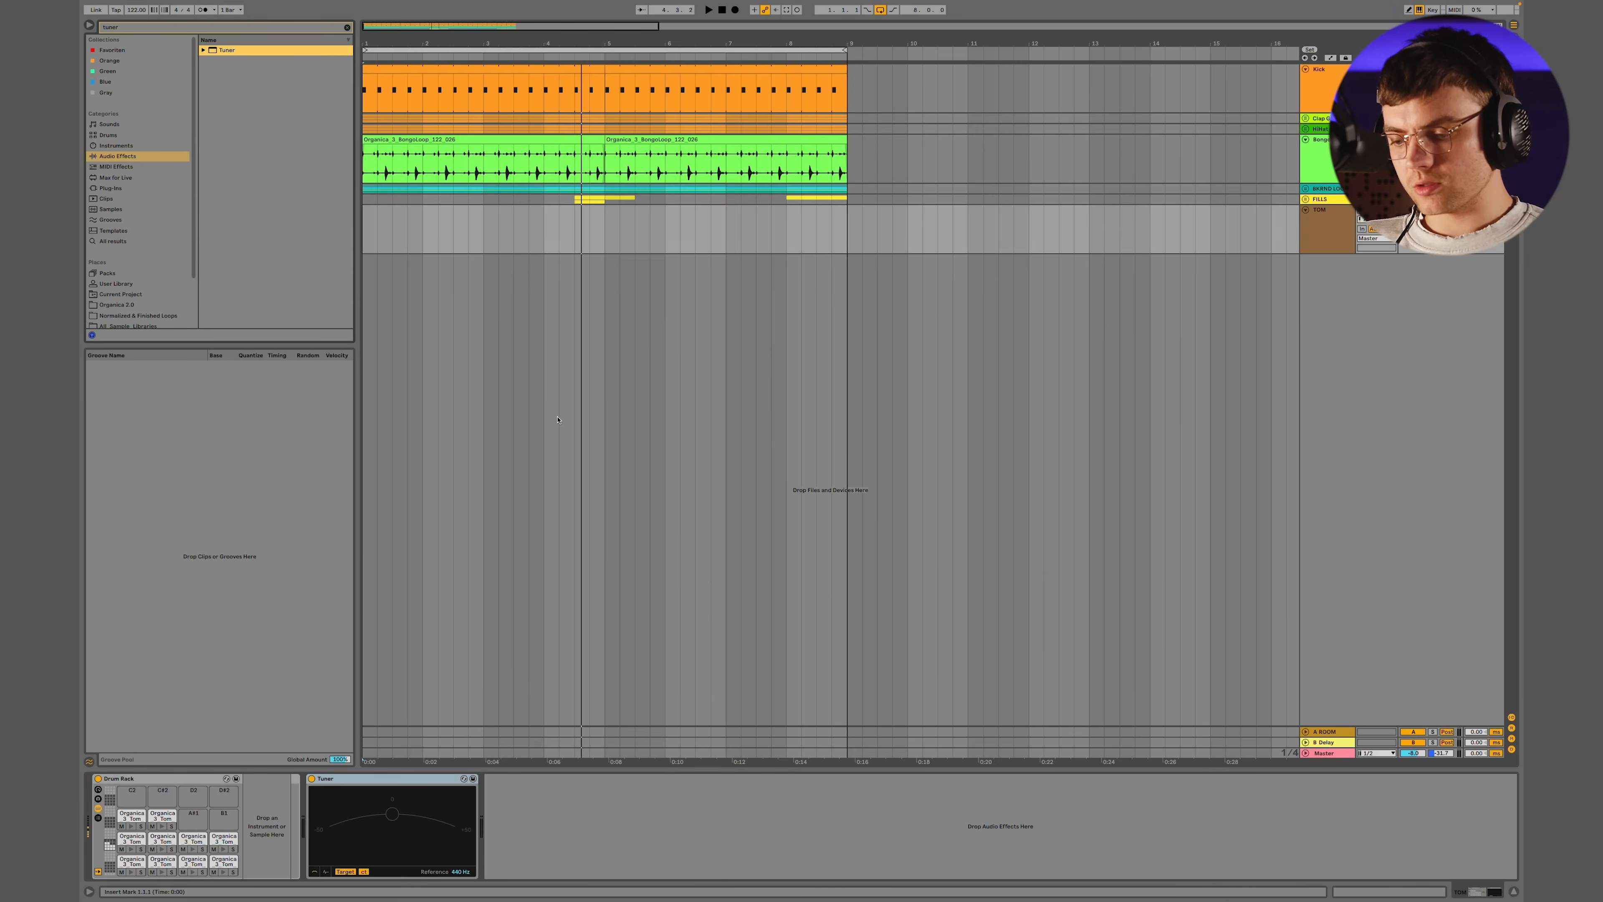
pyautogui.click(132, 871)
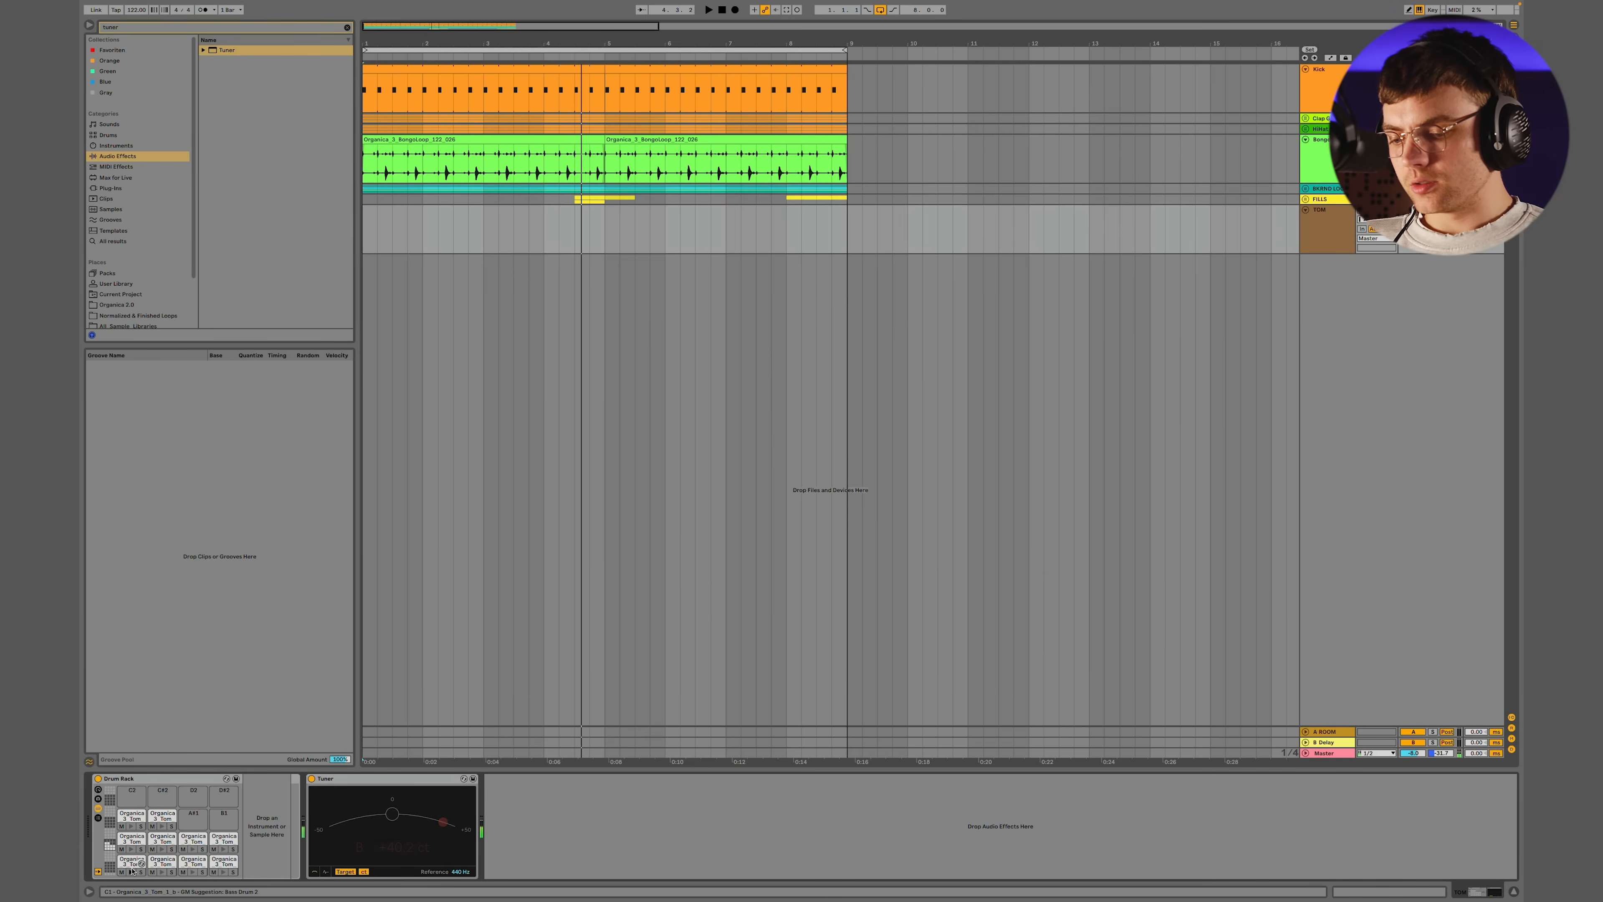
pyautogui.click(164, 872)
pyautogui.click(164, 872)
pyautogui.click(194, 872)
pyautogui.click(217, 875)
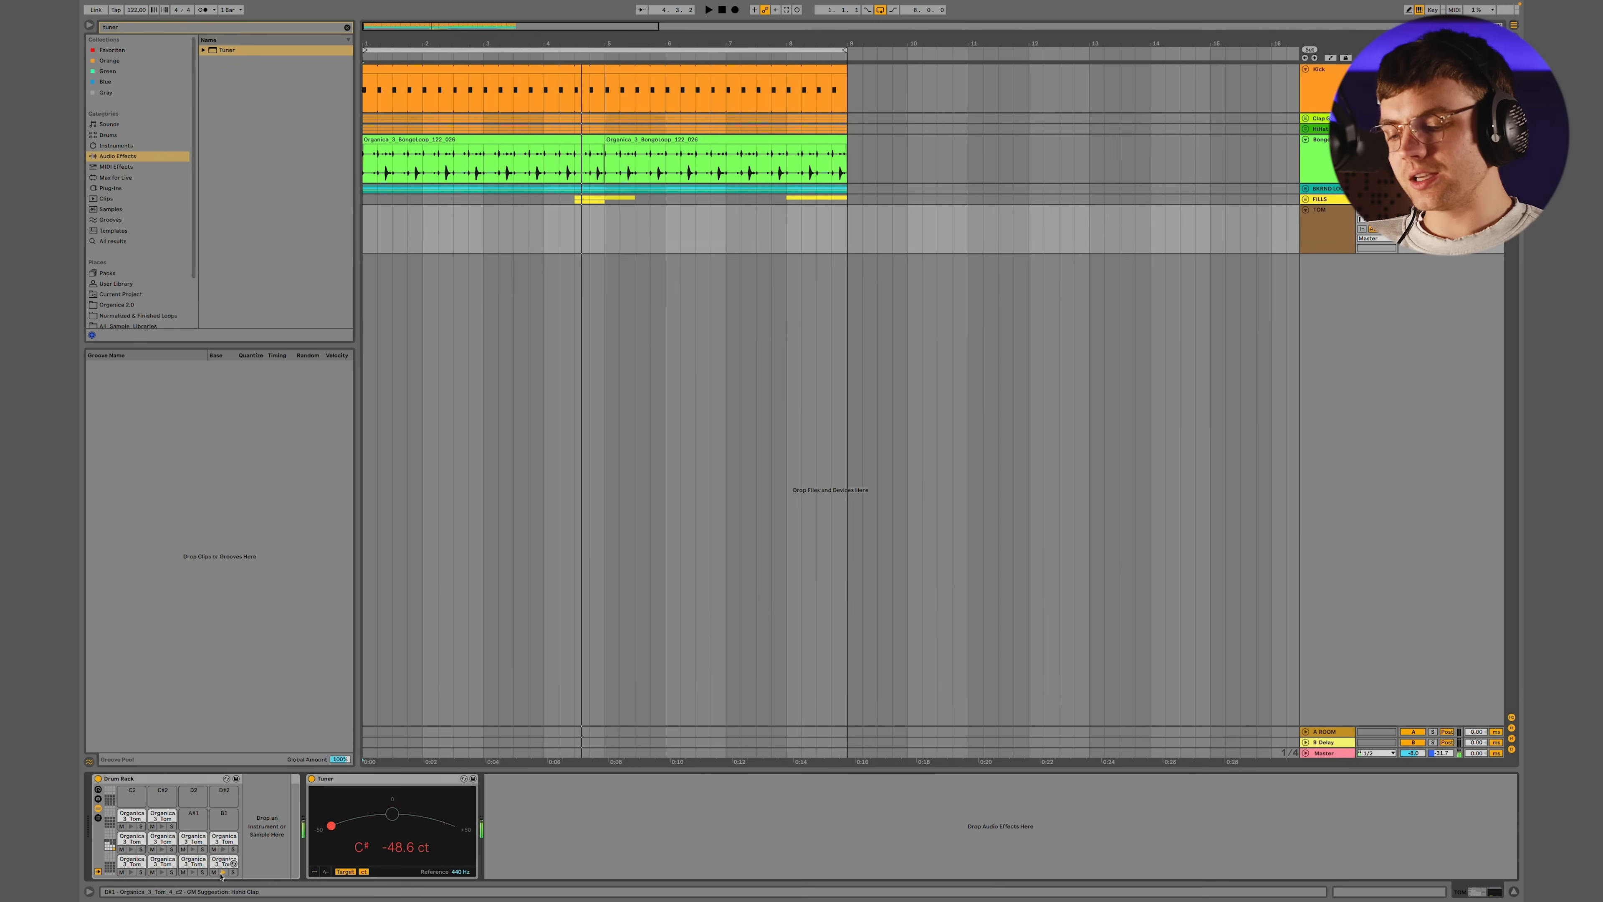
pyautogui.click(223, 849)
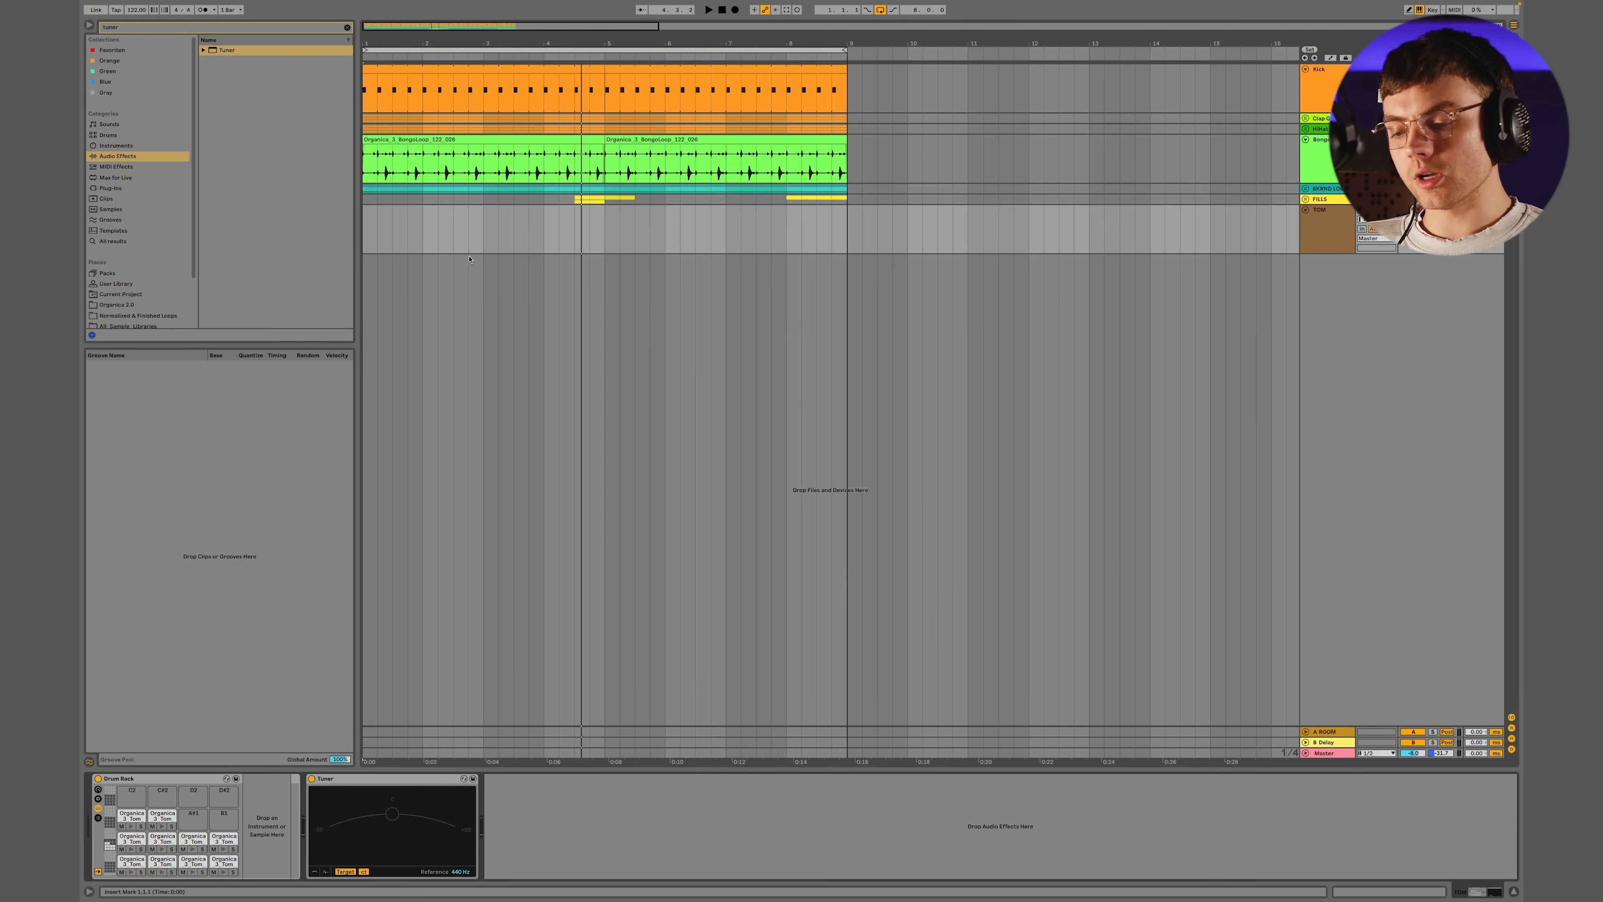
# Create a two-bar MIDI clip with a sparse tom pattern on the TOM track and extend it to eight bars
pyautogui.moveTo(468, 245); pyautogui.dragTo(366, 235)
pyautogui.hotkey('ctrl', 'shift', 'm')
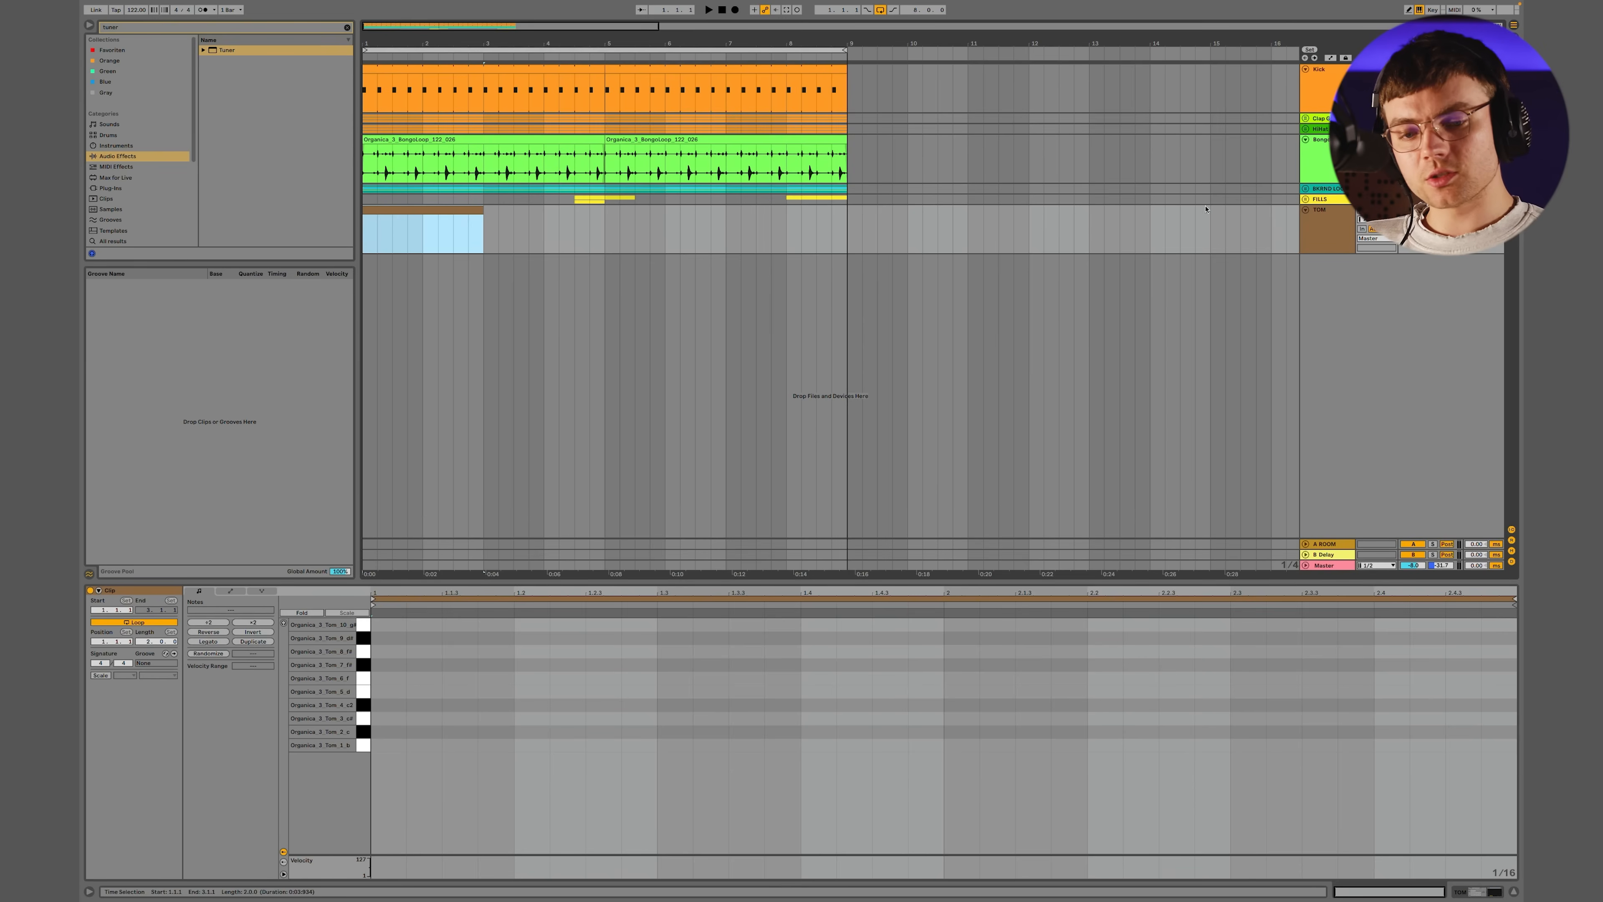
pyautogui.click(1365, 224)
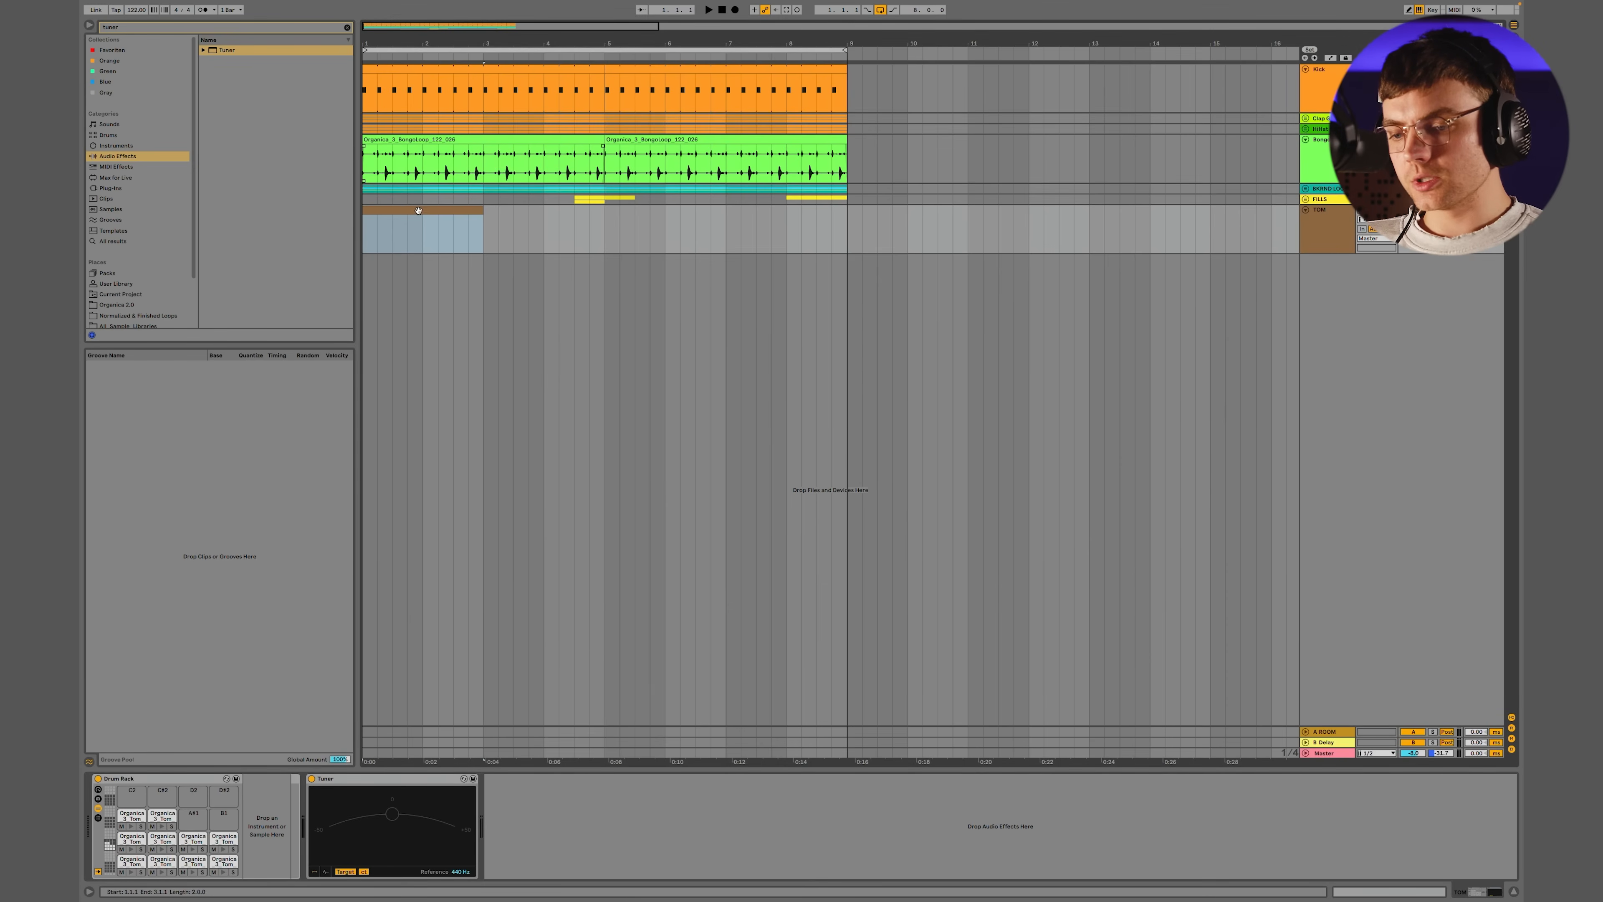
pyautogui.moveTo(477, 212); pyautogui.dragTo(845, 213)
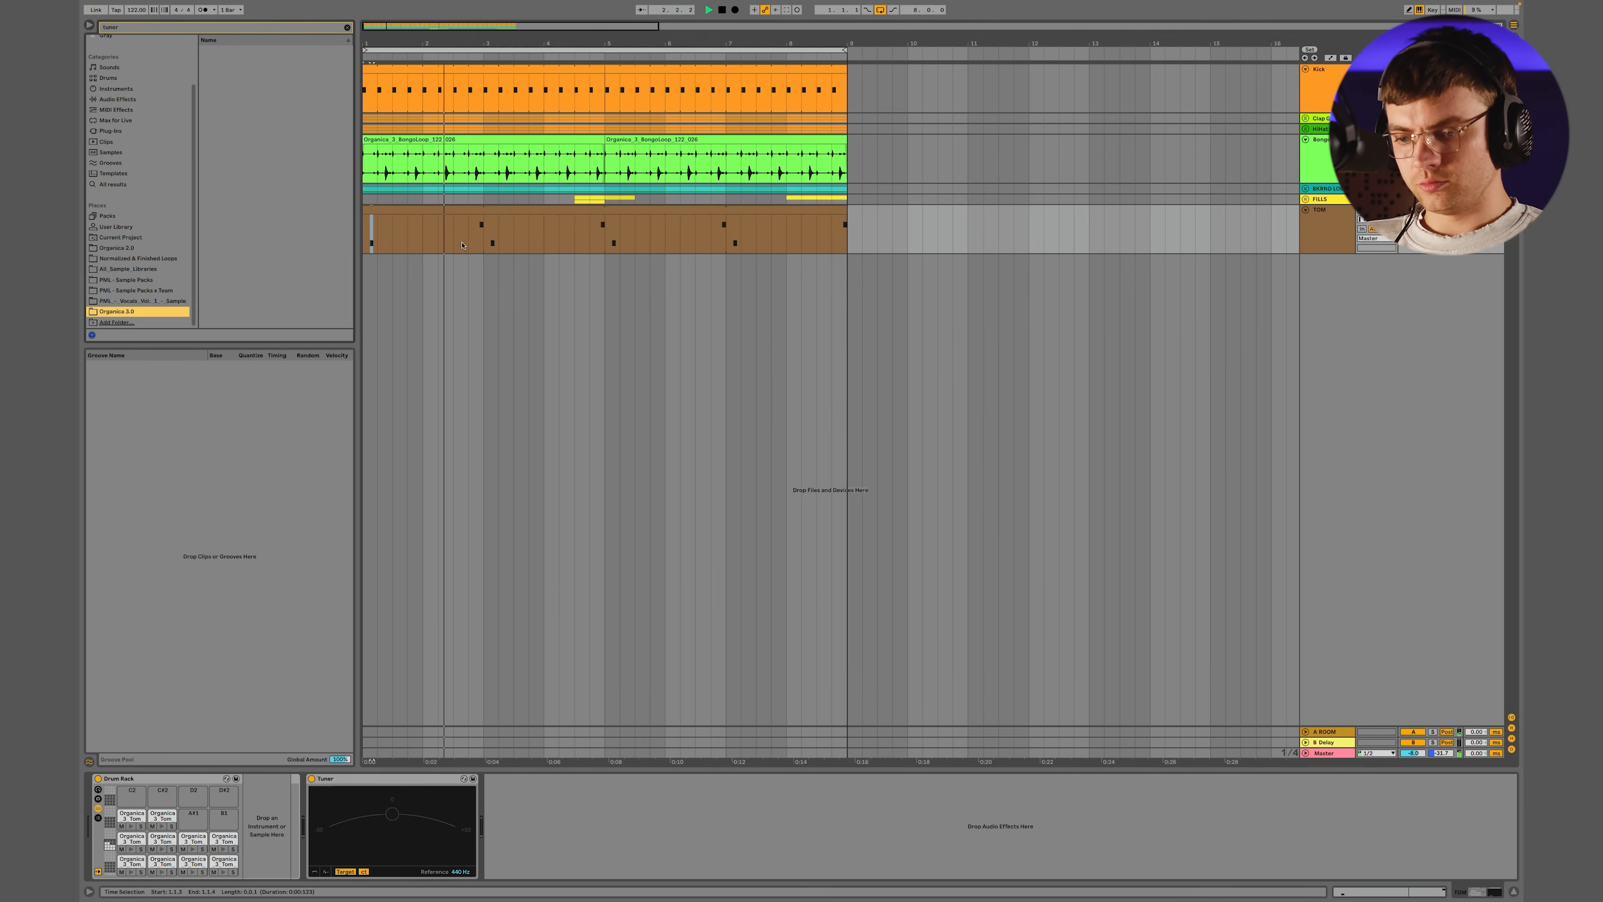
# Add a G1 tom hit at 8.3.3 and an F1 hit at 8.2.4 in the TOM clip, and play the groove
pyautogui.doubleClick(464, 213)
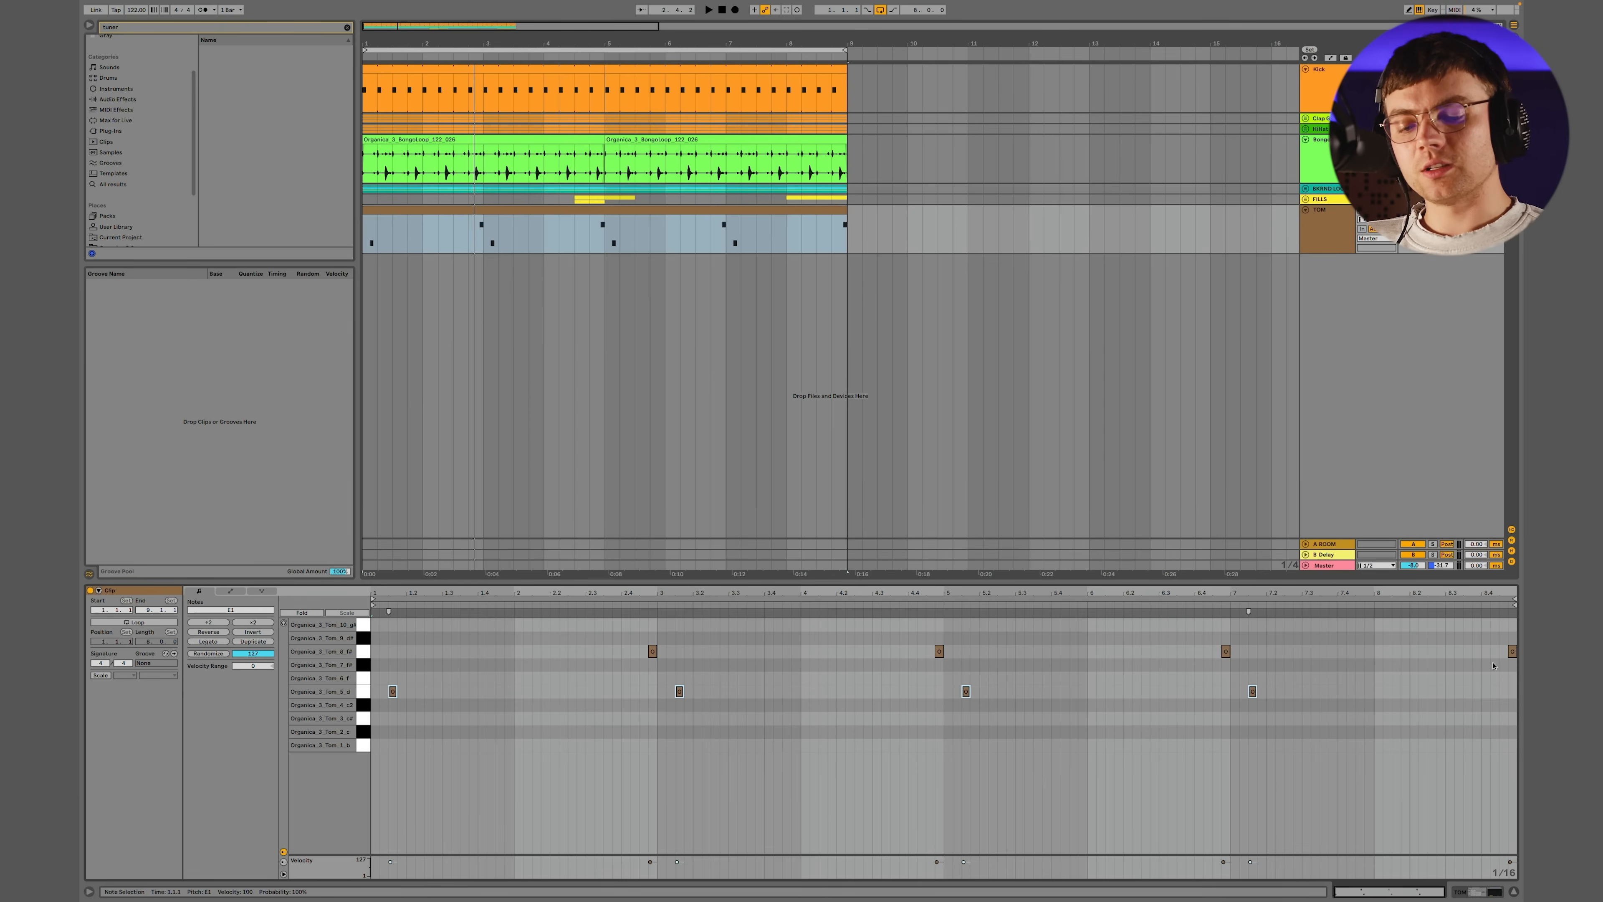
pyautogui.click(1481, 658)
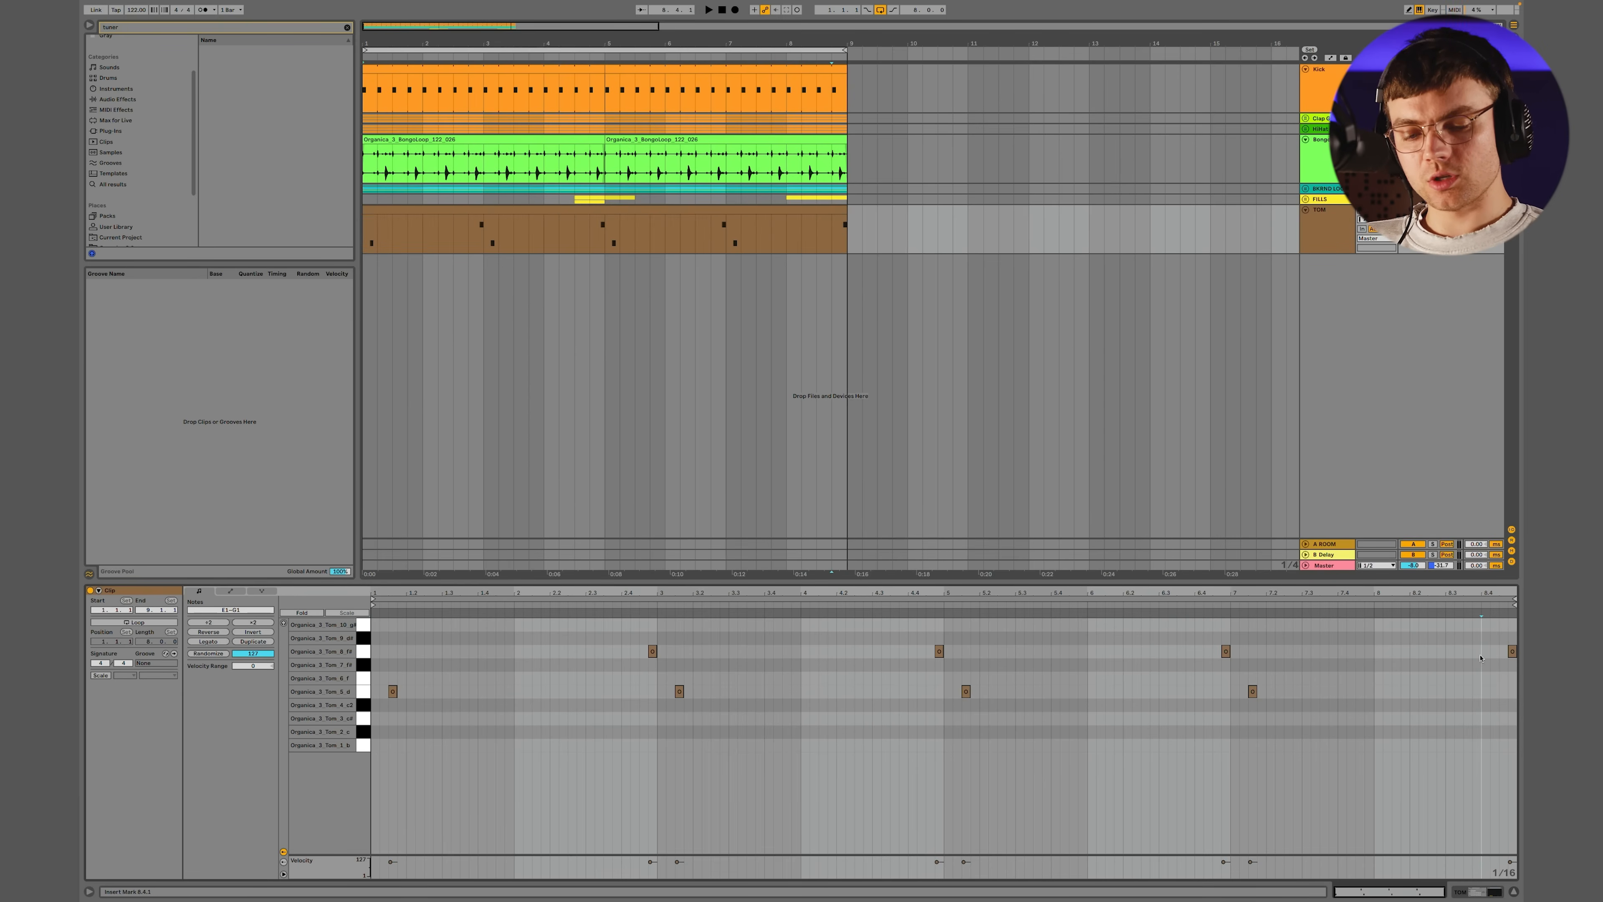
pyautogui.doubleClick(1468, 652)
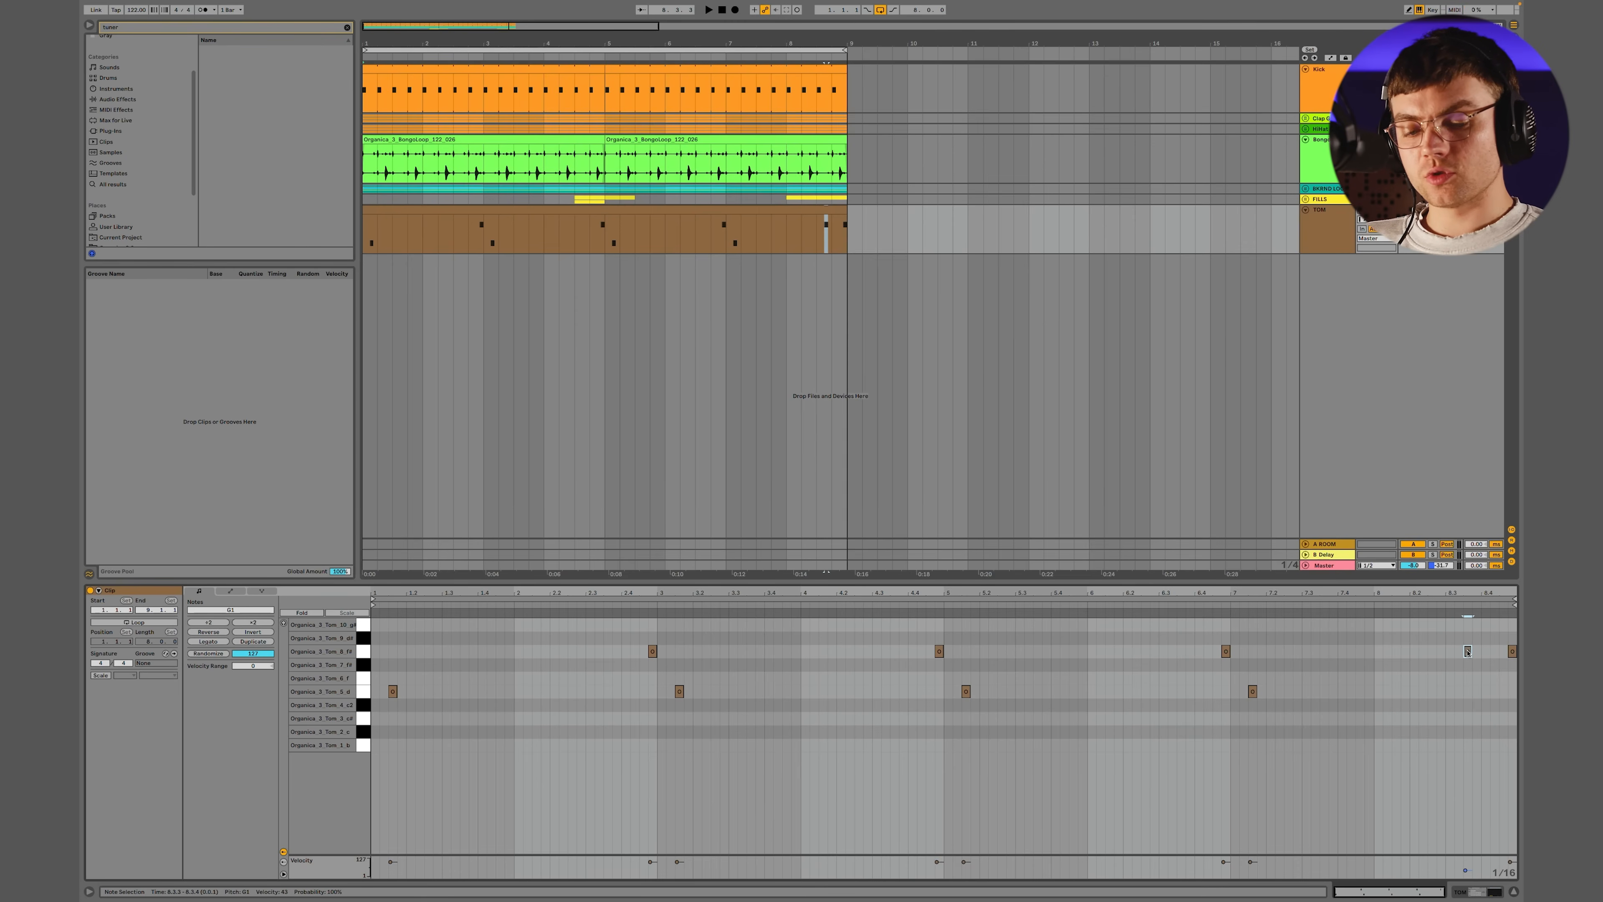
pyautogui.moveTo(1467, 653); pyautogui.dragTo(1442, 680)
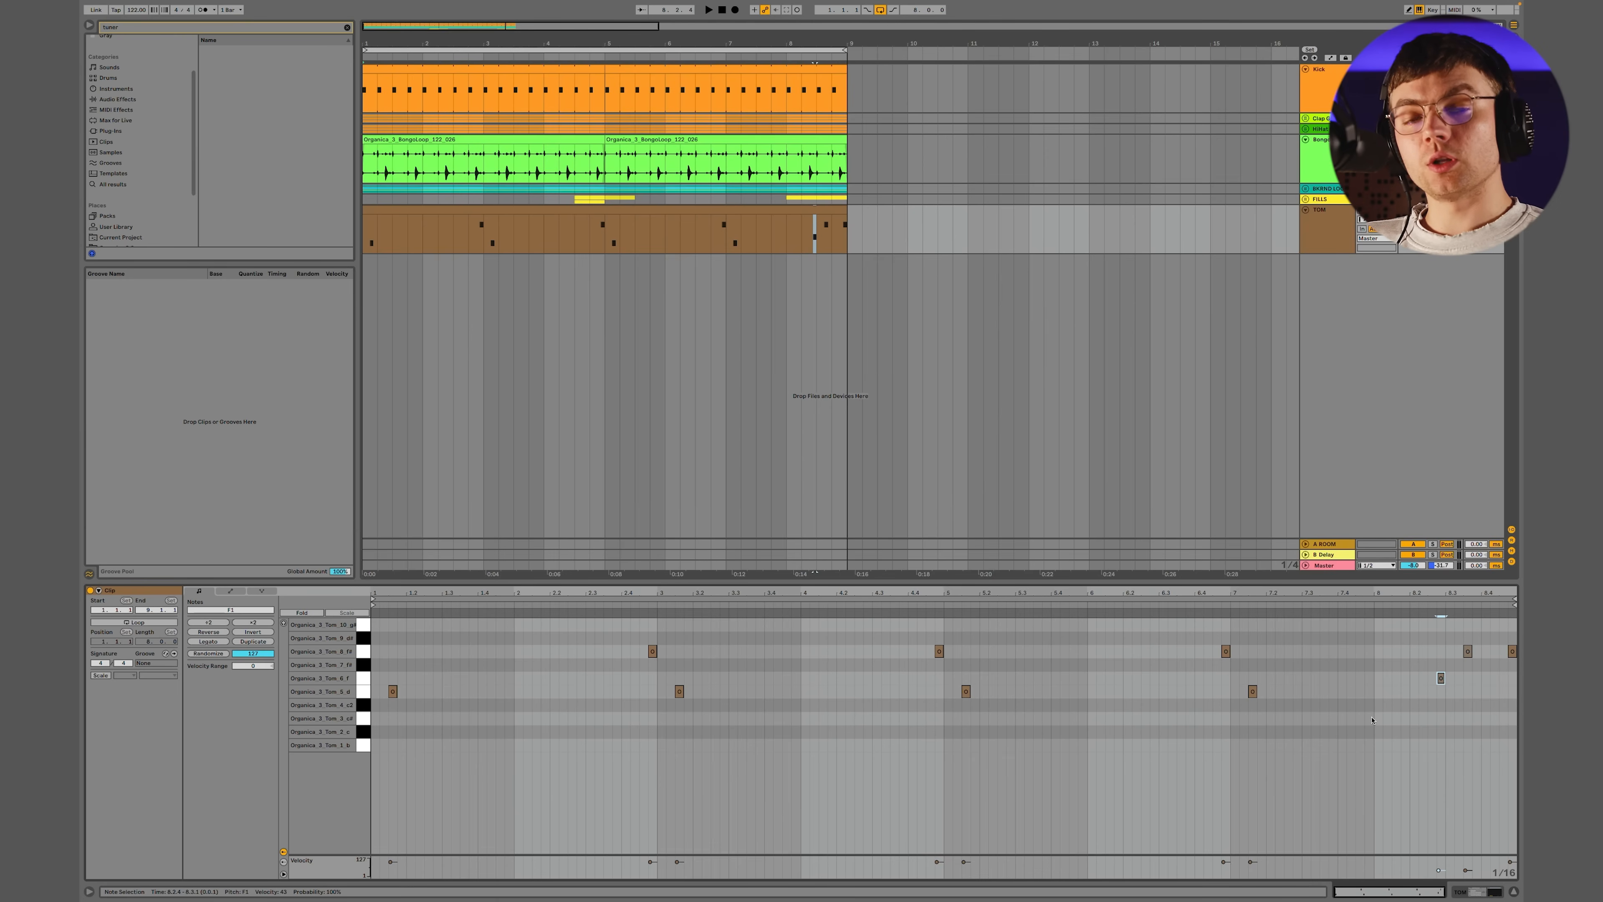
pyautogui.click(769, 116)
pyautogui.press('space')
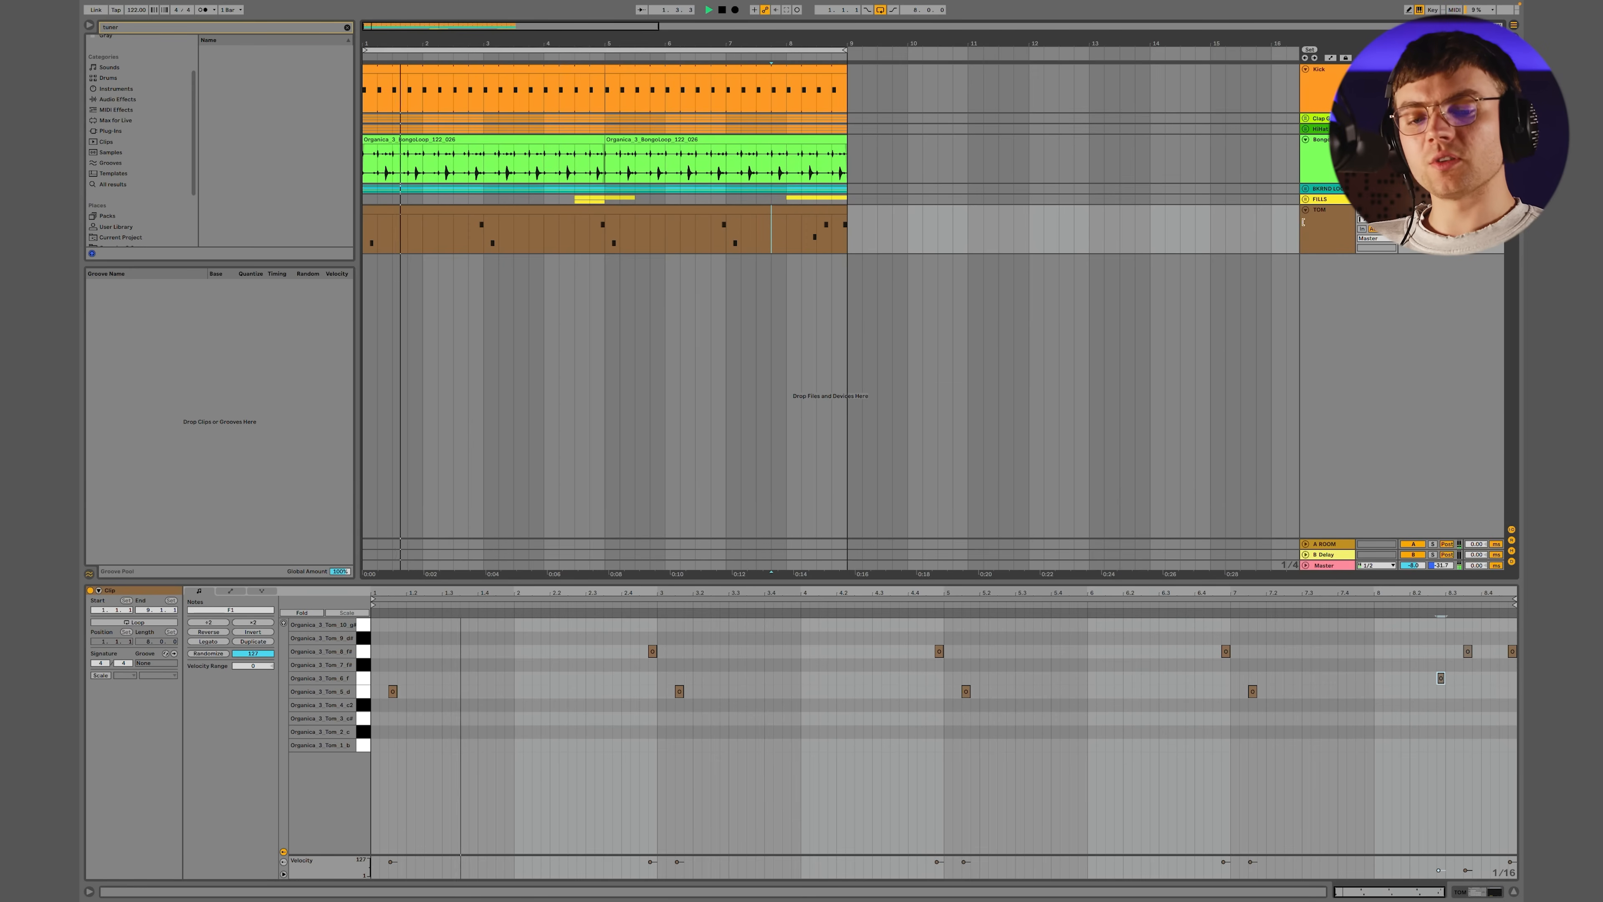
# Clear the browser search, collapse the Tom folder and add a MIDI track named PERC below TOM
pyautogui.click(1333, 237)
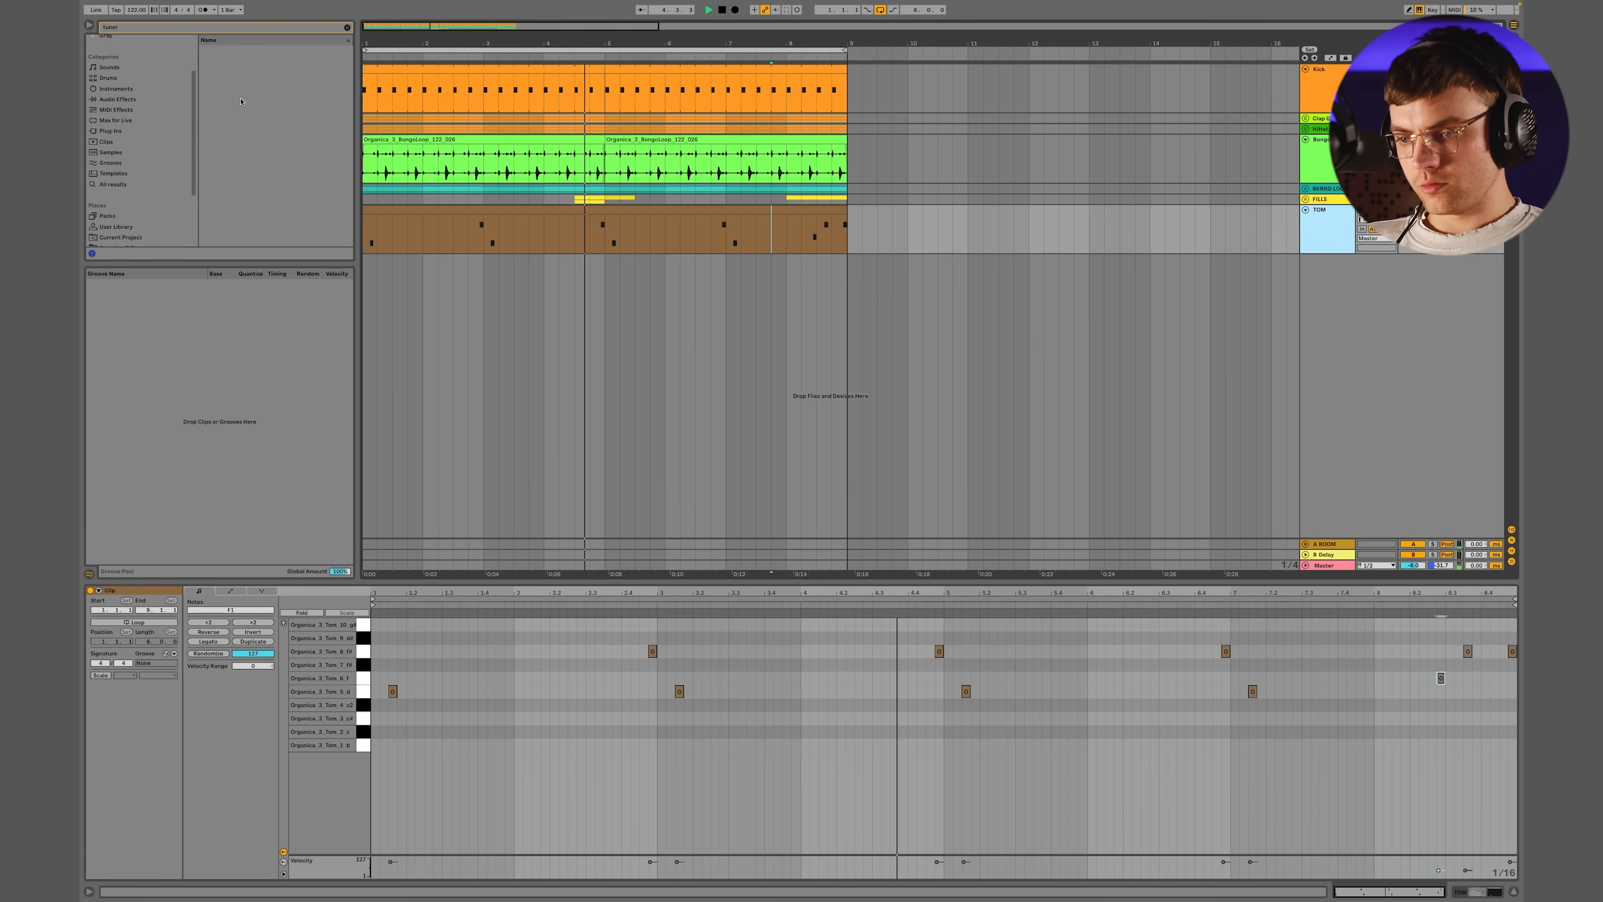
pyautogui.click(347, 27)
pyautogui.click(210, 156)
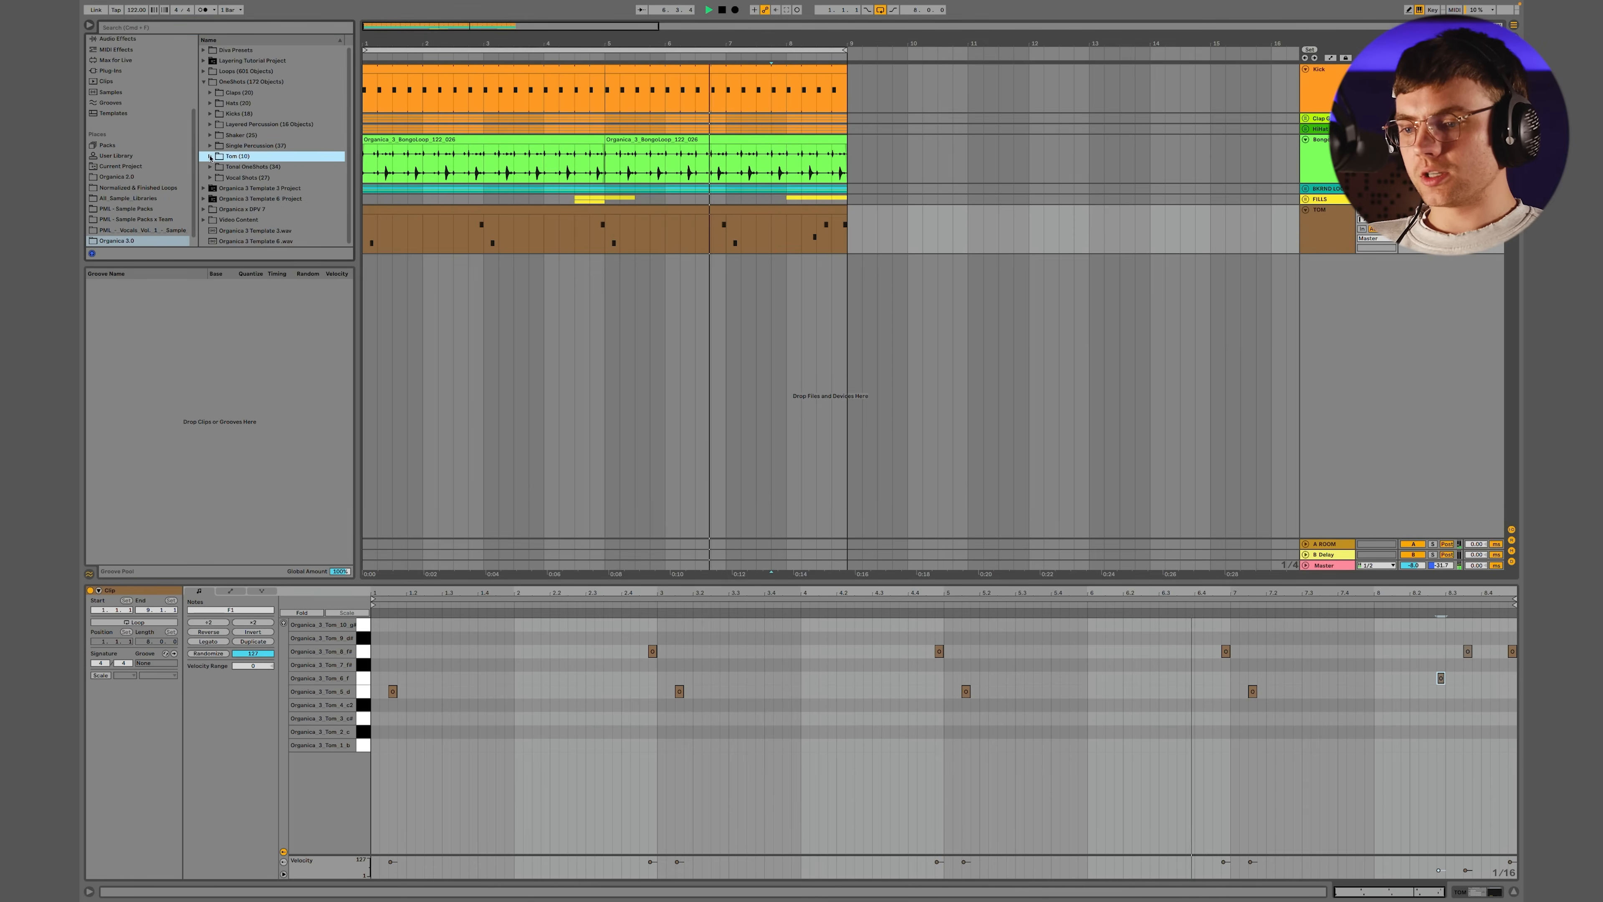
pyautogui.click(1324, 238)
pyautogui.press('super+shift+t')
pyautogui.click(1323, 295)
pyautogui.write('ERC')
pyautogui.press('Return')
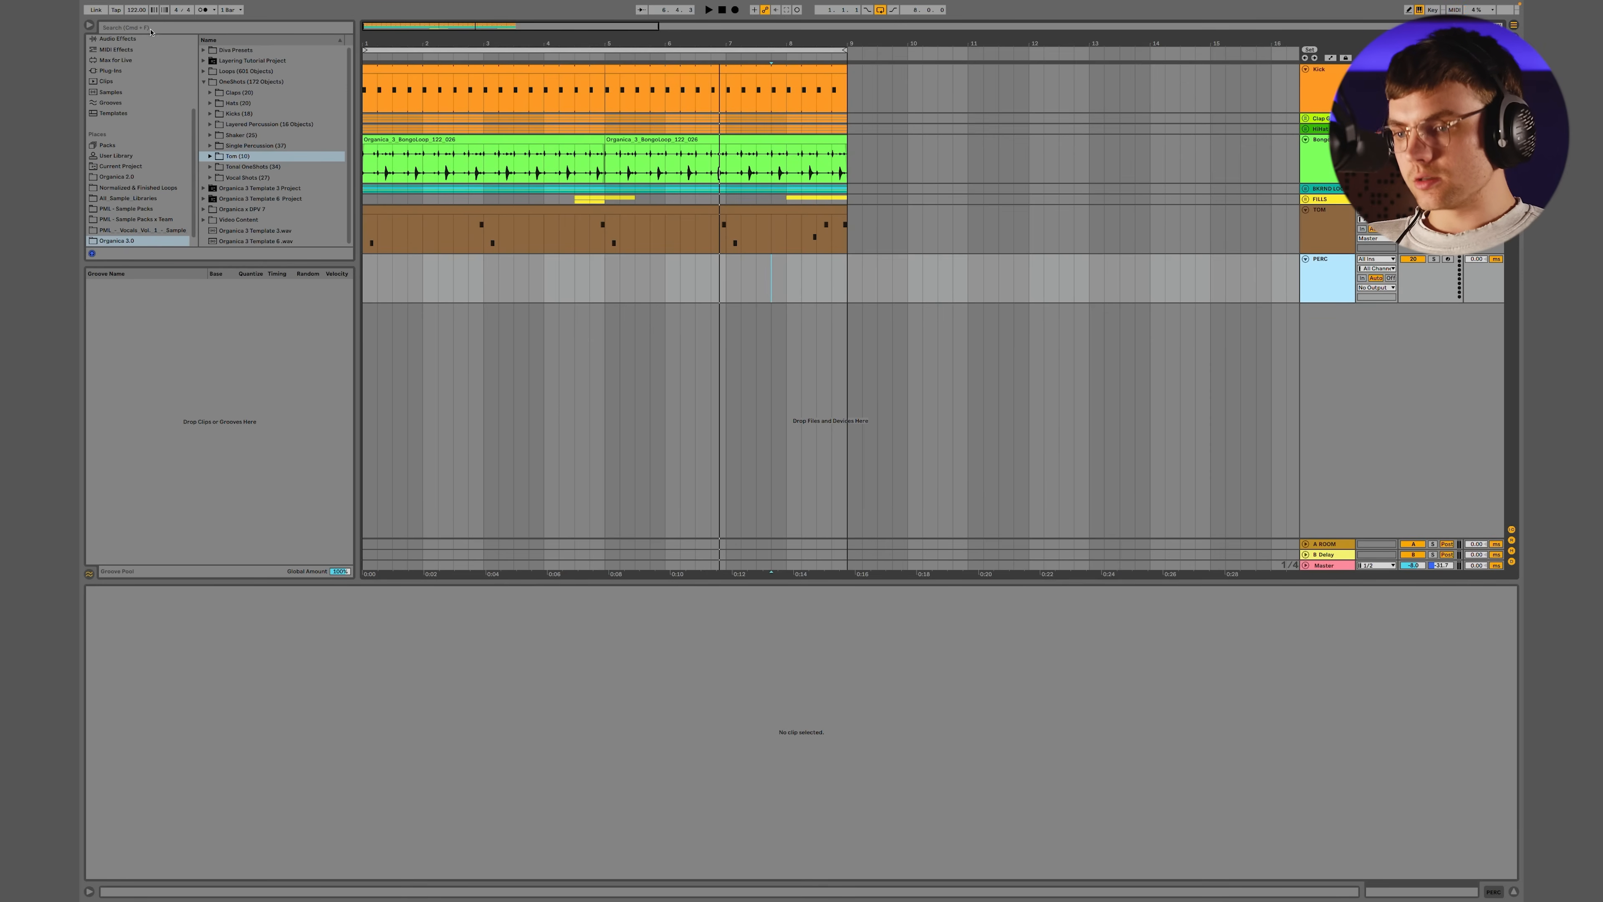
# Add a Drum Rack to the PERC track and load all the Organica 3.0 Single Percussion one-shots onto its pads starting at C1
pyautogui.scroll(3, 143, 108)
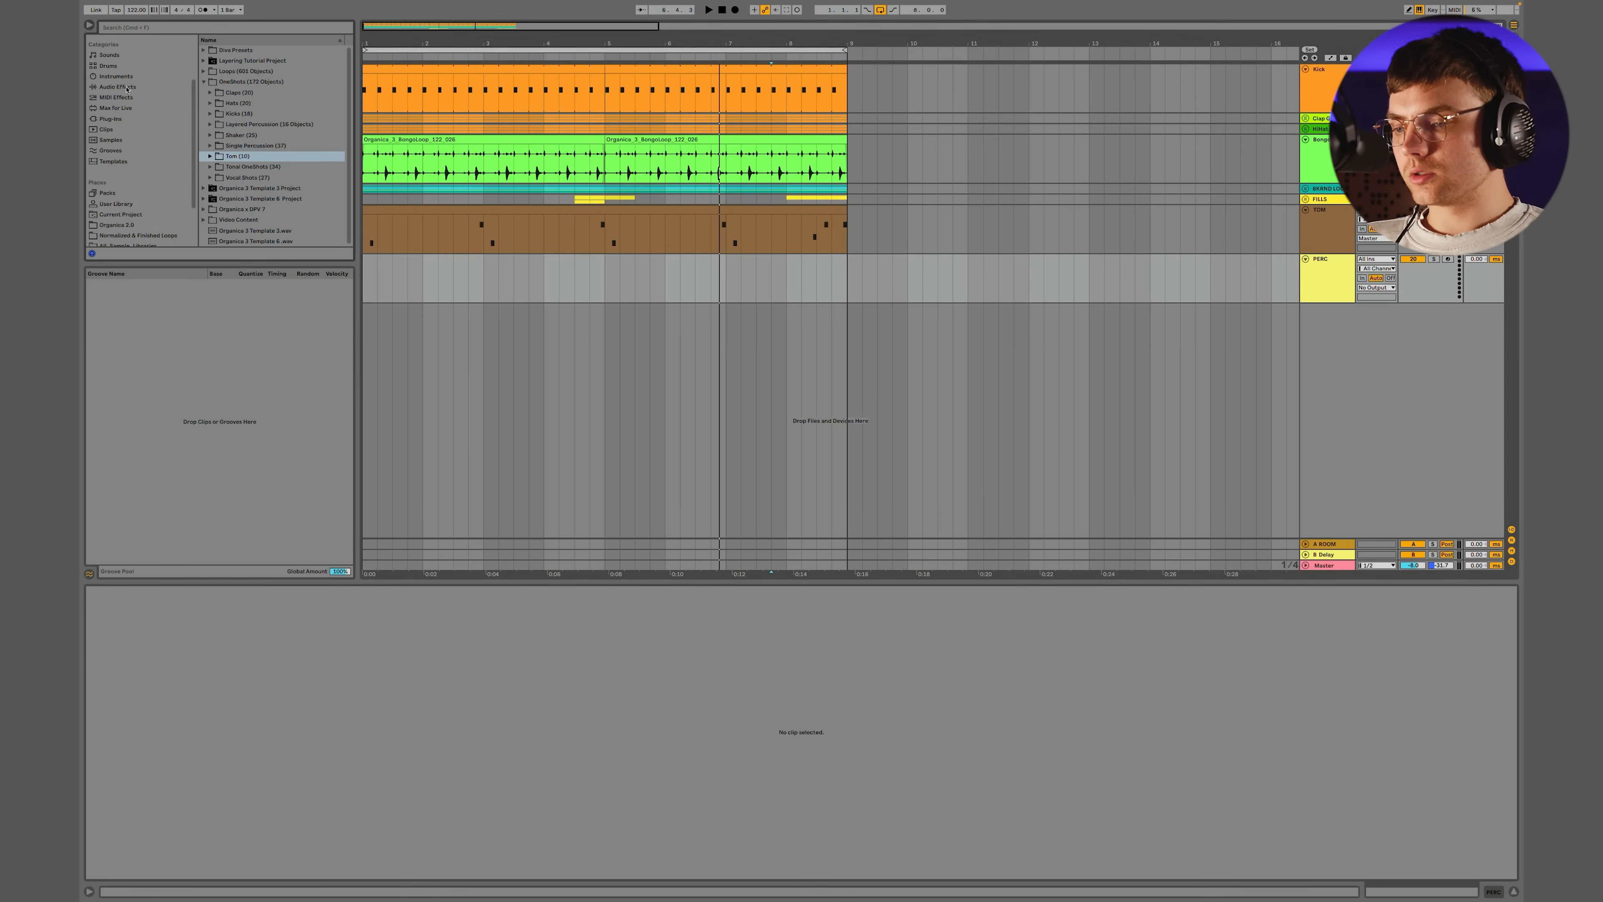
pyautogui.click(111, 68)
pyautogui.doubleClick(235, 61)
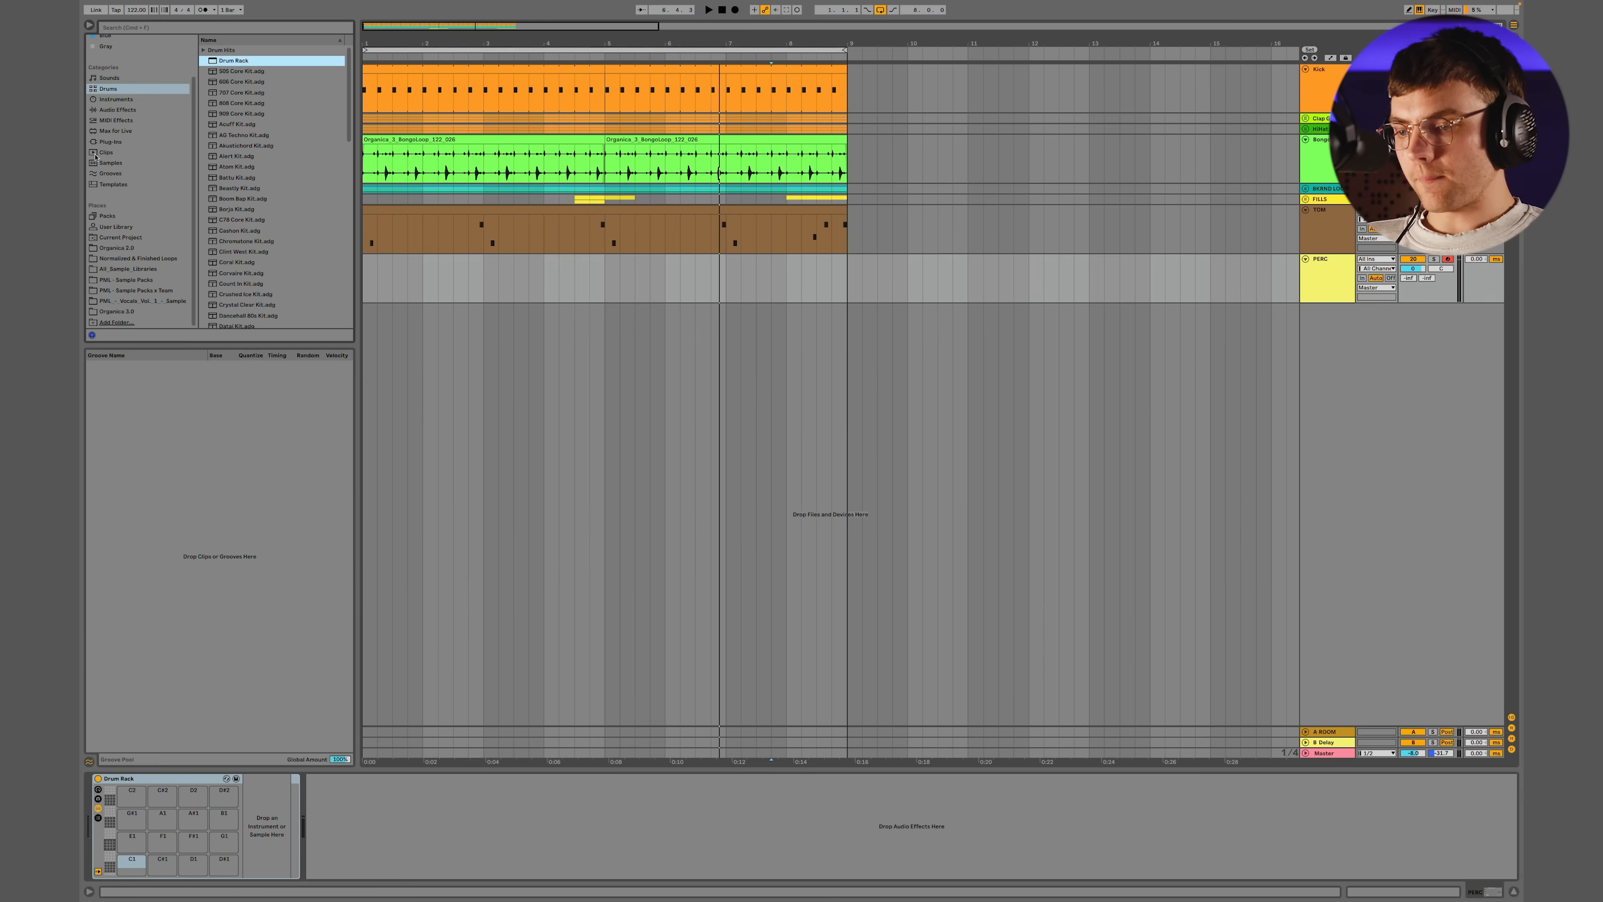
pyautogui.click(121, 312)
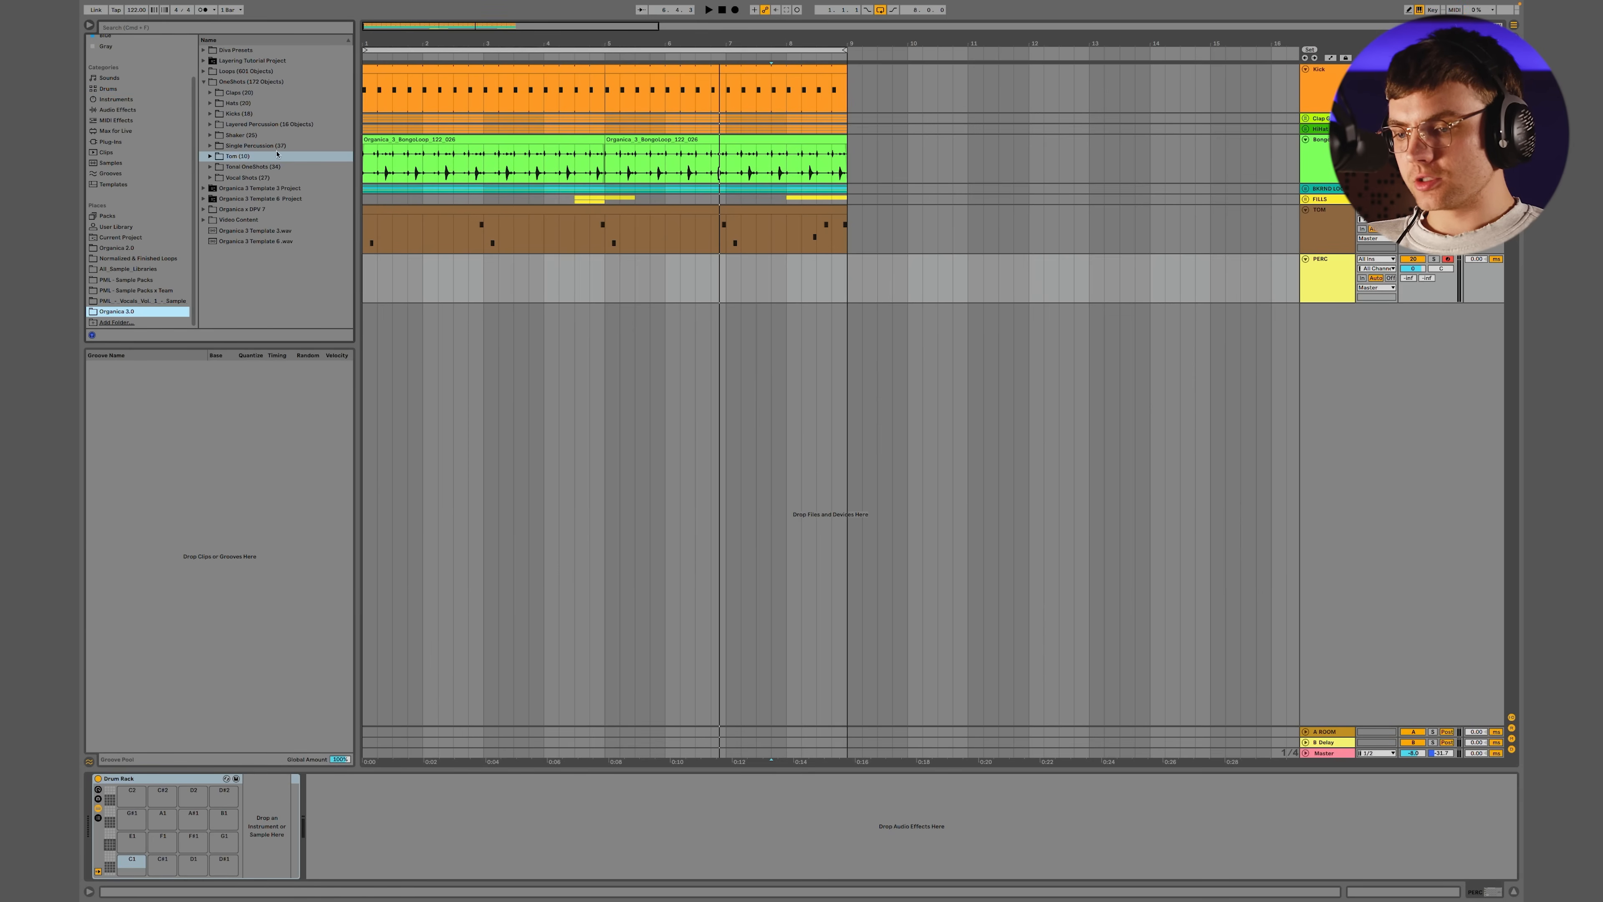
pyautogui.click(210, 145)
pyautogui.click(268, 156)
pyautogui.scroll(-5, 270, 189)
pyautogui.keyDown('shift'); pyautogui.click(270, 227); pyautogui.keyUp('shift')
pyautogui.moveTo(179, 639); pyautogui.dragTo(134, 862)
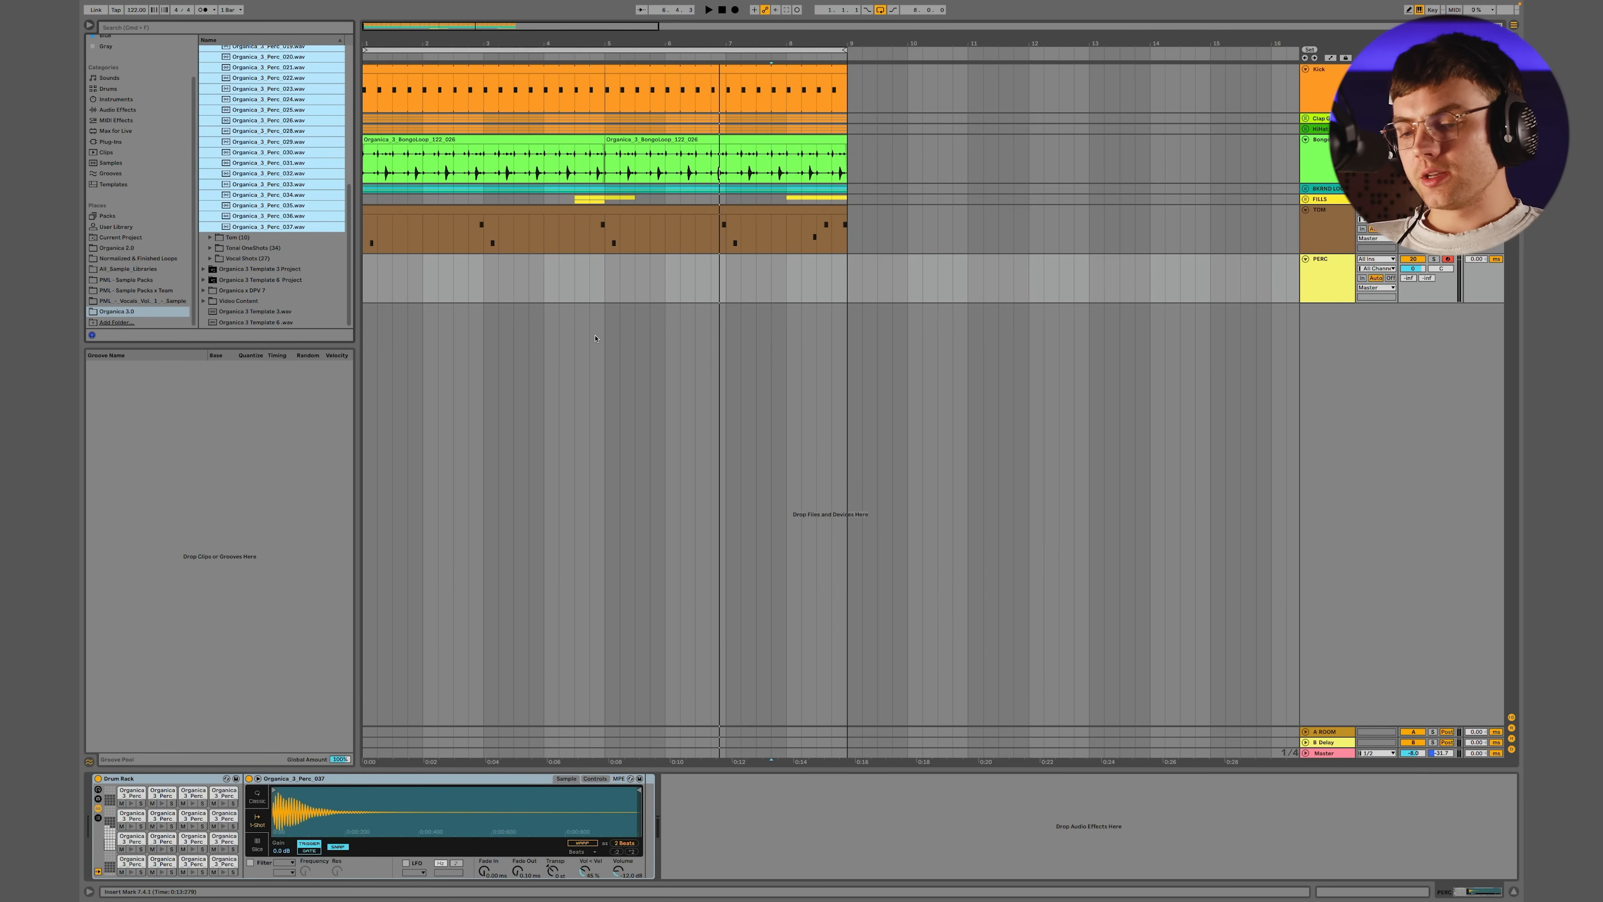
# Create an eight-bar MIDI clip on the PERC track, enlarge the note editor and add a B2 percussion hit at 1.1.4
pyautogui.click(611, 279)
pyautogui.moveTo(848, 276); pyautogui.dragTo(364, 279)
pyautogui.press('super+shift+m')
pyautogui.moveTo(483, 581); pyautogui.dragTo(483, 425)
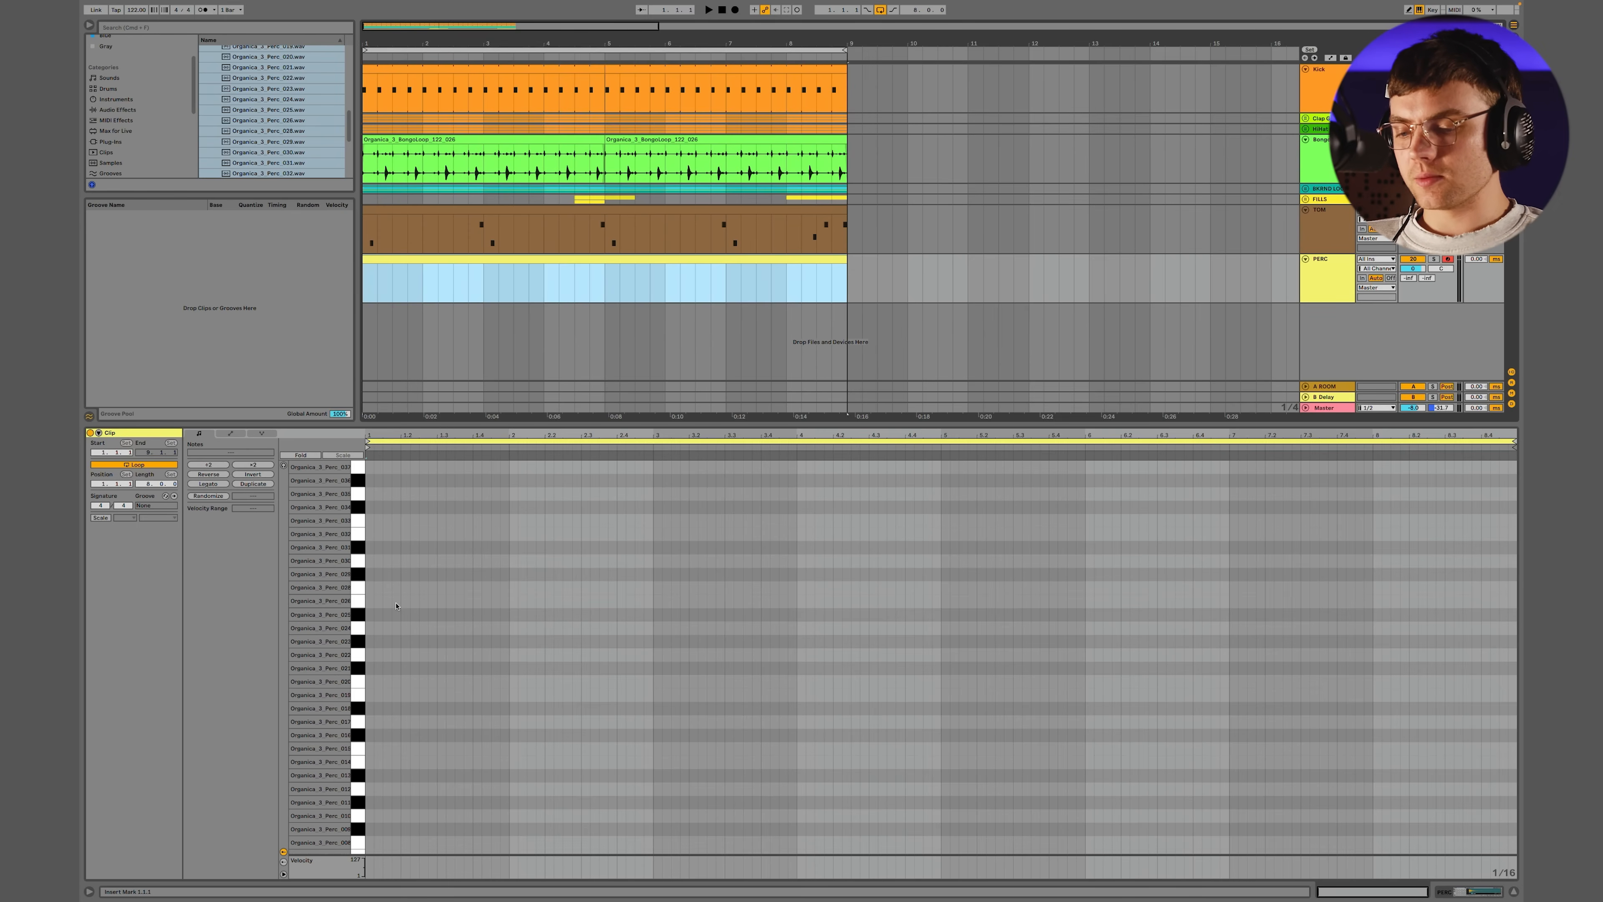
pyautogui.doubleClick(396, 600)
pyautogui.press('space')
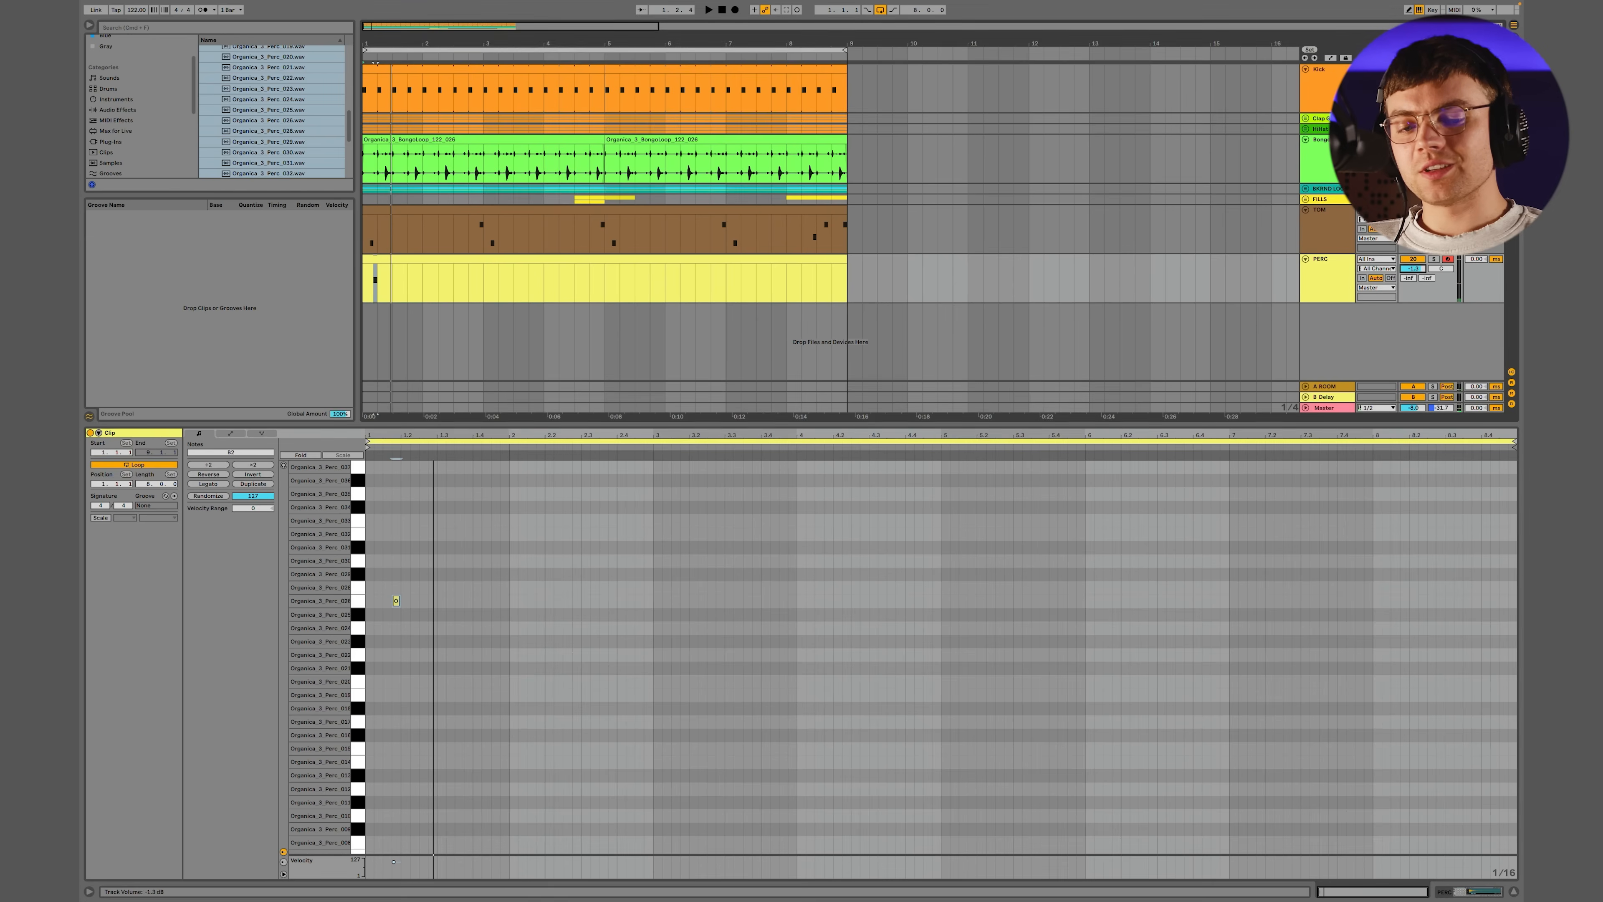
# With note preview on, move the percussion hit down to G#2 and add a second G#2 hit at 1.2.3
pyautogui.moveTo(450, 526); pyautogui.dragTo(374, 632)
pyautogui.press('Down')
pyautogui.click(284, 466)
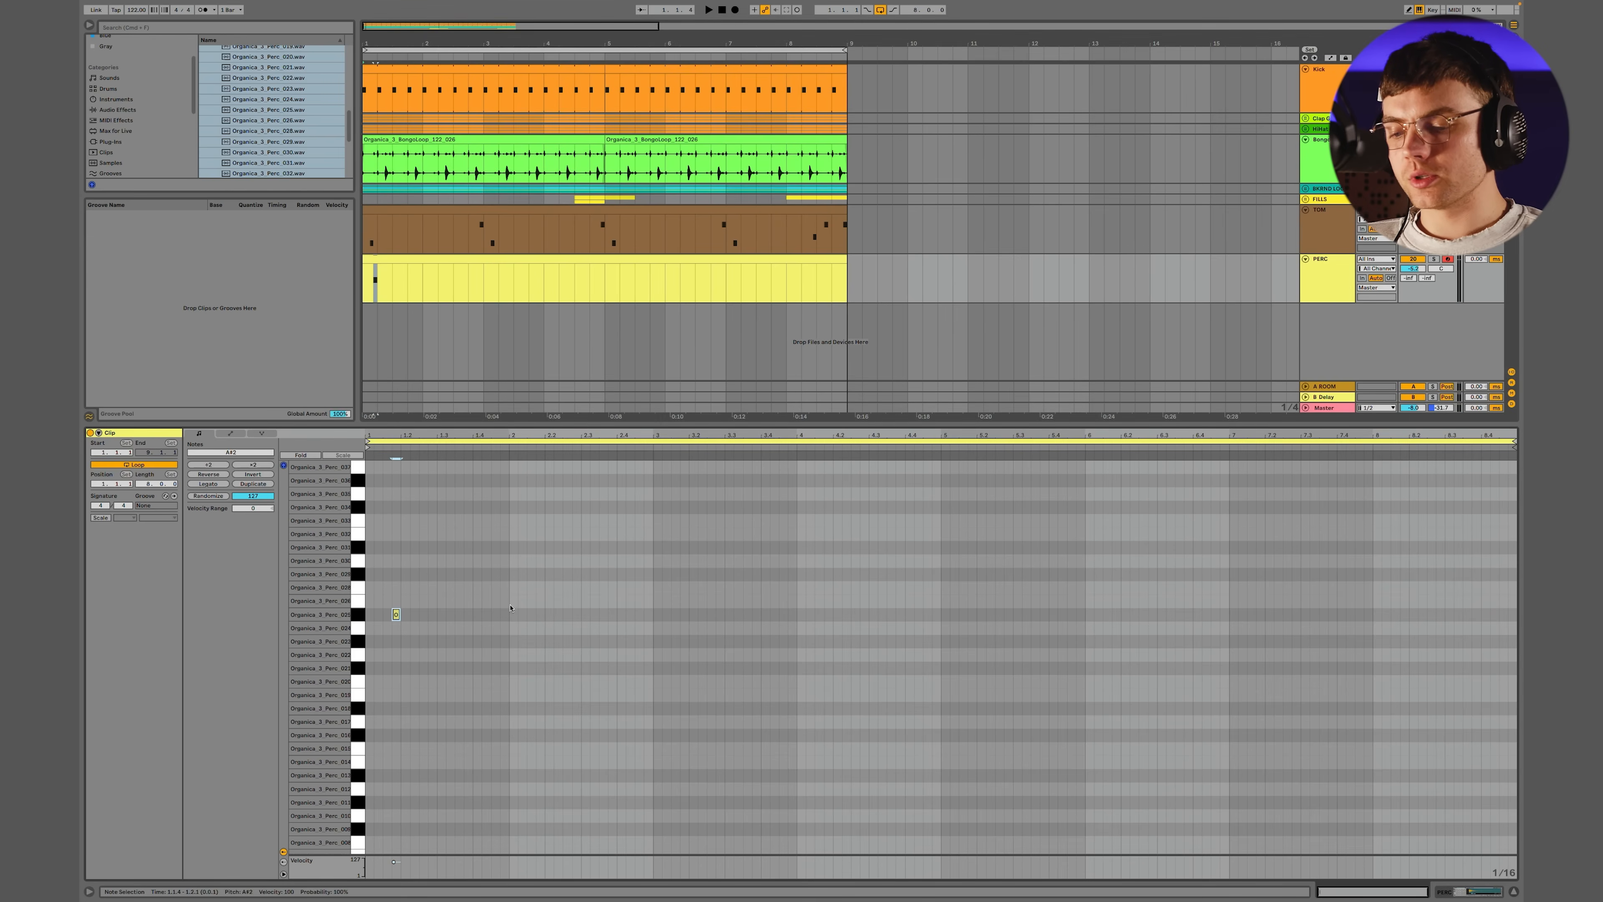
pyautogui.press('Down')
pyautogui.press('Down')
pyautogui.press('space')
pyautogui.doubleClick(424, 642)
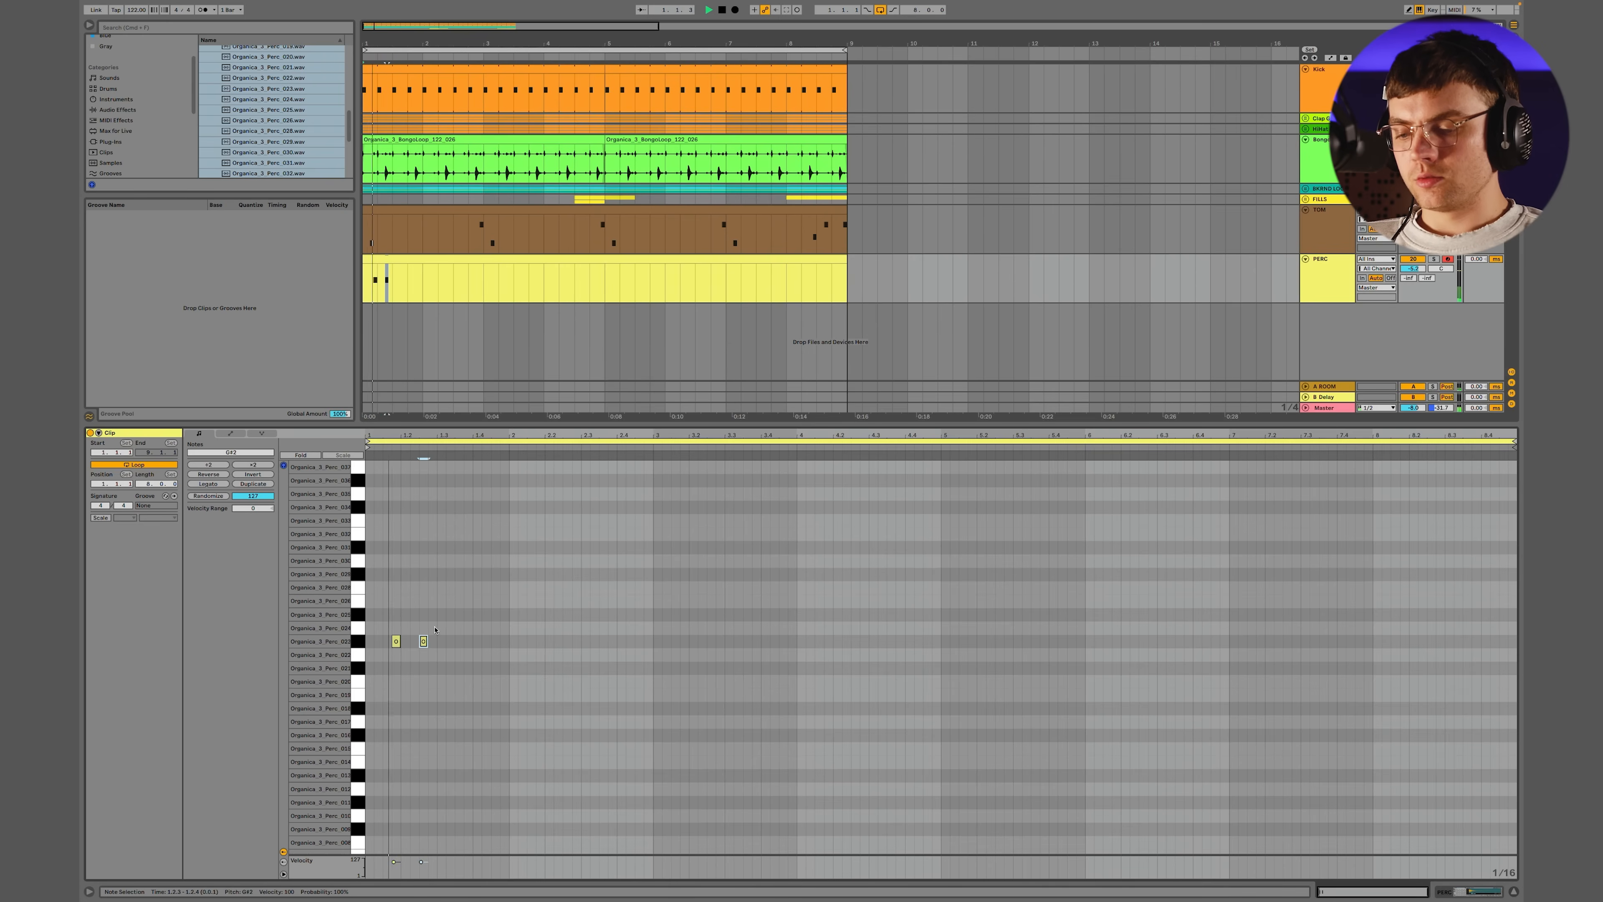
# Set the PERC clip to loop its first two bars
pyautogui.moveTo(509, 616); pyautogui.dragTo(363, 717)
pyautogui.moveTo(654, 565); pyautogui.dragTo(89, 605)
pyautogui.press('super+l')
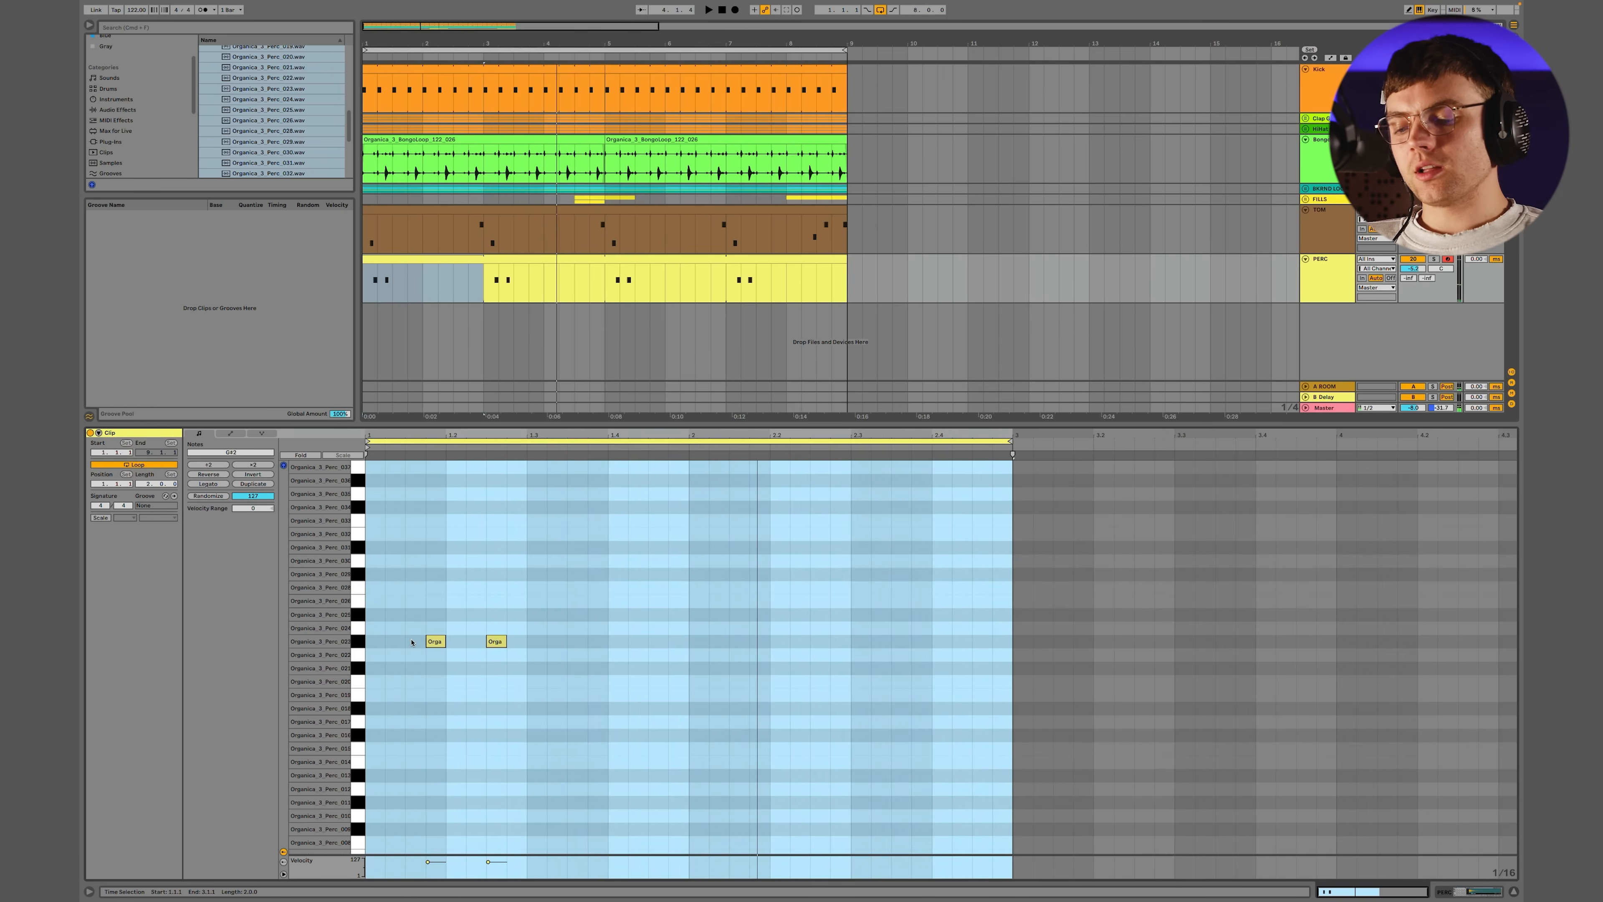
# Try duplicating the two percussion hits into bar 2, and try a single F2 hit at 2.1.4 instead
pyautogui.moveTo(683, 578); pyautogui.dragTo(366, 727)
pyautogui.press('super+d')
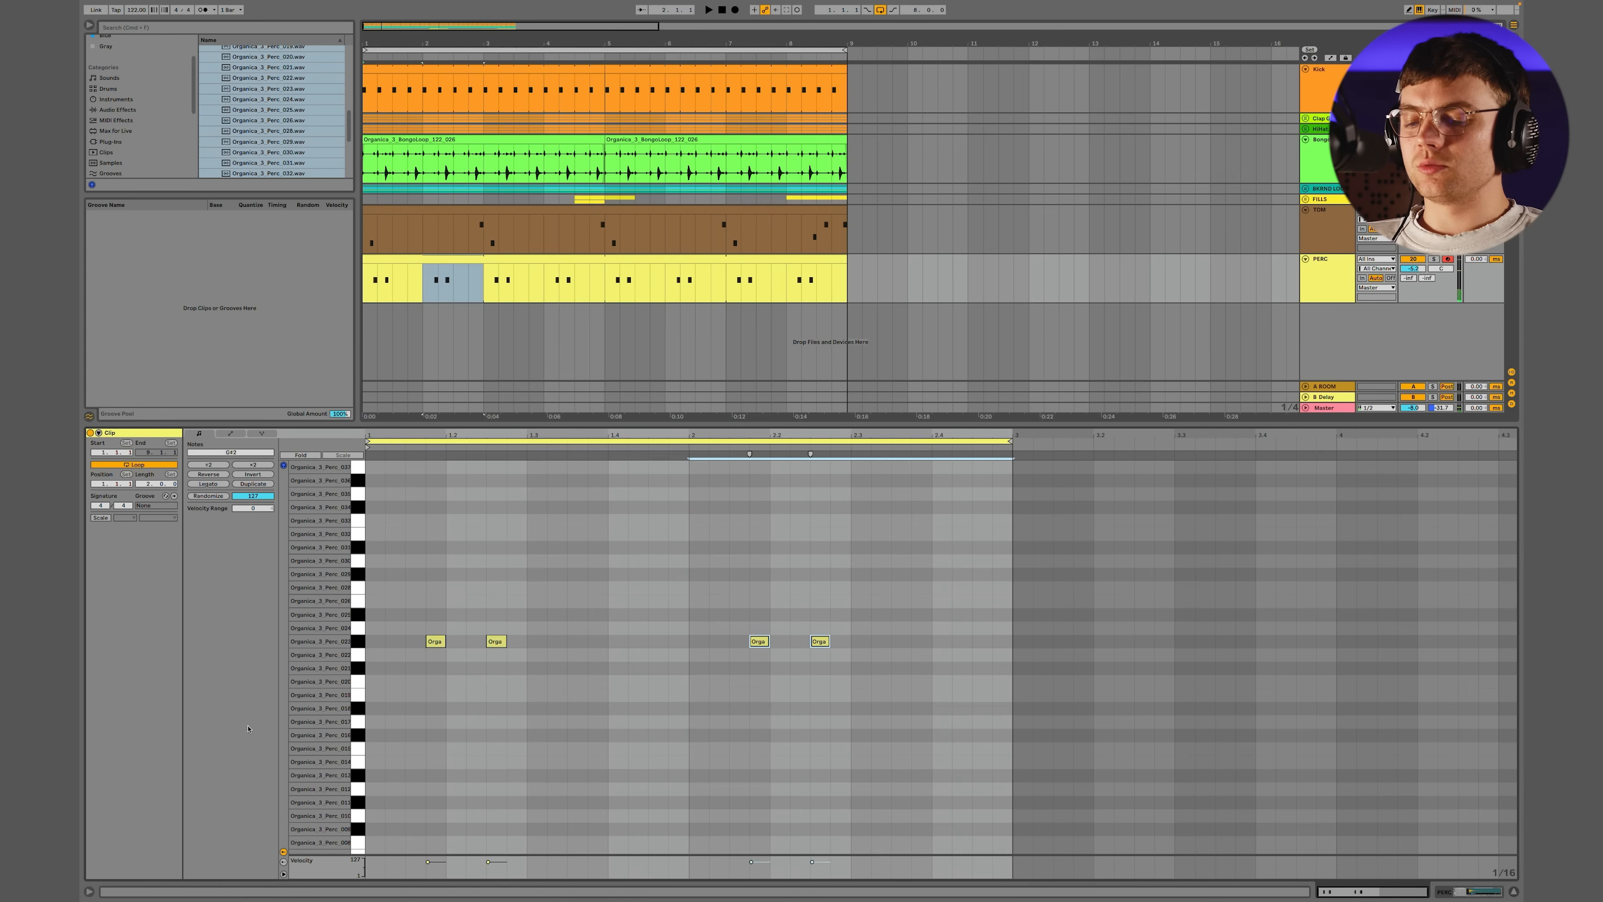
pyautogui.press('space')
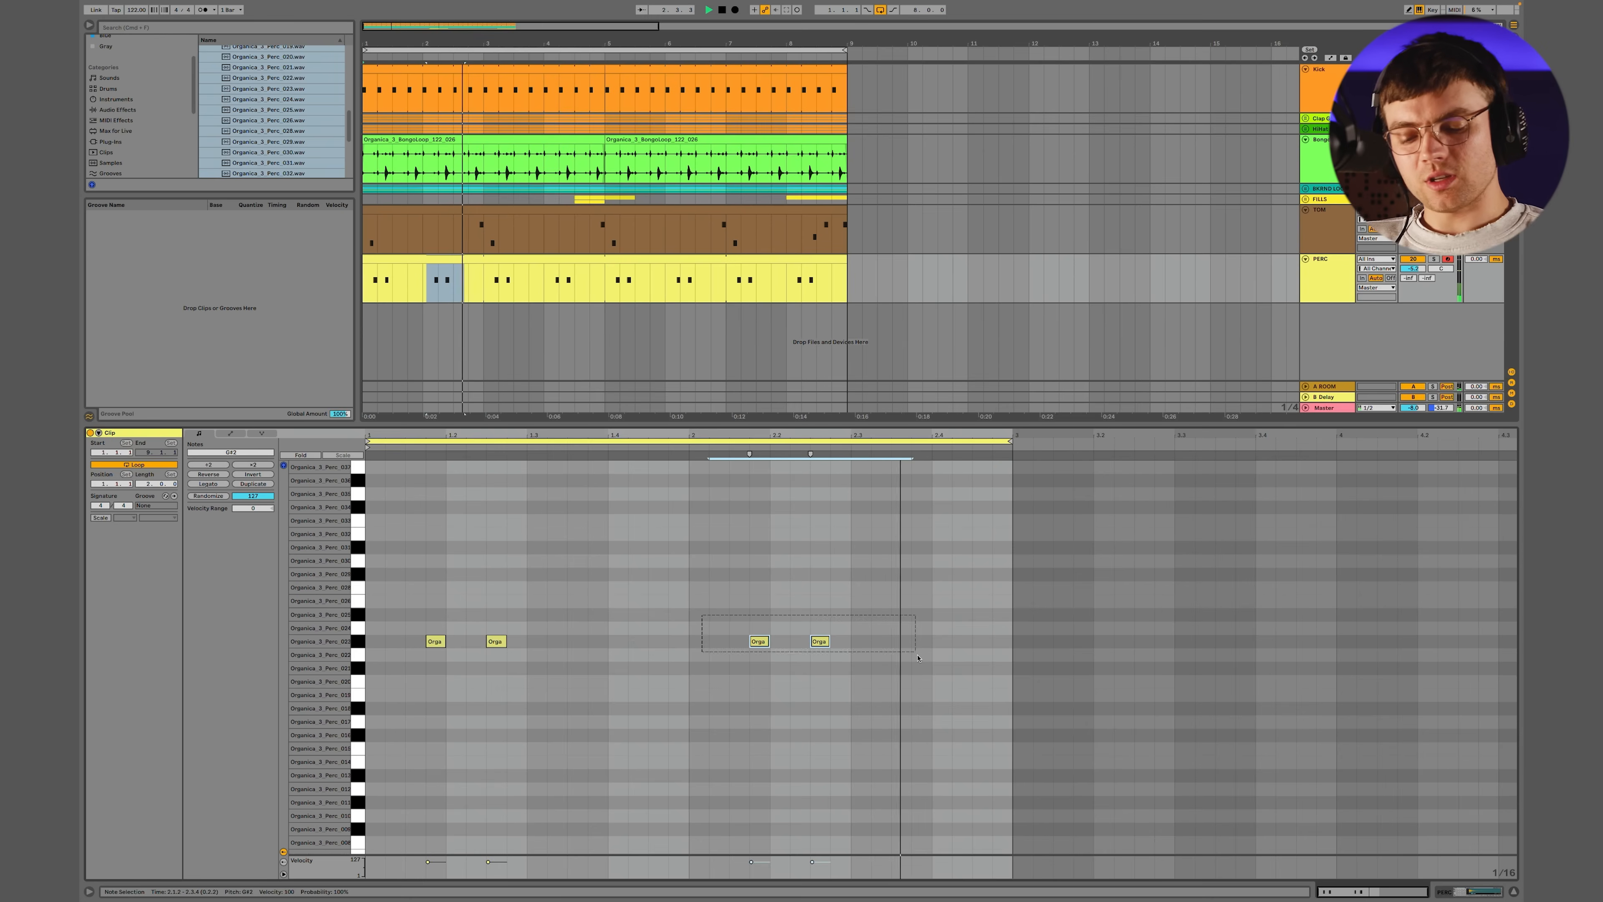
pyautogui.press('Delete')
pyautogui.doubleClick(759, 682)
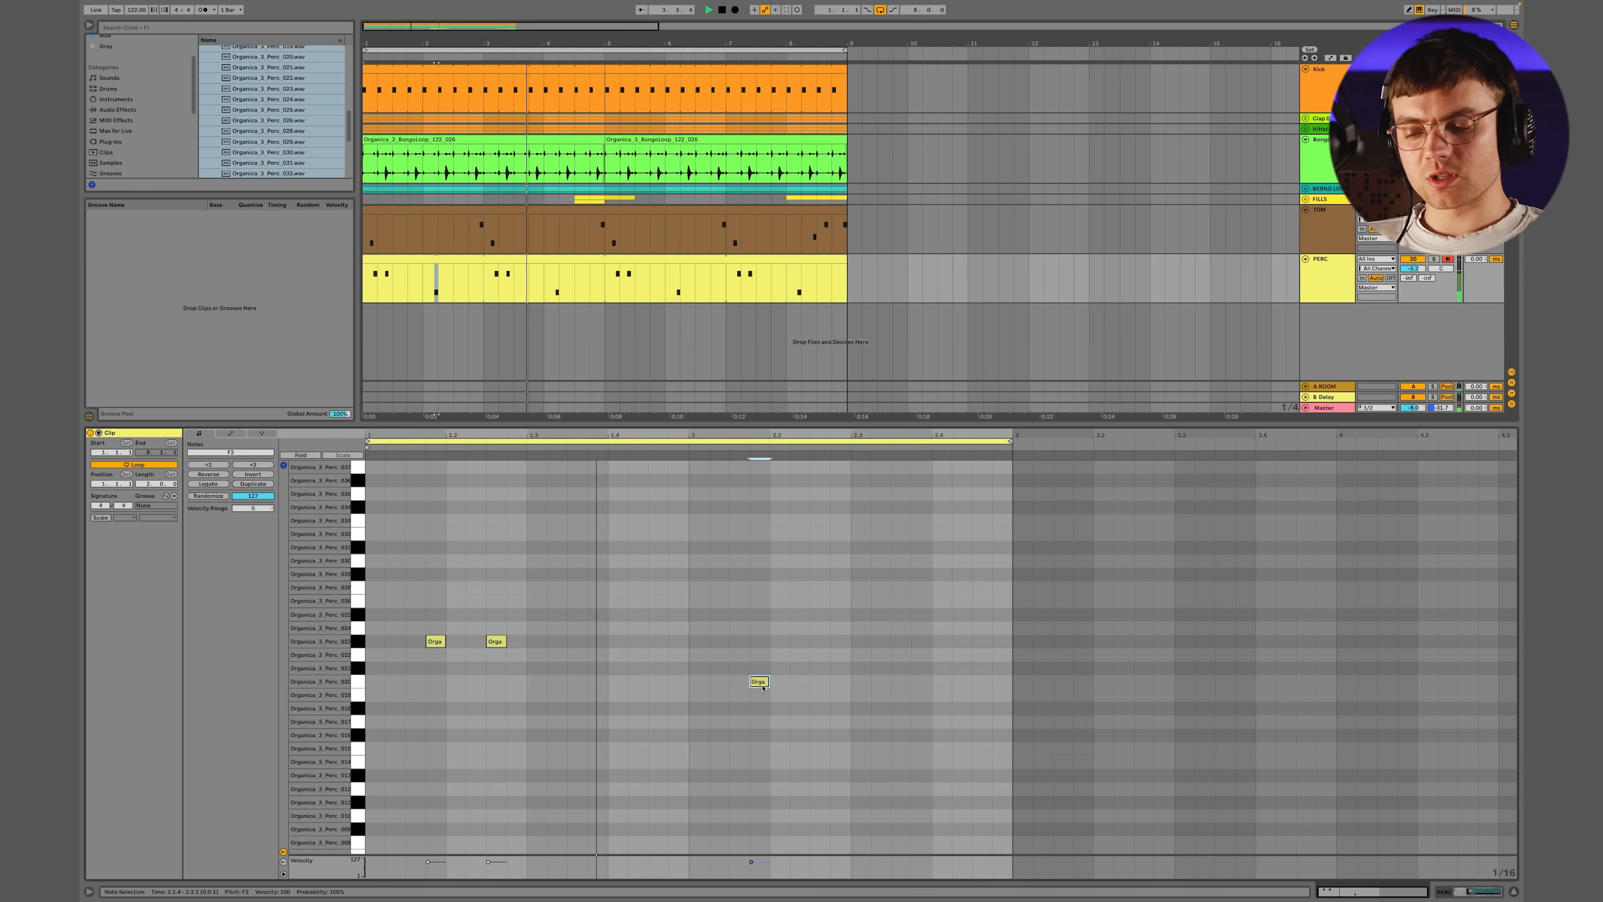
pyautogui.doubleClick(759, 682)
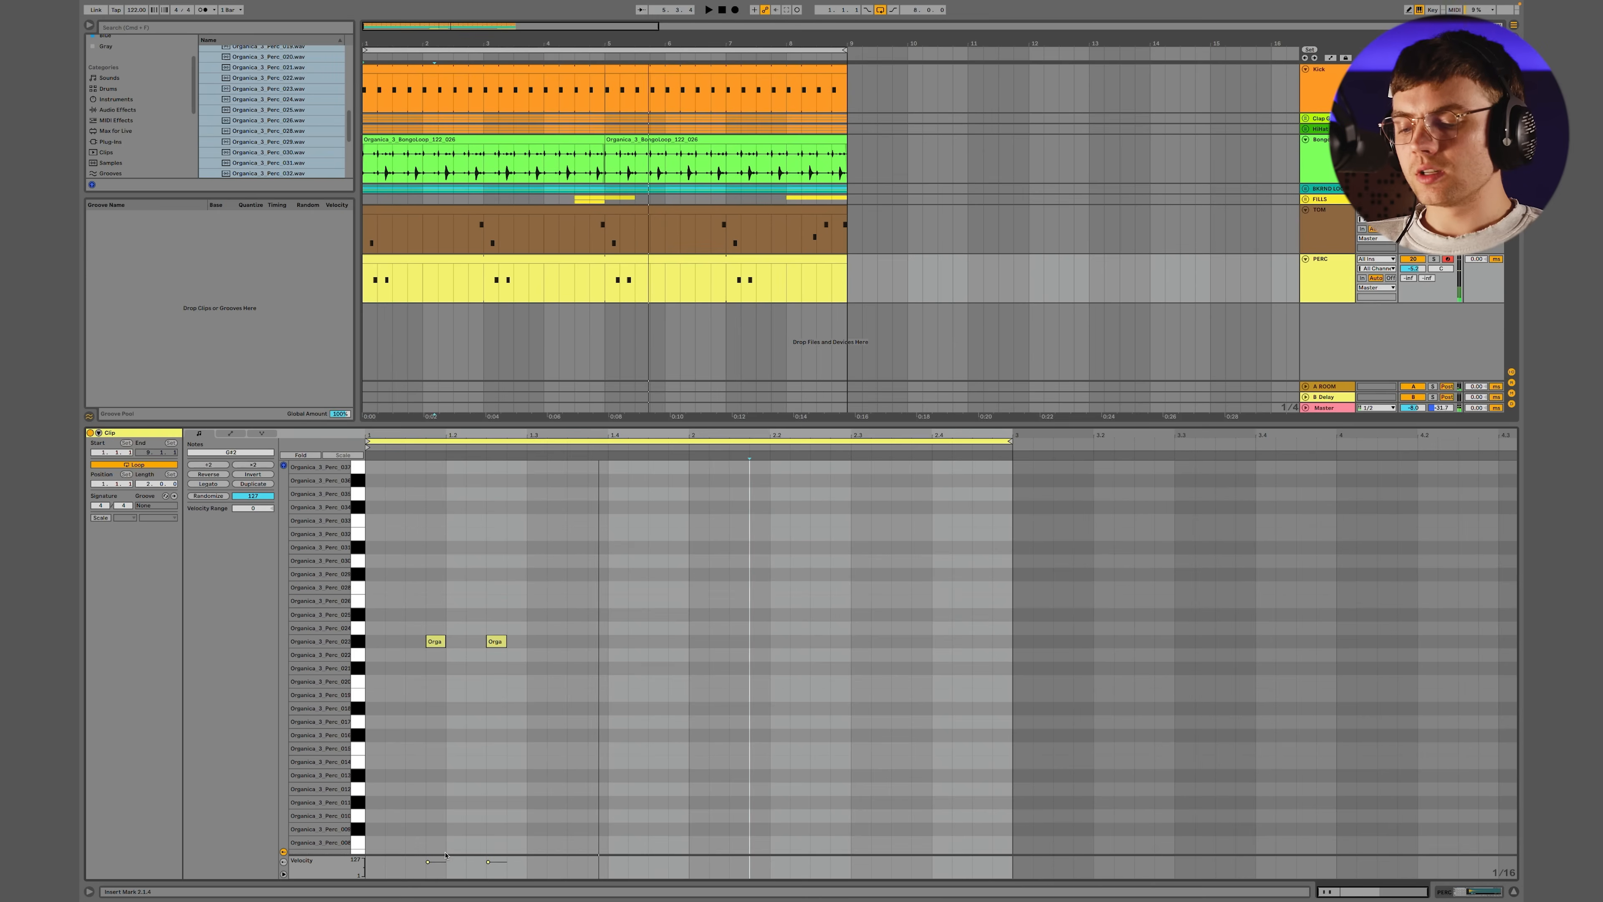
# Lower the velocity of the first percussion hit and layer a copy of both hits on E2
pyautogui.moveTo(437, 865); pyautogui.dragTo(437, 871)
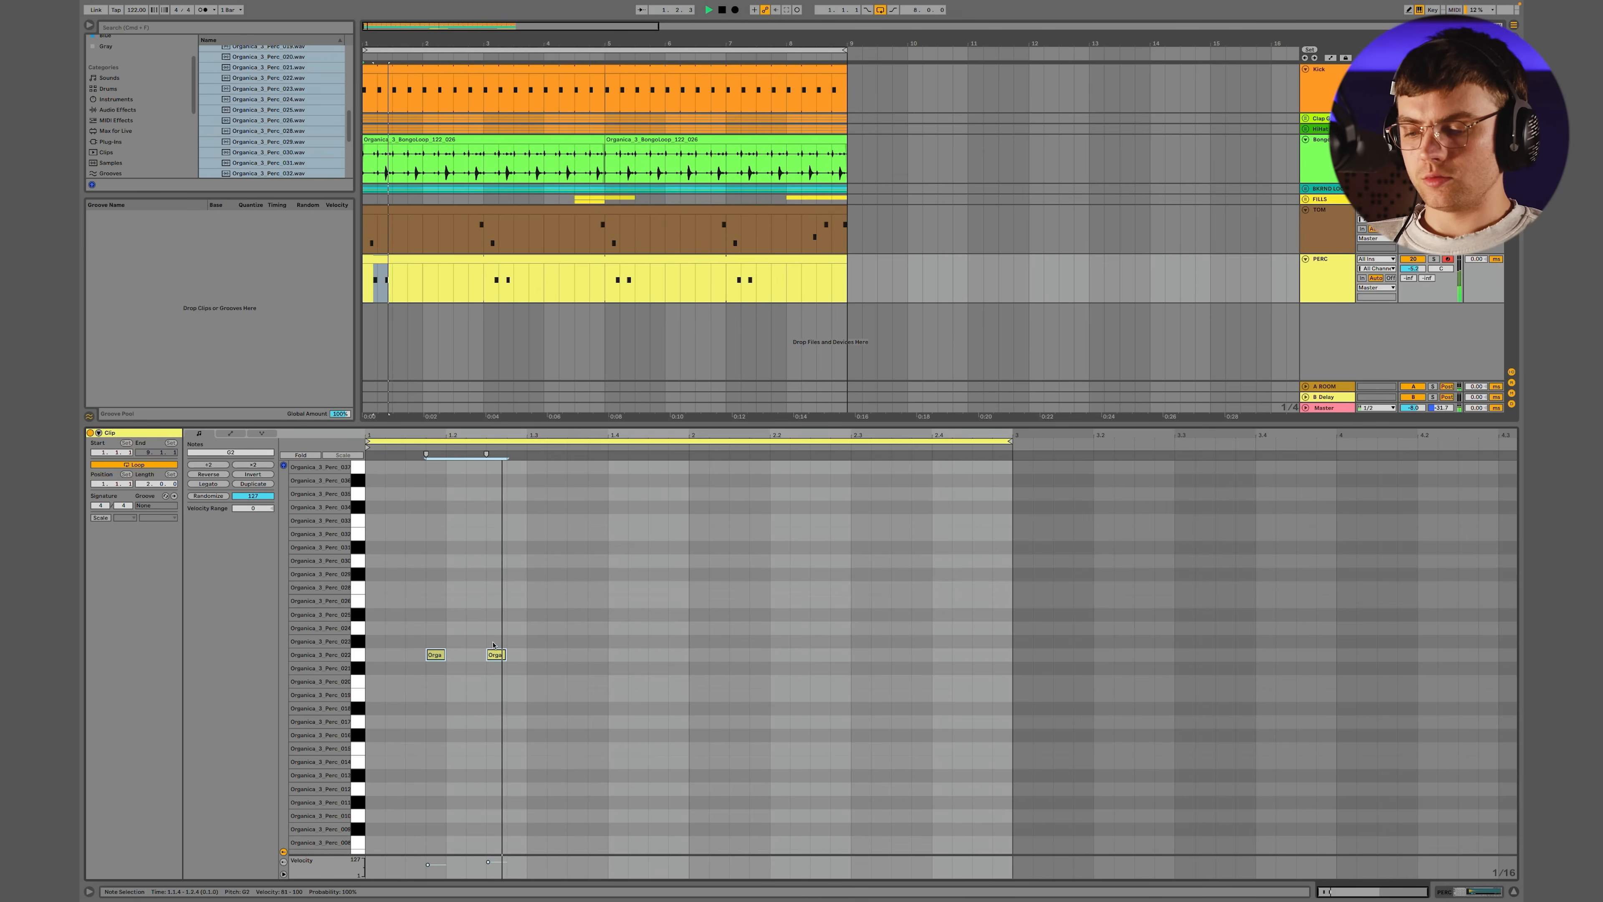
pyautogui.moveTo(495, 644); pyautogui.dragTo(497, 697)
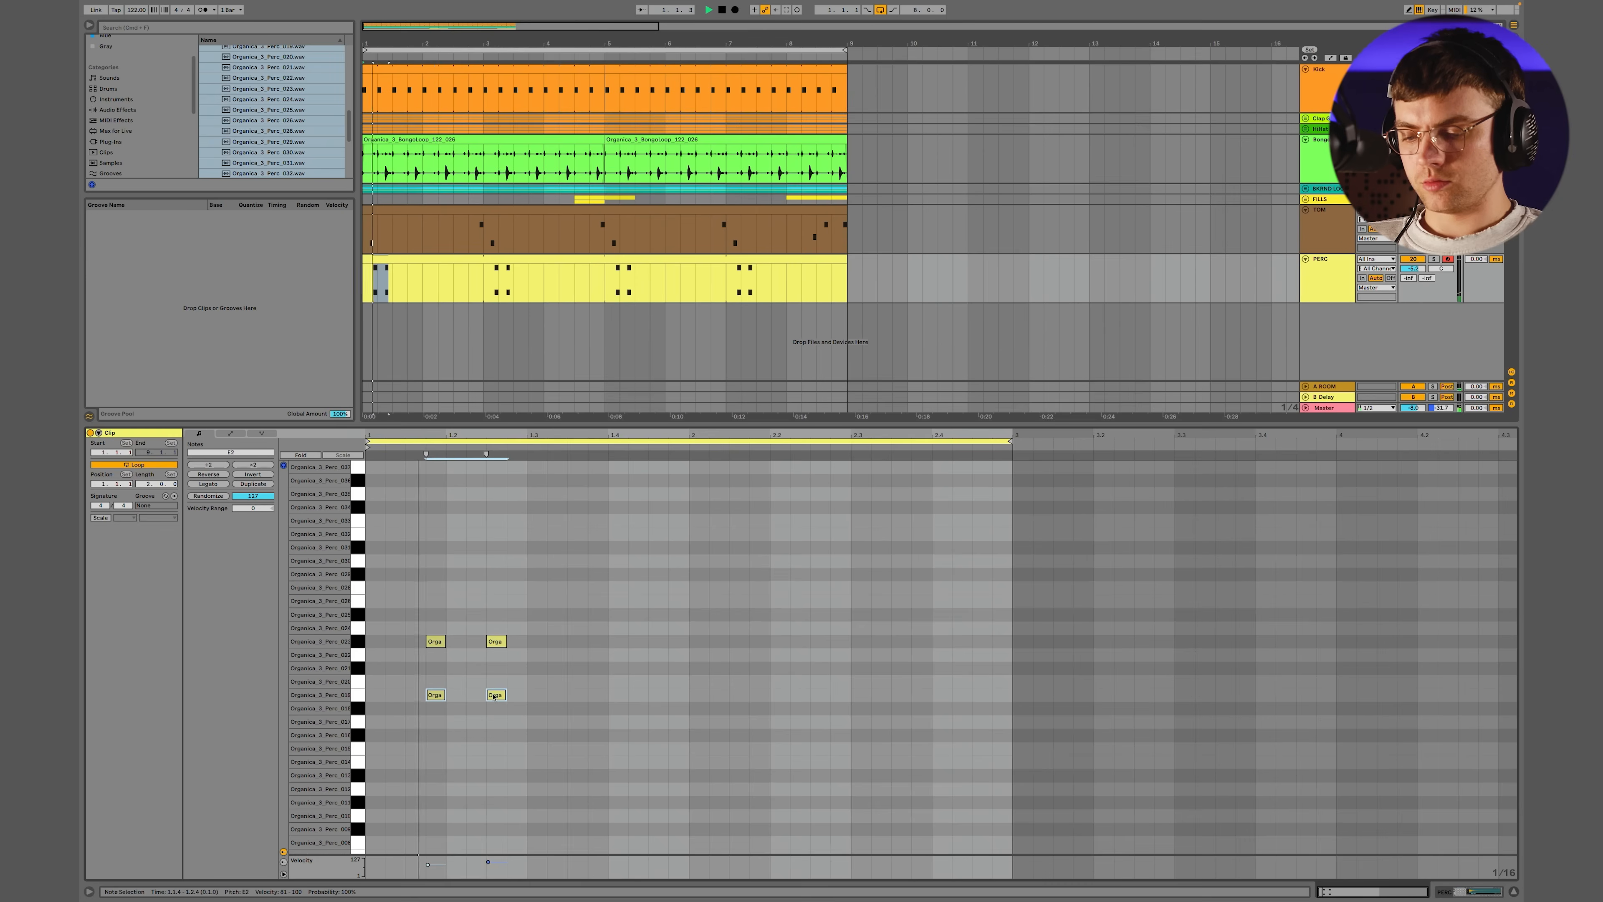
# Delete the E2 hit at 1.1.4 and copy the E2 hit at 1.2.3 down to A1
pyautogui.doubleClick(435, 694)
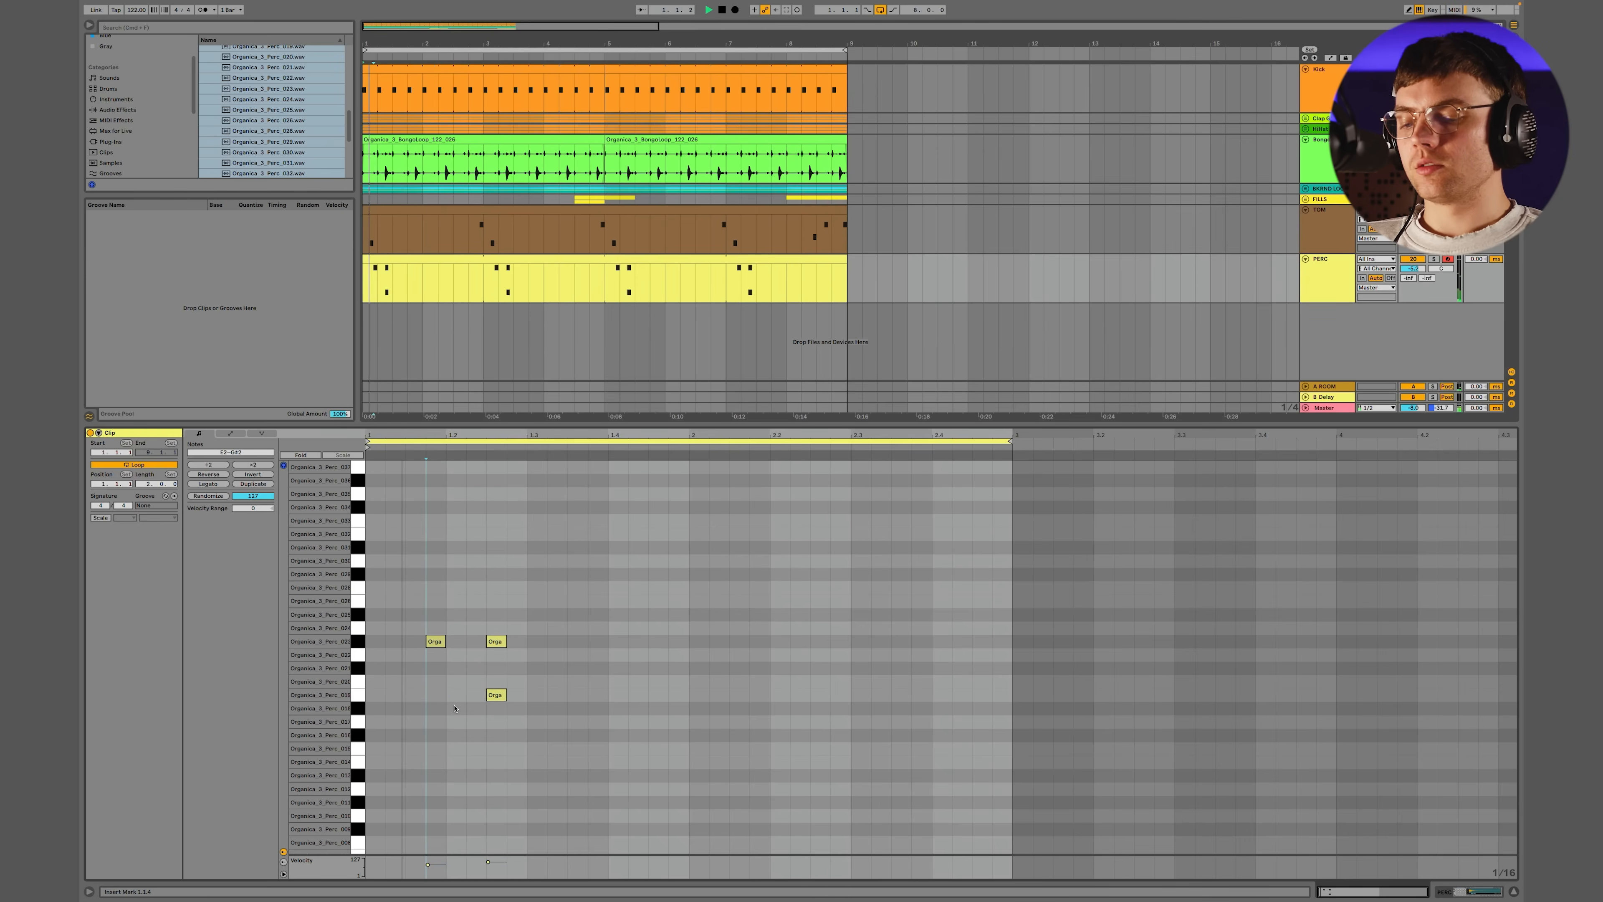
pyautogui.click(496, 695)
pyautogui.moveTo(496, 750); pyautogui.dragTo(499, 791)
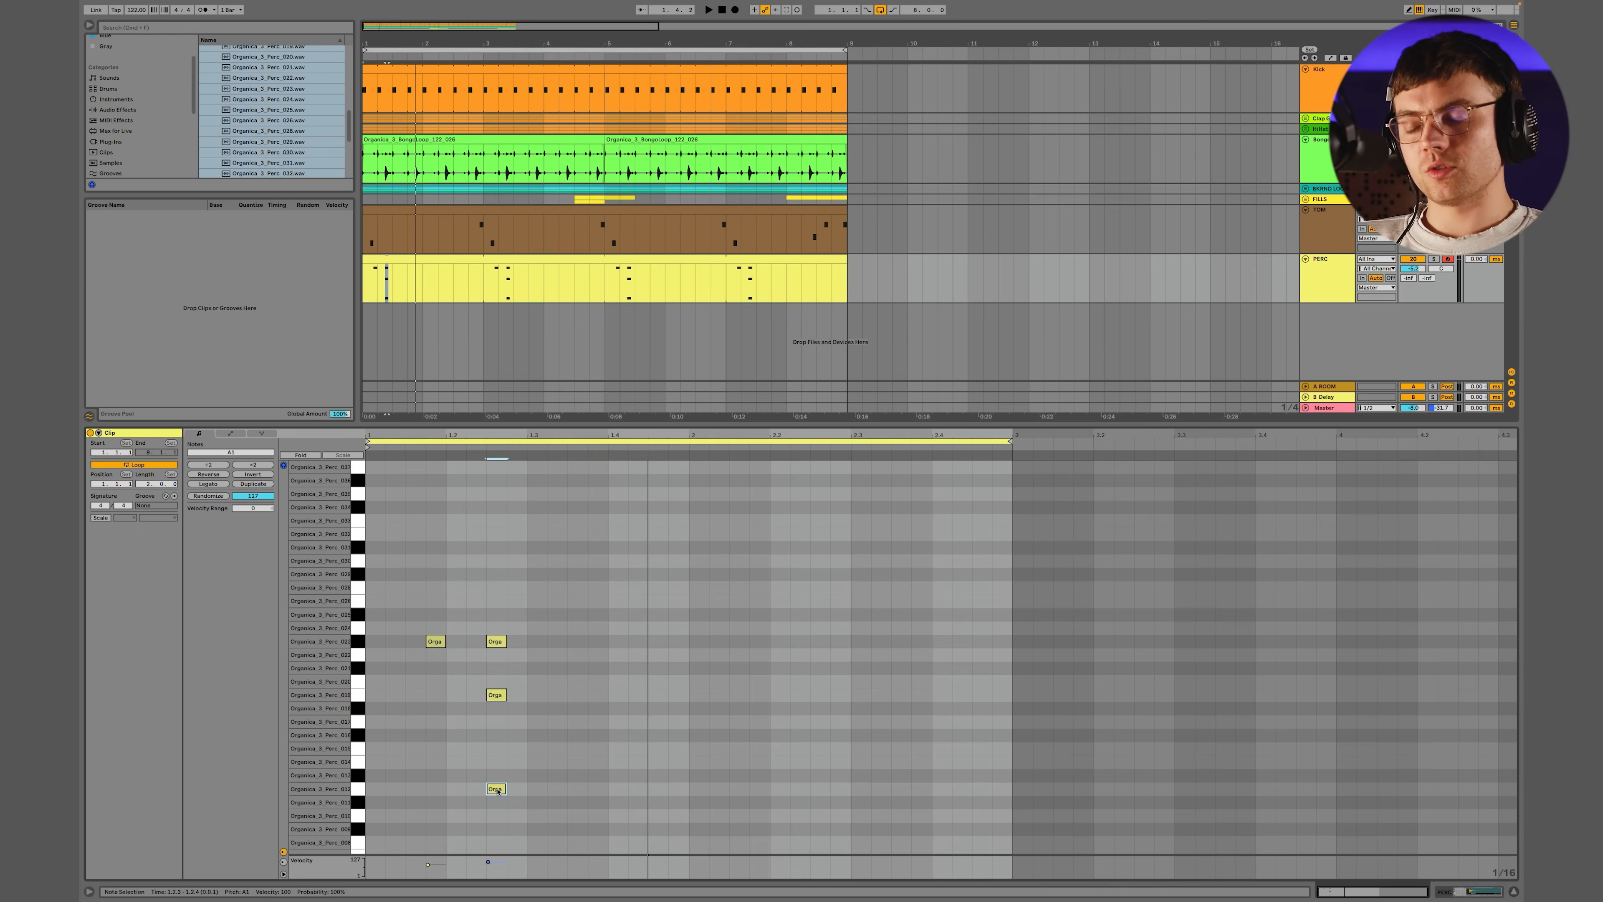
# Lower the A1 hit's velocity to 79 and nudge the E2 hit slightly ahead of 1.2.3
pyautogui.press('space')
pyautogui.scroll(-1, 499, 840)
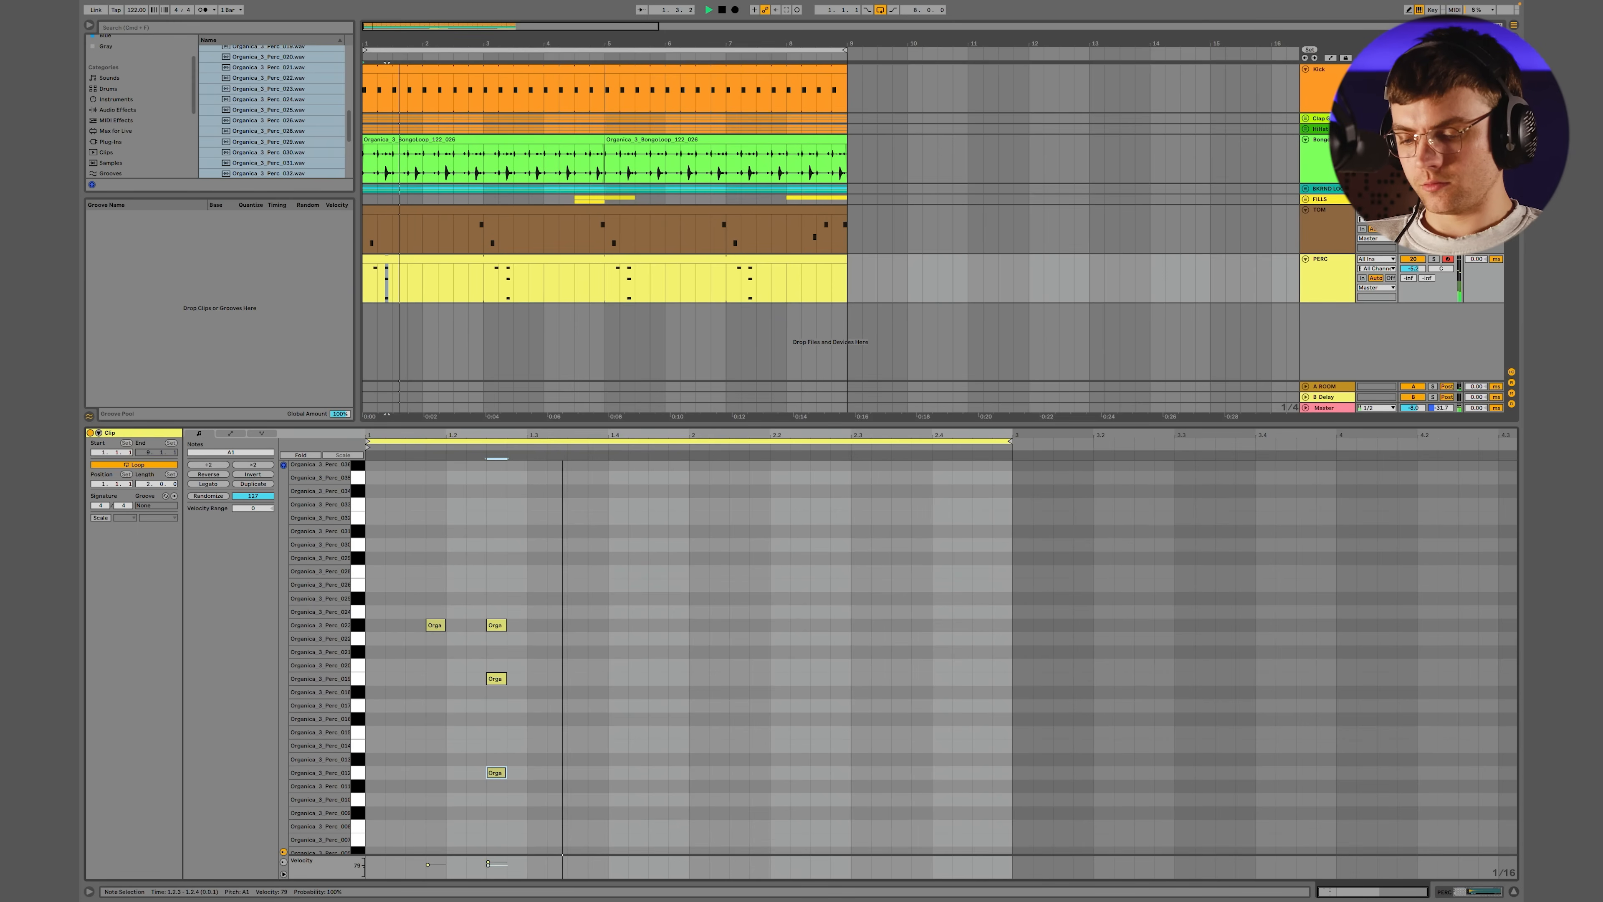
pyautogui.scroll(5, 497, 693)
pyautogui.press('space')
pyautogui.scroll(1, 497, 692)
pyautogui.click(498, 692)
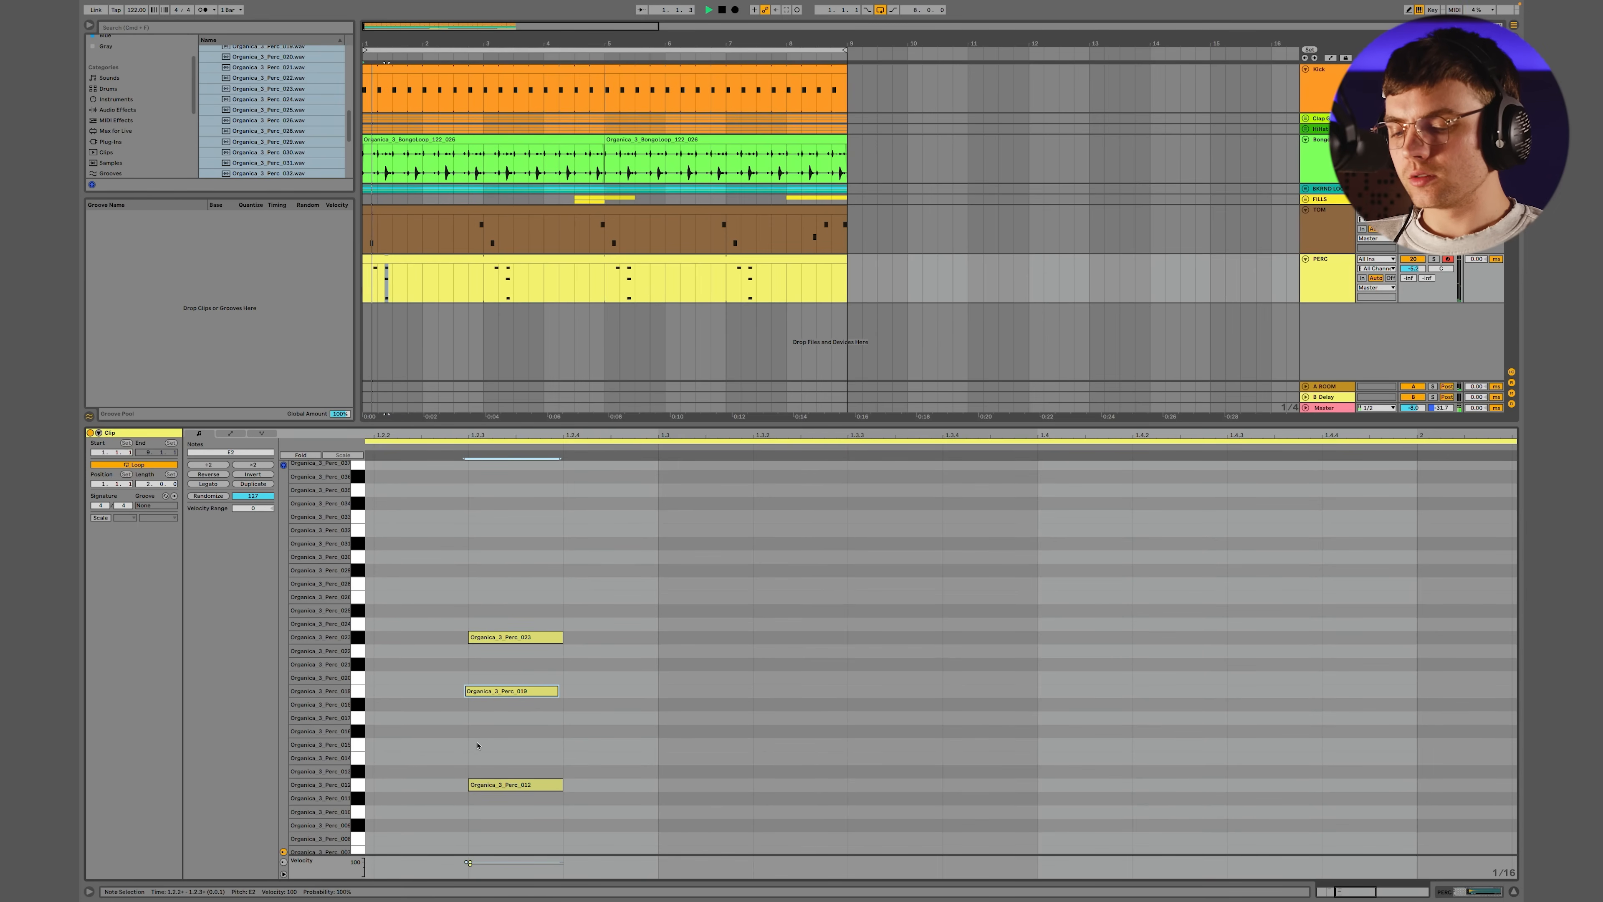
pyautogui.hscroll(-3, 525, 708)
pyautogui.scroll(-2, 525, 709)
pyautogui.press('space')
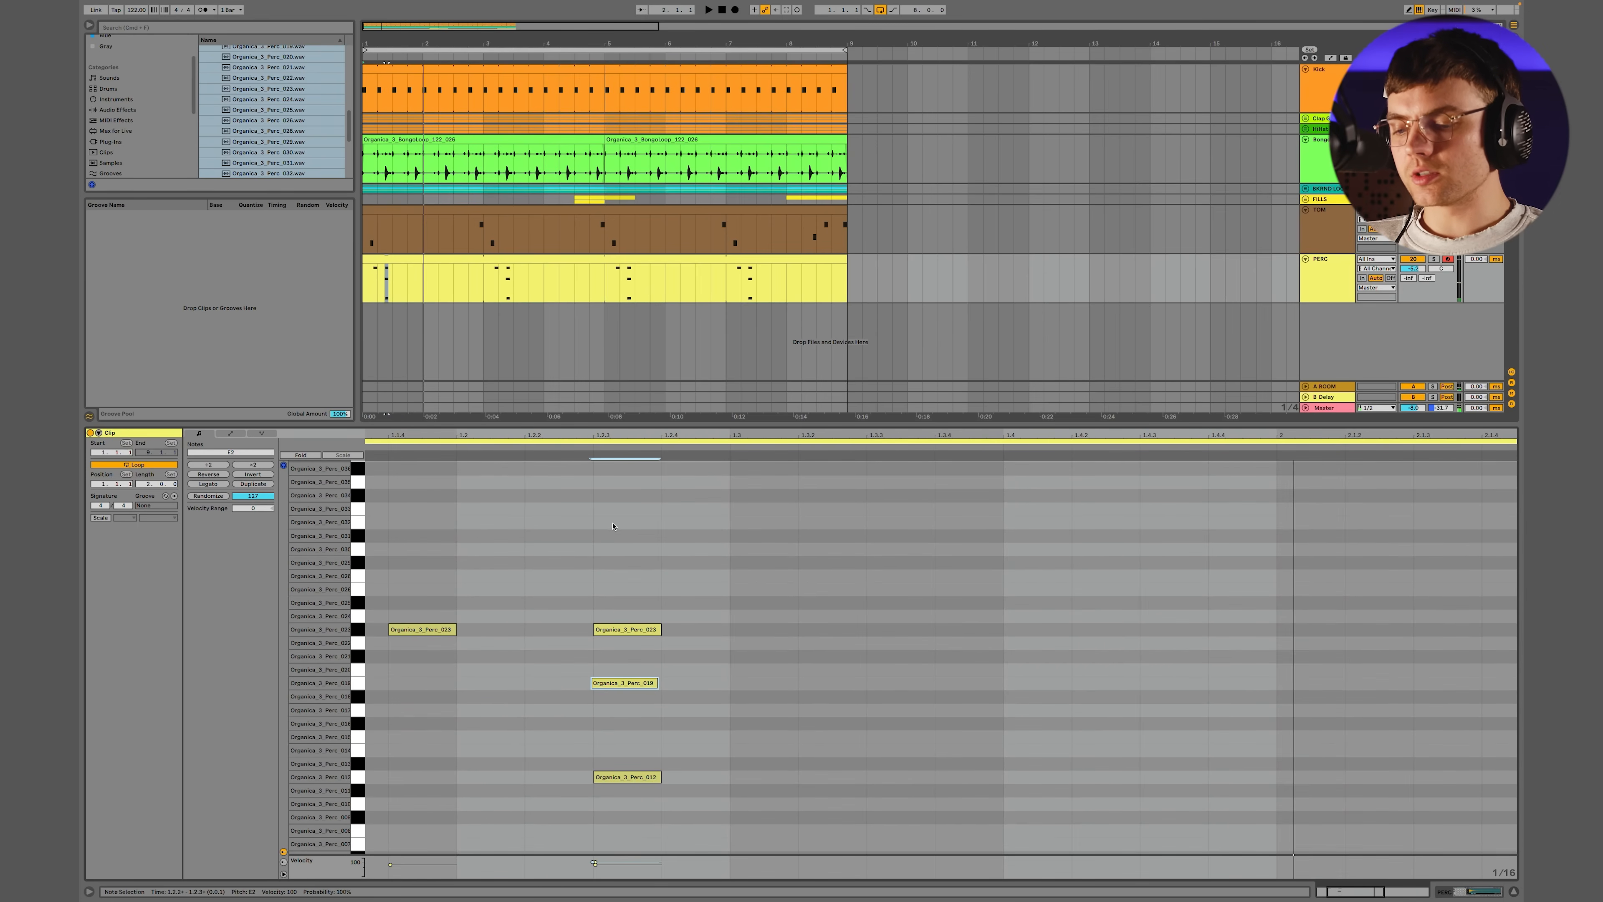
# Layer a D3 hit on the first percussion hit at 1.1.4 and play the pattern back
pyautogui.doubleClick(611, 516)
pyautogui.moveTo(612, 516); pyautogui.dragTo(483, 562)
pyautogui.press('Left')
pyautogui.press('space')
pyautogui.press('space')
pyautogui.hscroll(-2, 461, 550)
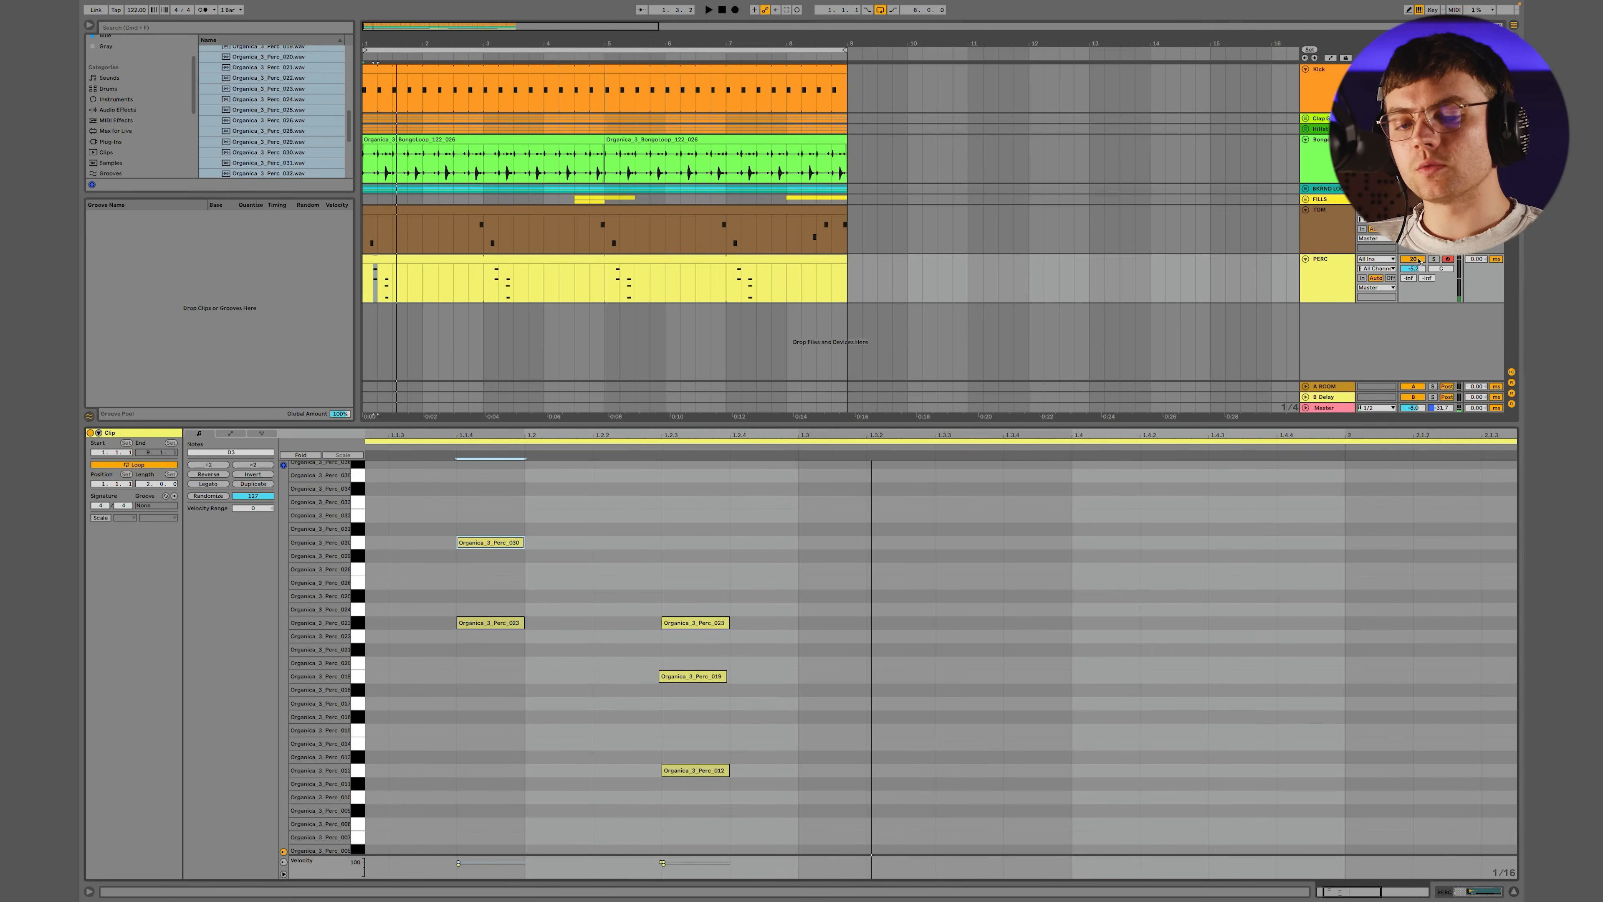
# Lower the PERC track's volume and add a C#2 hit at 1.4.4
pyautogui.moveTo(1414, 271); pyautogui.dragTo(1414, 283)
pyautogui.press('space')
pyautogui.press('space')
pyautogui.press('-')
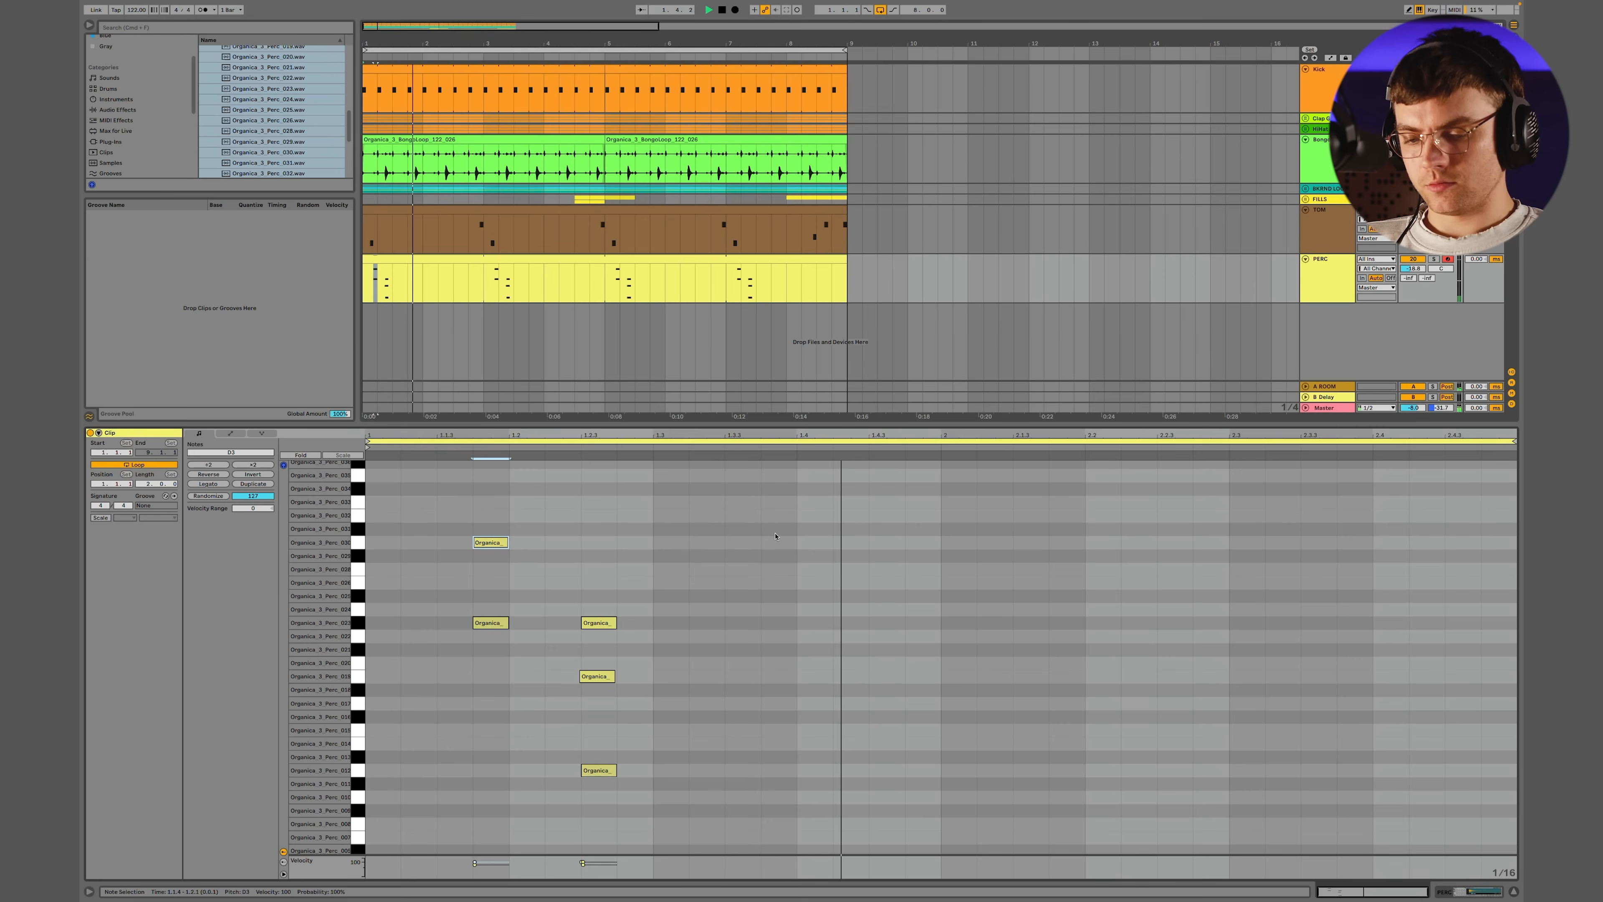
pyautogui.doubleClick(915, 716)
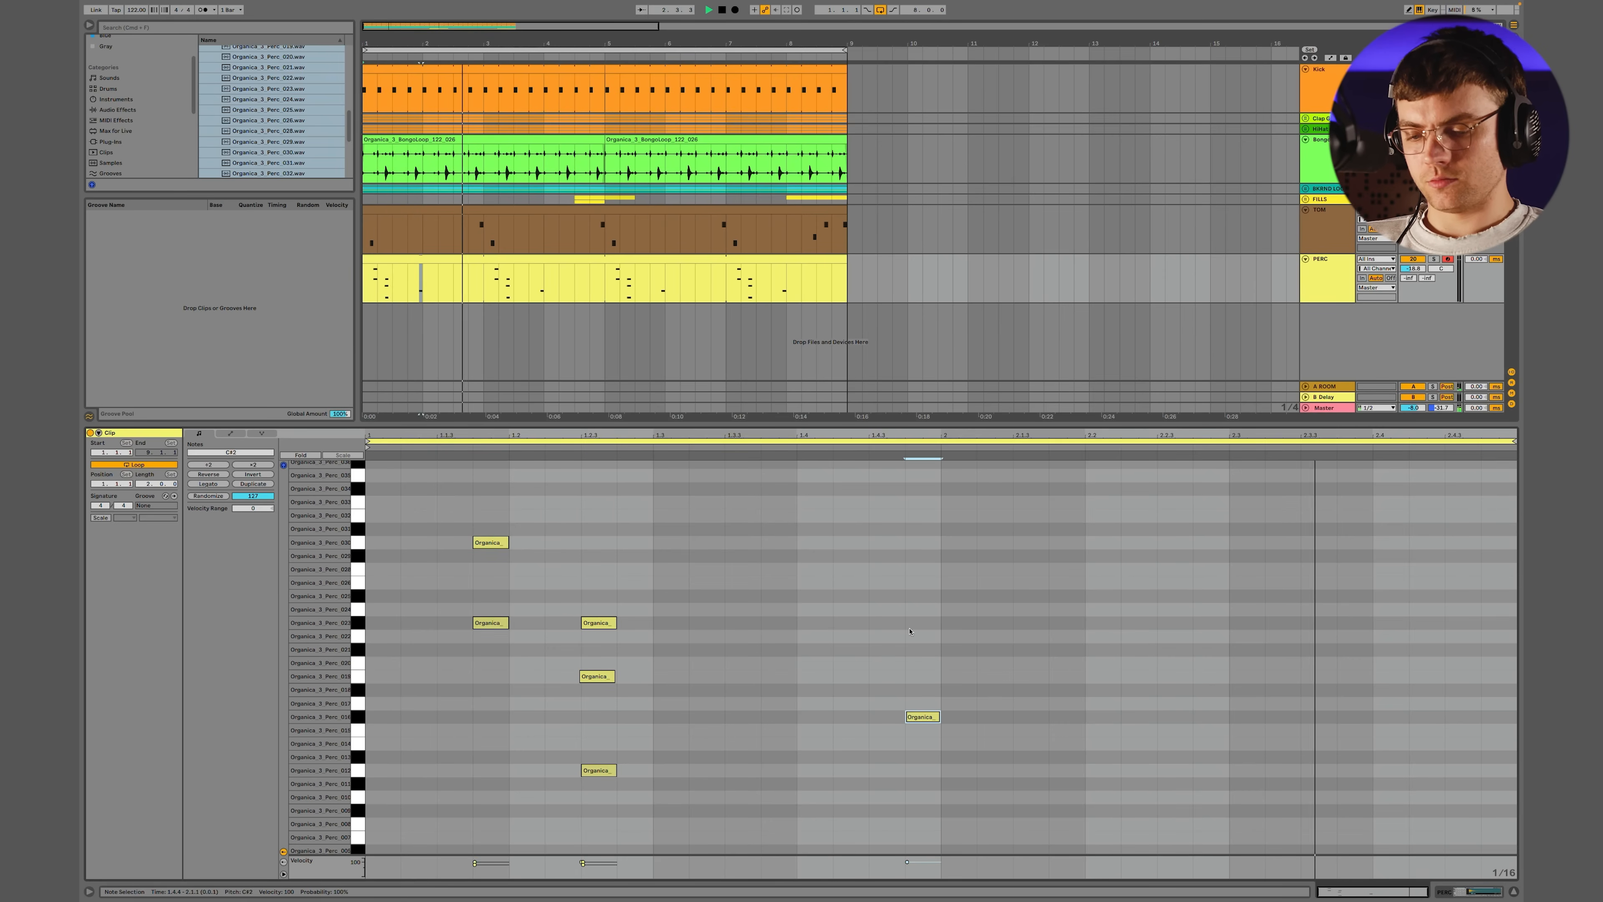
# Add low percussion hits on E1 at 1.1.4 and D1 at 1.2.3, and copy the D1 hit to 1.4.3
pyautogui.scroll(-1, 650, 697)
pyautogui.doubleClick(418, 804)
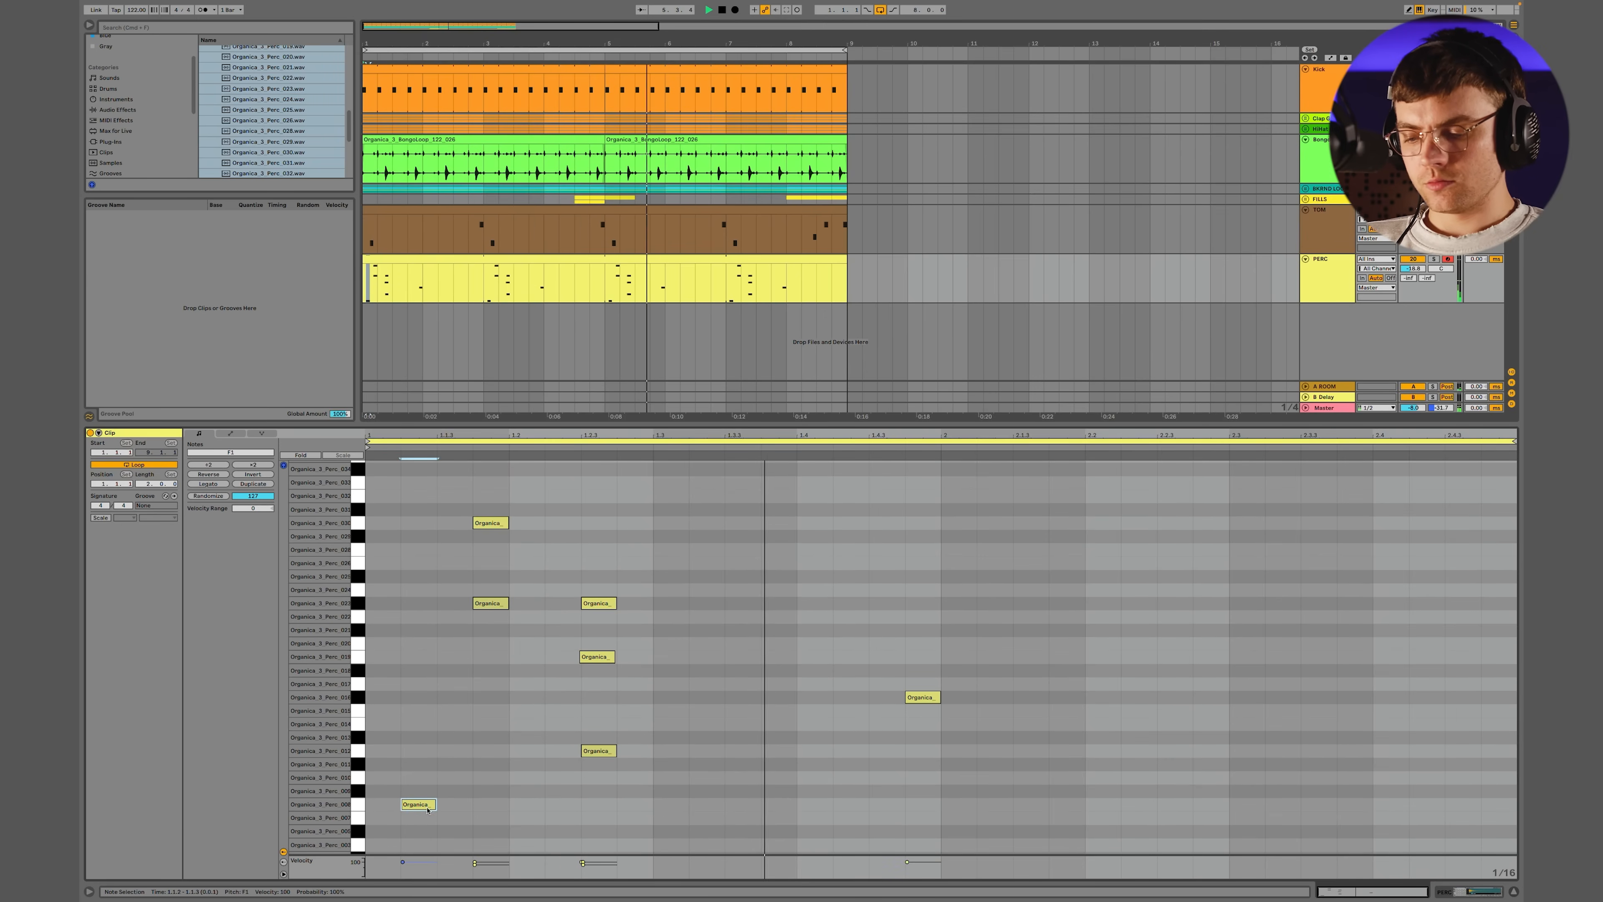
pyautogui.press('Down')
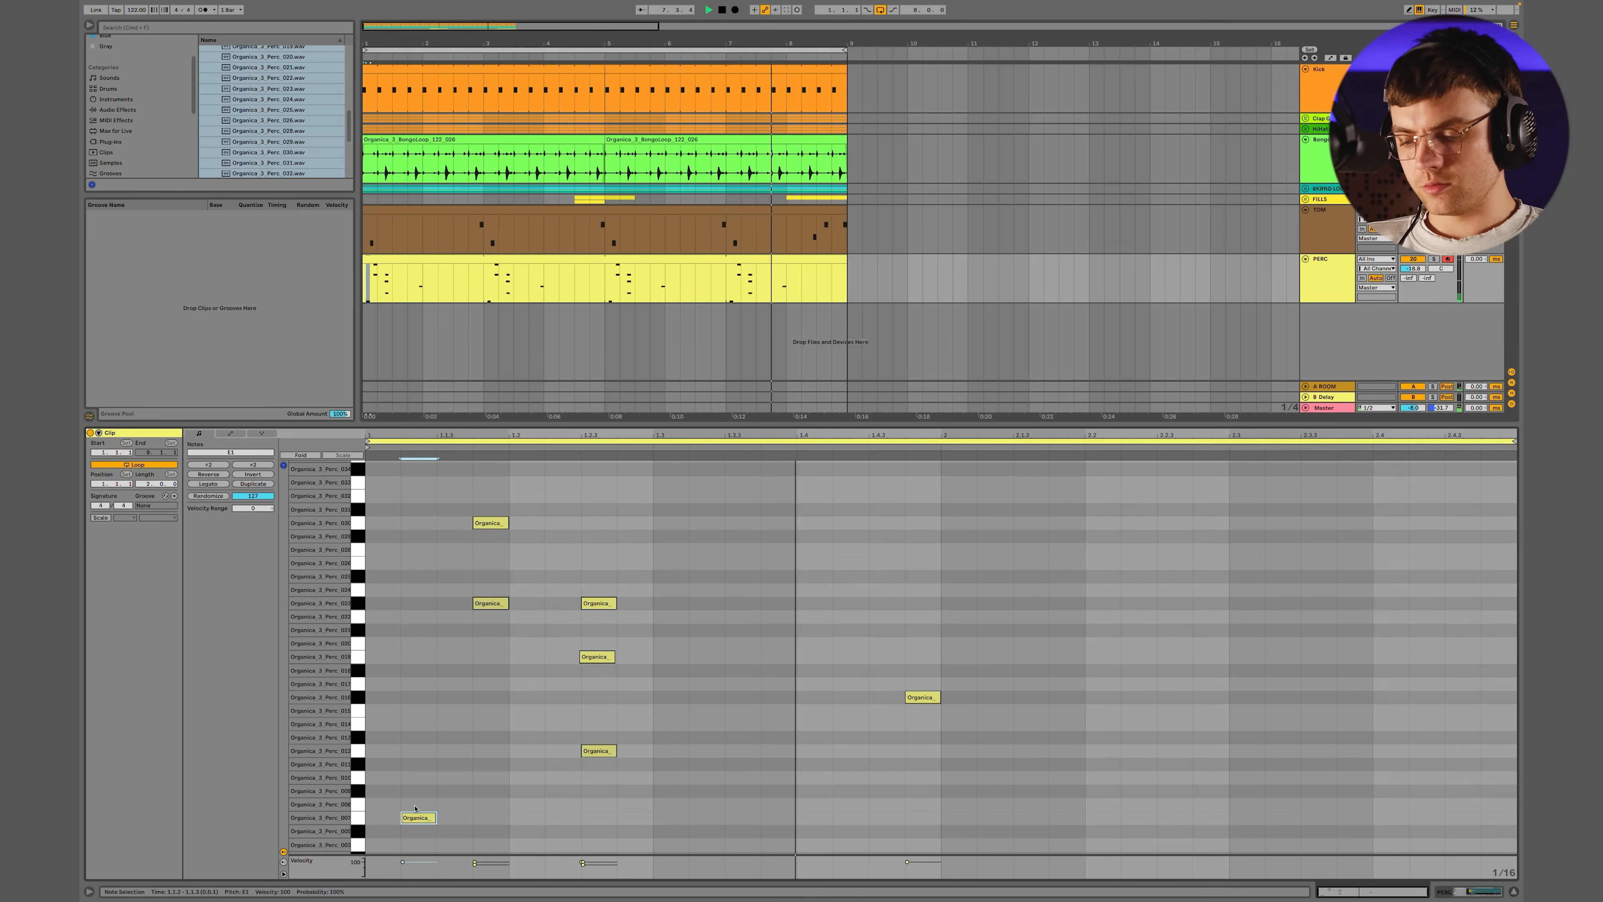
pyautogui.moveTo(424, 818); pyautogui.dragTo(609, 834)
pyautogui.scroll(-2, 713, 779)
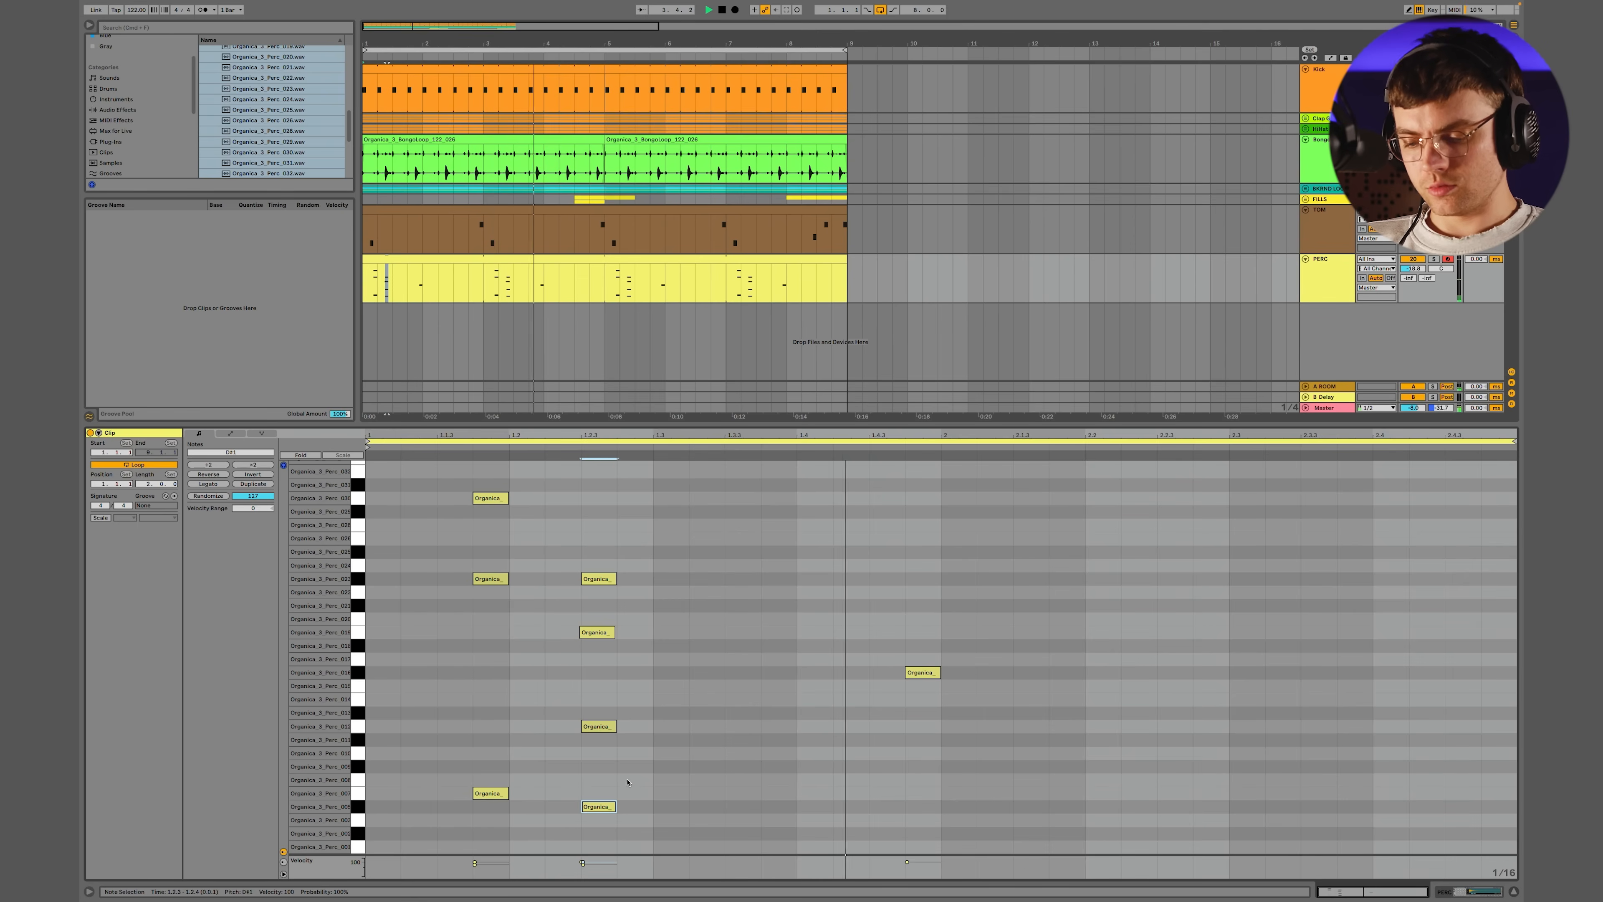
pyautogui.moveTo(603, 807); pyautogui.dragTo(603, 821)
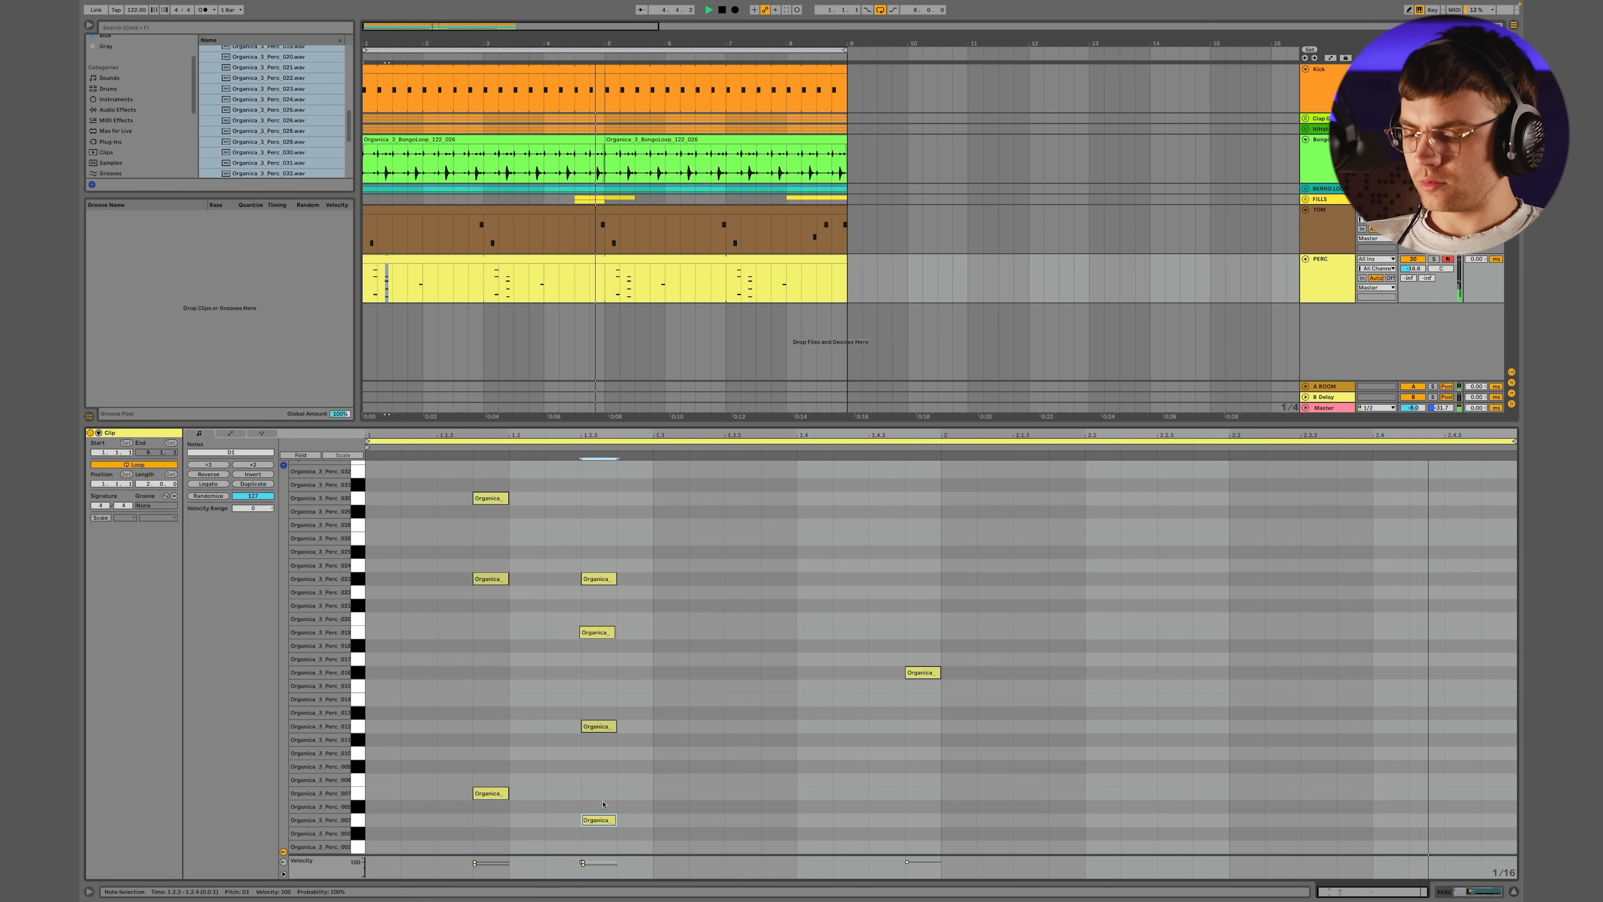
pyautogui.moveTo(598, 822); pyautogui.dragTo(882, 822)
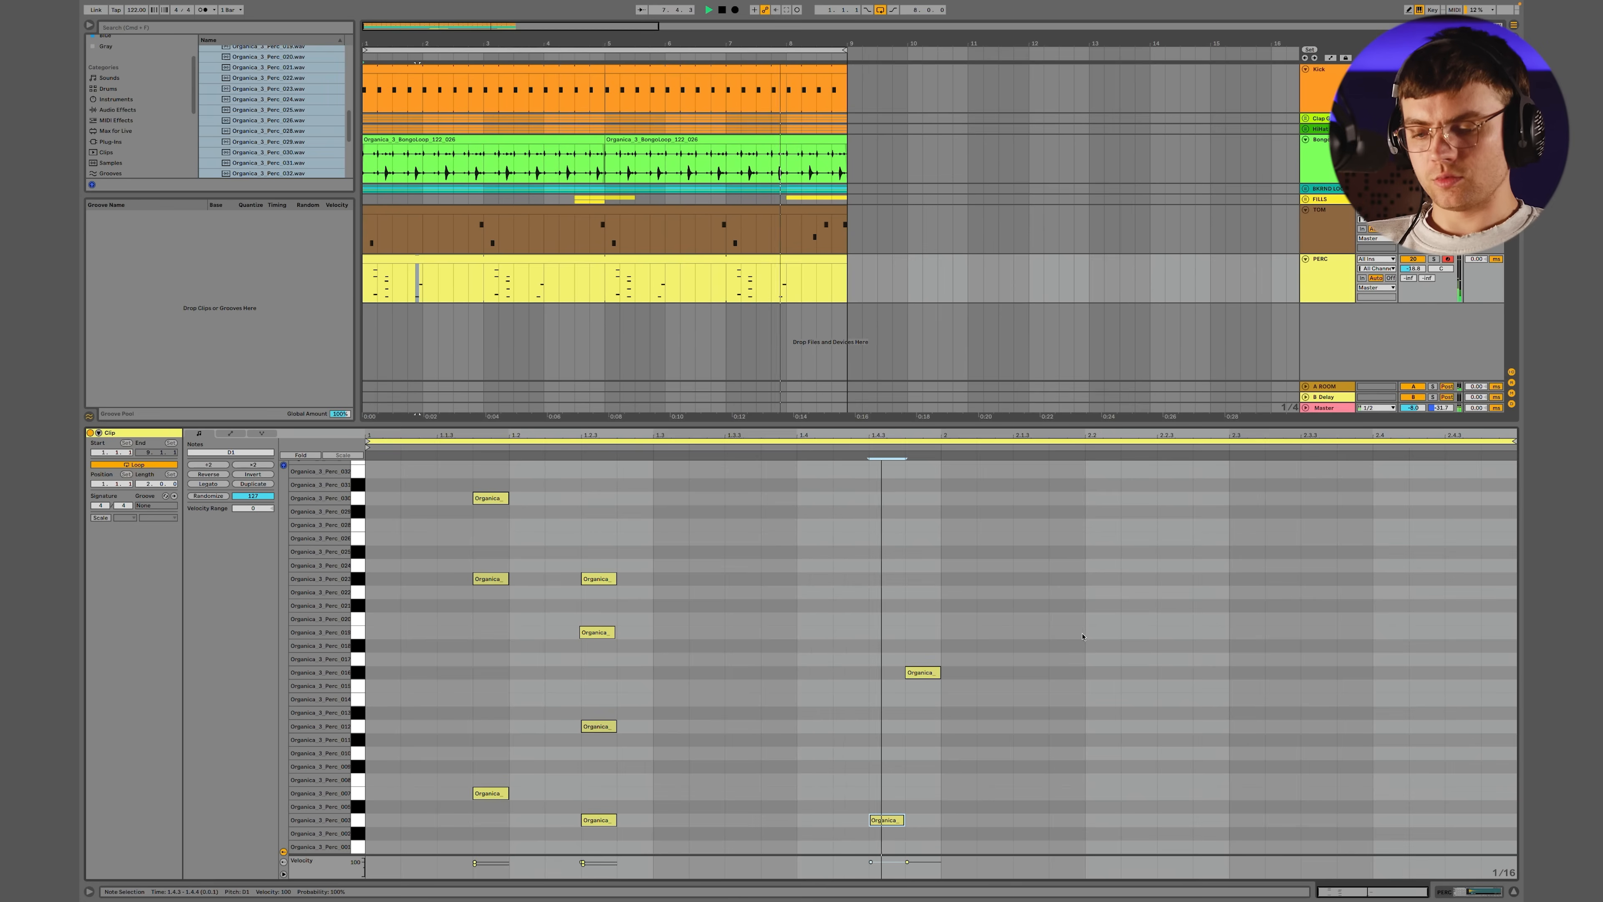
# Add C3 percussion hits at 1.2.3 and 1.4.3
pyautogui.doubleClick(919, 565)
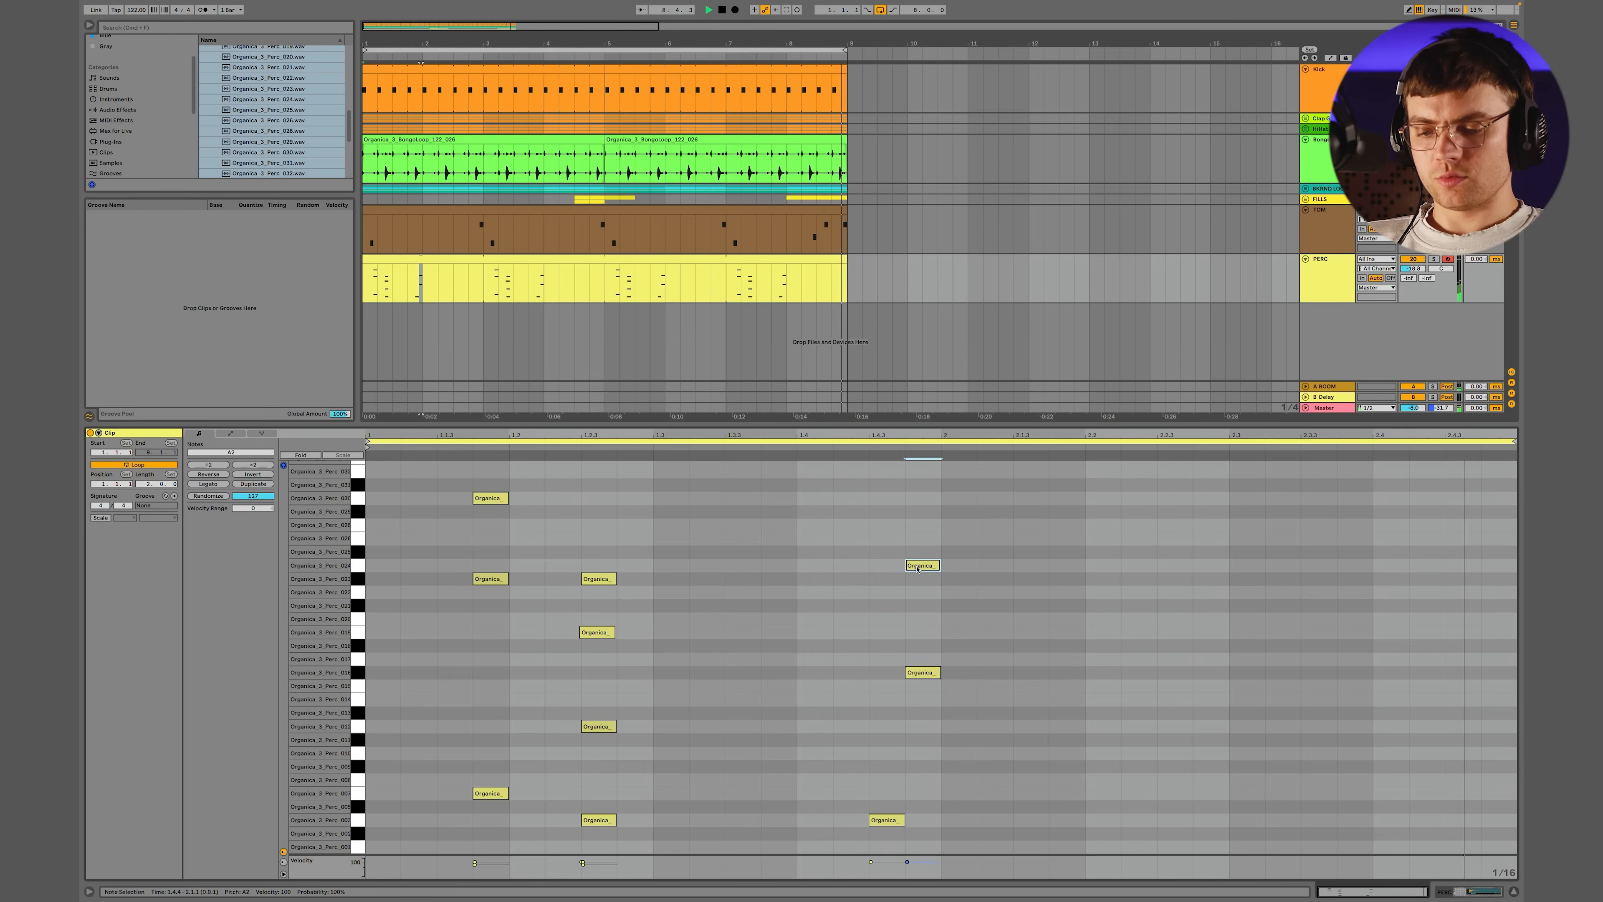
pyautogui.moveTo(917, 567); pyautogui.dragTo(921, 532)
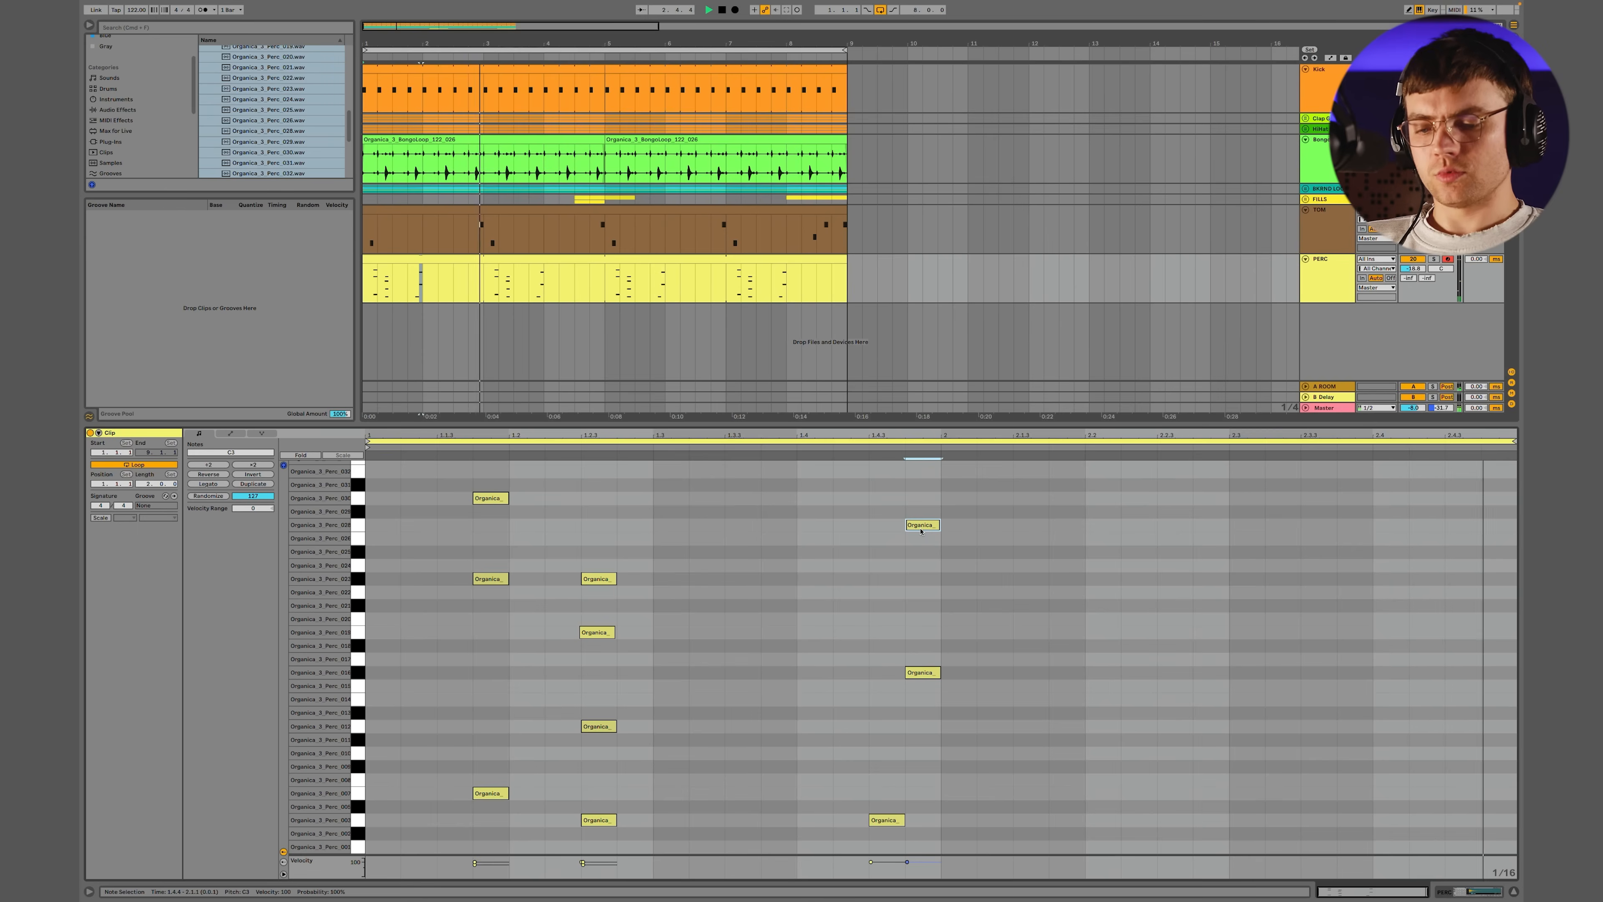
pyautogui.doubleClick(605, 531)
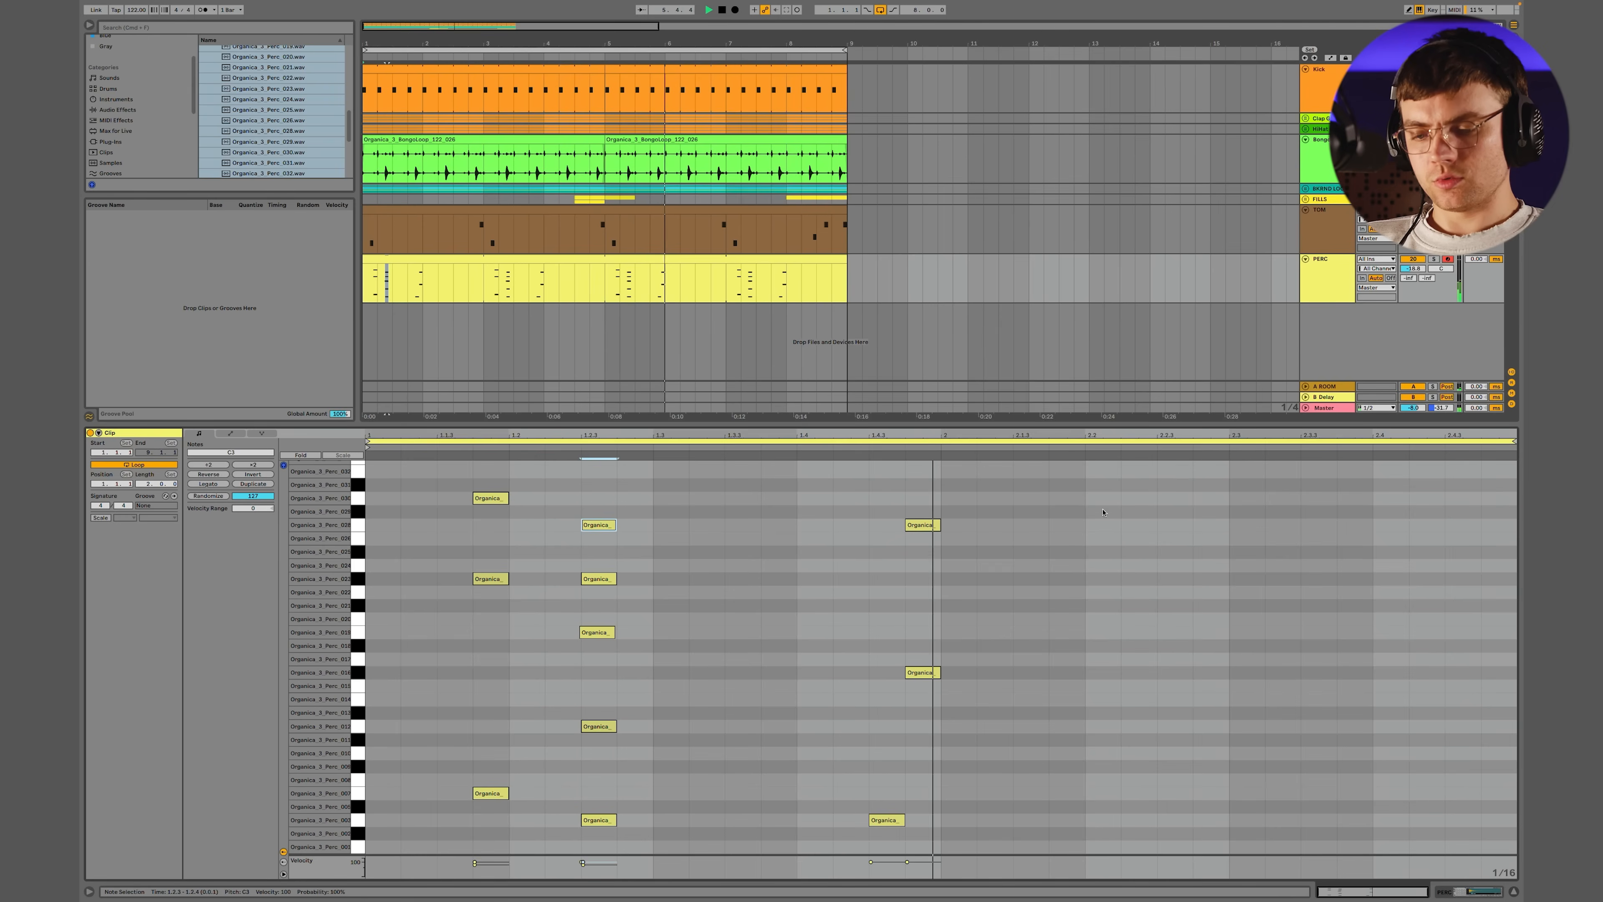
pyautogui.moveTo(916, 525); pyautogui.dragTo(881, 529)
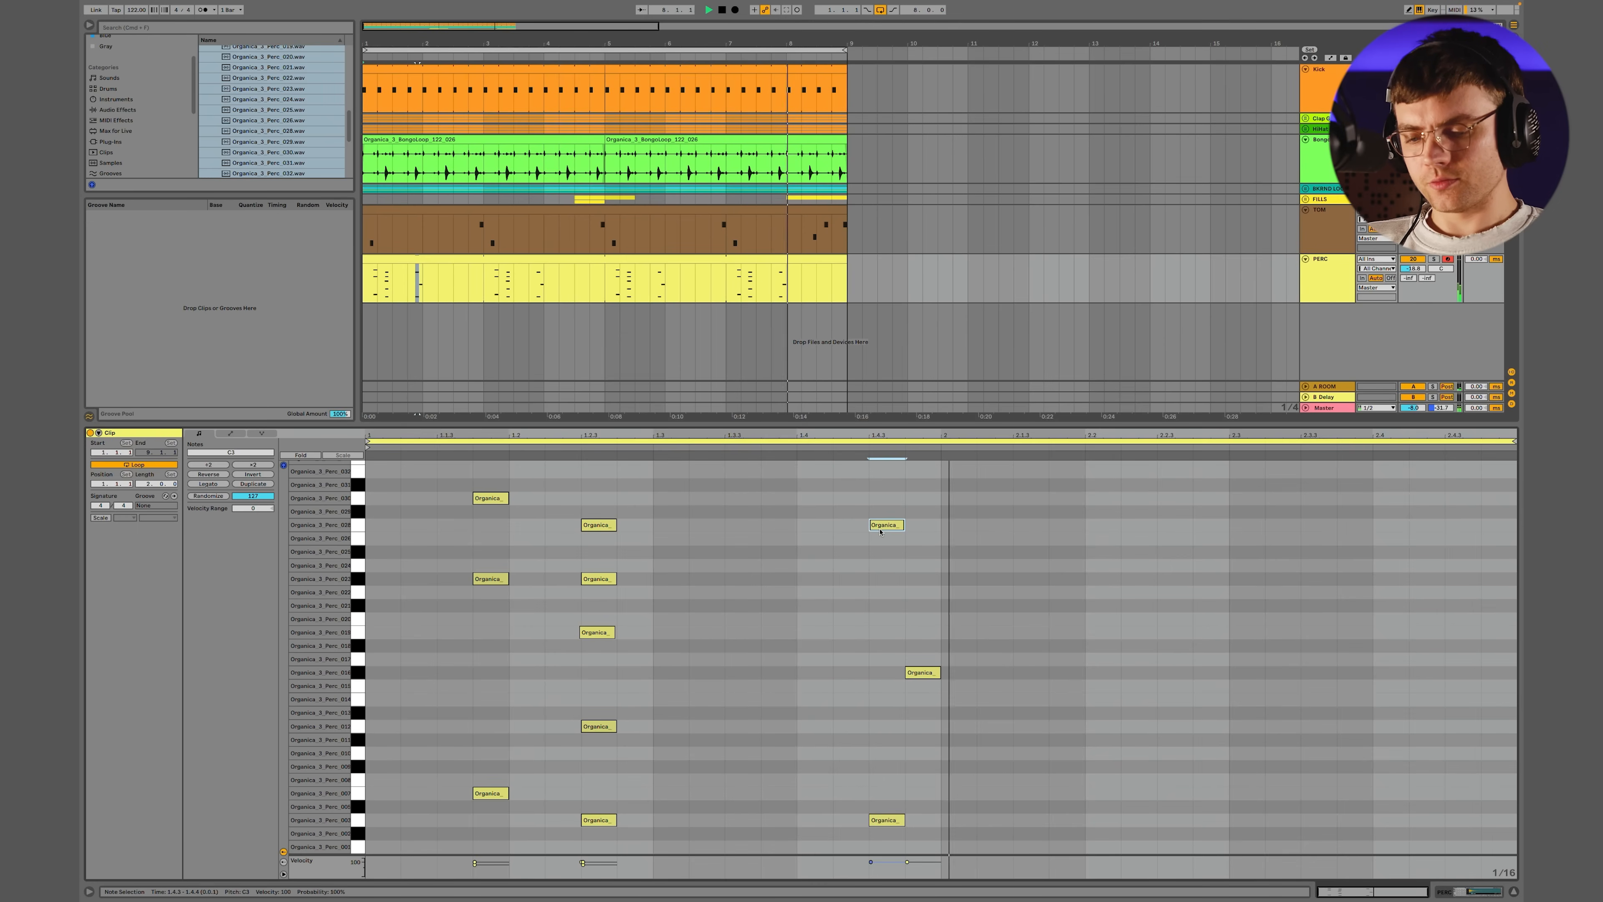
# Copy the C3 hit to G2 at 1.4.3 and duplicate it onto every offbeat through 2.4.3
pyautogui.moveTo(887, 532); pyautogui.dragTo(917, 594)
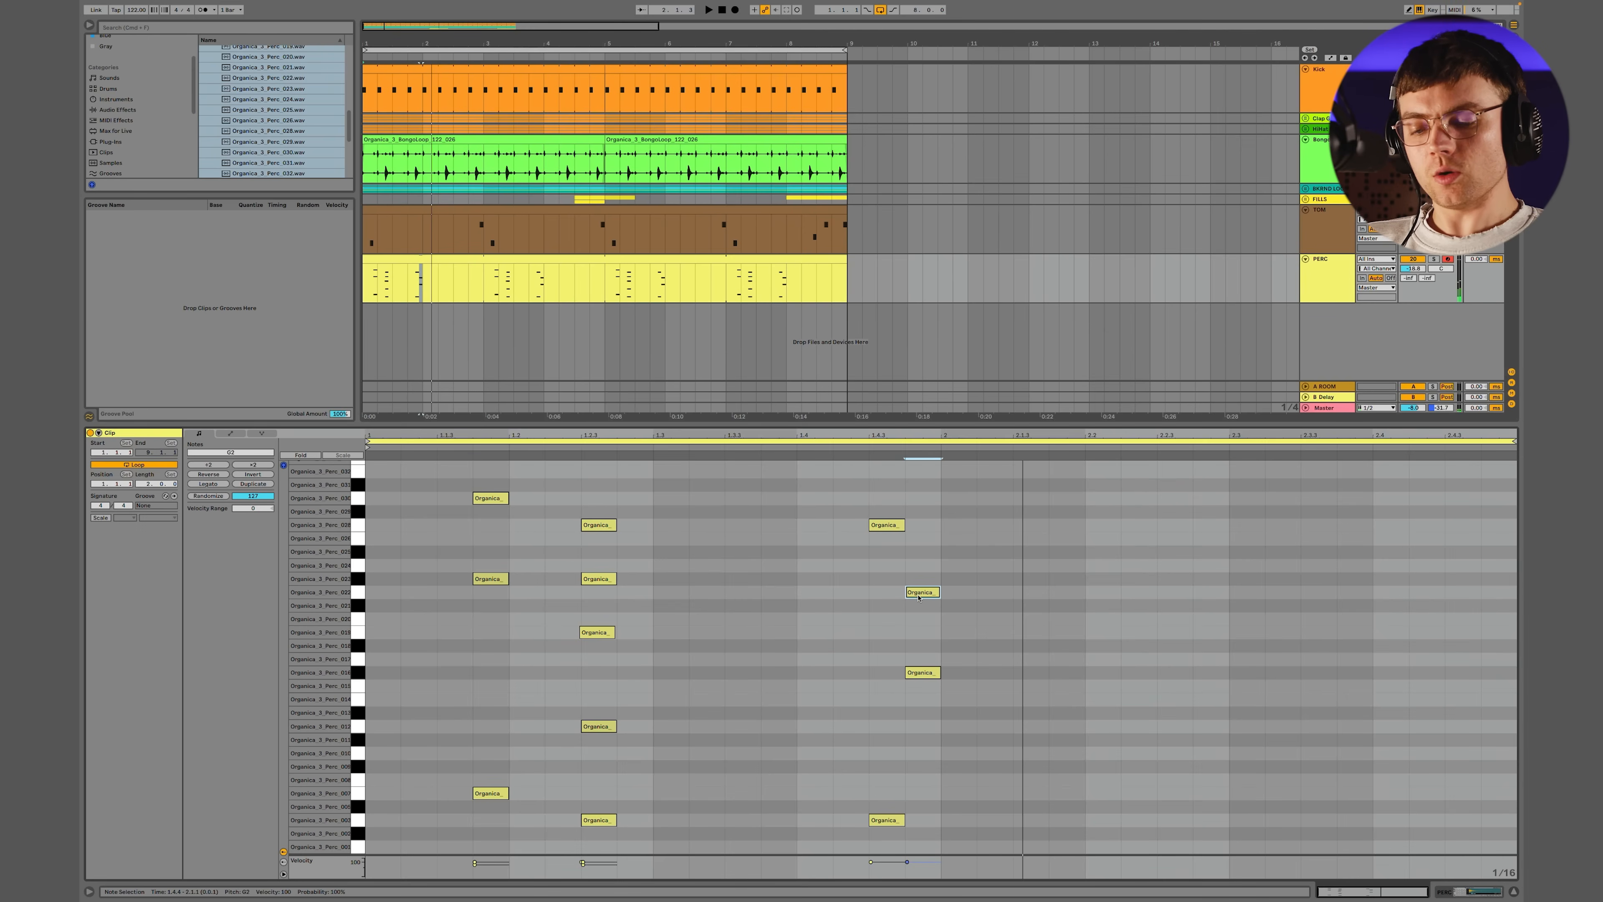
pyautogui.press('Left')
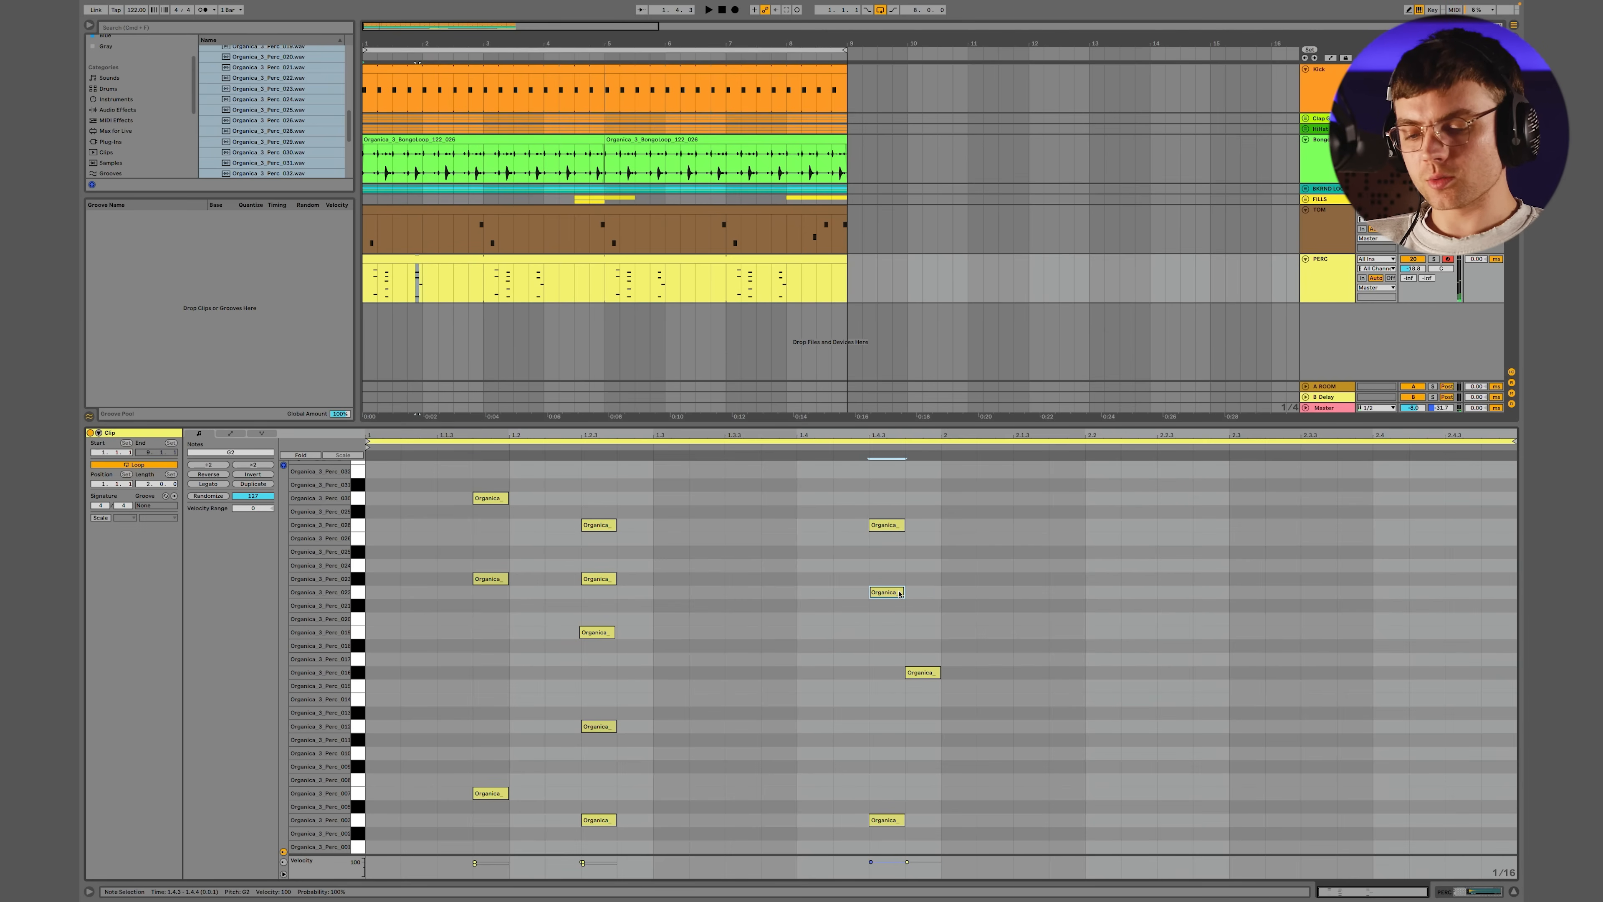
pyautogui.moveTo(939, 592); pyautogui.dragTo(837, 594)
pyautogui.press('super+d')
pyautogui.moveTo(1078, 582); pyautogui.dragTo(801, 616)
pyautogui.press('super+d')
pyautogui.moveTo(1228, 558); pyautogui.dragTo(1372, 614)
pyautogui.press('super+d')
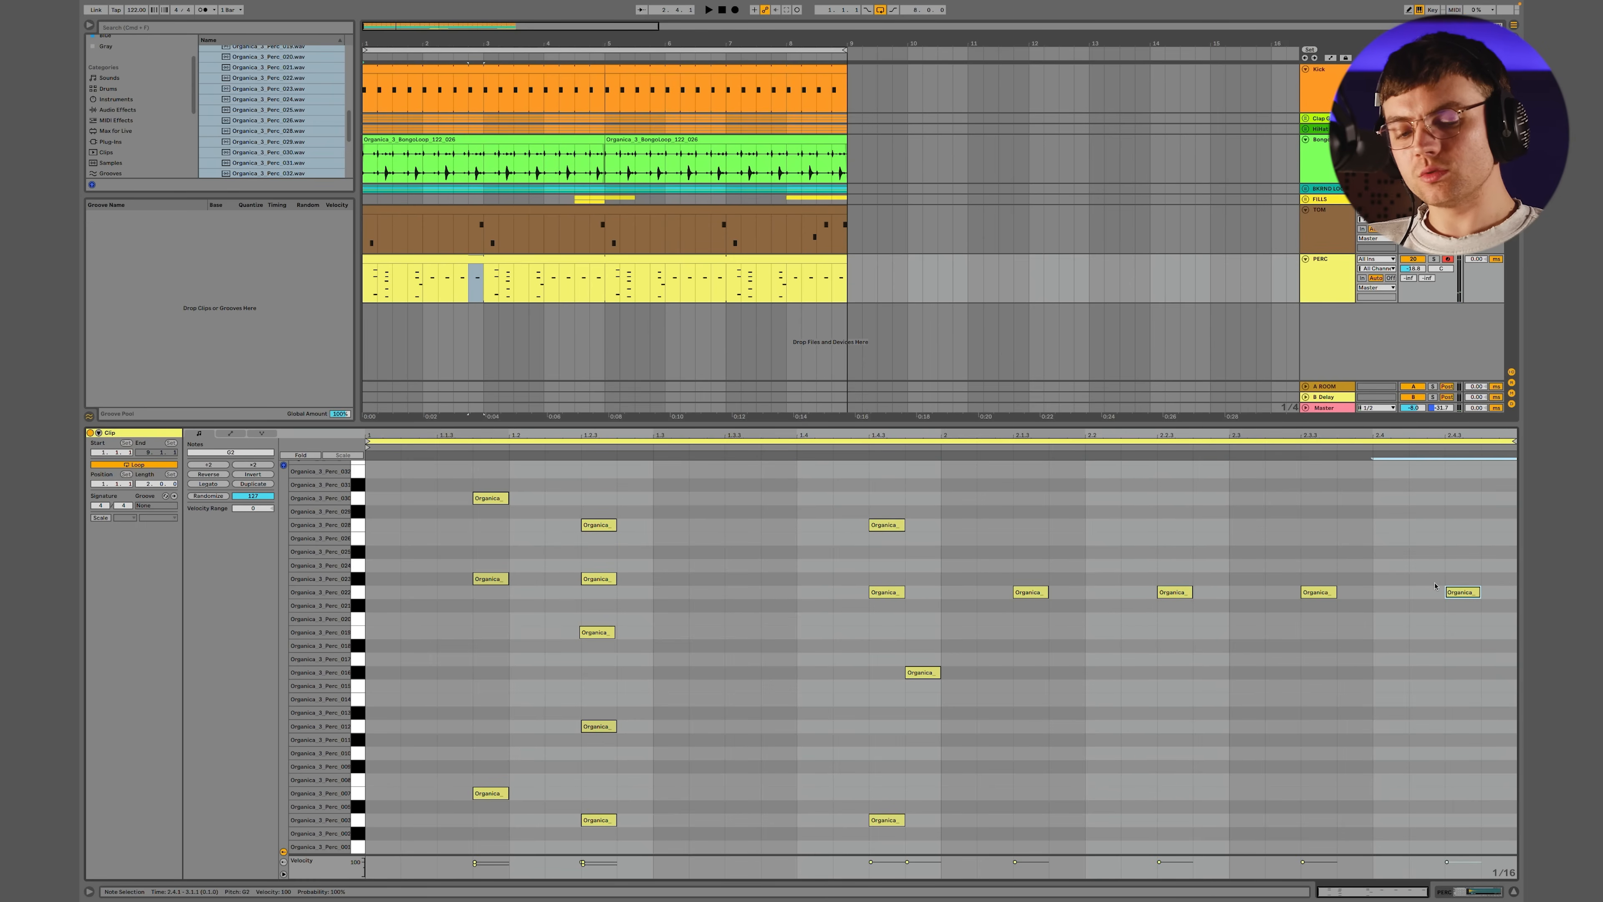
# Copy the G2 hit to the earlier offbeats at 1.3.3, 1.2.3 and 1.1.3, and play the pattern back
pyautogui.moveTo(918, 593); pyautogui.dragTo(742, 594)
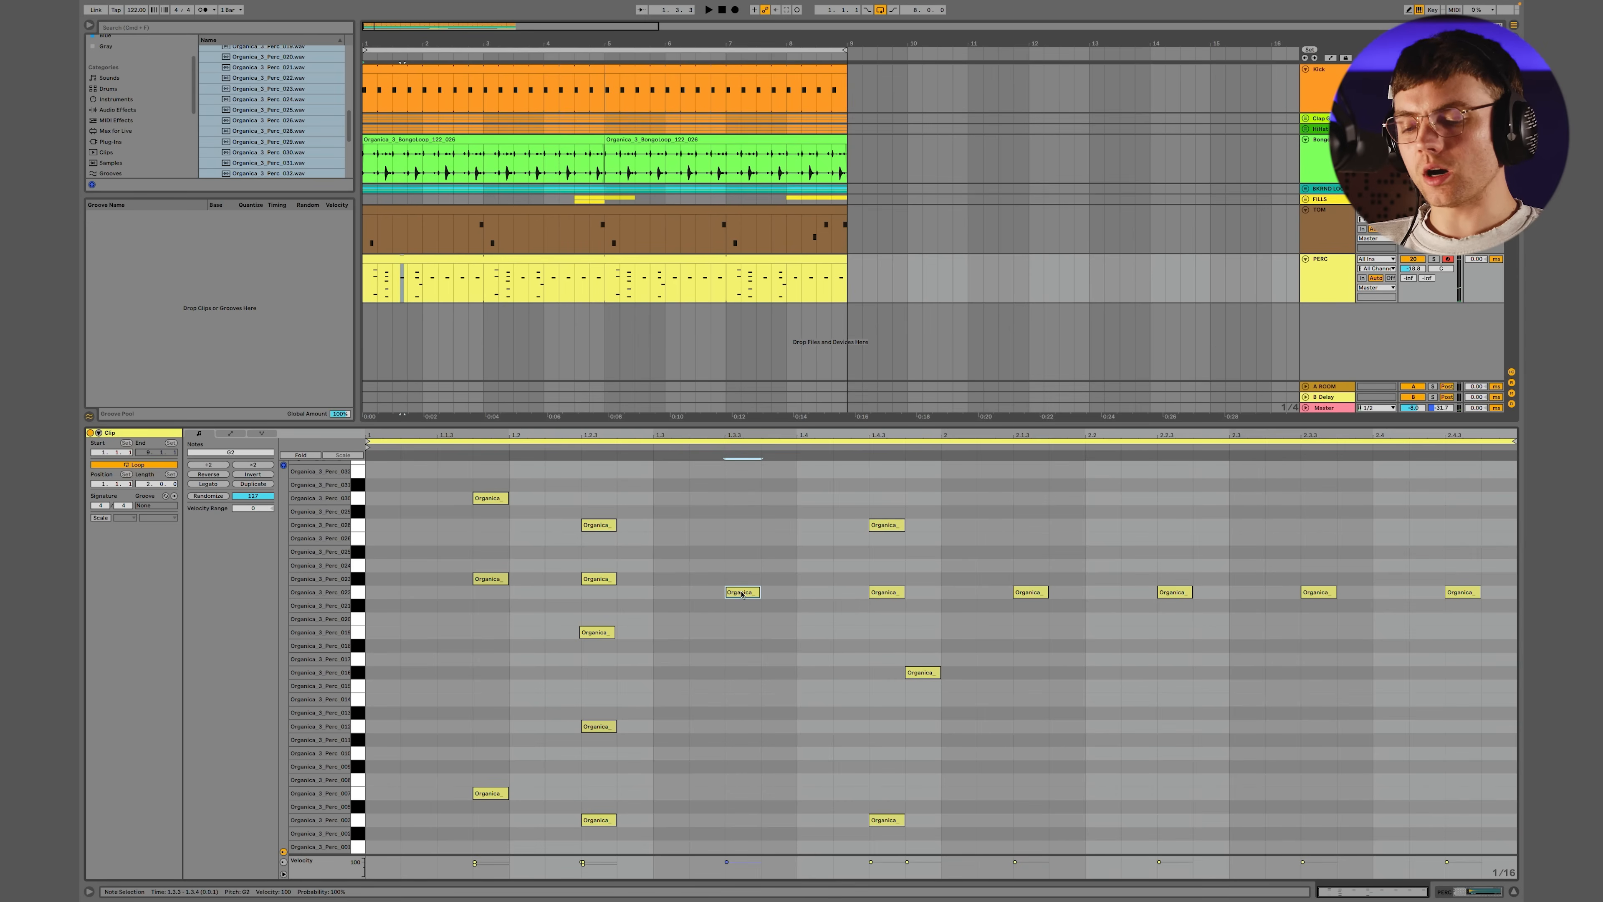
pyautogui.moveTo(631, 597); pyautogui.dragTo(598, 595)
pyautogui.moveTo(482, 598); pyautogui.dragTo(461, 597)
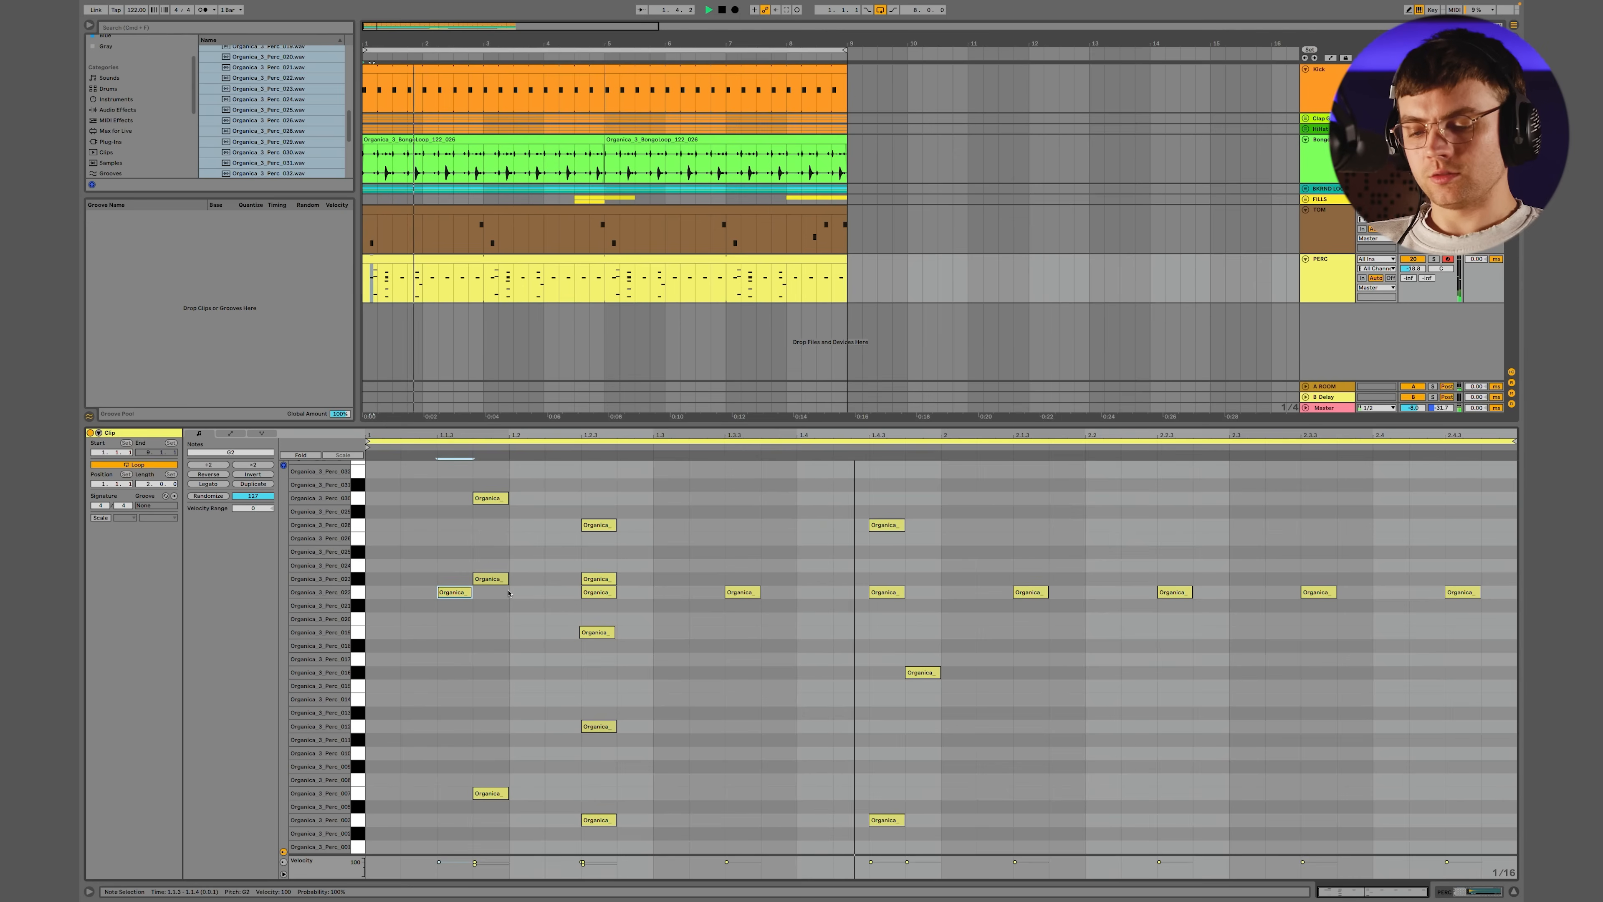
pyautogui.click(650, 514)
pyautogui.click(640, 514)
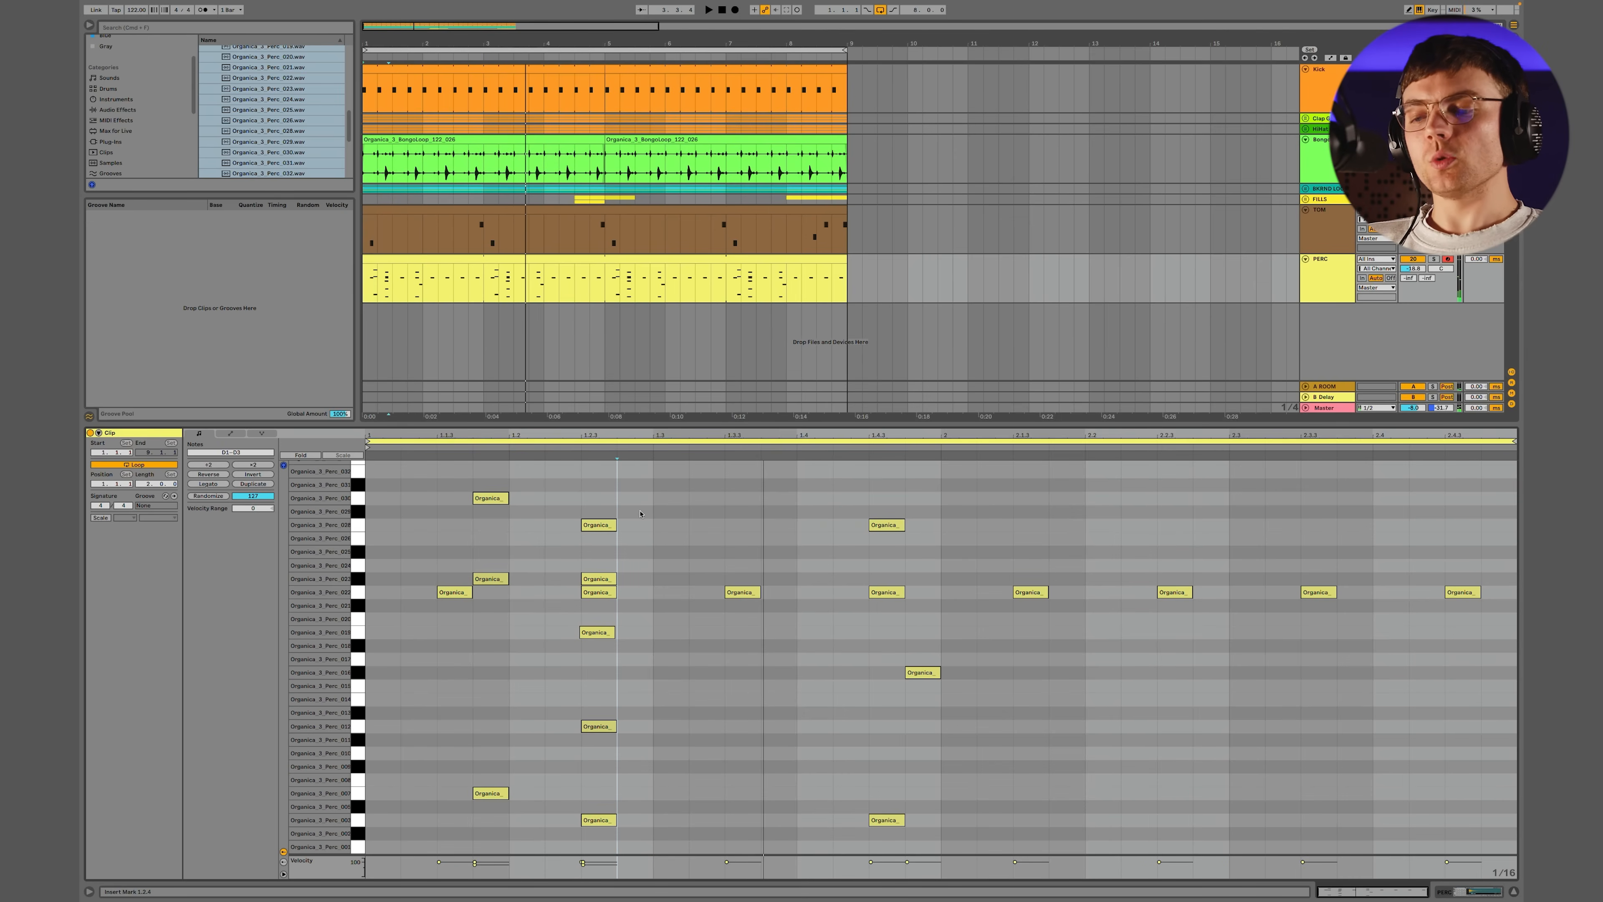
pyautogui.scroll(5, 477, 250)
pyautogui.hscroll(-8, 477, 250)
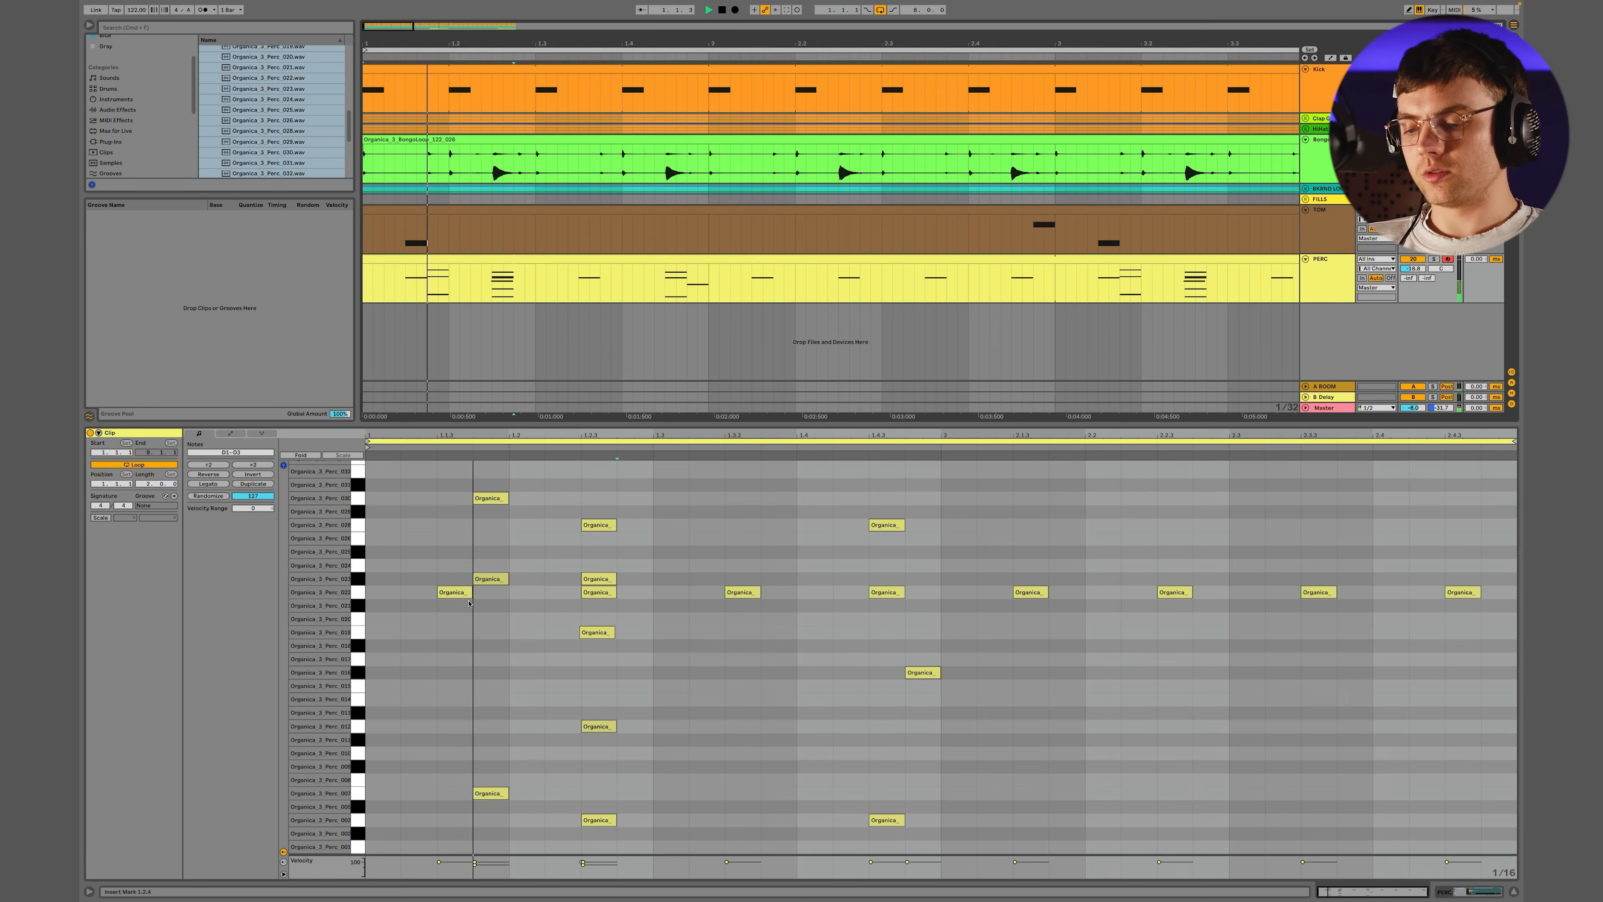
# Layer the offbeat at 1.1.3 with percussion hits on C#2 and A1
pyautogui.doubleClick(453, 645)
pyautogui.moveTo(452, 646); pyautogui.dragTo(453, 672)
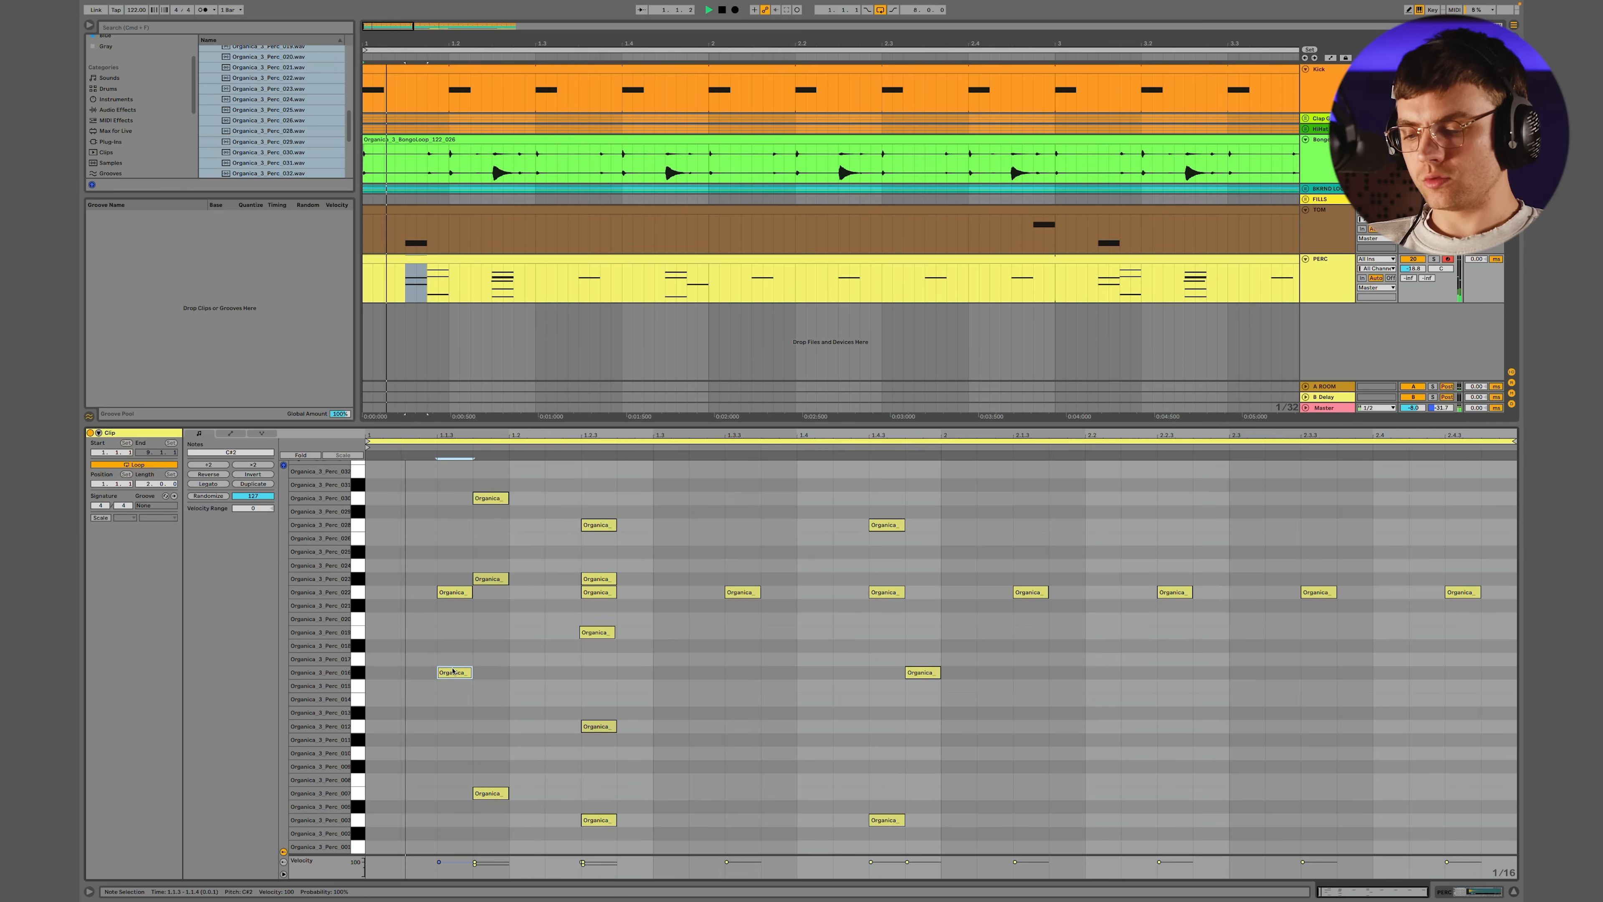
pyautogui.moveTo(452, 672); pyautogui.dragTo(452, 726)
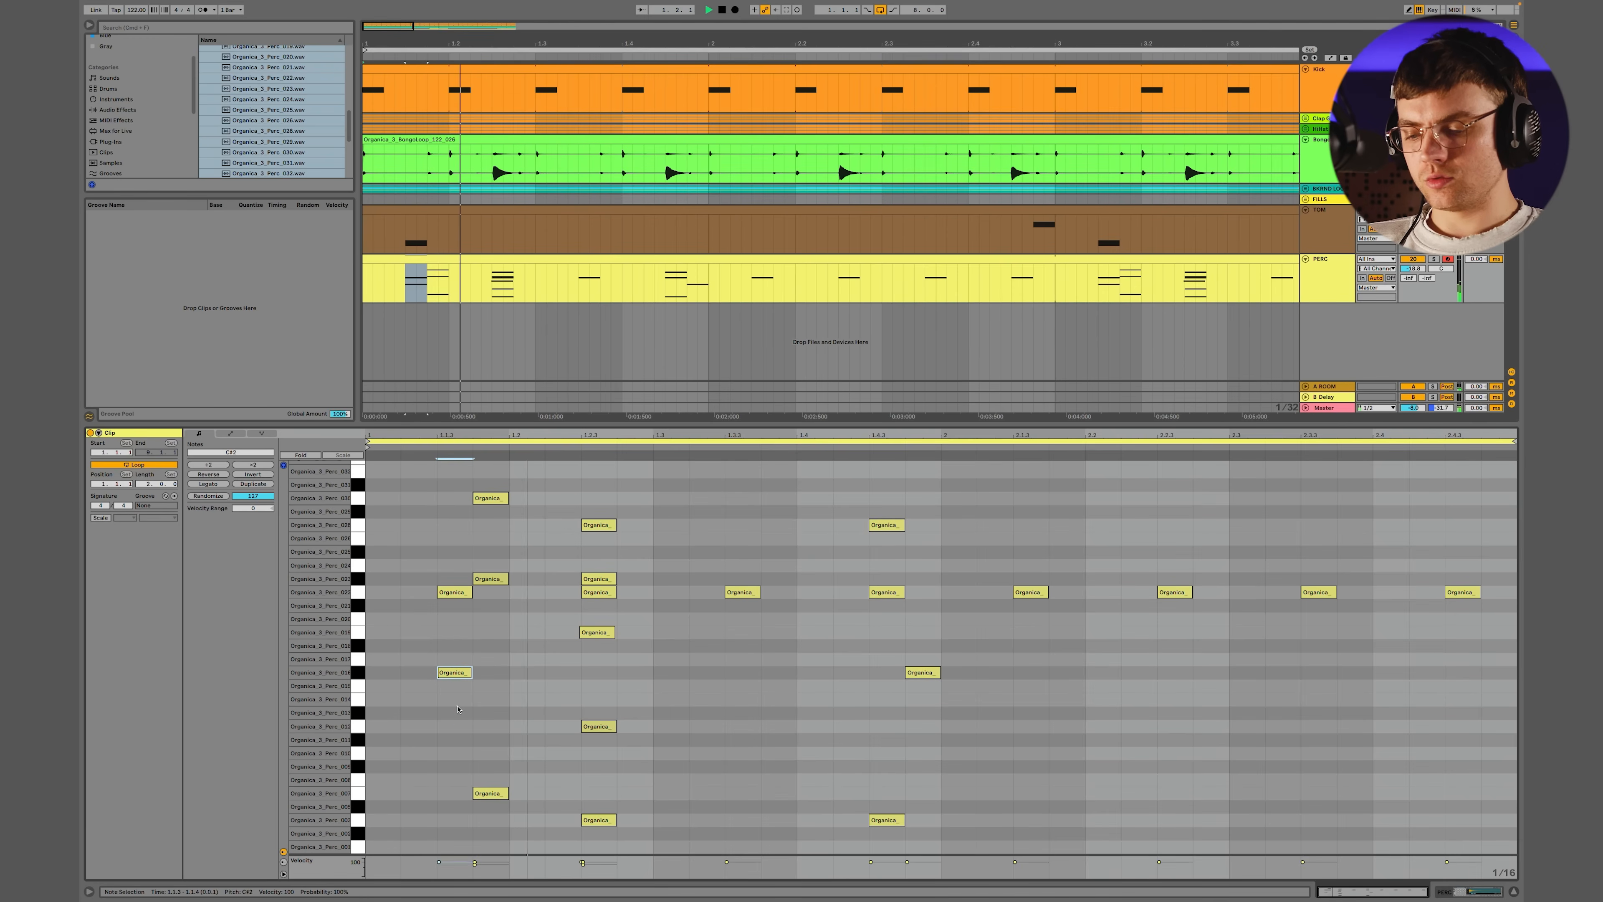
pyautogui.press('space')
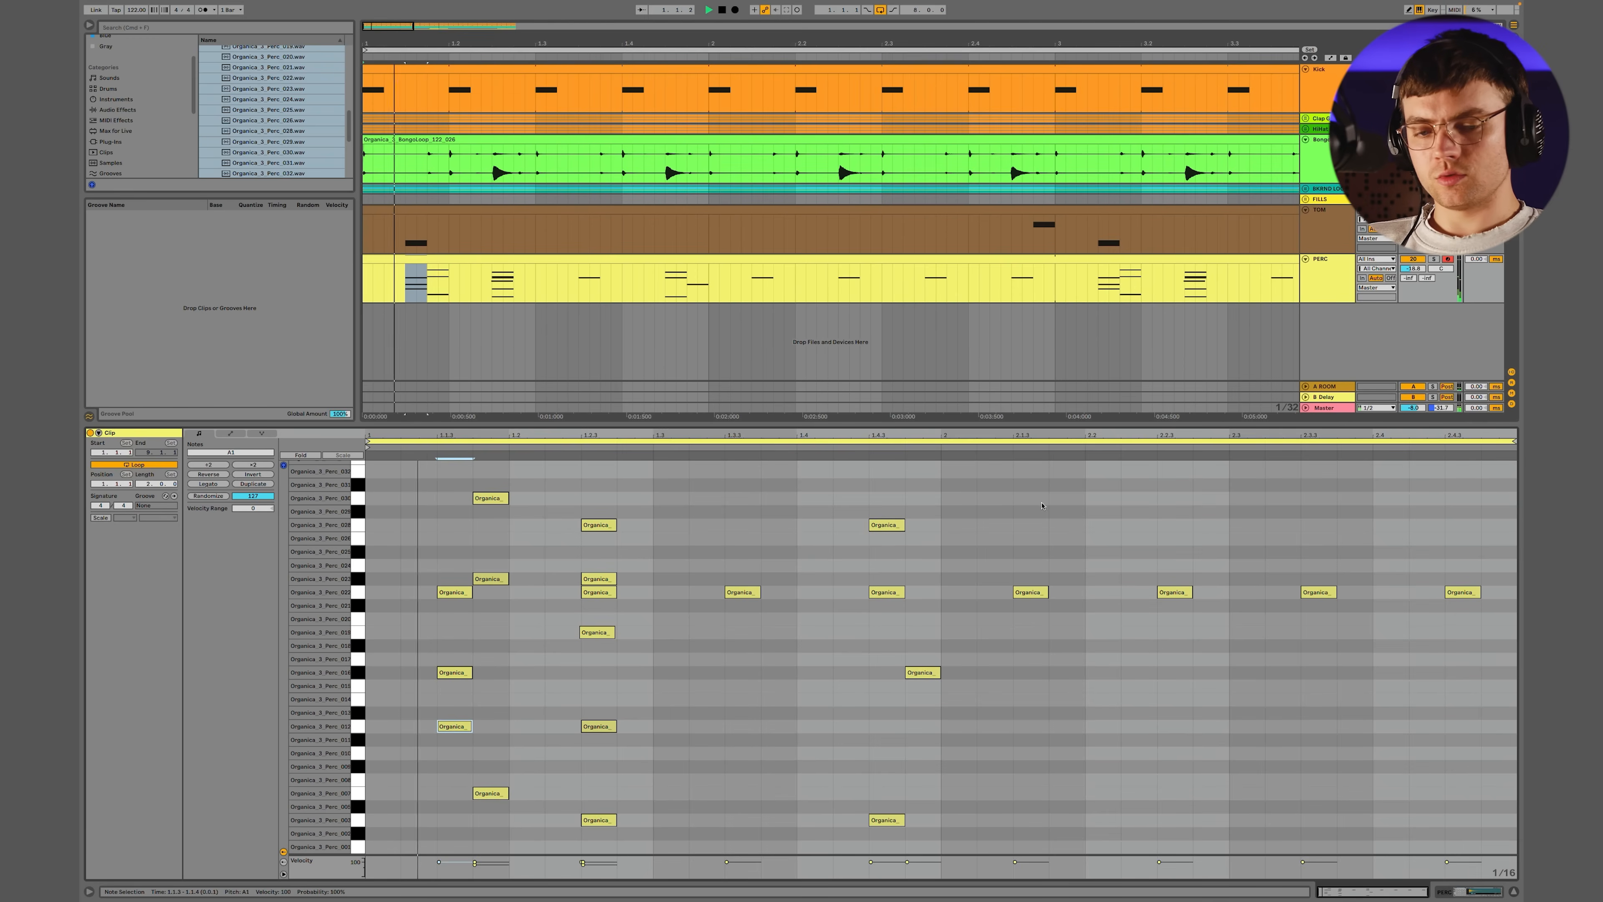
# Fine-tune the PERC track's volume against the groove and lower the velocity of the C#2 hit at 1.4.4
pyautogui.press('space')
pyautogui.press('space')
pyautogui.moveTo(1410, 272); pyautogui.dragTo(1408, 276)
pyautogui.press('space')
pyautogui.press('space')
pyautogui.click(954, 527)
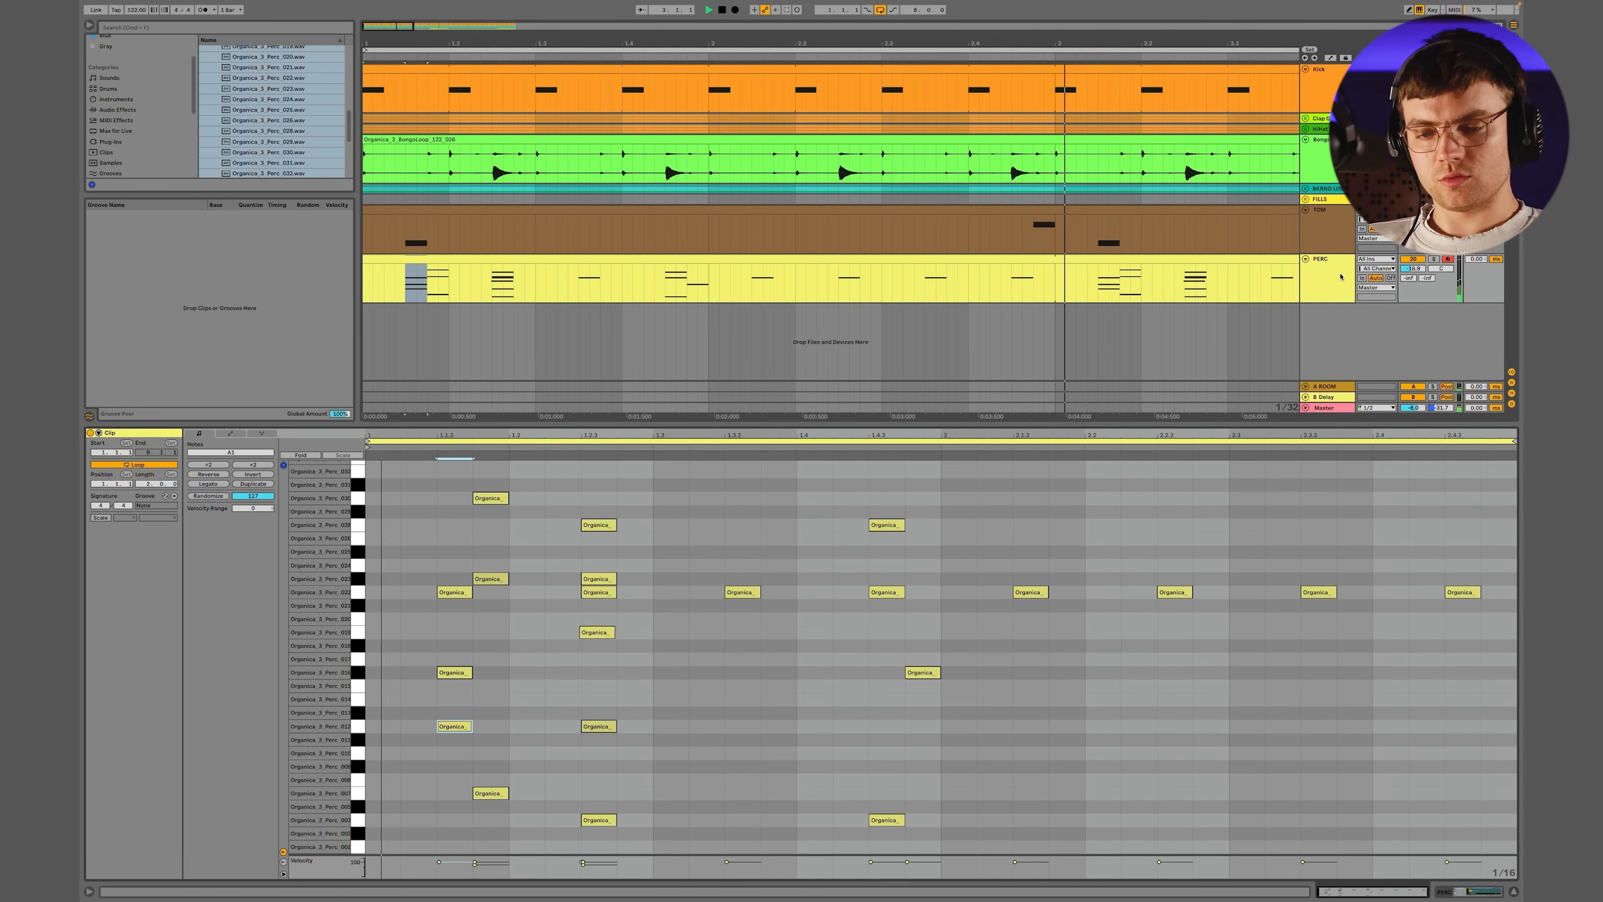
pyautogui.click(1498, 25)
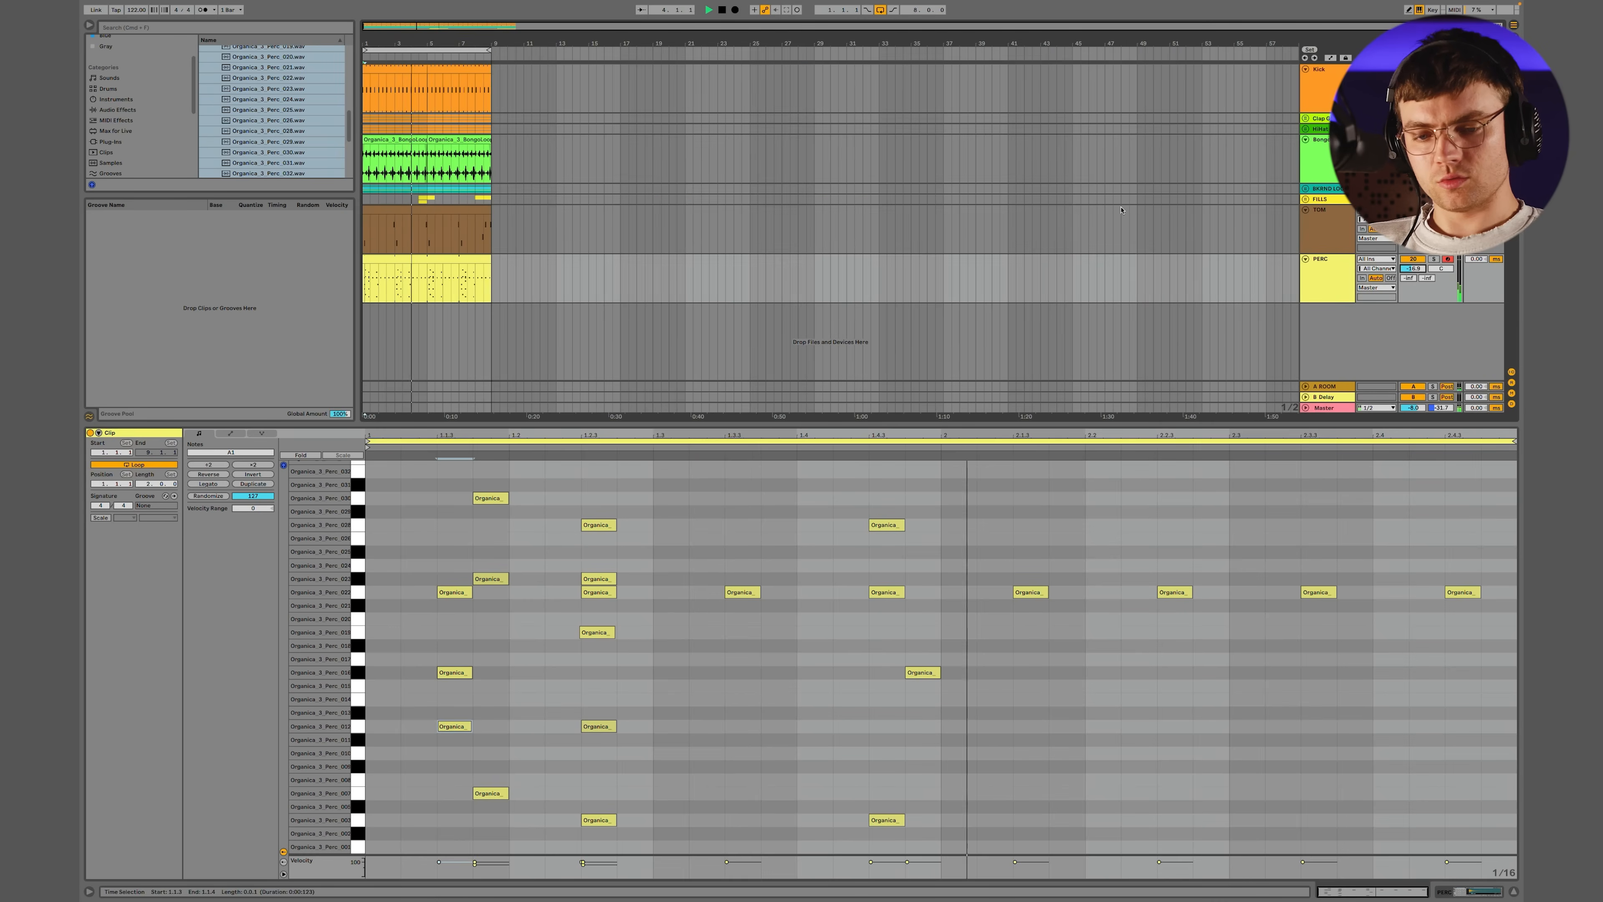
pyautogui.moveTo(1419, 270); pyautogui.dragTo(1419, 273)
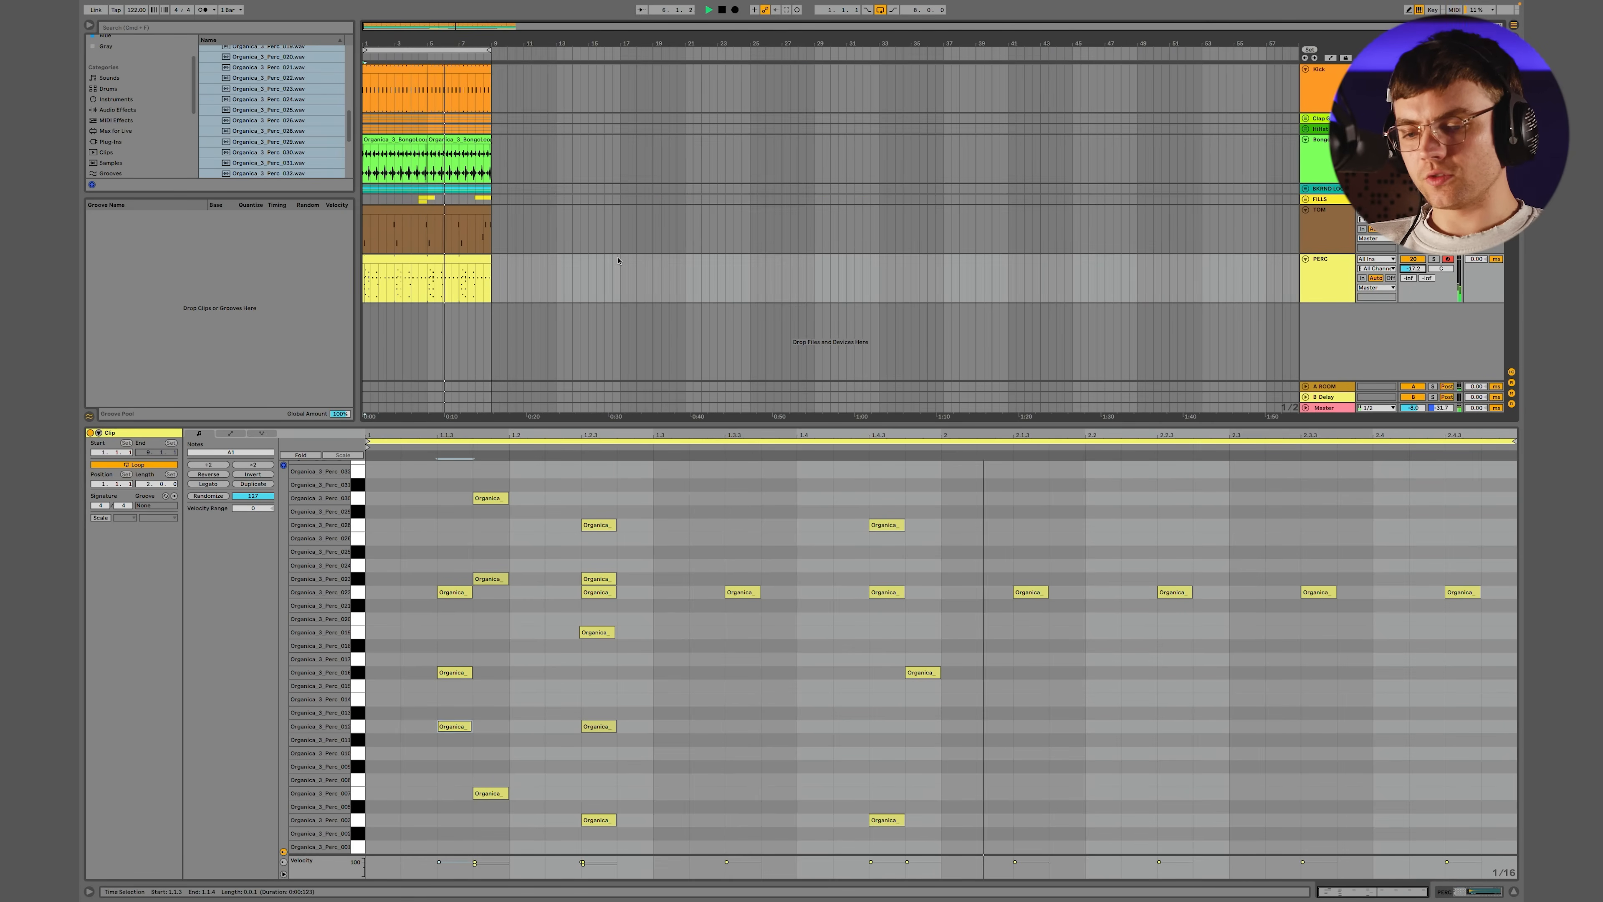
pyautogui.click(922, 671)
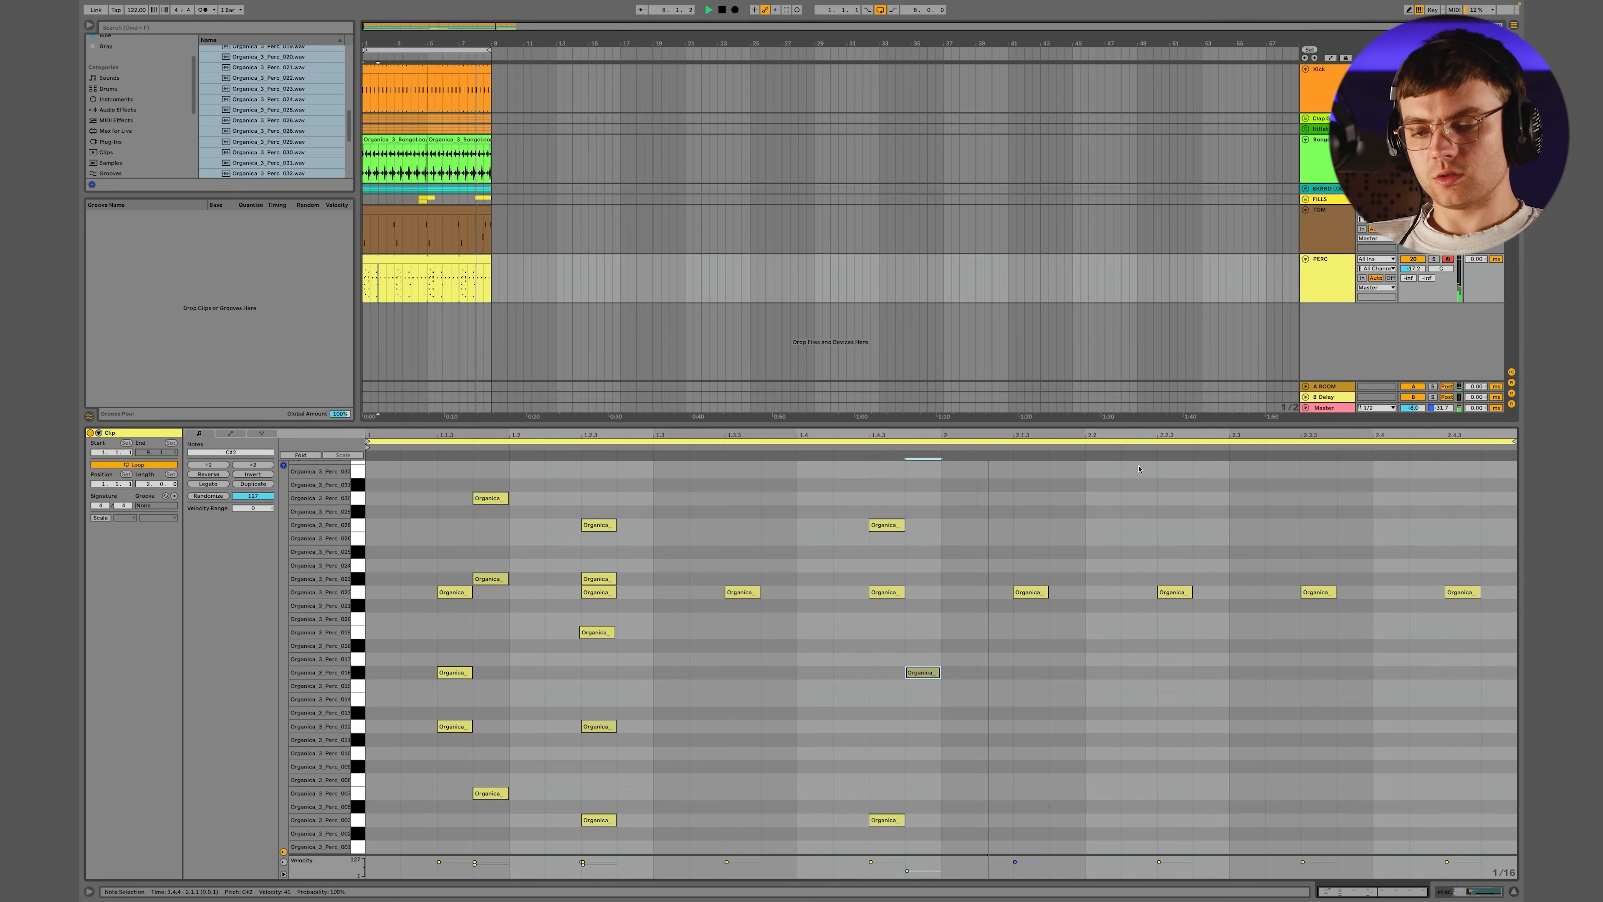
# Preview Organica_3_PercLoop_122_005 from the Percussion Loops folder against the groove and adjust the preview volume
pyautogui.click(1331, 285)
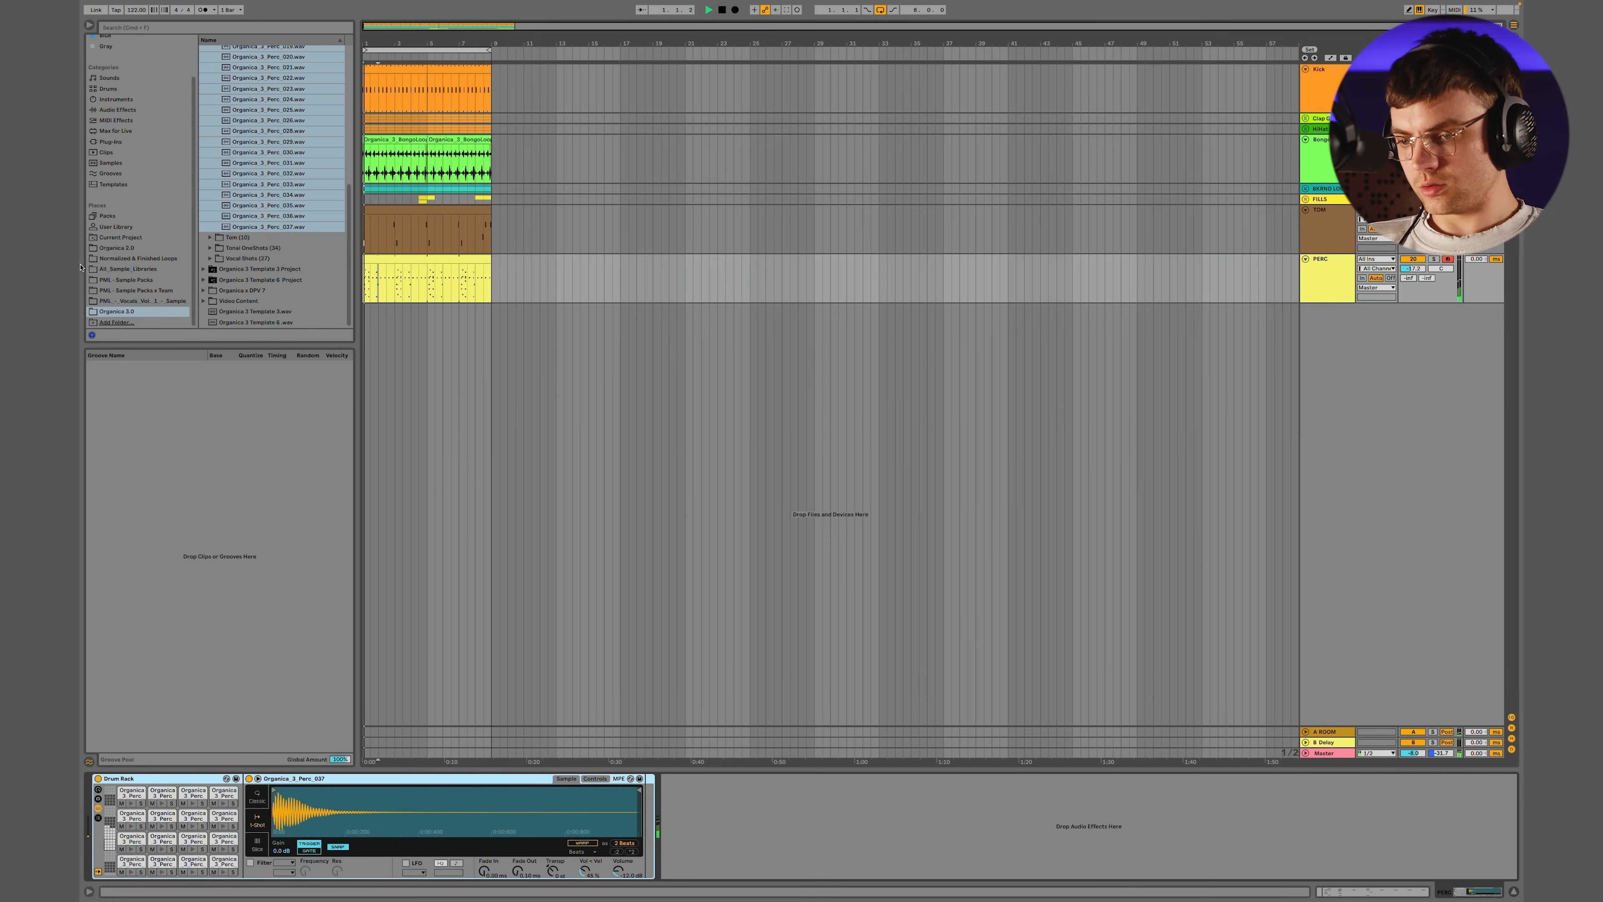
pyautogui.scroll(7, 237, 188)
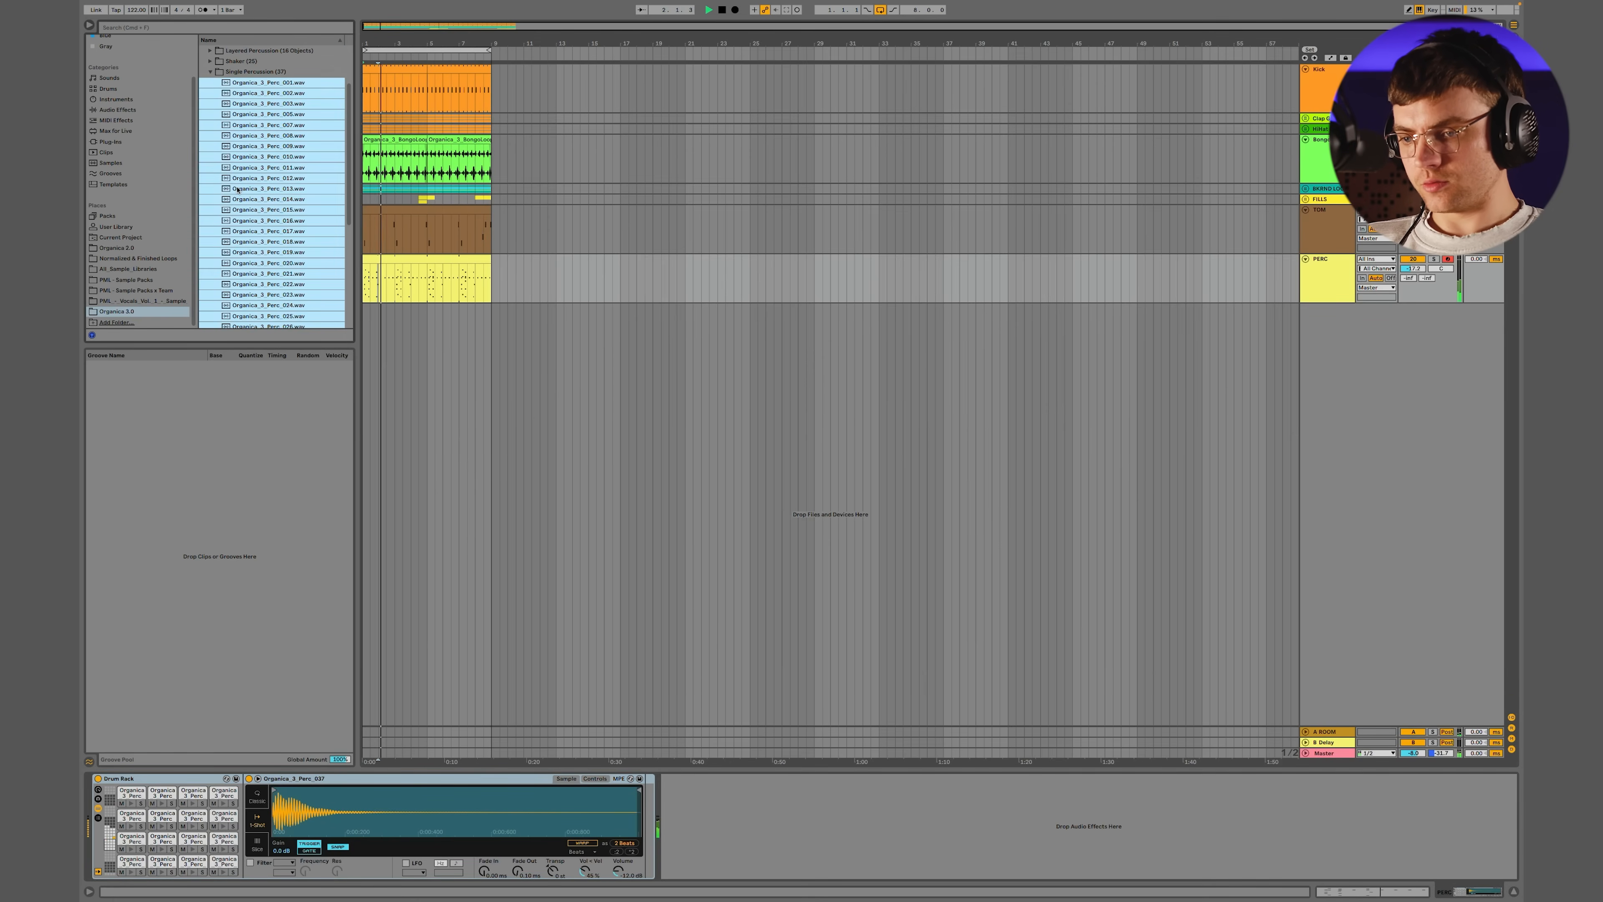
pyautogui.click(210, 72)
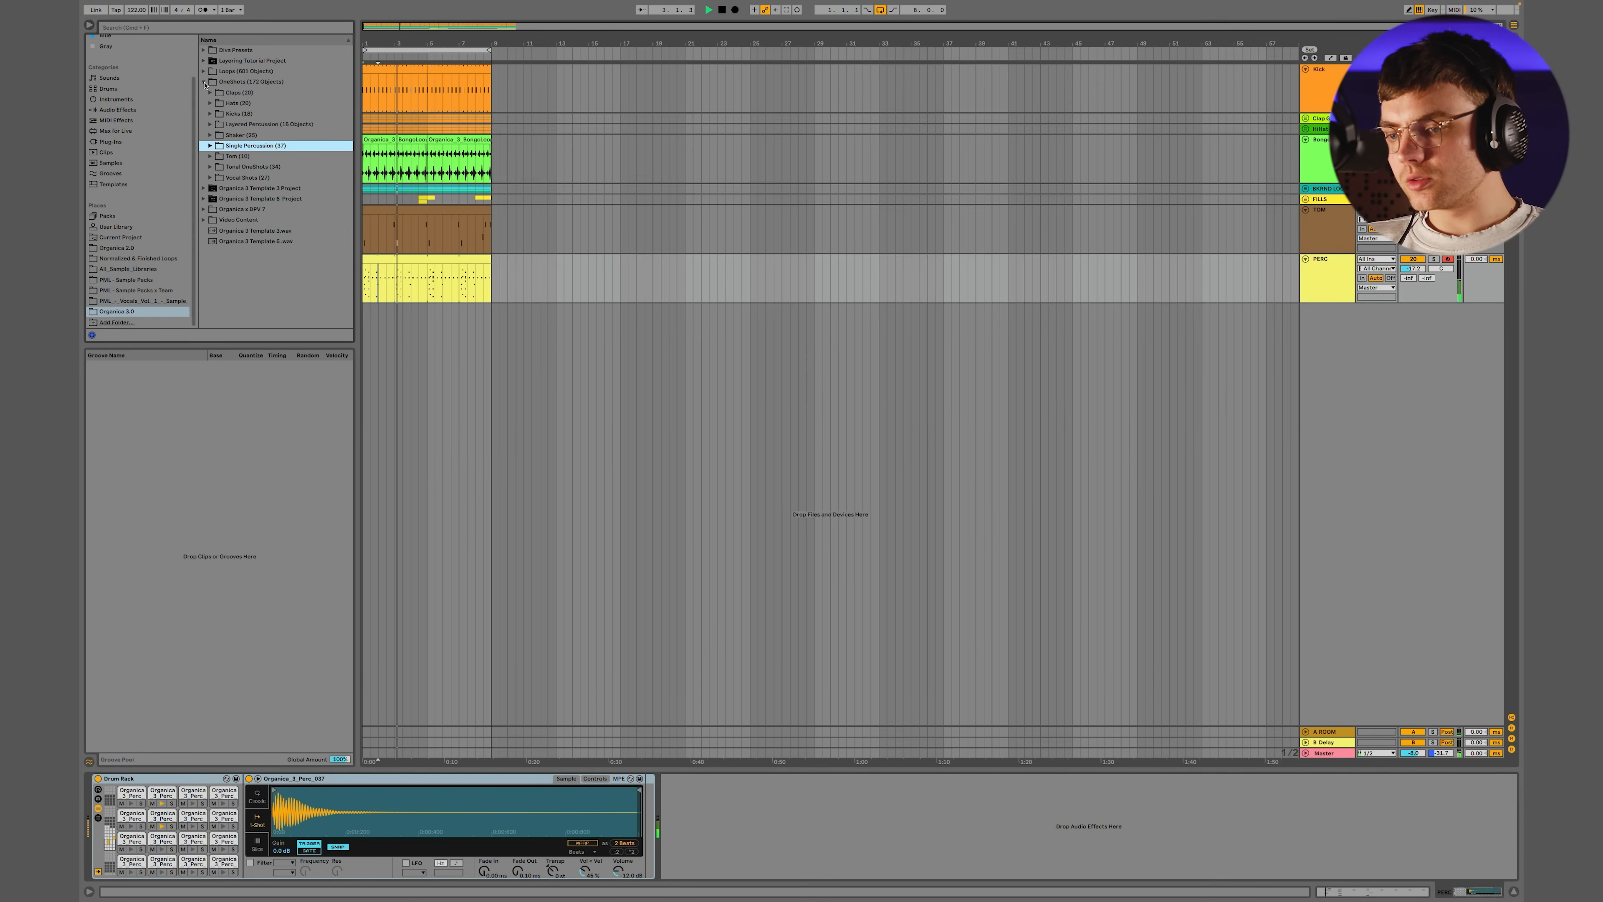
pyautogui.click(204, 82)
pyautogui.click(204, 70)
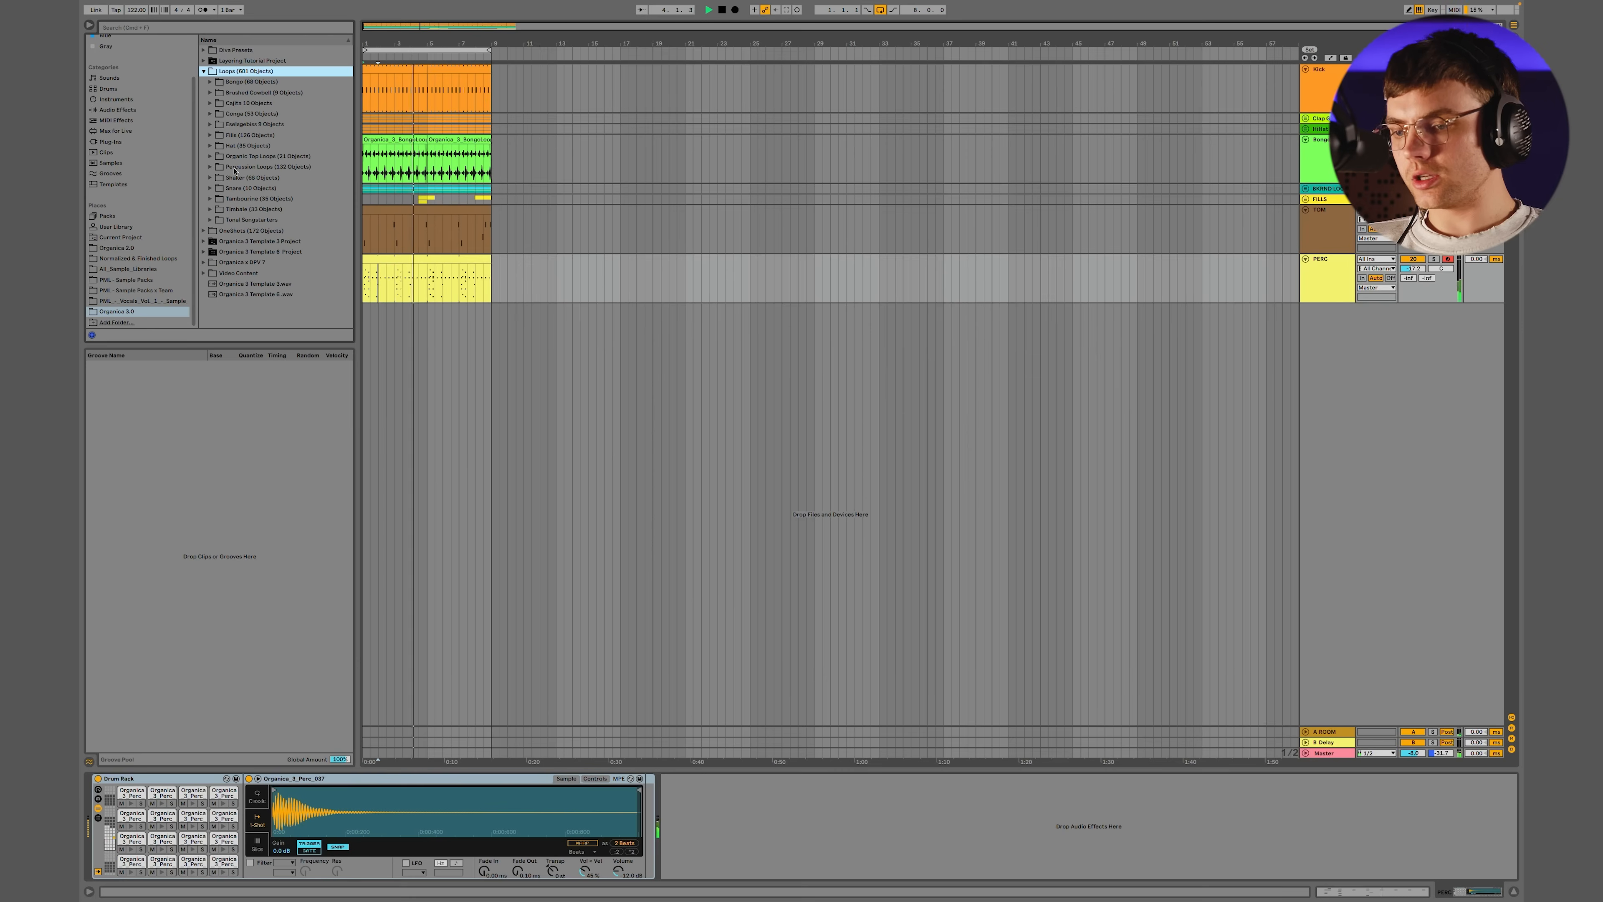
pyautogui.click(209, 166)
pyautogui.click(253, 219)
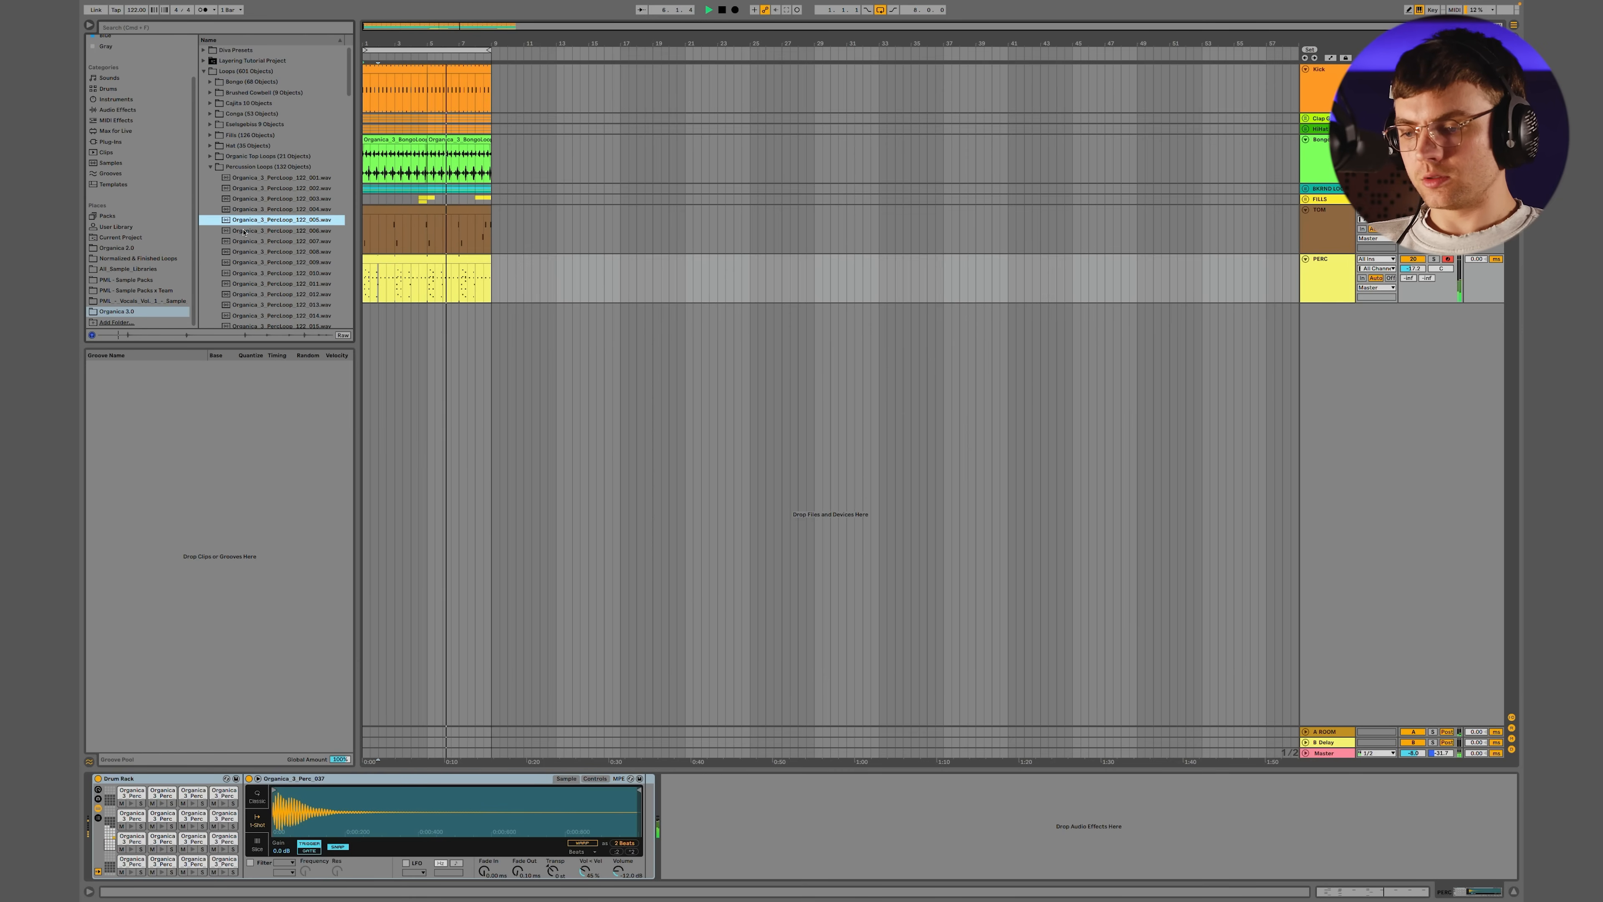
pyautogui.moveTo(1445, 756); pyautogui.dragTo(1445, 741)
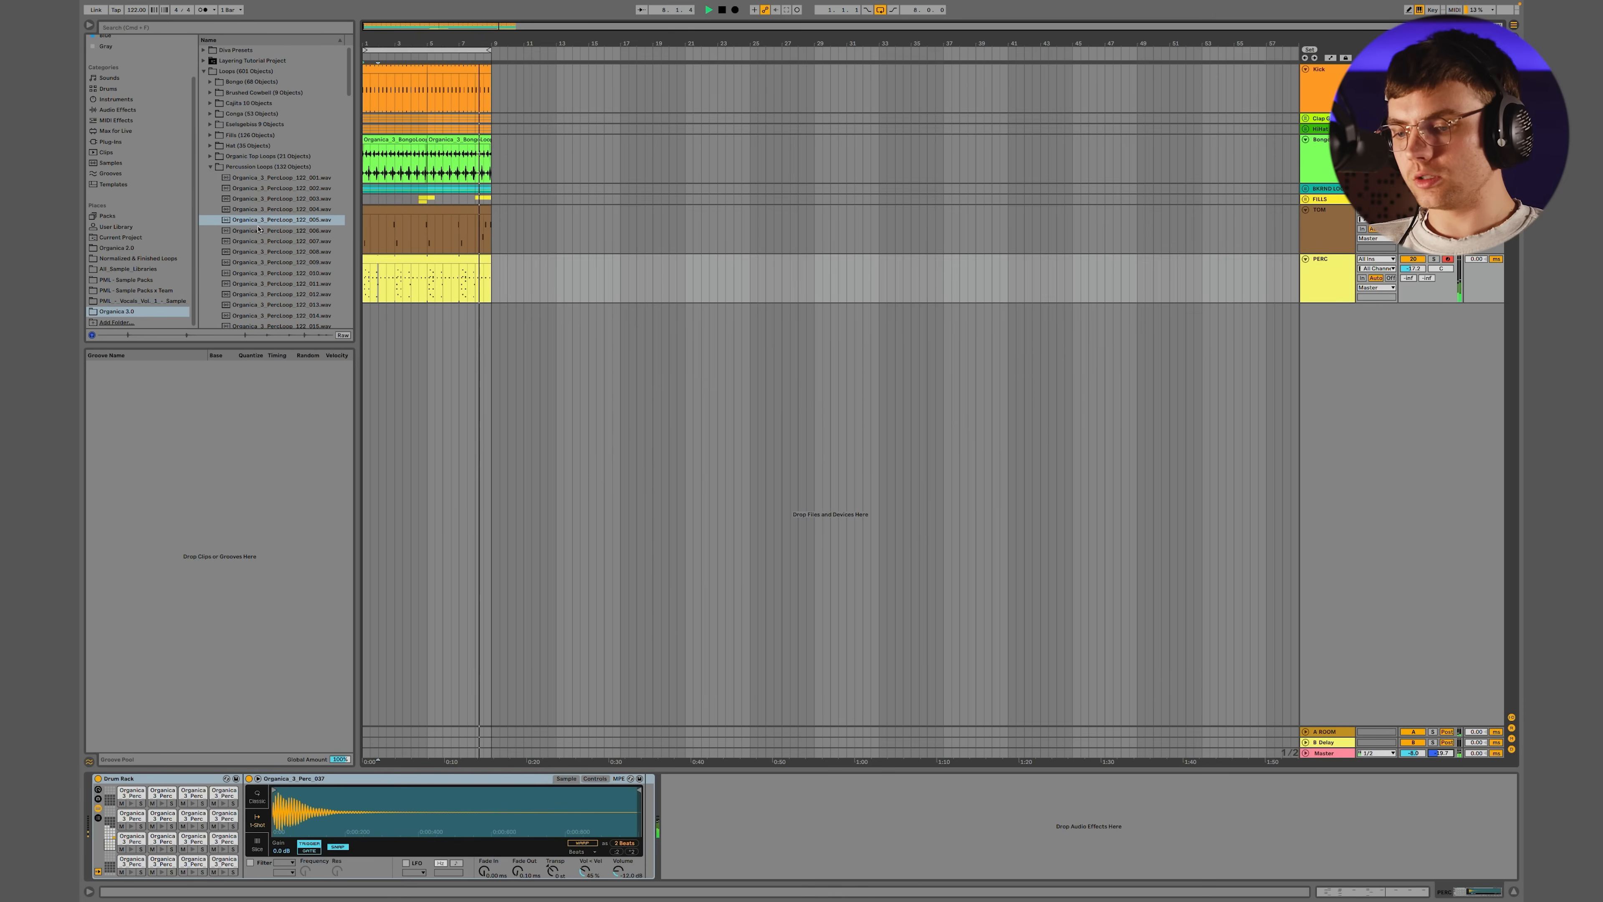
# Audition further loops in the Percussion Loops folder against the groove, up to Organica_3_PercLoop_122_023
pyautogui.click(283, 264)
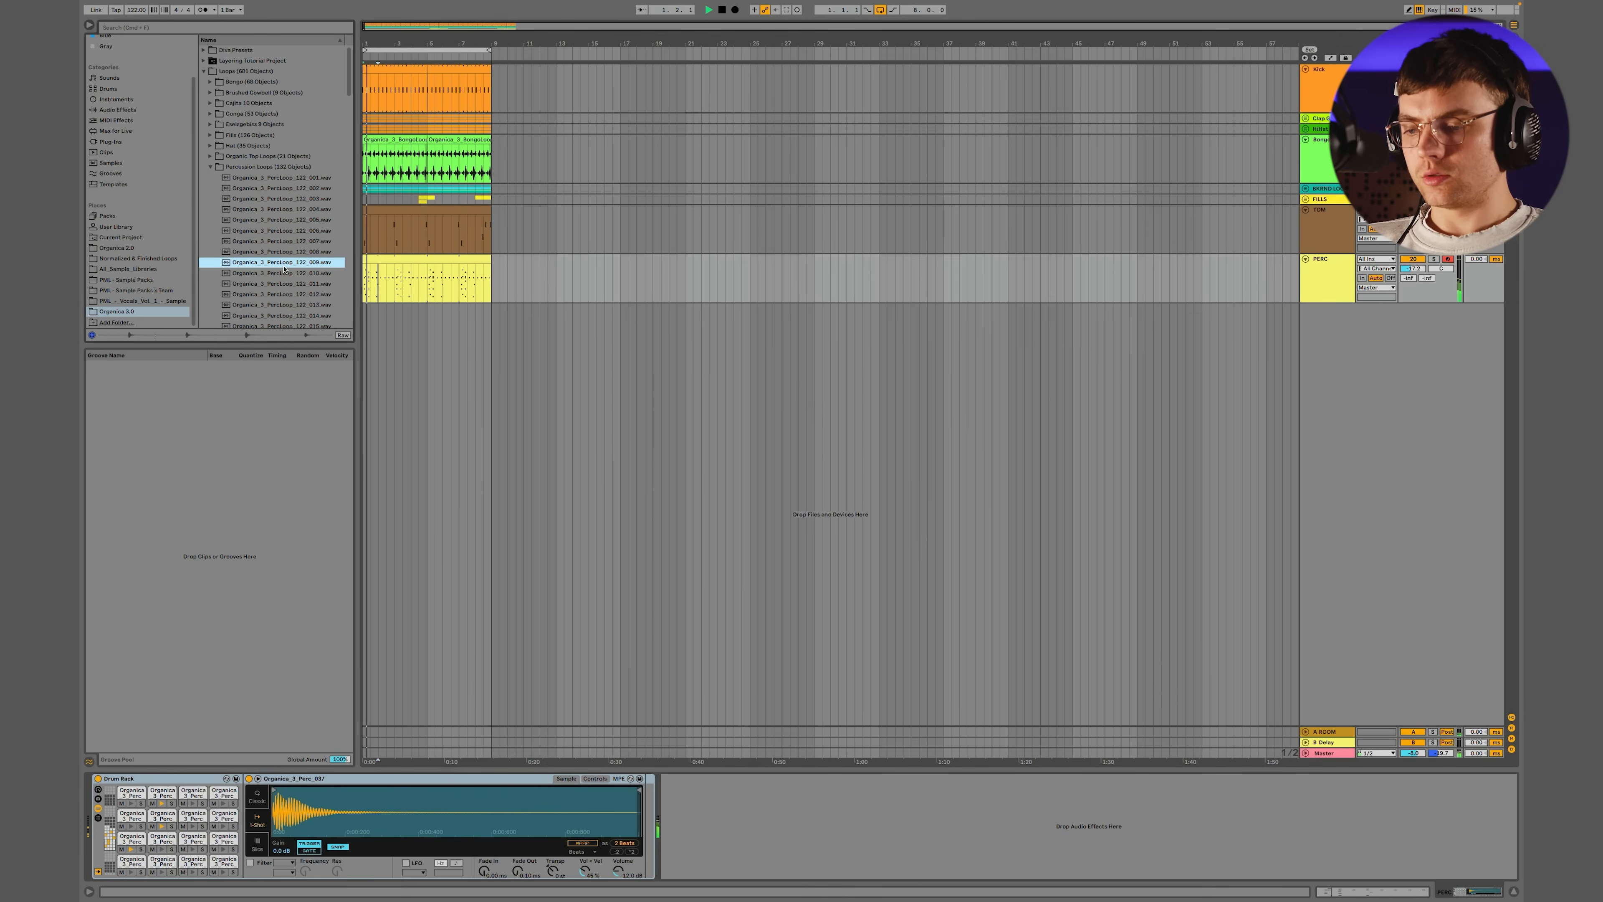
pyautogui.click(284, 271)
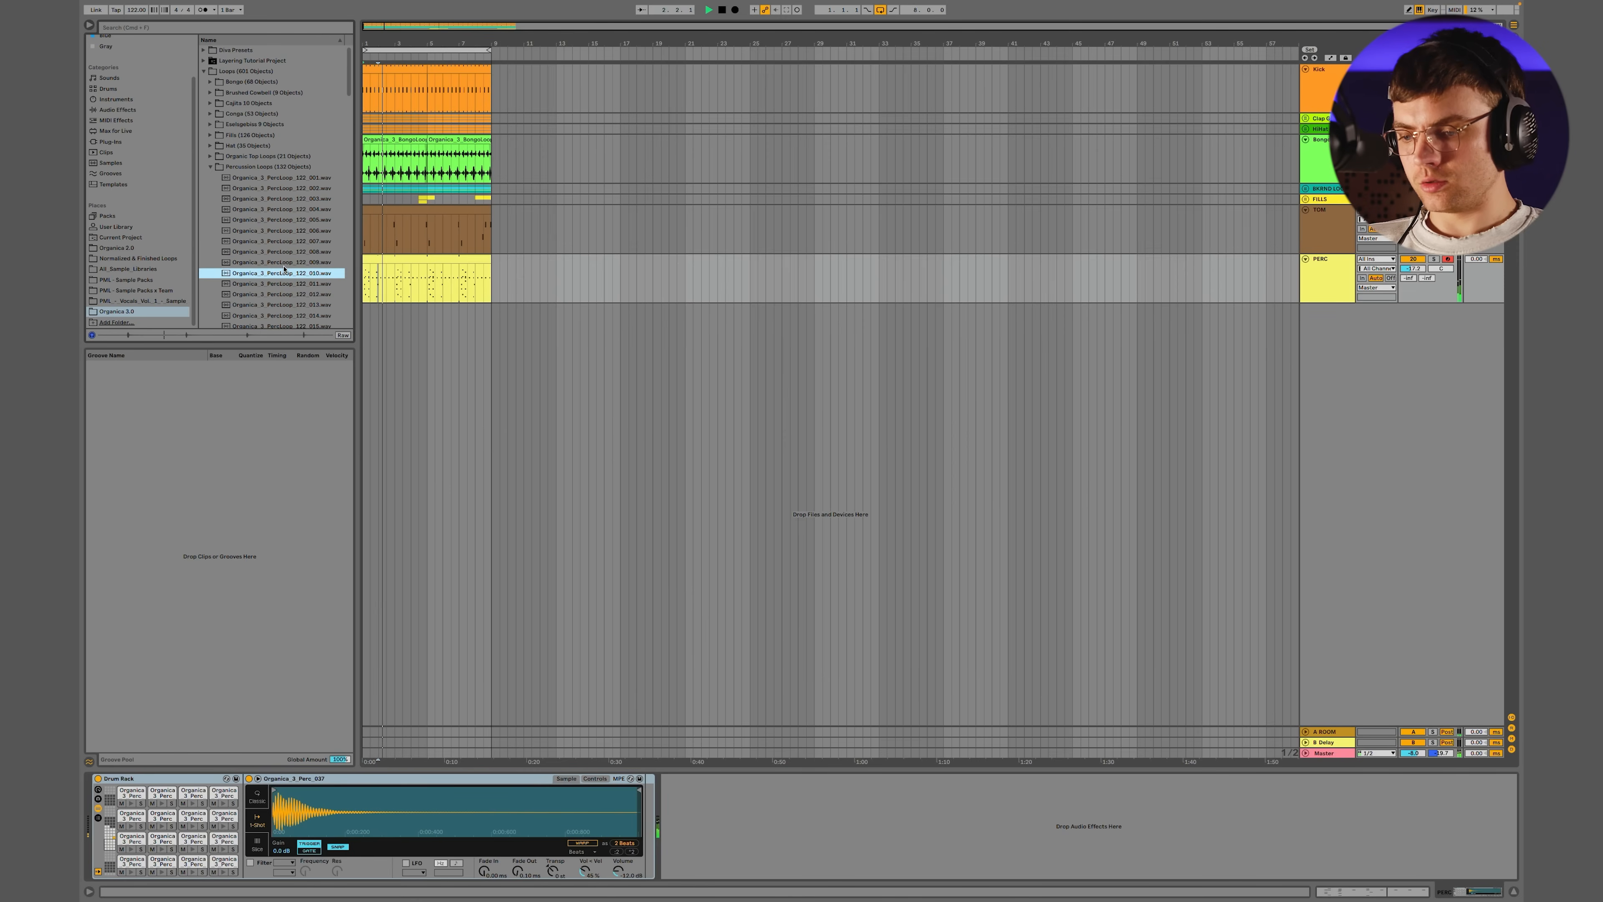
pyautogui.press('Down')
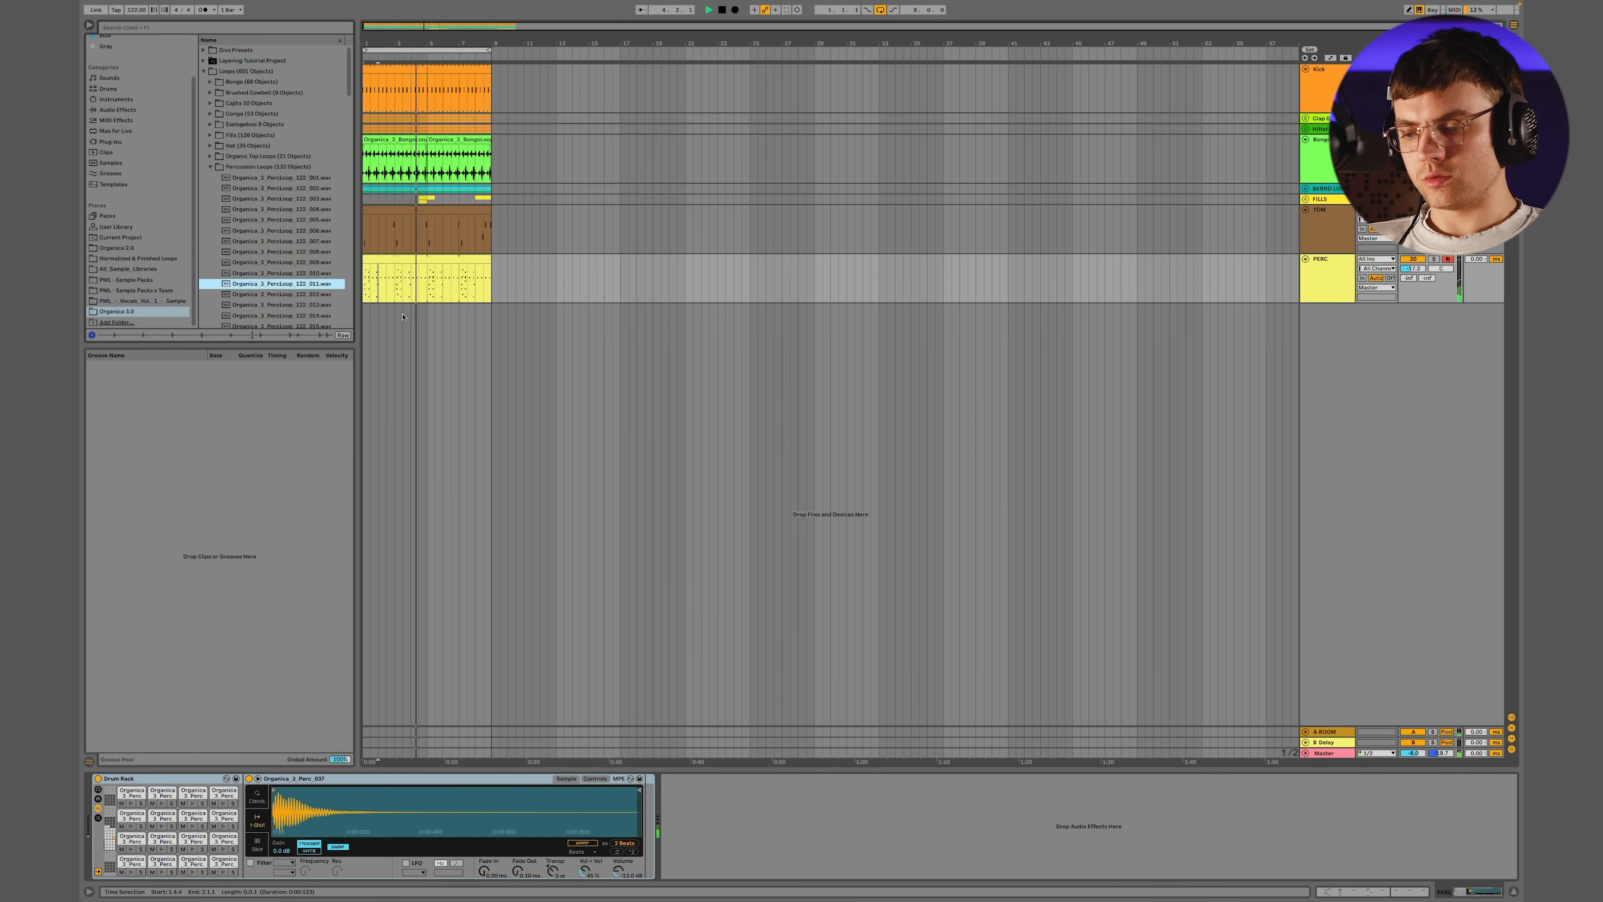
pyautogui.scroll(-5, 284, 273)
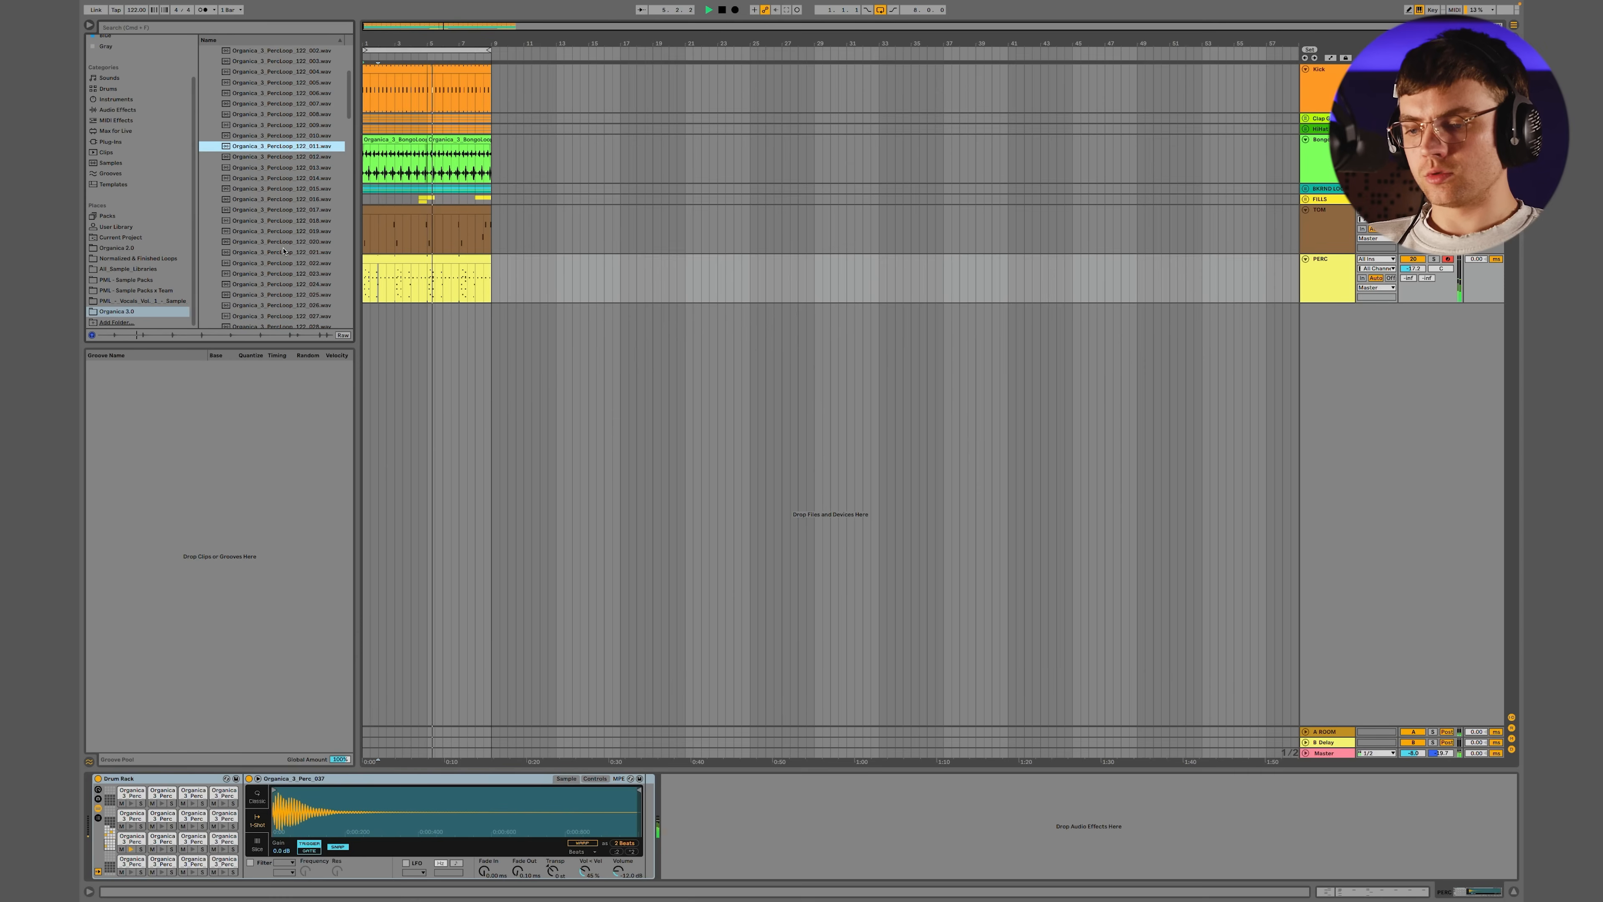
pyautogui.click(283, 252)
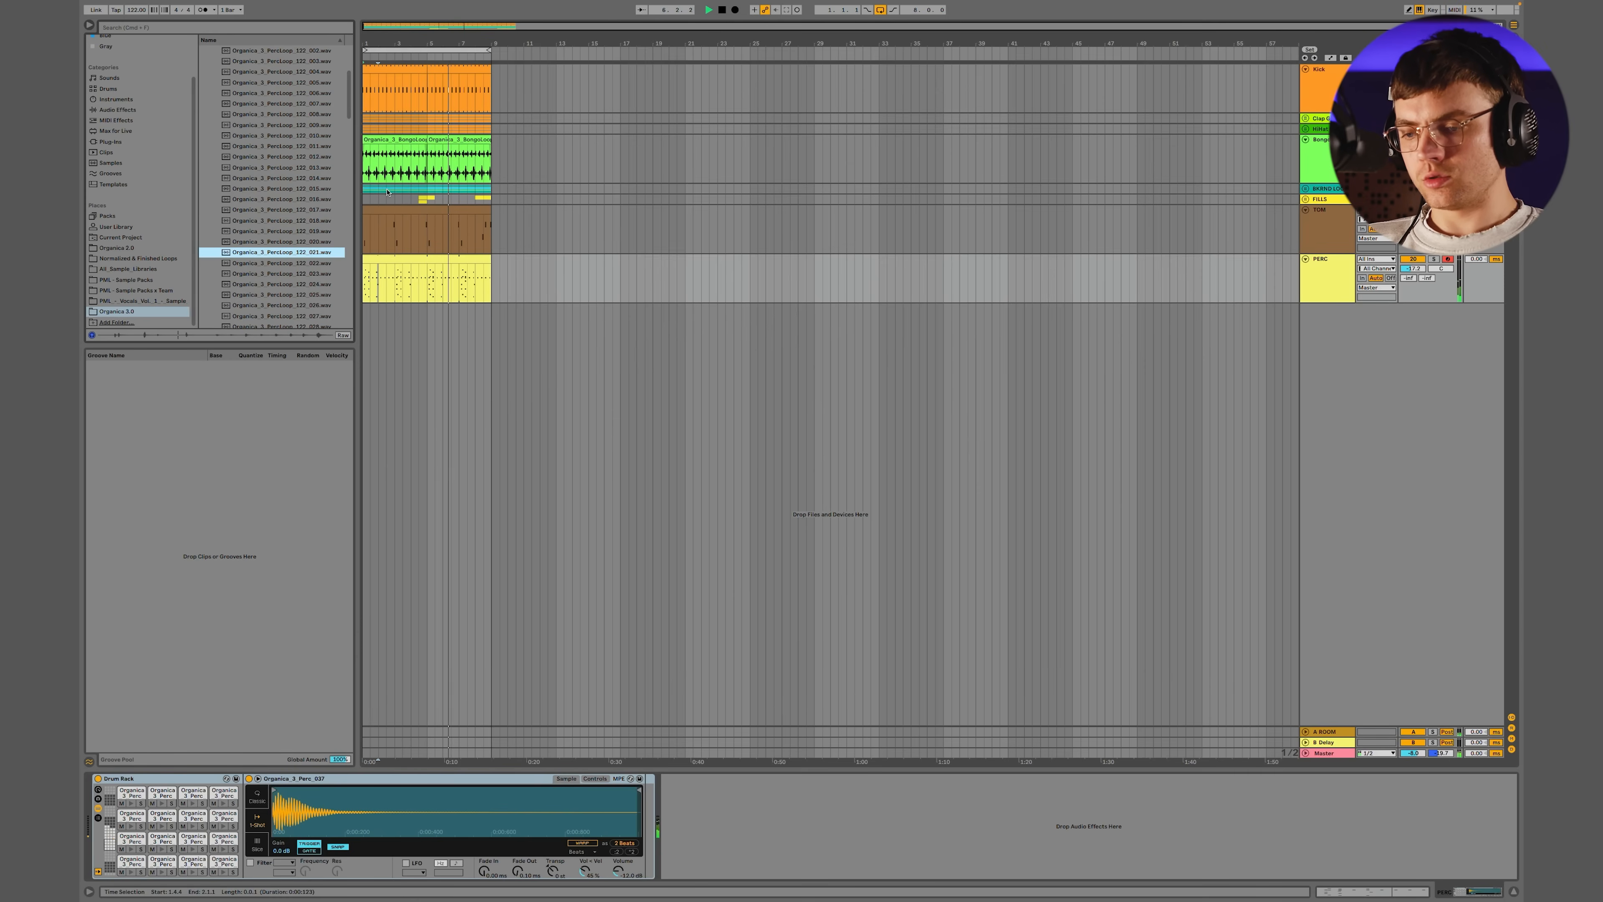
pyautogui.click(264, 264)
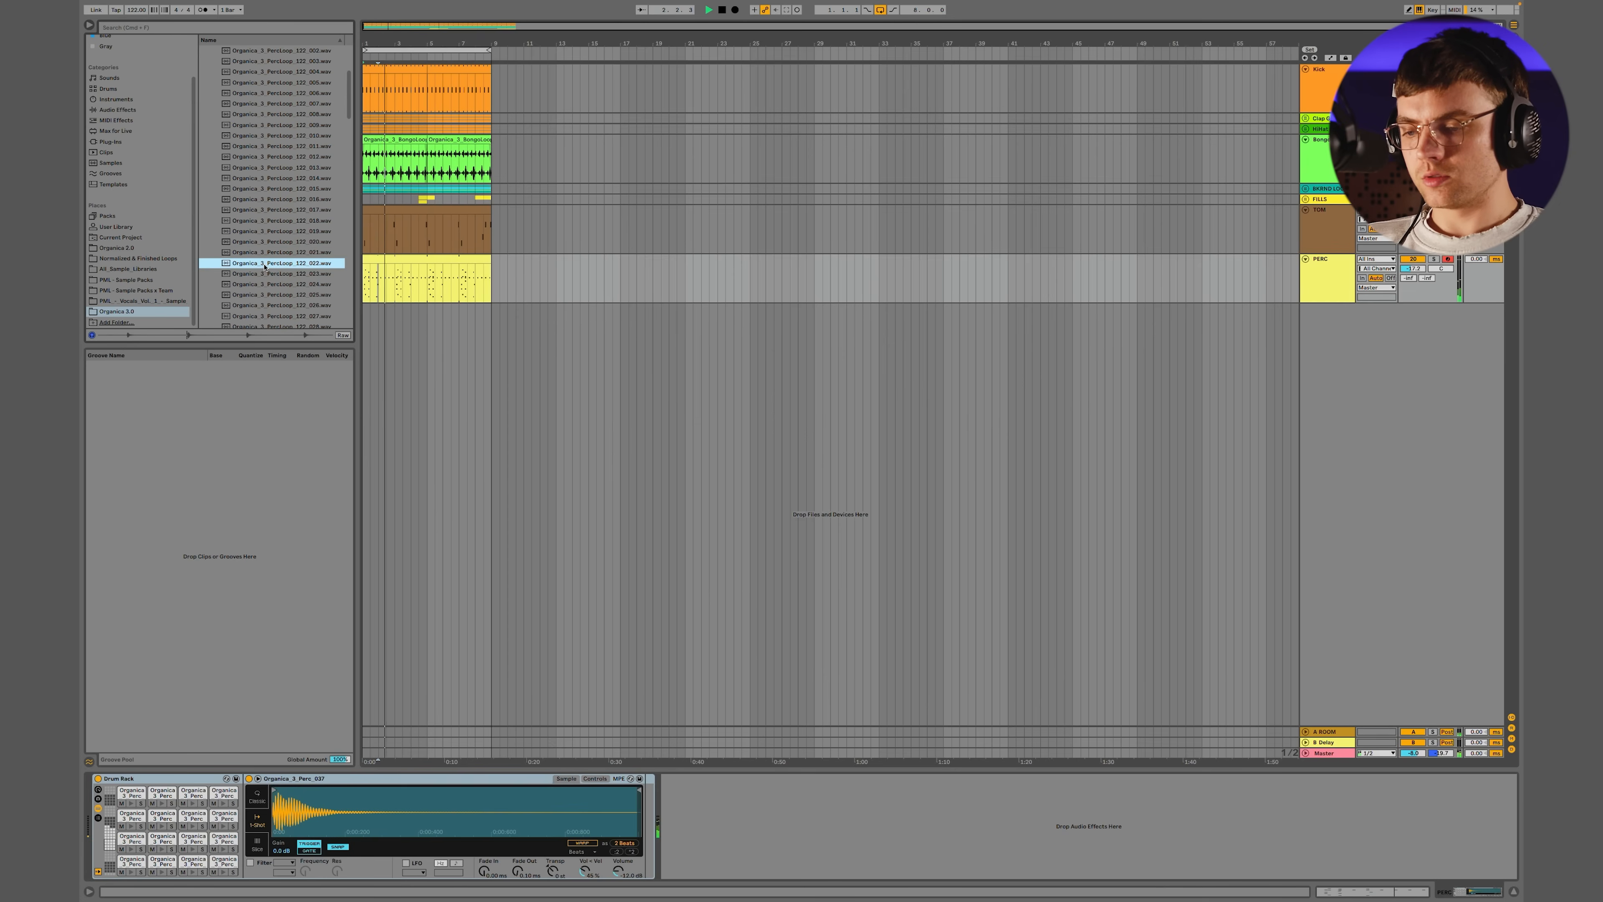
pyautogui.press('Down')
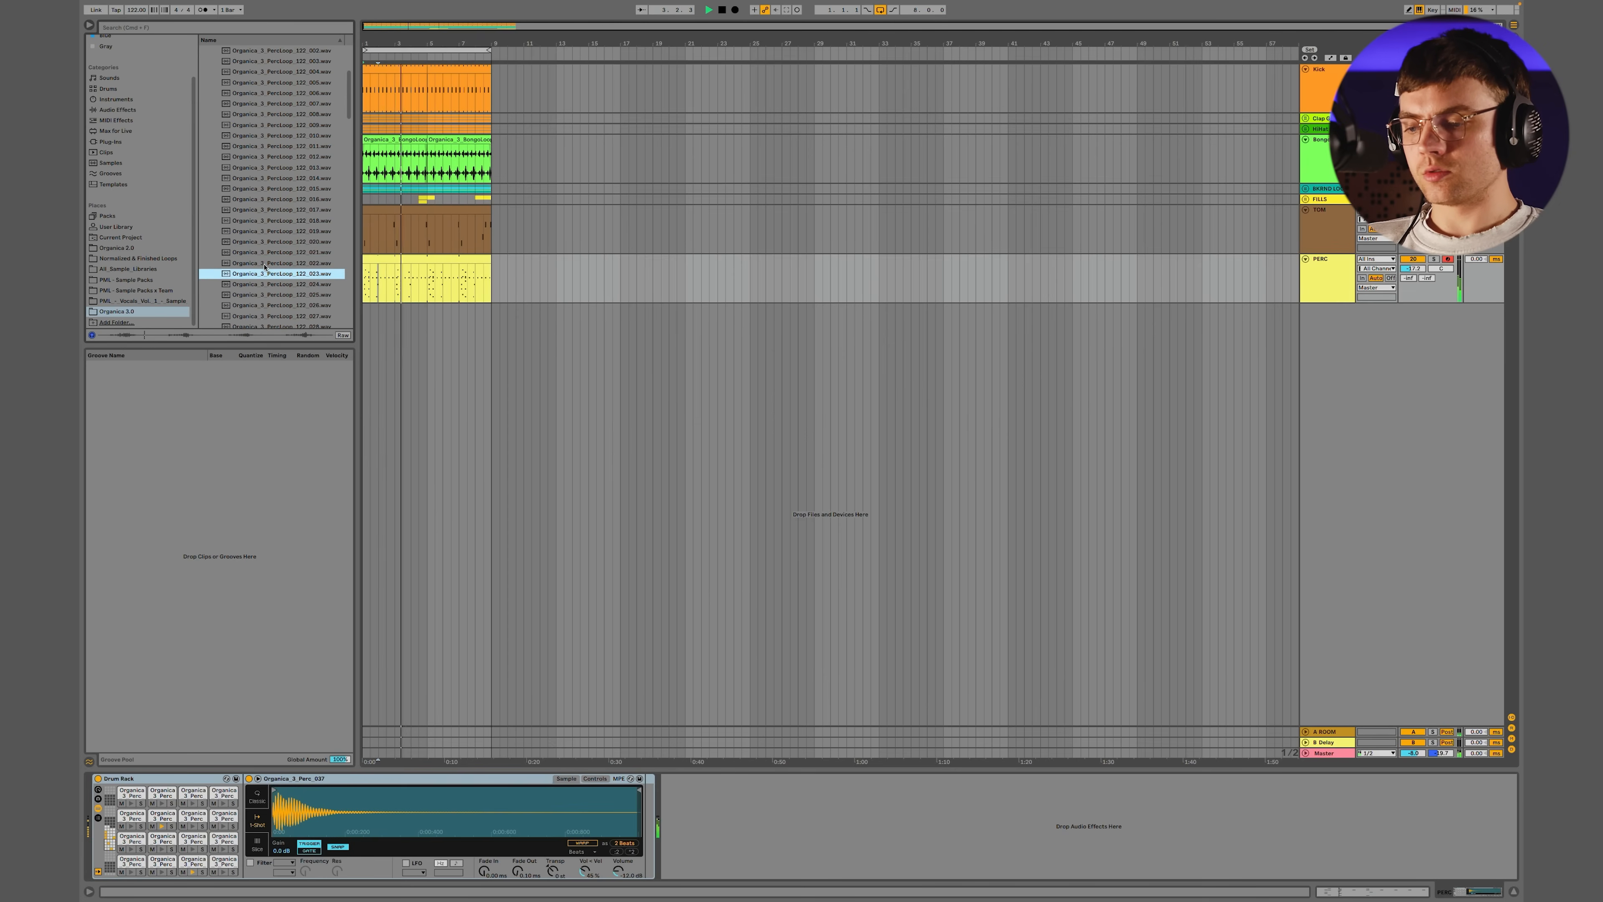
# Place Organica_3_PercLoop_122_023 on a new track below PERC, lower its volume and extend the clip to eight bars
pyautogui.moveTo(263, 274); pyautogui.dragTo(367, 318)
pyautogui.moveTo(1412, 318); pyautogui.dragTo(1412, 323)
pyautogui.click(381, 321)
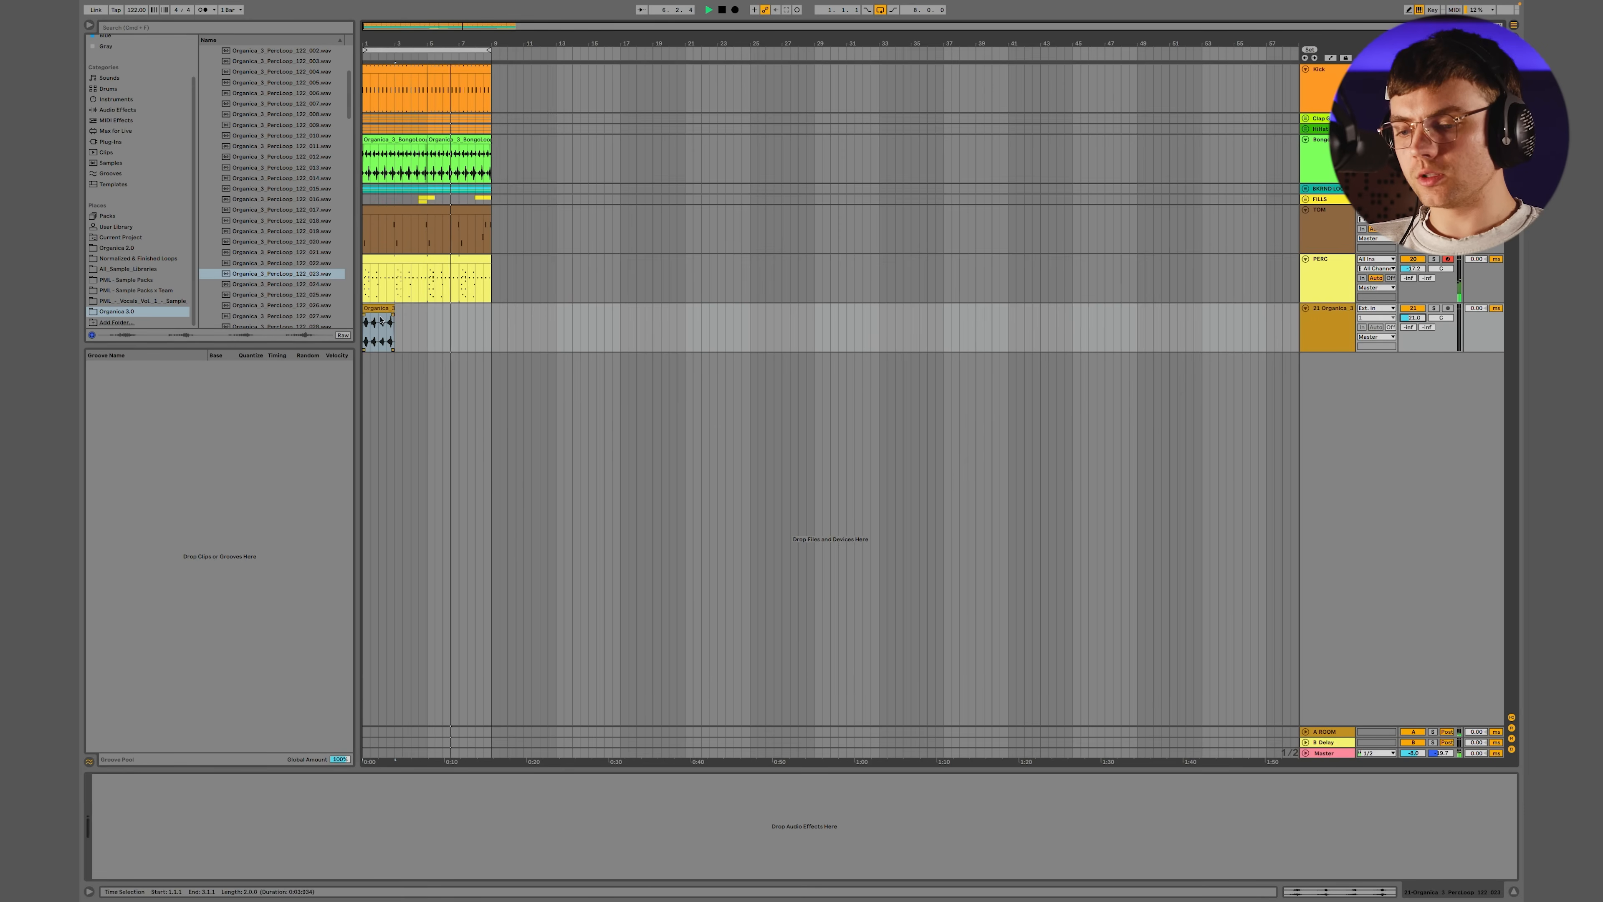
pyautogui.moveTo(395, 311); pyautogui.dragTo(491, 310)
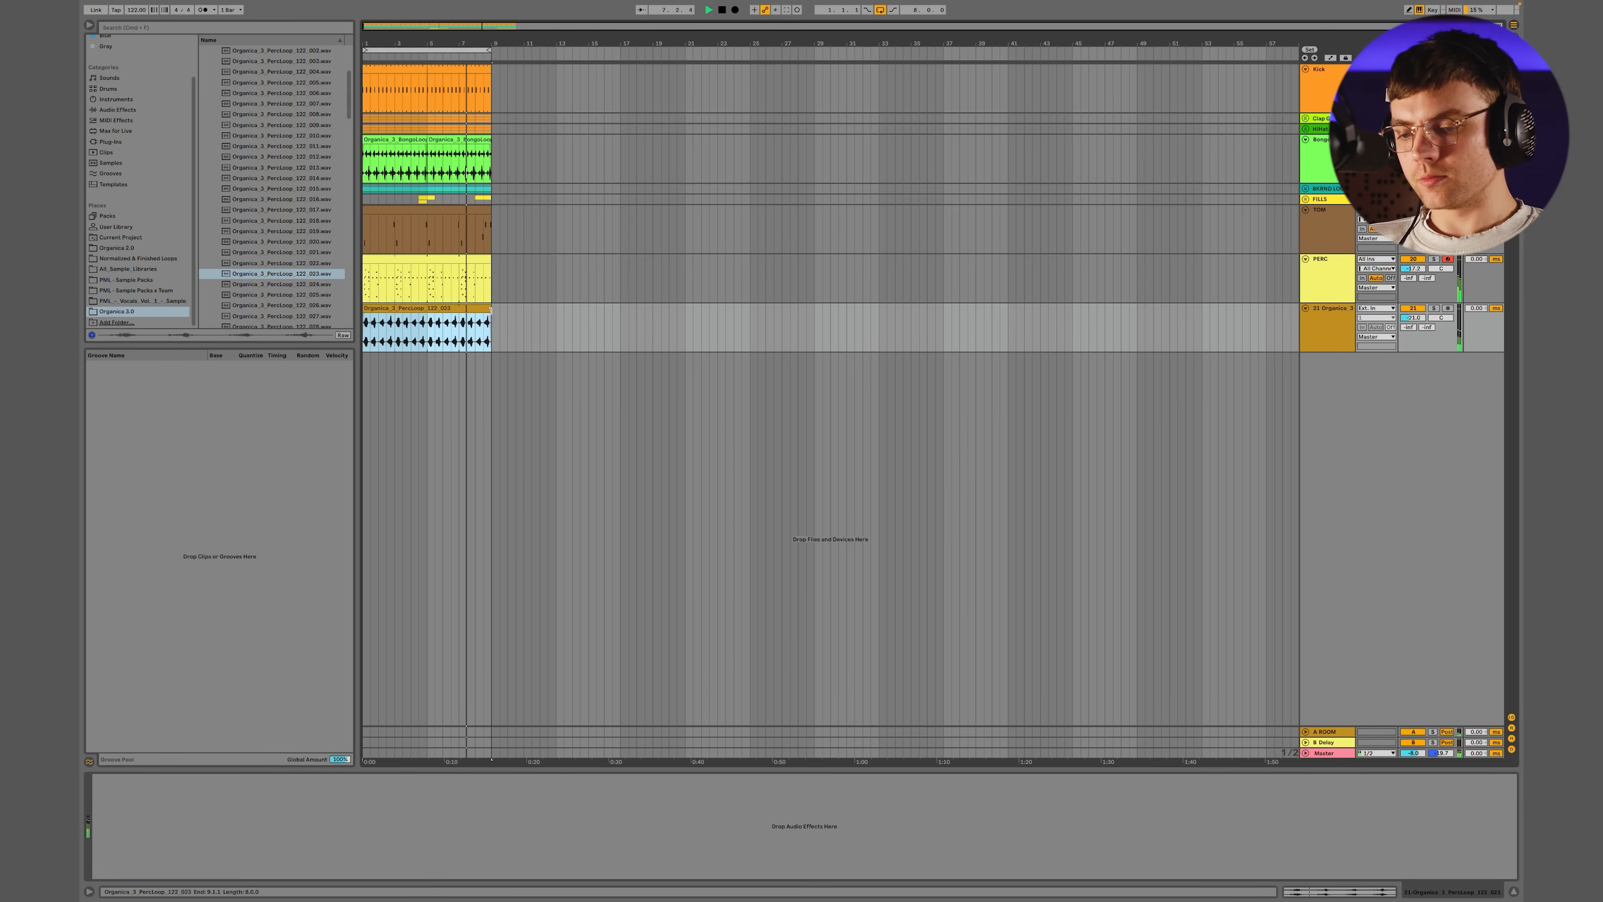
# Enlarge the new percussion loop track, balance its volume against the groove and preview another percussion loop
pyautogui.moveTo(1377, 352); pyautogui.dragTo(1377, 370)
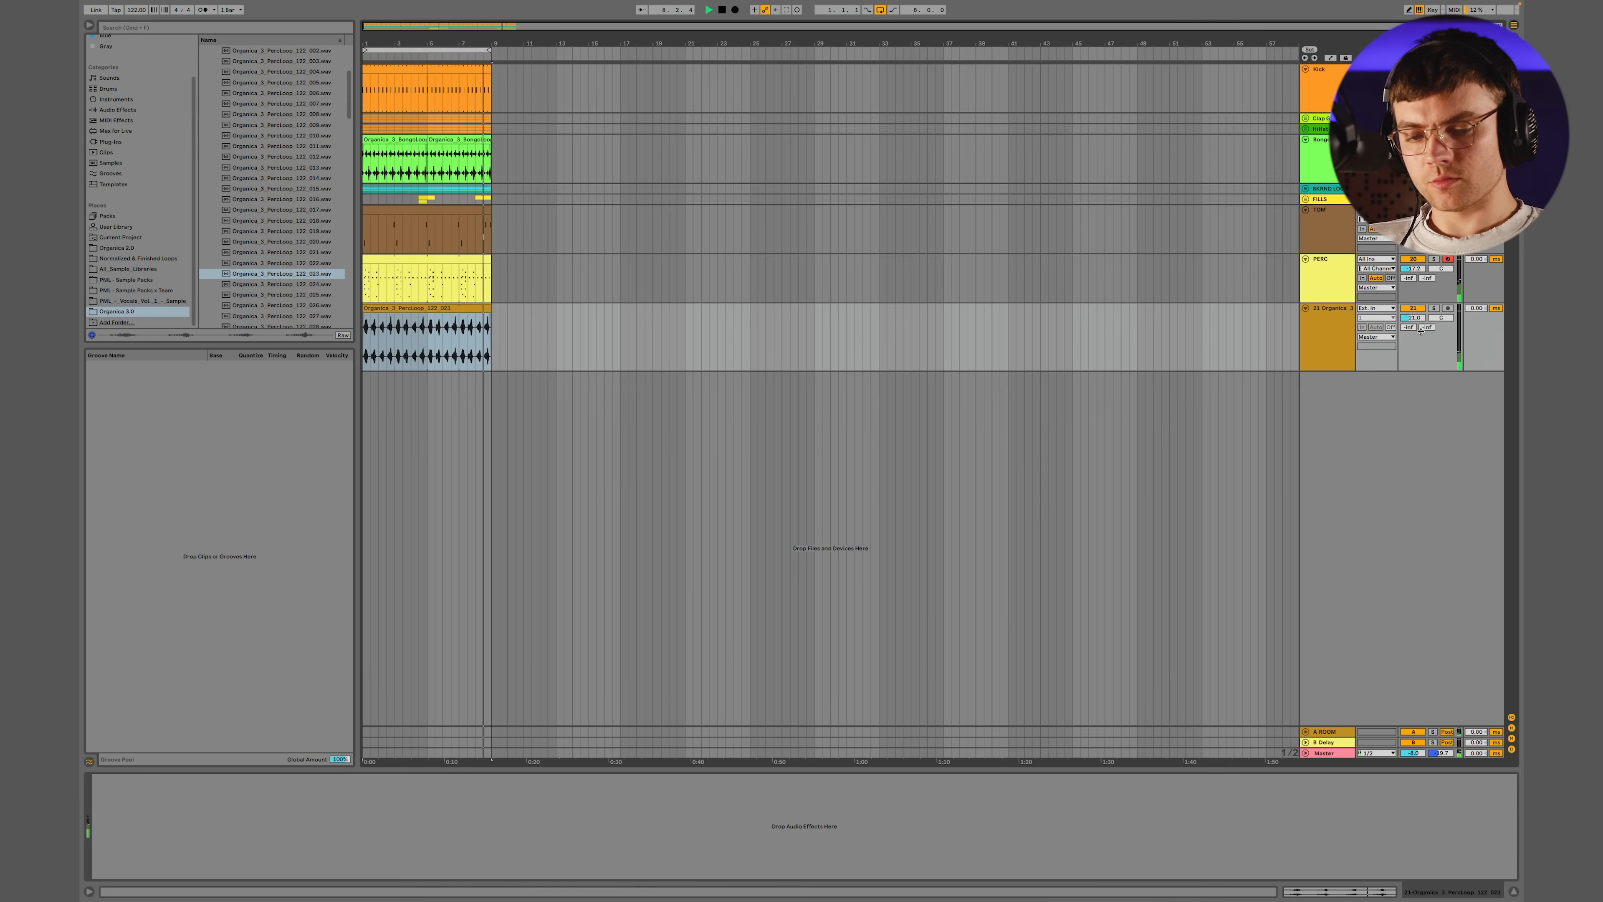
pyautogui.moveTo(1412, 318); pyautogui.dragTo(1412, 305)
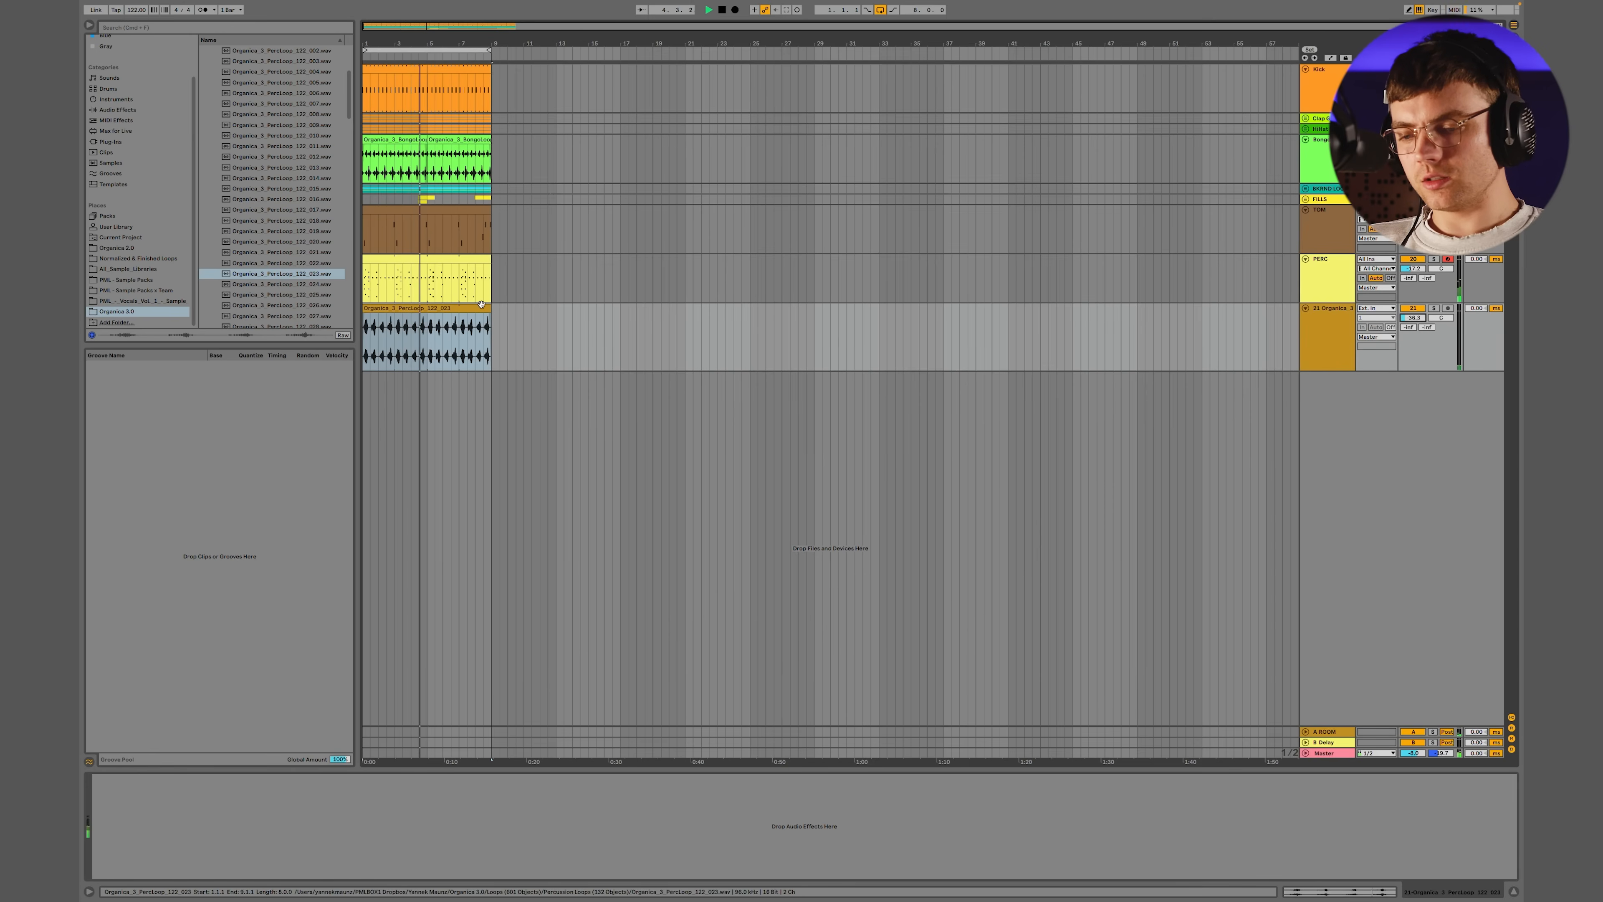
pyautogui.scroll(-3, 273, 291)
pyautogui.click(272, 289)
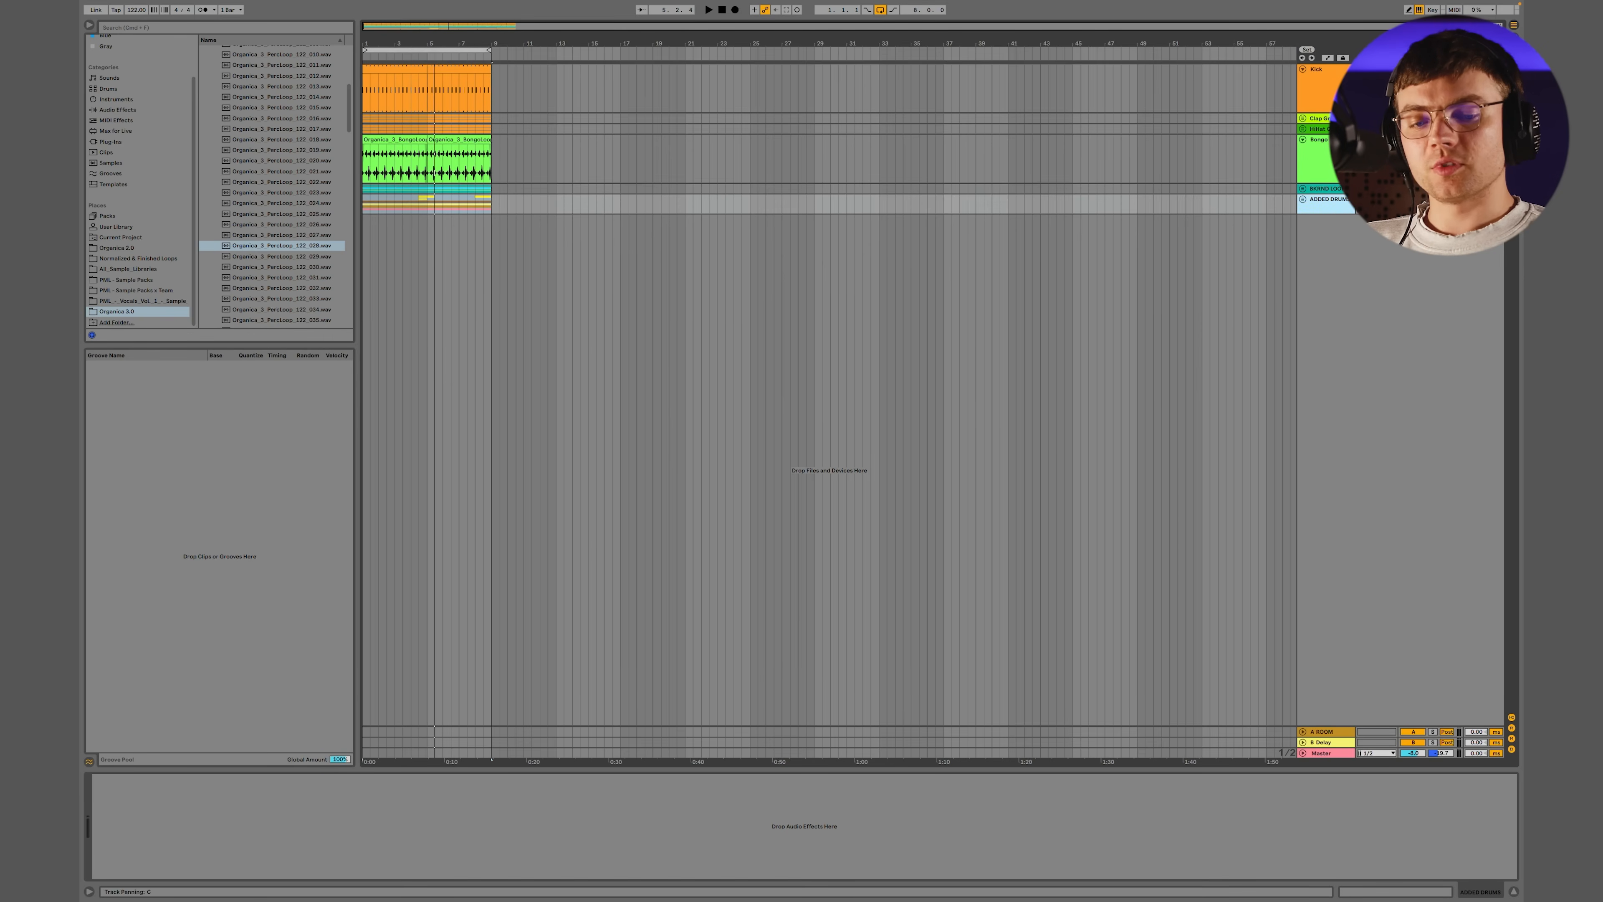
# Map computer key 6 to the on/off switch of the ADDED DRUMS group
pyautogui.press('super+k')
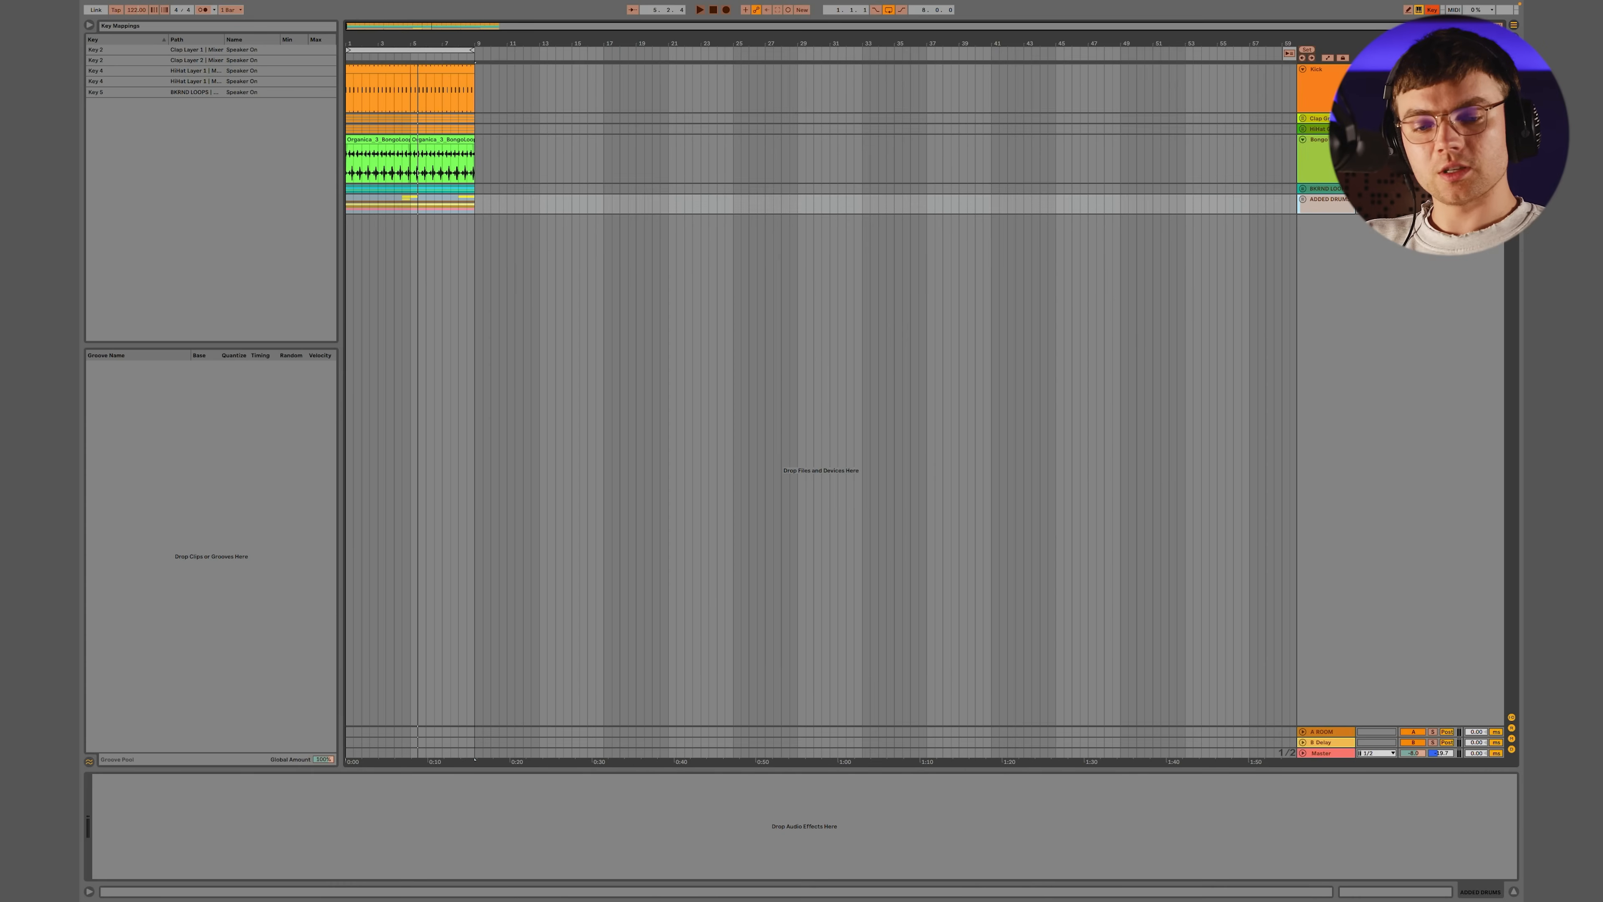
pyautogui.press('6')
pyautogui.press('super+k')
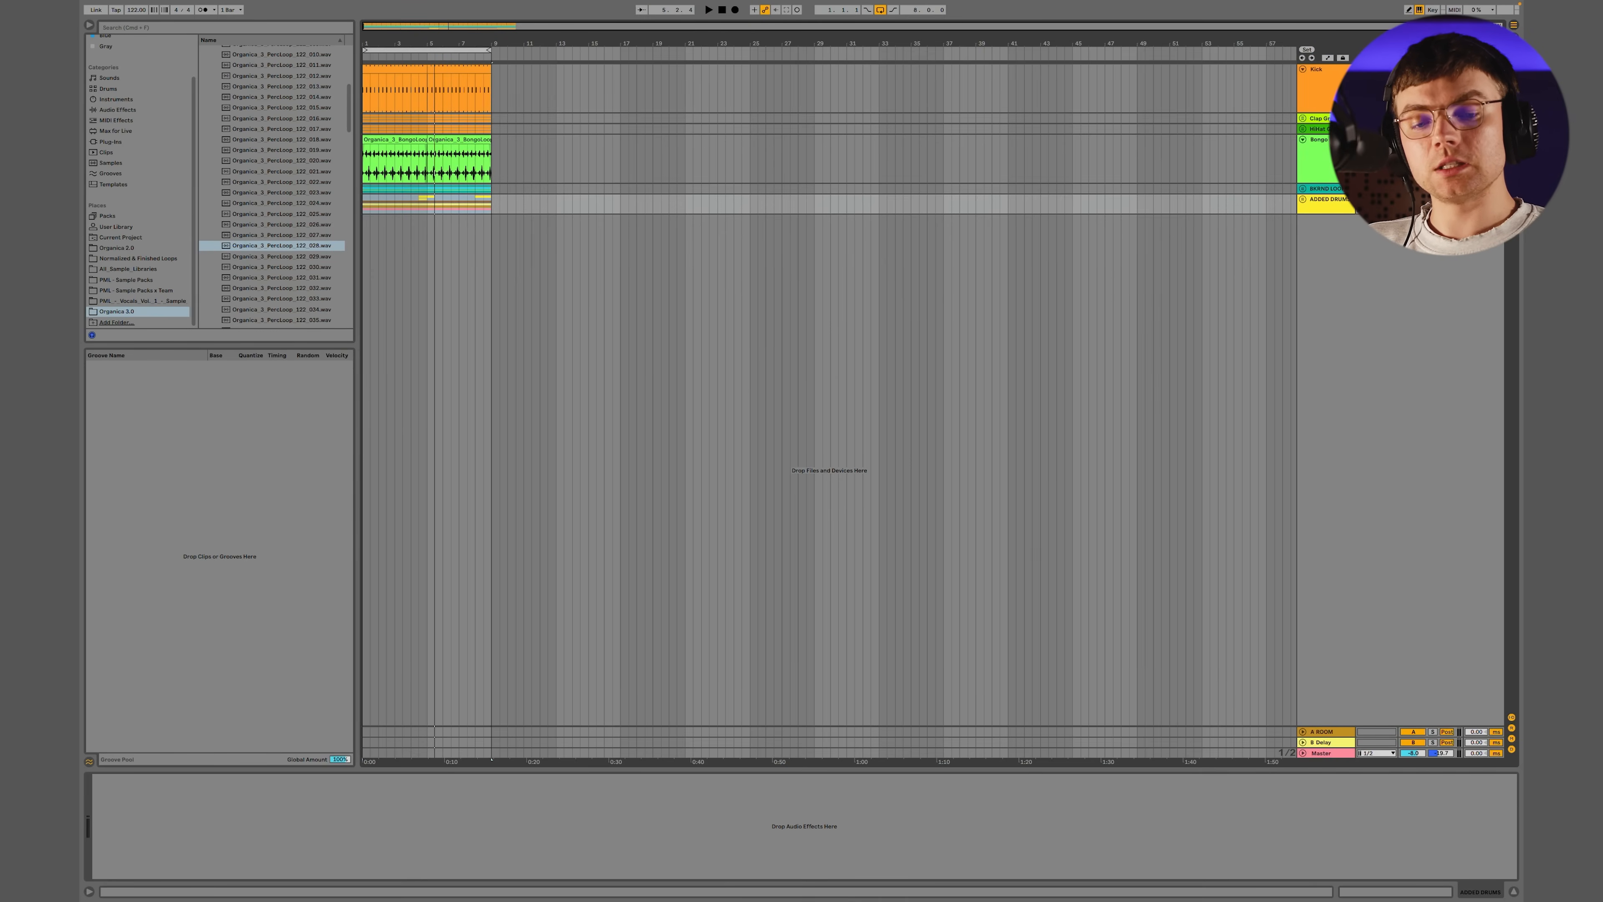
pyautogui.click(1411, 733)
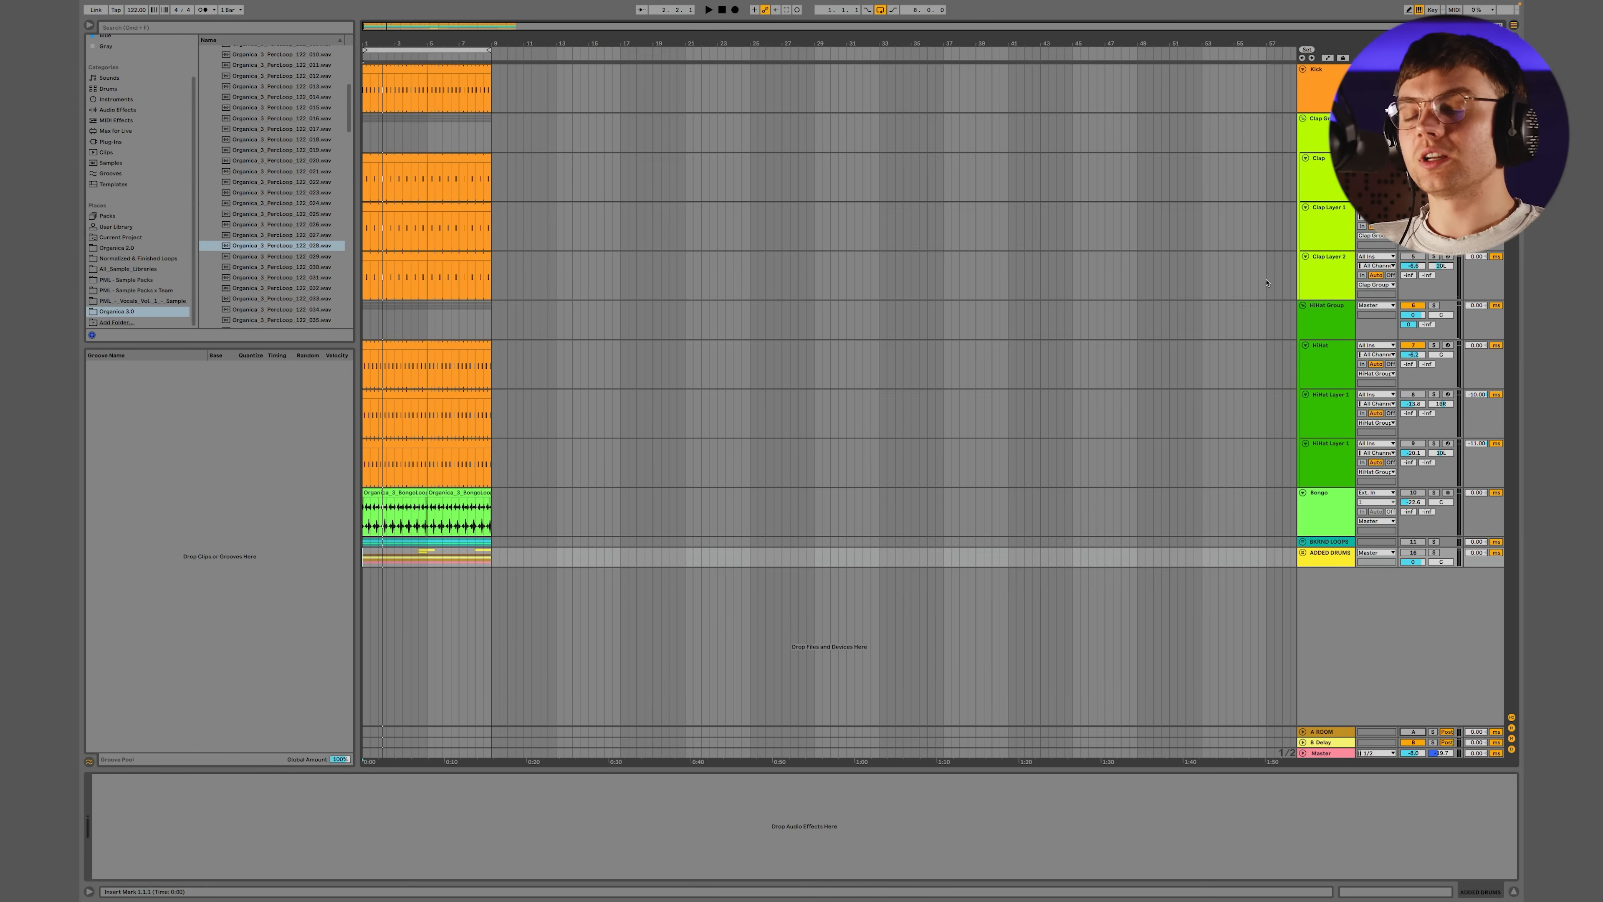
# Play the groove and balance the ADDED DRUMS group's volume against the other drums
pyautogui.press('space')
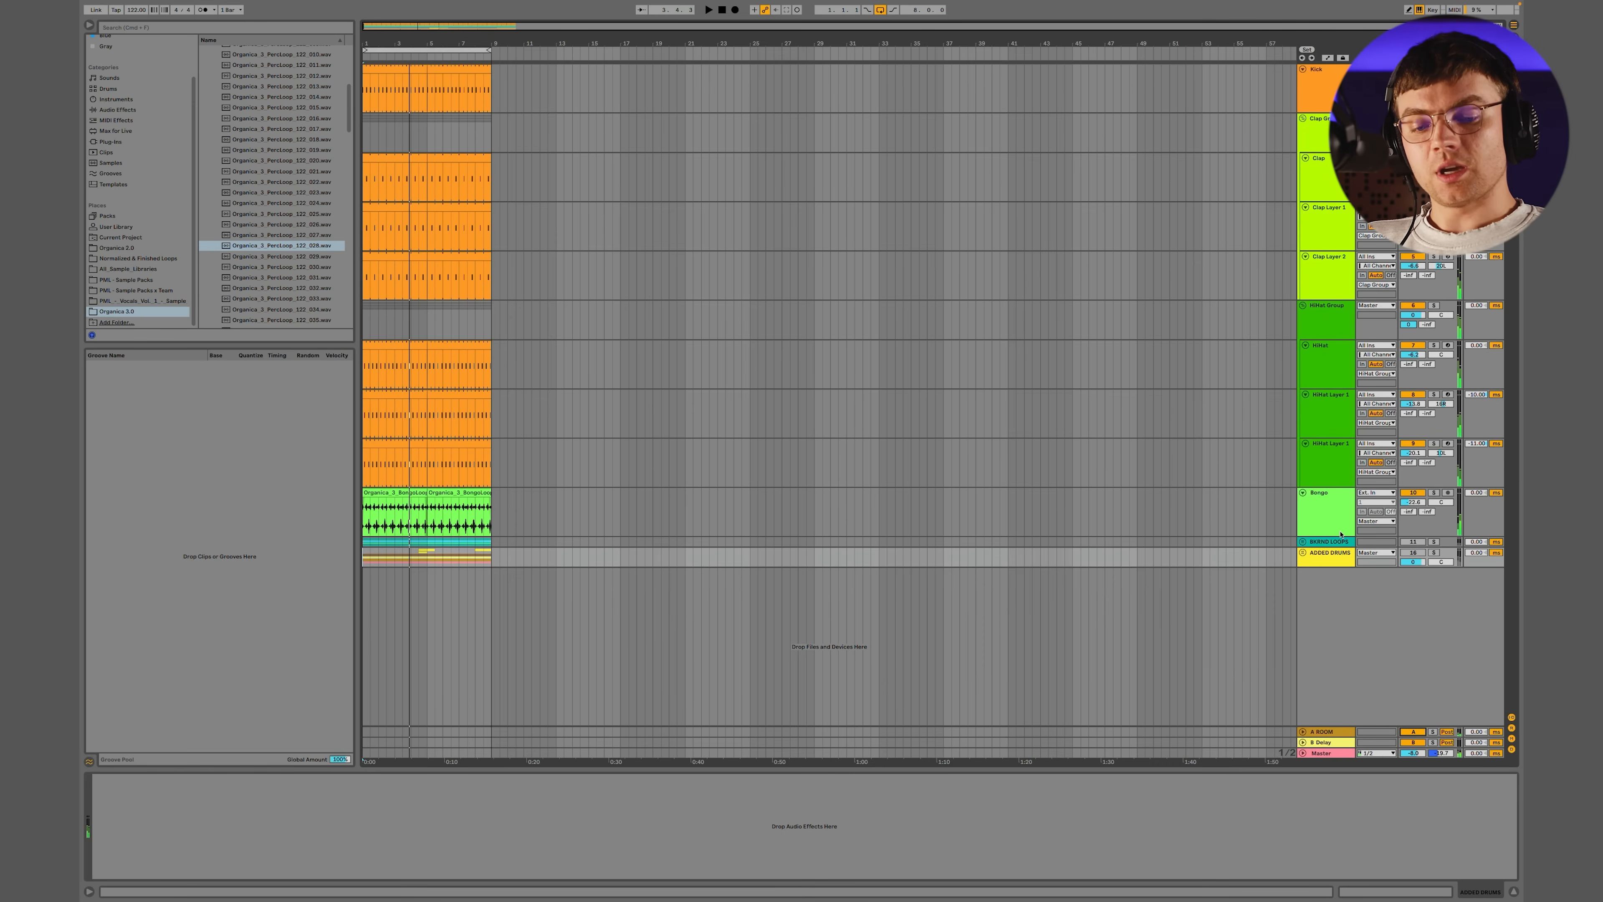
pyautogui.press('space')
pyautogui.press('space')
pyautogui.press('space')
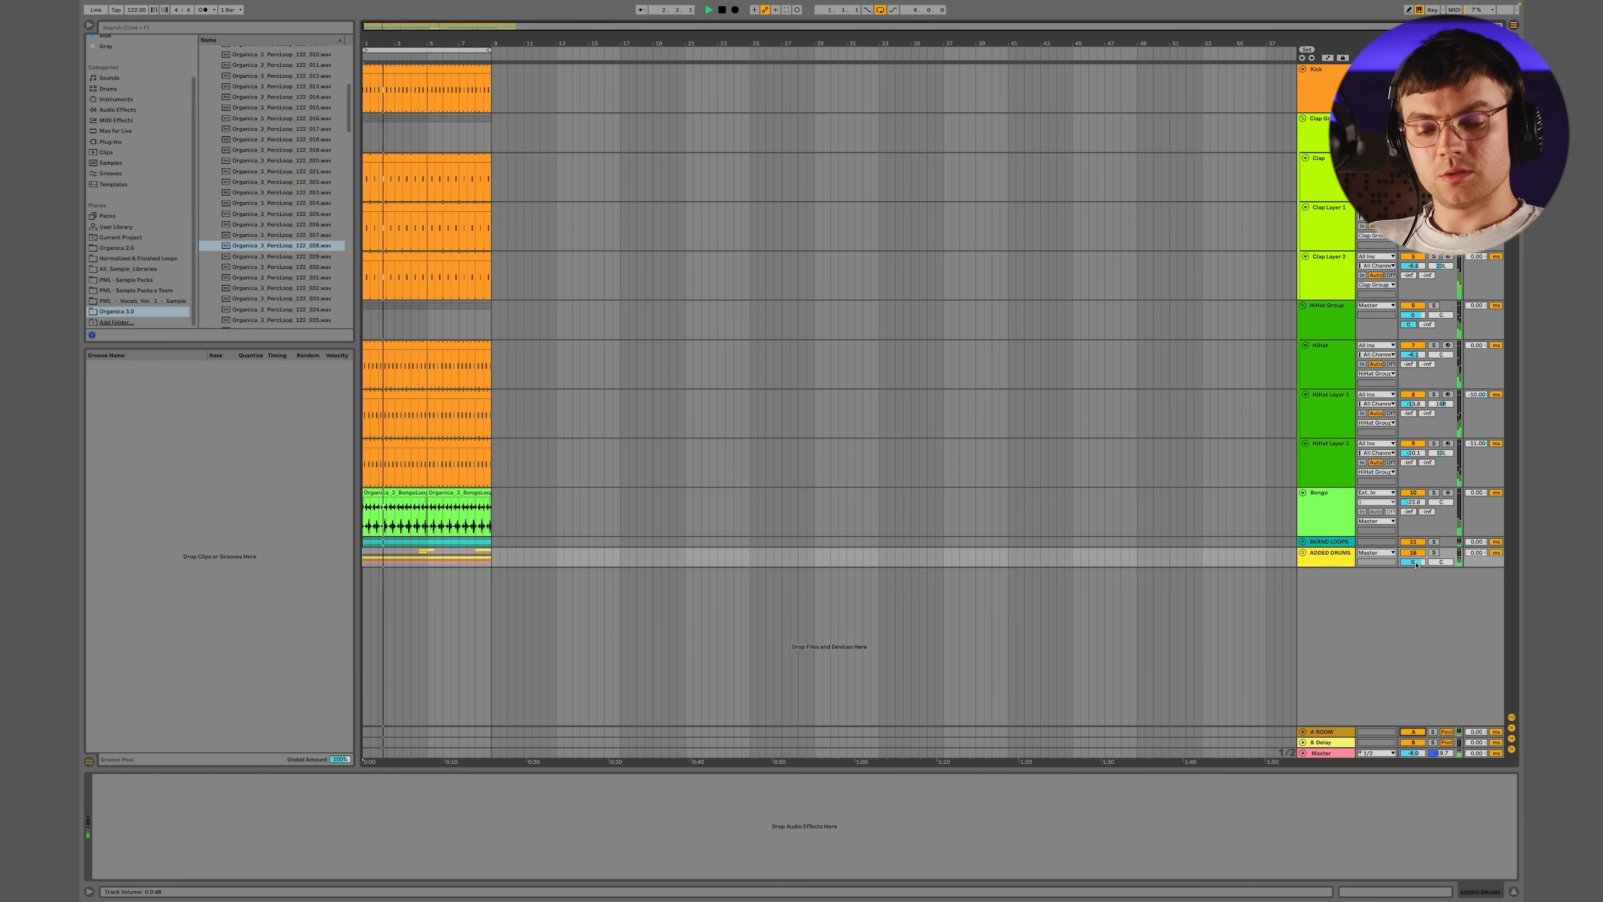
pyautogui.moveTo(1416, 565); pyautogui.dragTo(1416, 570)
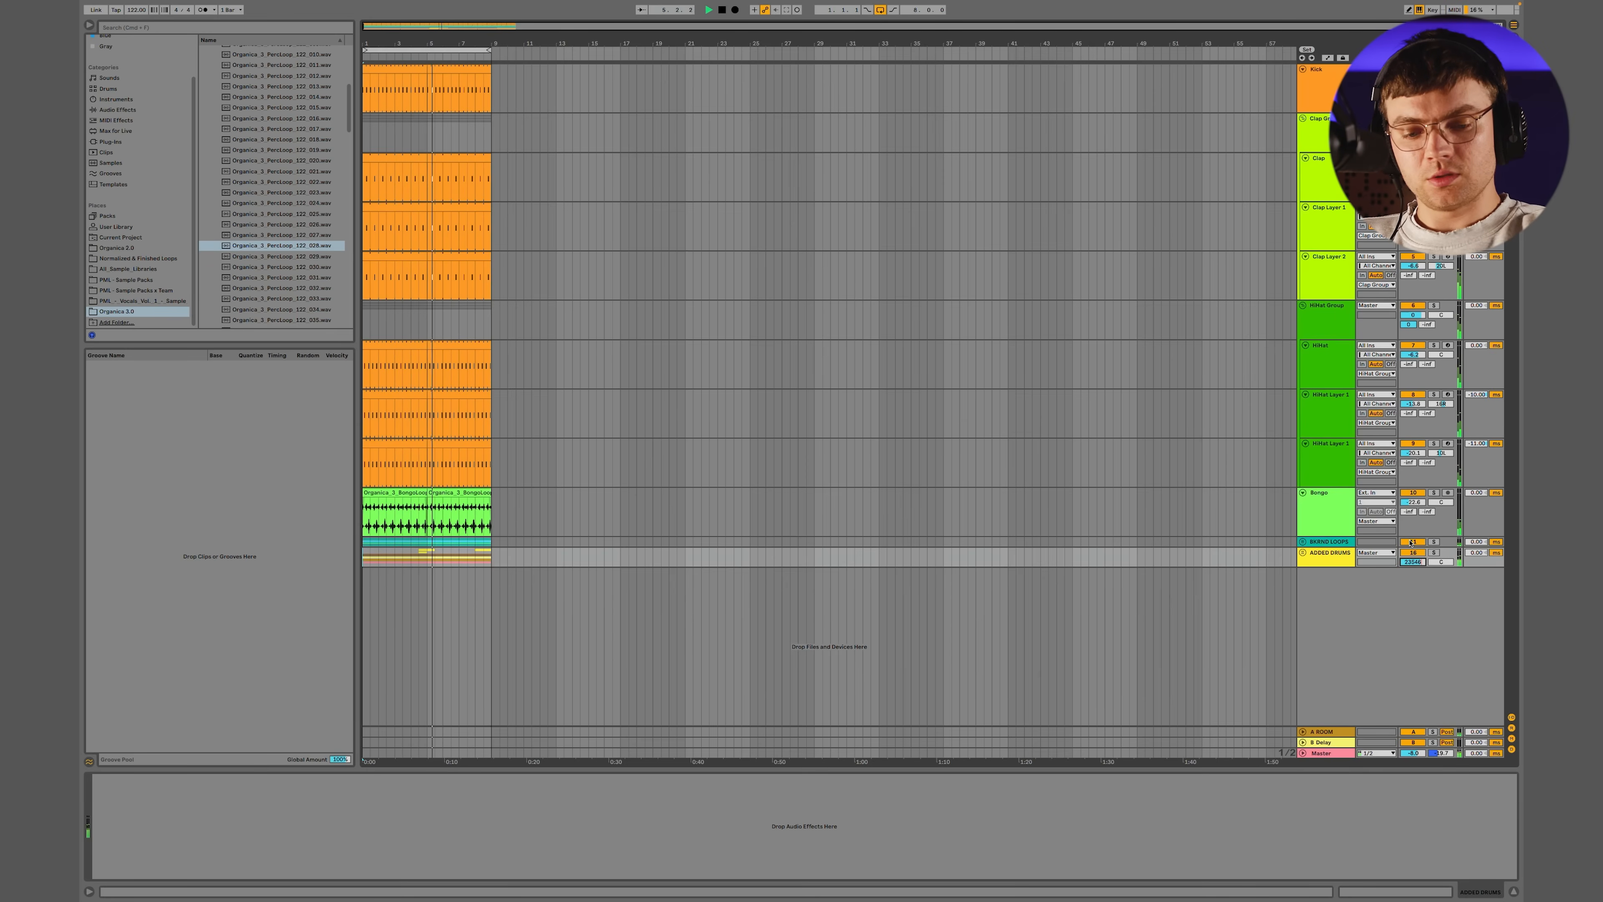
pyautogui.click(1347, 561)
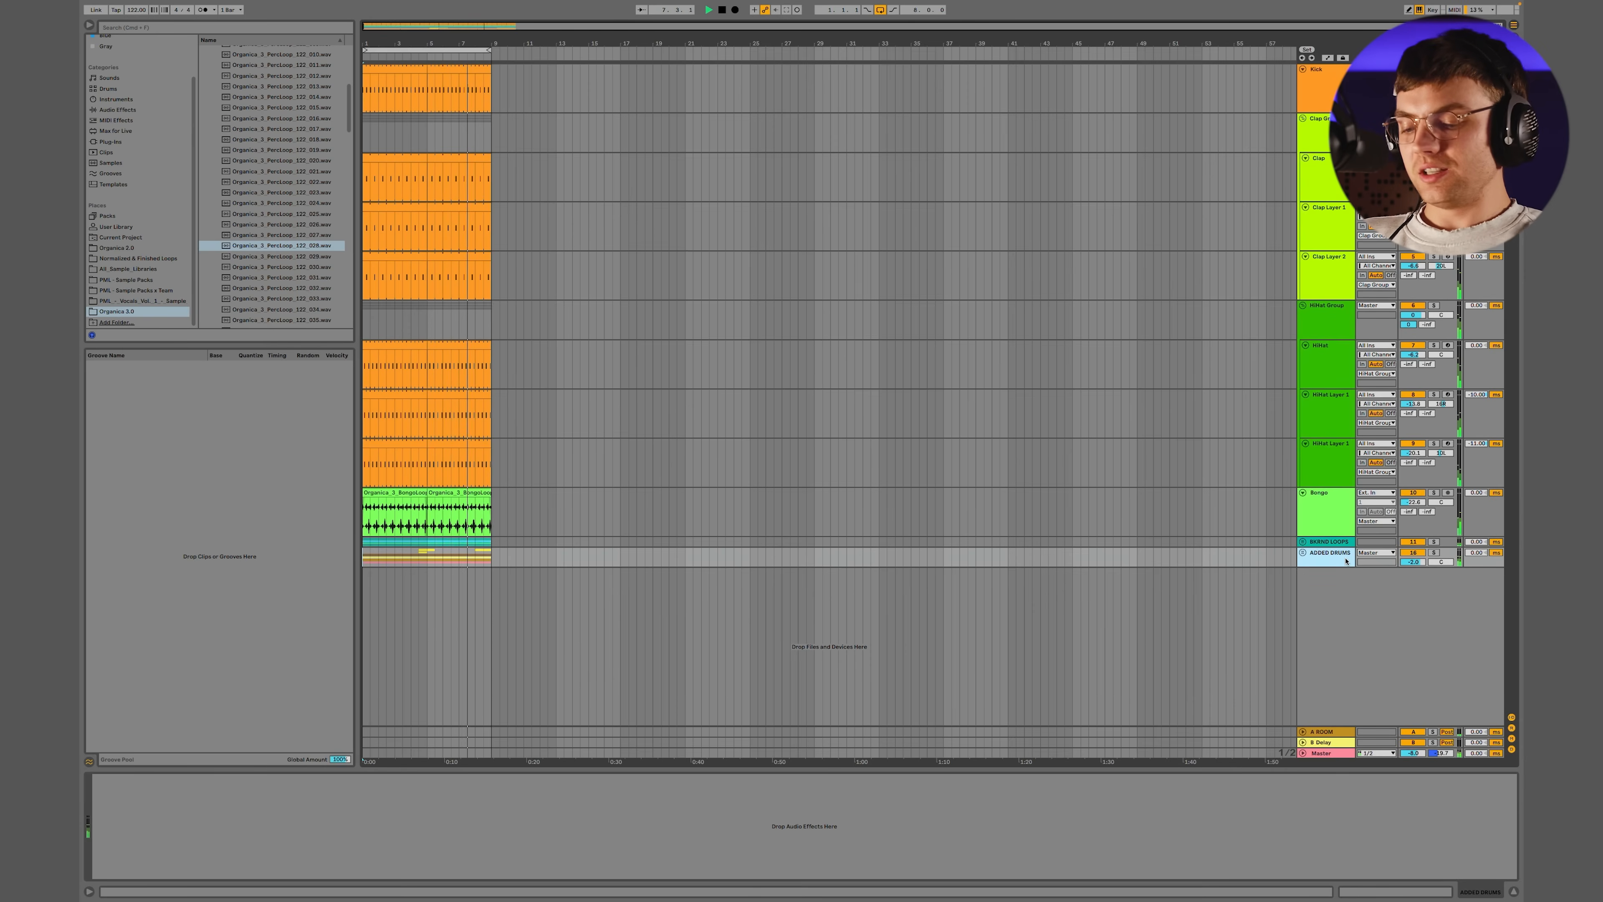
pyautogui.press('space')
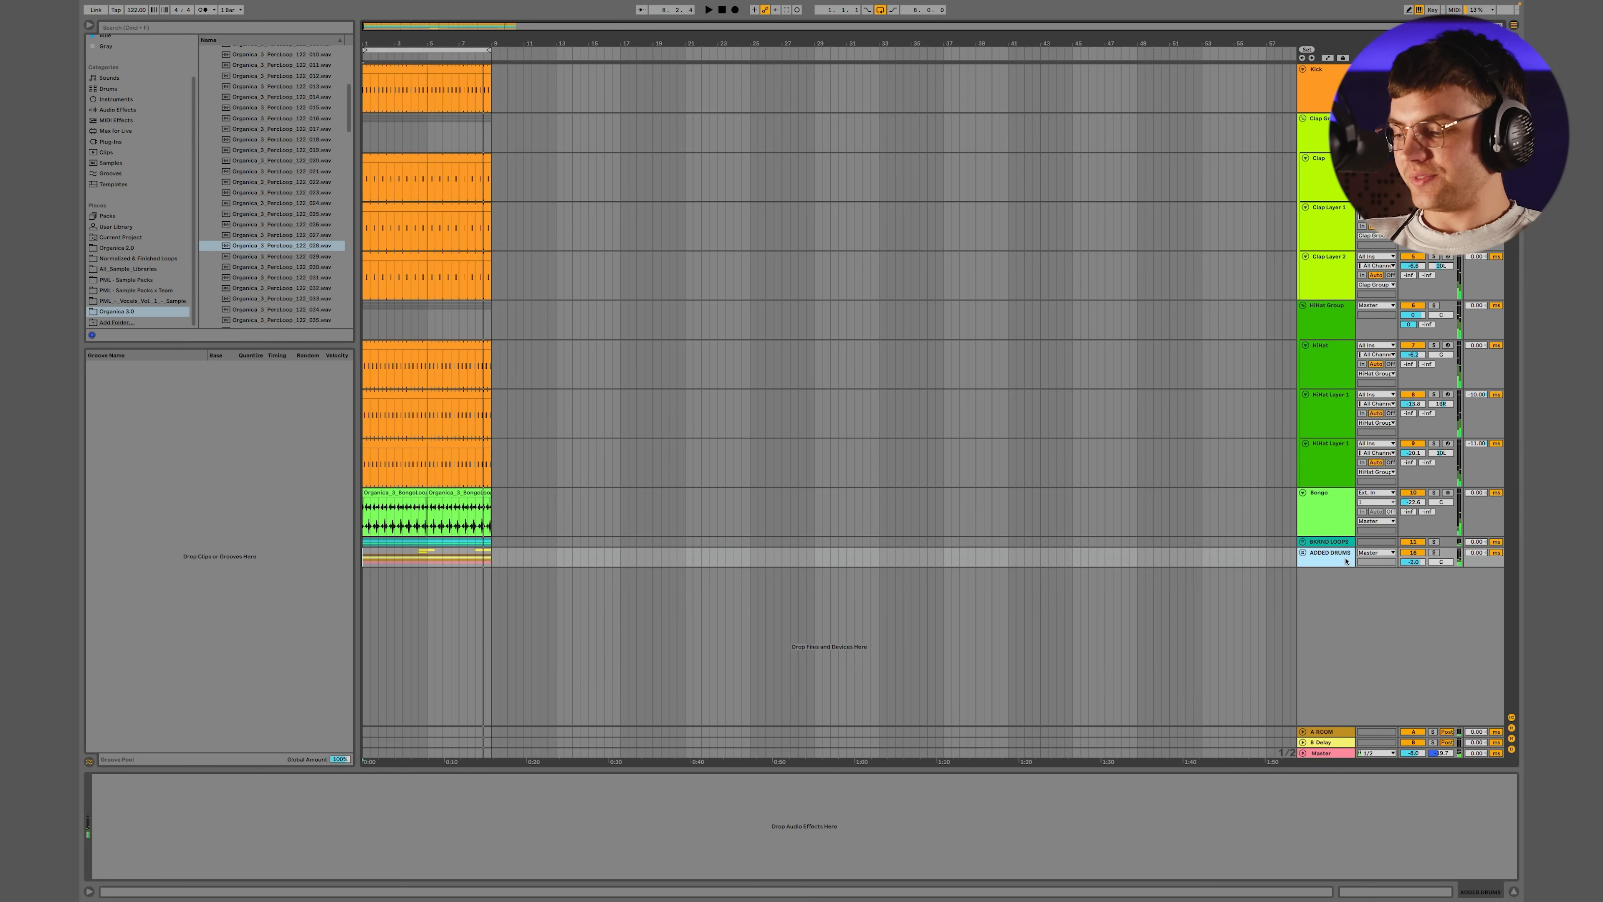
# Collapse the hi-hat group, duplicate the eight-bar arrangement and extend the loop region to 16 bars
pyautogui.press('space')
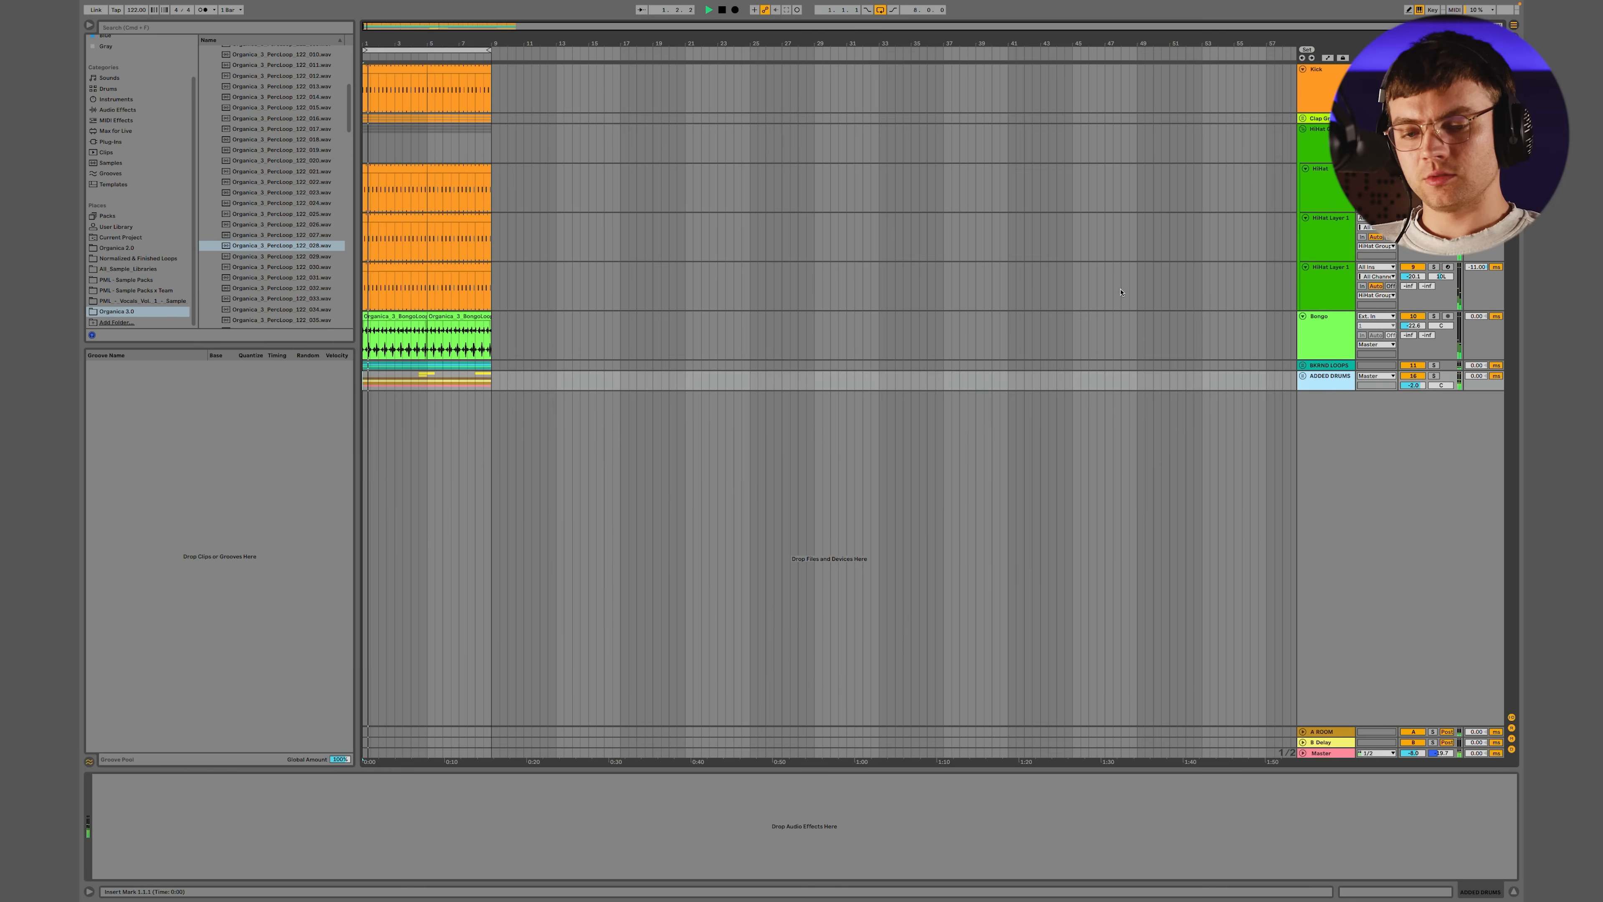
pyautogui.click(1303, 129)
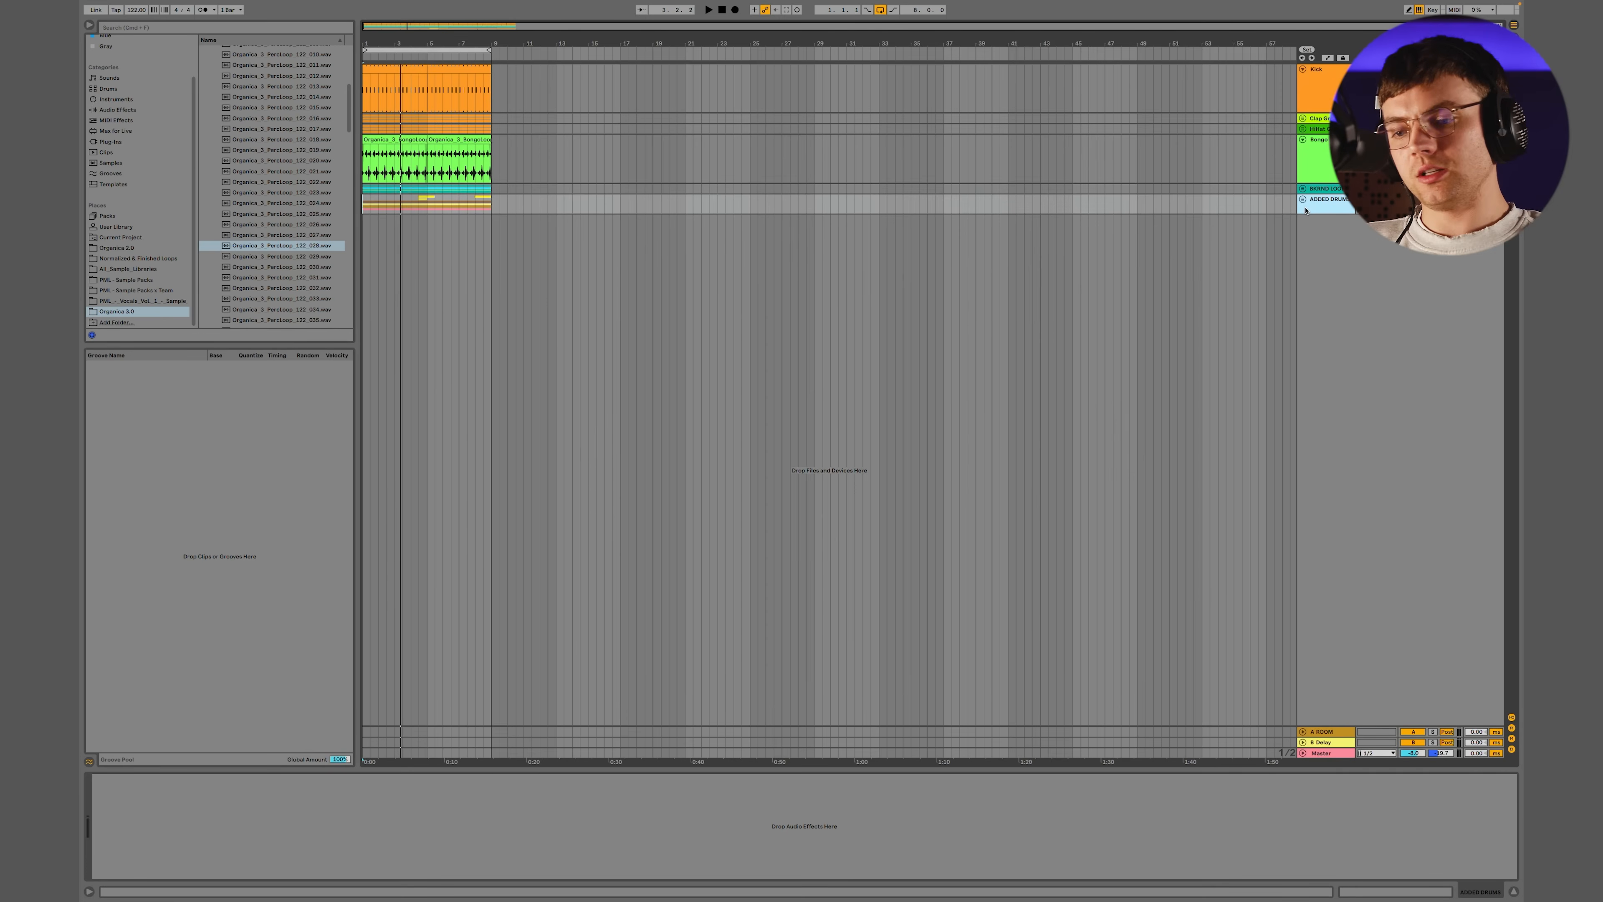
pyautogui.click(428, 49)
pyautogui.press('super+d')
pyautogui.moveTo(491, 50); pyautogui.dragTo(620, 53)
# Expand the ADDED DRUMS and FILLS groups and select the lower FILLS track
pyautogui.click(1303, 198)
pyautogui.click(1305, 248)
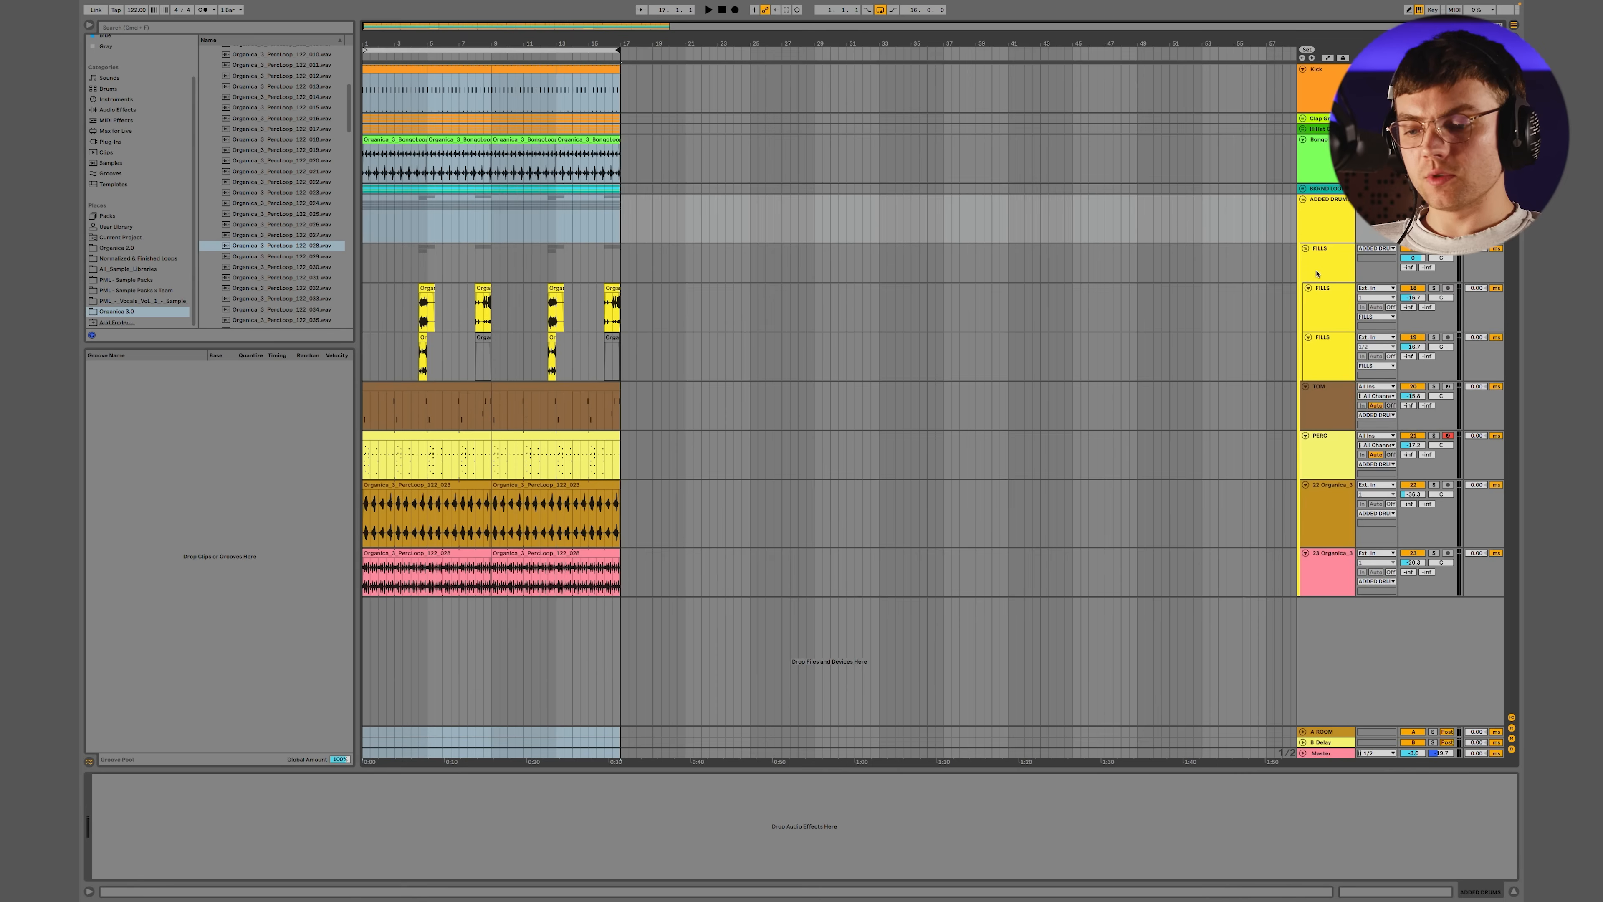
pyautogui.click(1317, 274)
pyautogui.click(1323, 347)
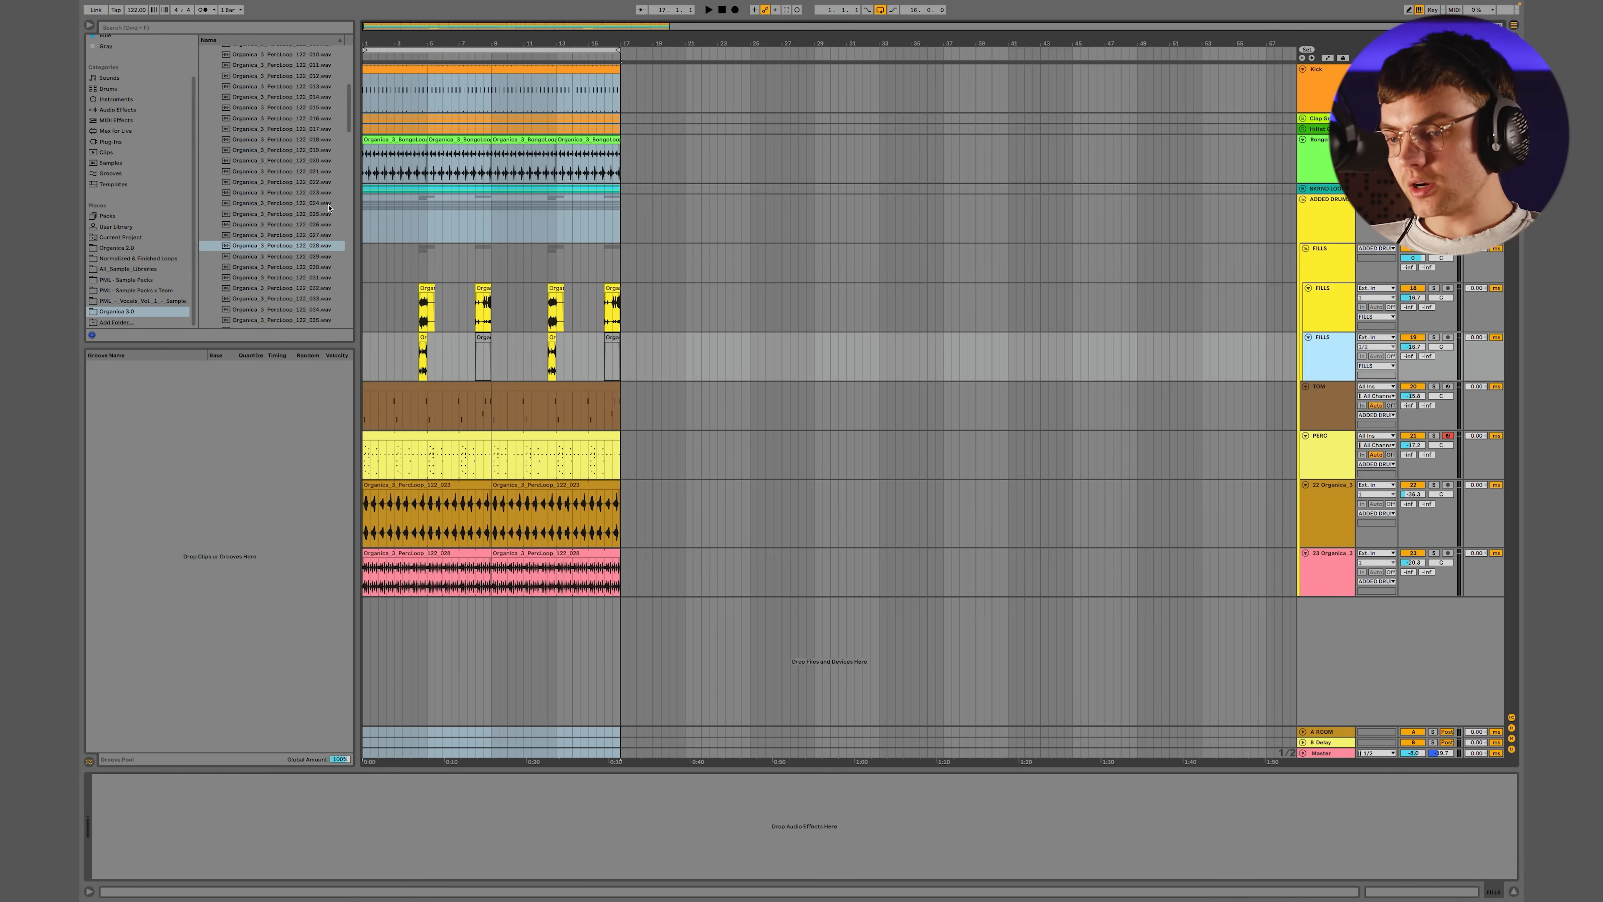
# Browse the Fills folder among the loops and preview a bongo fill for the end of the arrangement
pyautogui.scroll(7, 237, 168)
pyautogui.click(211, 167)
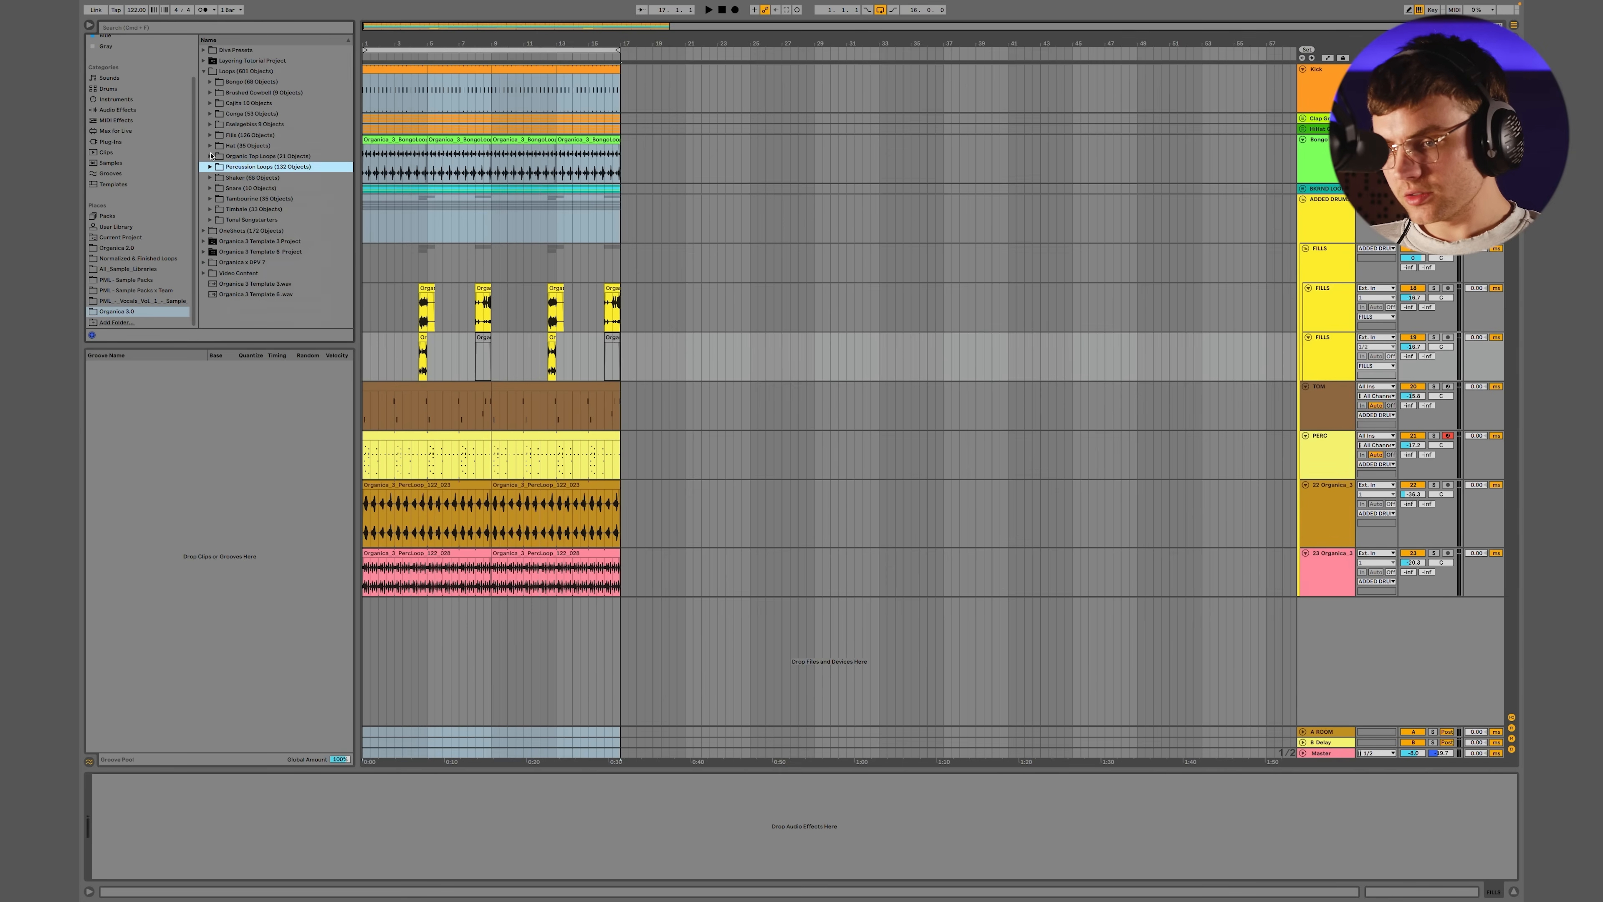
pyautogui.click(210, 82)
pyautogui.click(211, 82)
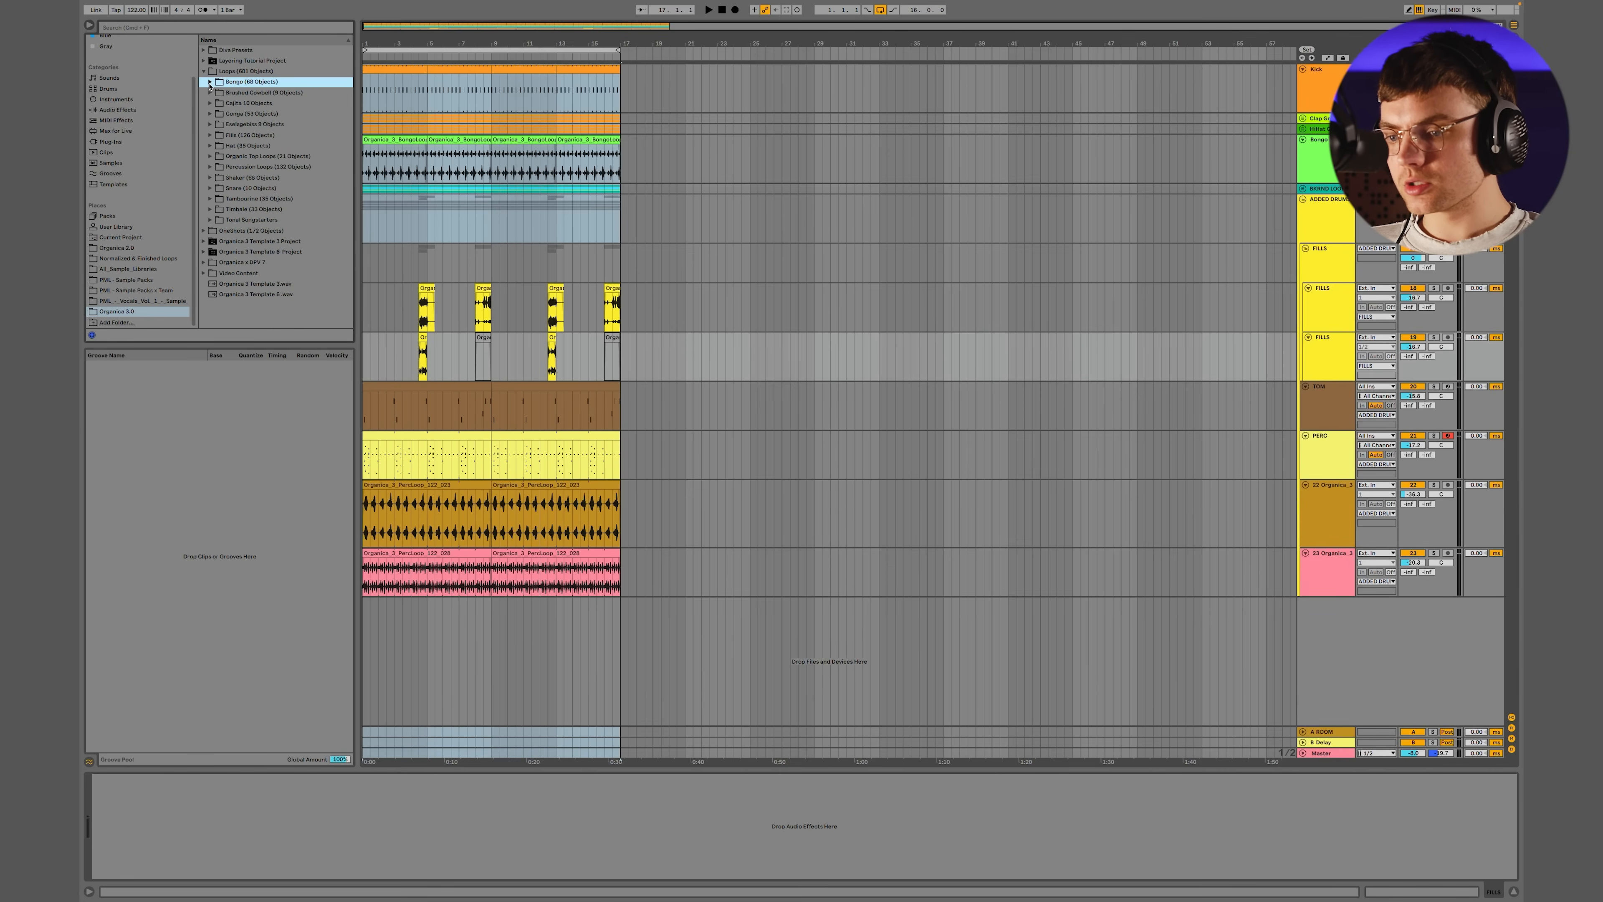
pyautogui.click(209, 136)
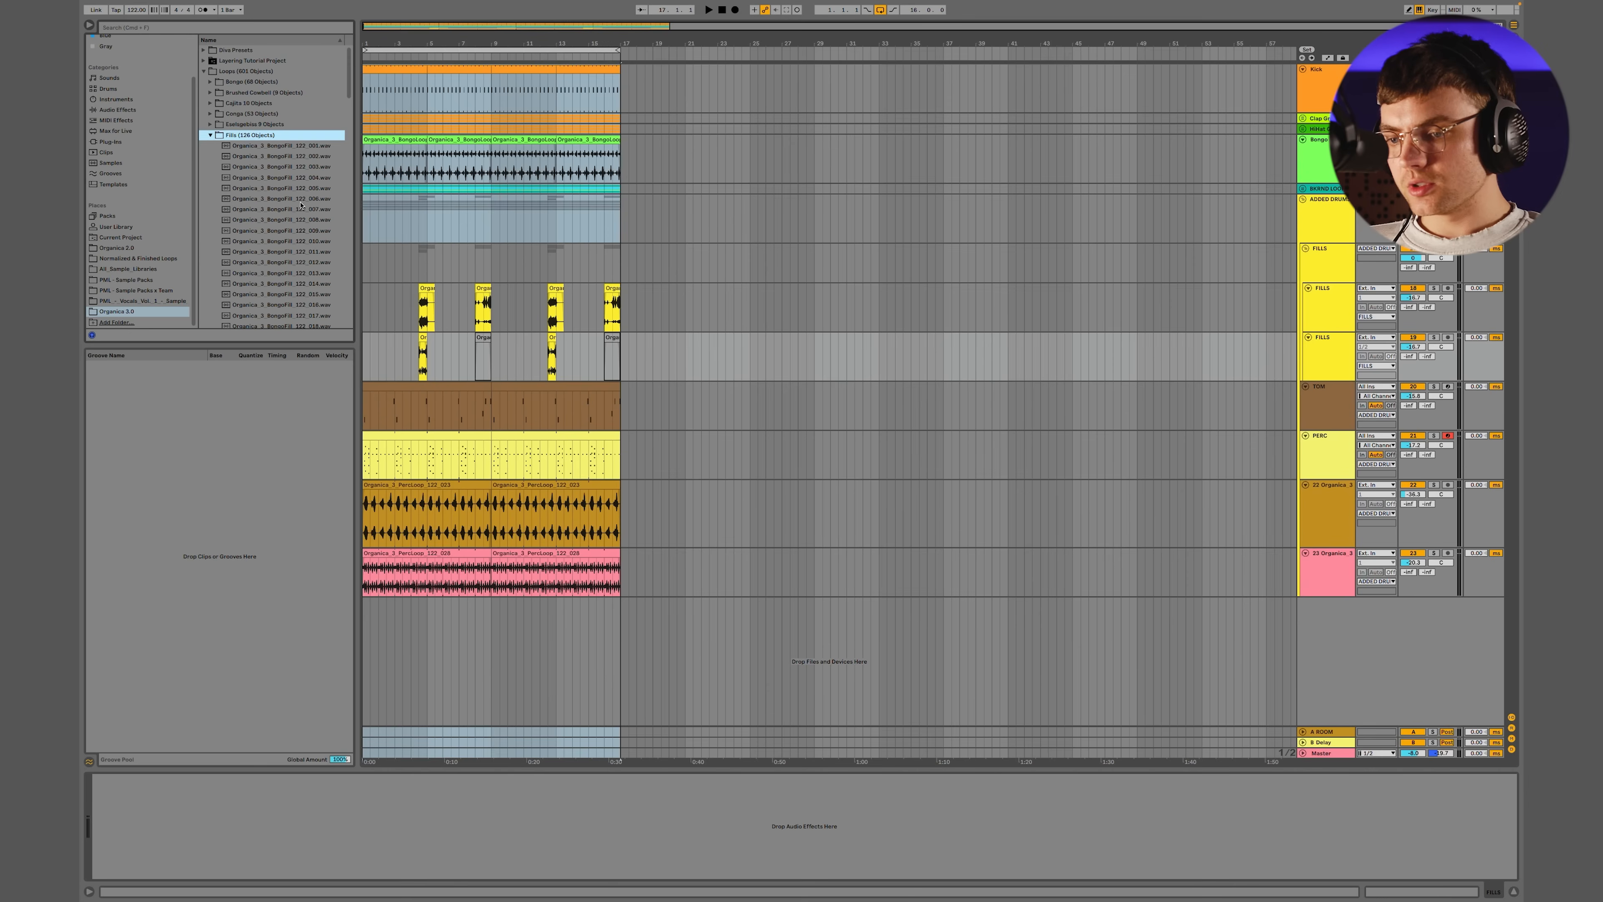
pyautogui.scroll(-10, 300, 206)
pyautogui.scroll(15, 301, 205)
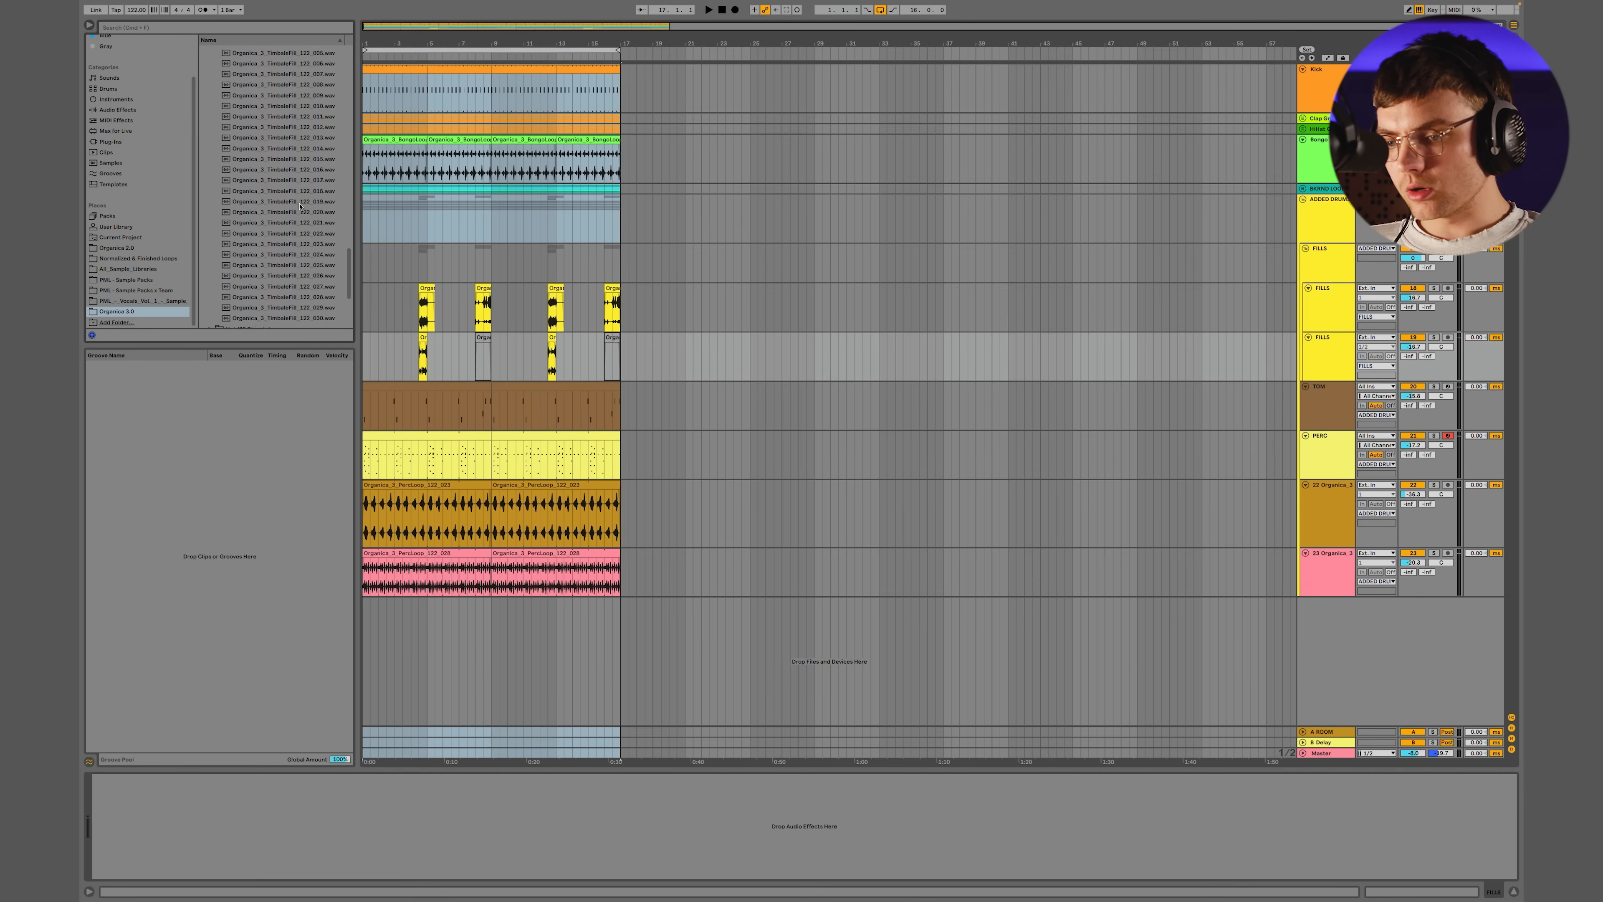
pyautogui.click(300, 185)
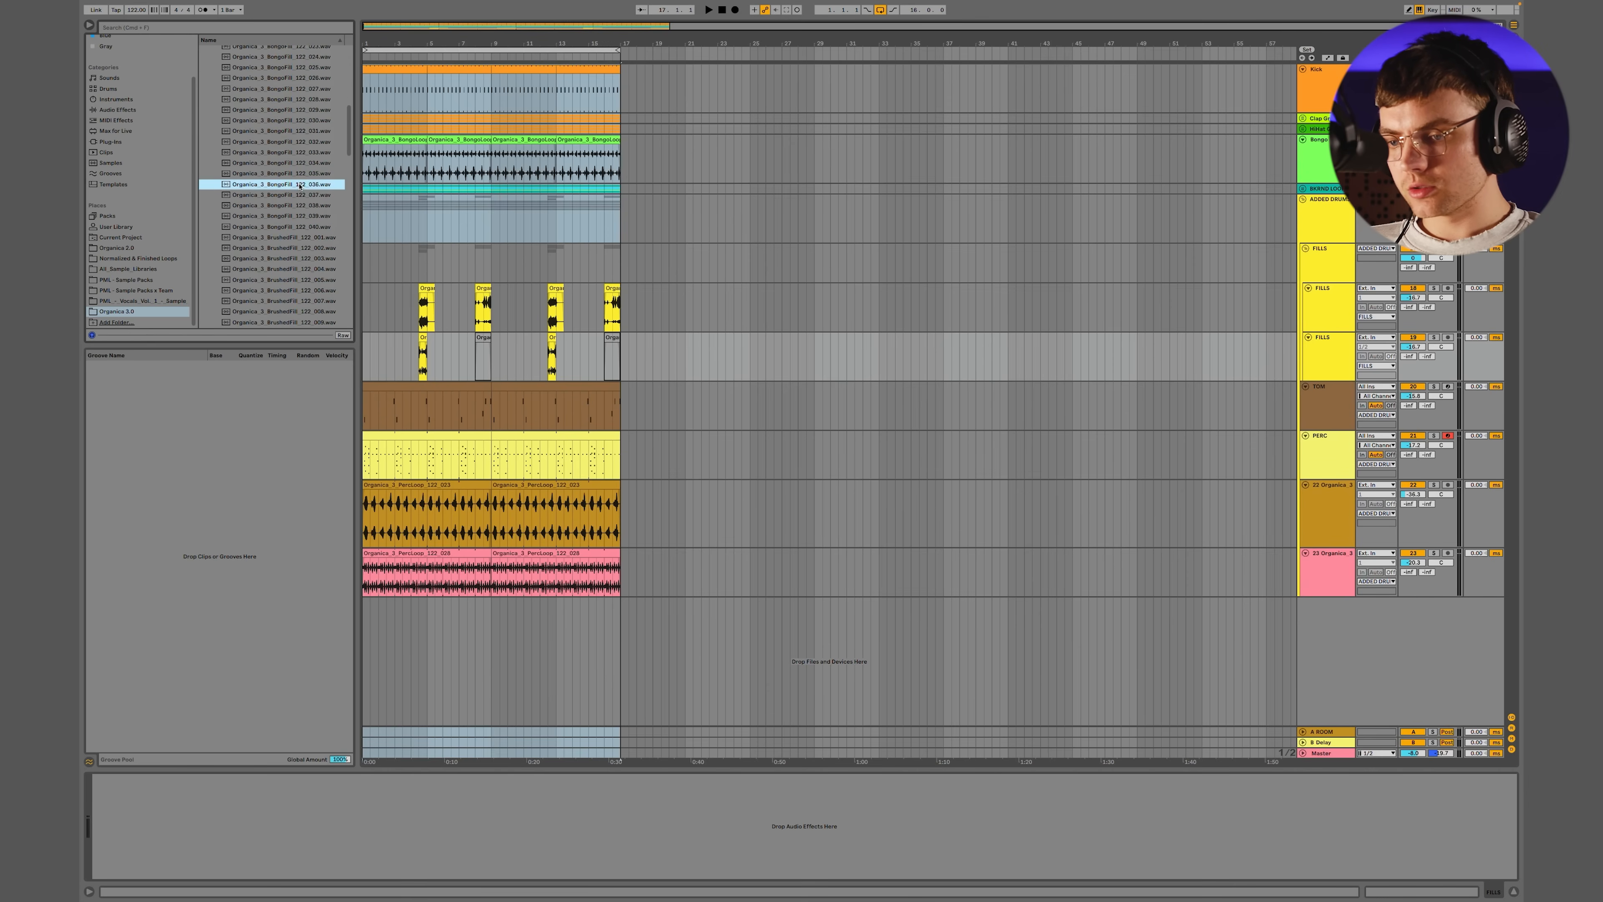
# Replace the duplicated fill closing the 16 bars with Organica_3_BongoFill_122_029 on the lower FILLS track and play it back
pyautogui.moveTo(294, 109)
pyautogui.mouseDown()
pyautogui.moveTo(610, 329)
pyautogui.moveTo(660, 335)
pyautogui.moveTo(538, 349)
pyautogui.moveTo(630, 339)
pyautogui.mouseUp()
pyautogui.scroll(5, 617, 341)
pyautogui.click(548, 293)
pyautogui.press('Delete')
pyautogui.doubleClick(630, 338)
pyautogui.click(490, 351)
pyautogui.press('space')
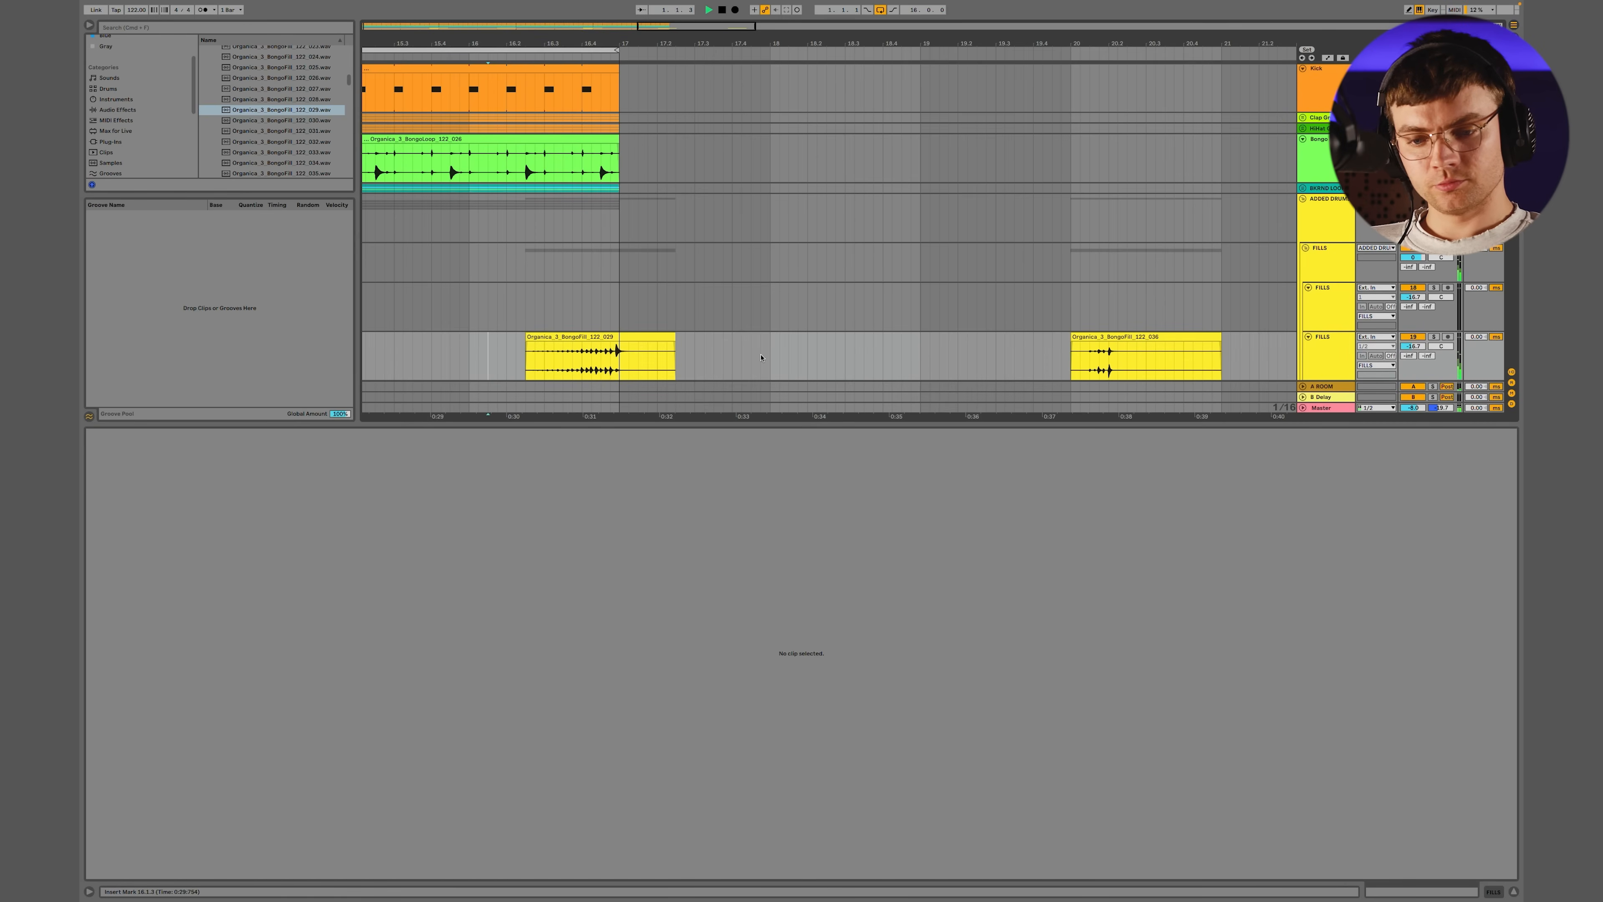
# Move the spare bongo fill to the upper FILLS track so it overlaps the closing fill, and add another bongo fill there at bar 10
pyautogui.moveTo(1132, 344); pyautogui.dragTo(643, 329)
pyautogui.click(571, 315)
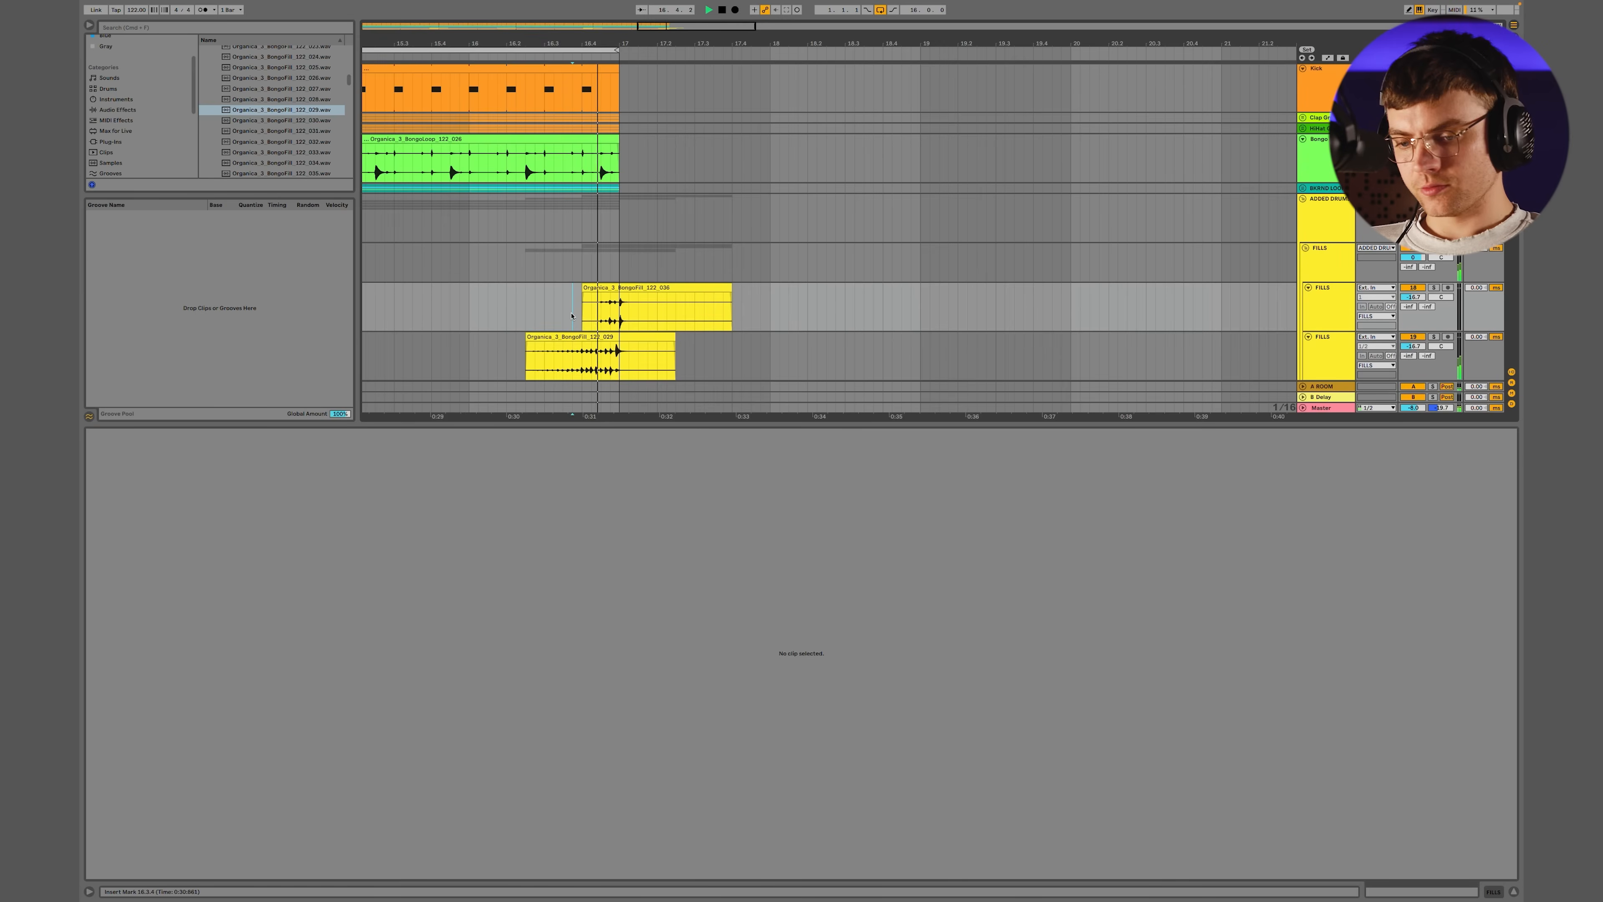
pyautogui.scroll(-5, 571, 316)
pyautogui.hscroll(-5, 571, 316)
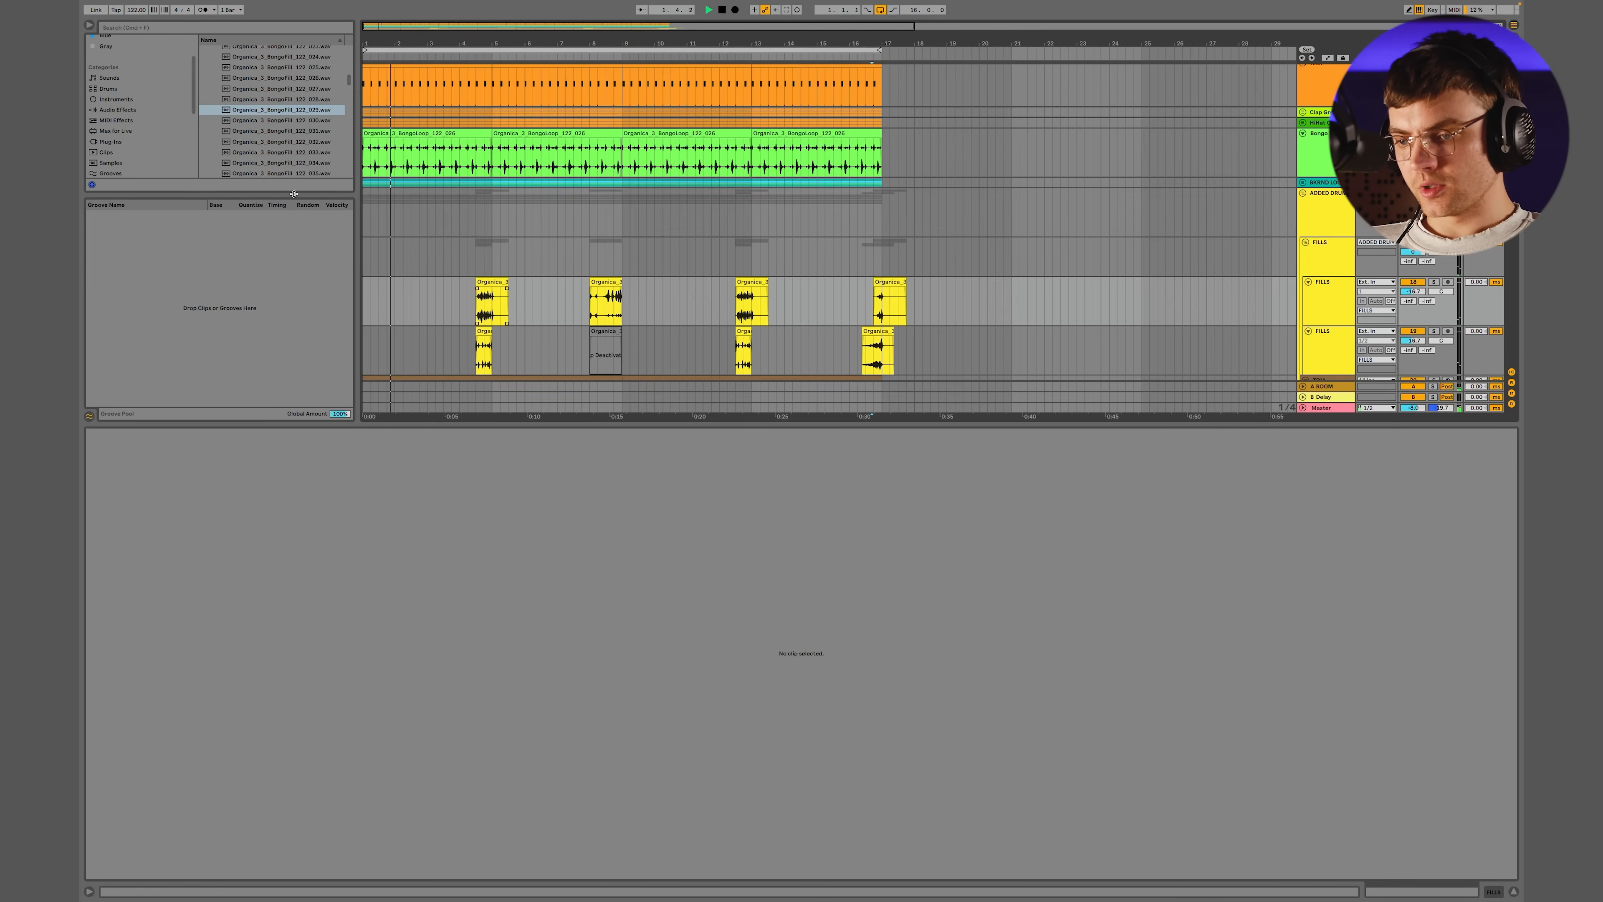
pyautogui.moveTo(264, 157); pyautogui.dragTo(656, 305)
pyautogui.click(1313, 214)
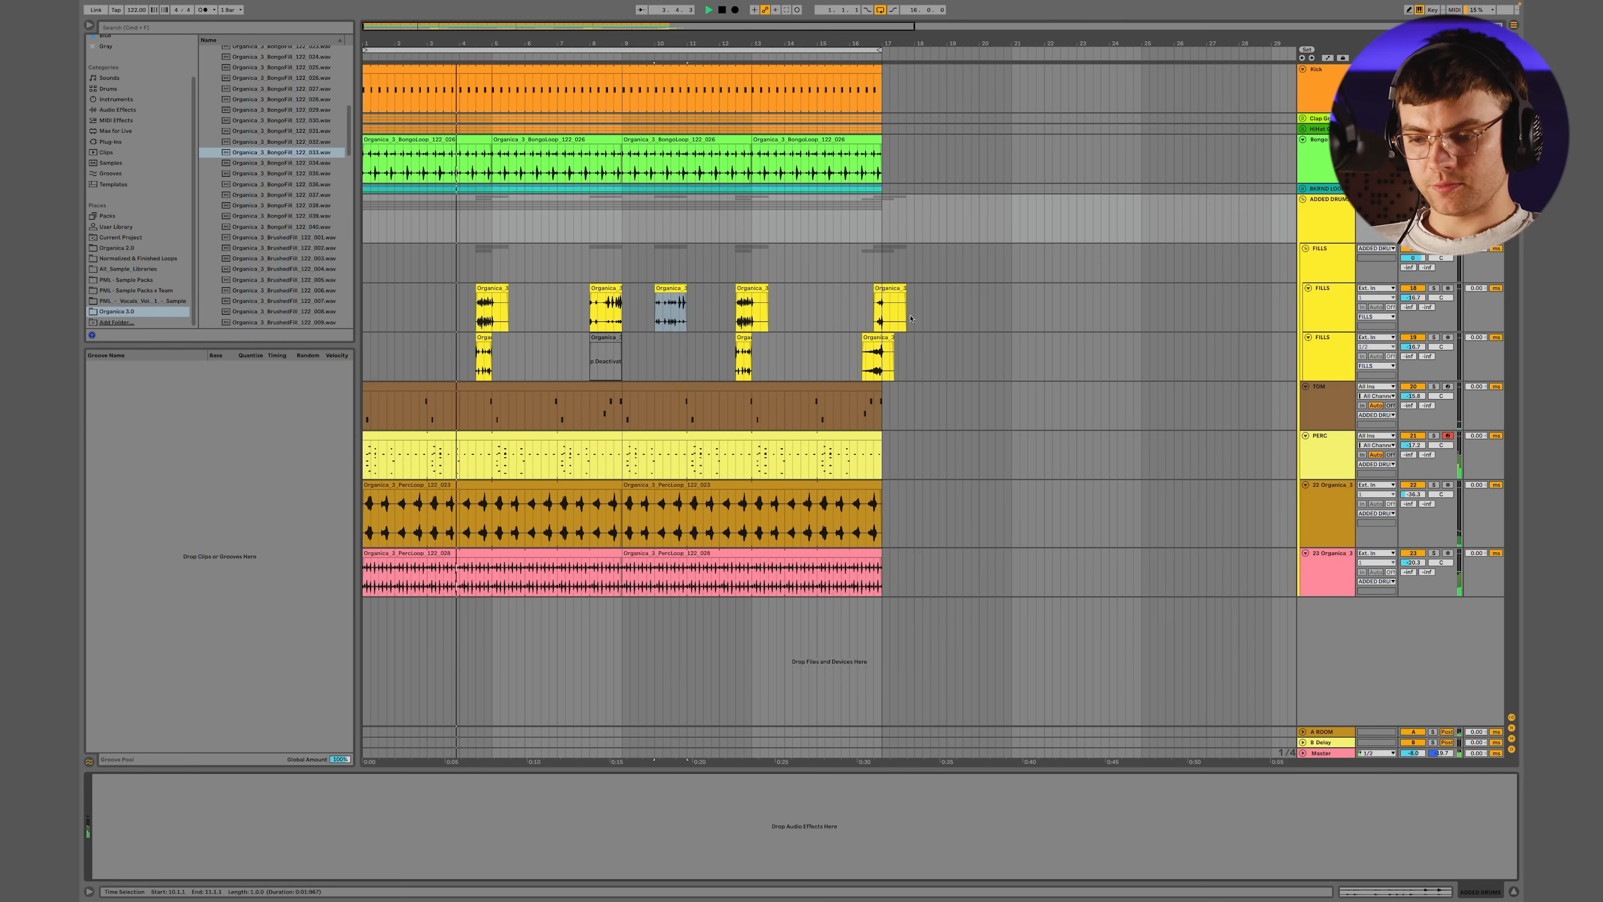
# Open the 16-bar PERC clip for note editing and add three short 1/32 hits, rising across pads through beats 1 and 2 of bar 12
pyautogui.click(1336, 461)
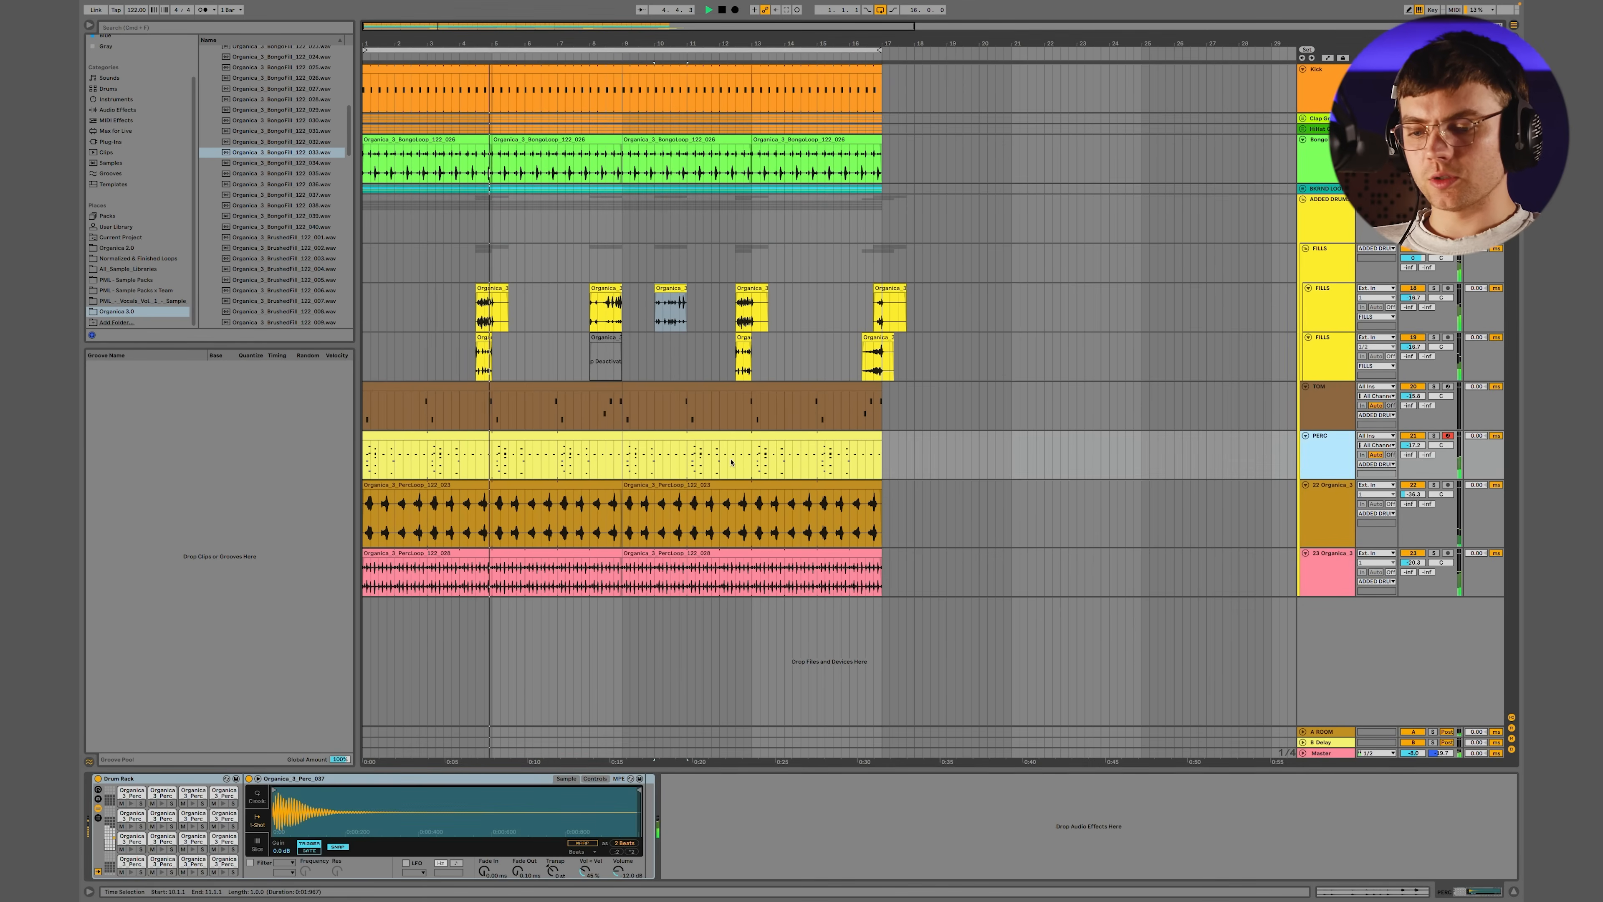
pyautogui.click(726, 436)
pyautogui.keyDown('shift'); pyautogui.click(595, 434); pyautogui.keyUp('shift')
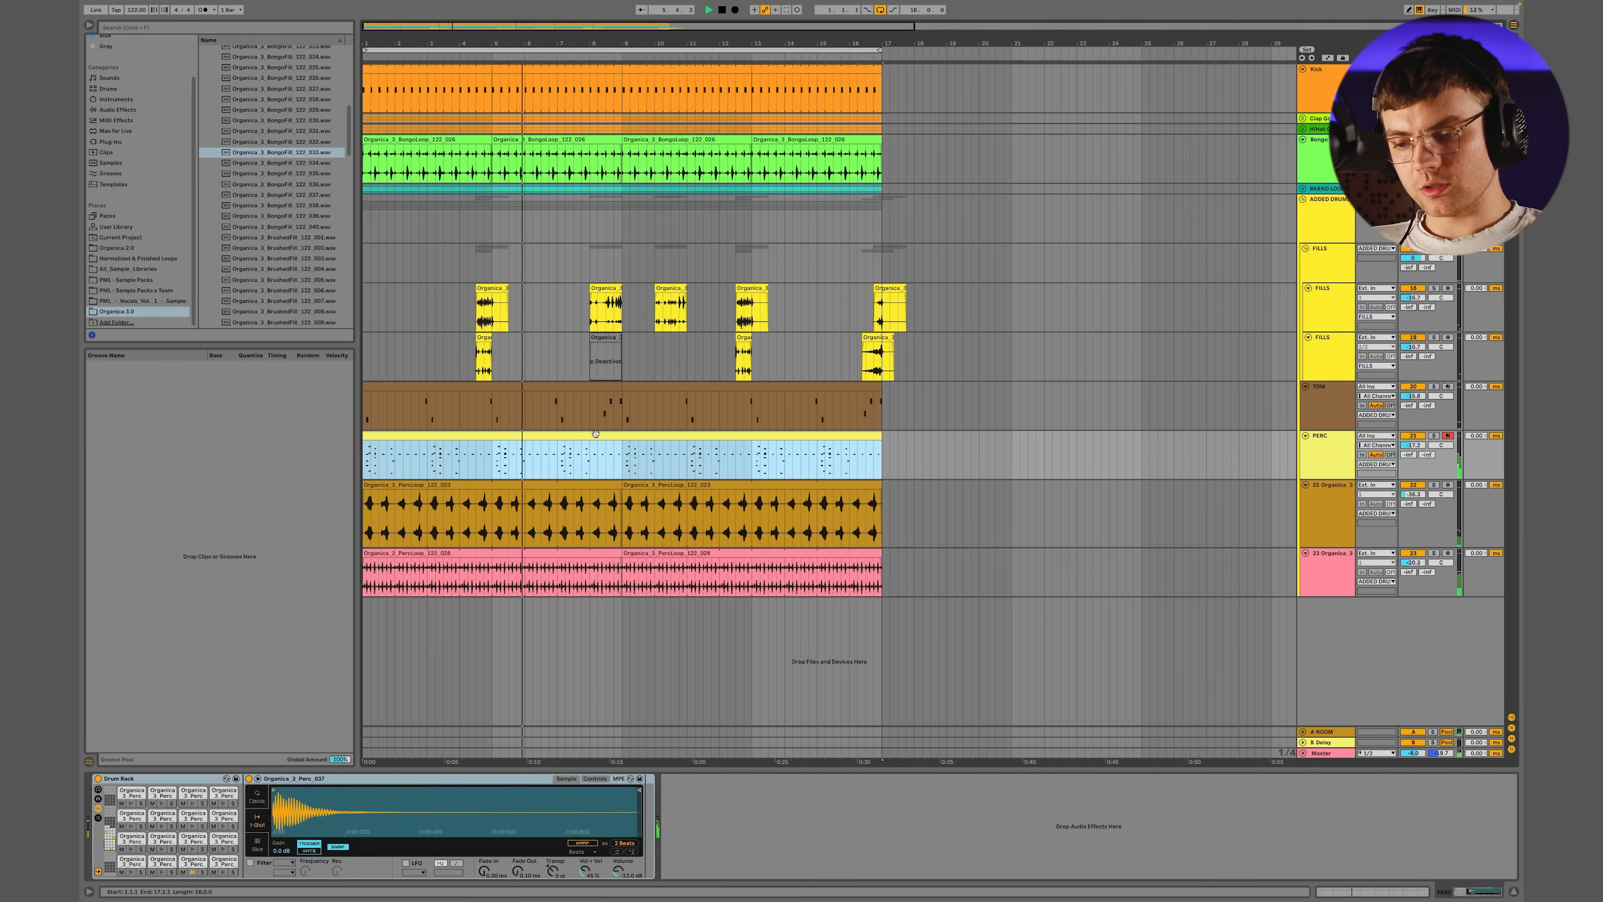
pyautogui.doubleClick(595, 434)
pyautogui.scroll(2, 1249, 578)
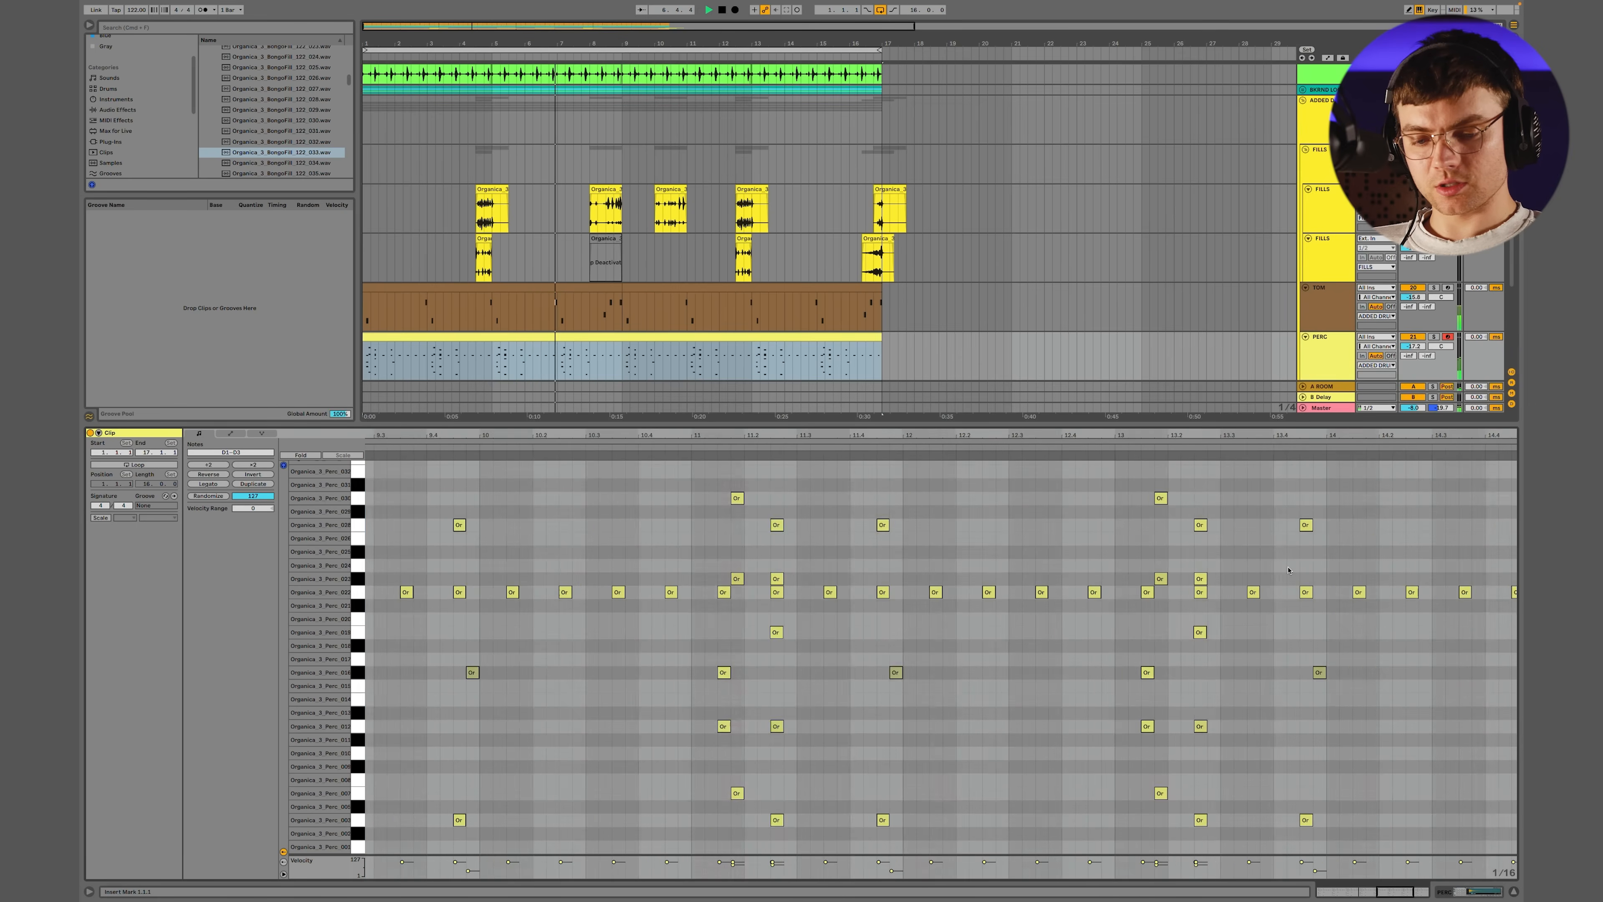
pyautogui.doubleClick(861, 686)
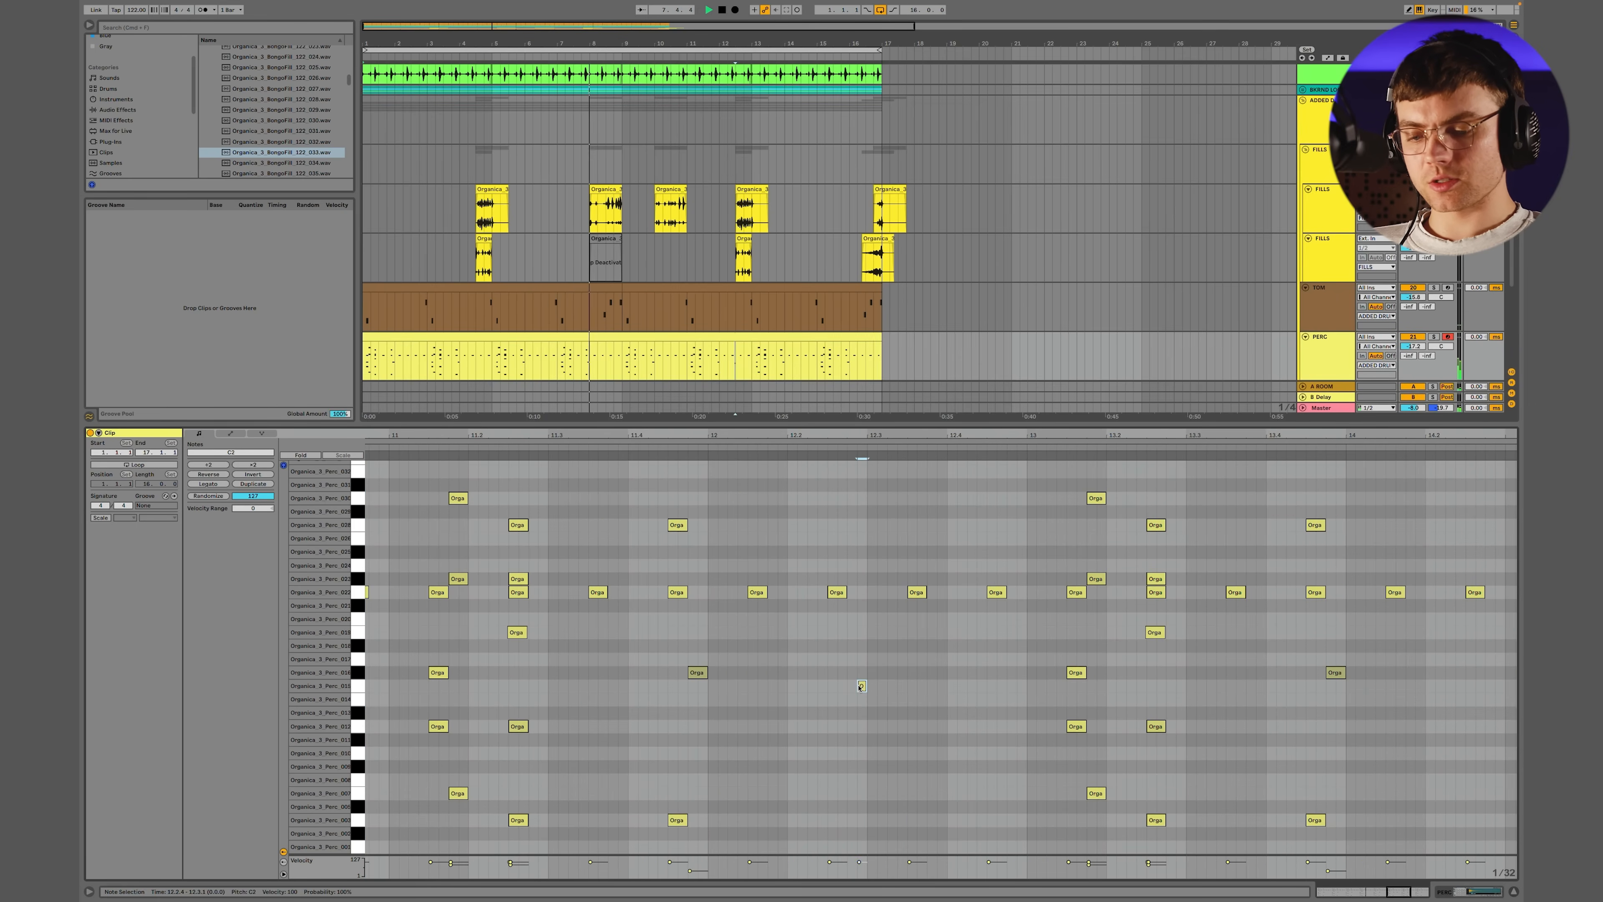
pyautogui.press('Down')
pyautogui.moveTo(860, 700); pyautogui.dragTo(852, 700)
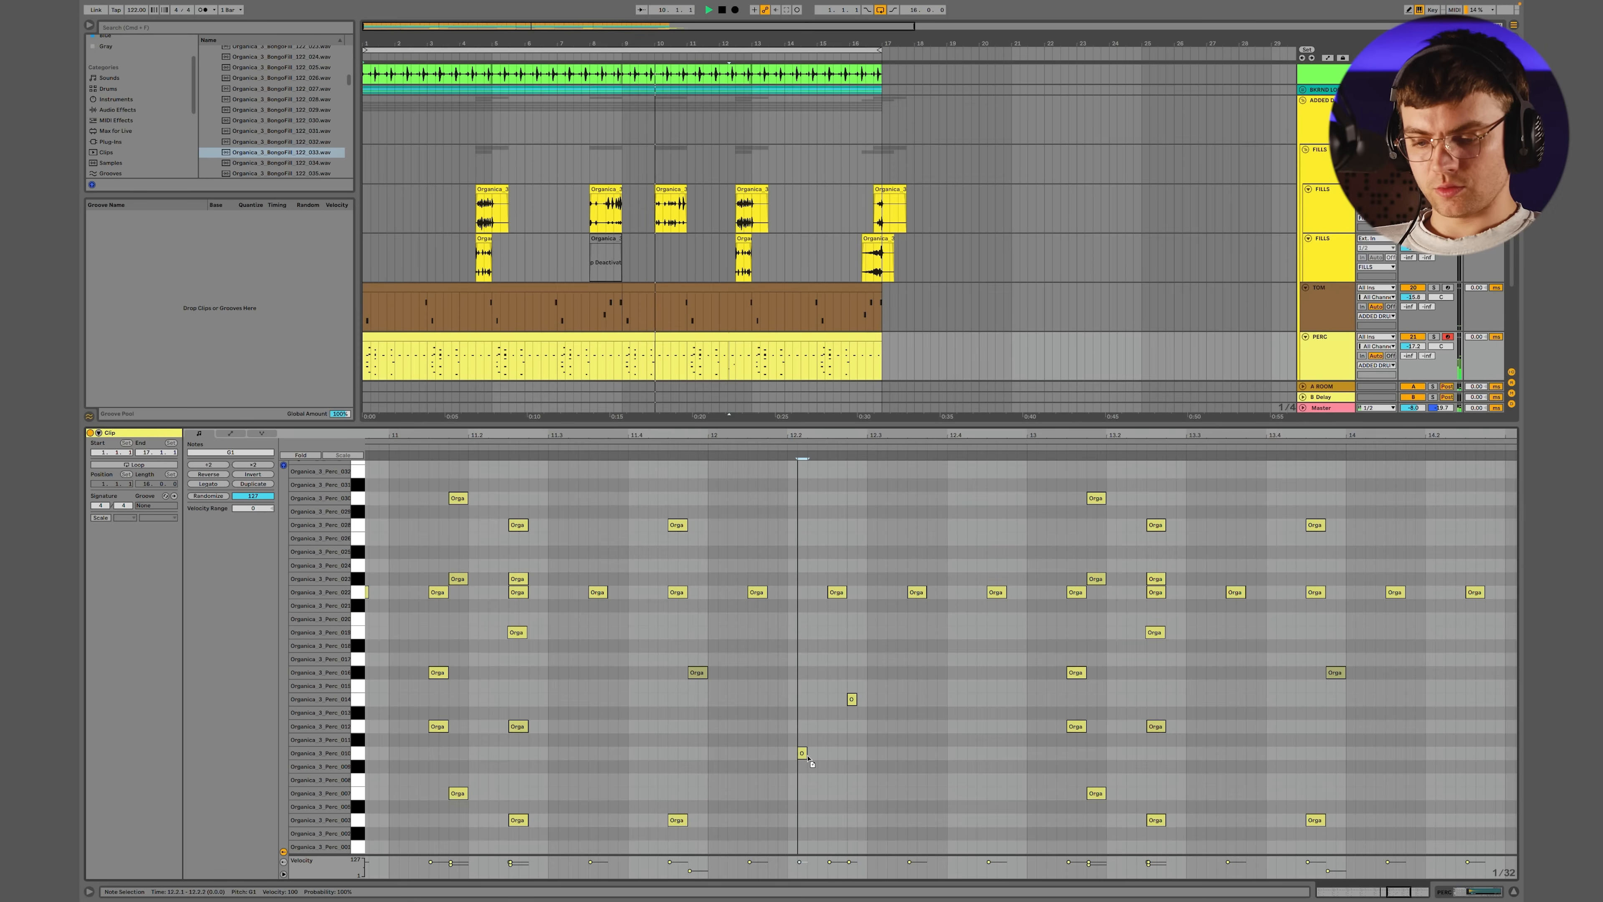
pyautogui.doubleClick(813, 752)
pyautogui.doubleClick(771, 807)
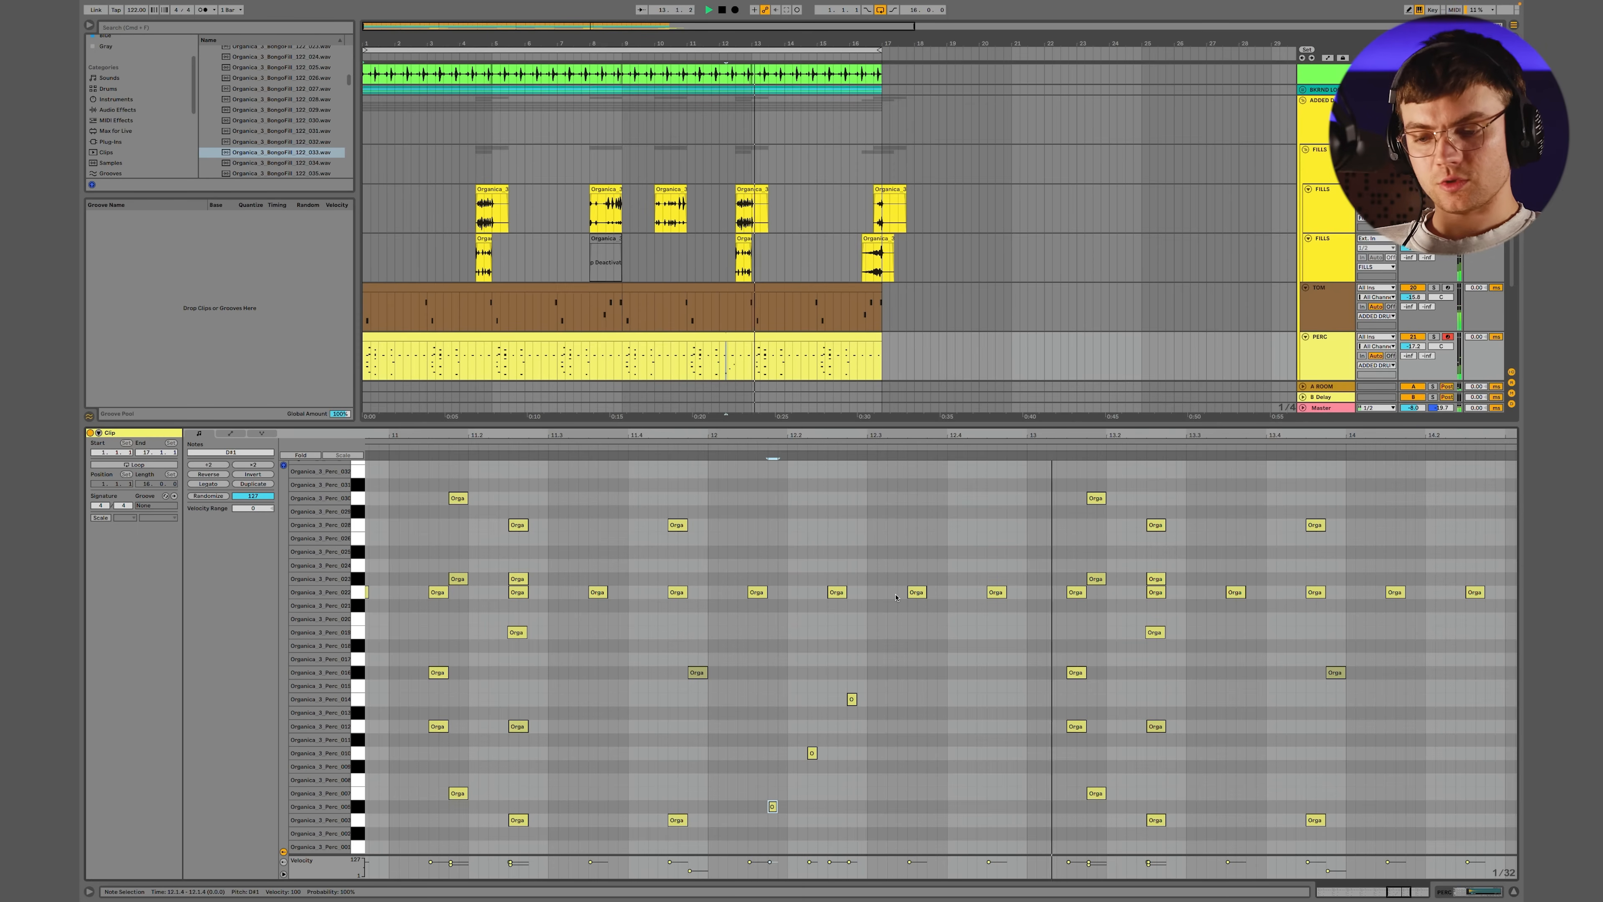
# Add two short 1/32 percussion hits on different pads in bar 4, one just after beat 3 and one just before beat 4
pyautogui.press('x')
pyautogui.scroll(5, 618, 709)
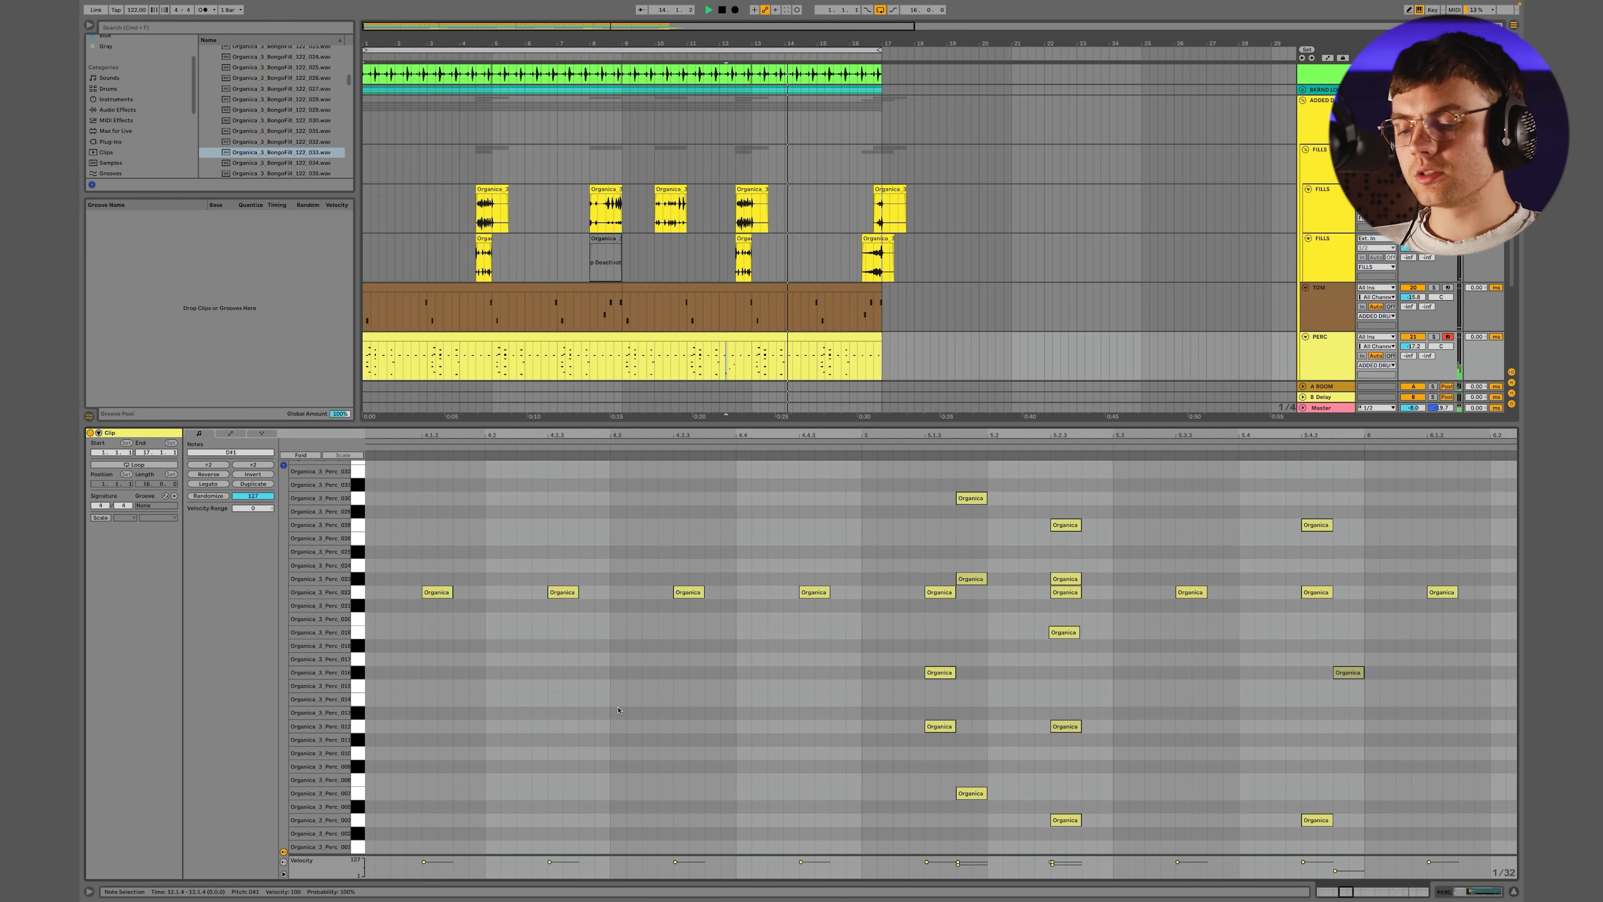
pyautogui.doubleClick(634, 578)
pyautogui.moveTo(637, 585); pyautogui.dragTo(634, 545)
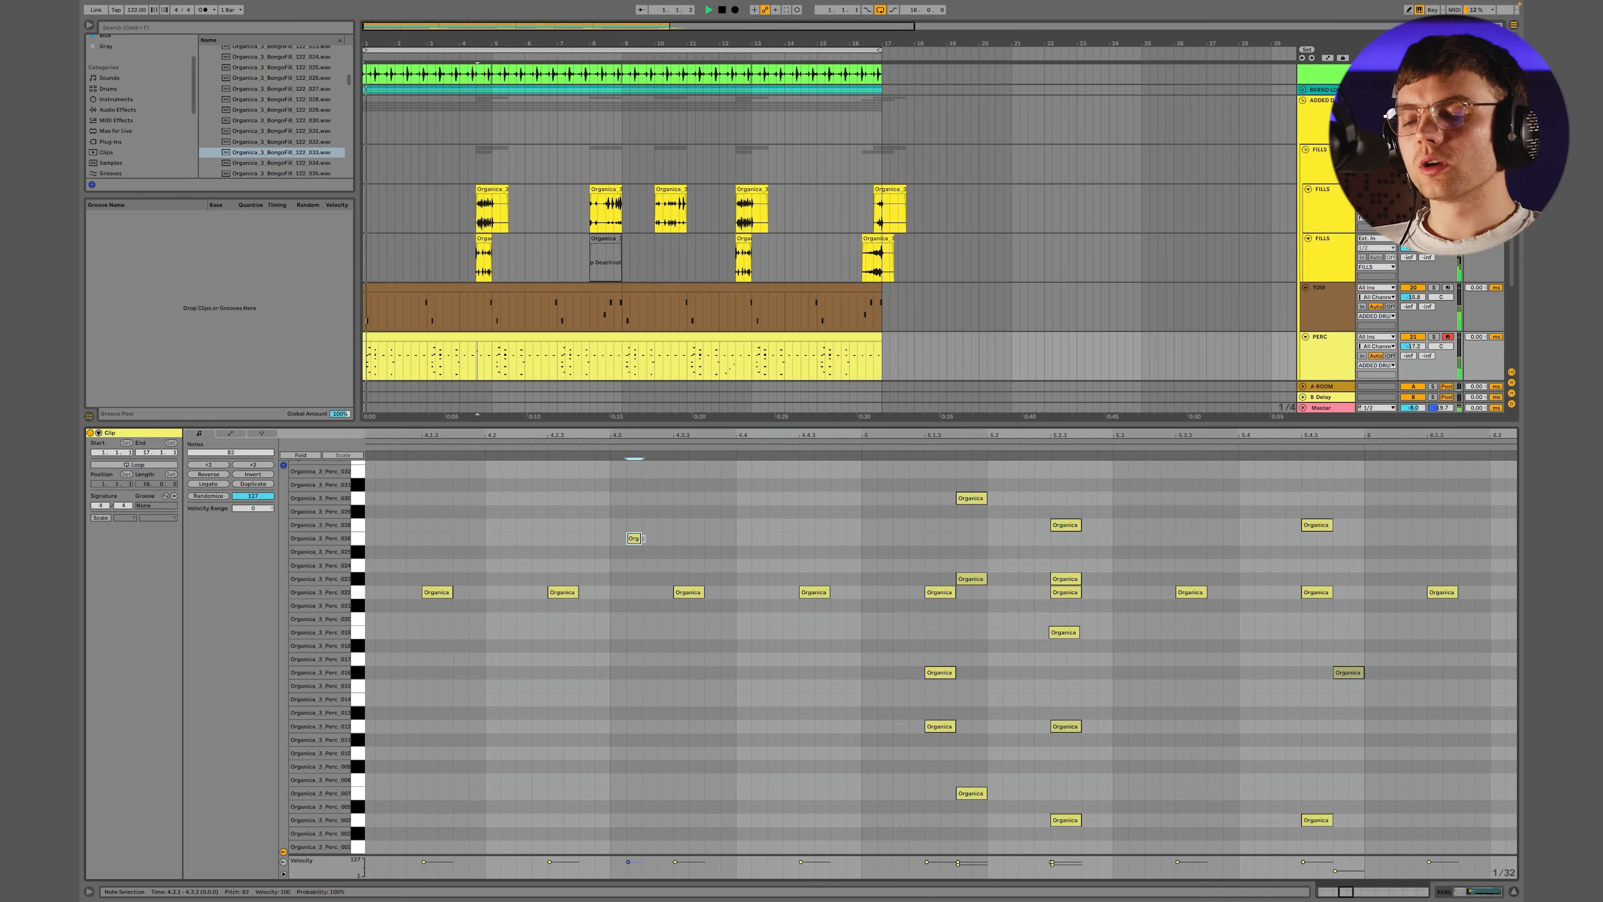
pyautogui.doubleClick(728, 471)
pyautogui.moveTo(727, 478); pyautogui.dragTo(731, 472)
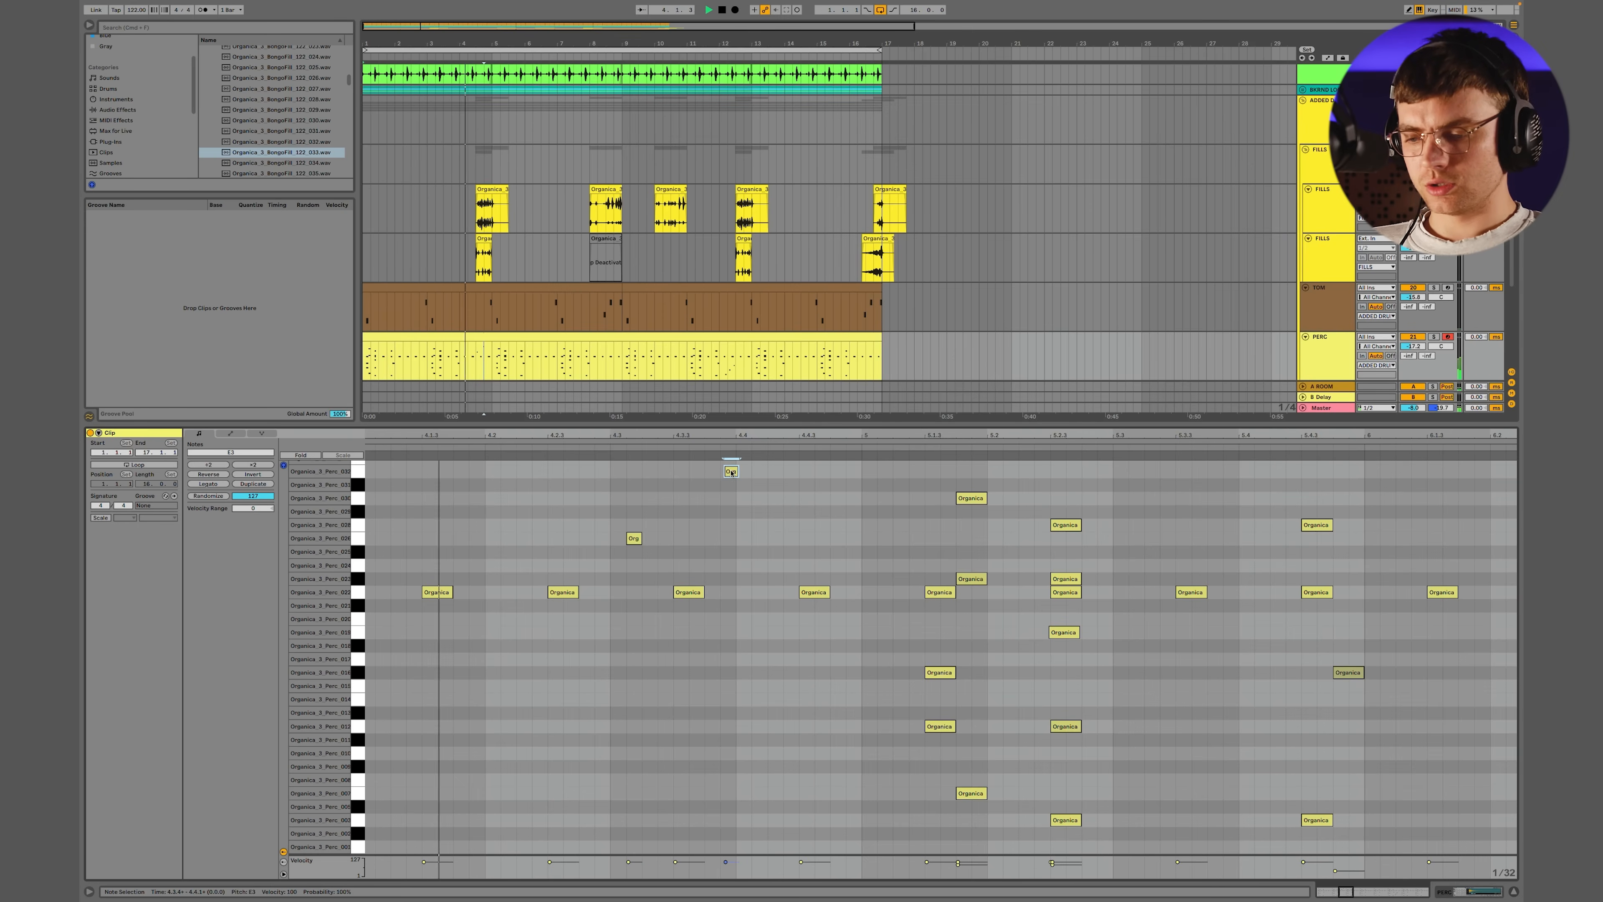
pyautogui.press('-')
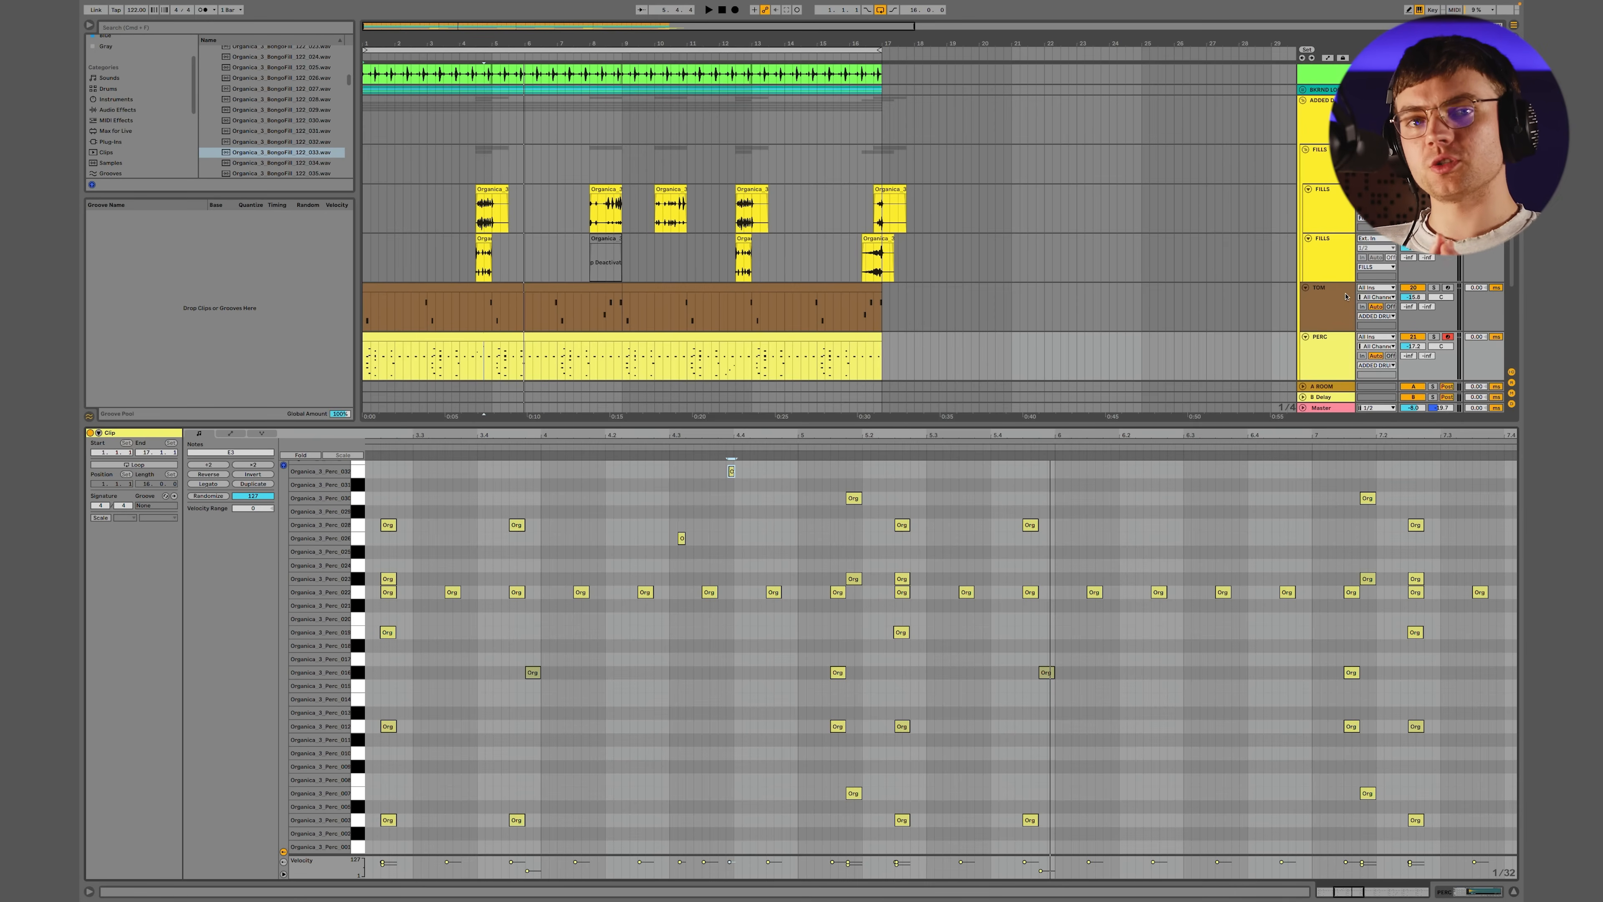
# Collapse the ADDED DRUMS group and load FabFilter Pro-L 2 on the Master track
pyautogui.scroll(4, 1316, 279)
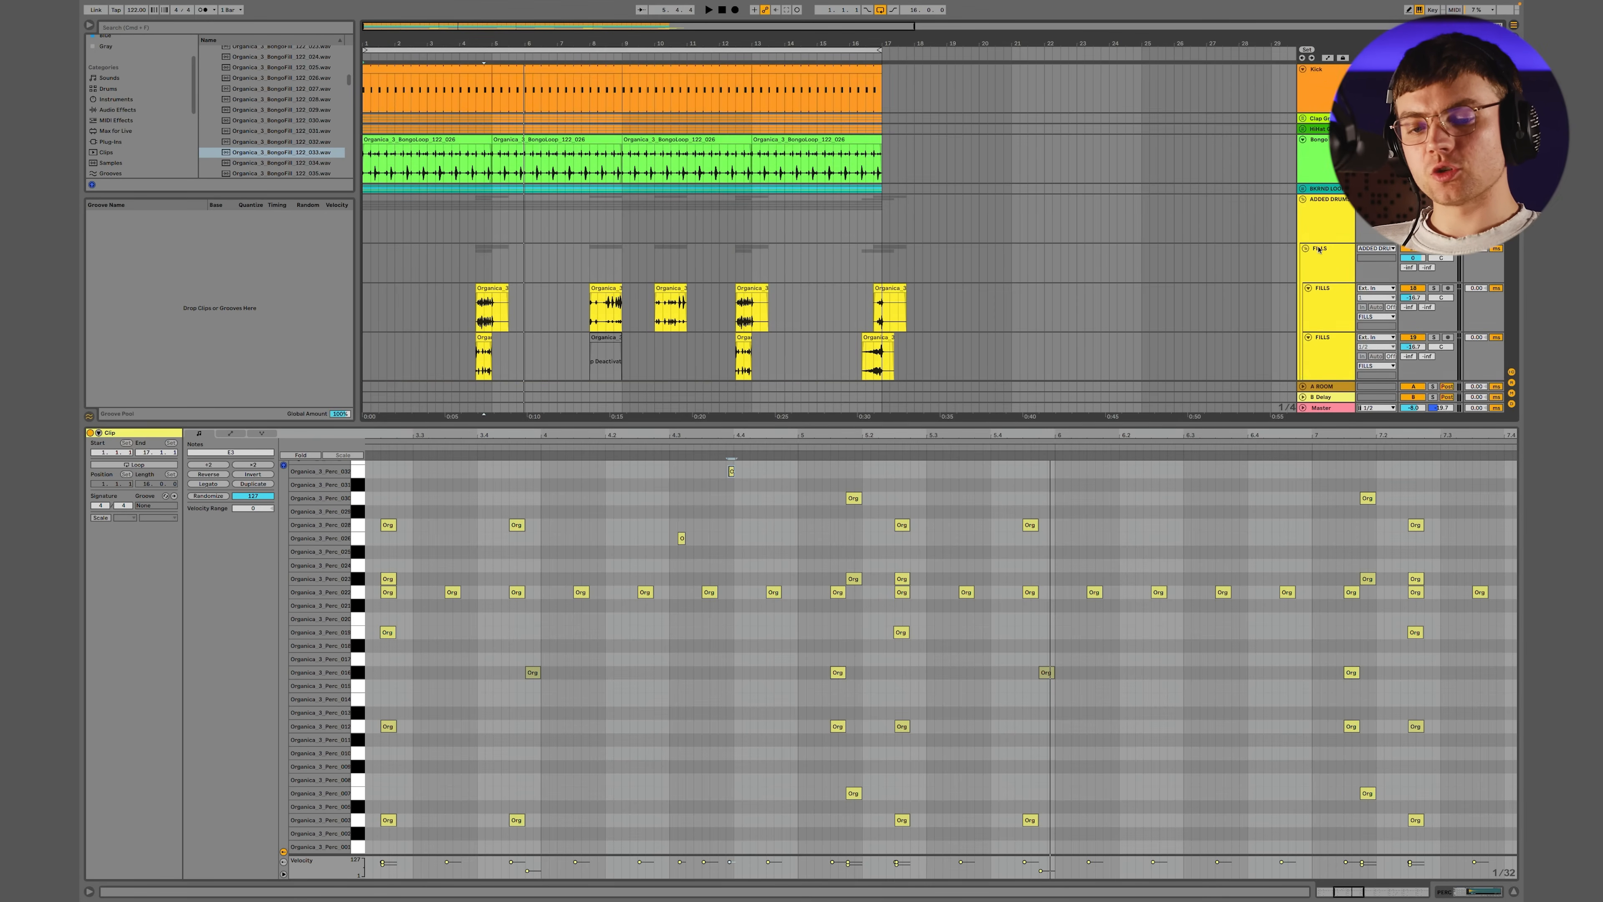
pyautogui.click(1303, 200)
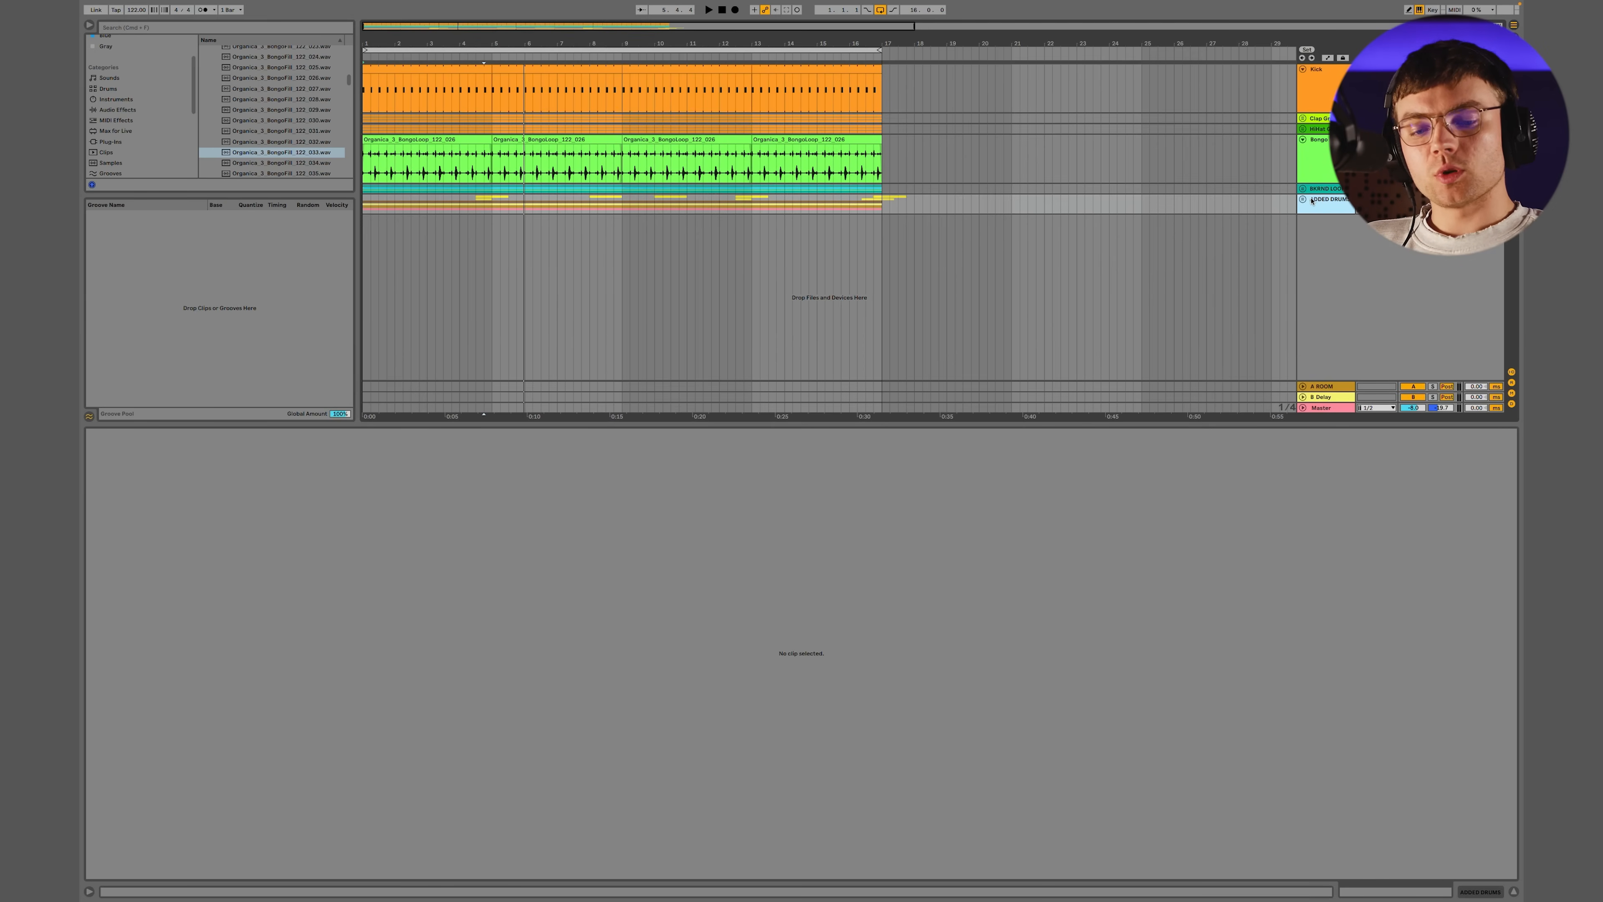
pyautogui.click(1333, 410)
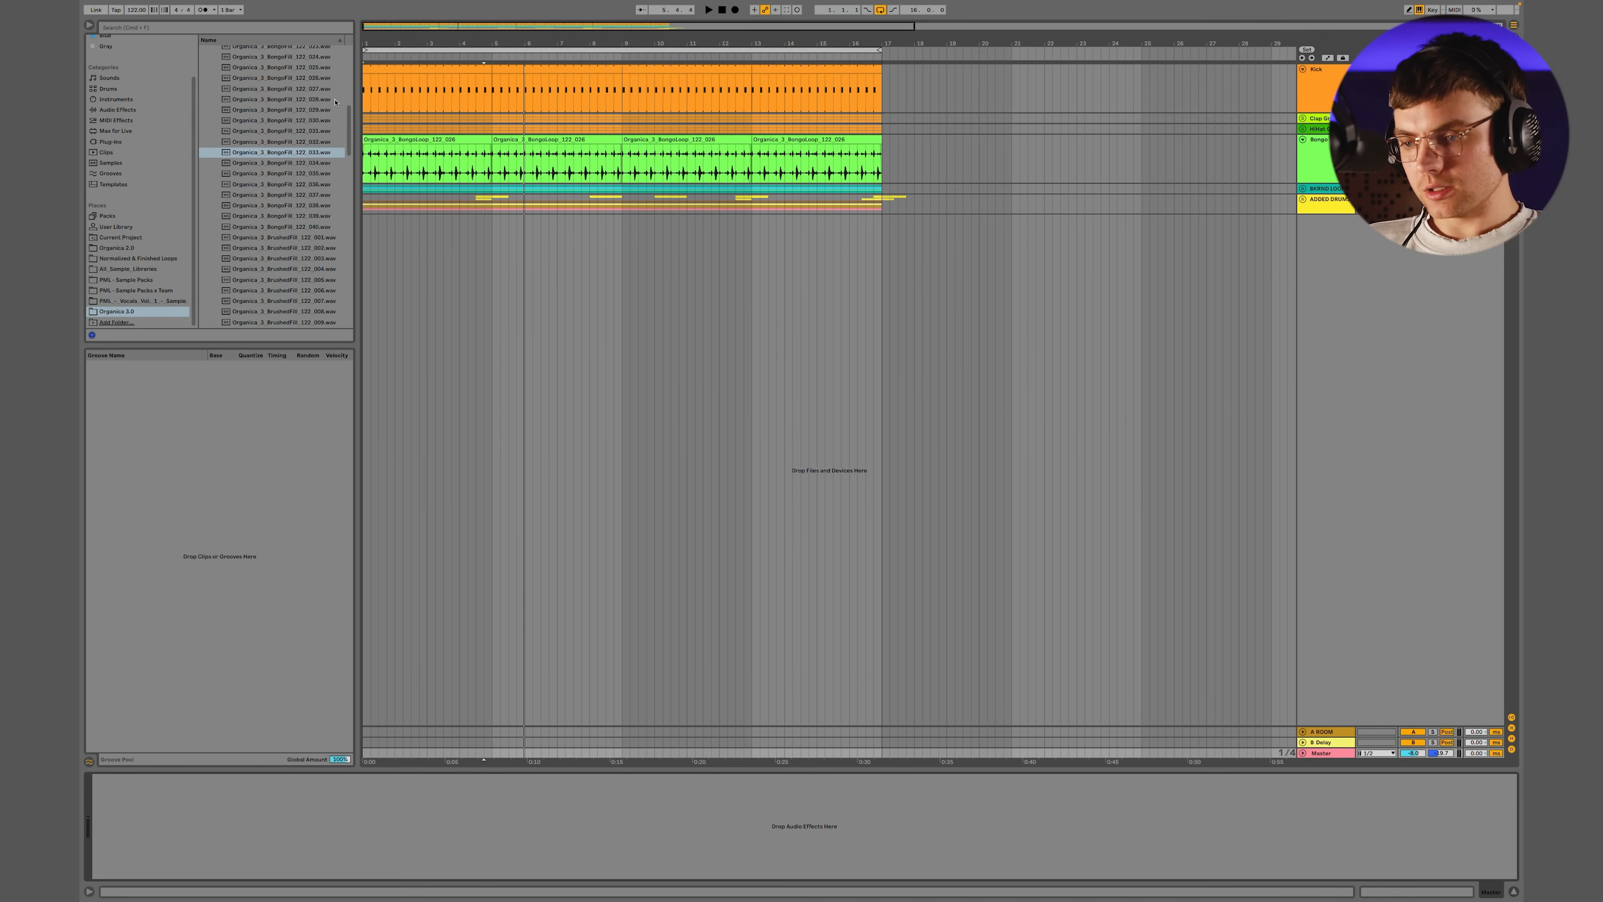
pyautogui.click(105, 142)
pyautogui.click(150, 30)
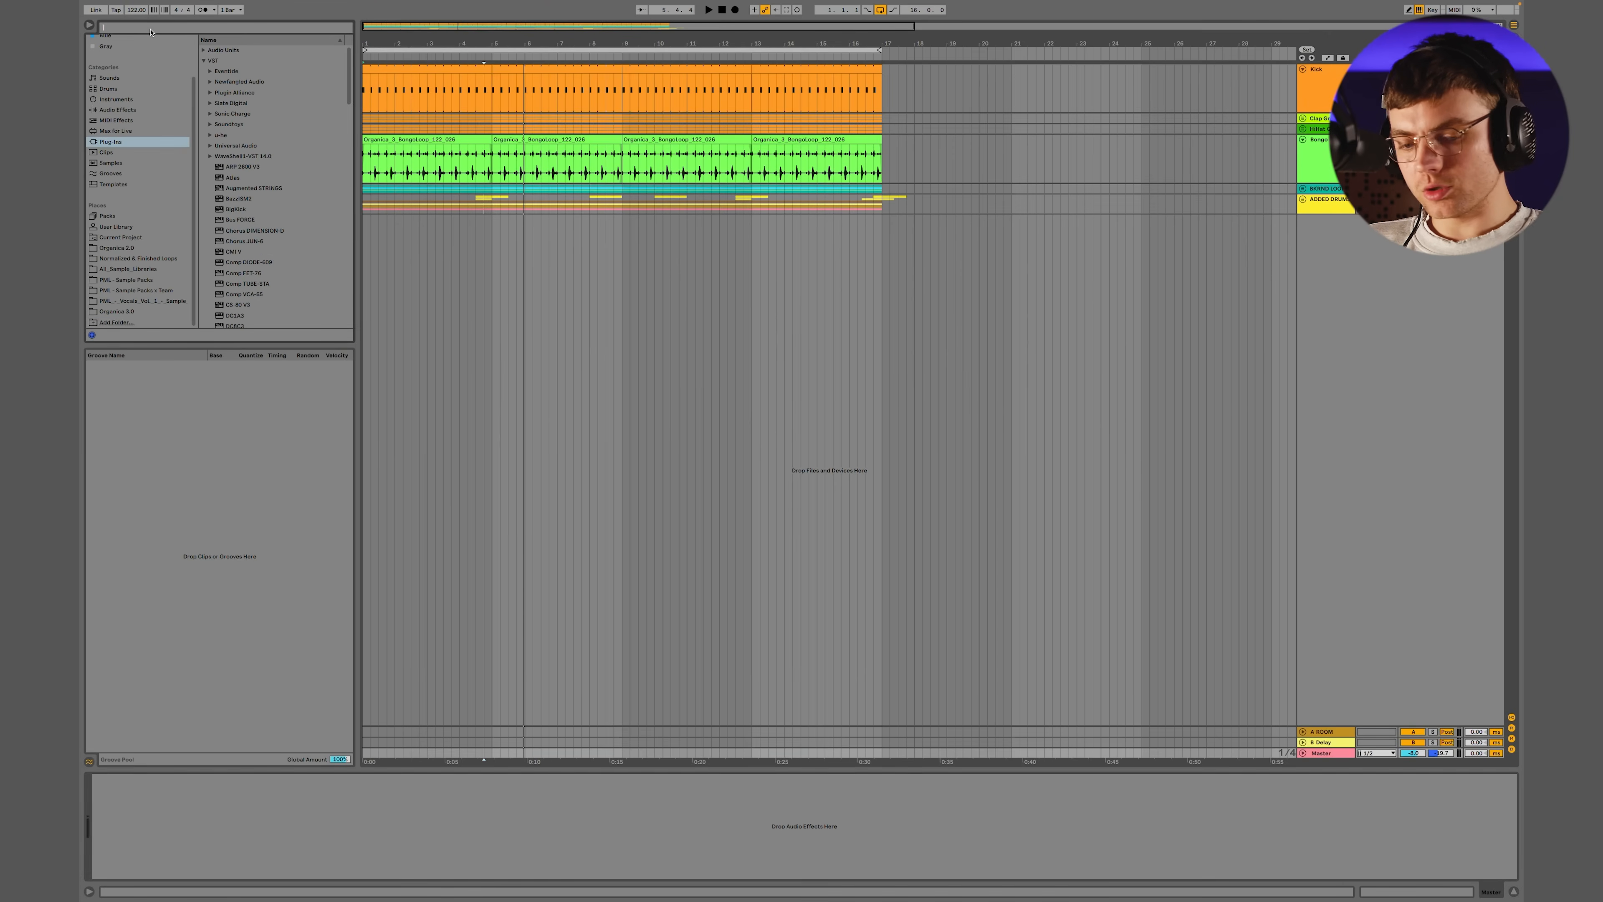
pyautogui.write('pro')
pyautogui.click(264, 84)
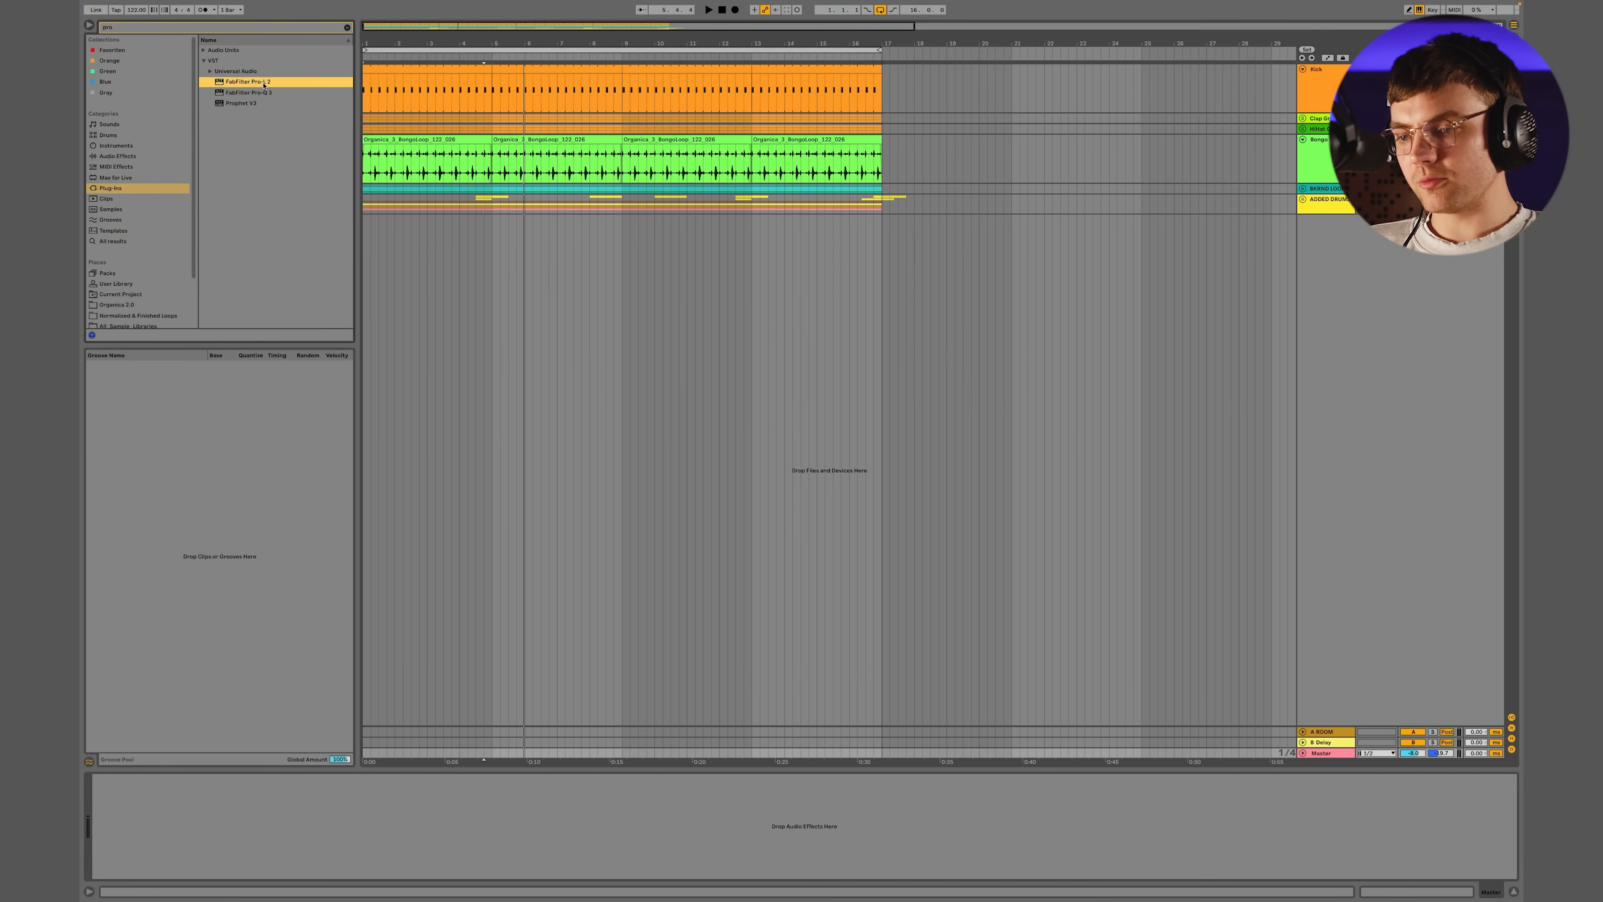
pyautogui.press('Return')
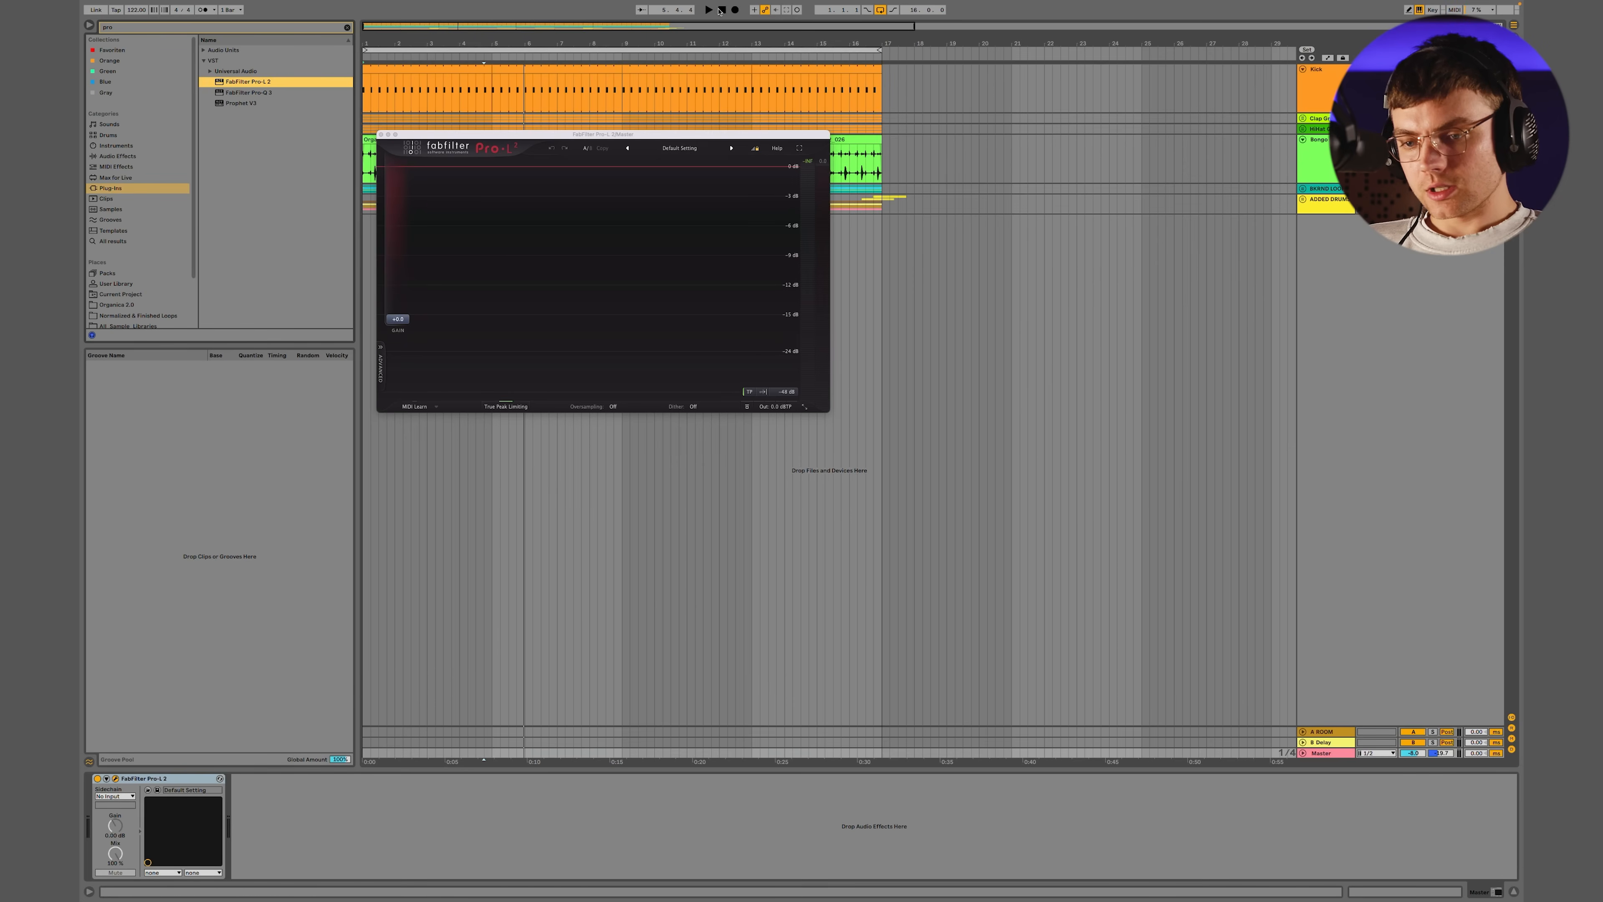
# Play the groove in short passes and examine its transient peaks on the Pro-L 2 level display
pyautogui.press('space')
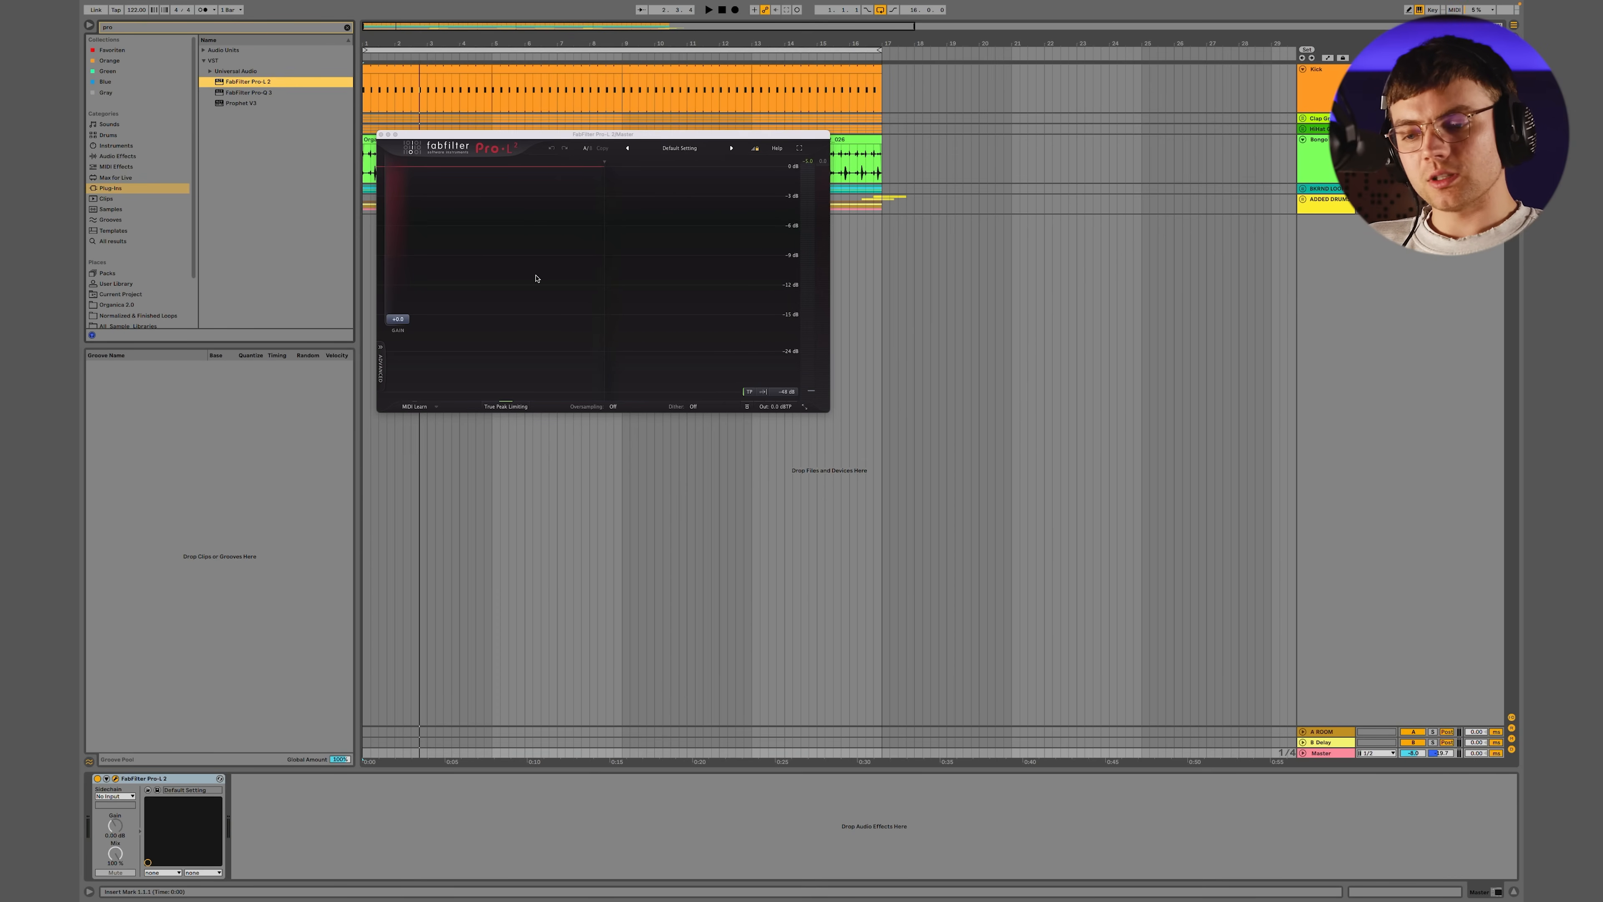
pyautogui.press('space')
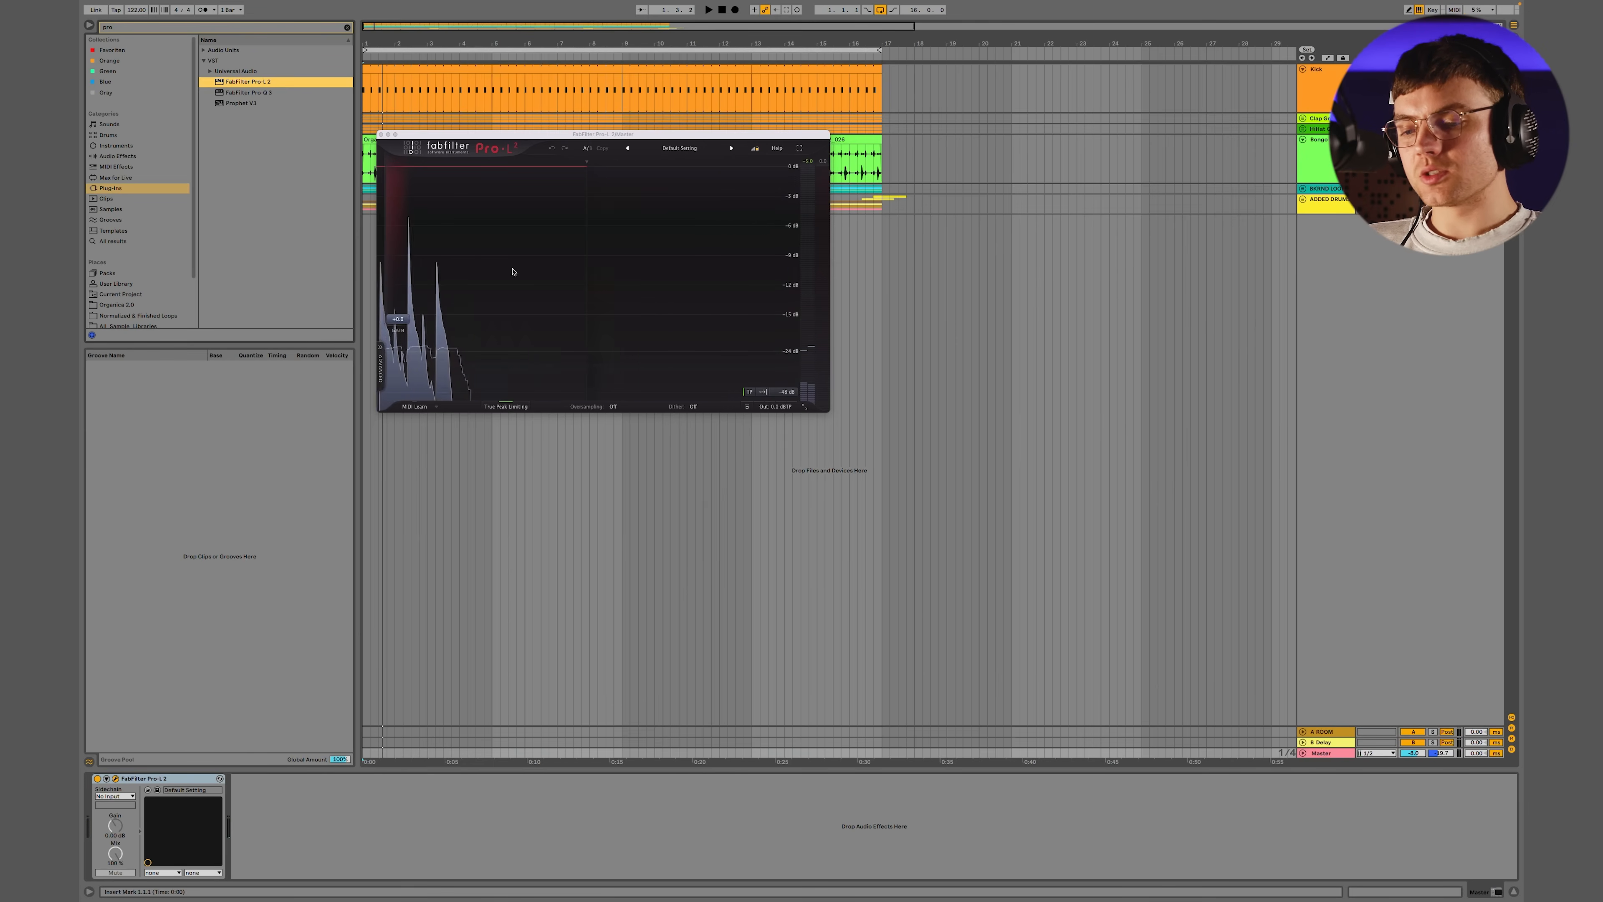
pyautogui.press('space')
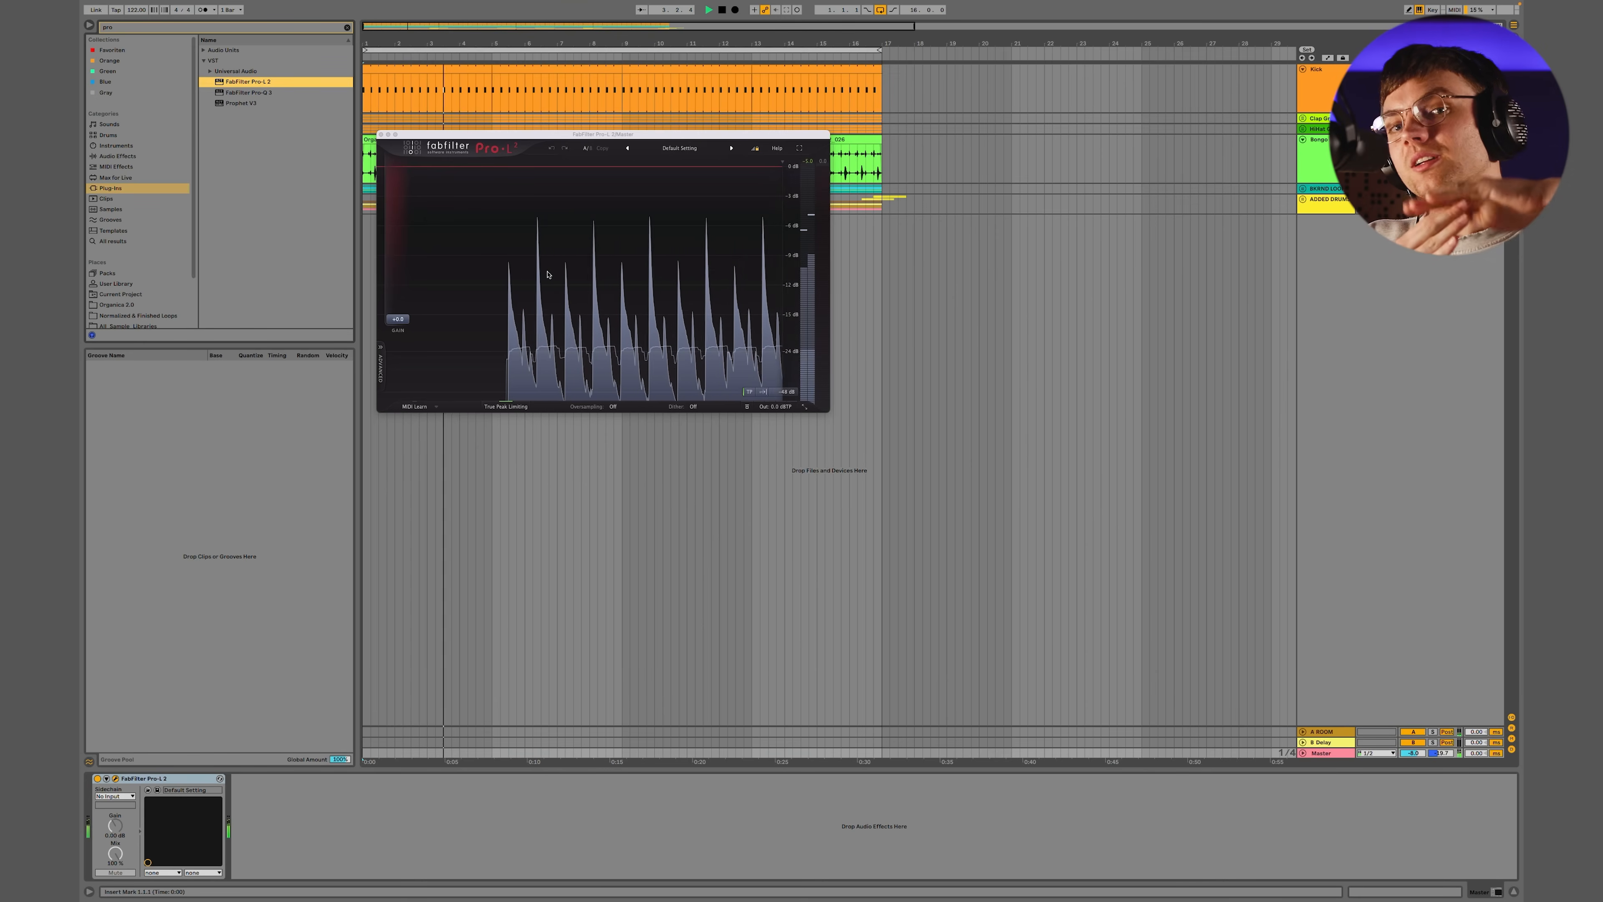
pyautogui.press('space')
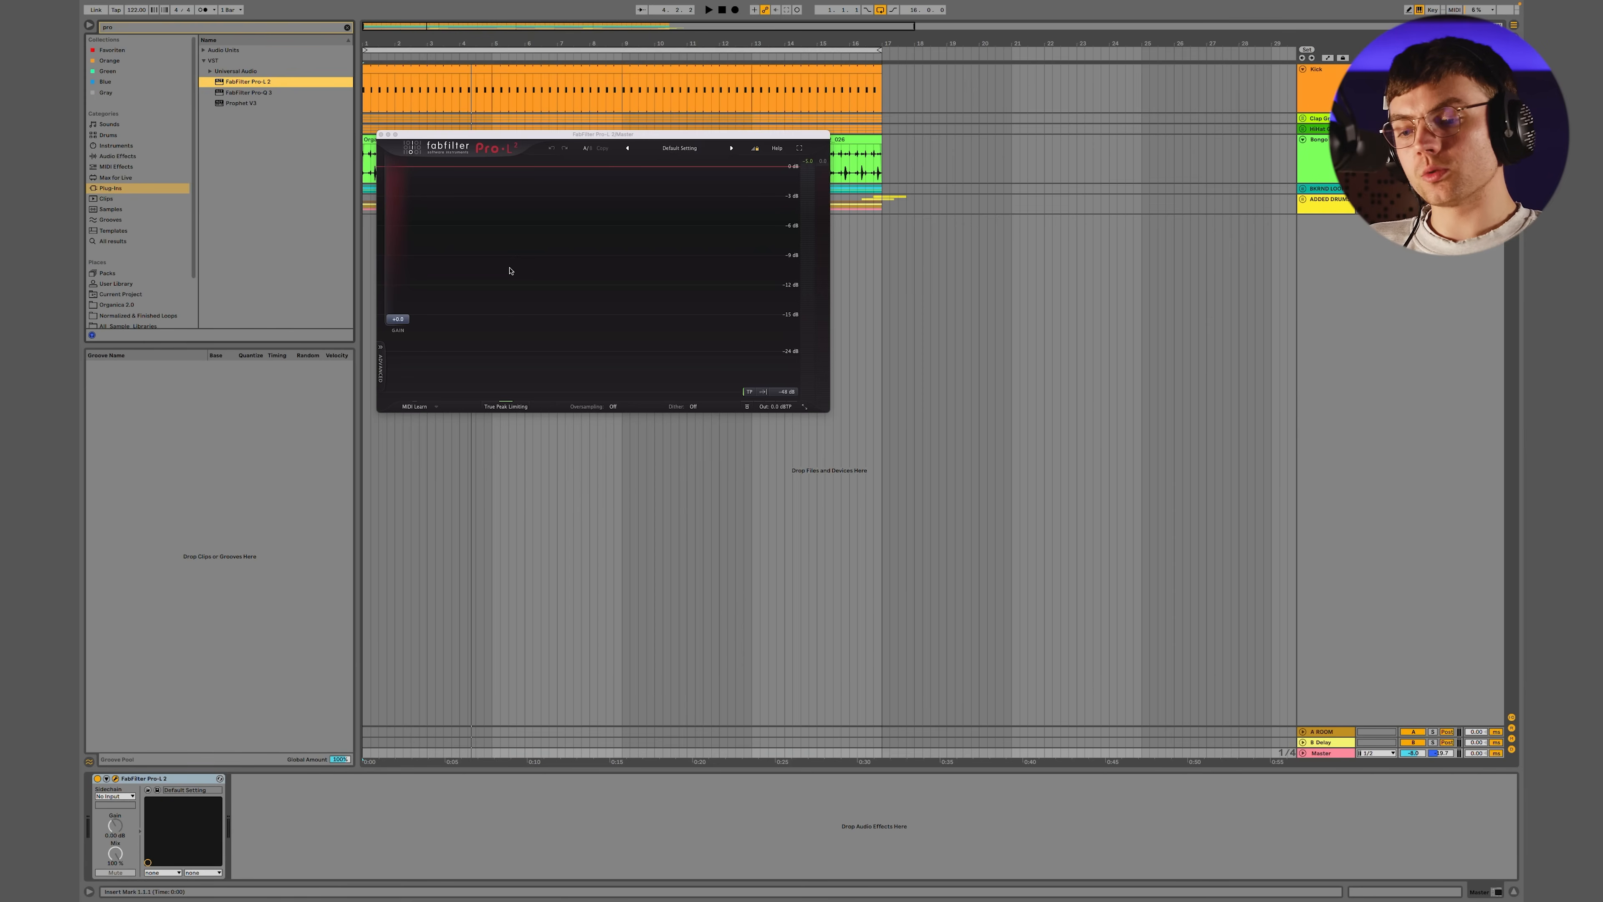
pyautogui.click(1284, 119)
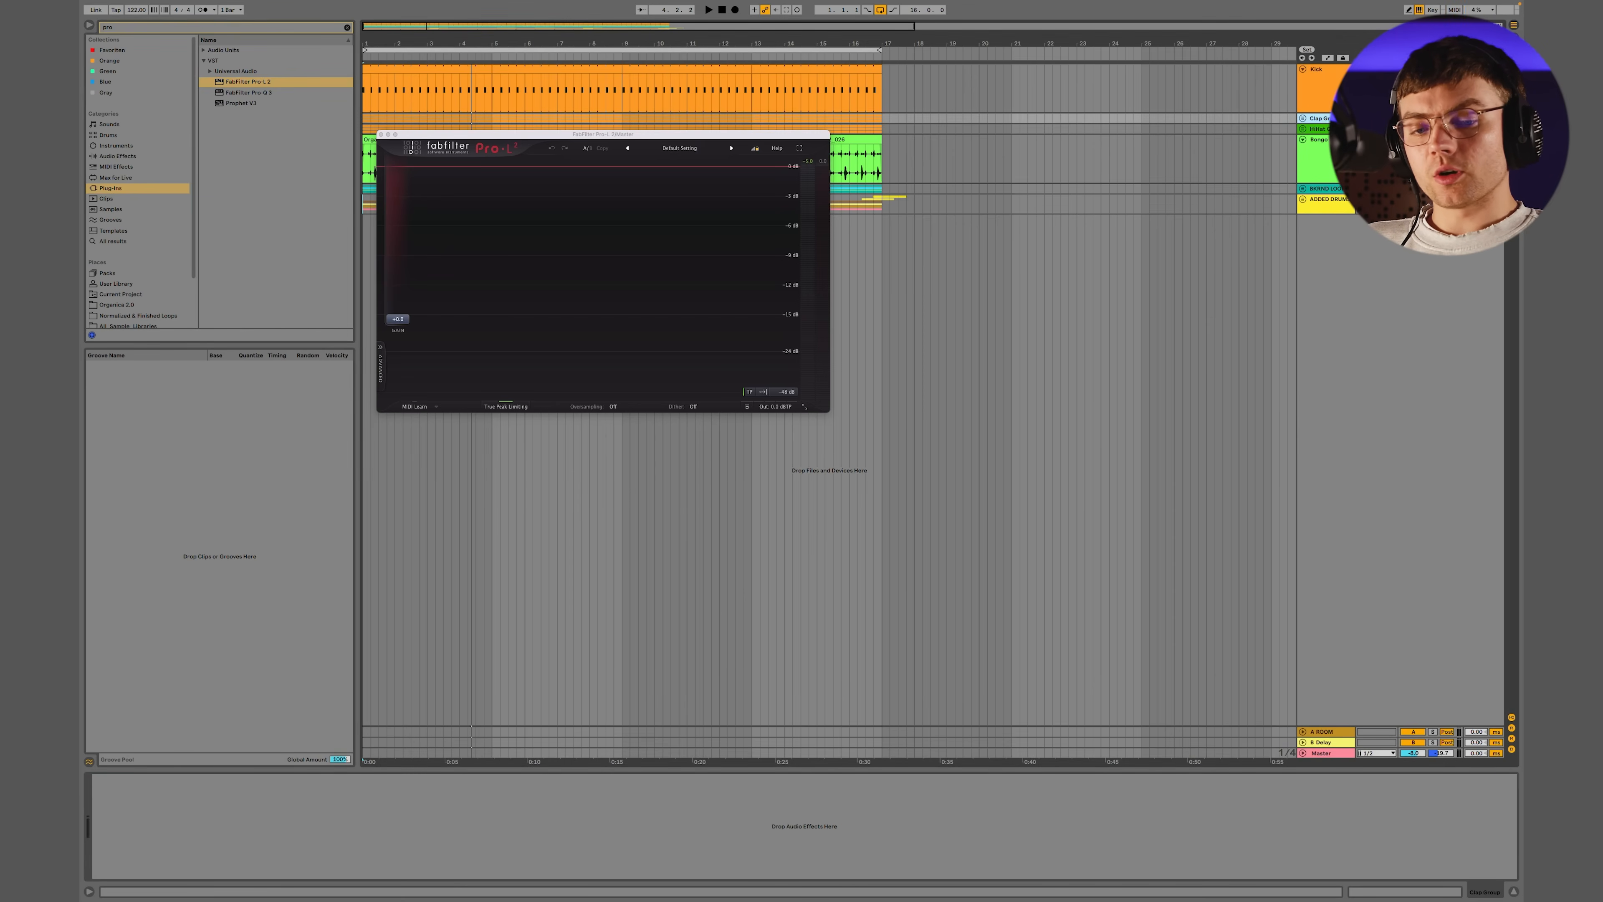
pyautogui.click(482, 255)
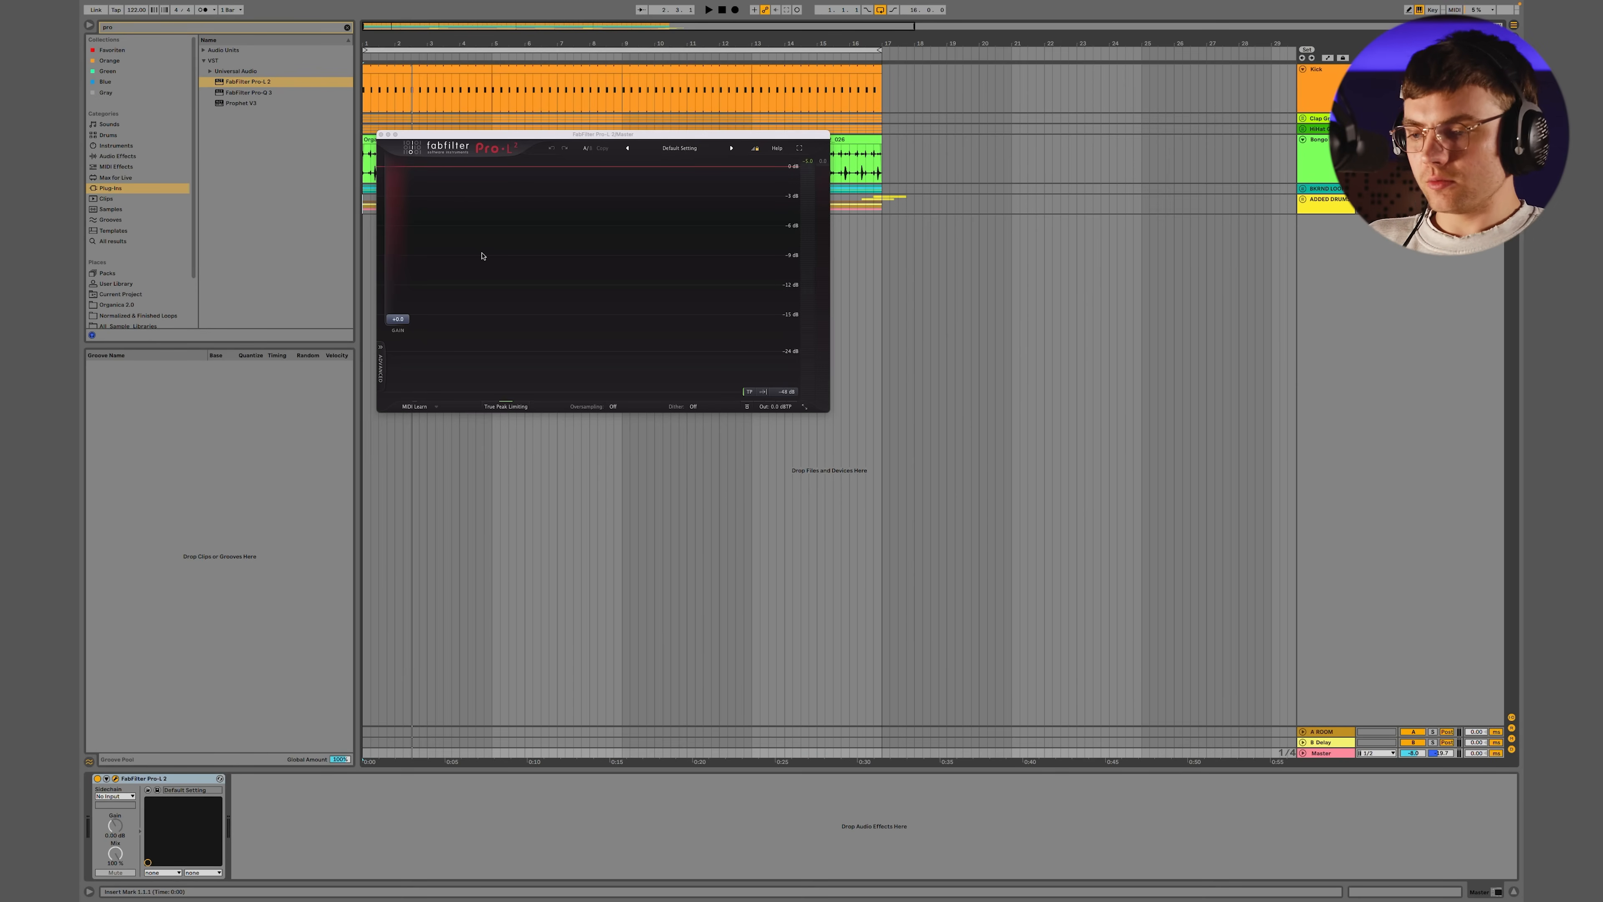
# Find Saturator among the audio effects and add it to the Clap Group
pyautogui.click(123, 157)
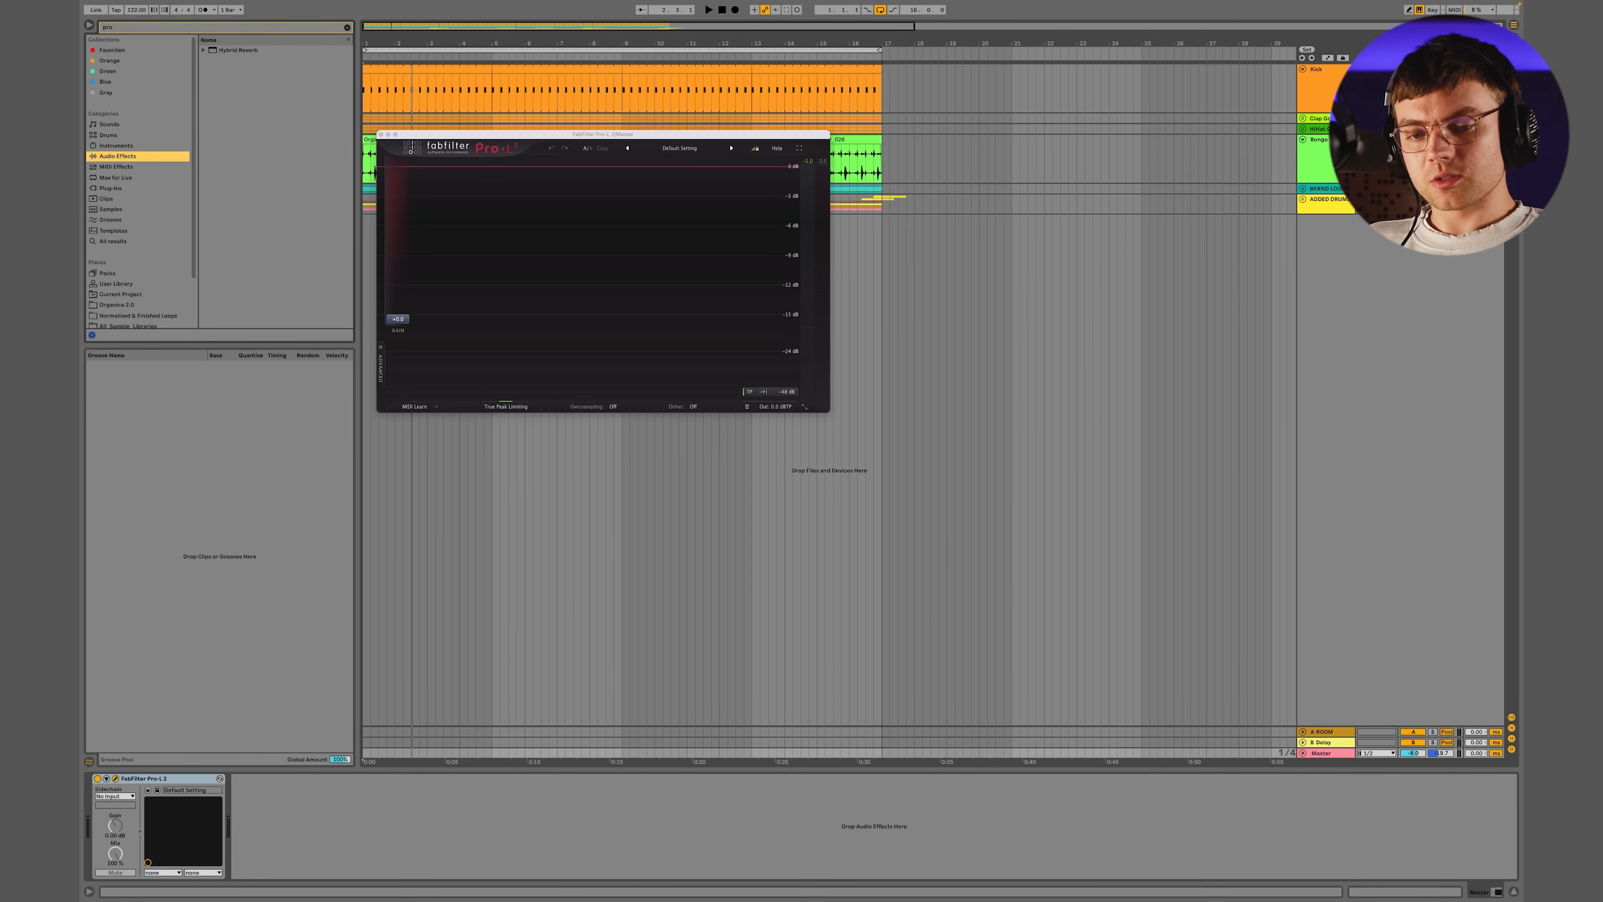
pyautogui.click(1319, 120)
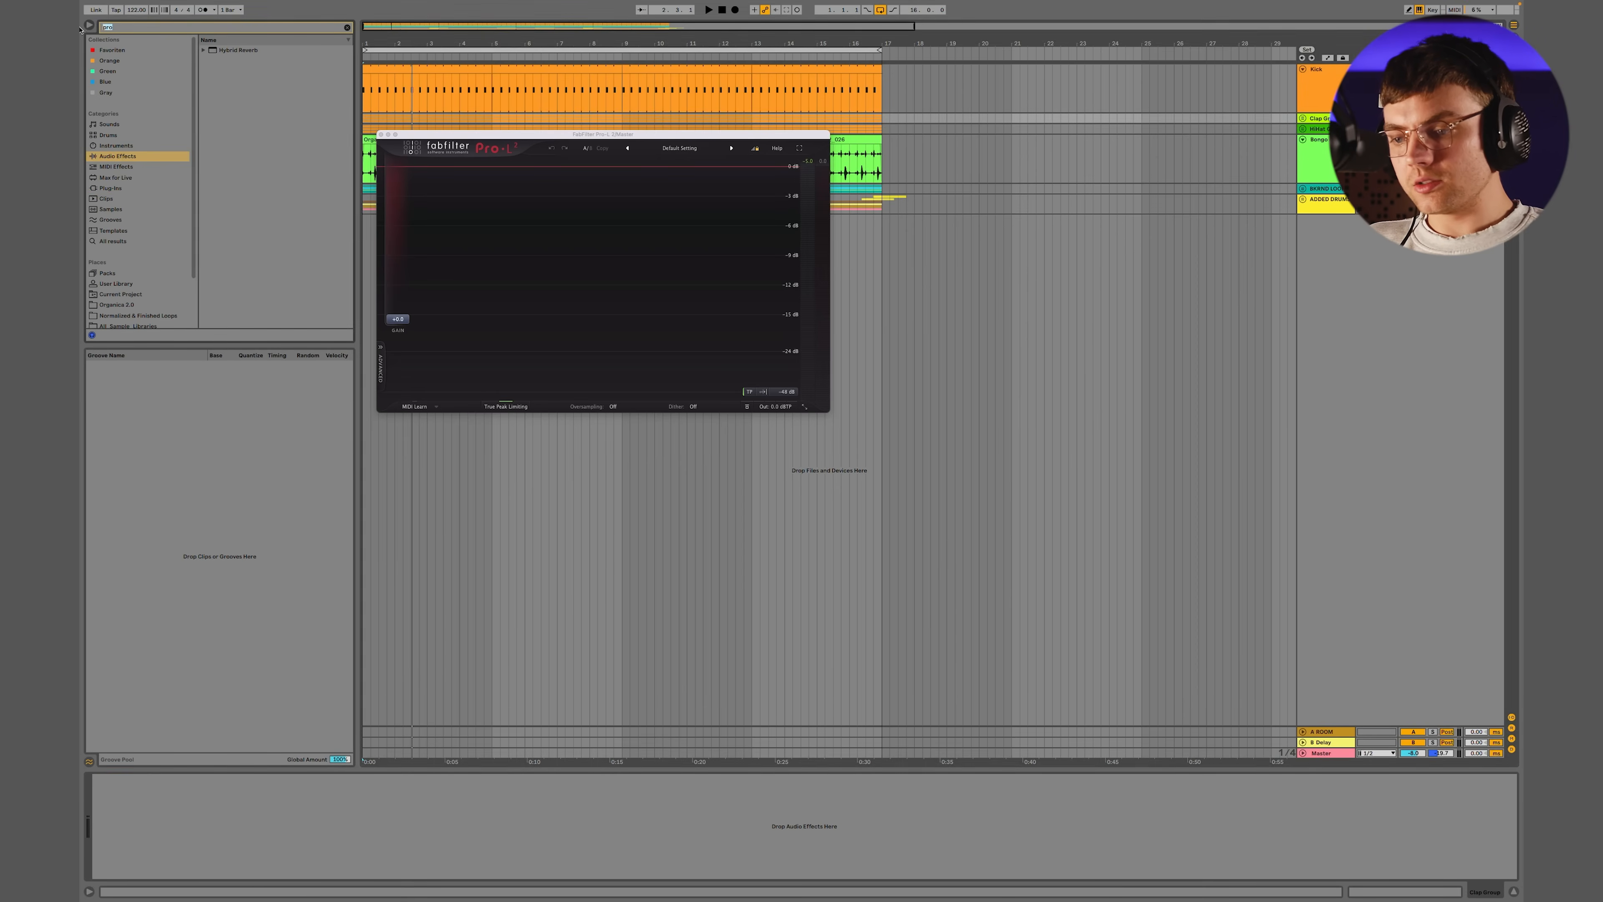
pyautogui.write('satur')
pyautogui.click(224, 53)
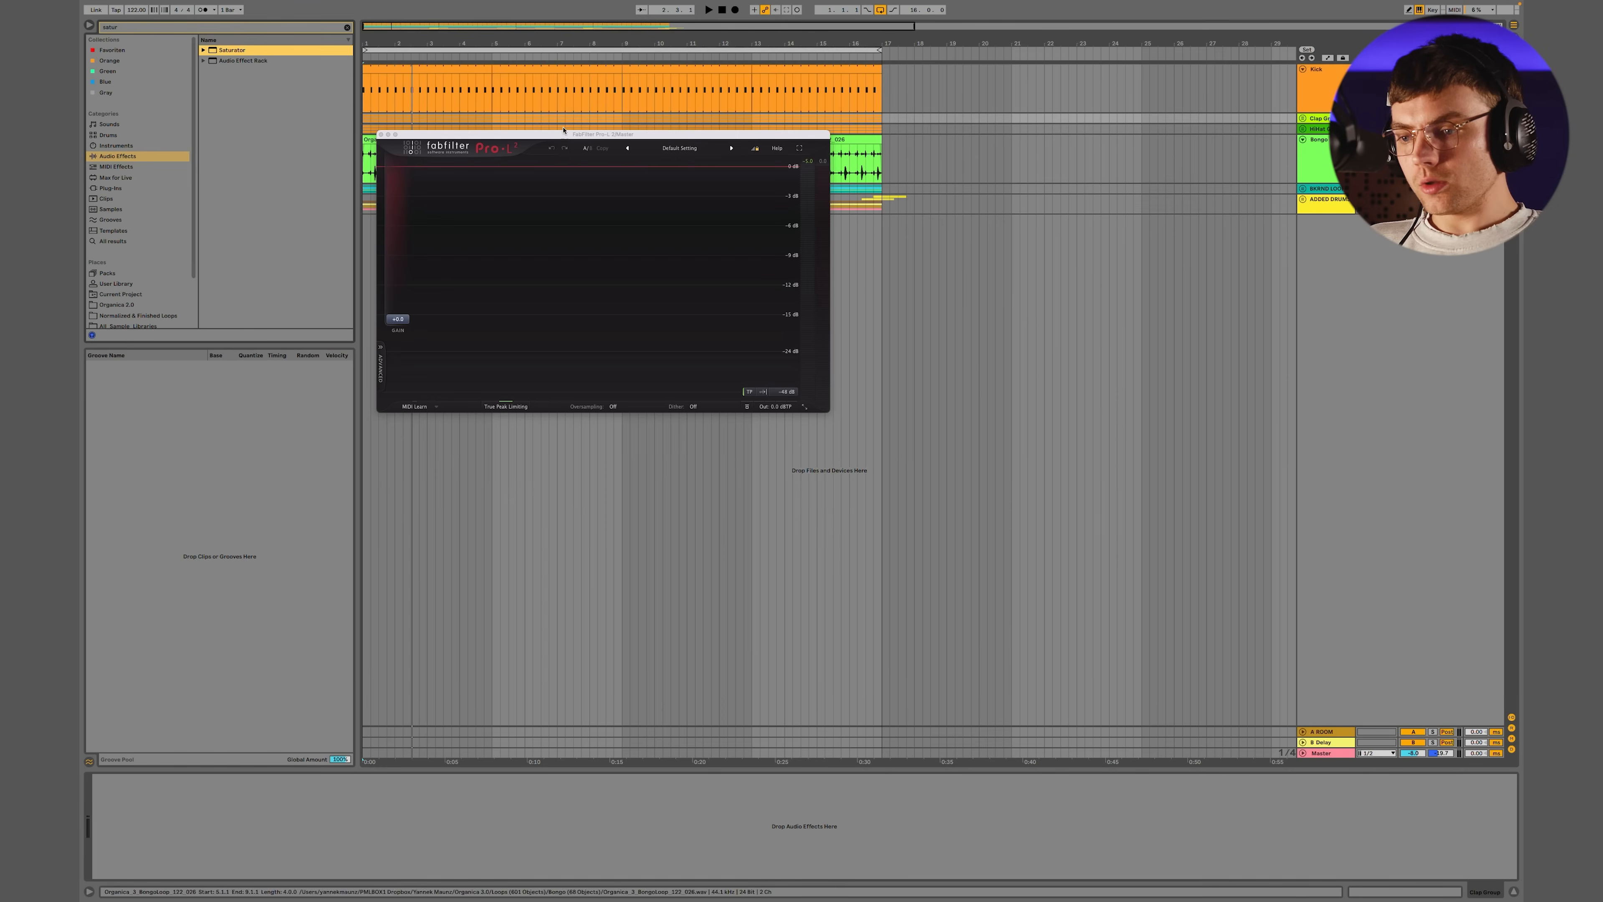
pyautogui.moveTo(230, 50); pyautogui.dragTo(229, 825)
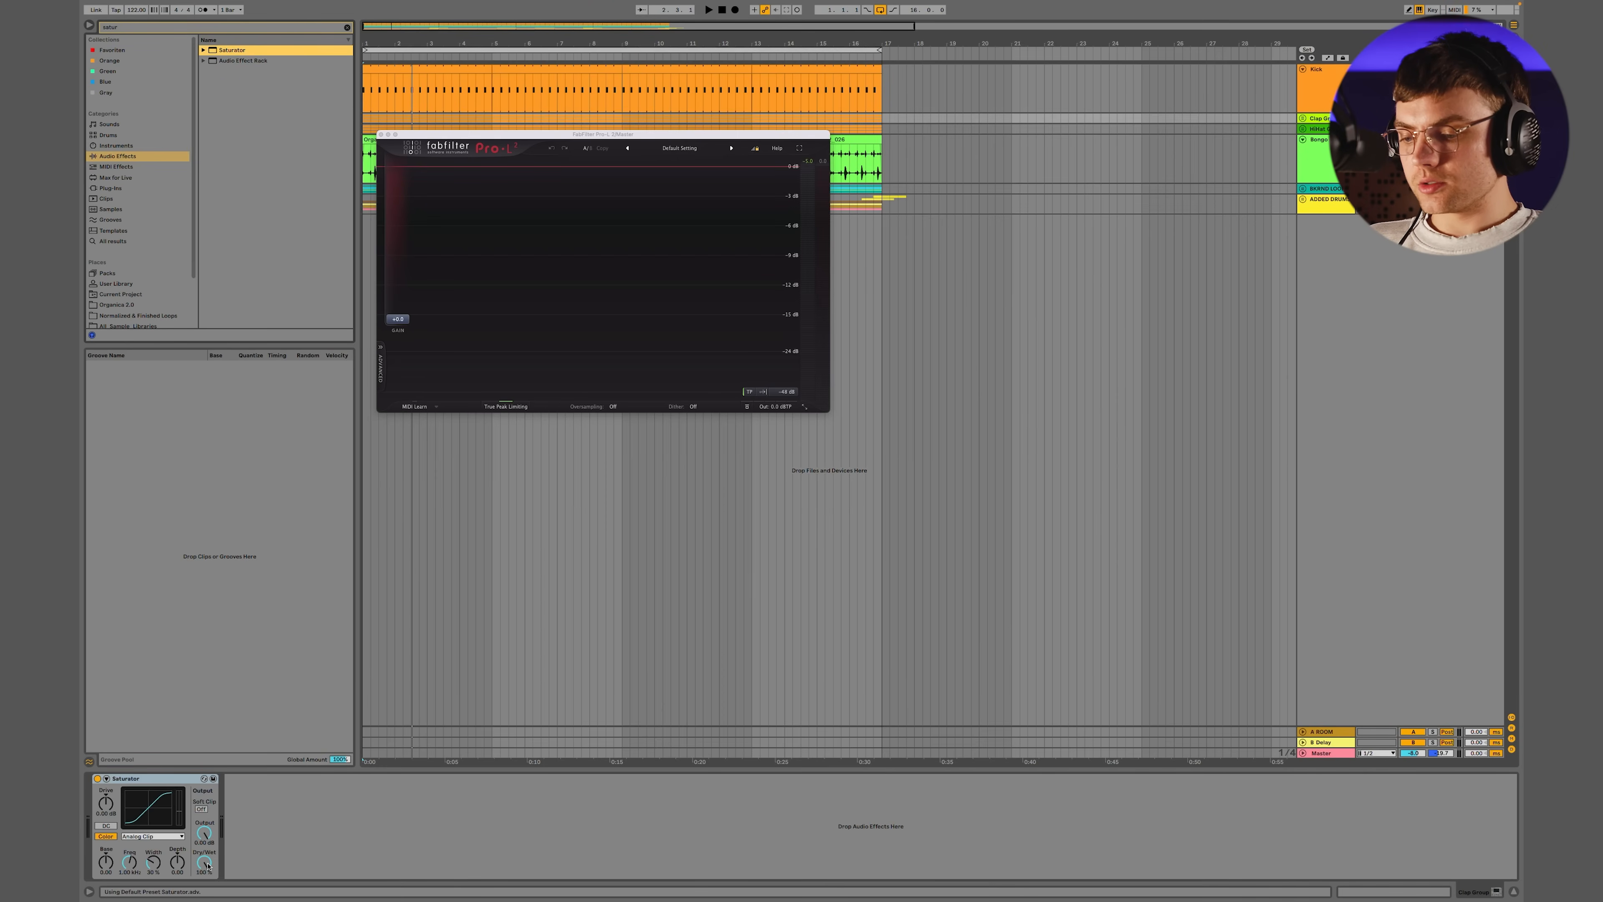
# Set the Clap Group Saturator's Drive to 15 dB and its Output to -15 dB
pyautogui.click(110, 807)
pyautogui.write('15')
pyautogui.press('Return')
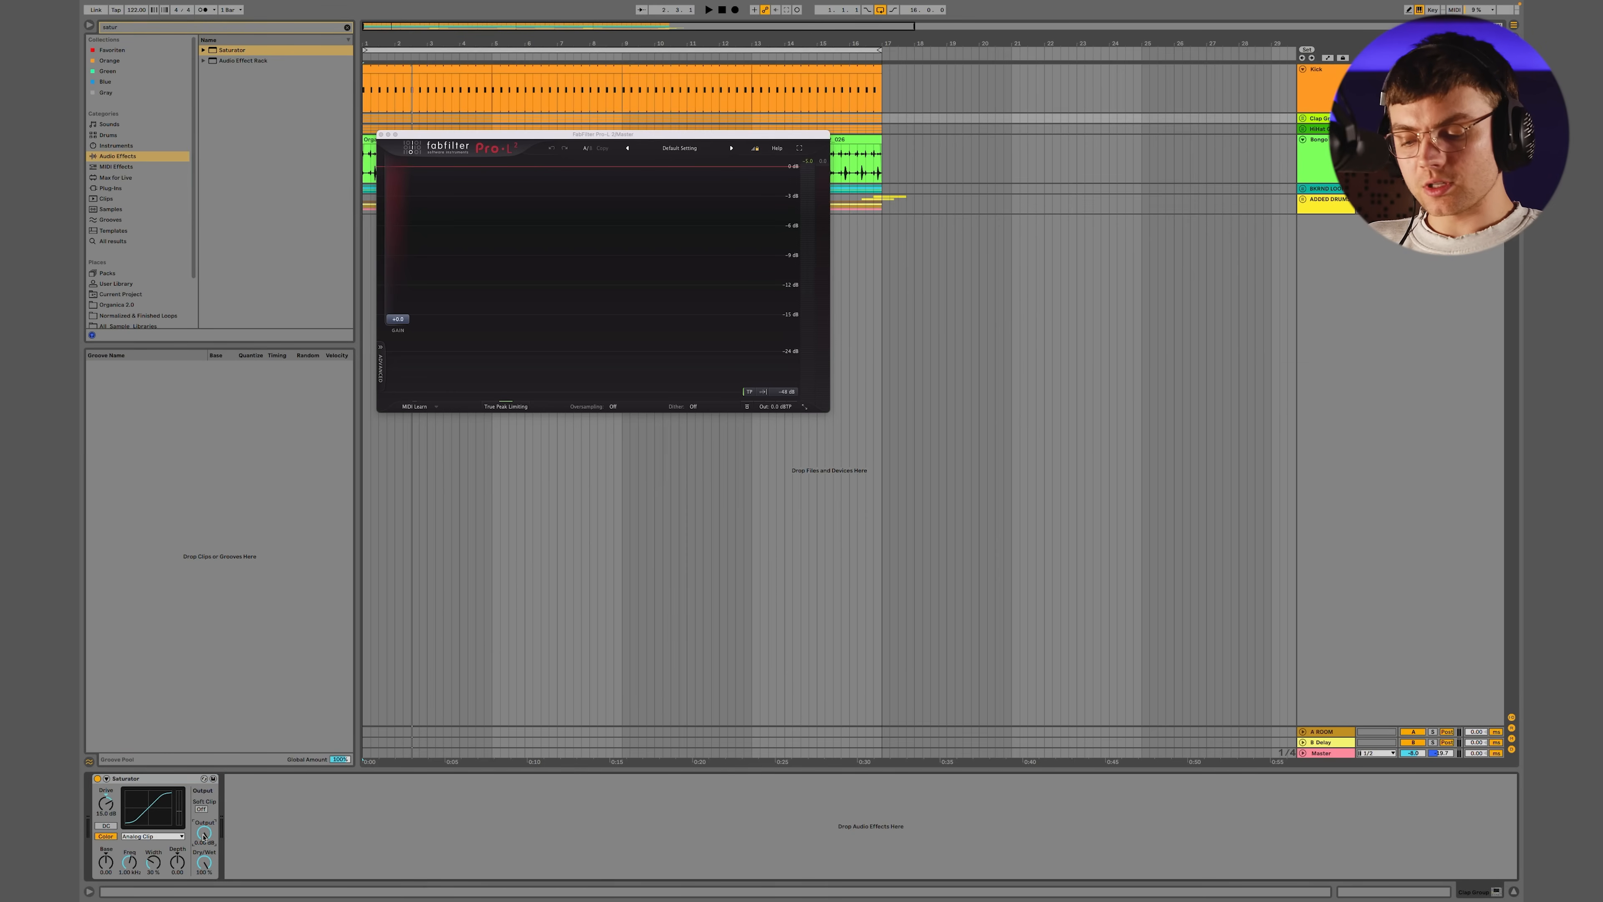
pyautogui.write('-15')
pyautogui.press('Return')
# Compare the clap peaks on the Pro-L 2 display during playback with the Saturator bypassed and enabled
pyautogui.click(98, 778)
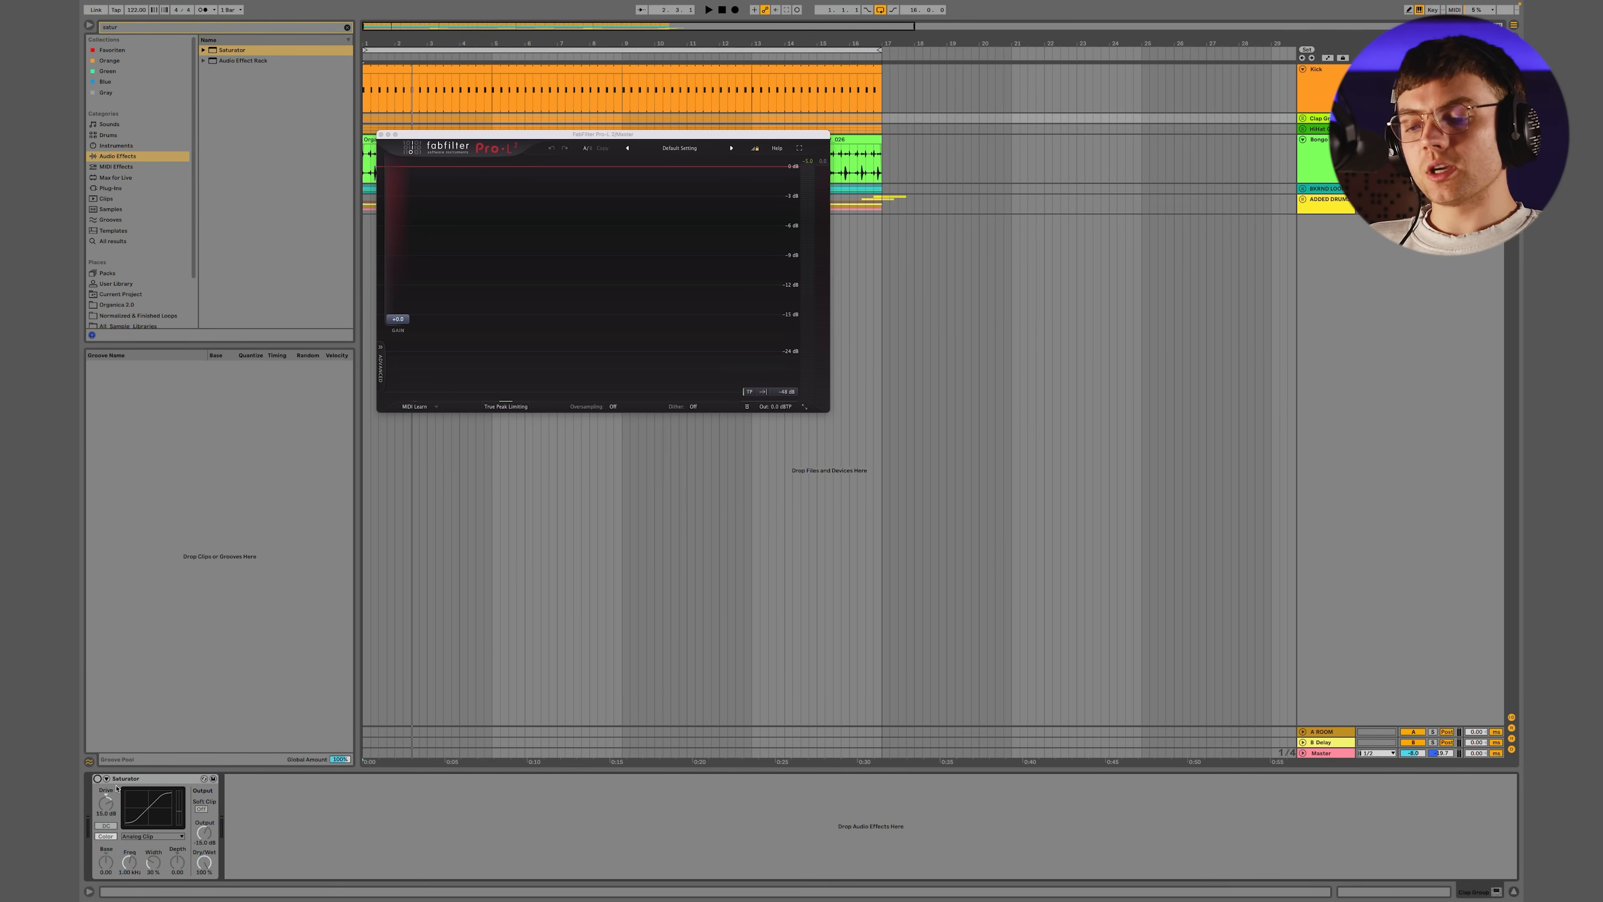
pyautogui.press('space')
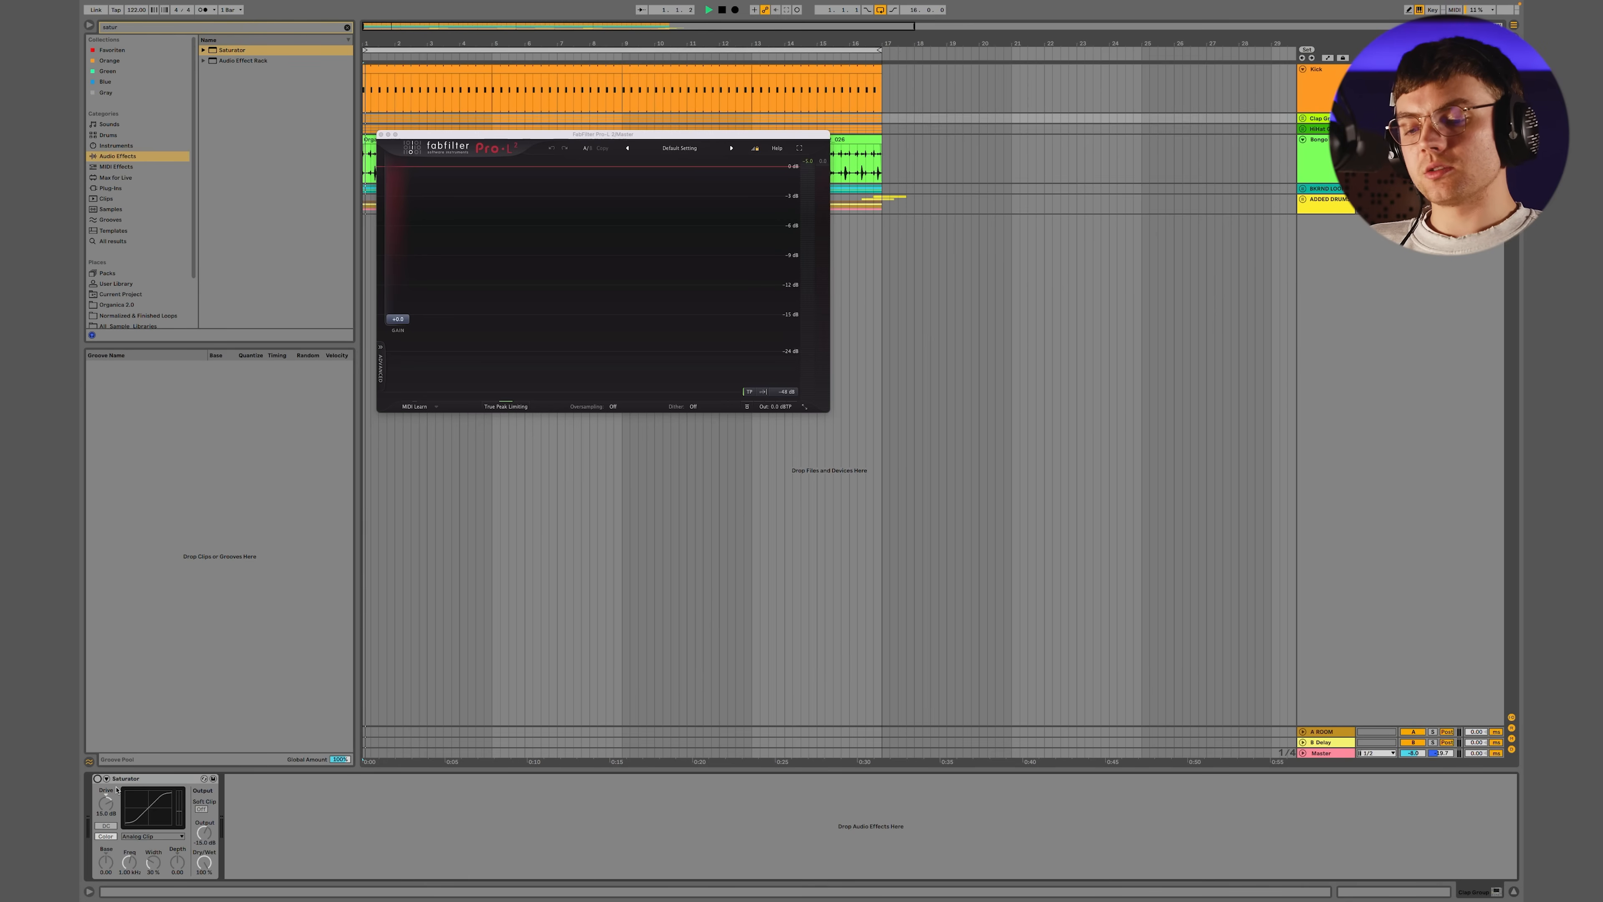
pyautogui.click(97, 778)
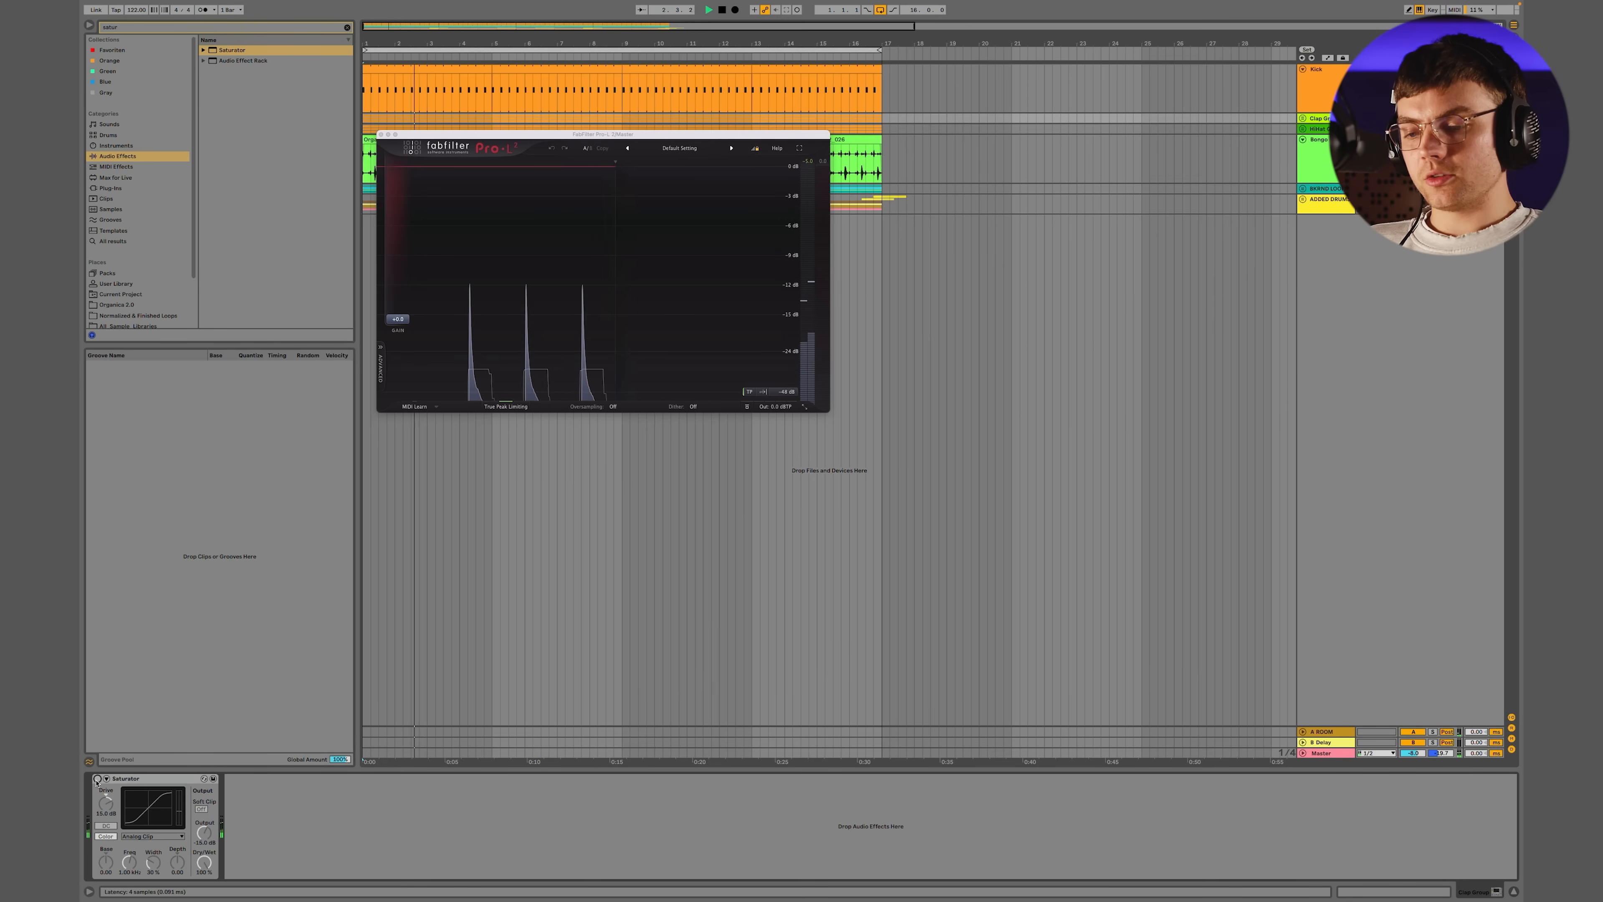
pyautogui.press('space')
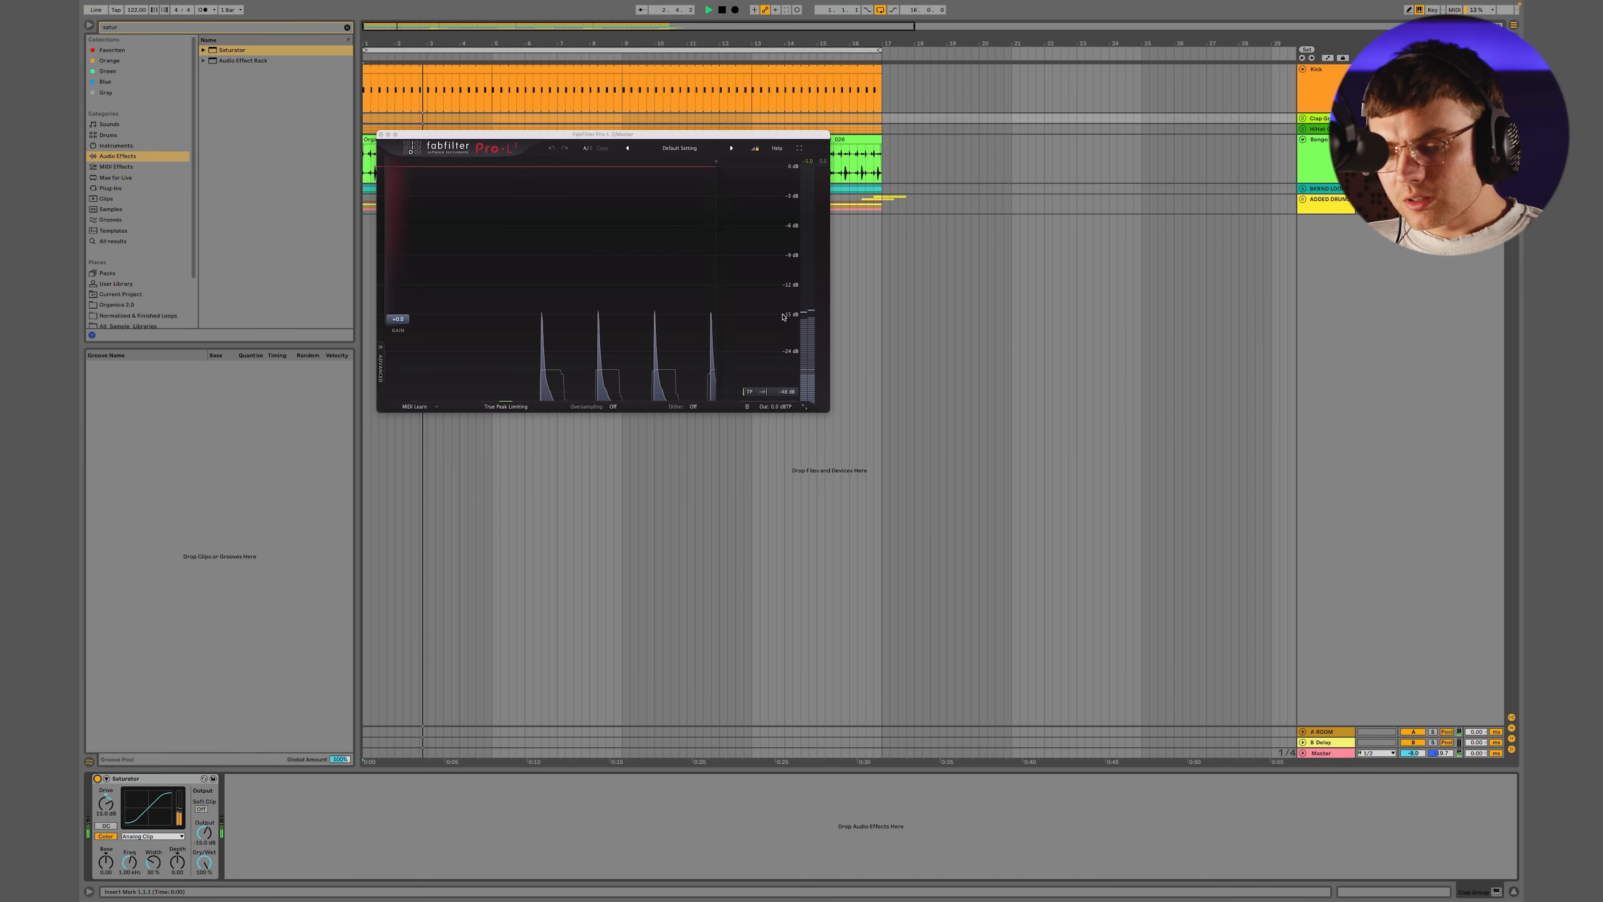
pyautogui.click(97, 779)
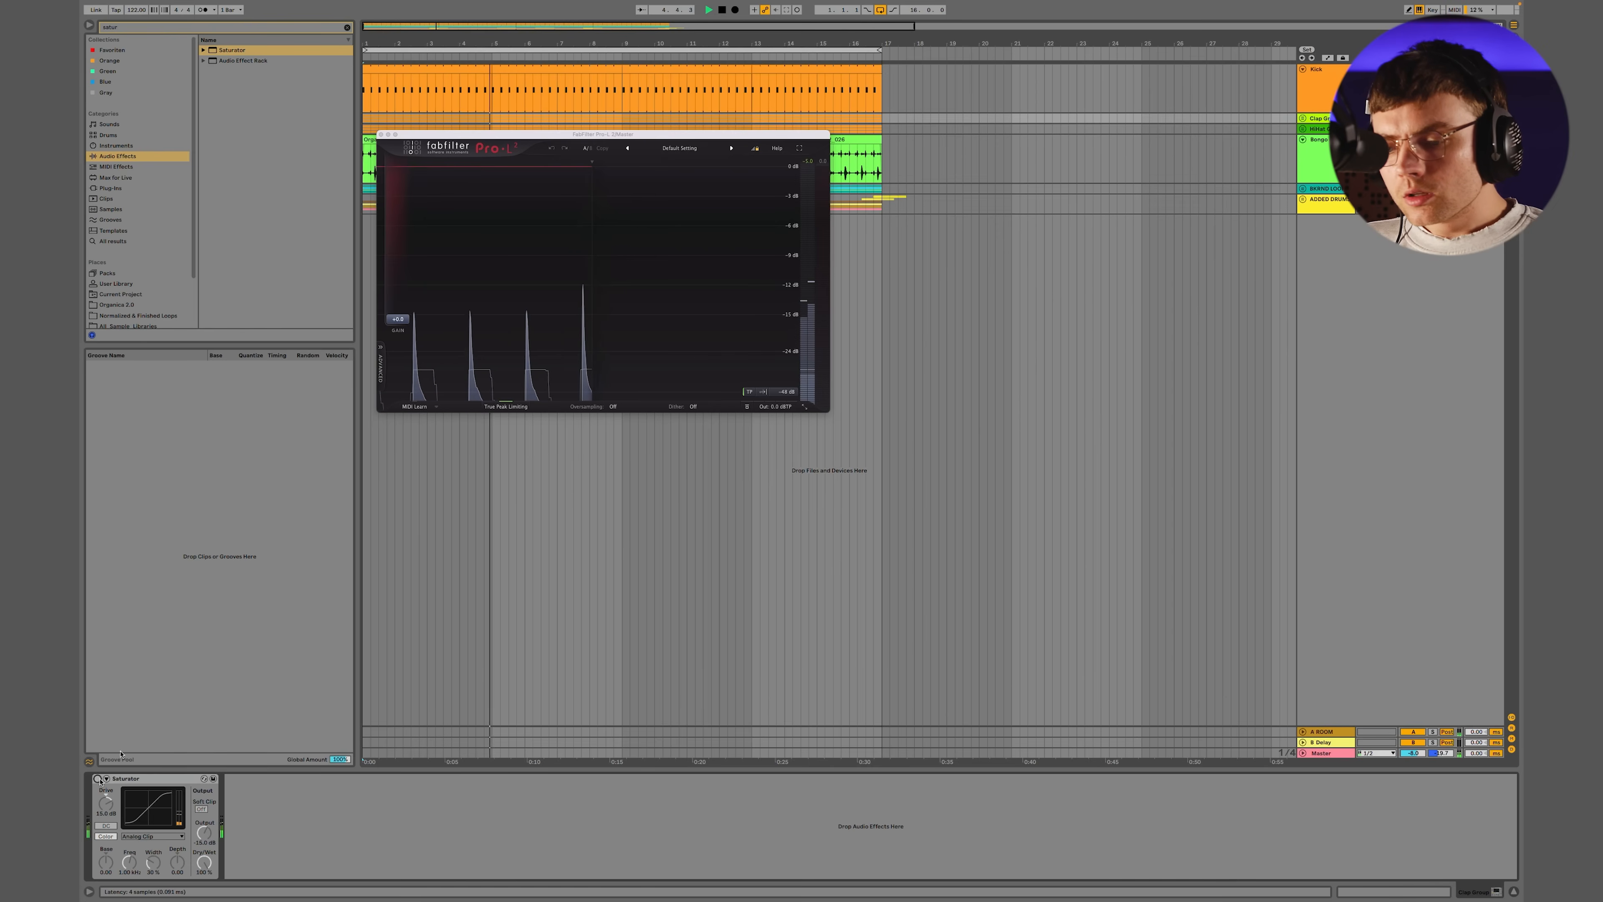
# Play the claps again and compare their Pro-L 2 peaks with the Clap Group Saturator enabled and bypassed
pyautogui.click(97, 779)
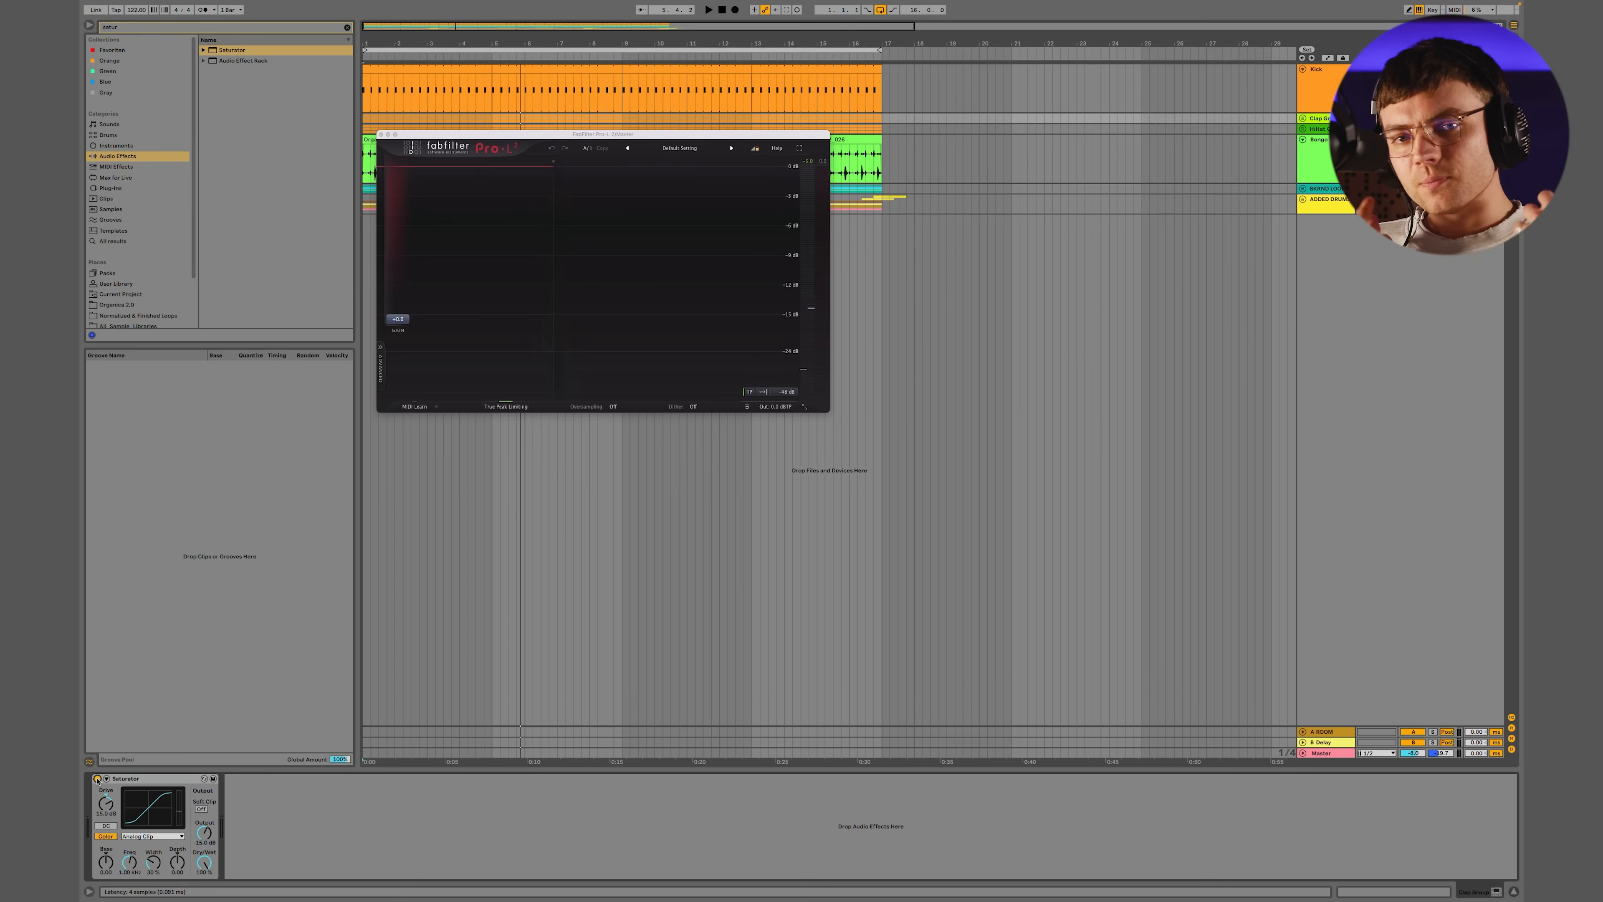
pyautogui.press('space')
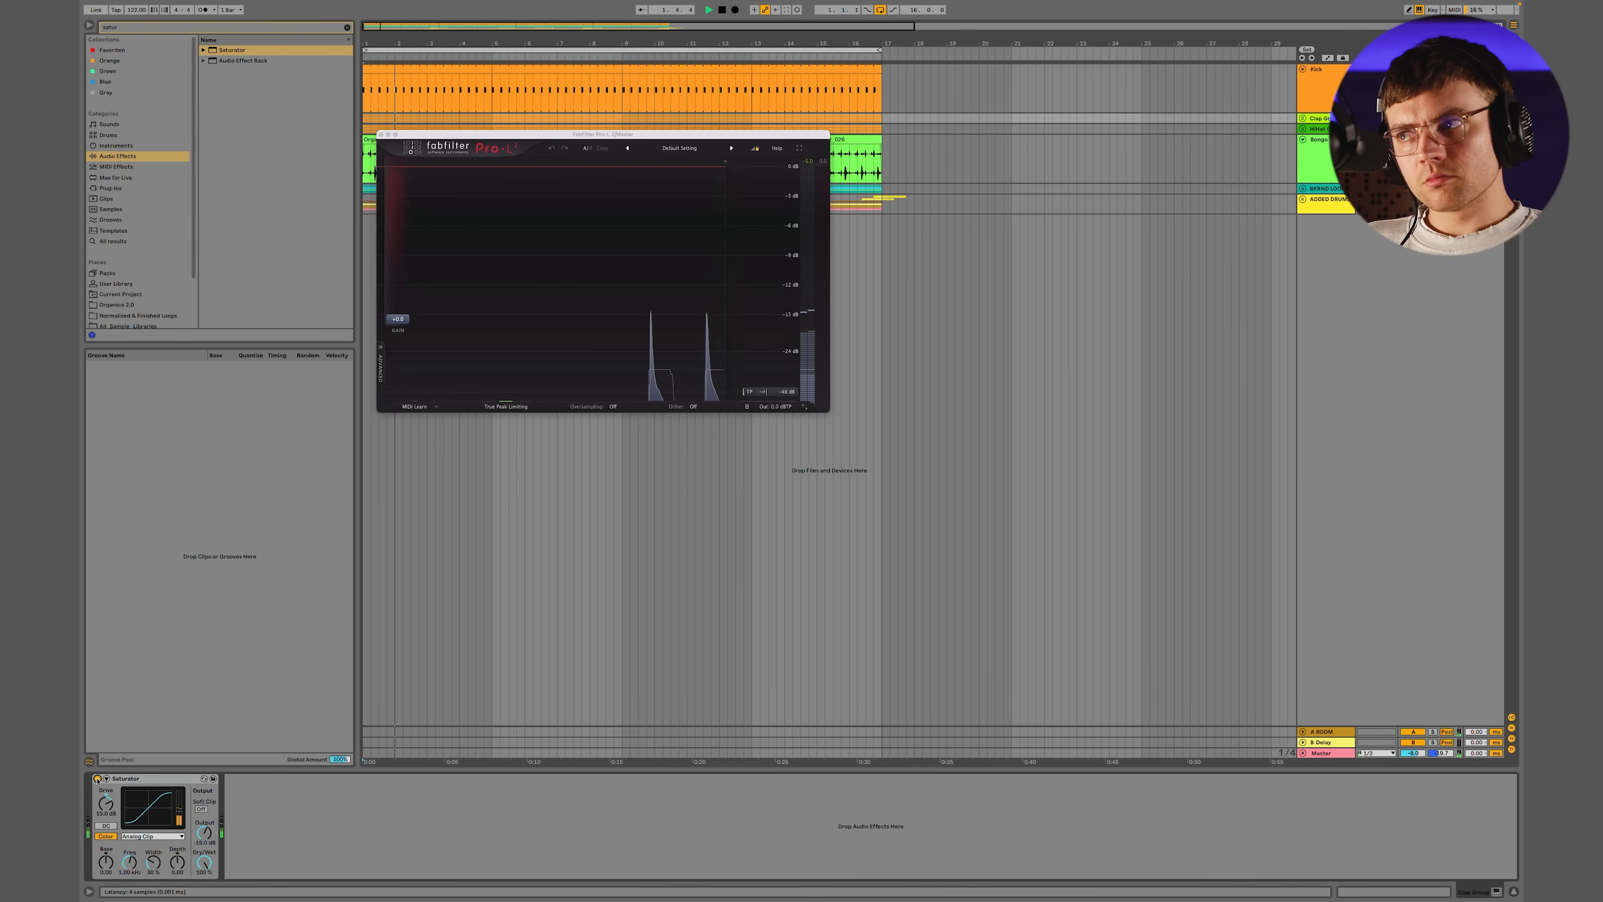
pyautogui.click(97, 778)
pyautogui.click(97, 778)
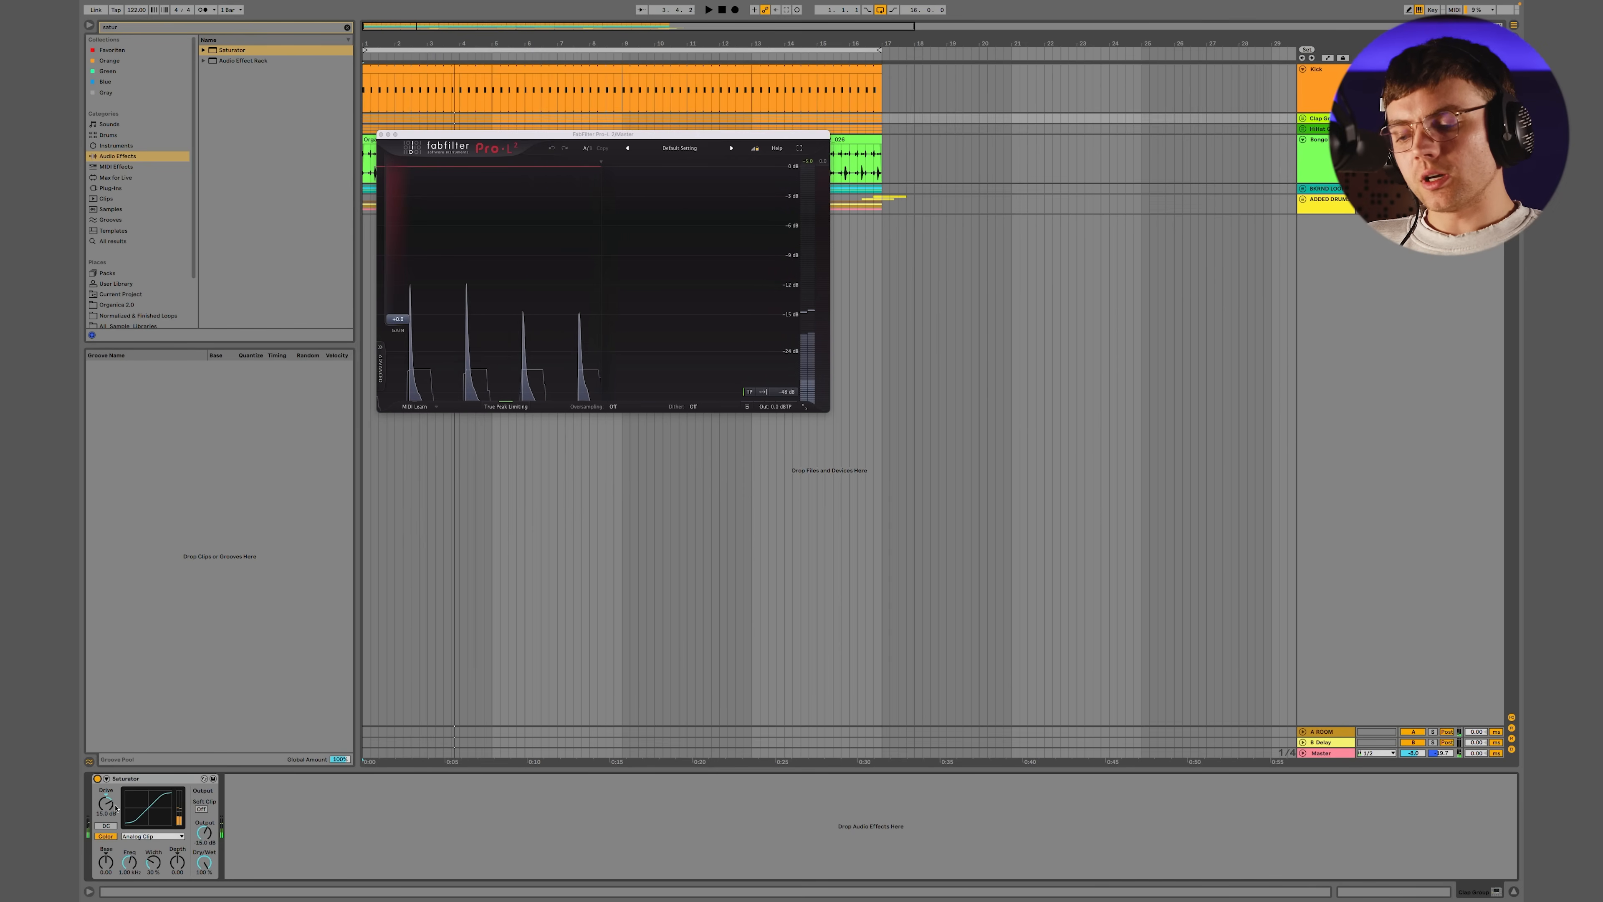
# Try the Clap Group Saturator with its Drive at 18 dB and its Output at -18 dB during playback
pyautogui.click(100, 810)
pyautogui.write('1')
pyautogui.press('Return')
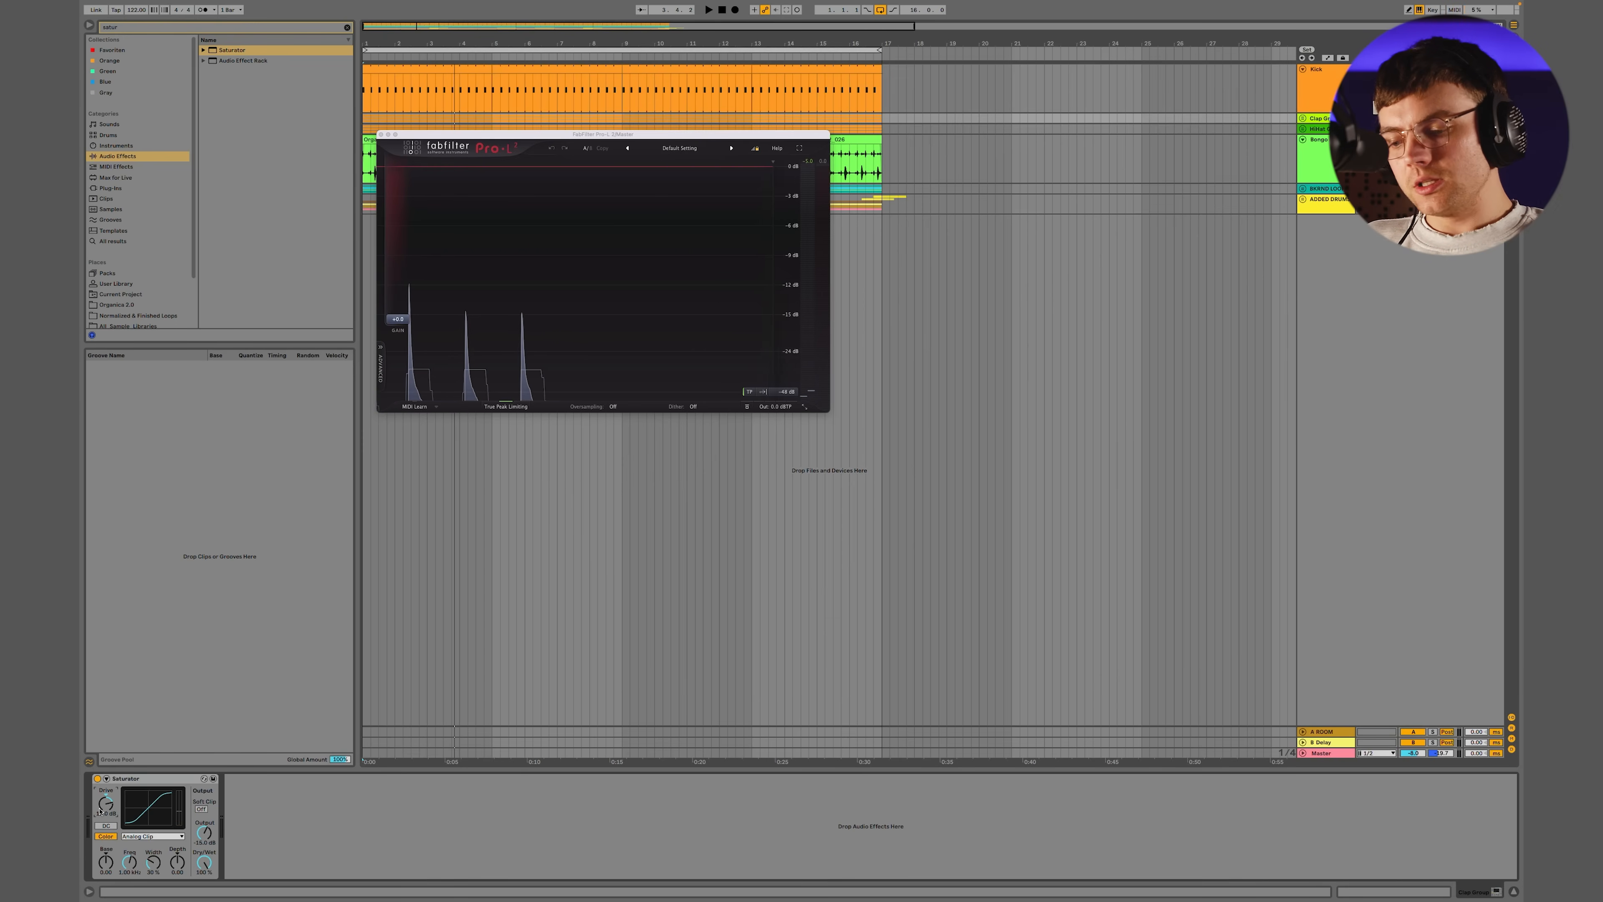
pyautogui.click(205, 843)
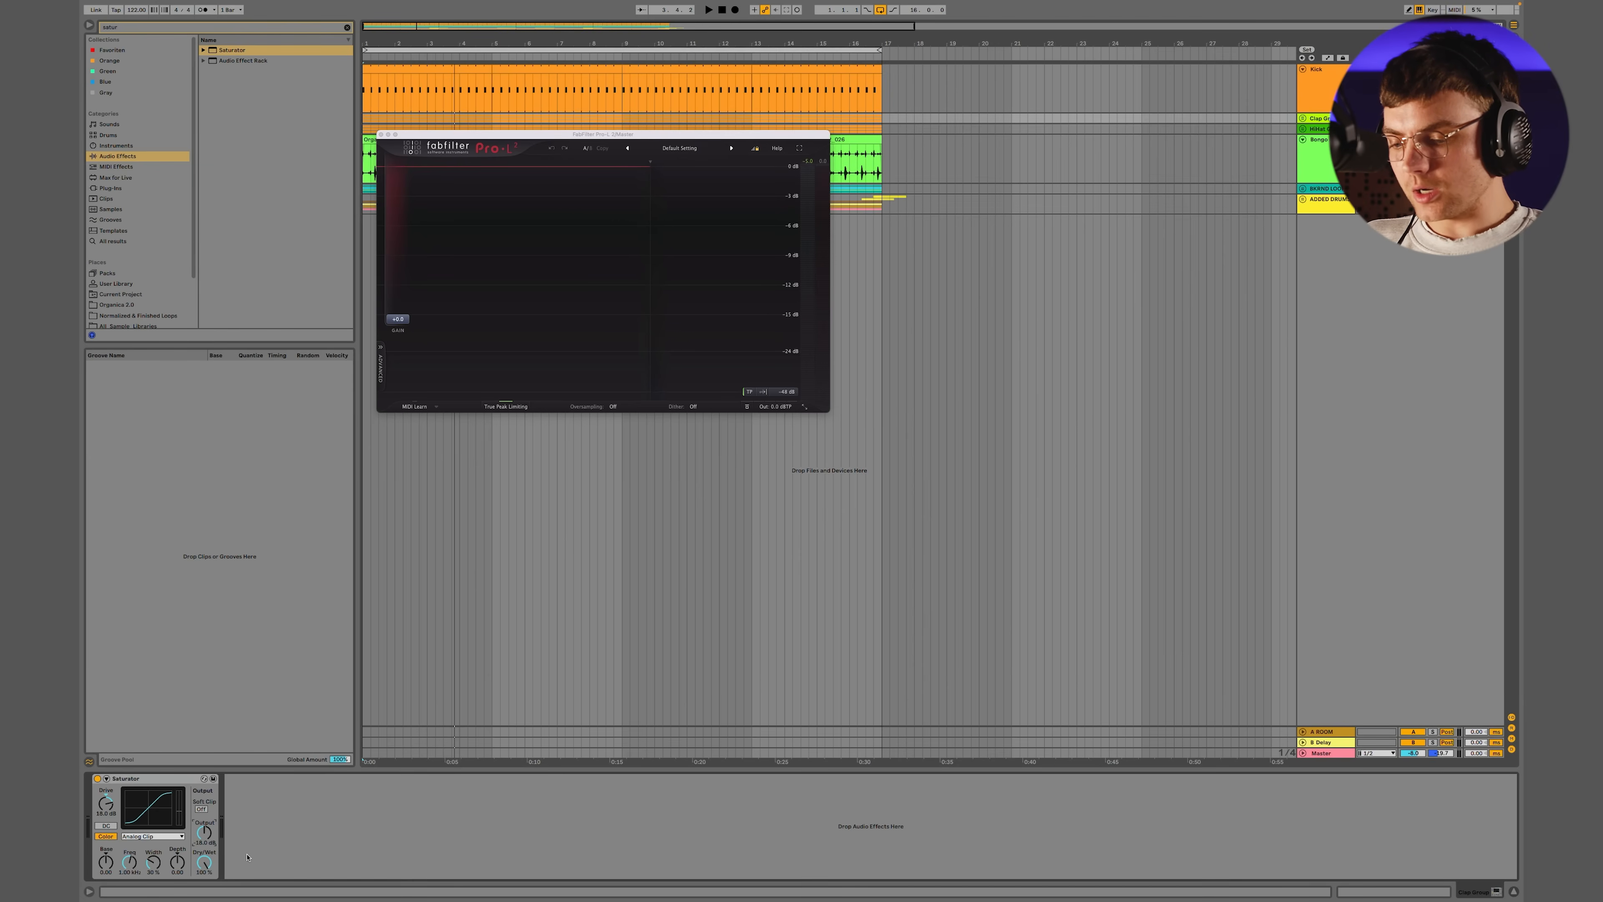
pyautogui.click(153, 779)
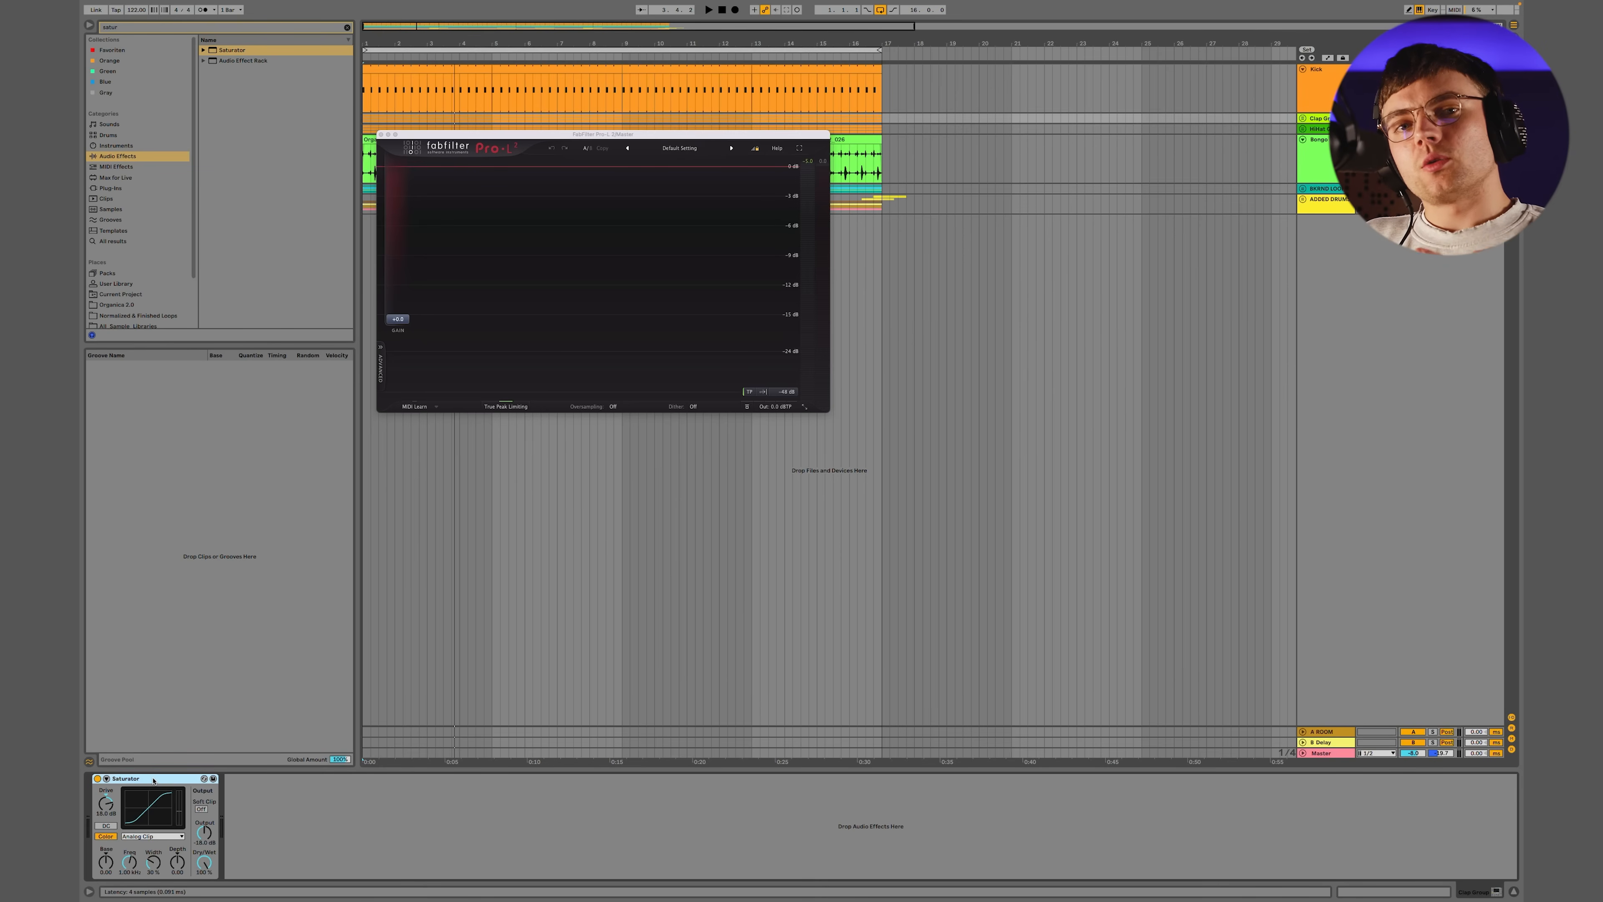
pyautogui.press('space')
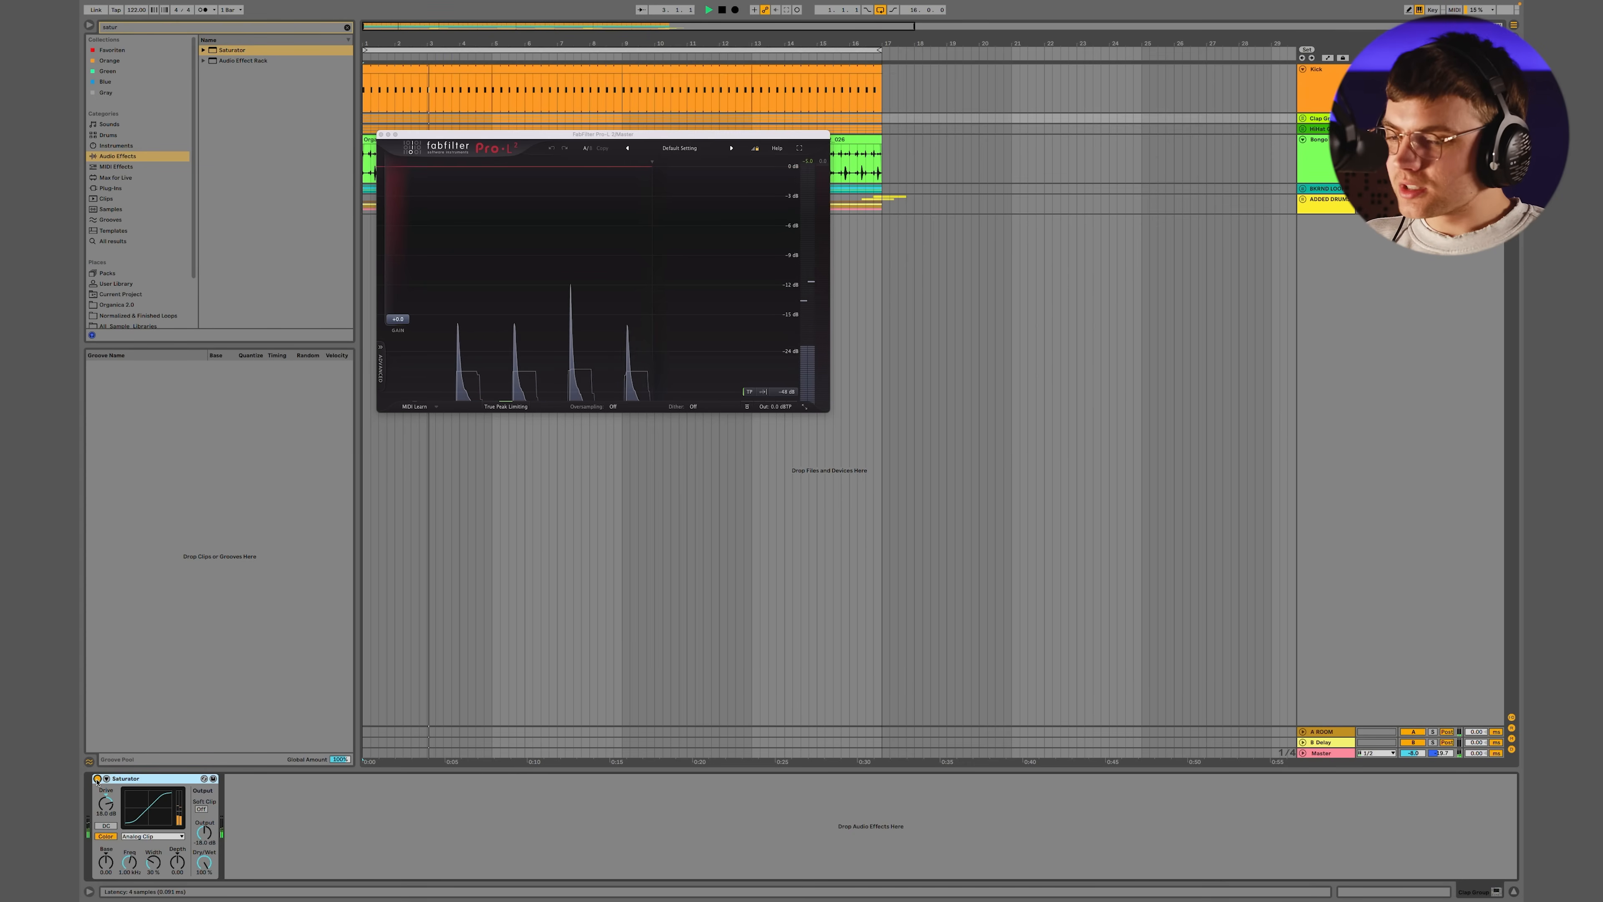
# Set the Clap Group Saturator's Drive to 15 dB and Output to -15 dB, checking the peaks with it bypassed and enabled
pyautogui.moveTo(114, 806); pyautogui.dragTo(113, 818)
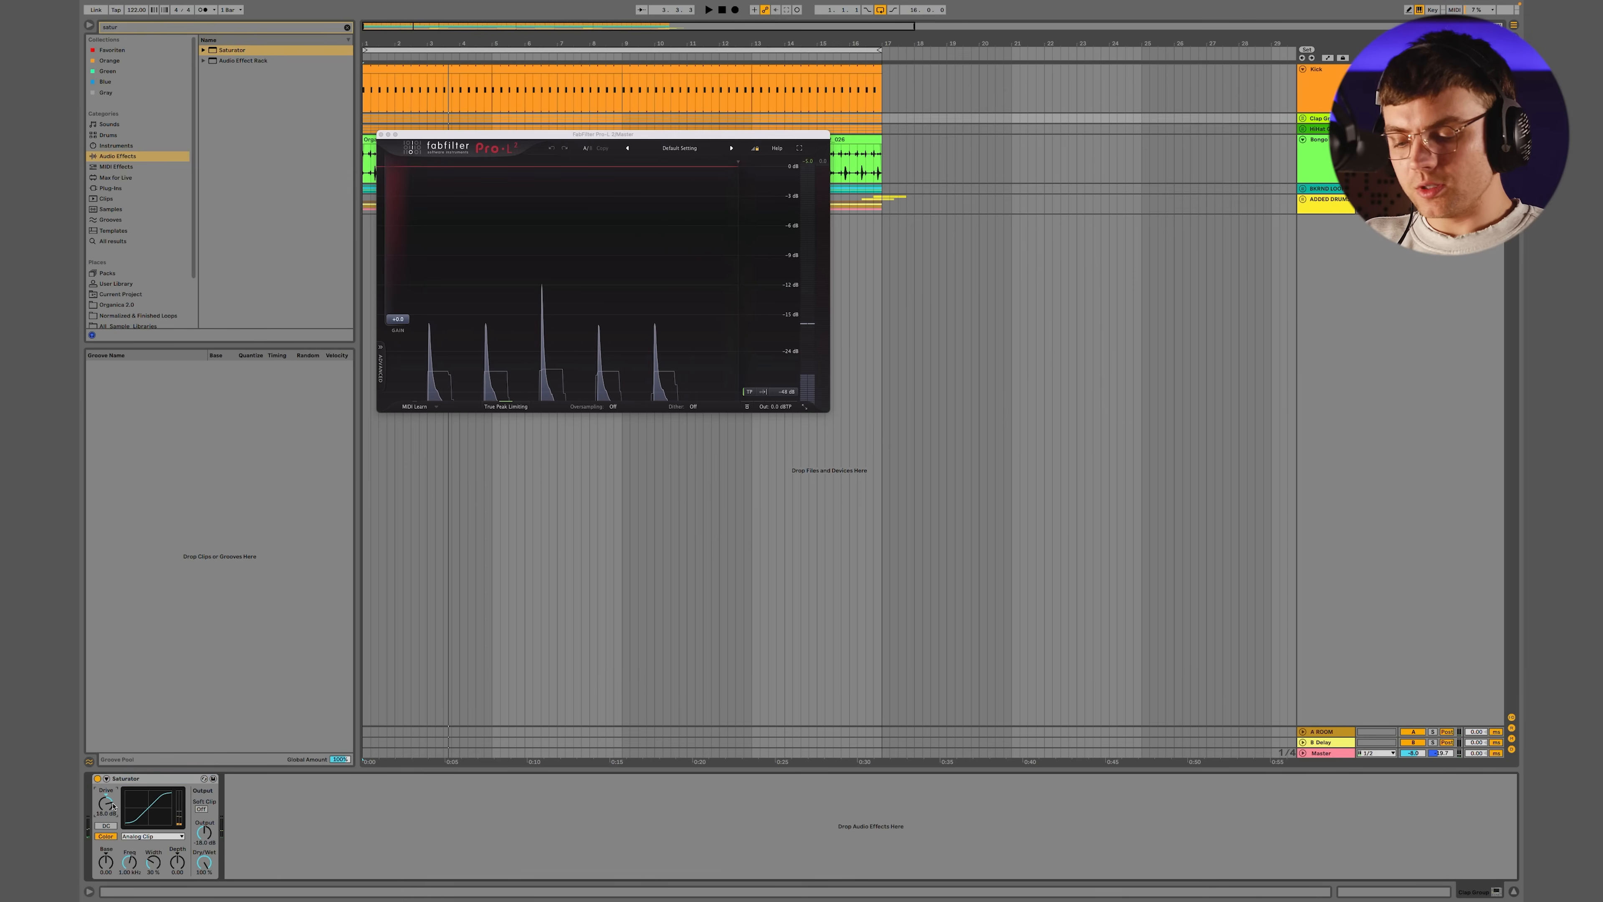
pyautogui.click(202, 837)
pyautogui.write('-15')
pyautogui.press('Return')
pyautogui.press('space')
pyautogui.click(97, 778)
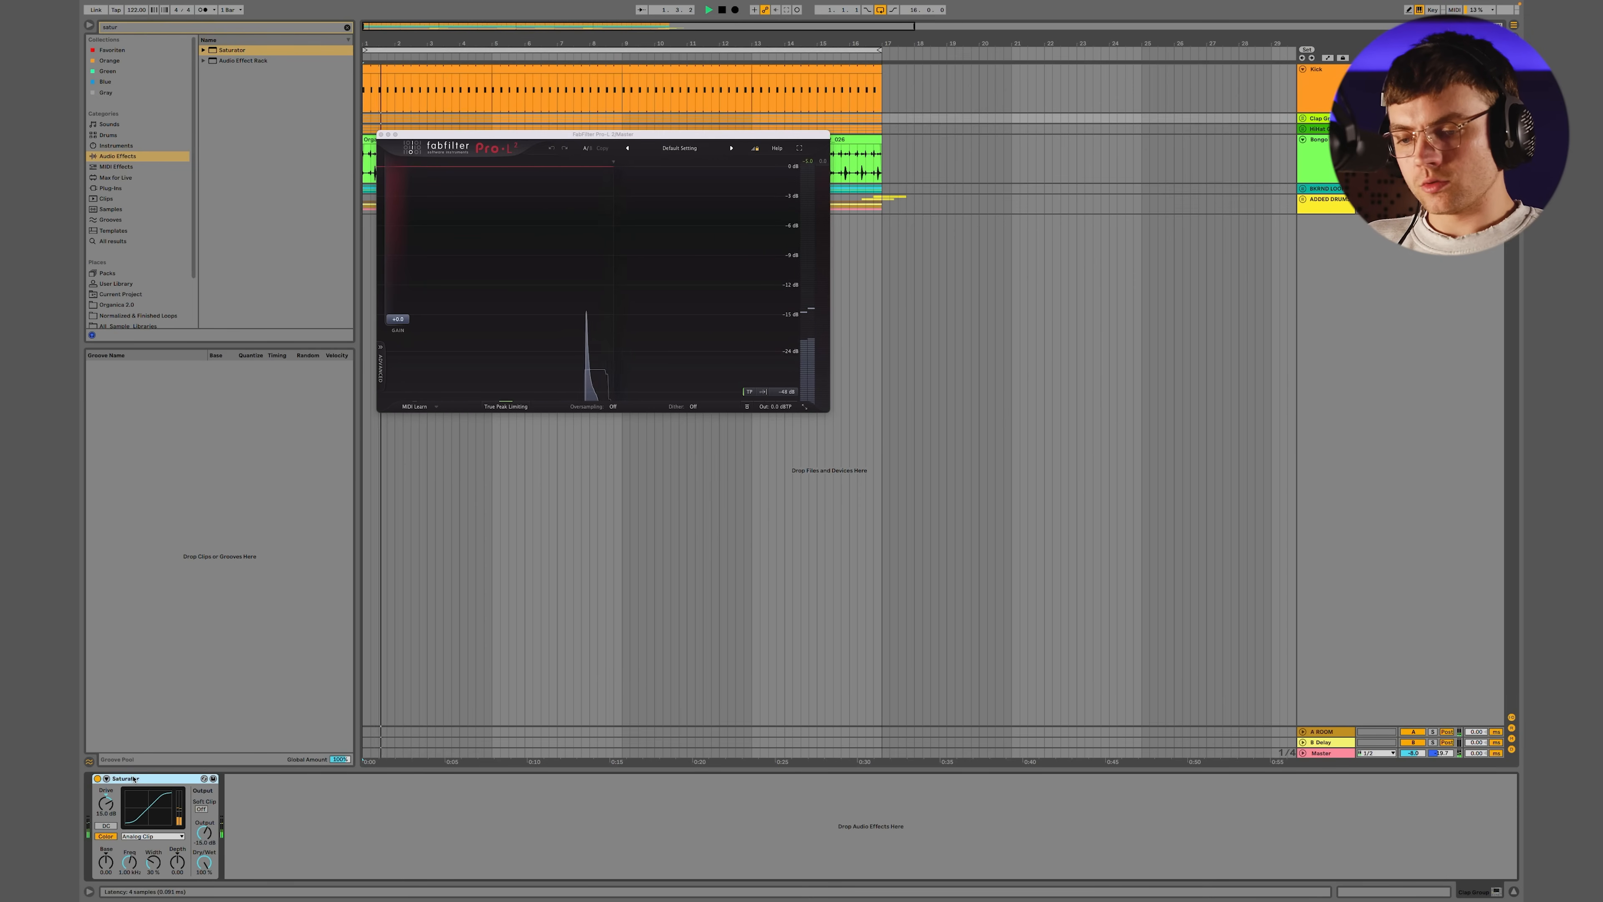
pyautogui.click(97, 779)
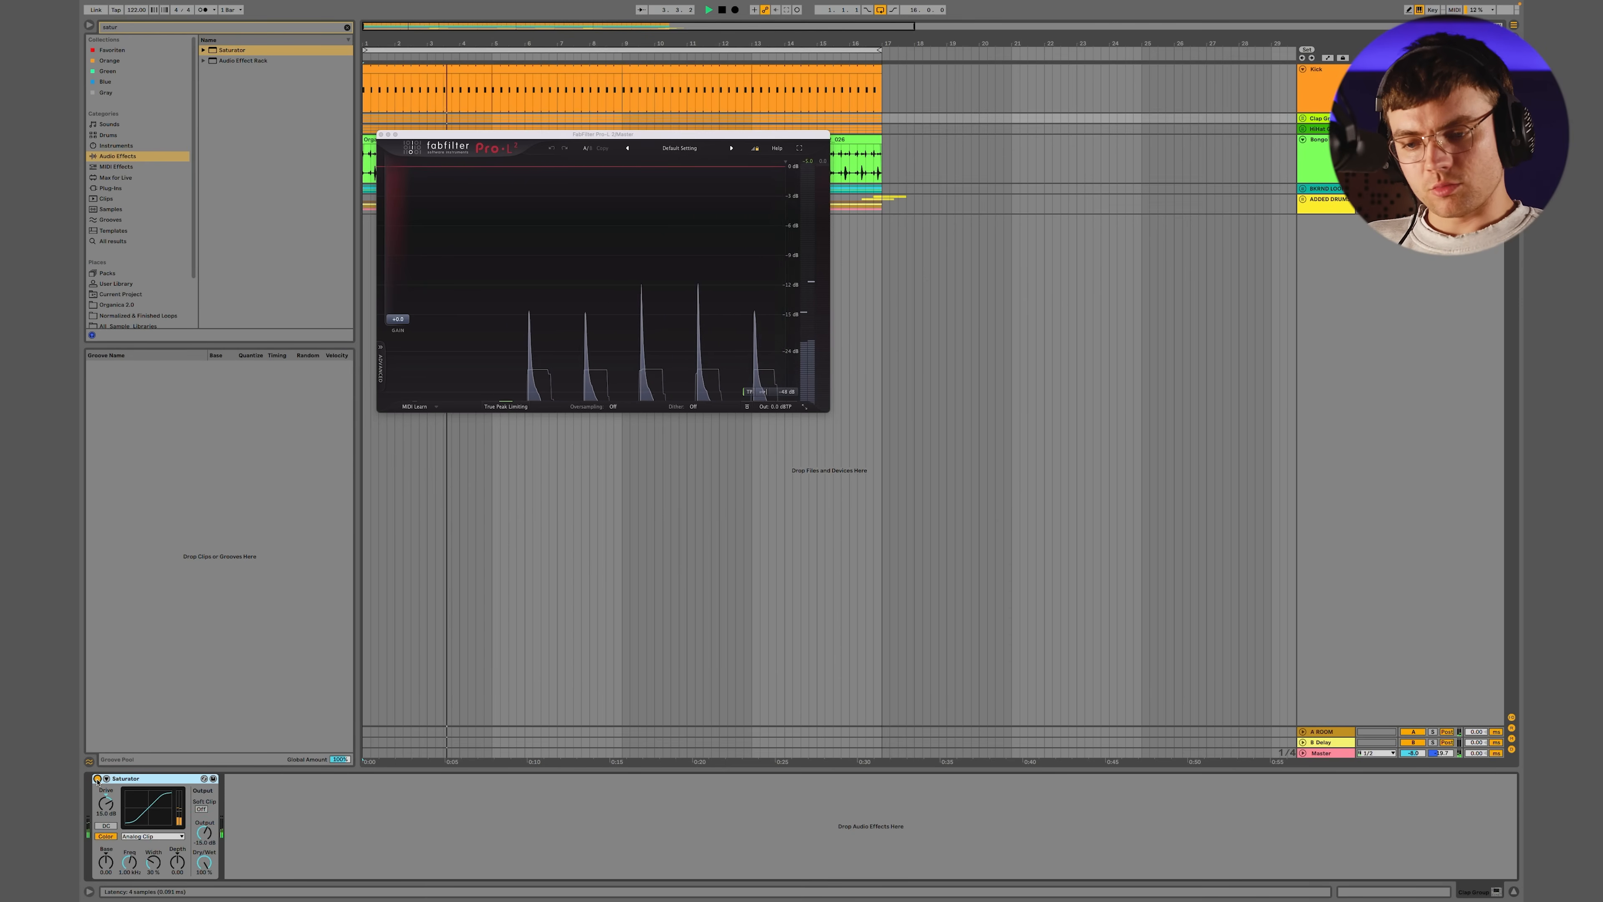
pyautogui.press('space')
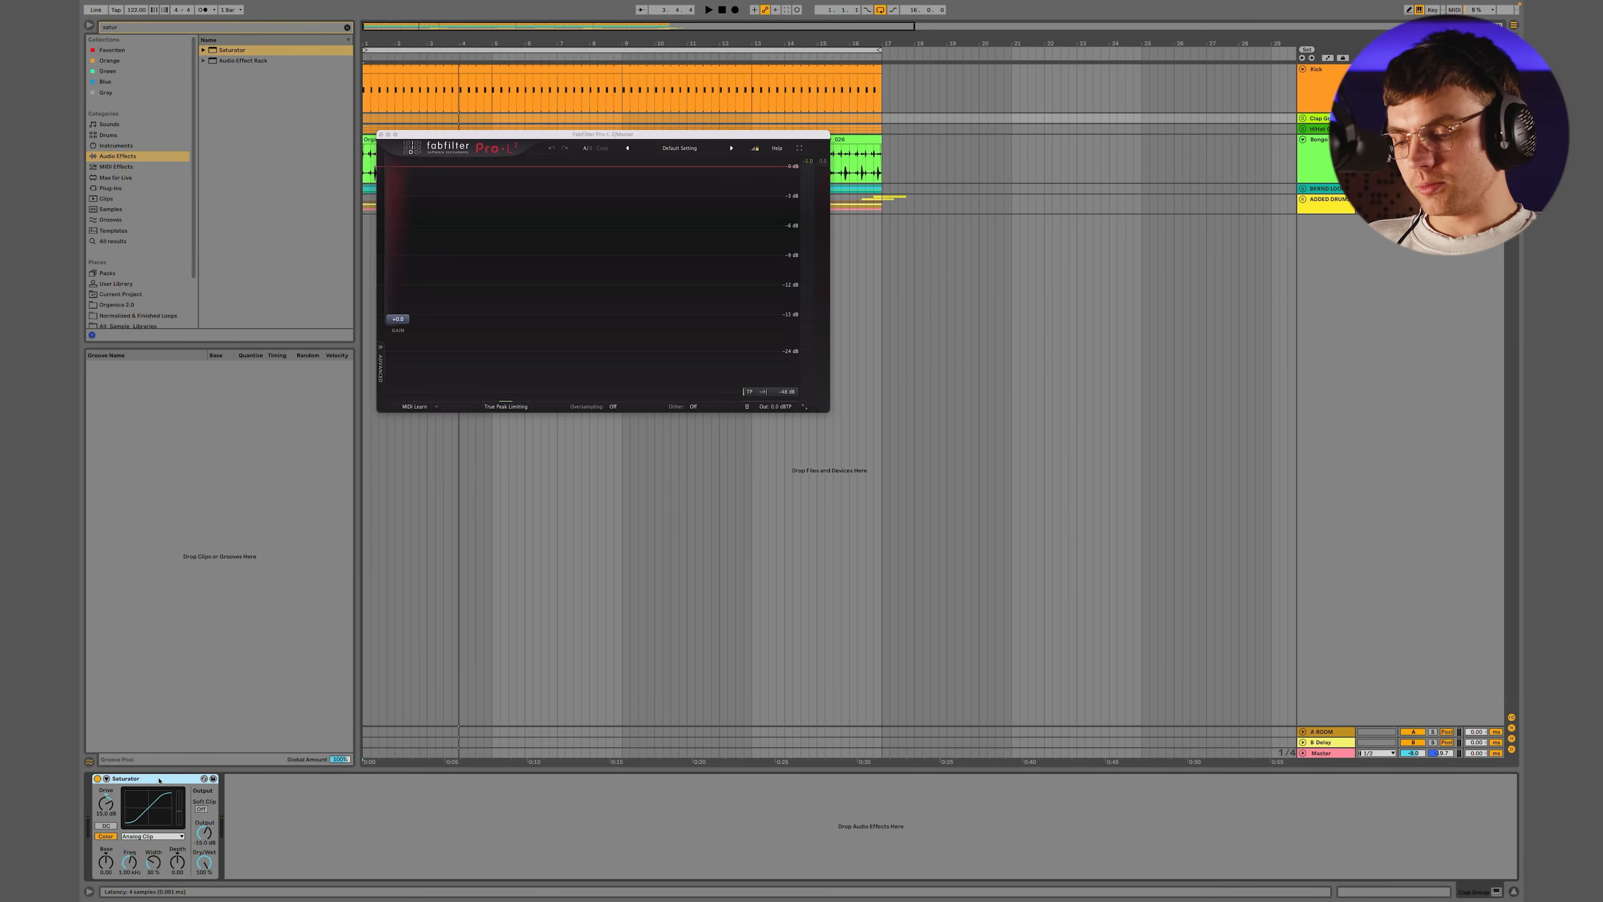
# Copy the Clap Group's Saturator onto the HiHat Group and compare playback with it bypassed and enabled
pyautogui.click(1326, 129)
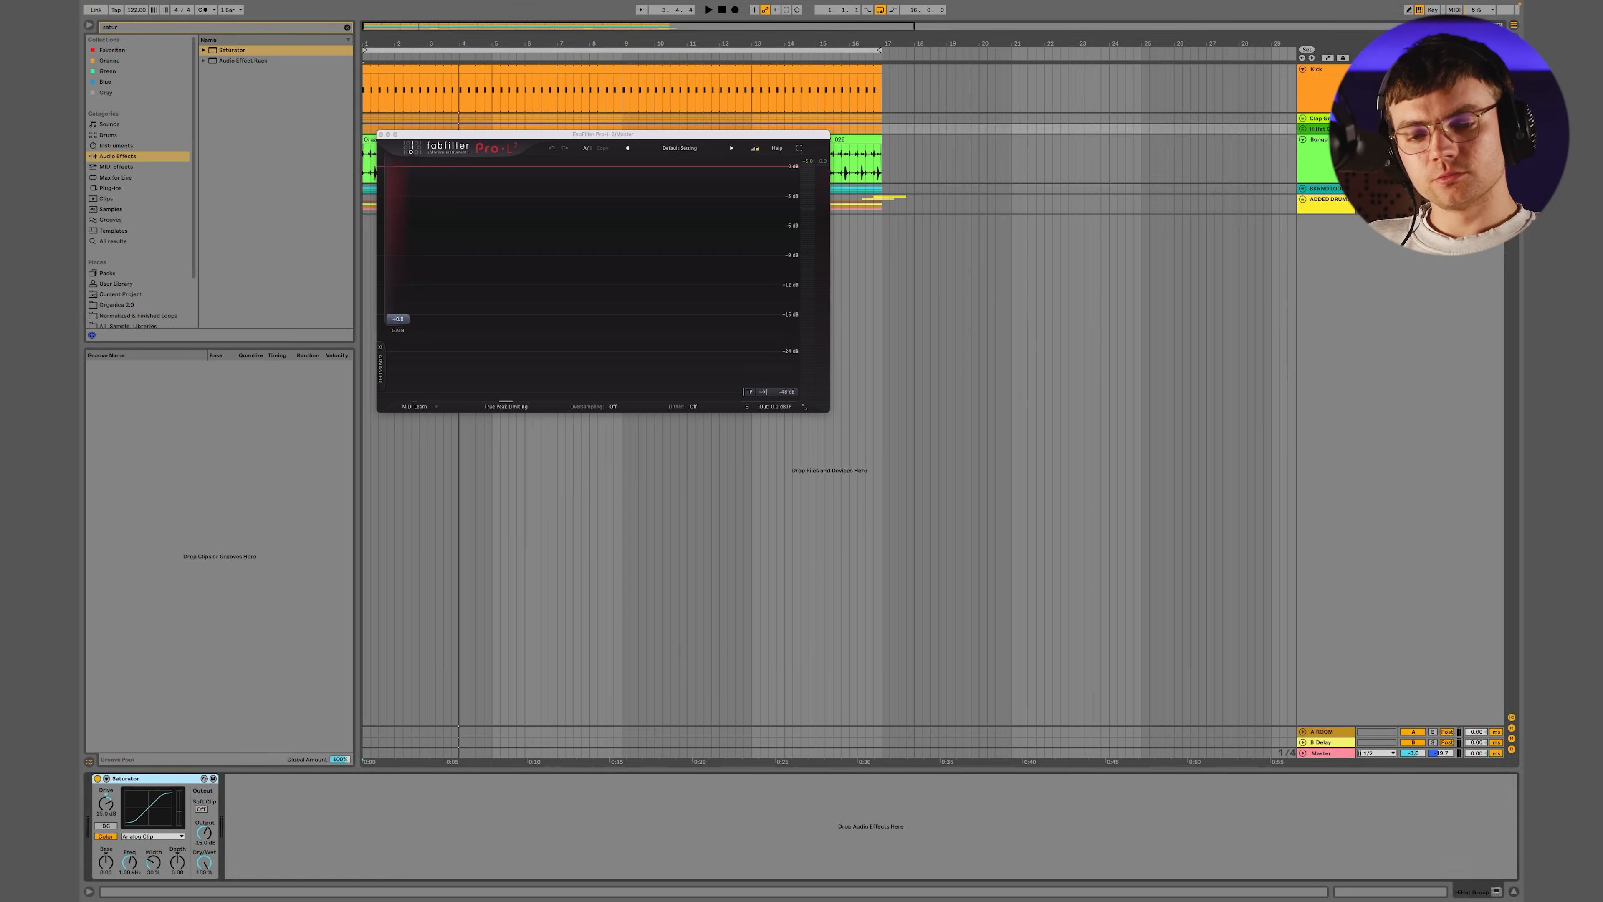
pyautogui.press('space')
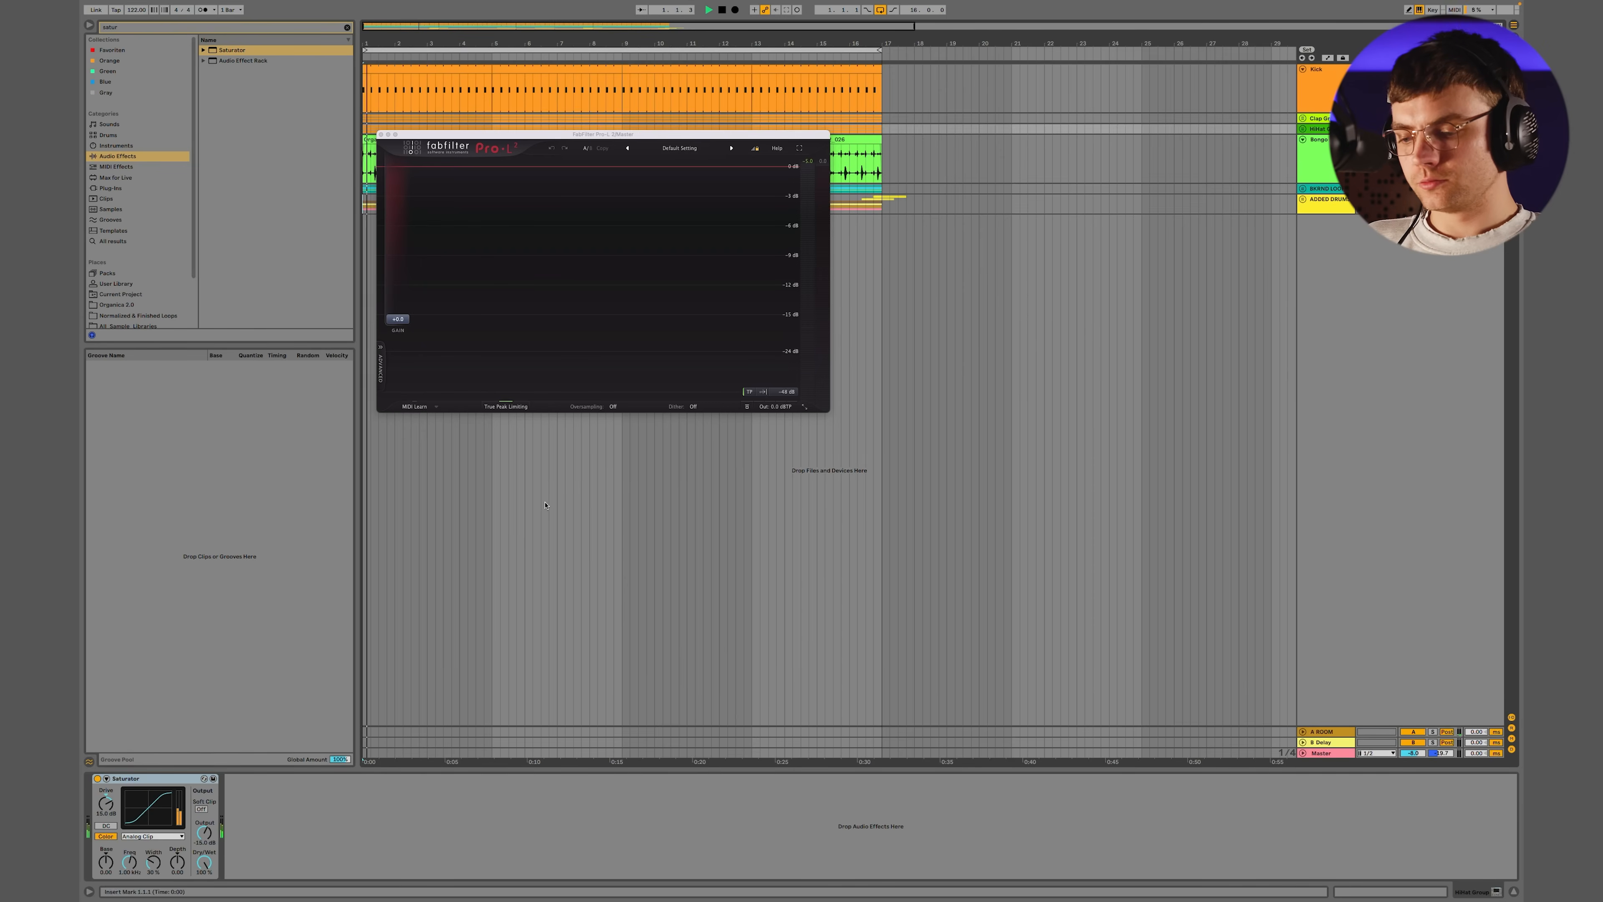
pyautogui.click(97, 780)
pyautogui.click(97, 780)
pyautogui.press('space')
# Set the HiHat Group Saturator's Drive to 20 dB and Output to -20 dB, and play the hi-hats
pyautogui.click(105, 807)
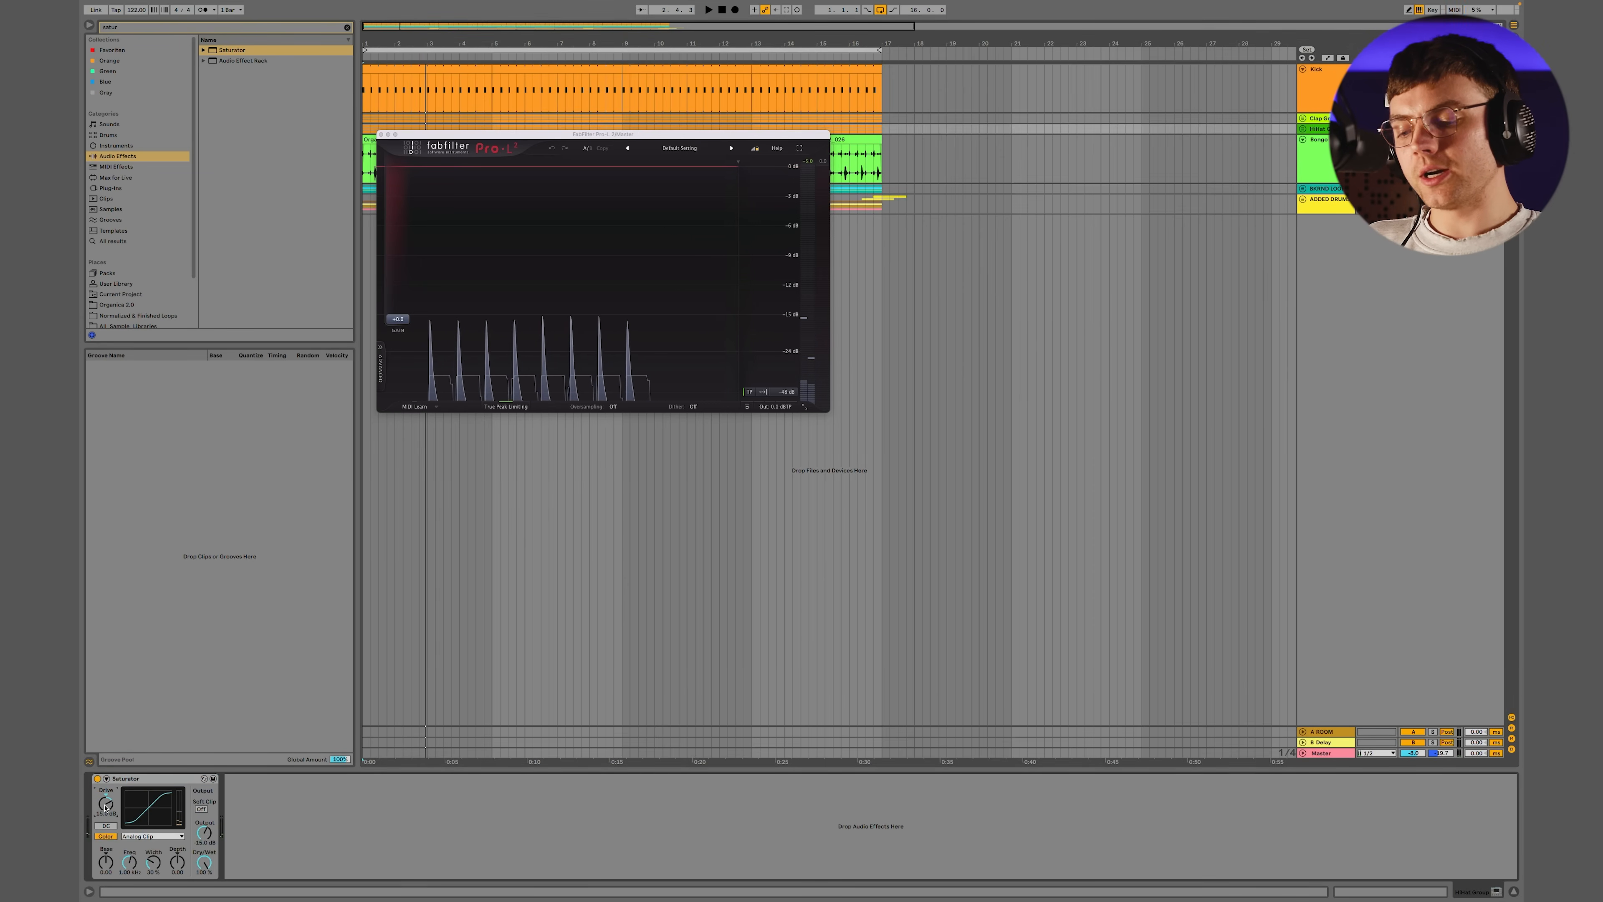
pyautogui.write('20')
pyautogui.press('Return')
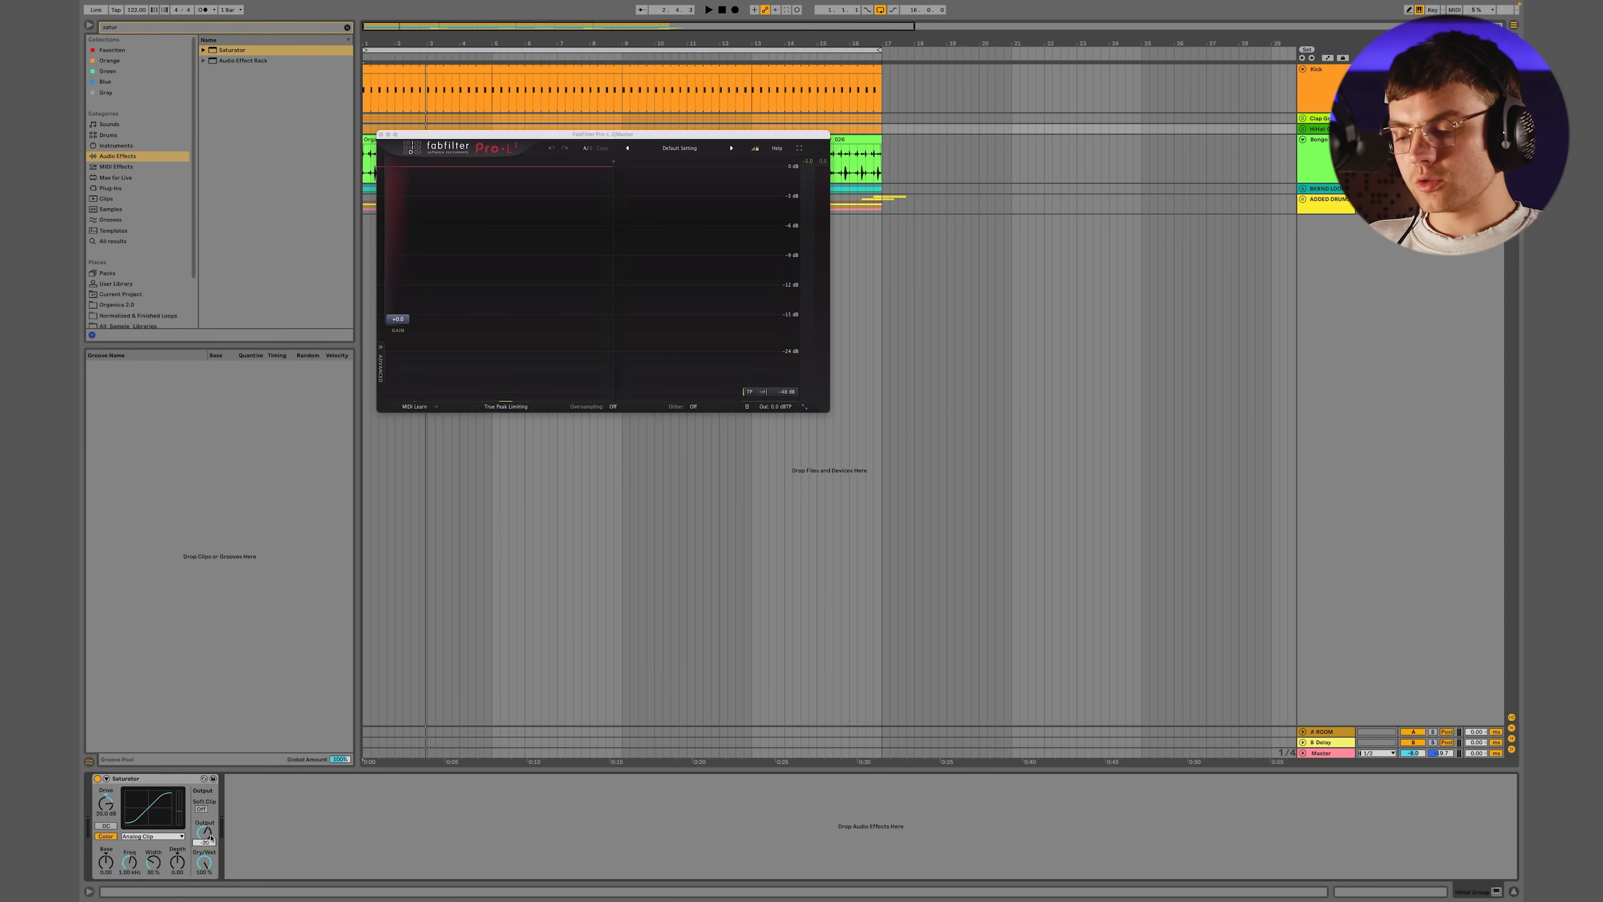
pyautogui.click(122, 780)
pyautogui.press('space')
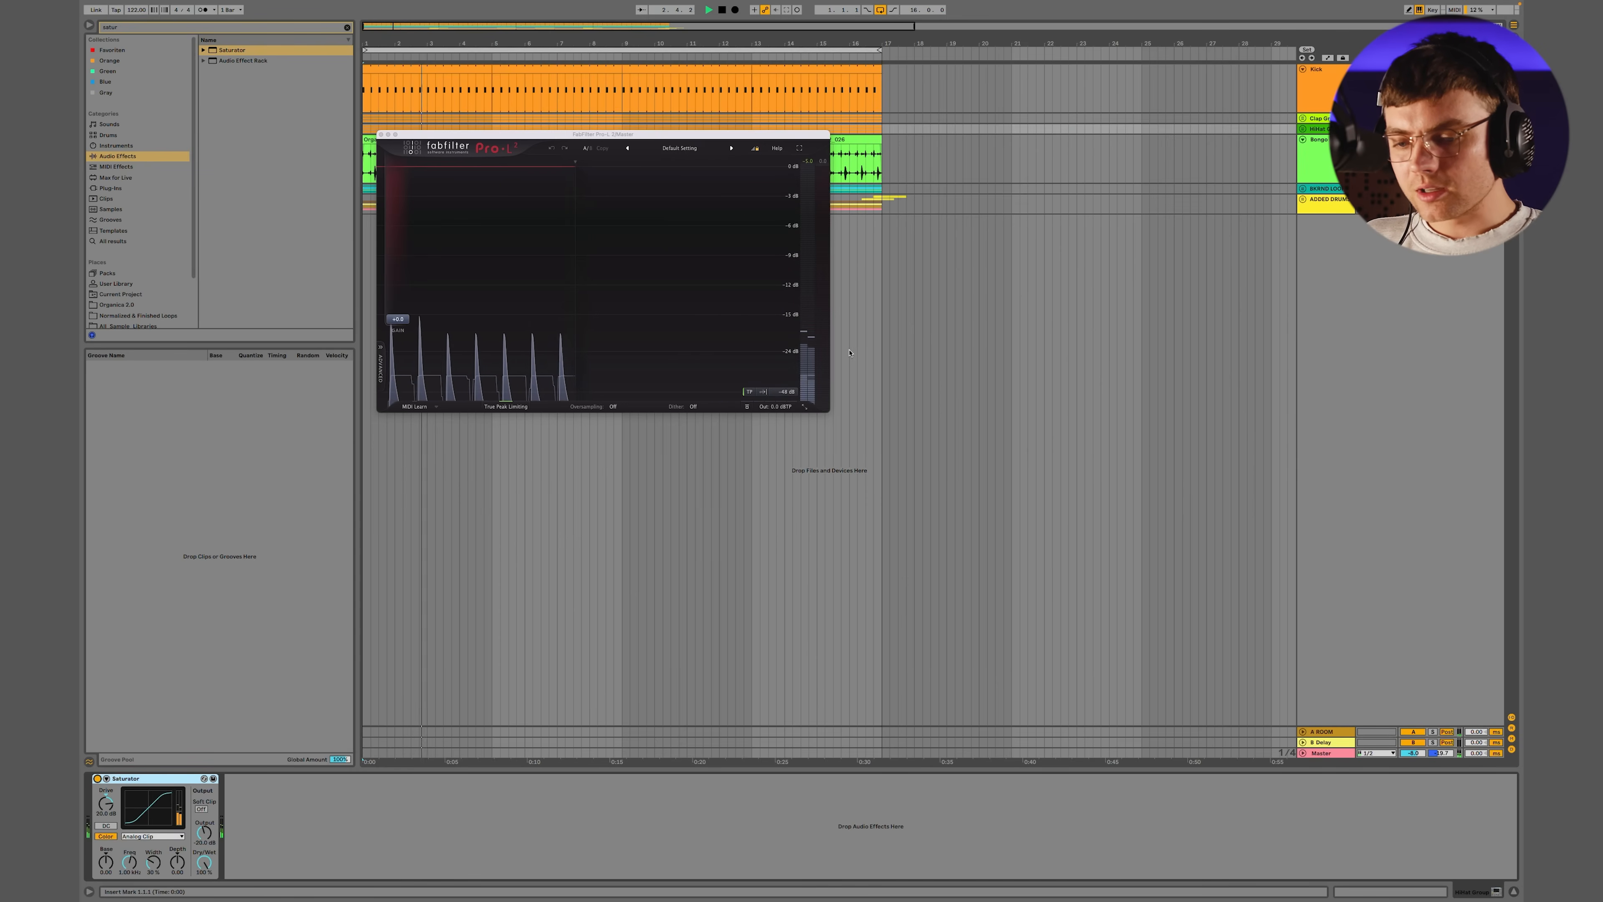
# Set the Pro-L 2 window size to Large and compare the hi-hat peaks with the Saturator bypassed and enabled
pyautogui.click(804, 407)
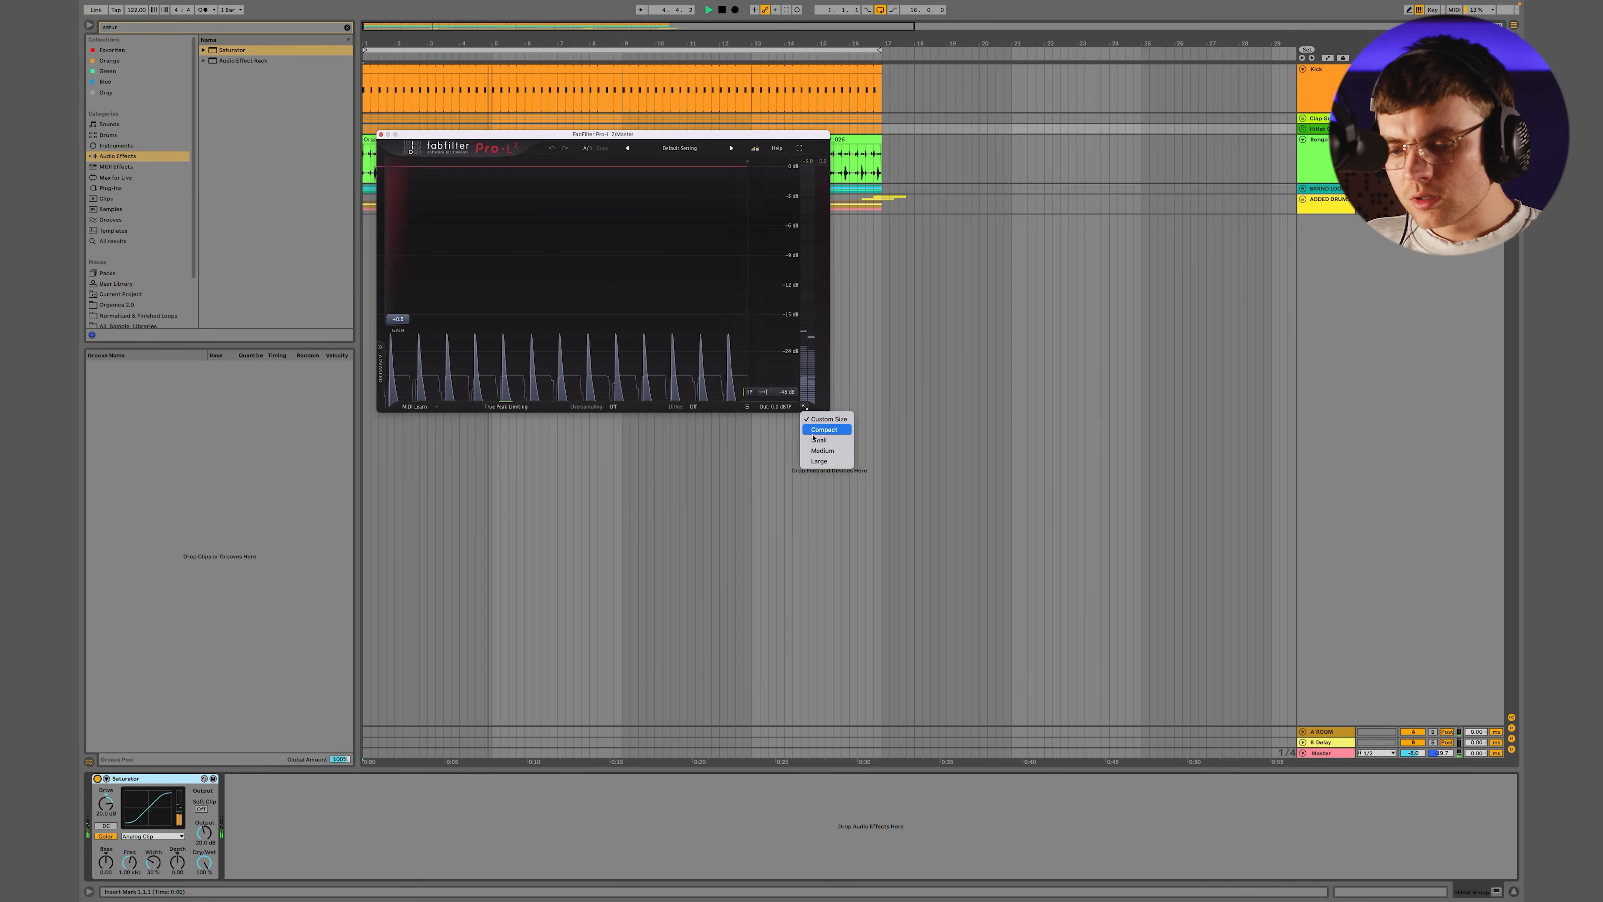
pyautogui.click(822, 450)
pyautogui.click(805, 405)
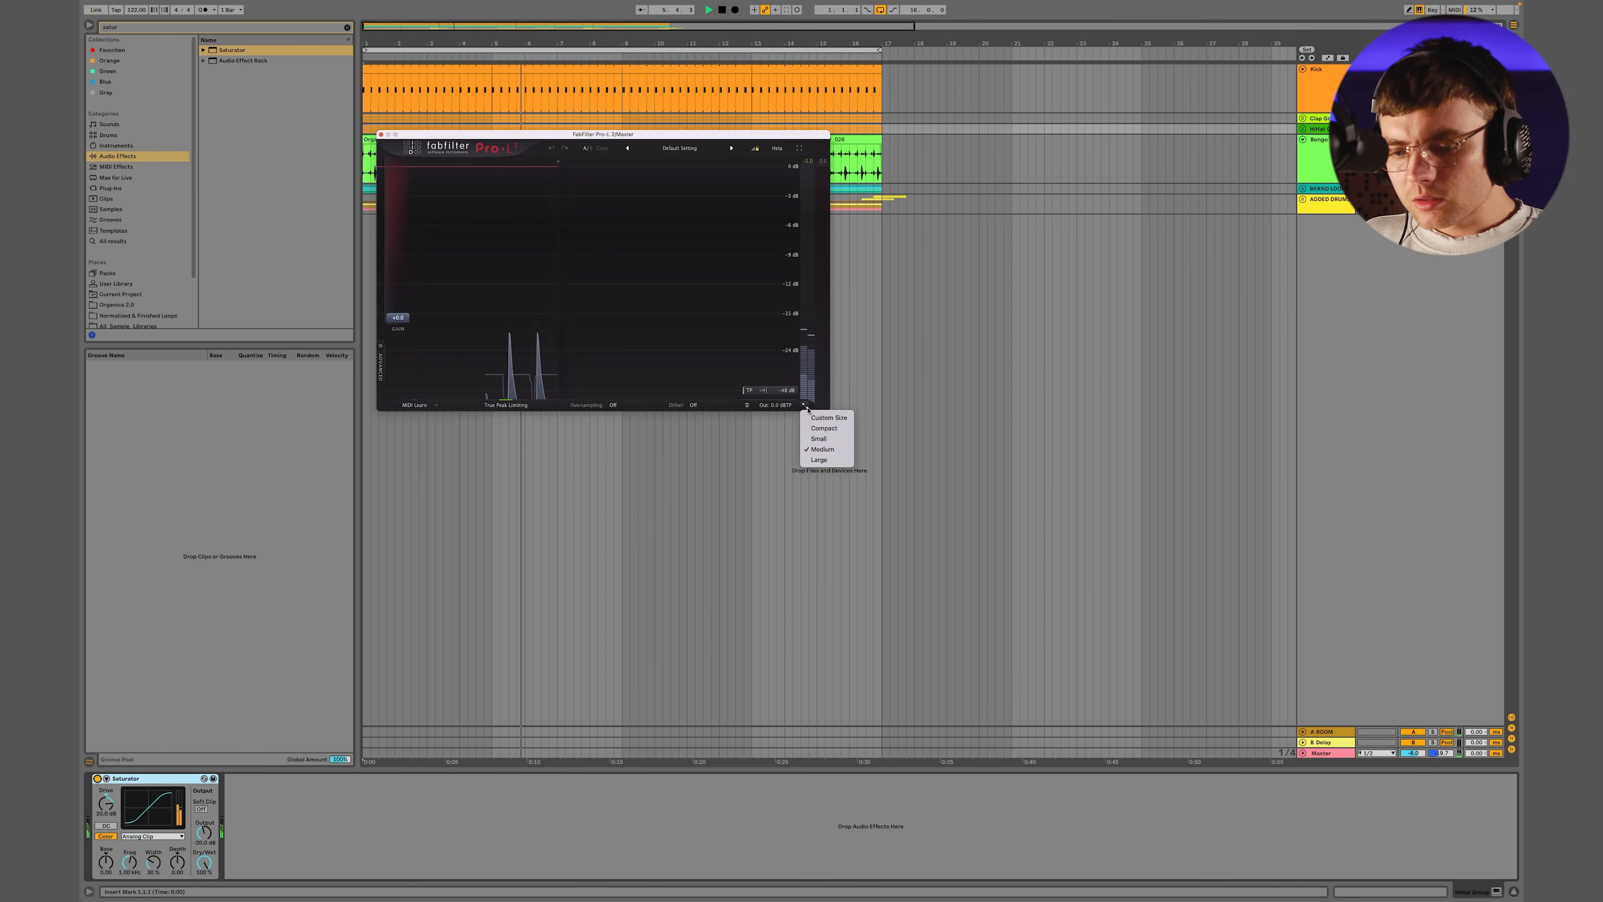
pyautogui.click(819, 460)
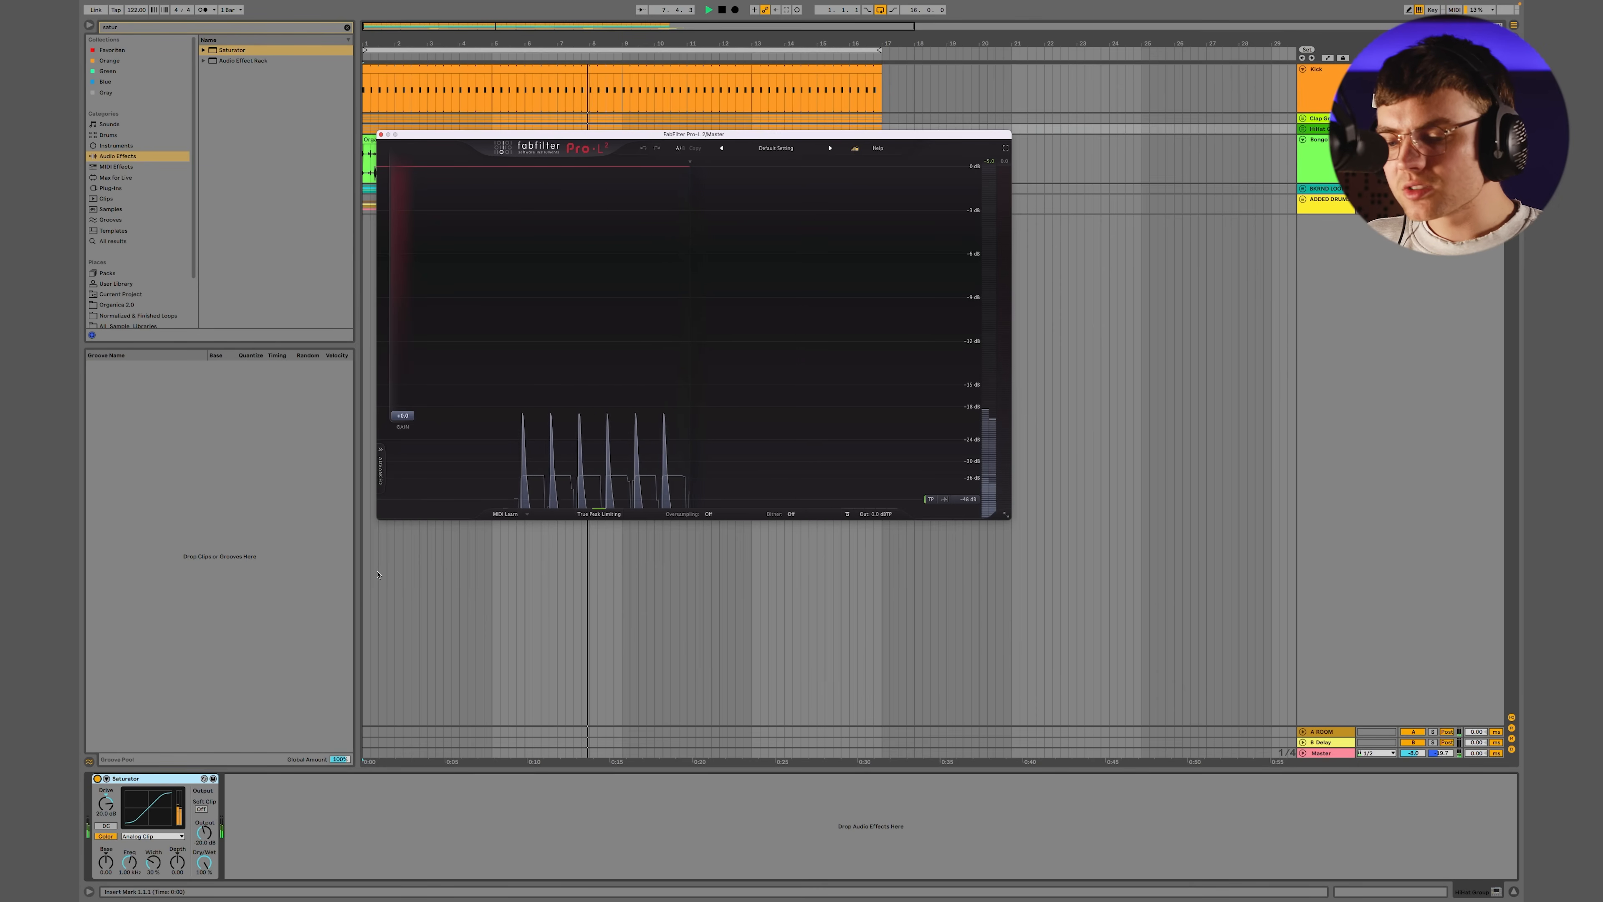
pyautogui.click(97, 779)
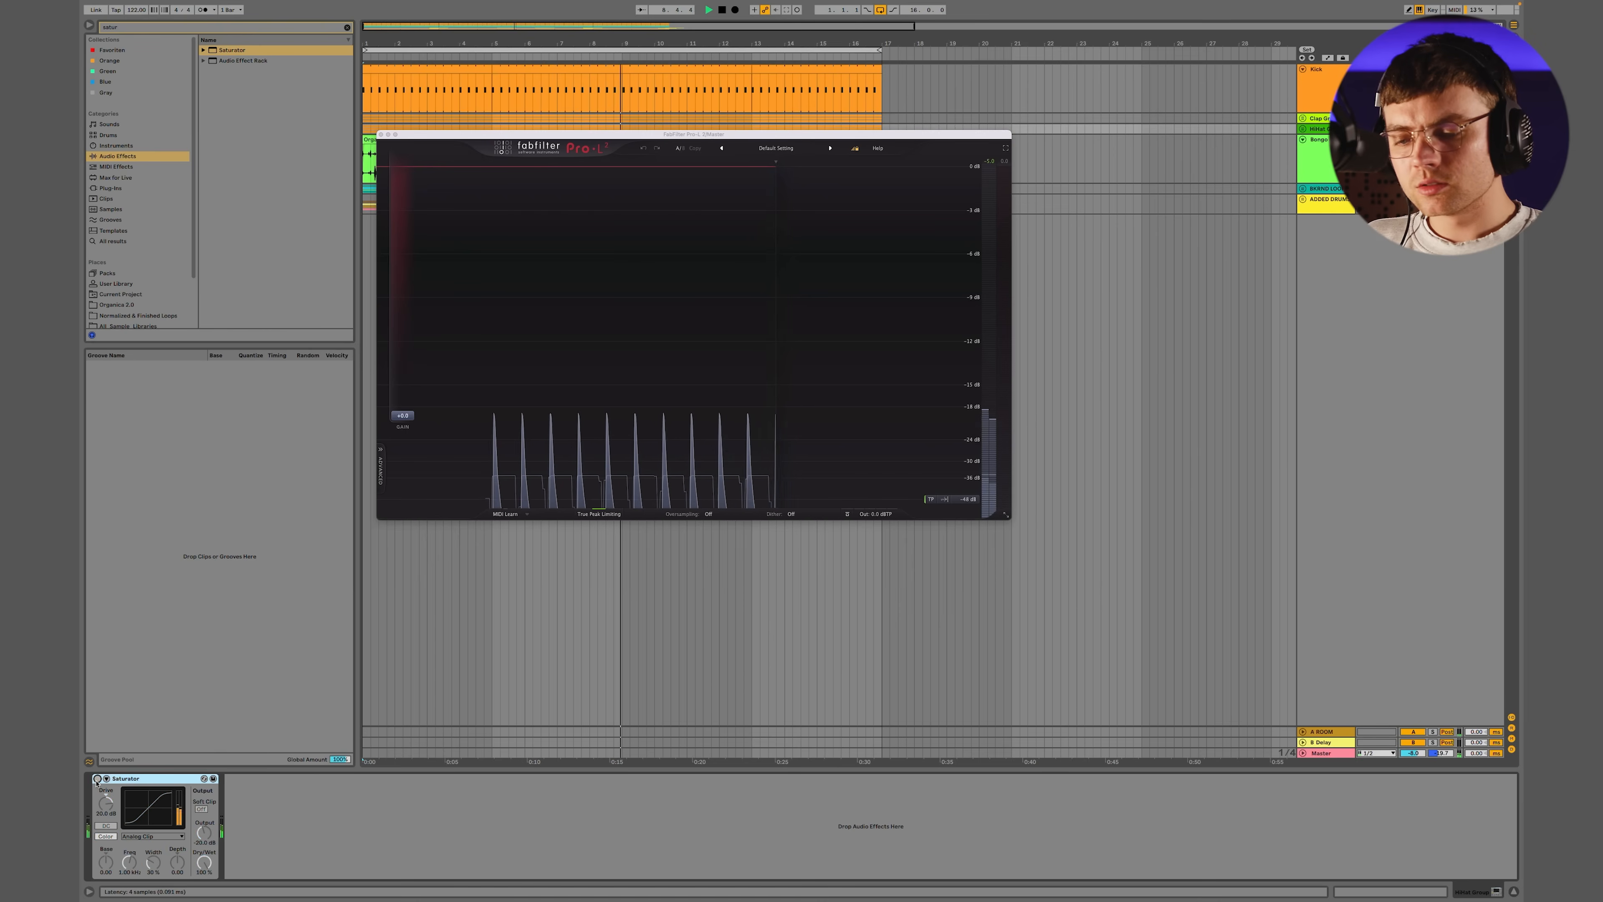
pyautogui.click(97, 779)
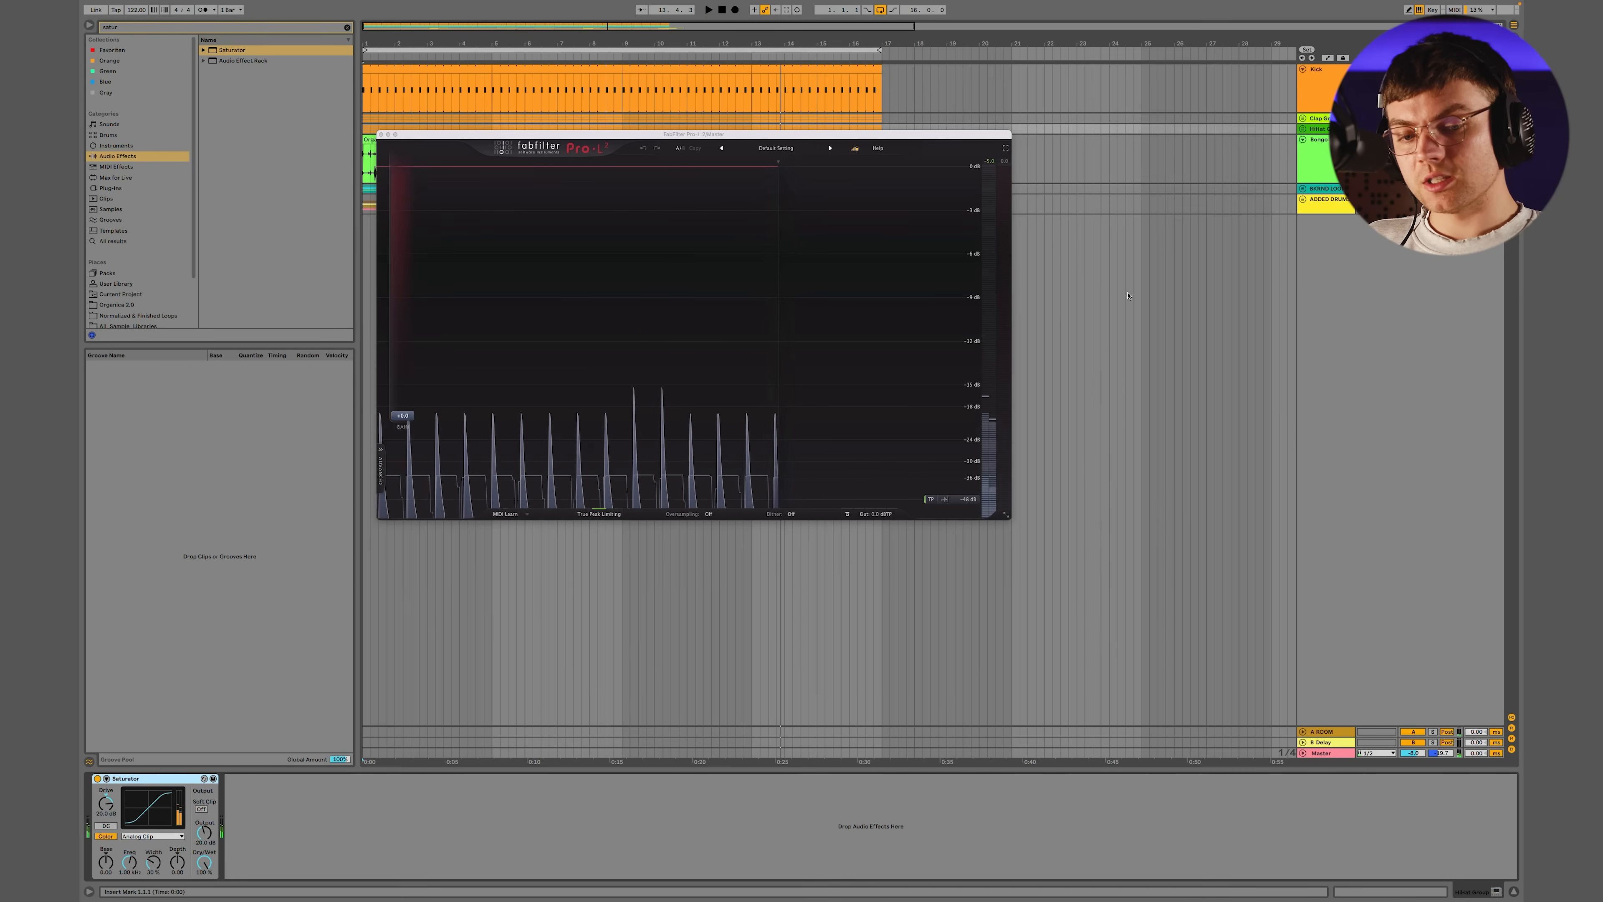
# Add Saturator to the ADDED DRUMS group during playback and set its Drive to 25 dB
pyautogui.click(1336, 207)
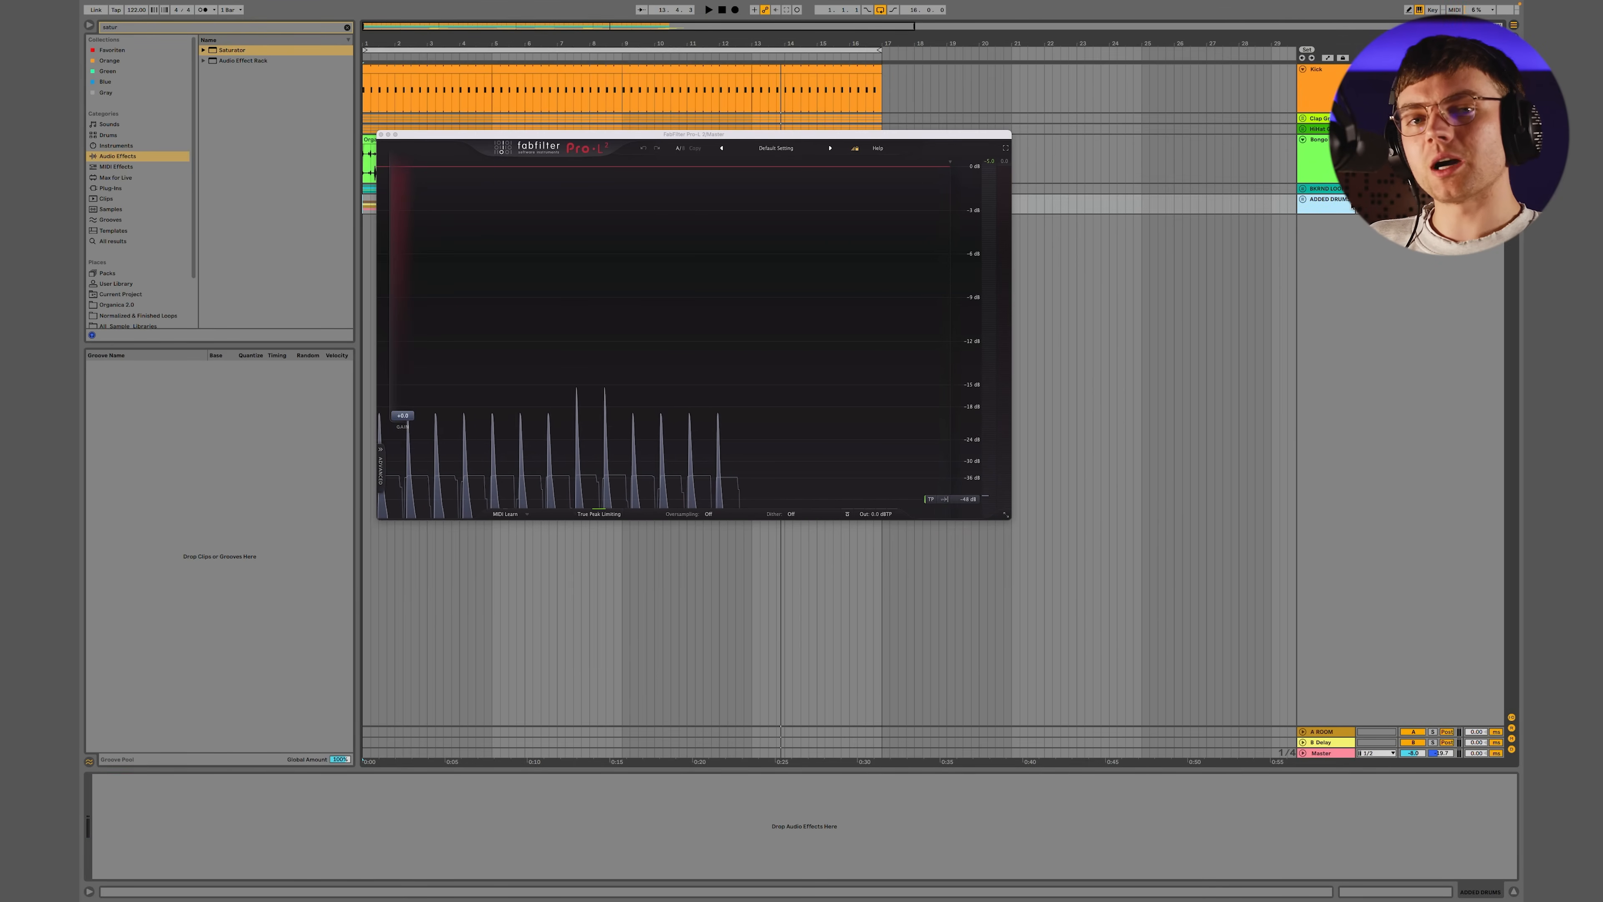
pyautogui.press('space')
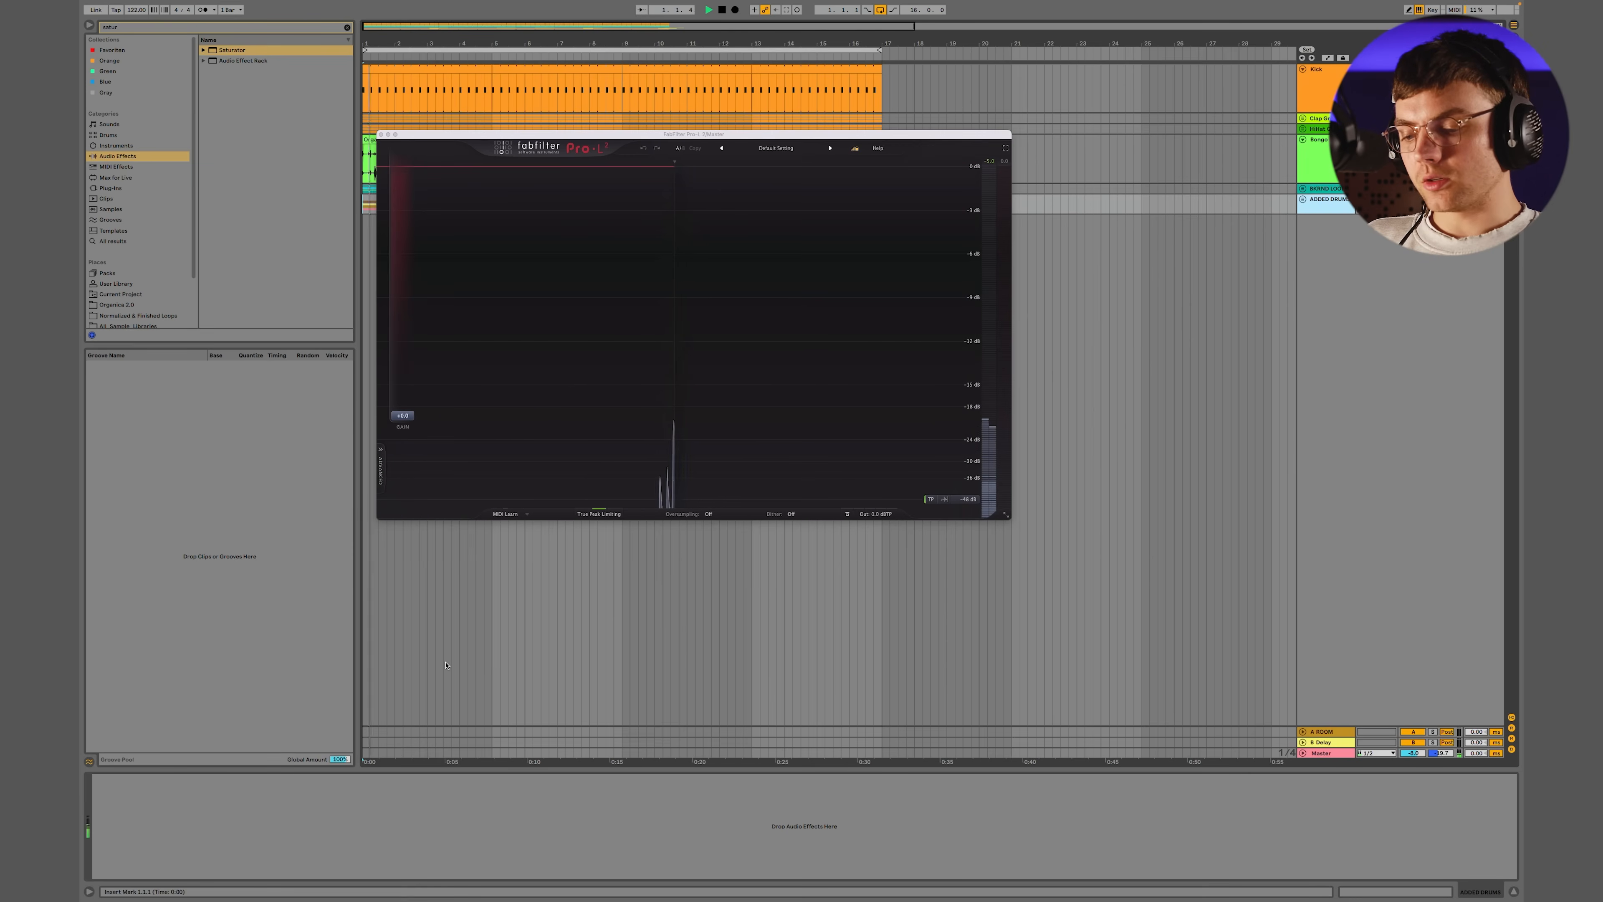
pyautogui.moveTo(231, 50); pyautogui.dragTo(242, 796)
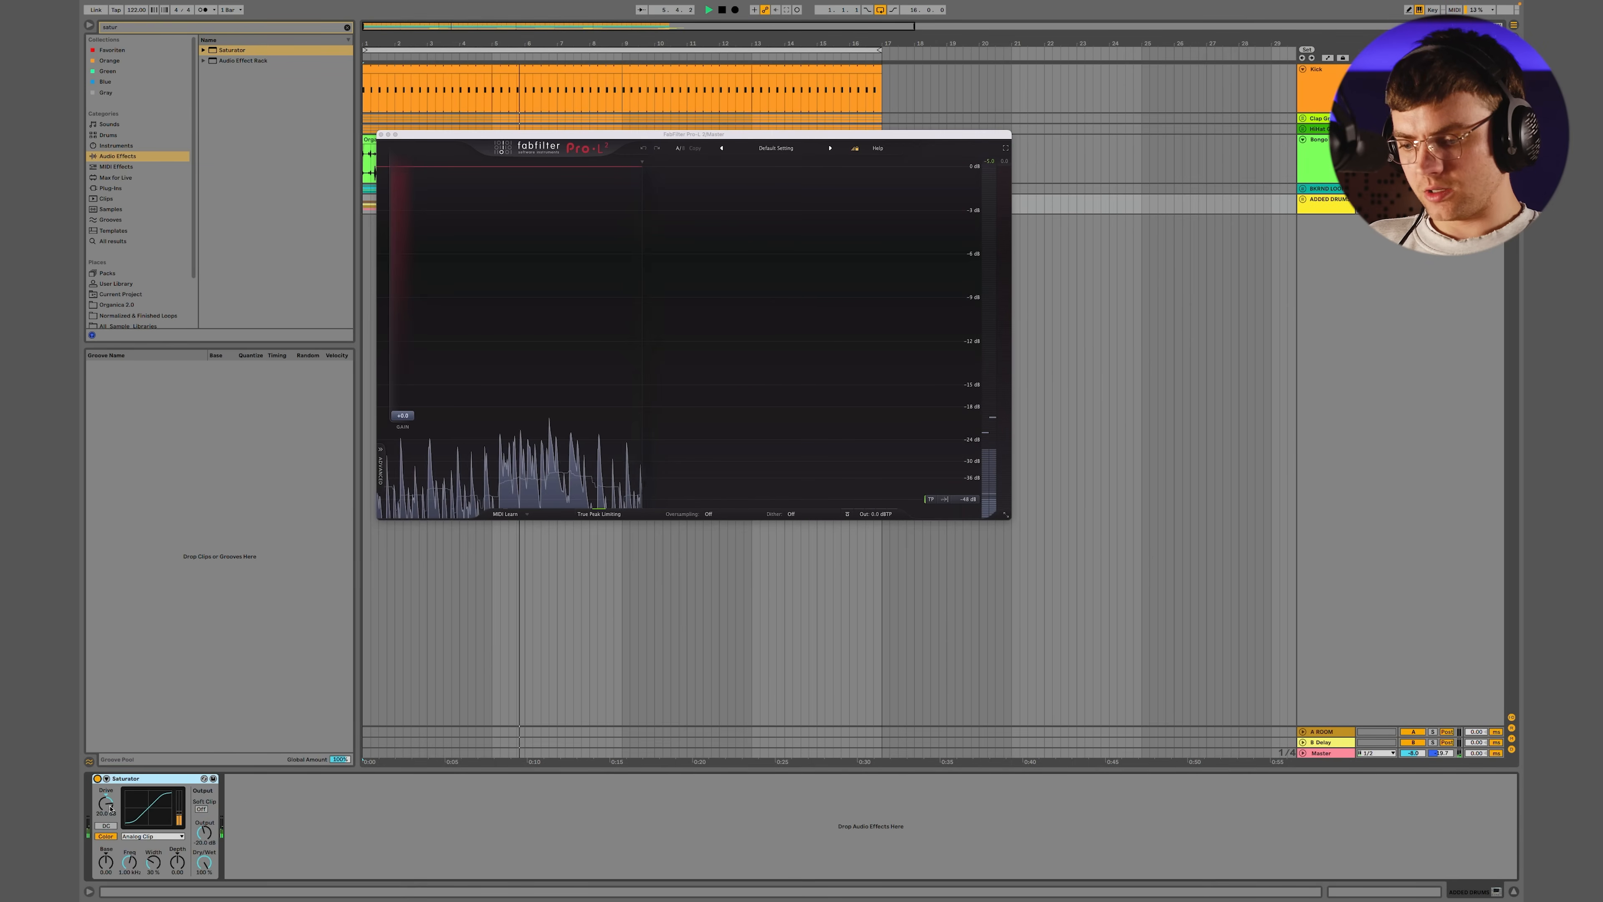
pyautogui.click(109, 807)
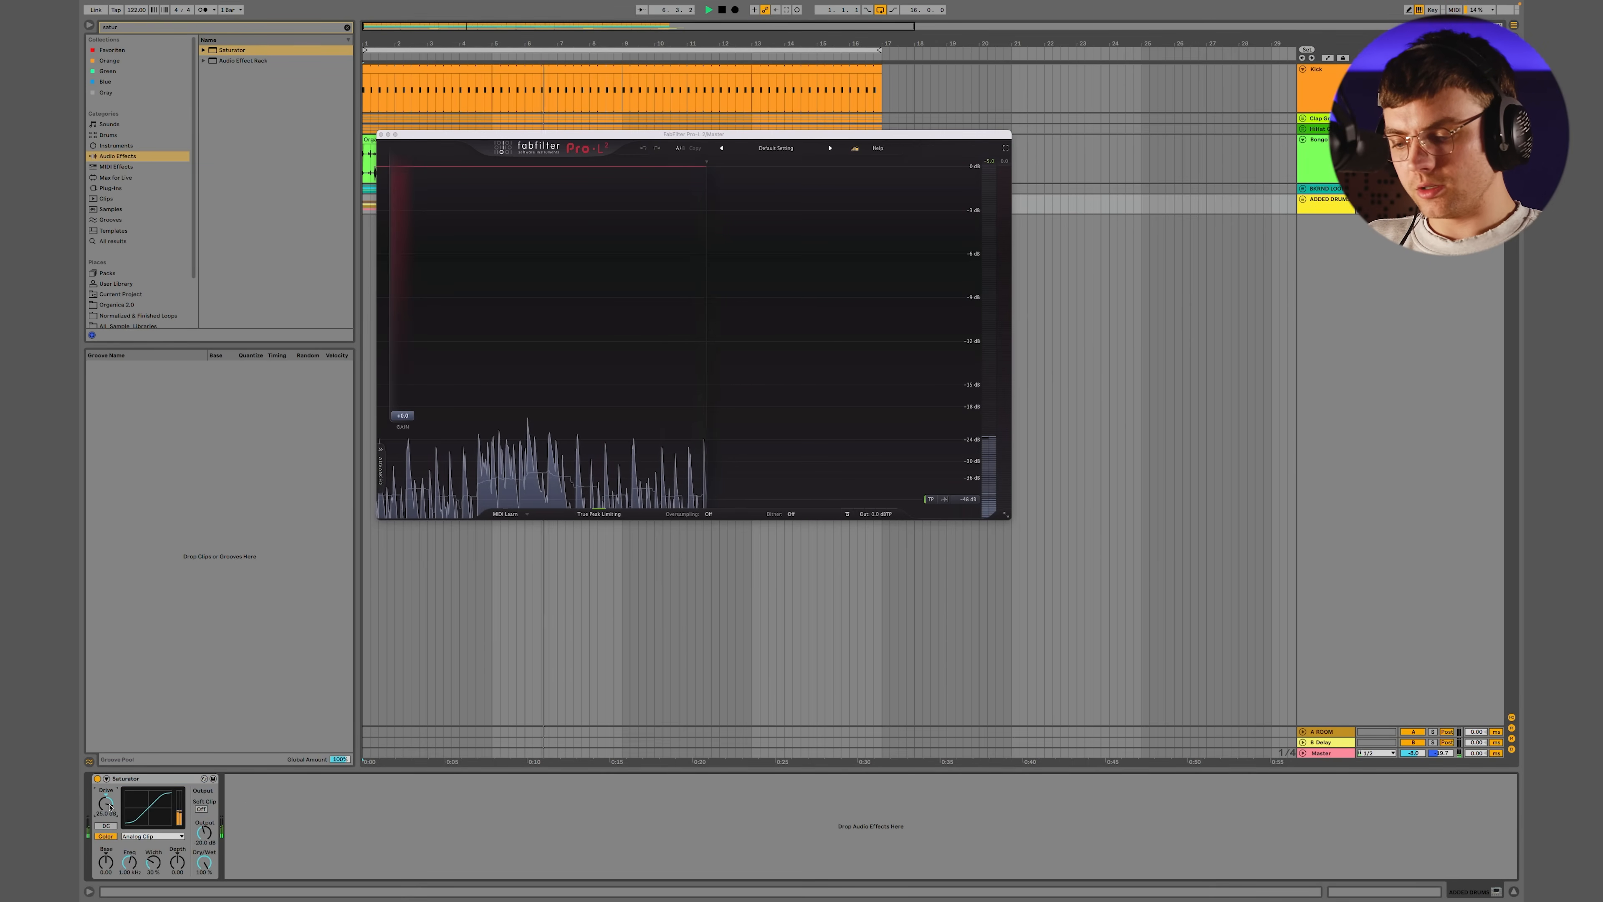
# Compare the ADDED DRUMS peaks on the Pro-L 2 display during playback with the Saturator bypassed and enabled
pyautogui.click(97, 779)
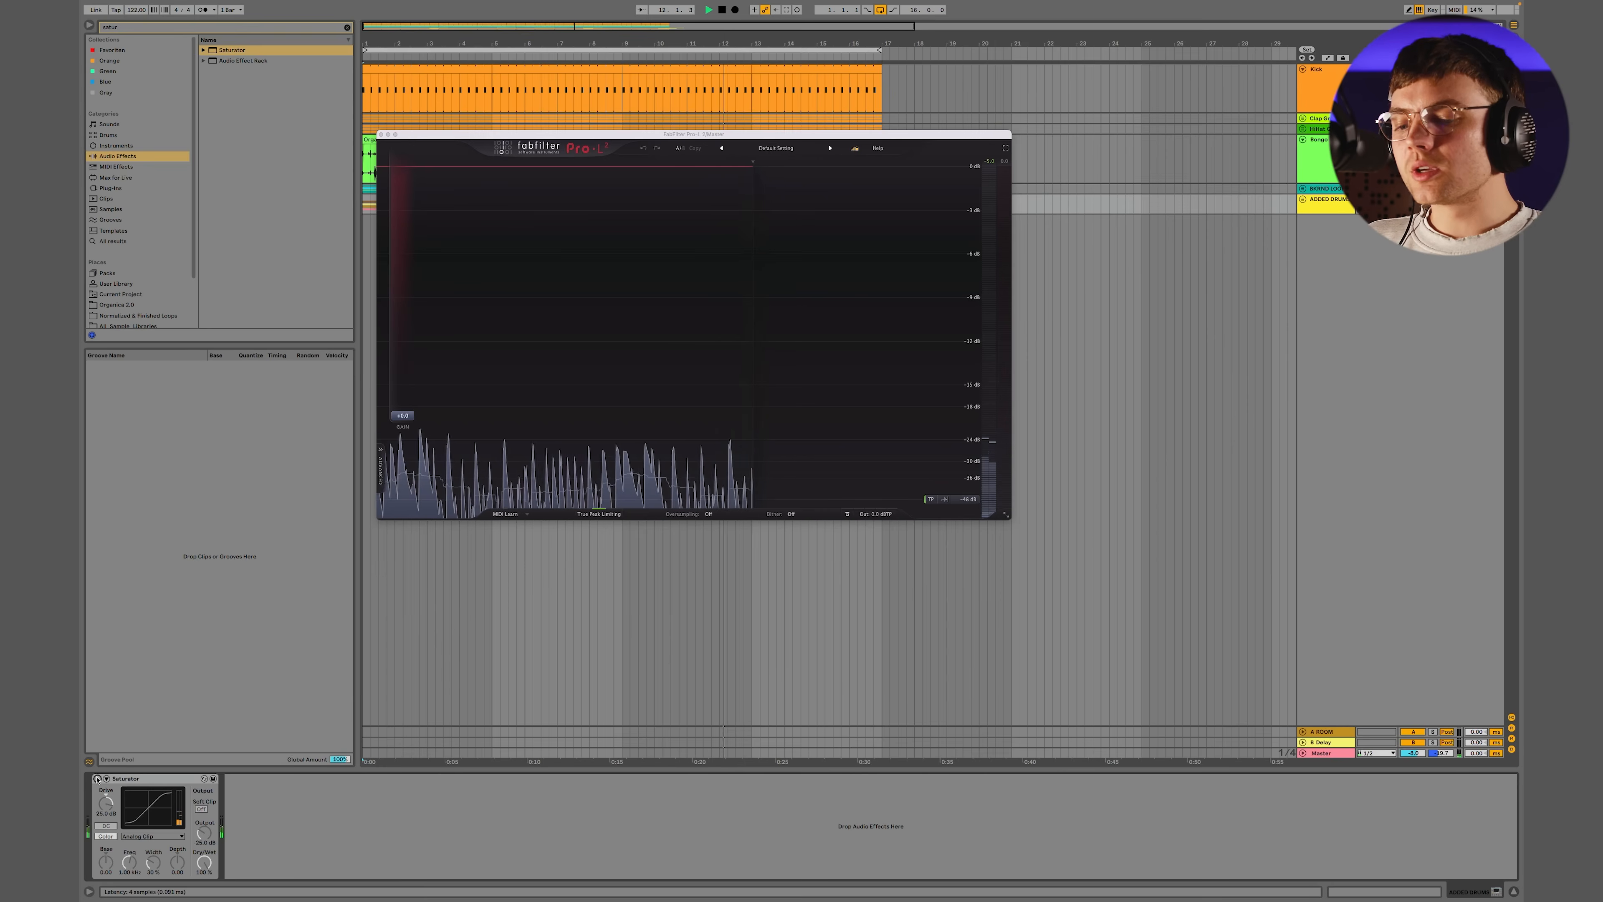
pyautogui.click(98, 778)
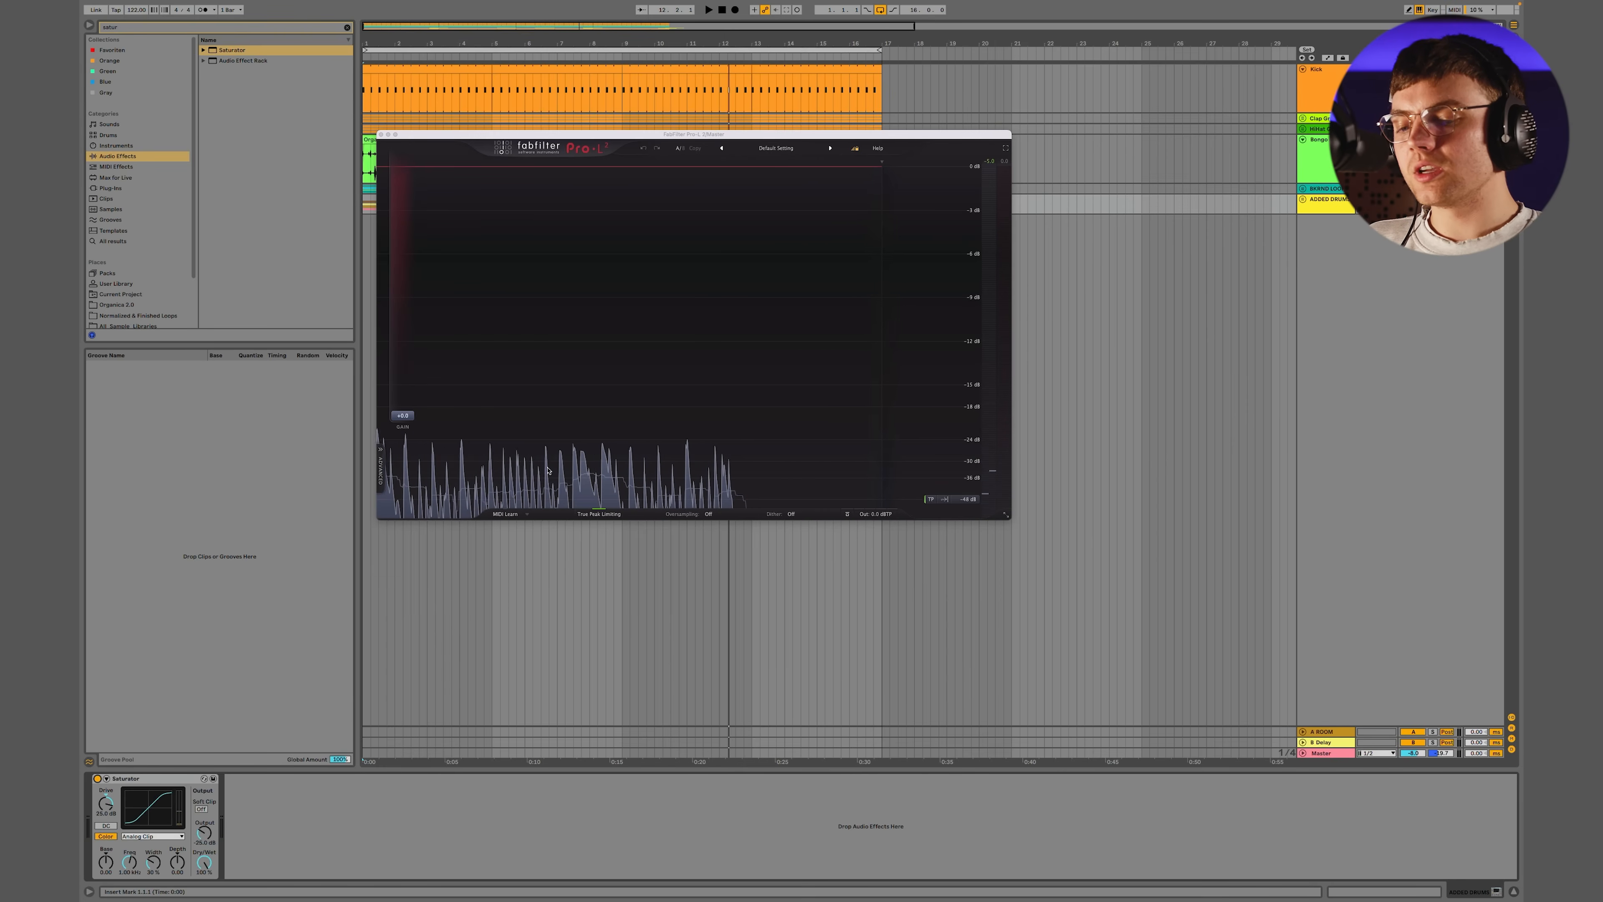
pyautogui.press('space')
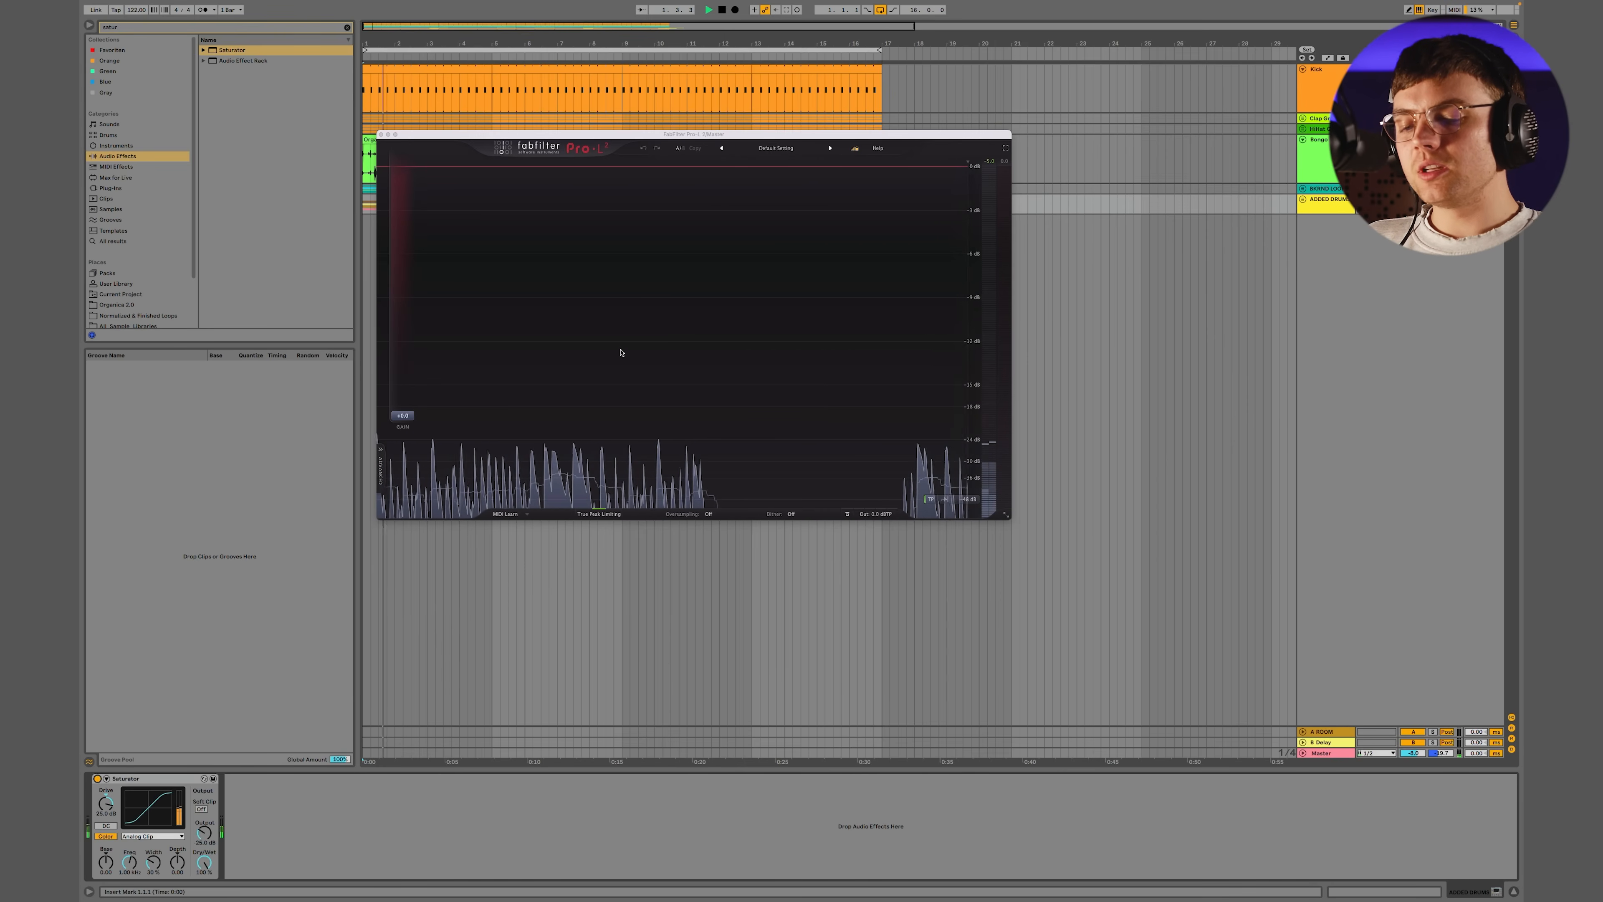
pyautogui.press('space')
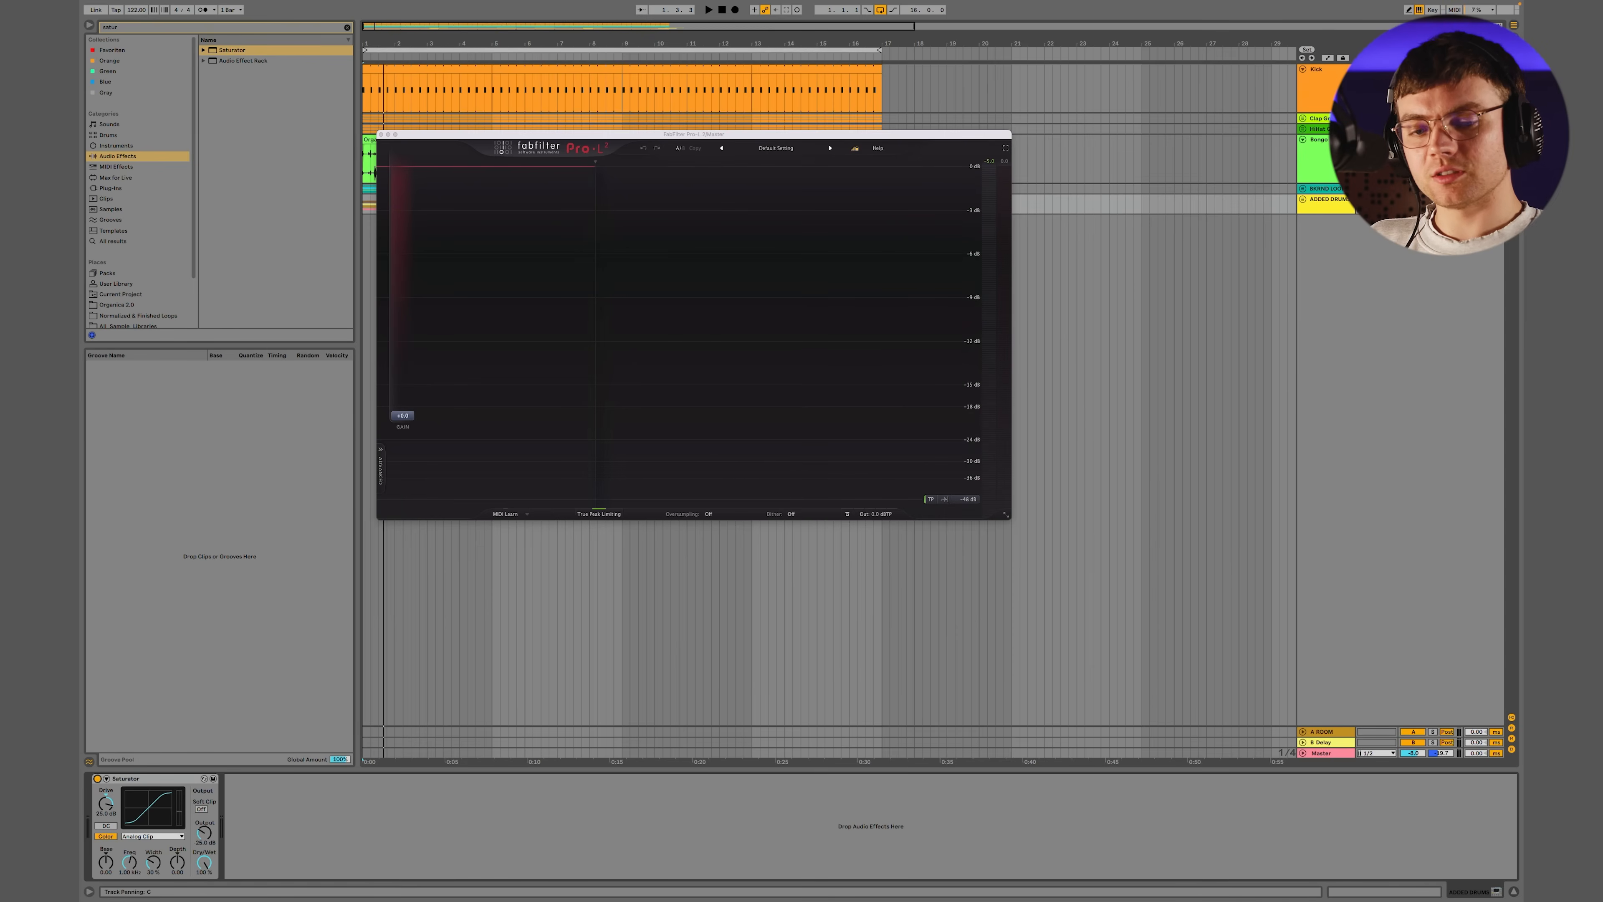
# Play the full groove, examine its combined peaks on the Pro-L 2 display, and inspect the Kick track's devices
pyautogui.press('space')
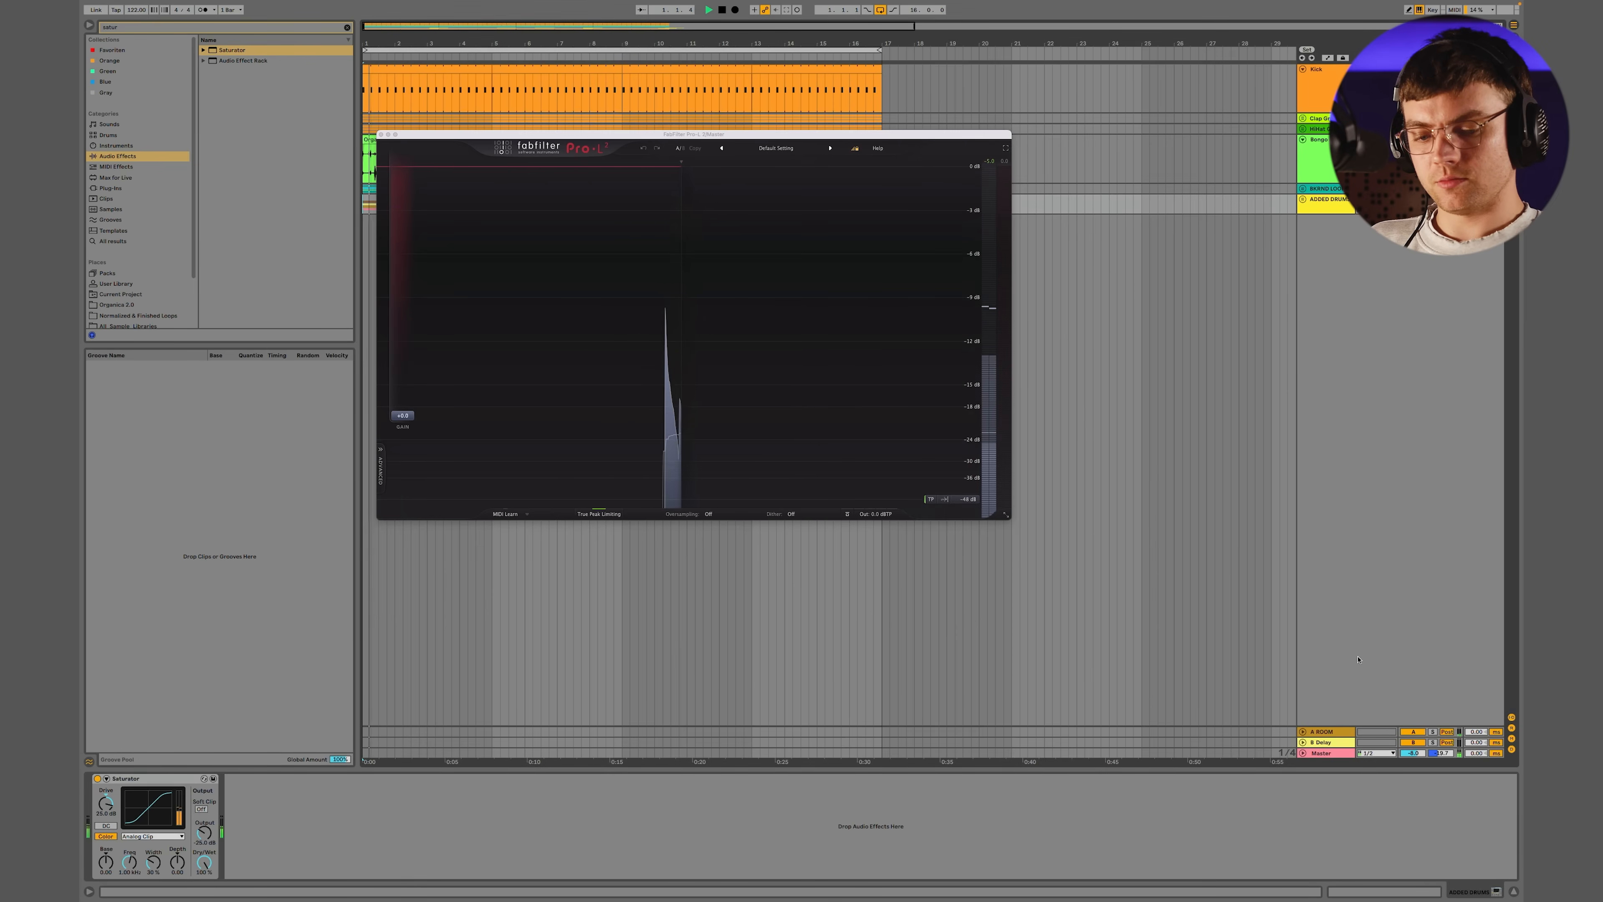
pyautogui.click(767, 513)
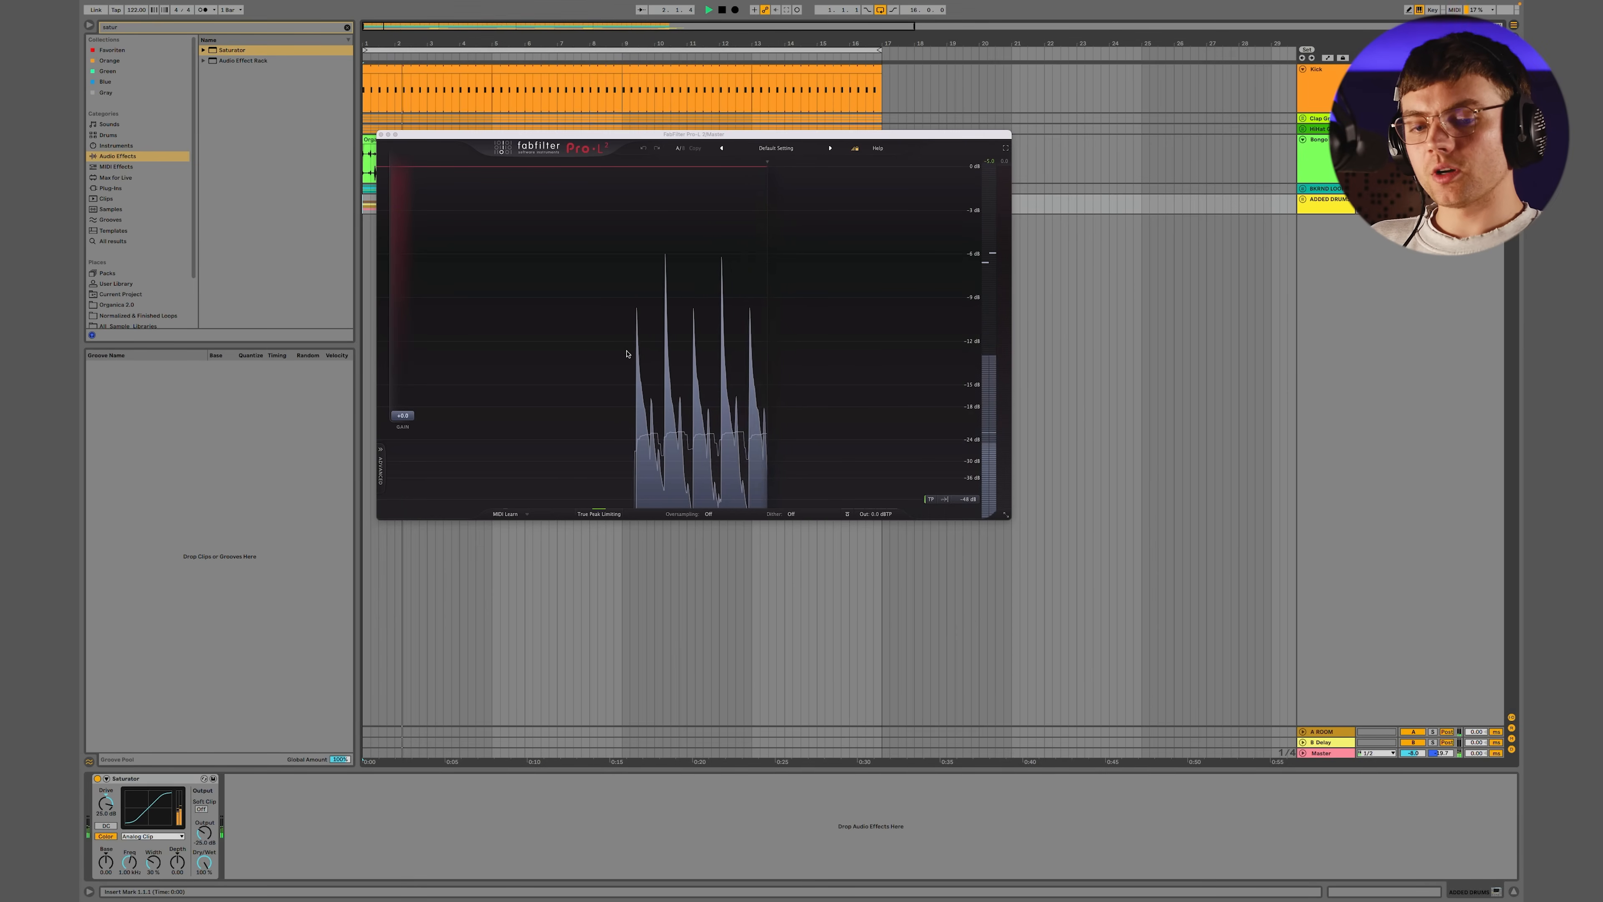
pyautogui.click(1309, 79)
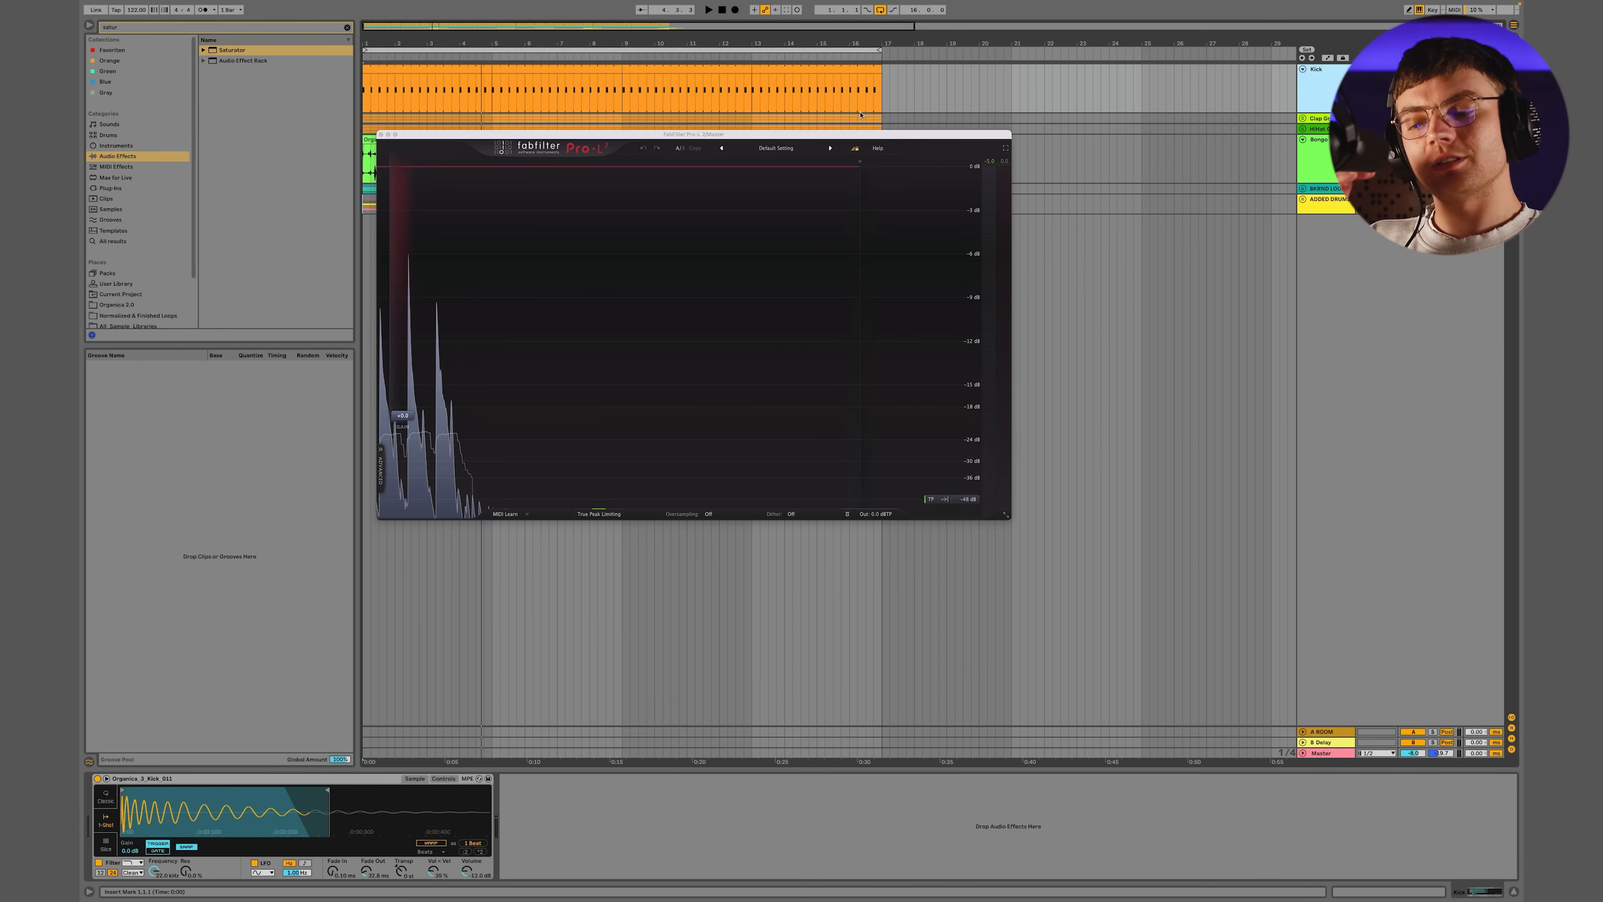
# Show the Master track's devices, close the Pro-L 2 window, and play the full groove
pyautogui.click(1356, 753)
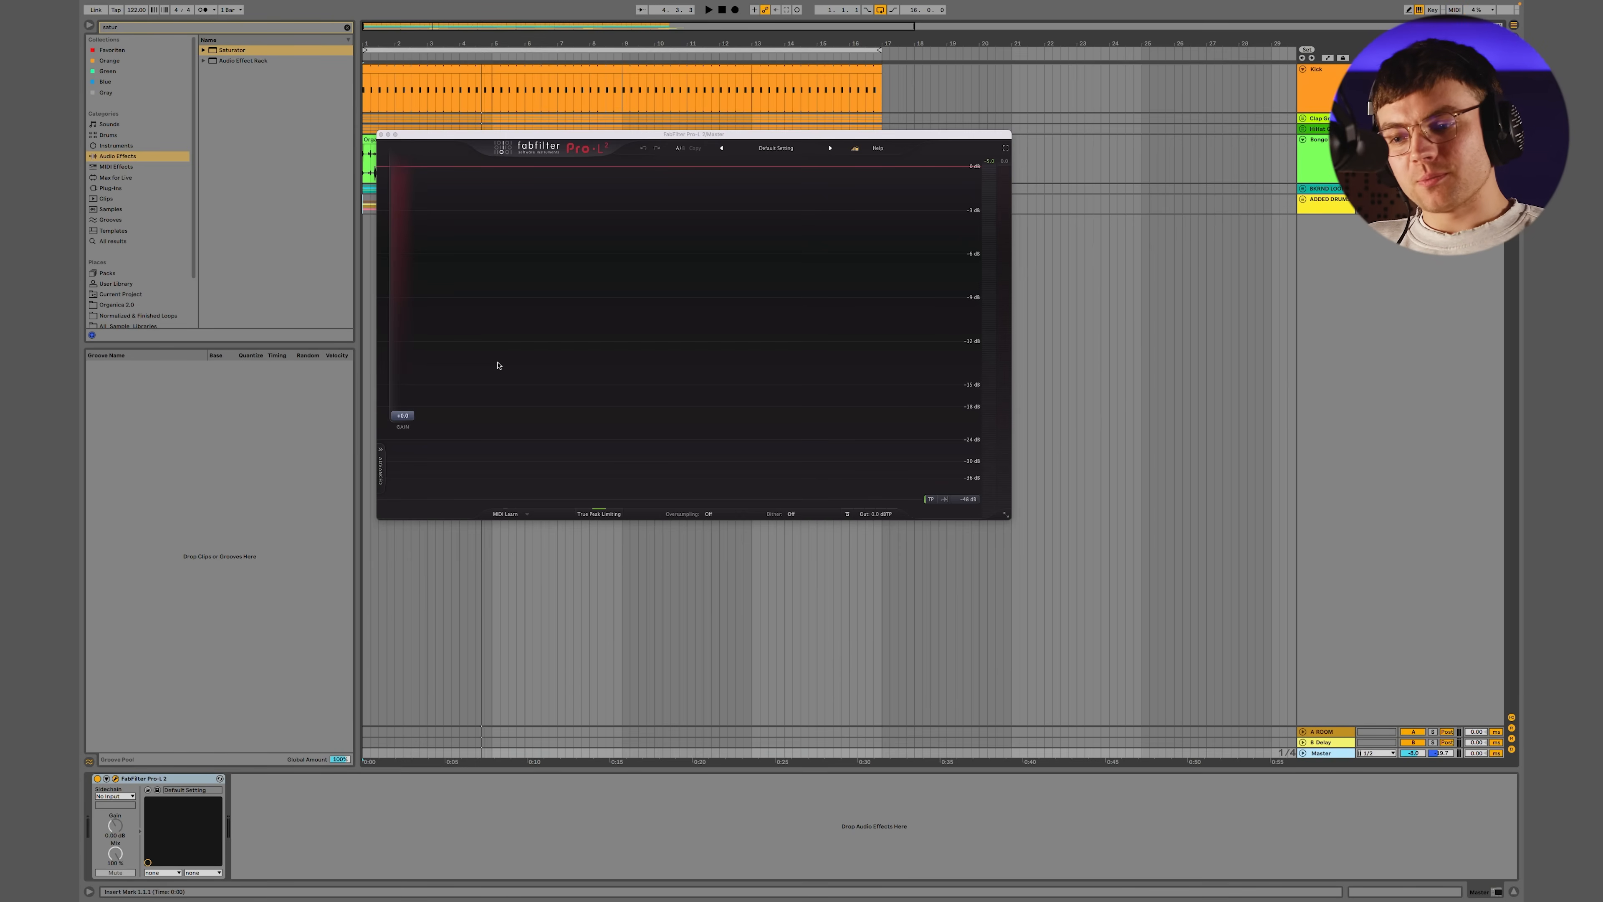
pyautogui.click(380, 134)
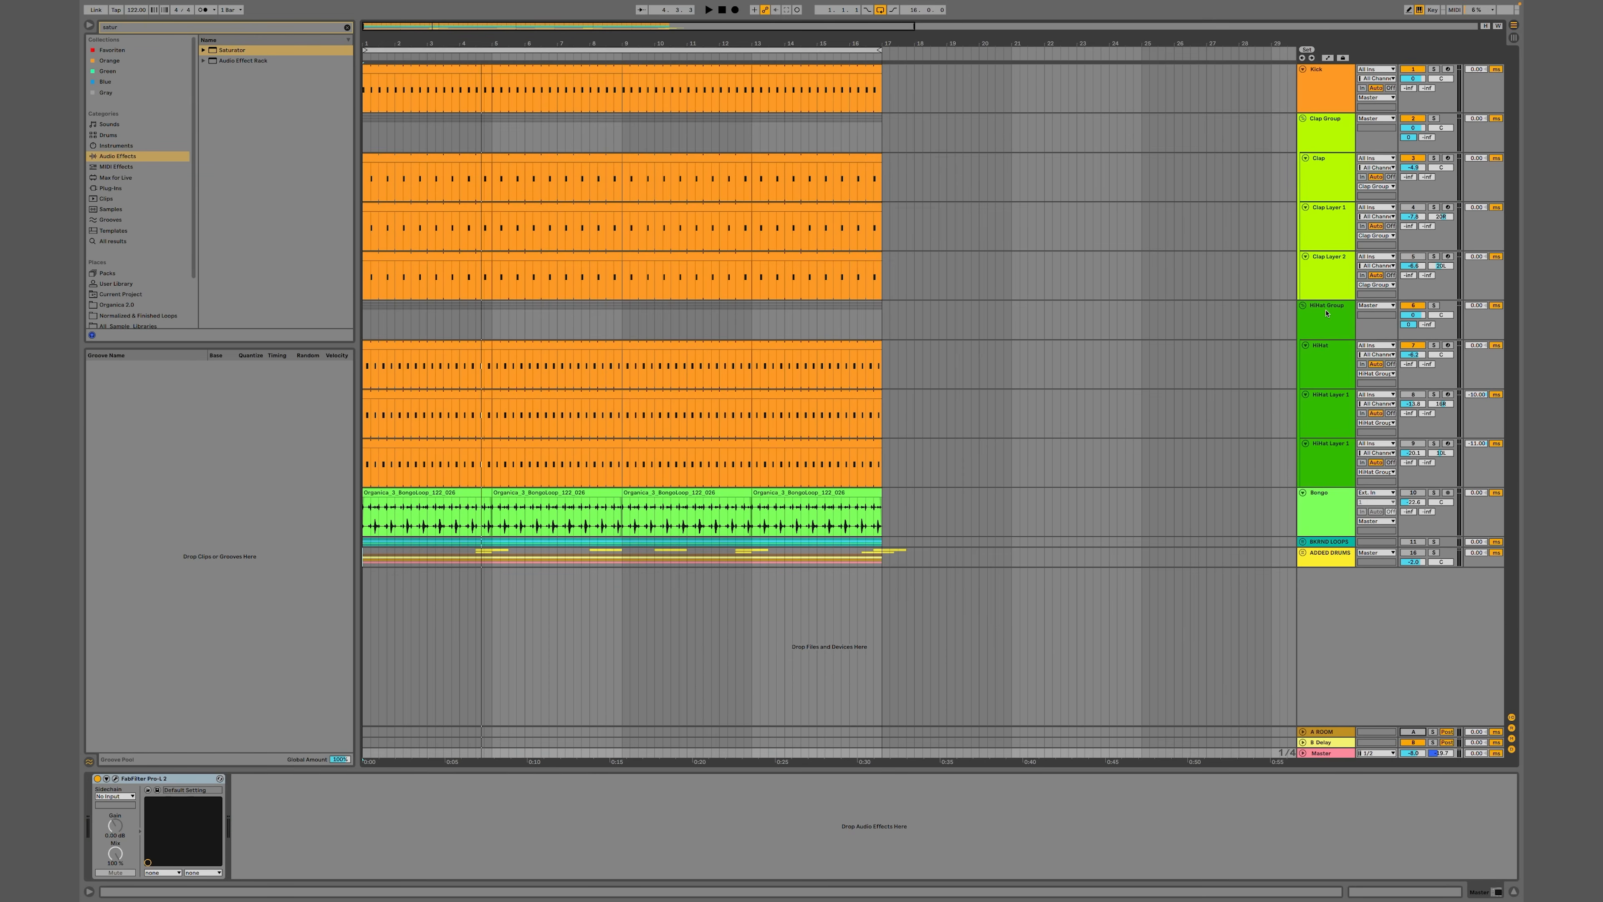
pyautogui.press('space')
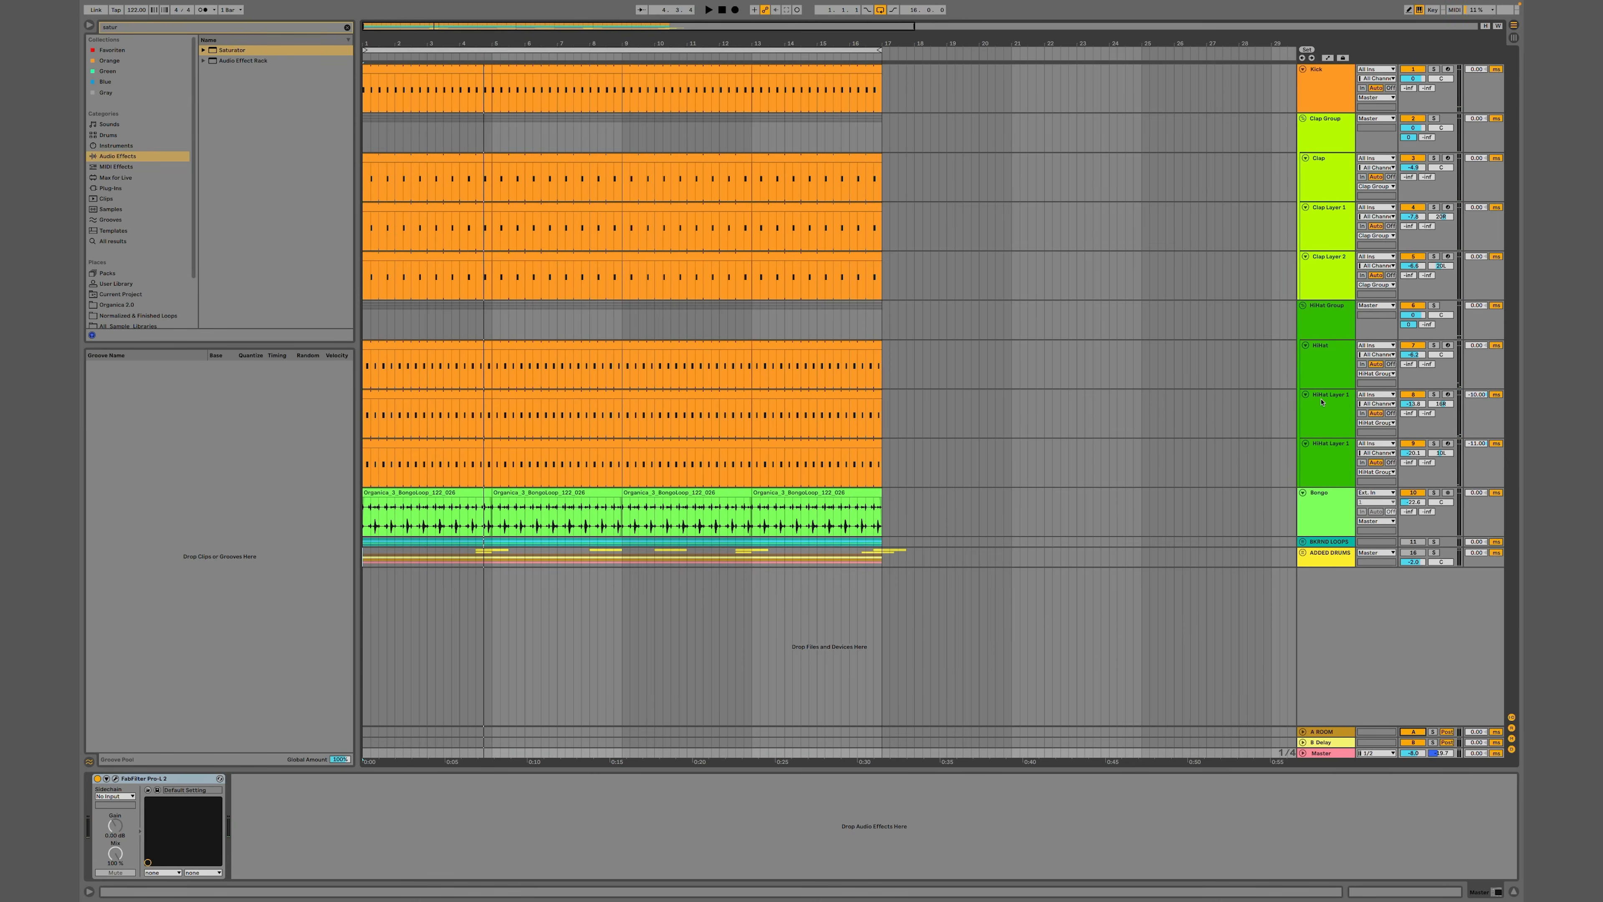
pyautogui.press('space')
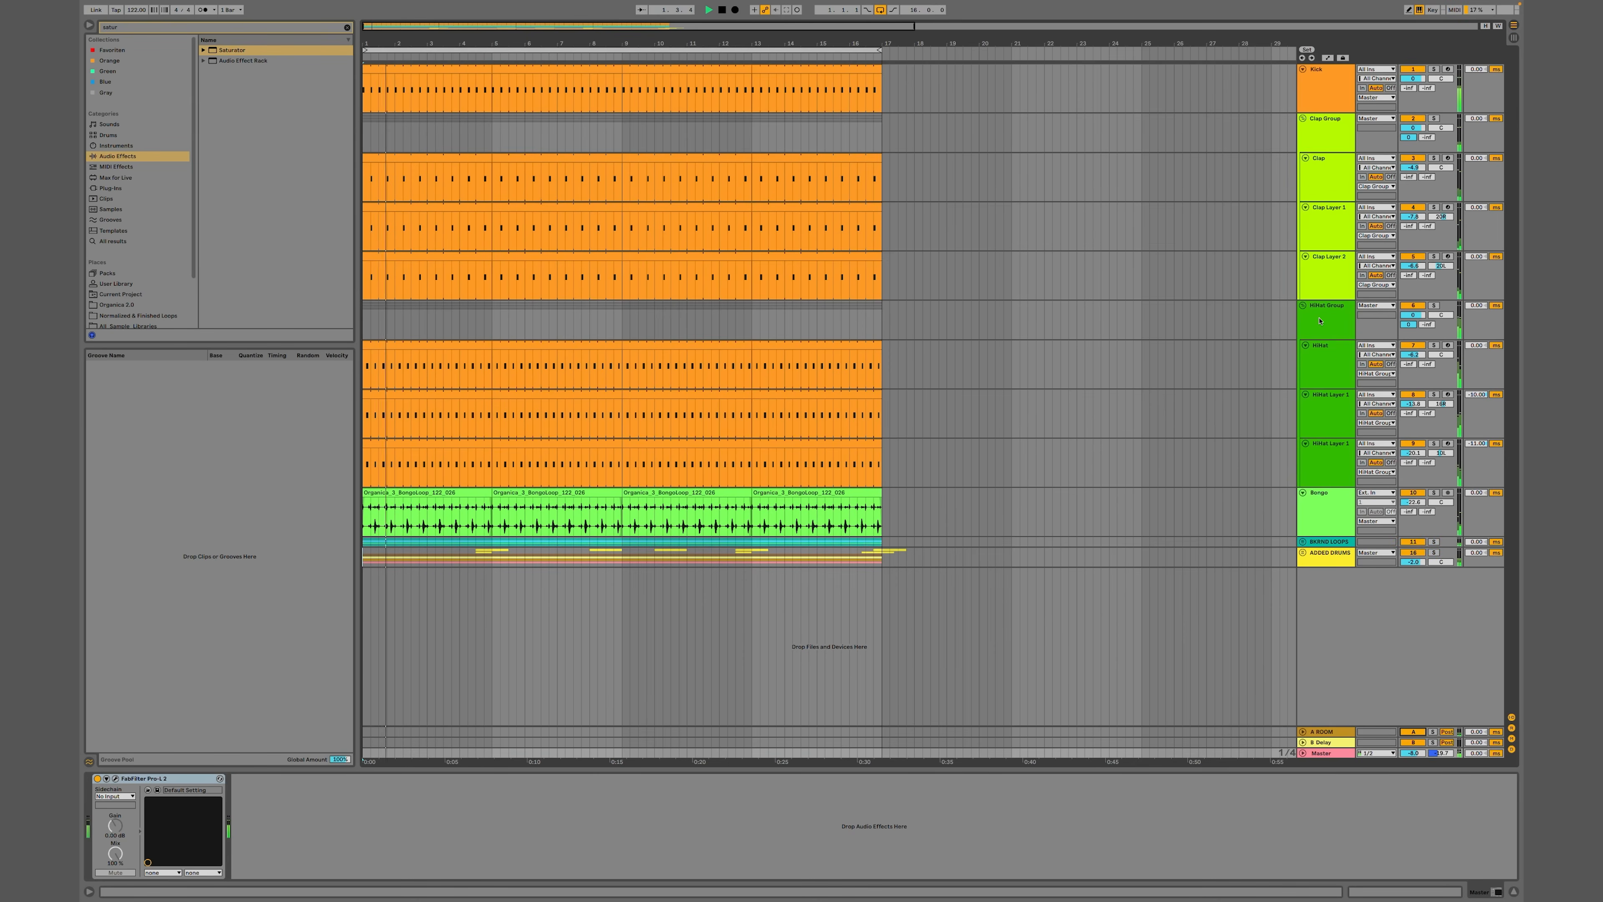